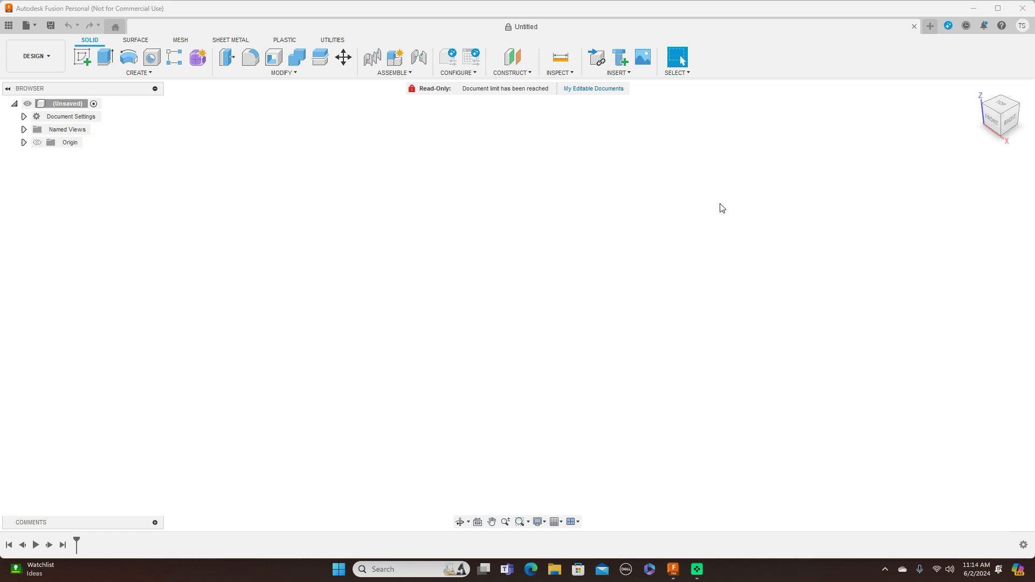
Insert the image Screenshot (136) from the computer's Desktop as a canvas on the YZ plane.
click(633, 74)
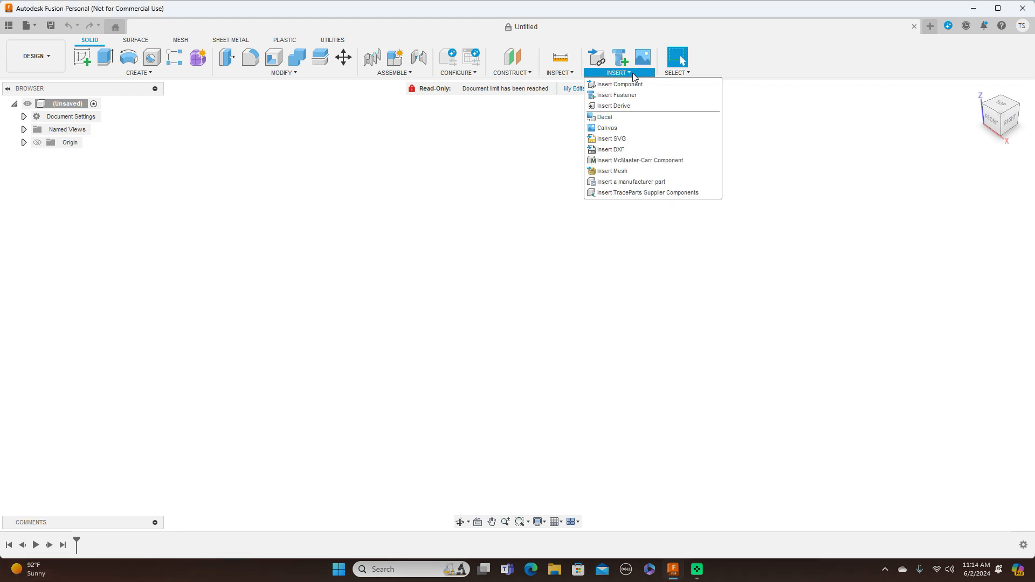
click(633, 127)
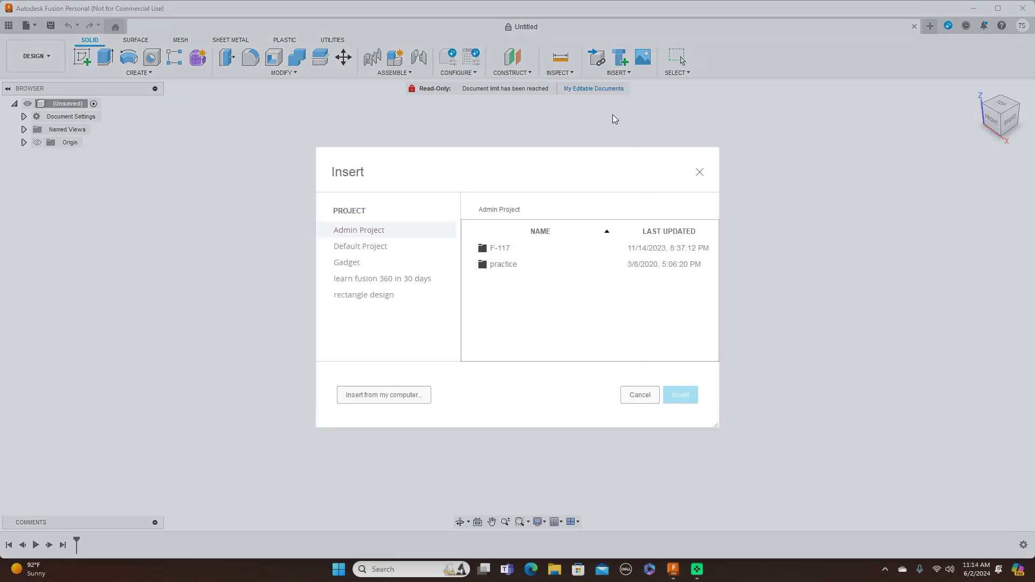
click(393, 400)
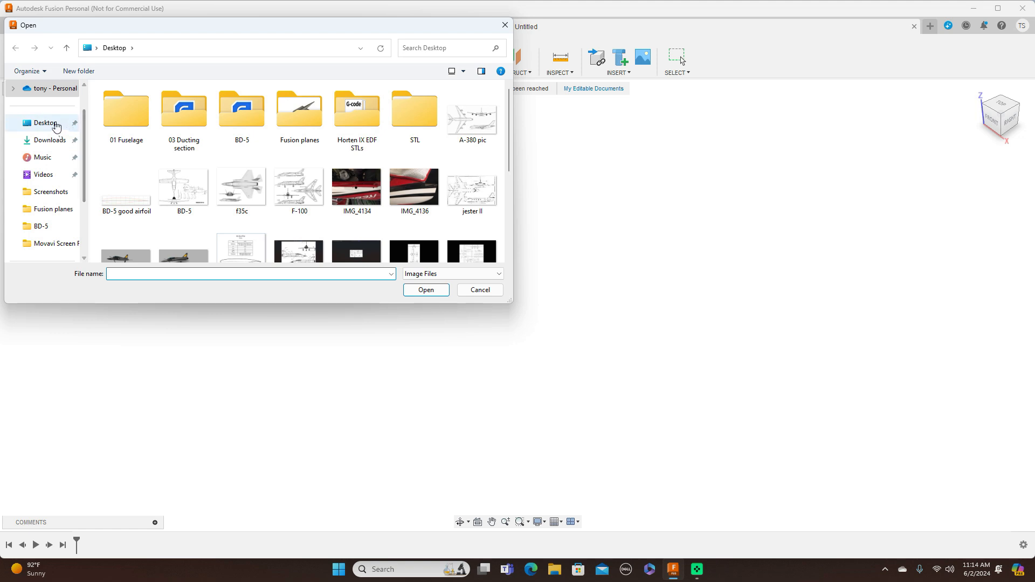
click(45, 123)
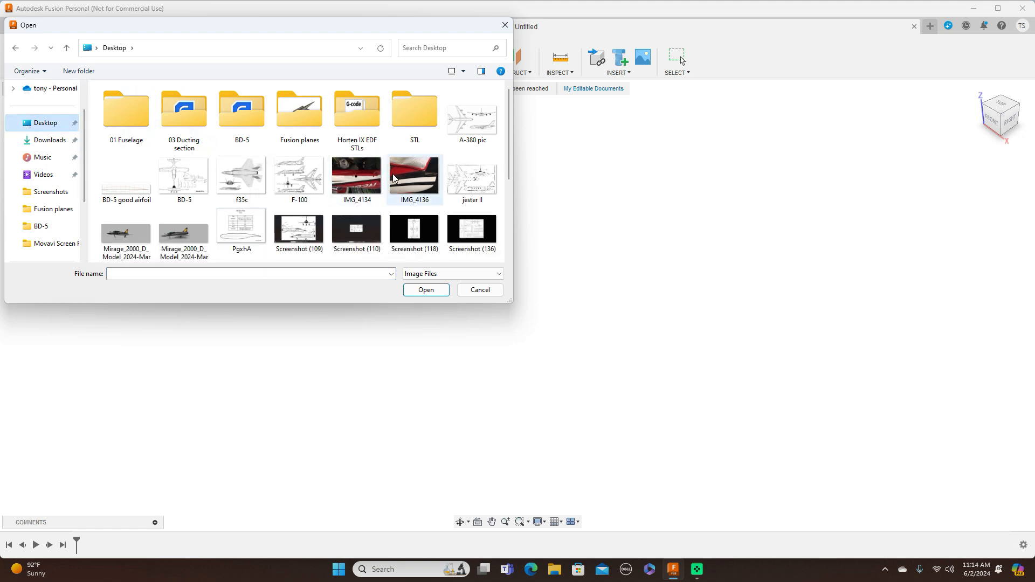
click(481, 229)
click(426, 290)
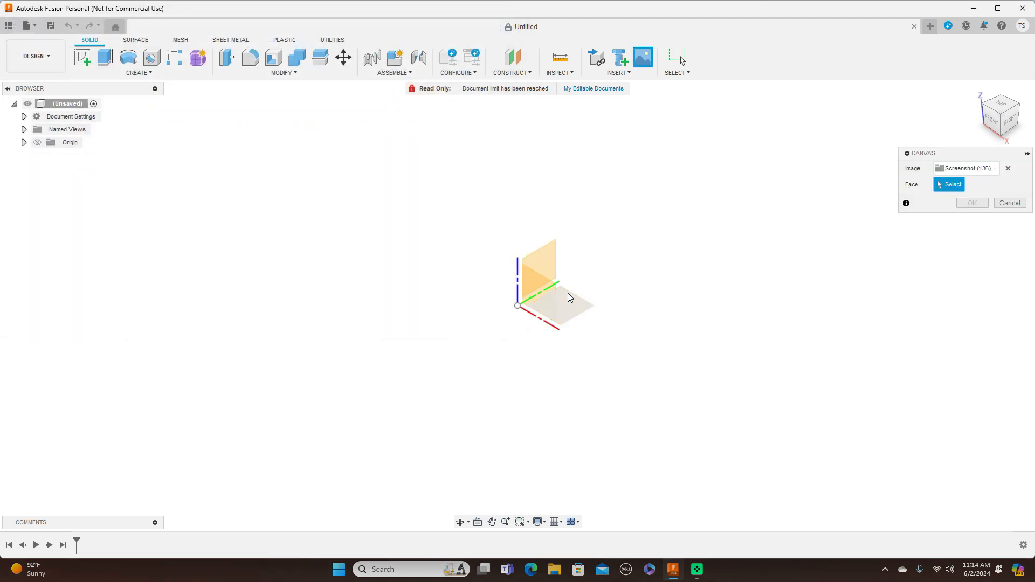
click(556, 268)
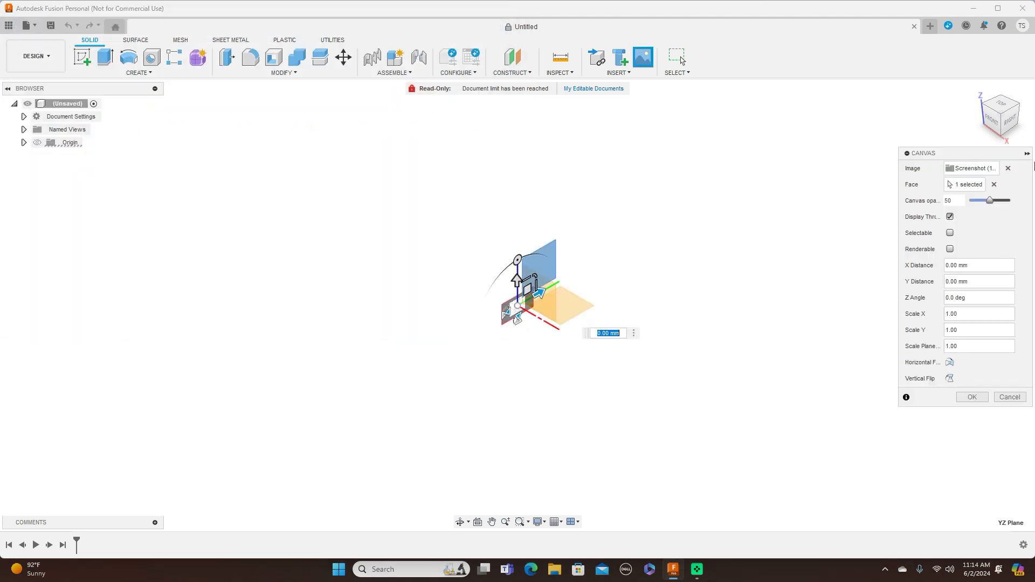
Enlarge the canvas uniformly in the right view to a plane scale of about 22.5 and accept it.
click(1011, 119)
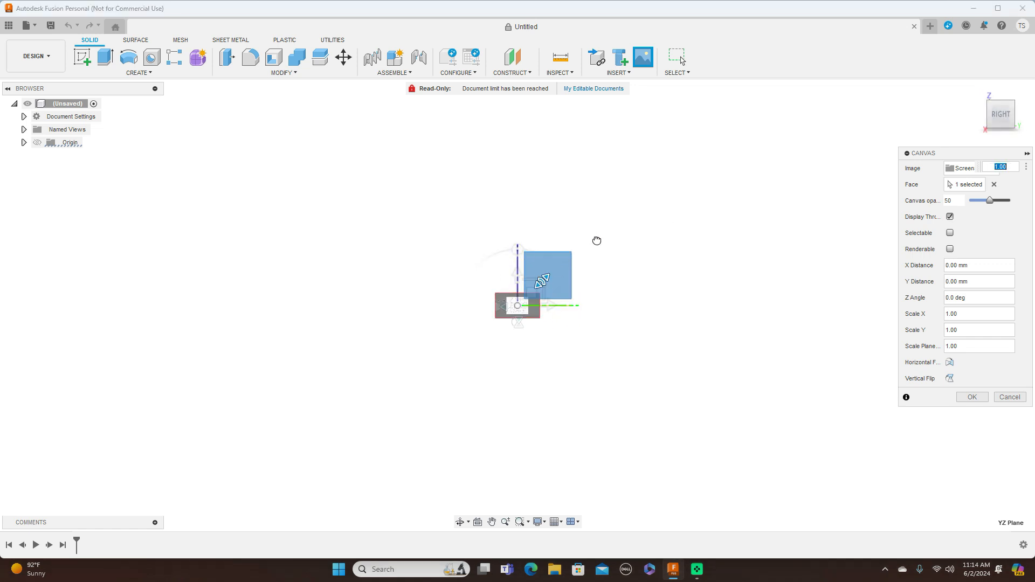
drag(542, 282, 604, 238)
drag(551, 275, 586, 258)
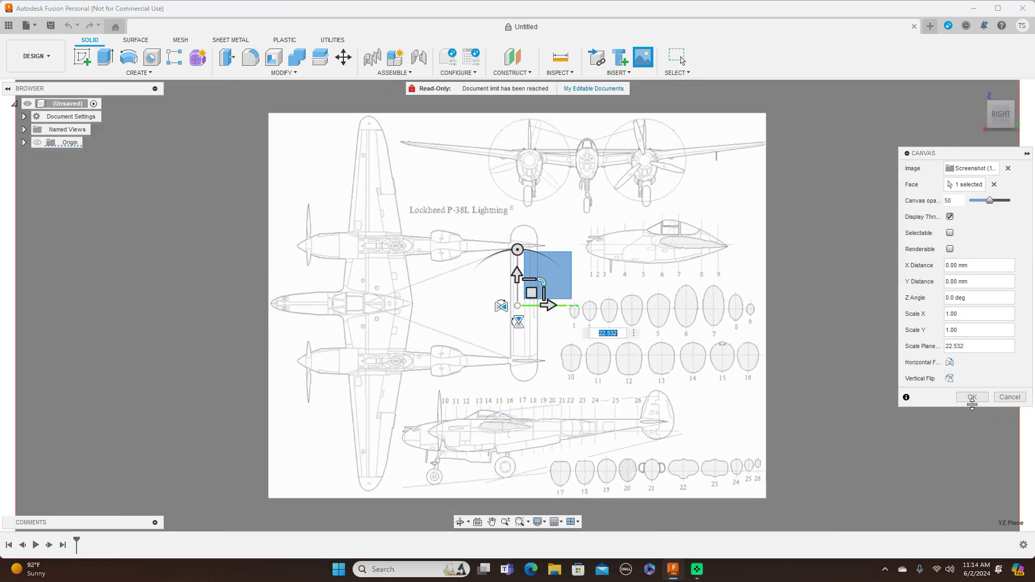
click(972, 397)
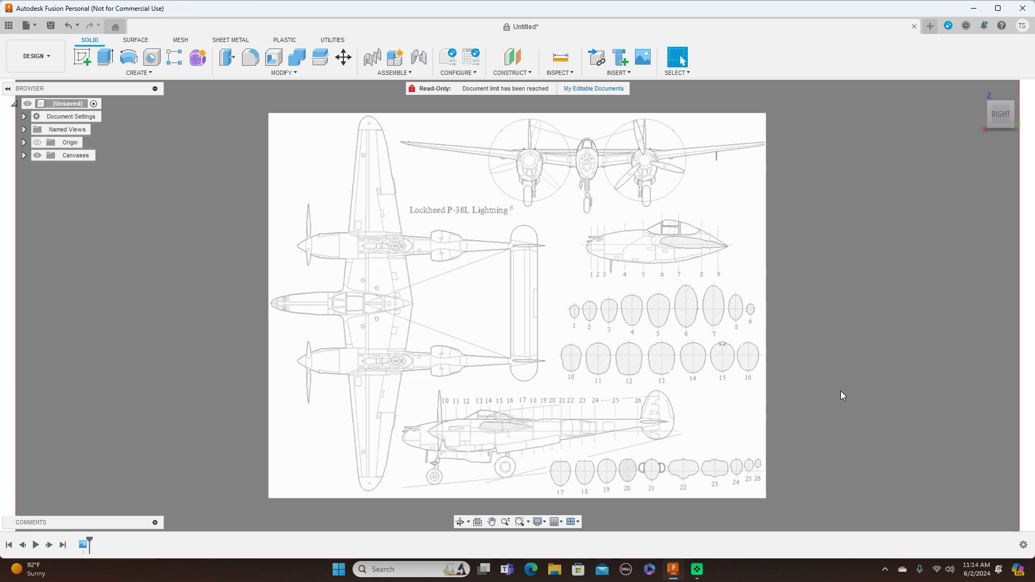
Calibrate the Screenshot (136) canvas to 2000 mm between the top view's nose tip and the tailplane's trailing edge.
scroll(843, 395, up, 1)
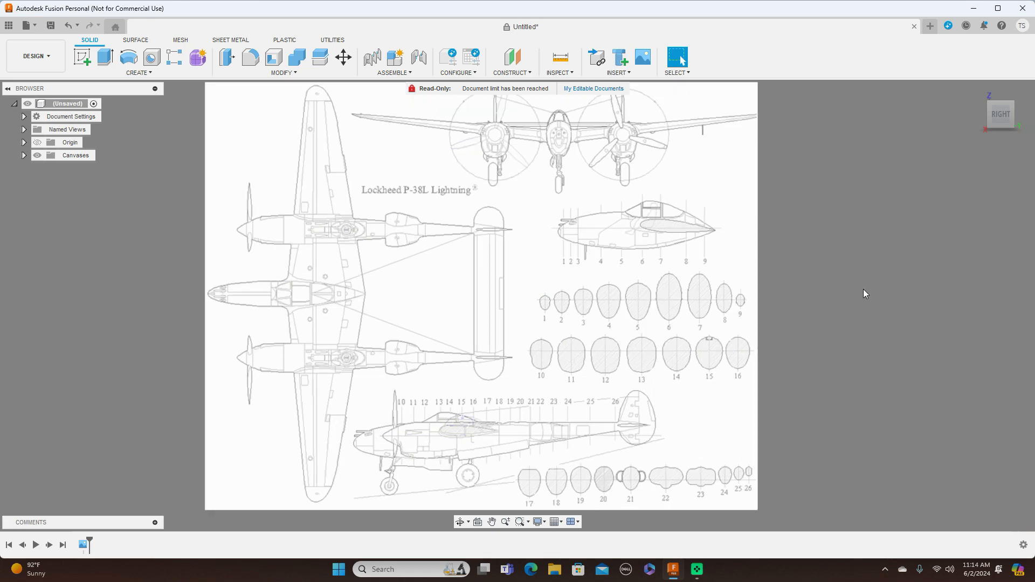
click(24, 157)
click(75, 170)
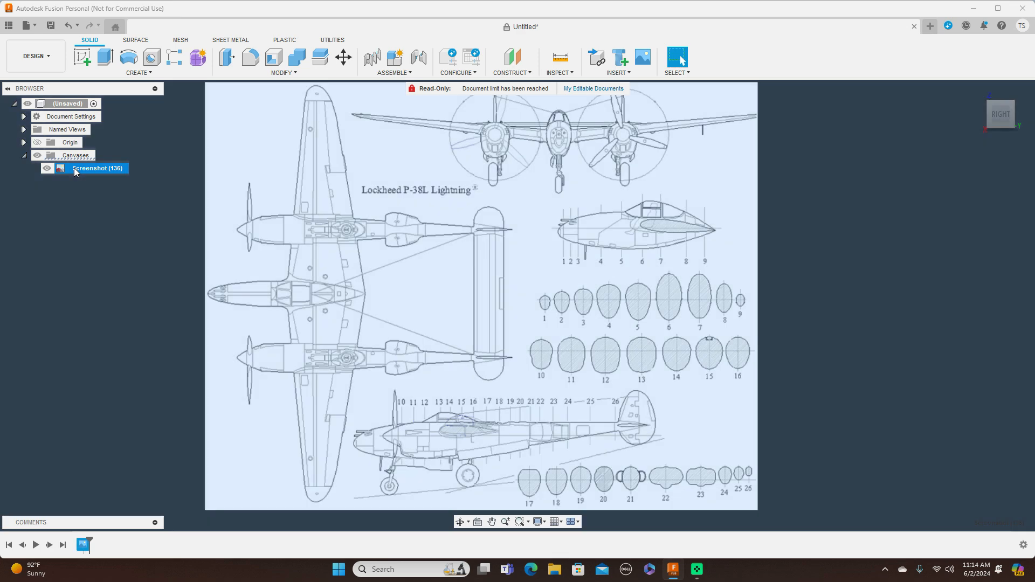
right_click(76, 170)
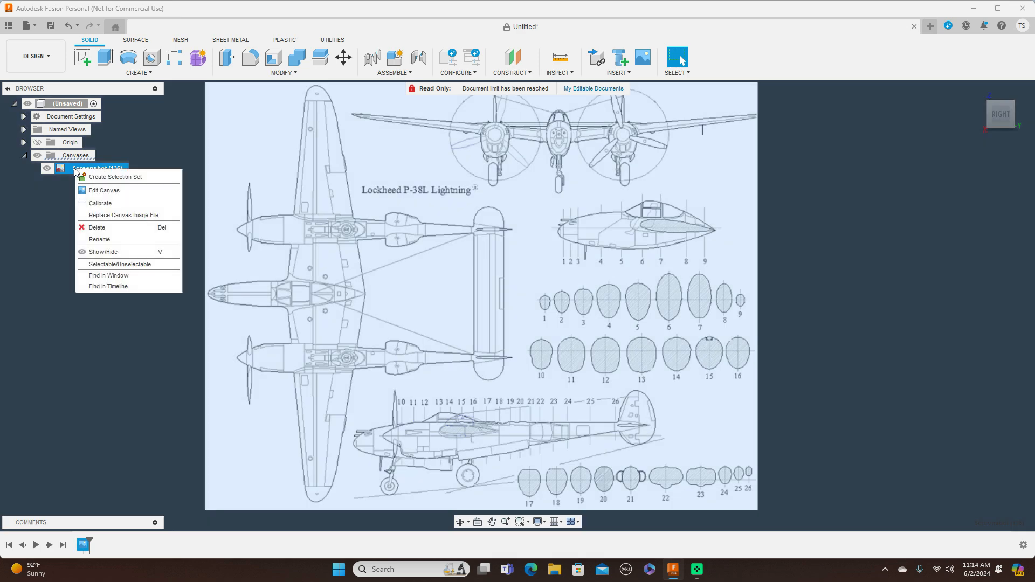
click(105, 202)
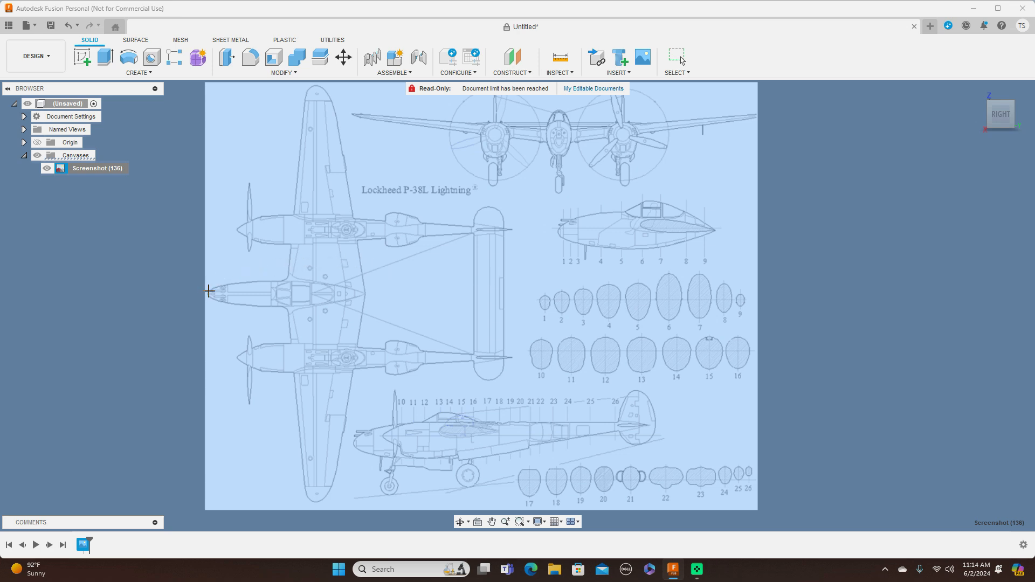
click(207, 293)
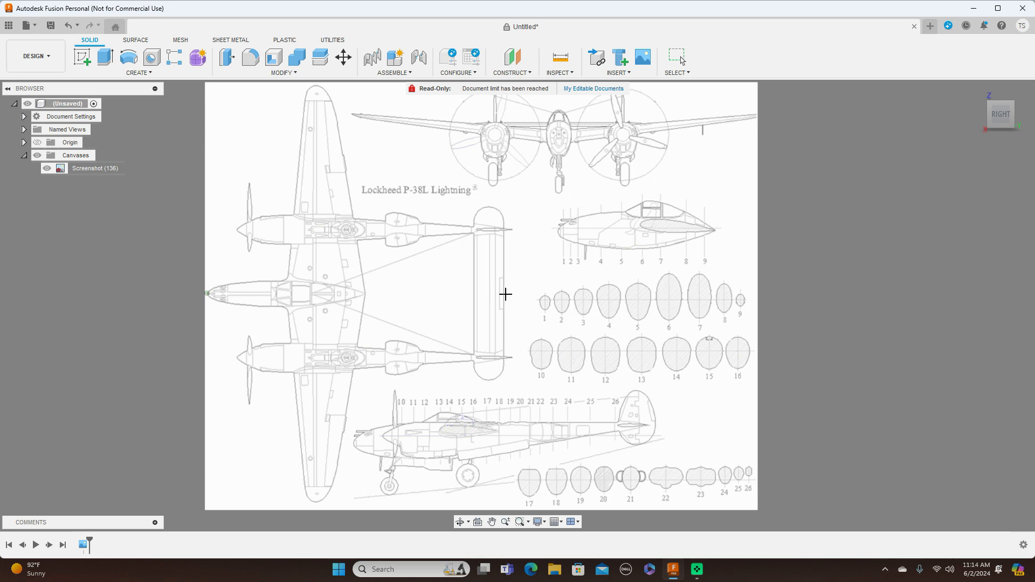
click(505, 294)
key(BackSpace)
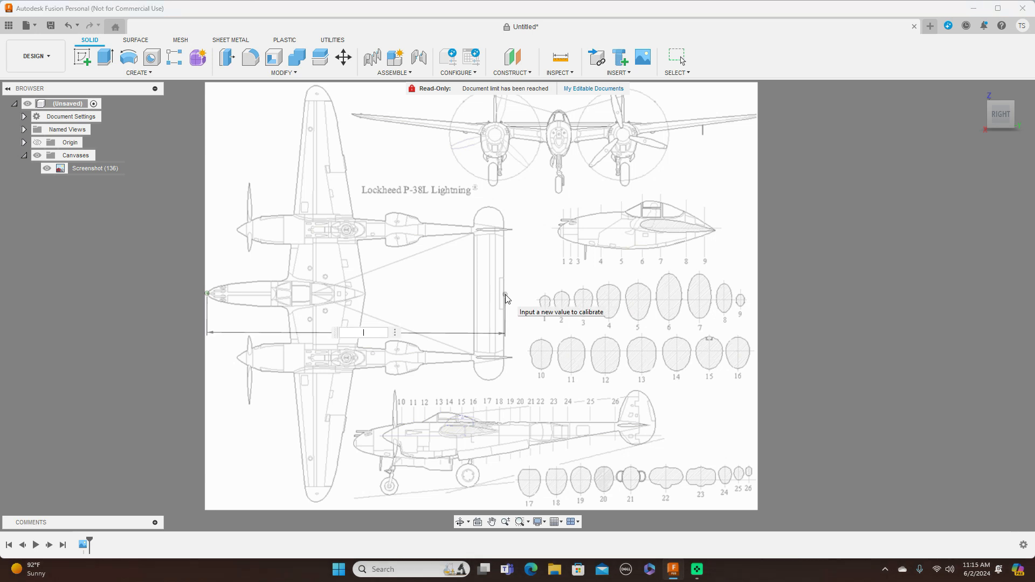
text(2000)
key(Return)
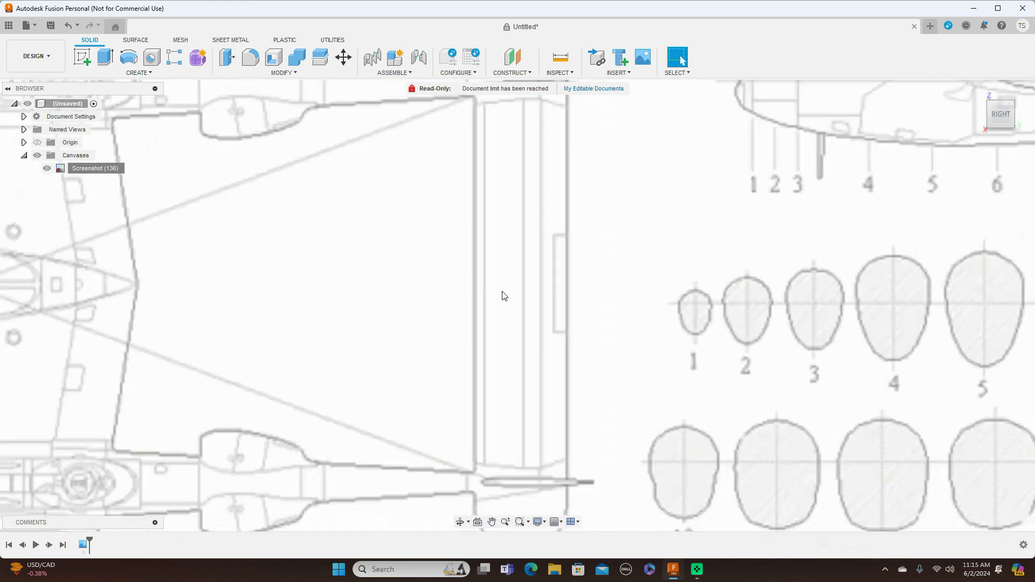
Examine the numbered fuselage cross-sections and the side view above them on the calibrated canvas.
scroll(503, 295, down, 2)
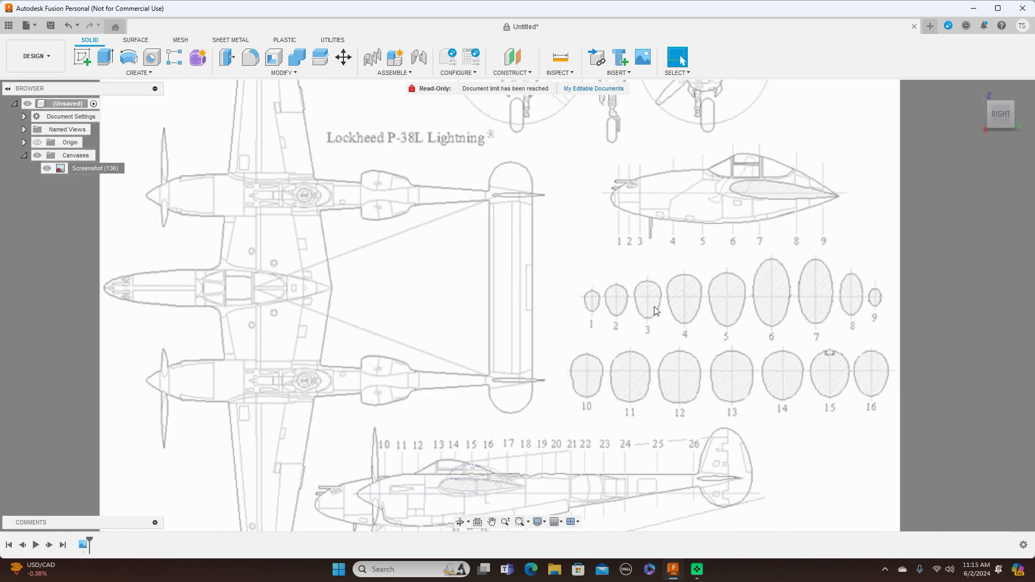
scroll(654, 307, down, 2)
middle_drag(626, 318, 518, 356)
scroll(568, 337, up, 1)
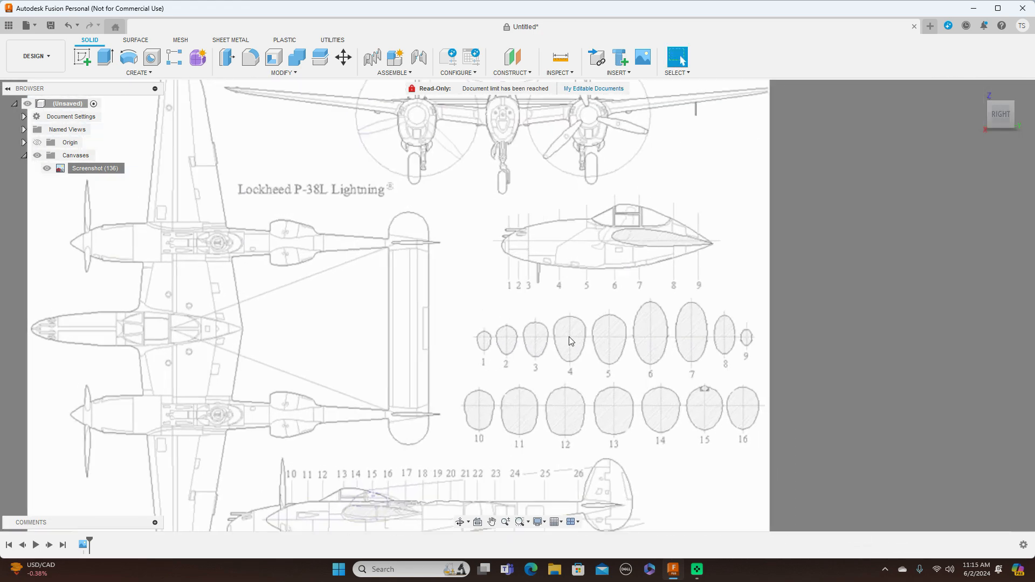
scroll(568, 336, up, 3)
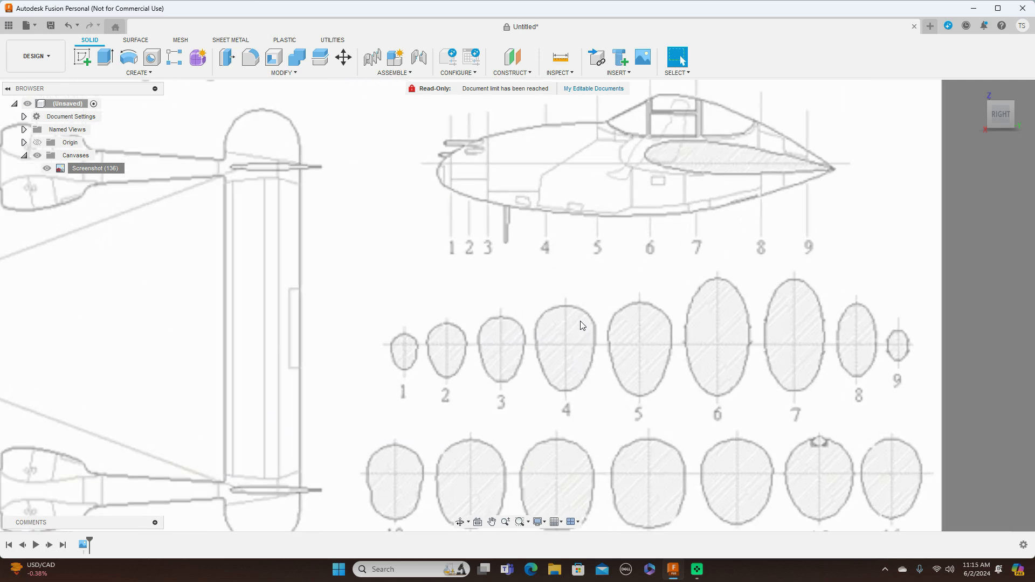
middle_drag(587, 316, 635, 240)
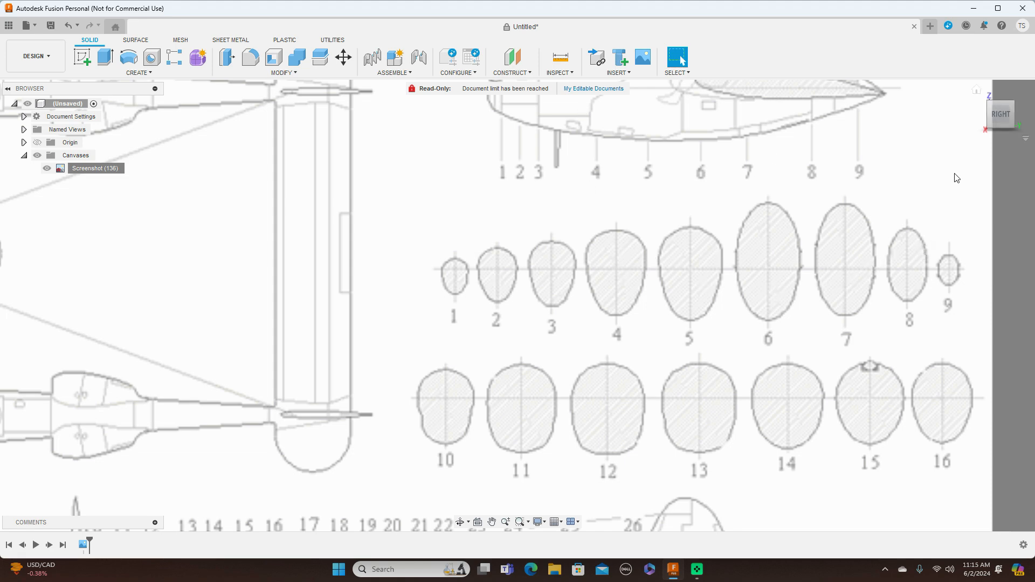
scroll(777, 293, down, 2)
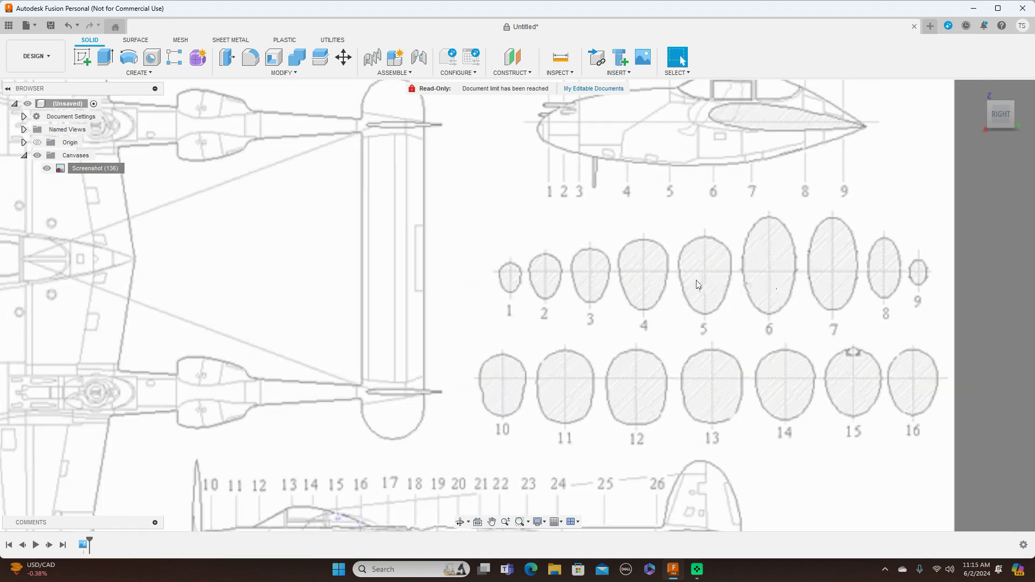
scroll(703, 286, down, 3)
scroll(707, 301, up, 5)
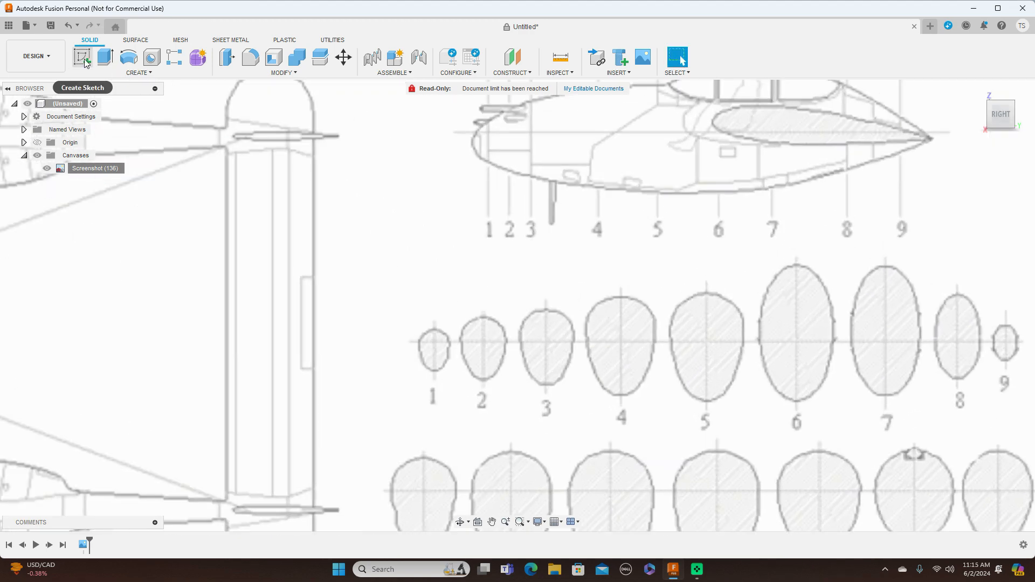
scroll(246, 181, down, 2)
Show the origin geometry and start a sketch on the YZ plane.
click(36, 141)
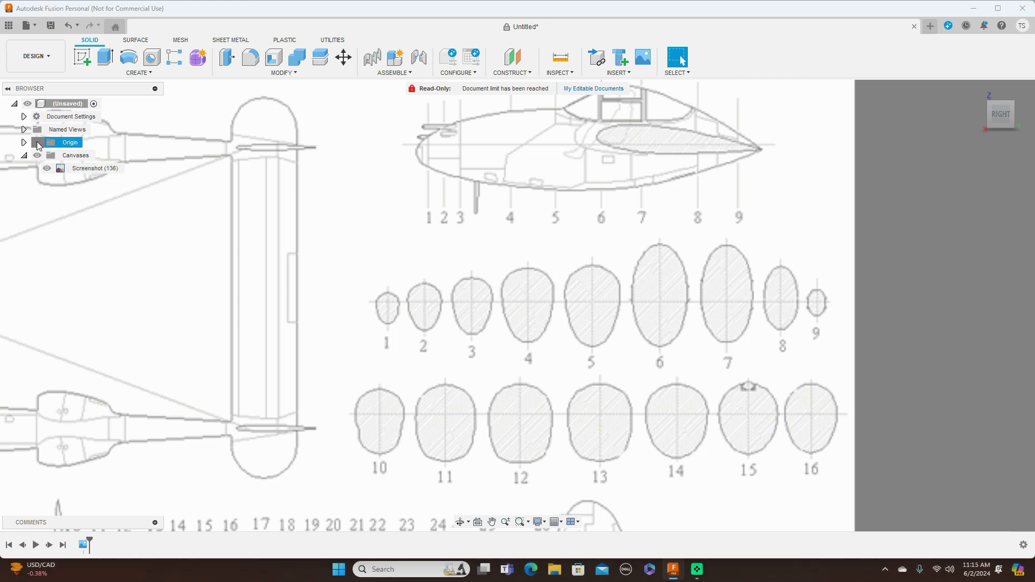
click(275, 255)
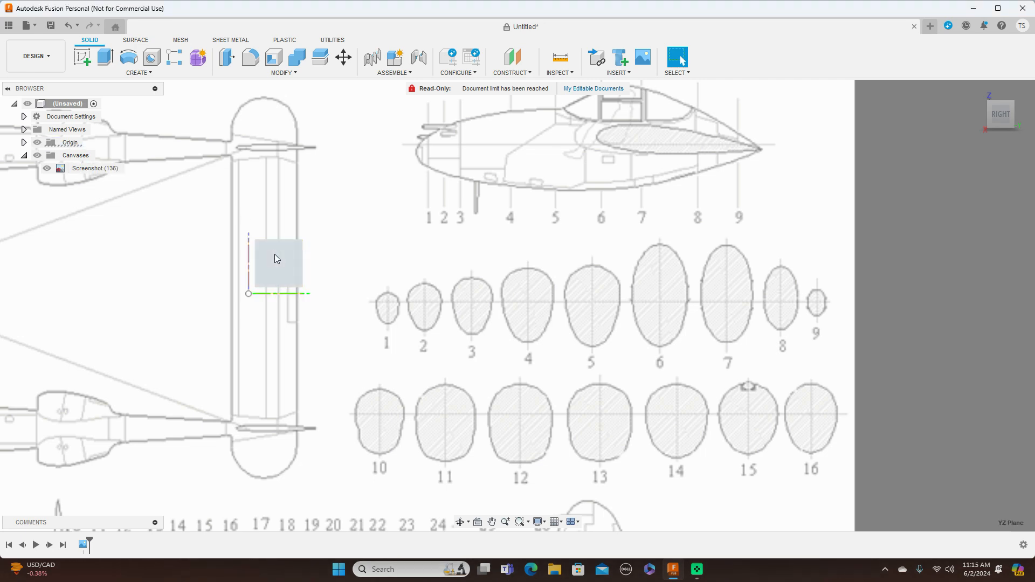
click(274, 254)
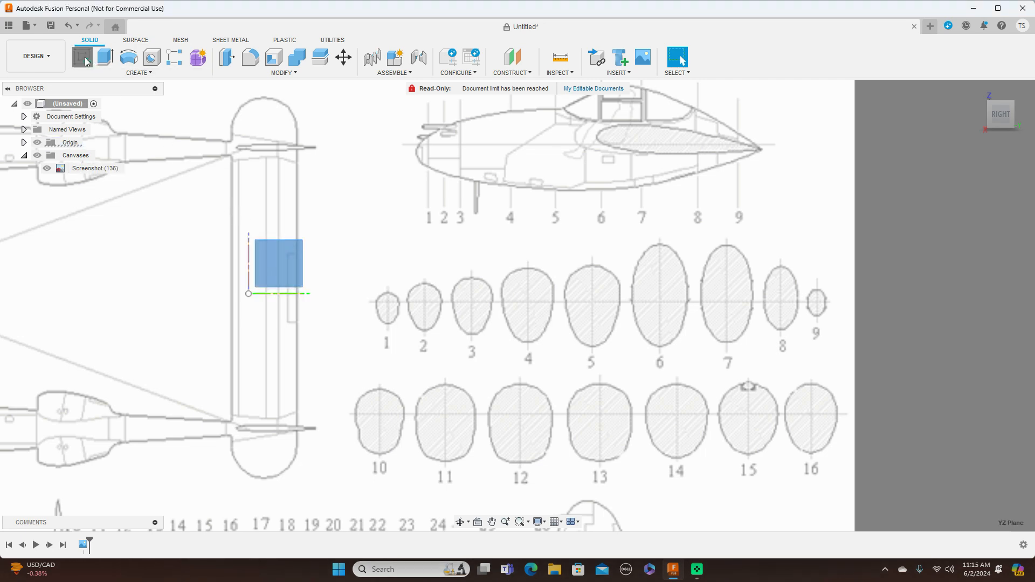
click(84, 58)
Sketch a vertical centreline about 99 mm long through cross-section 1 and extend its lower endpoint slightly downwards.
scroll(432, 341, up, 2)
scroll(581, 178, up, 5)
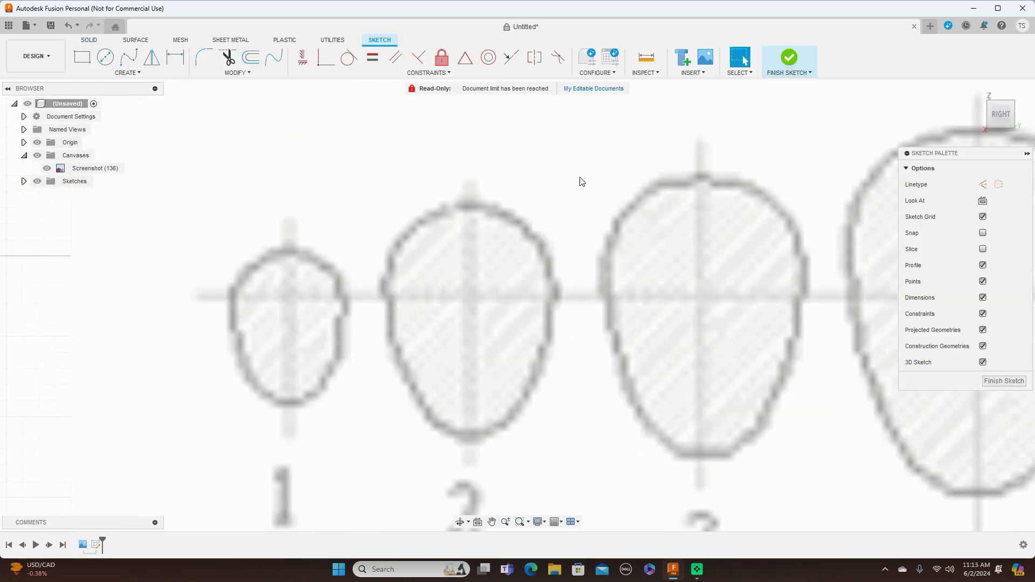
scroll(581, 181, down, 1)
key(l)
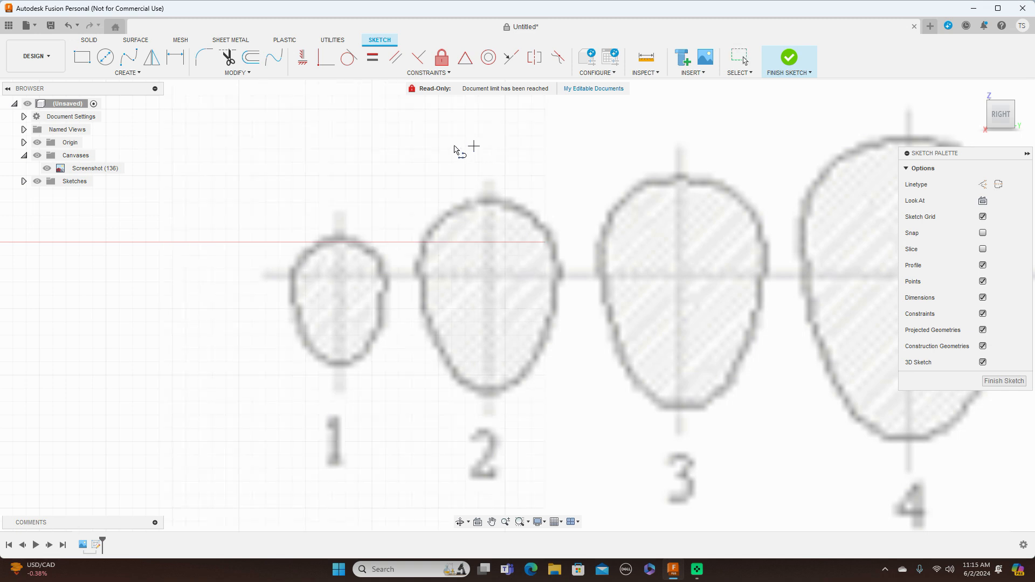
click(338, 235)
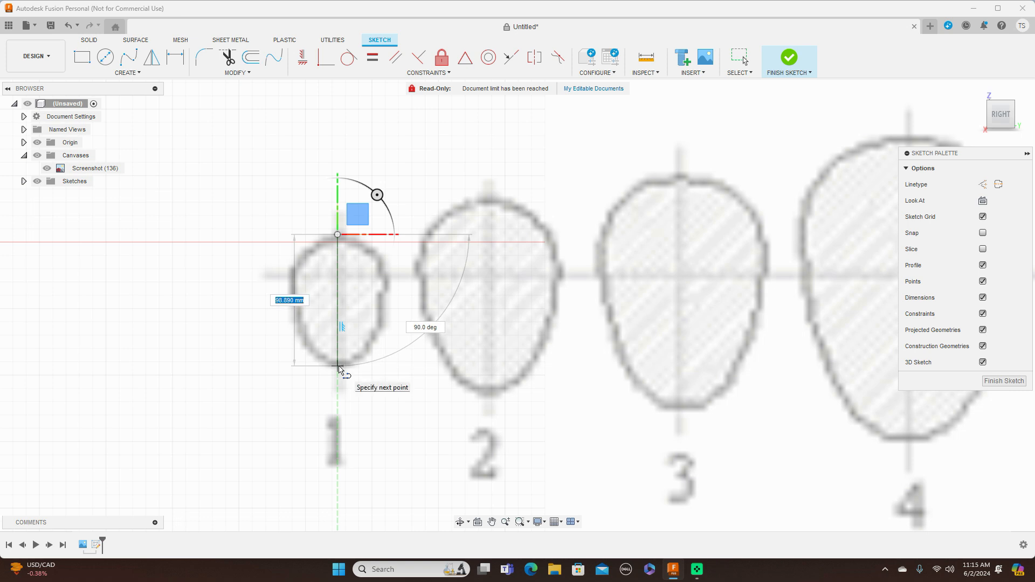
click(338, 367)
right_click(338, 368)
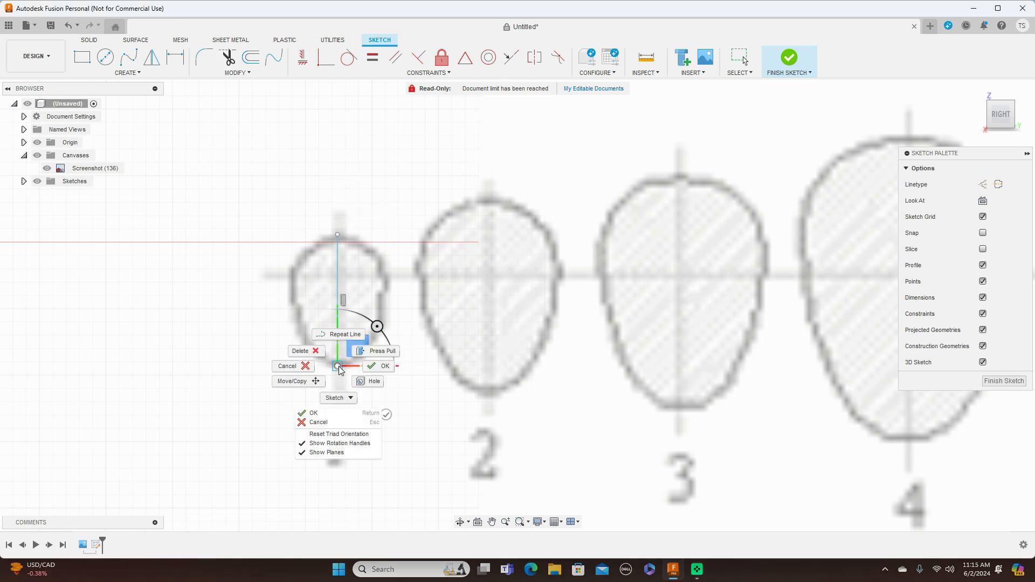
click(375, 369)
scroll(426, 359, up, 2)
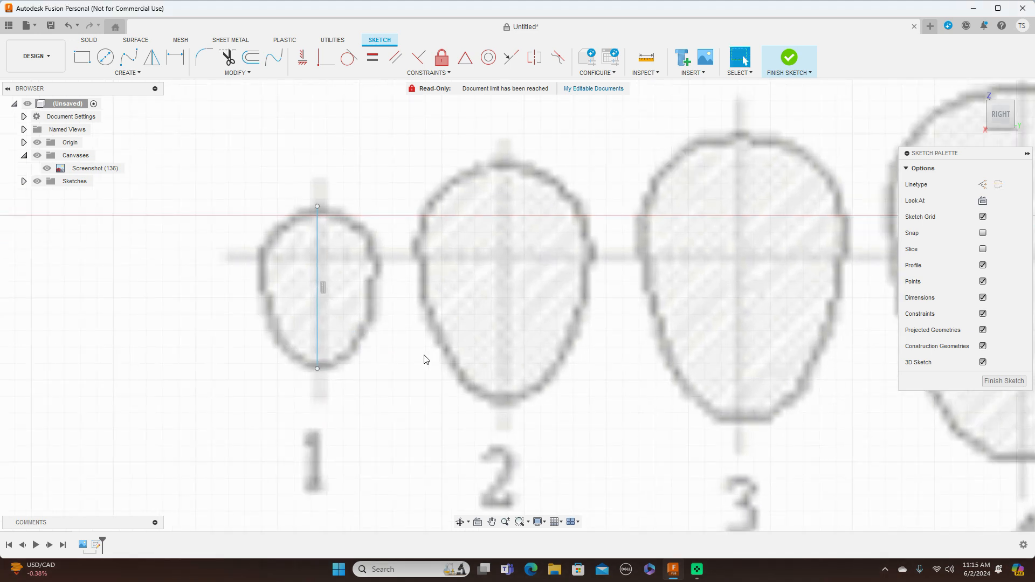
drag(318, 369, 318, 372)
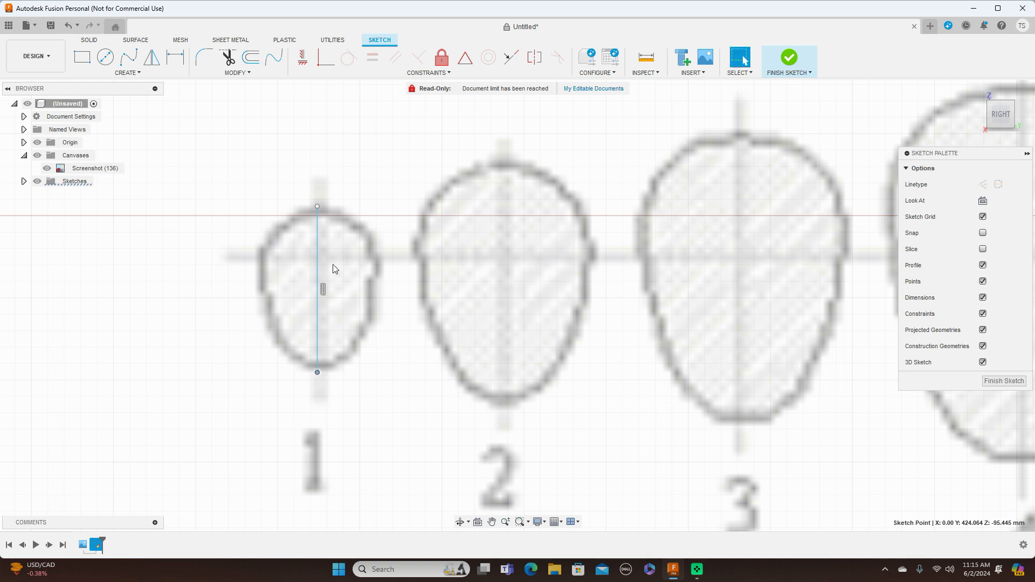
Trace the right half of cross-section 1 with a seven-point Fit Point Spline between the centreline's upper and lower endpoints.
click(135, 62)
click(318, 207)
click(342, 210)
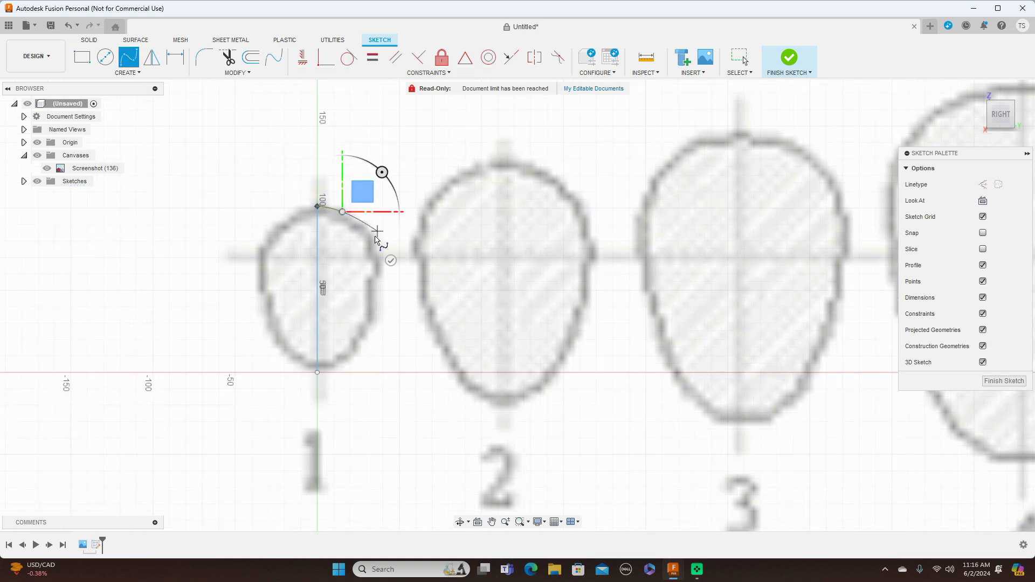
click(379, 246)
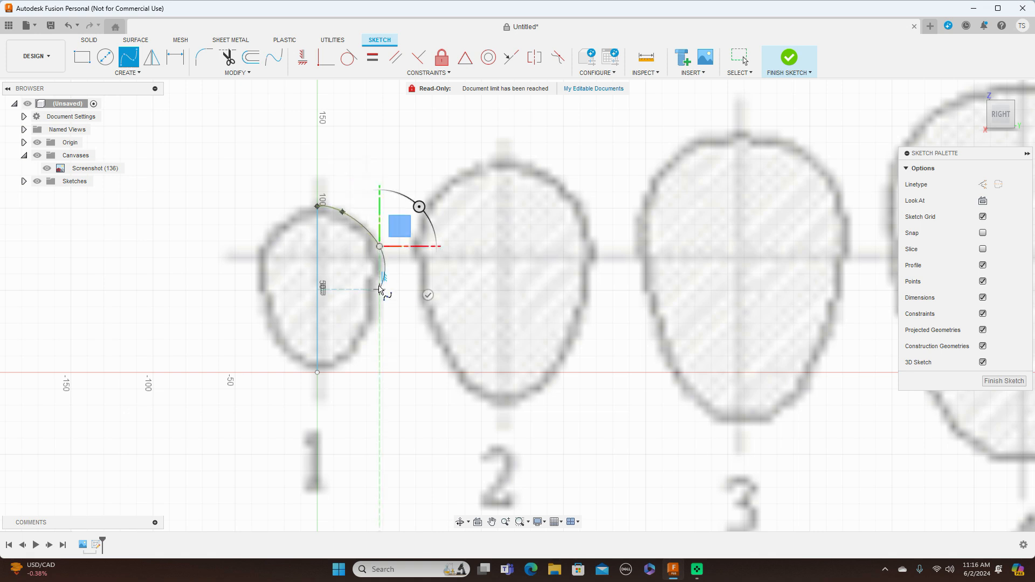
click(379, 282)
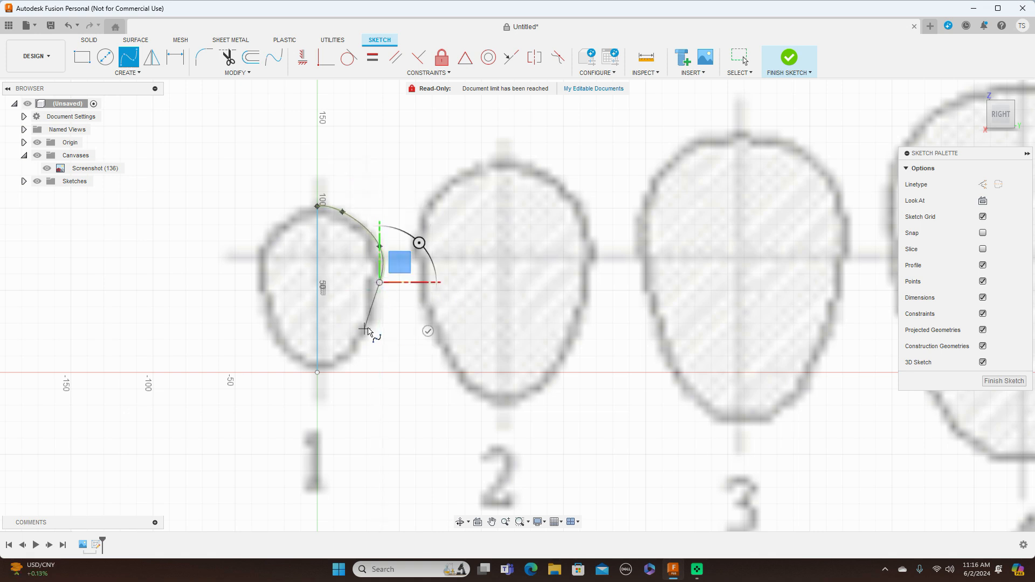
click(371, 331)
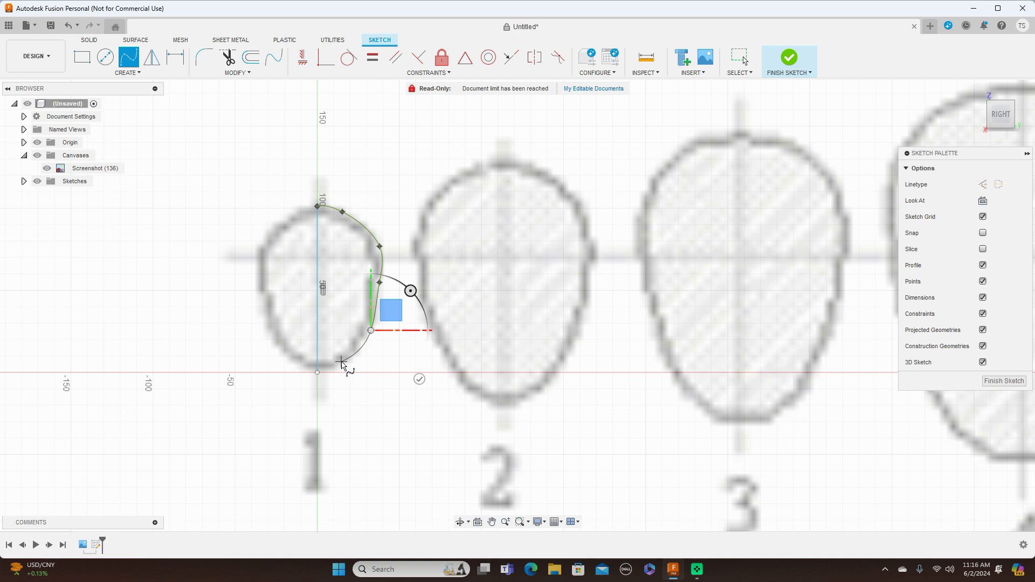
click(342, 363)
click(317, 373)
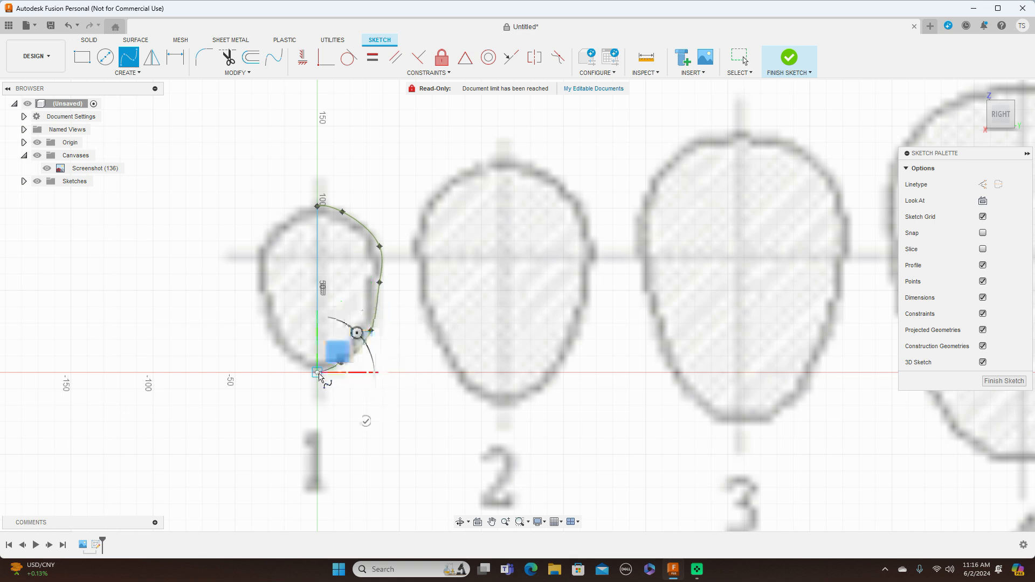
right_click(318, 373)
click(357, 373)
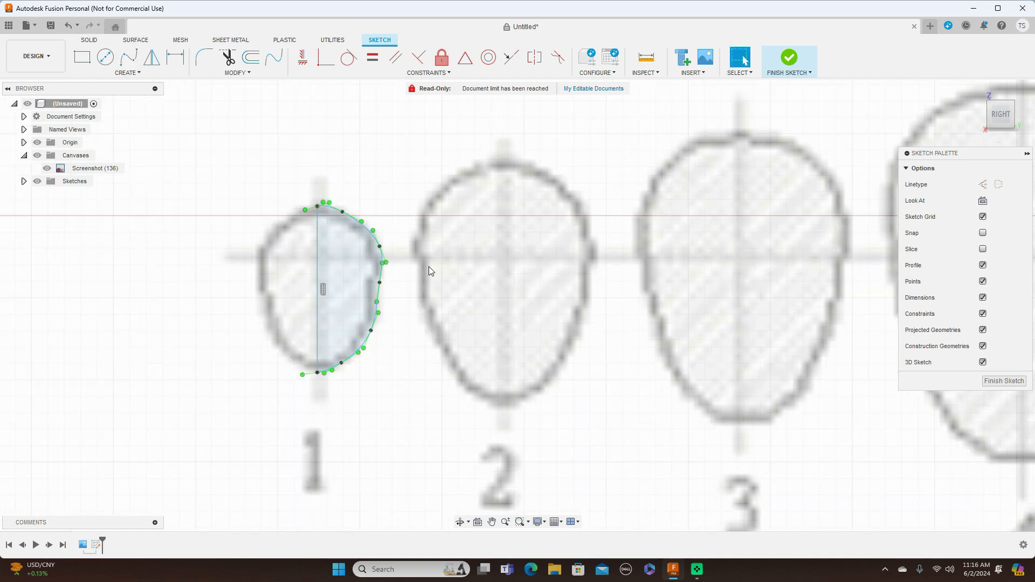
Shift the two fit points on the upper right of cross-section 1's spline so the curve follows the blueprint outline.
click(377, 250)
drag(377, 250, 377, 247)
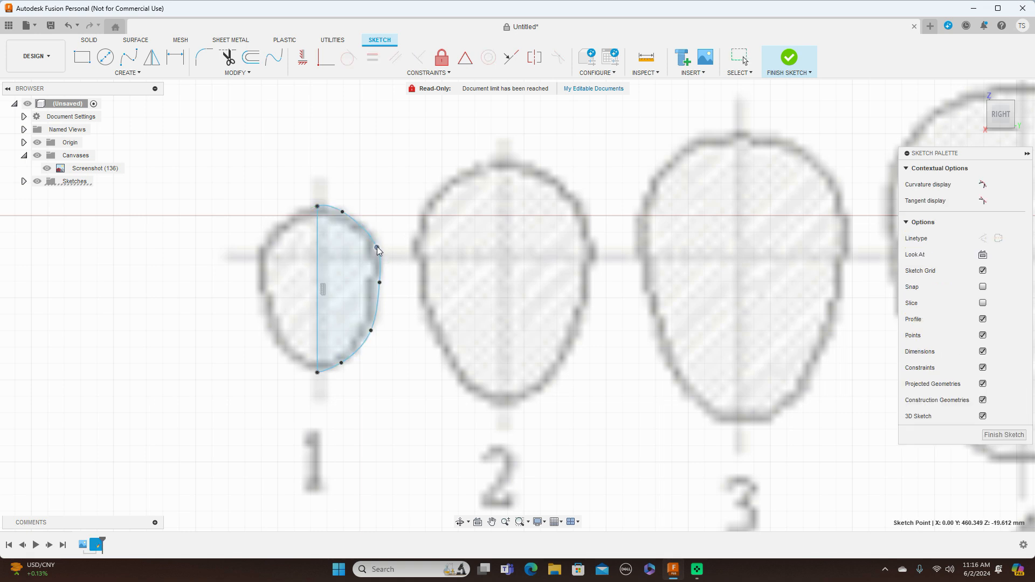
click(343, 213)
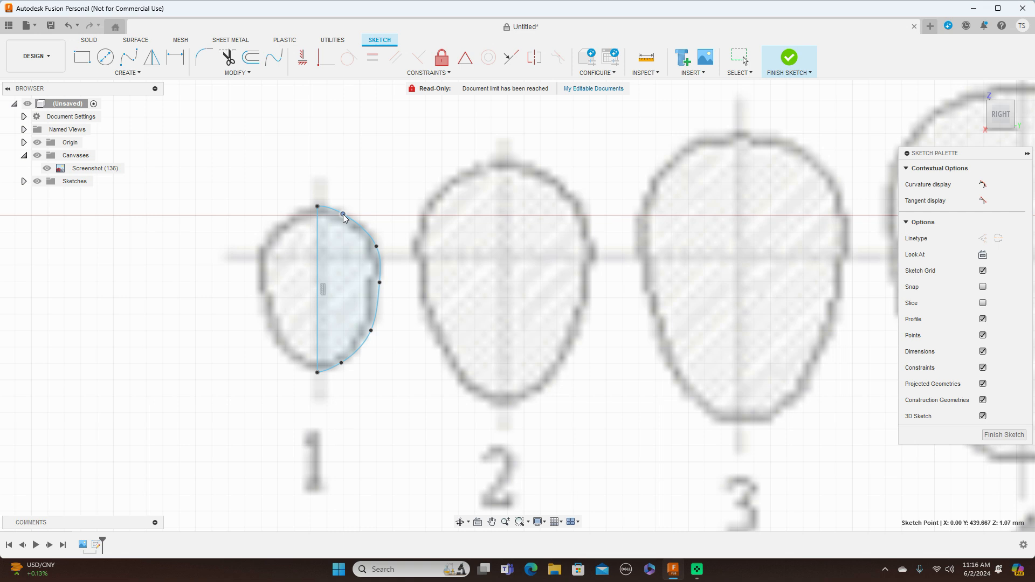
key(Escape)
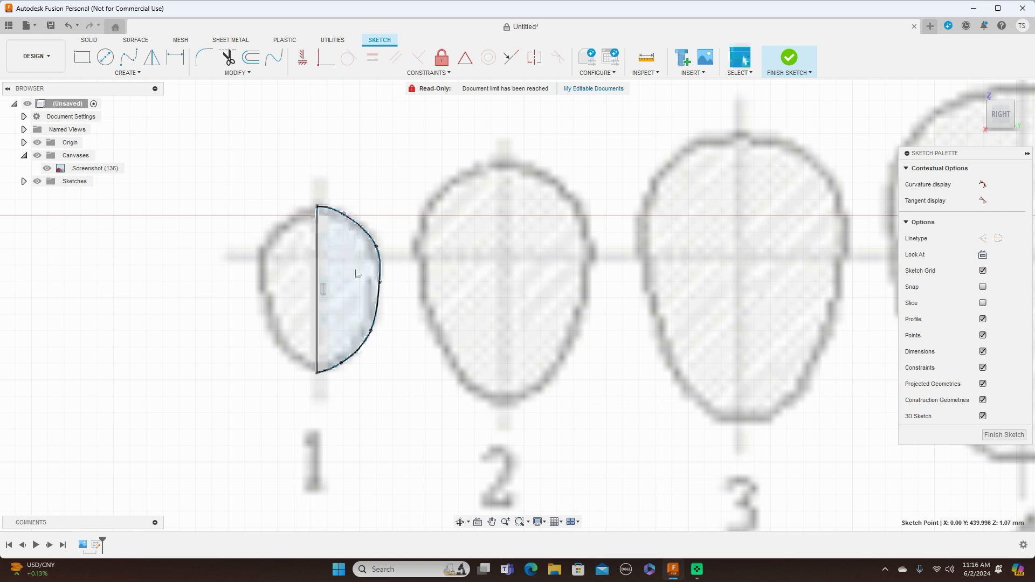
click(358, 226)
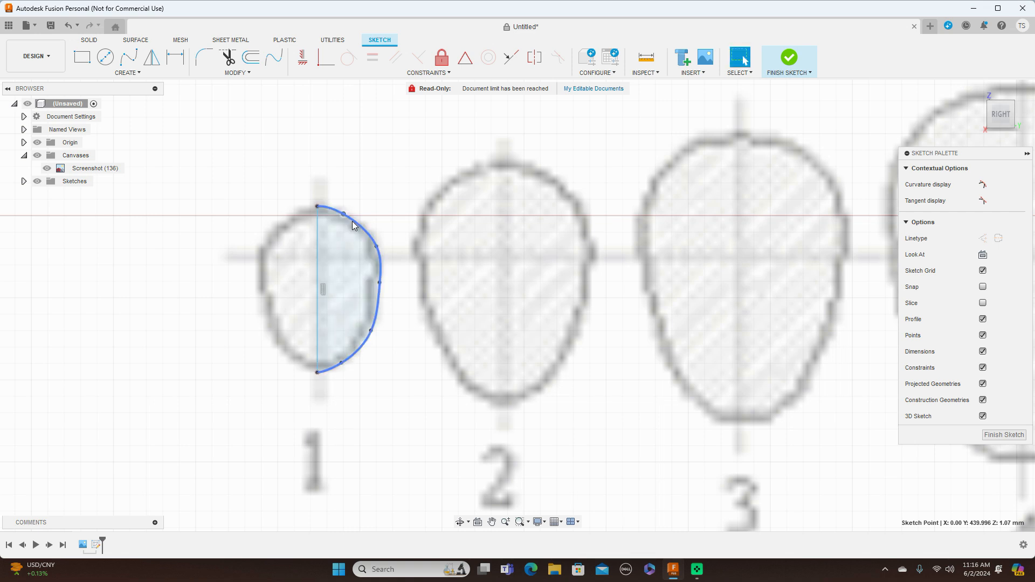
drag(344, 215, 348, 219)
key(Escape)
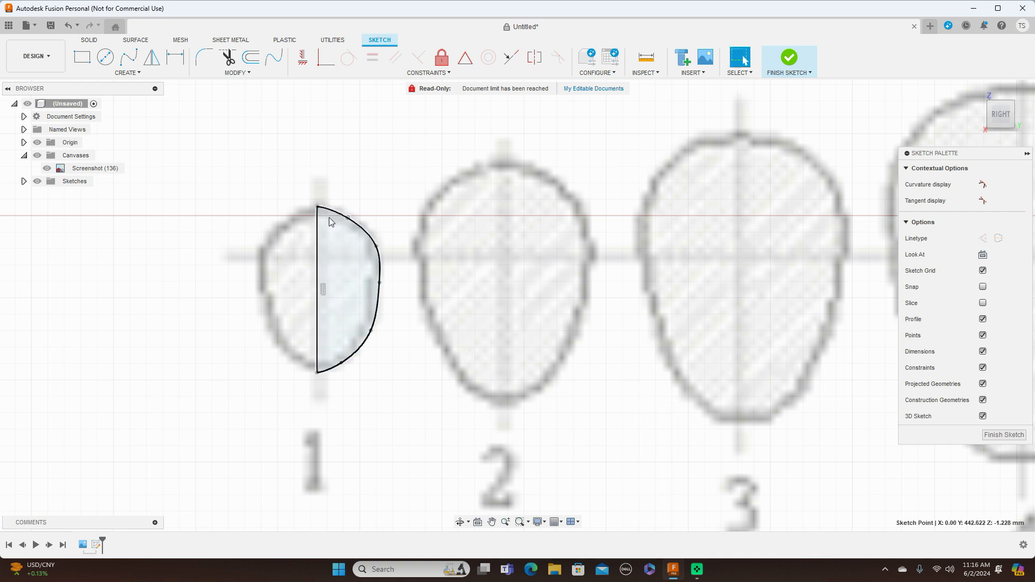
click(352, 225)
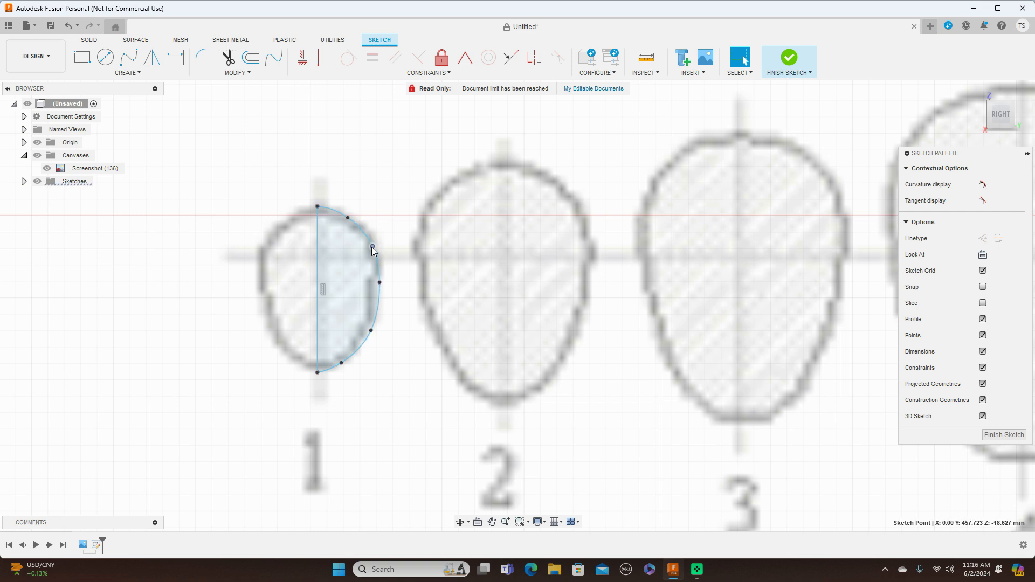
key(Escape)
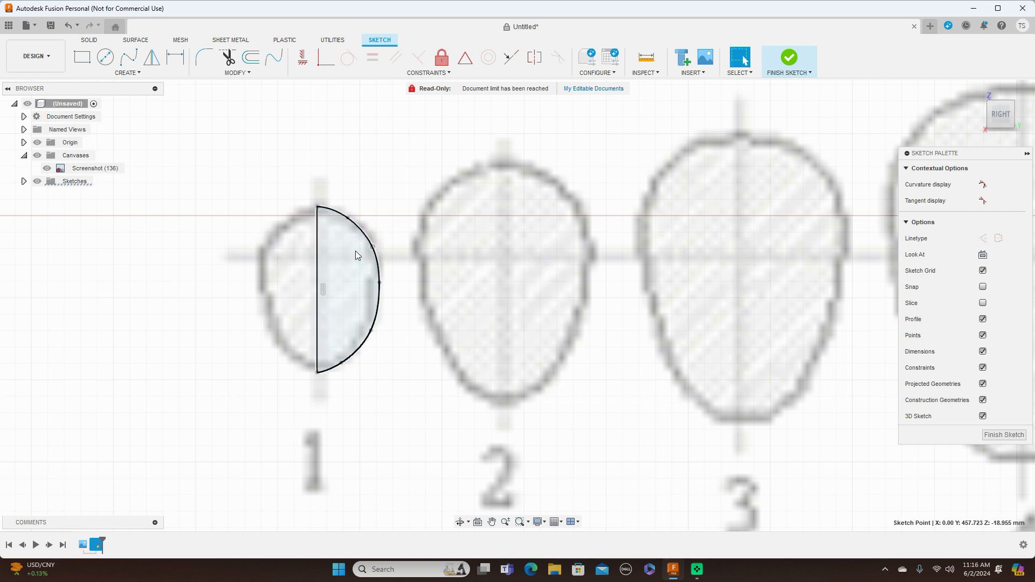
click(355, 251)
Sketch a vertical centreline about 150 mm long through cross-section 2, from the outline's top to its bottom.
scroll(620, 275, down, 2)
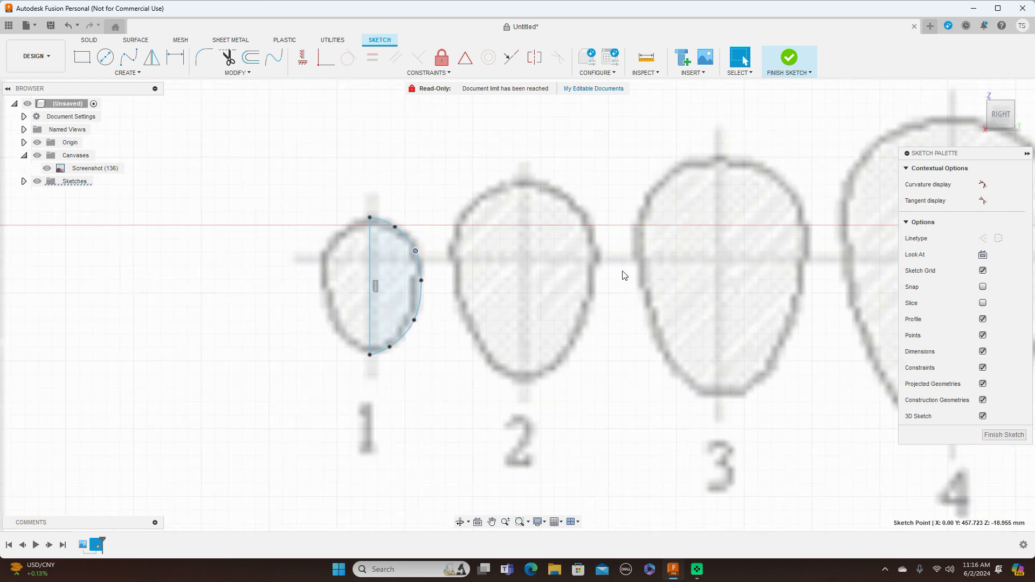
key(m)
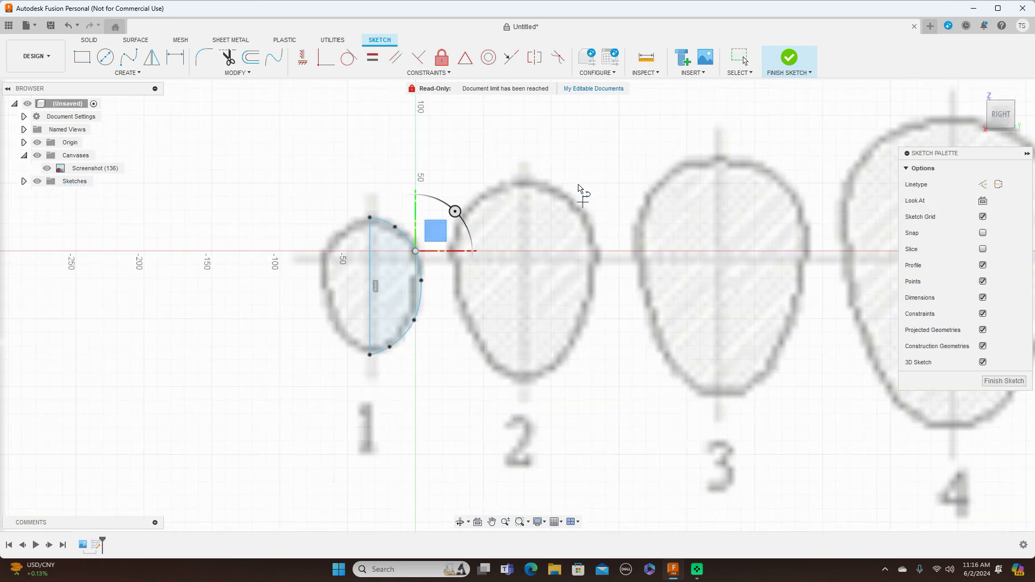
click(524, 181)
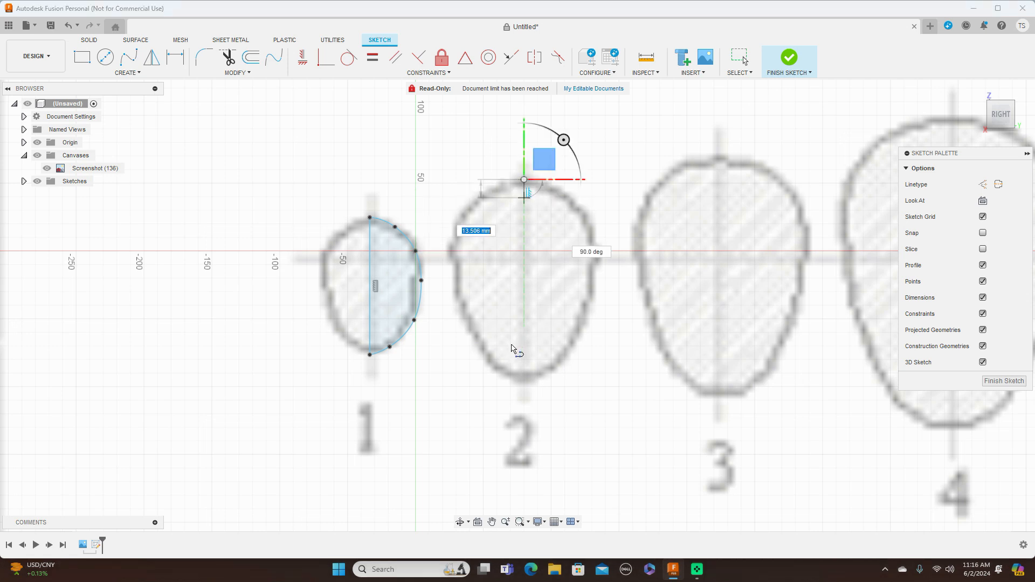
click(527, 382)
right_click(525, 383)
click(559, 386)
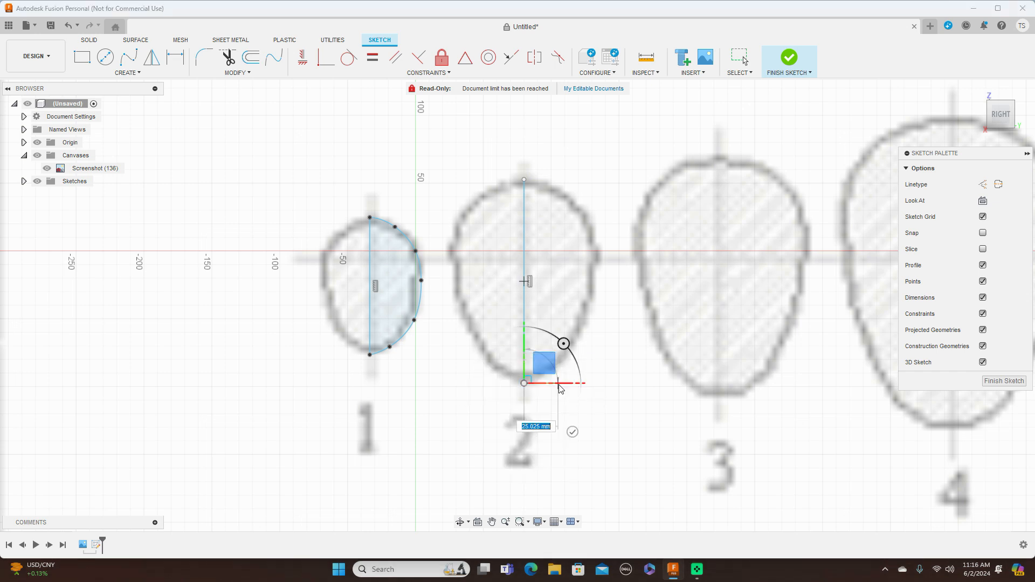
Trace the right half of cross-section 2 with a seven-point Fit Point Spline joining both ends of its centreline.
click(130, 60)
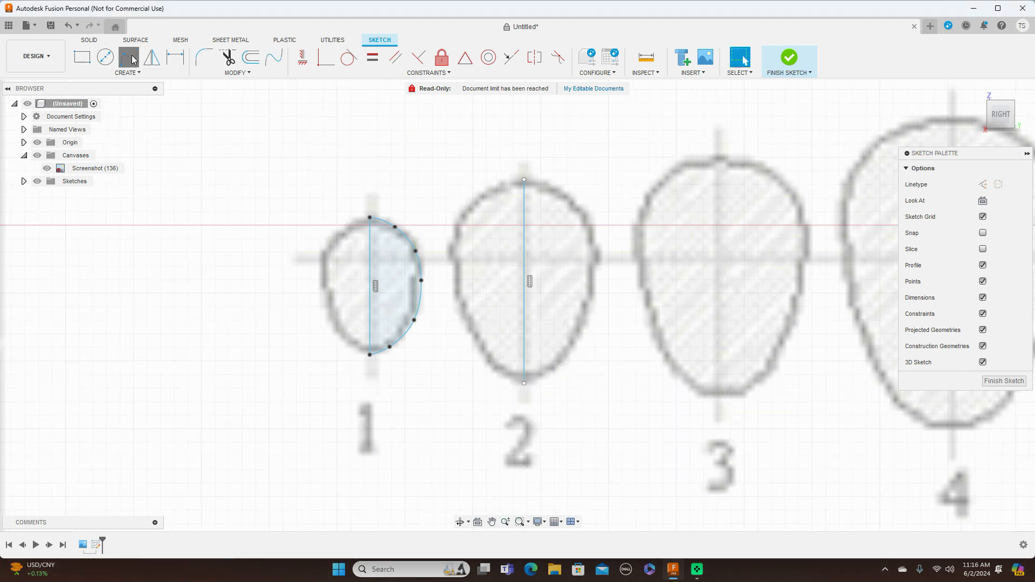
click(525, 180)
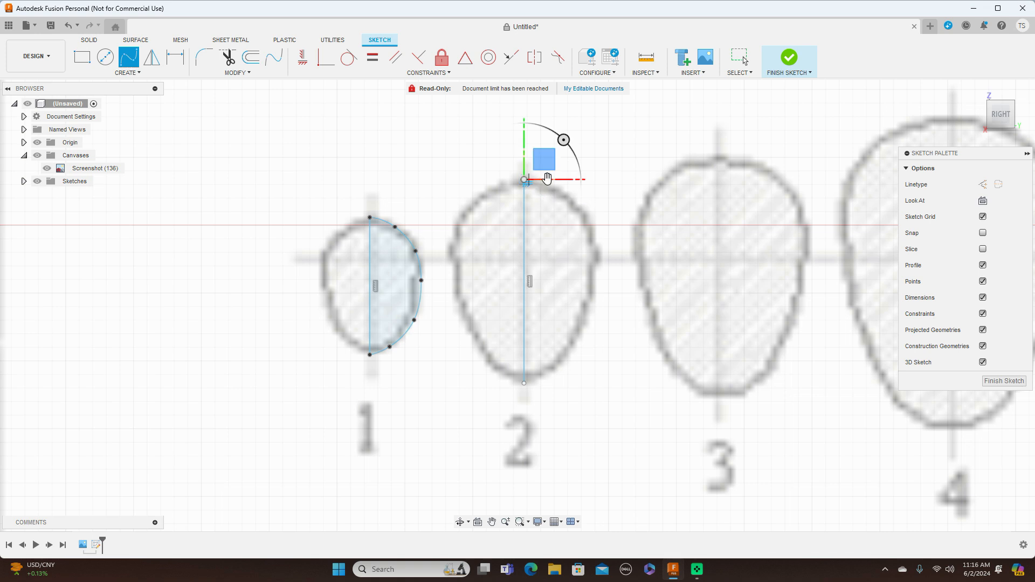
scroll(550, 186, up, 3)
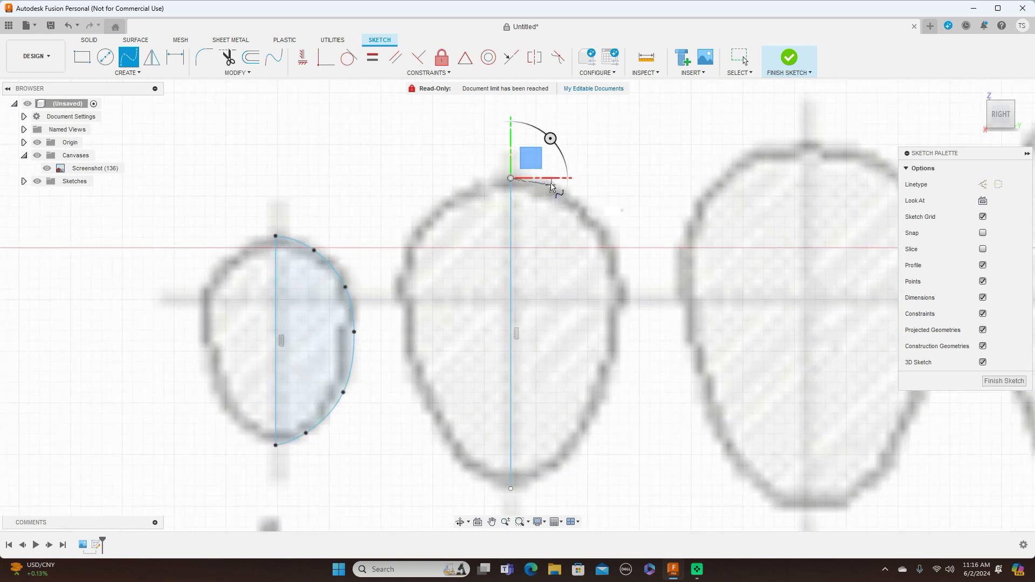
click(550, 183)
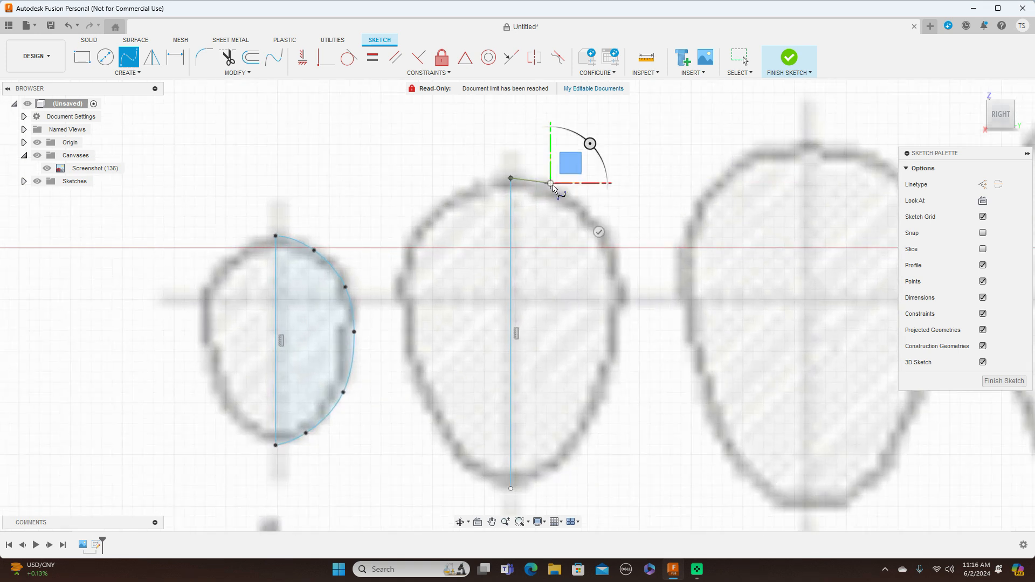
click(592, 214)
click(619, 273)
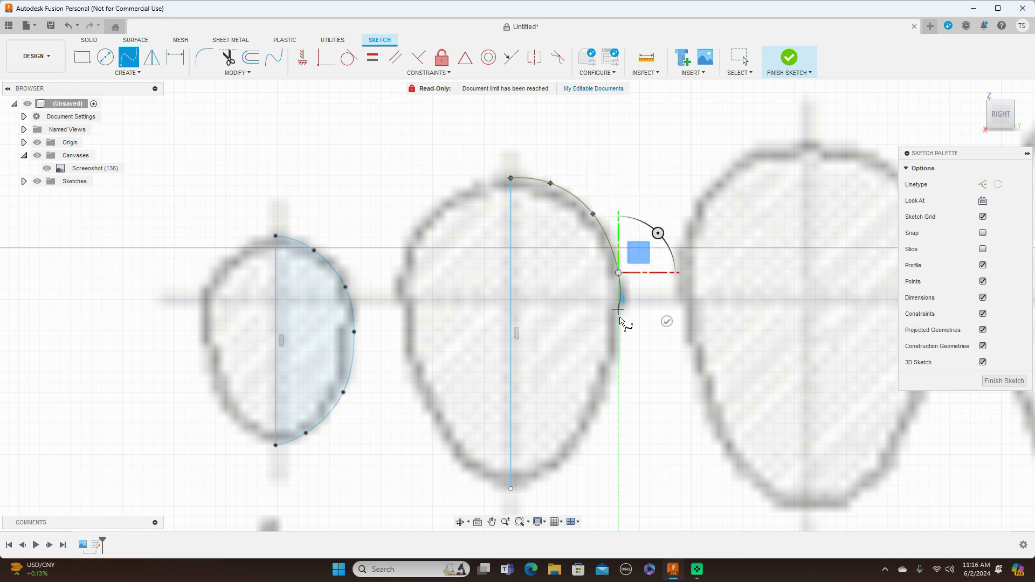
click(618, 351)
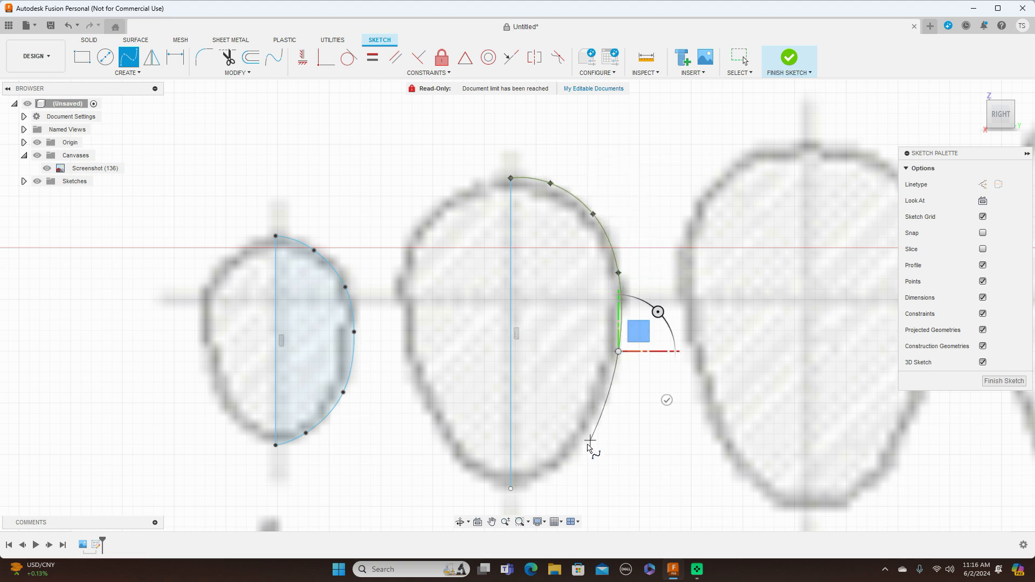
click(569, 459)
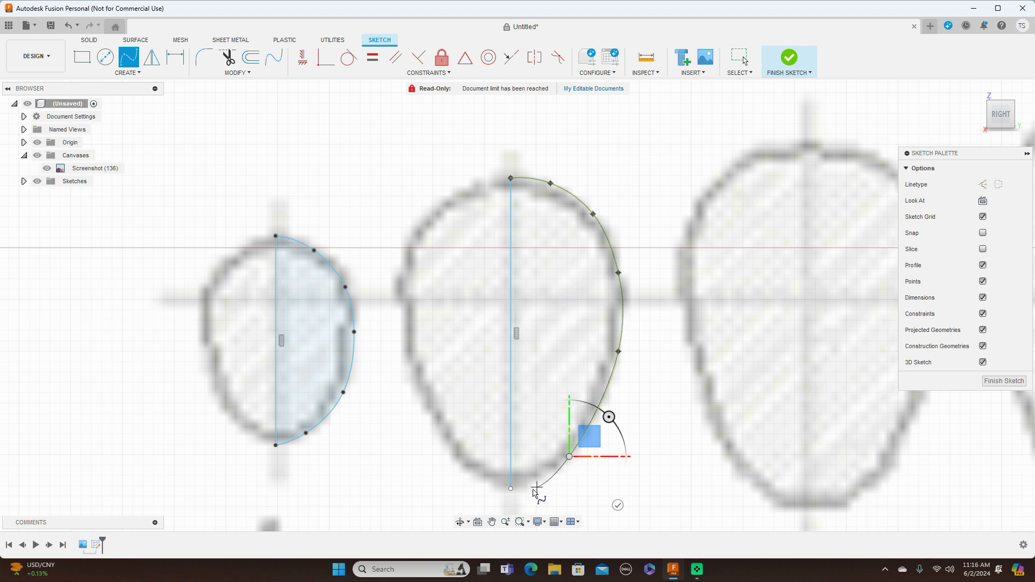
click(511, 489)
right_click(516, 494)
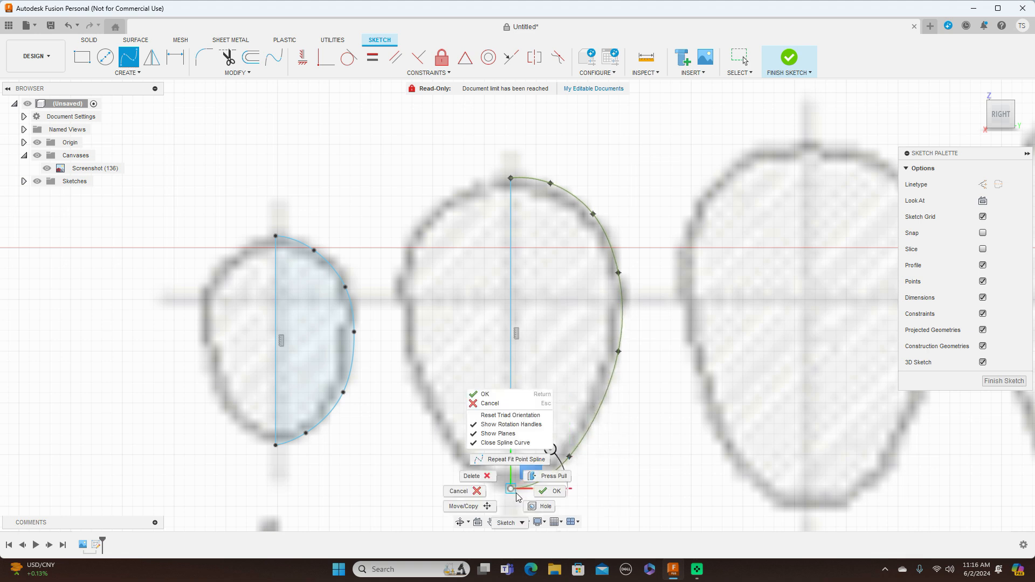
click(550, 491)
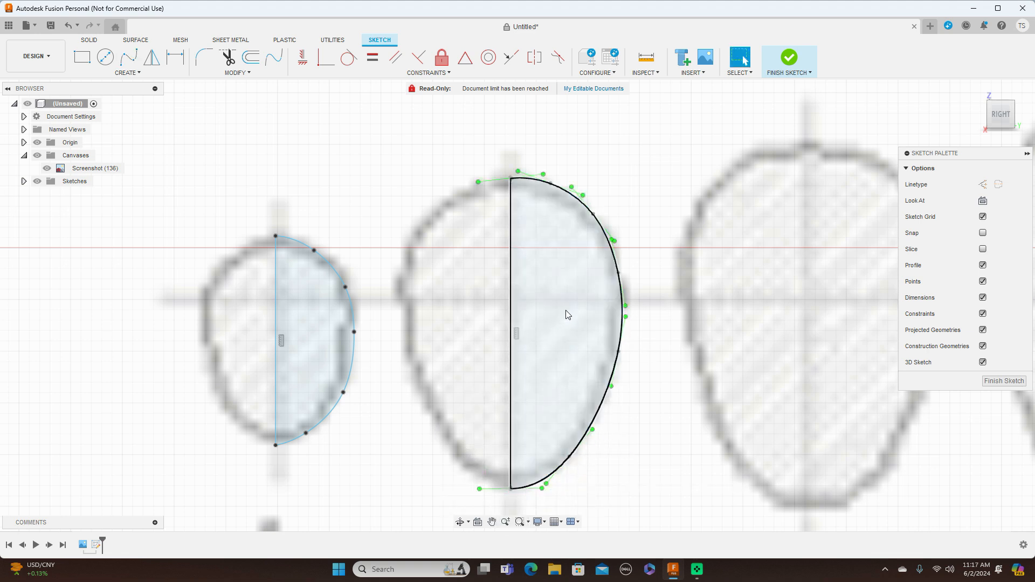
Nudge the fit point next to the top of cross-section 2's spline to refine the upper curve.
click(551, 186)
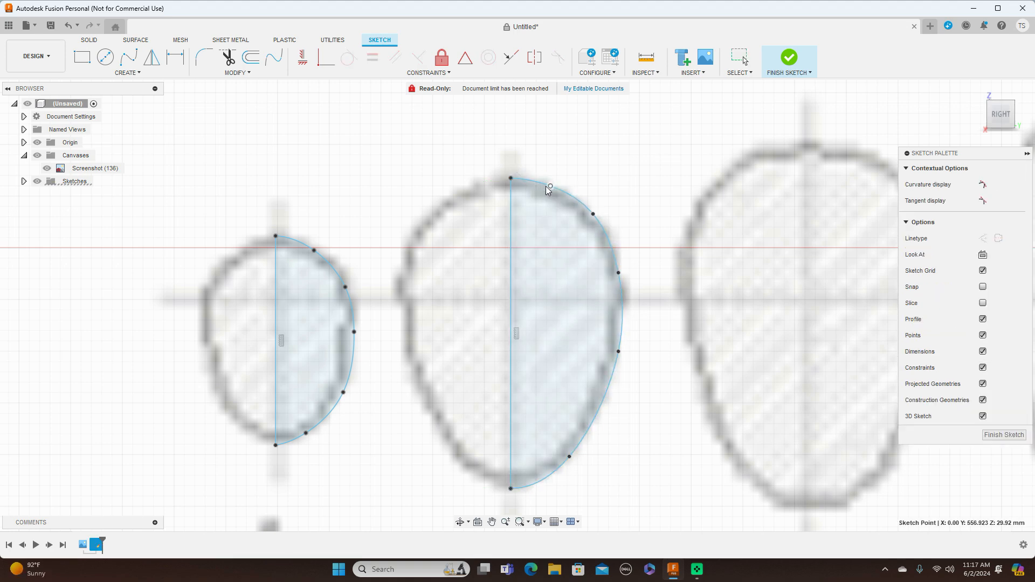
click(526, 184)
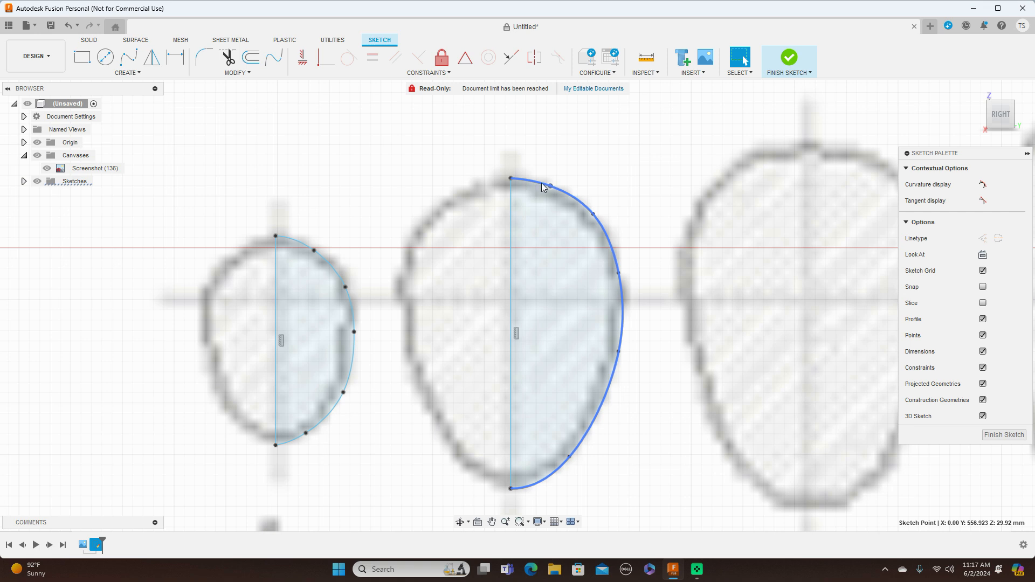
drag(550, 184, 551, 183)
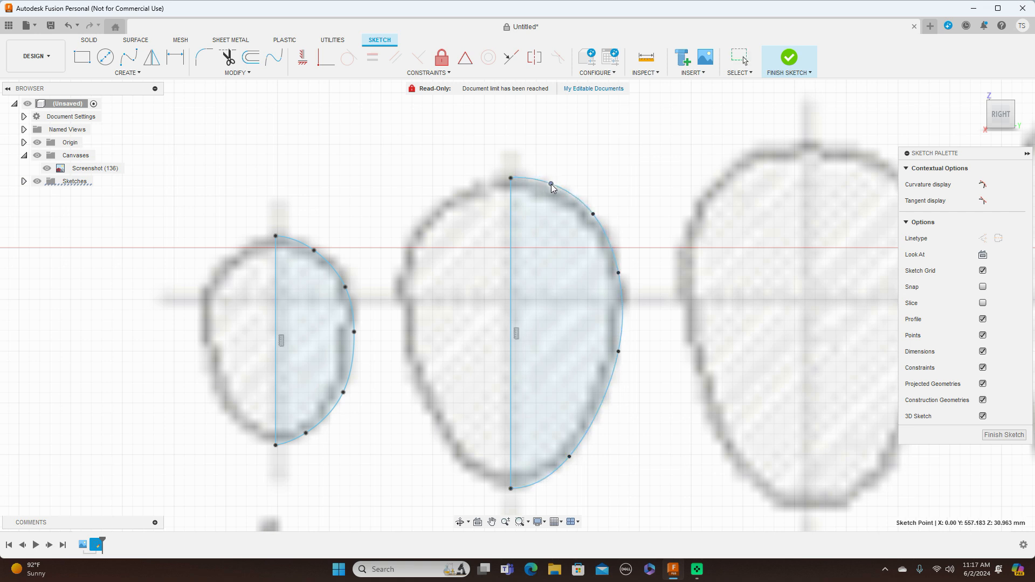
drag(550, 184, 551, 184)
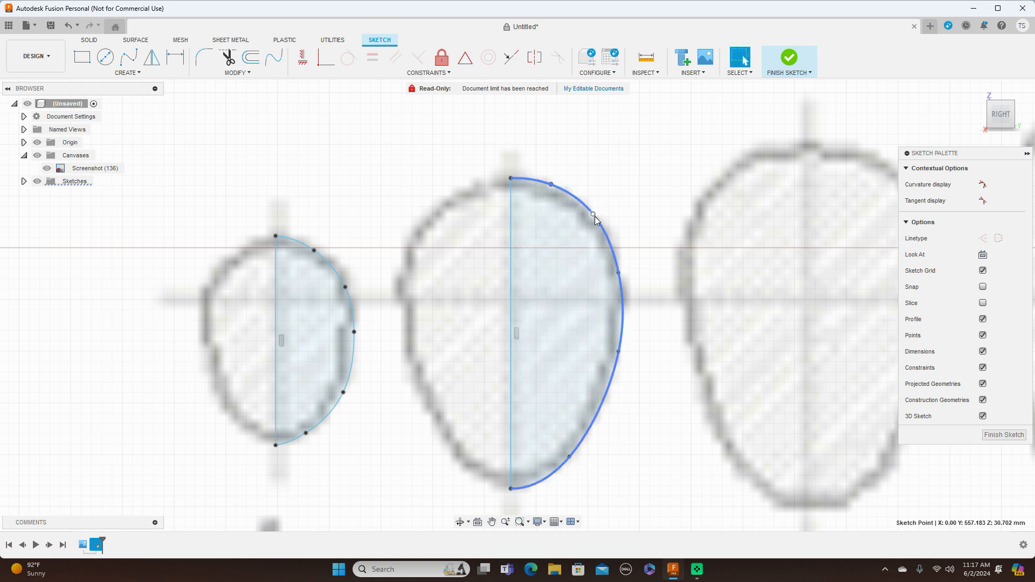
Sketch a vertical centreline about 174 mm long through cross-section 3, from the outline's top to its bottom.
scroll(594, 215, down, 3)
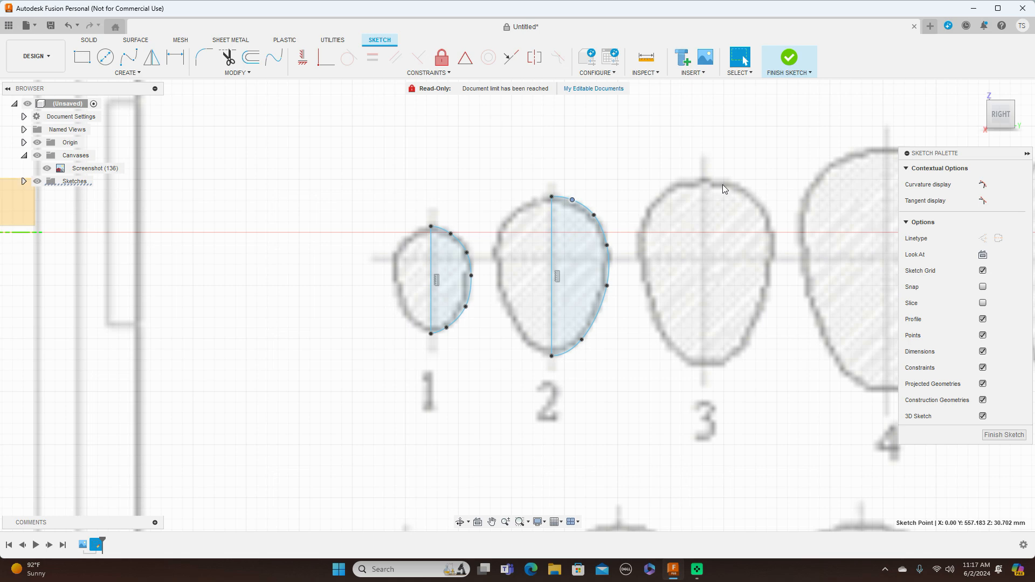
scroll(722, 183, down, 2)
middle_drag(722, 183, 526, 209)
scroll(525, 209, down, 1)
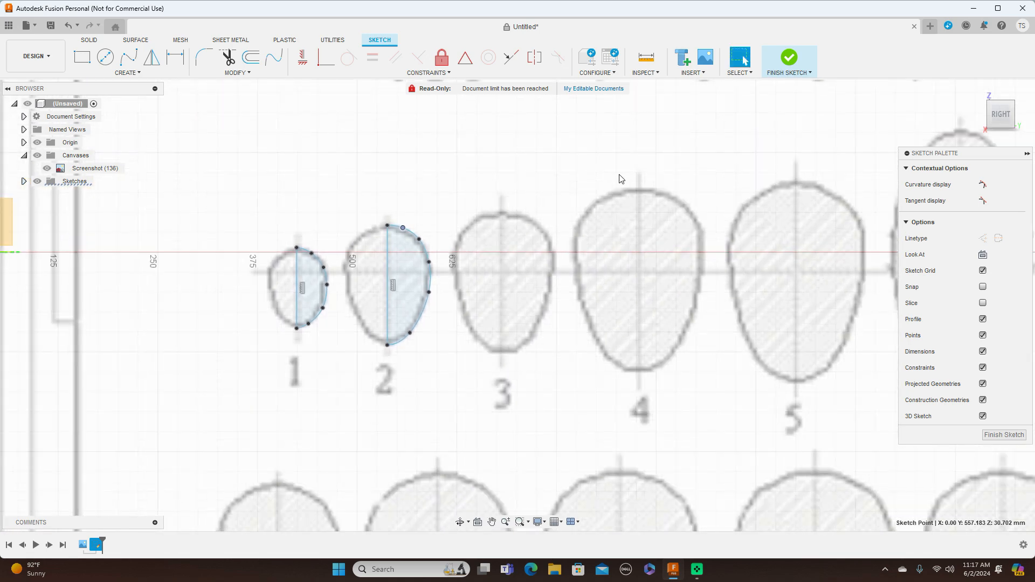
scroll(620, 175, up, 2)
key(l)
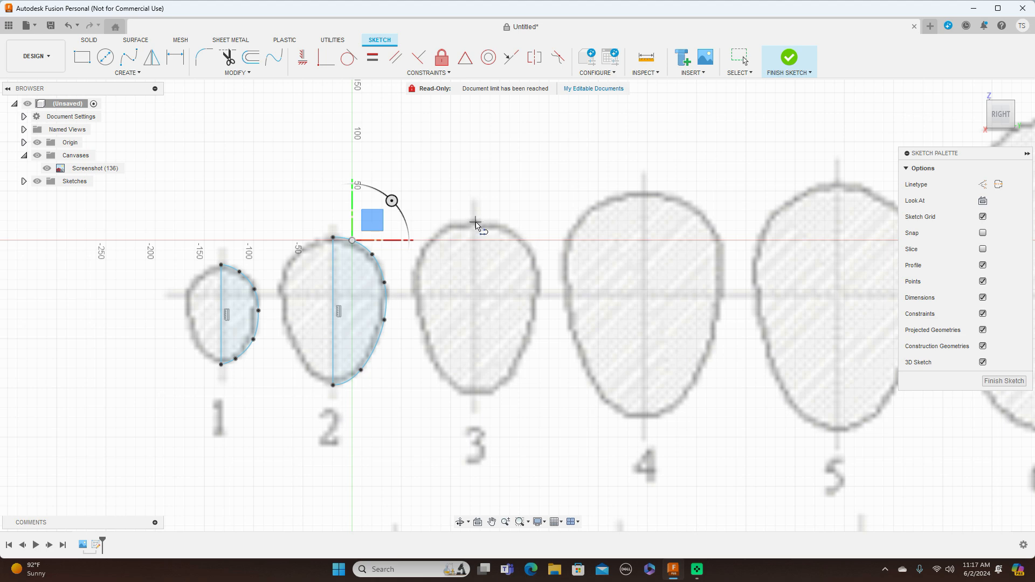
click(473, 223)
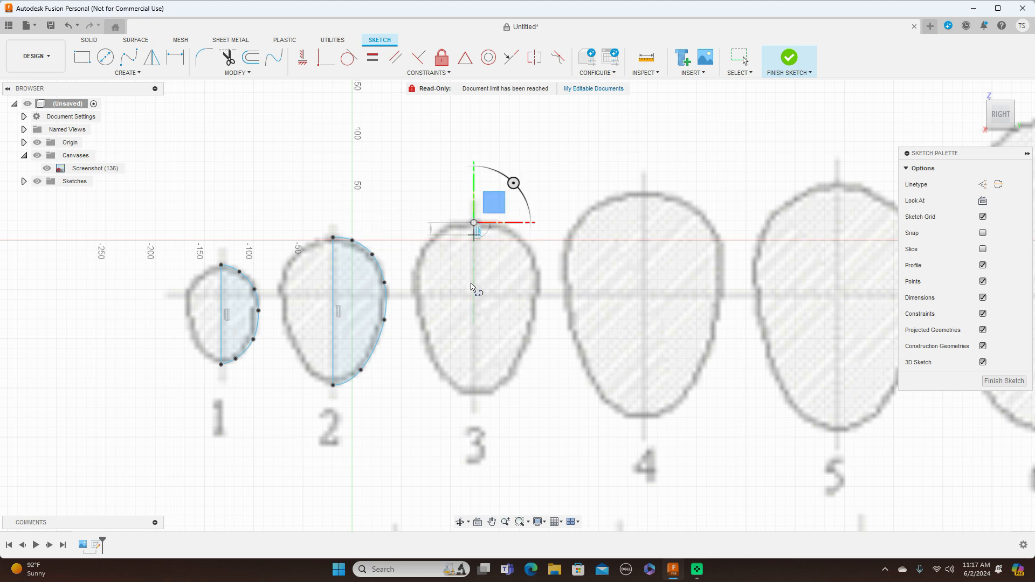
click(475, 393)
right_click(475, 393)
click(511, 394)
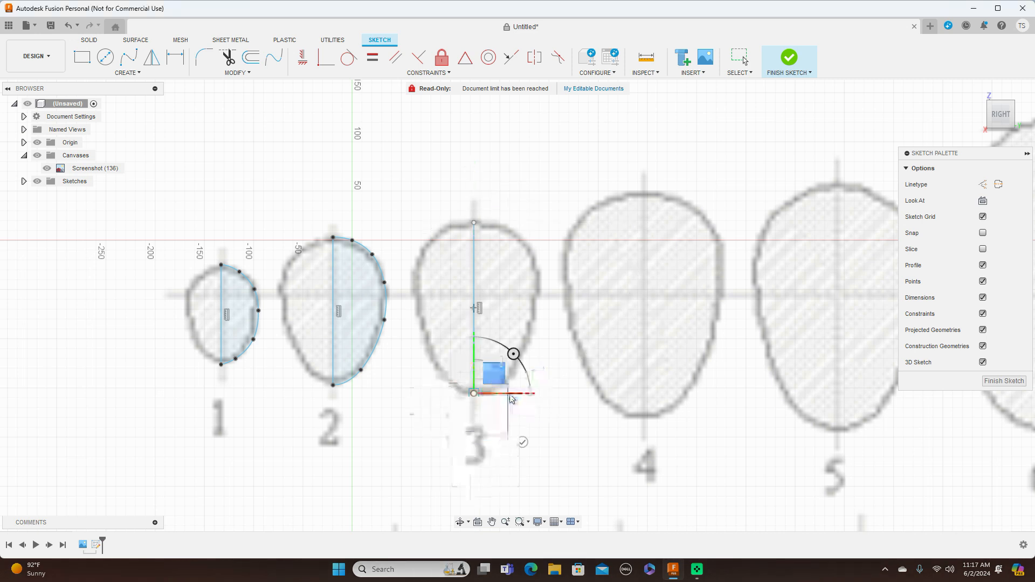
click(129, 57)
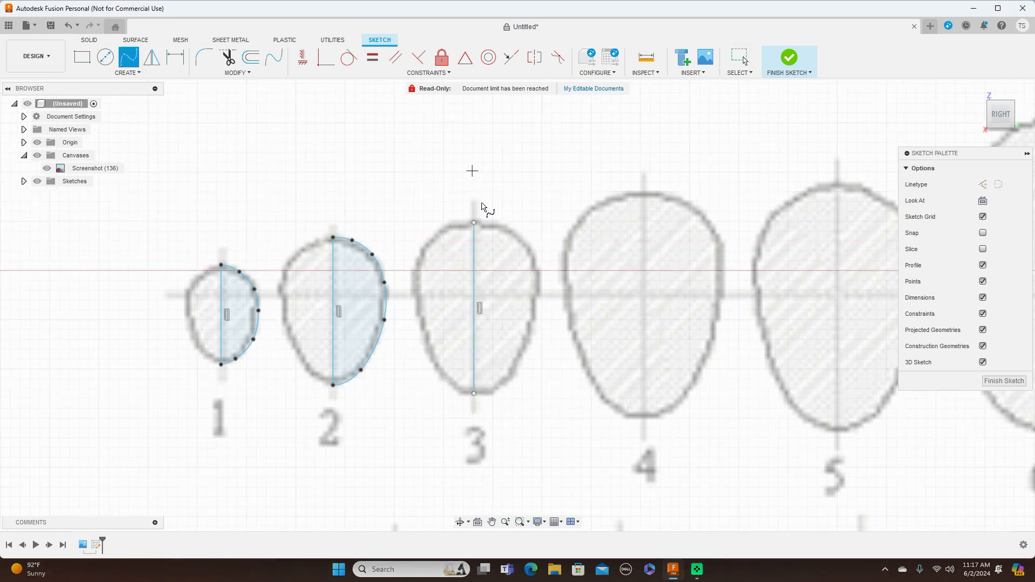
click(475, 223)
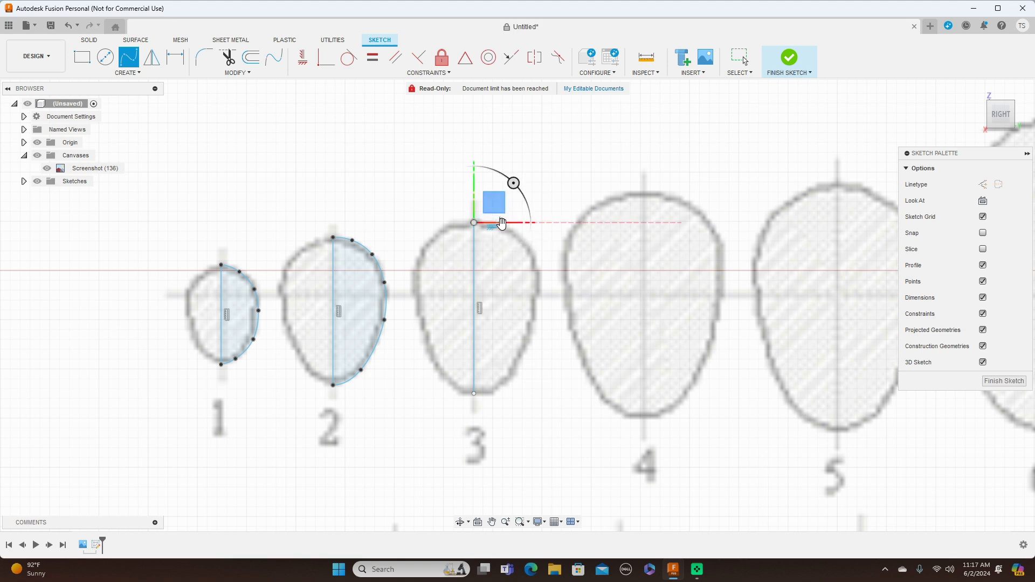
scroll(501, 222, up, 3)
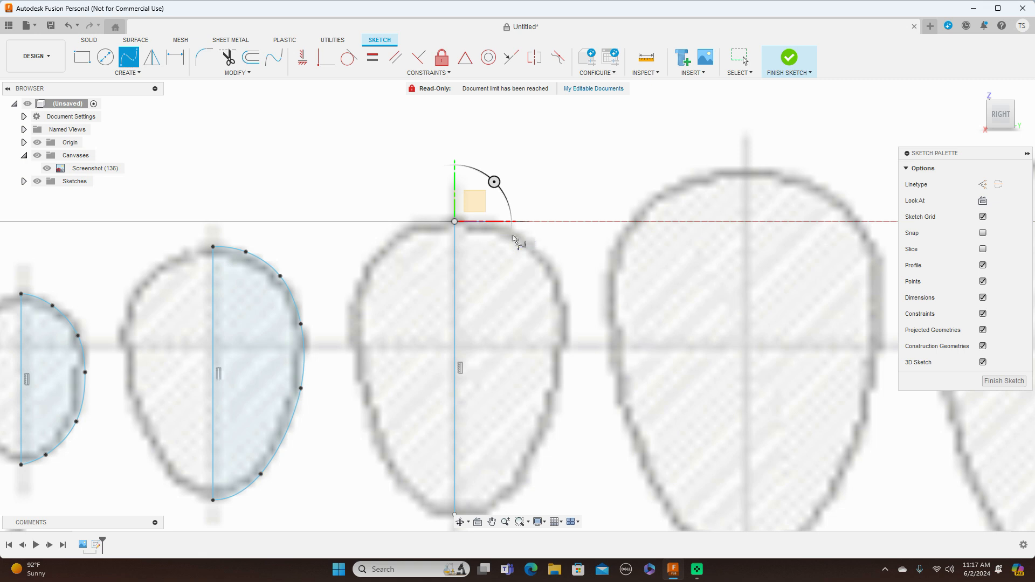
right_click(467, 226)
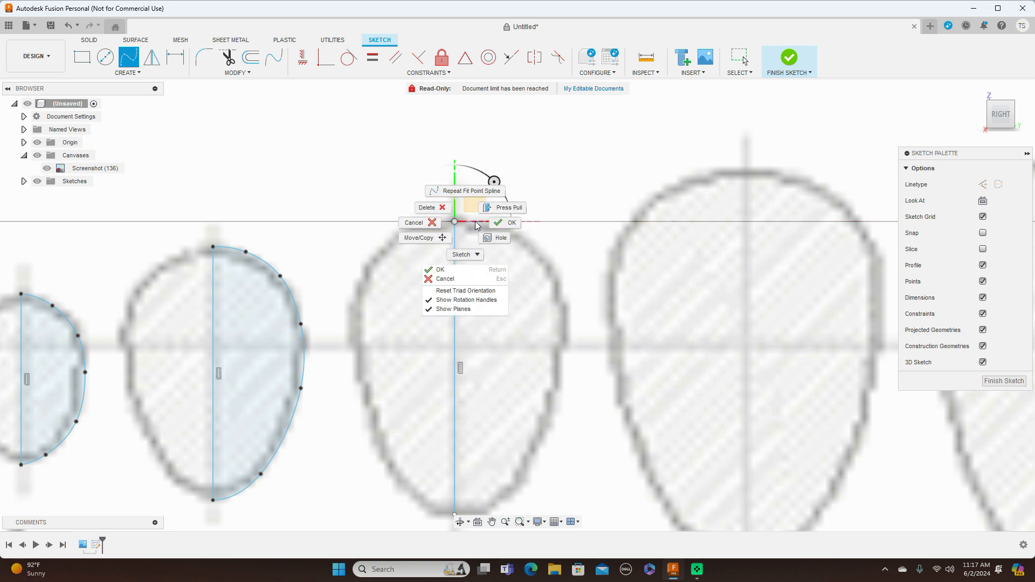
click(423, 211)
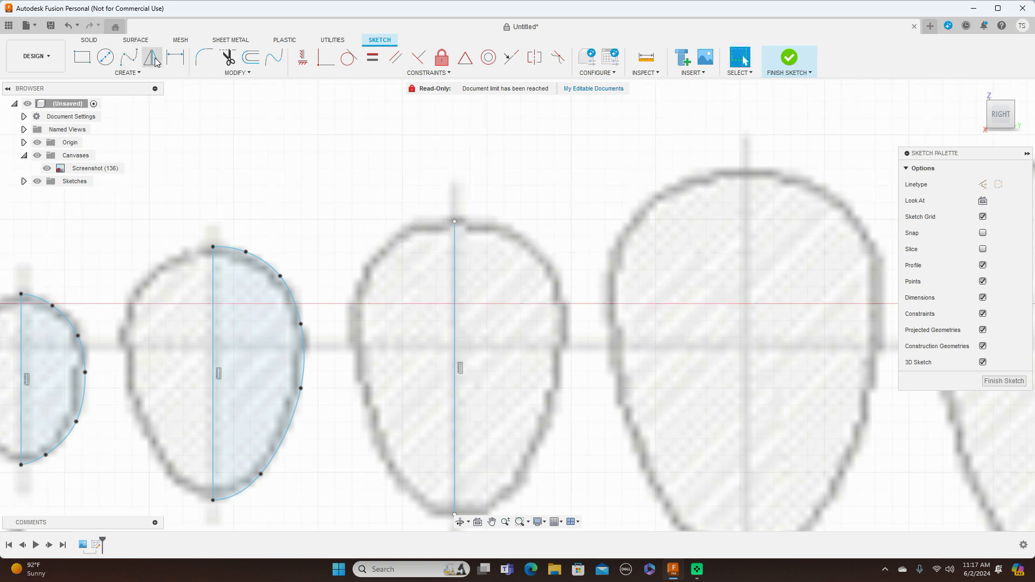
Trace the right half of cross-section 3 with a seven-point Fit Point Spline joining both ends of its centreline.
click(128, 56)
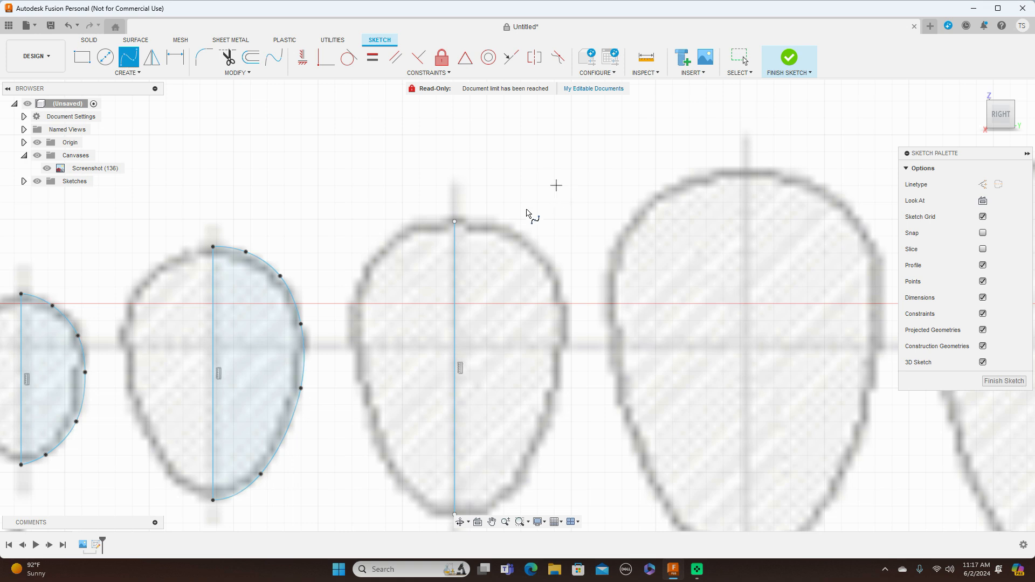
click(453, 222)
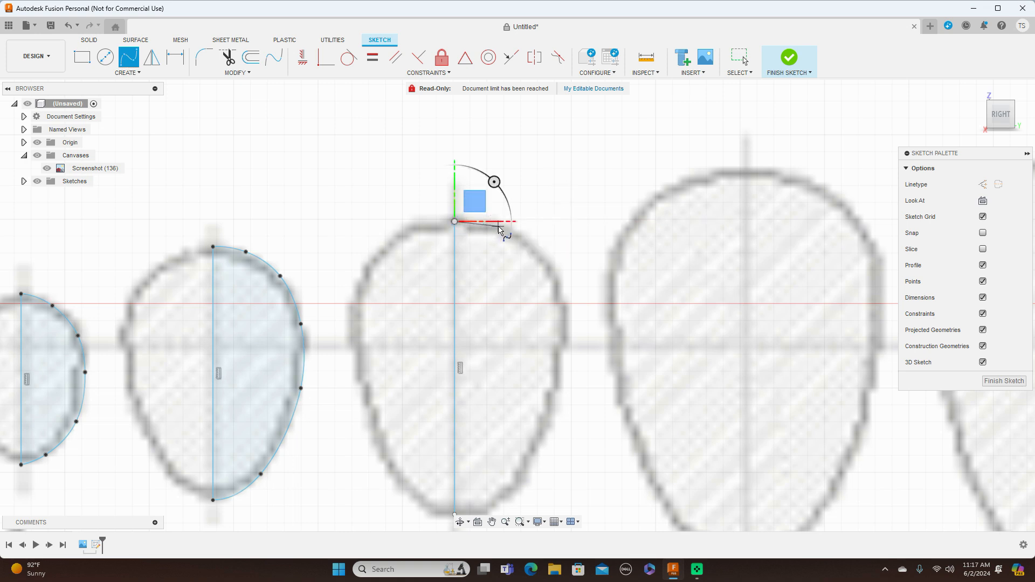
click(498, 227)
click(551, 265)
middle_drag(553, 268, 574, 142)
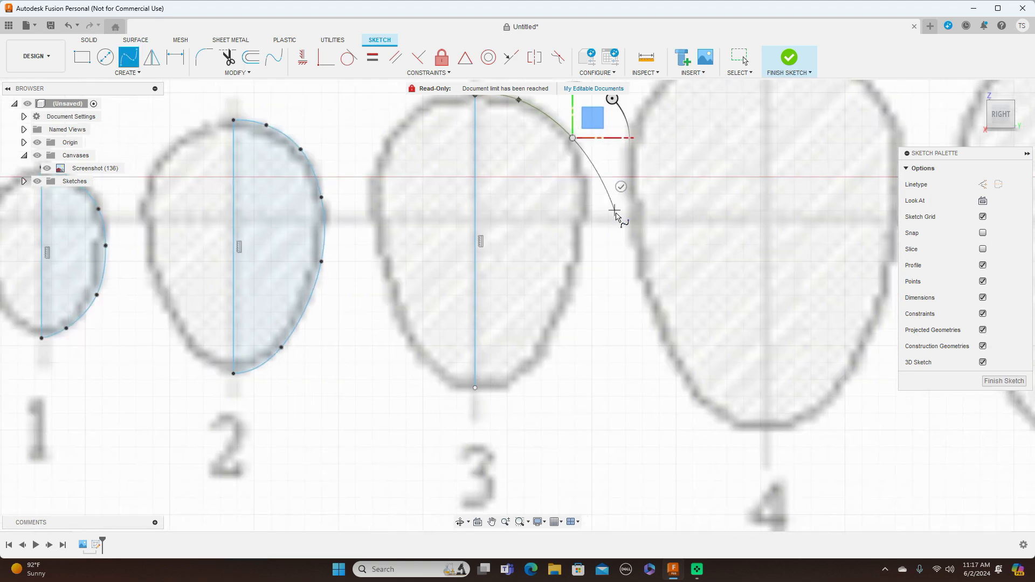
click(582, 243)
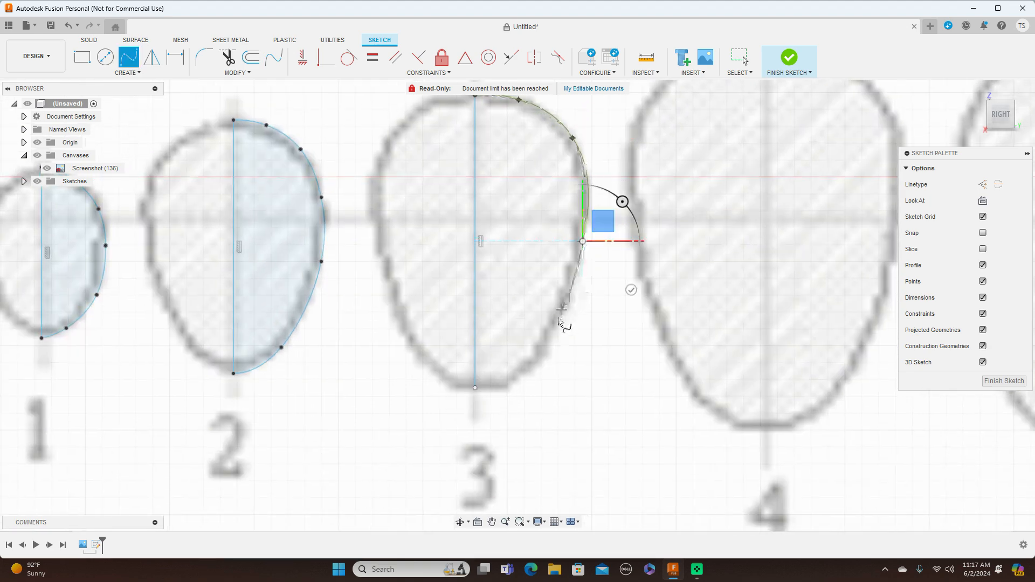
click(549, 344)
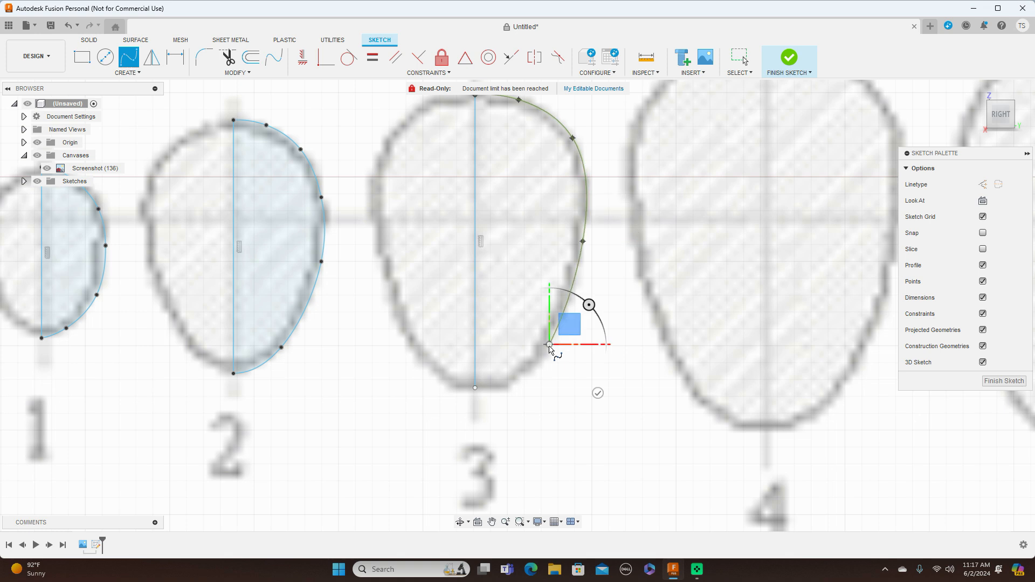
click(521, 377)
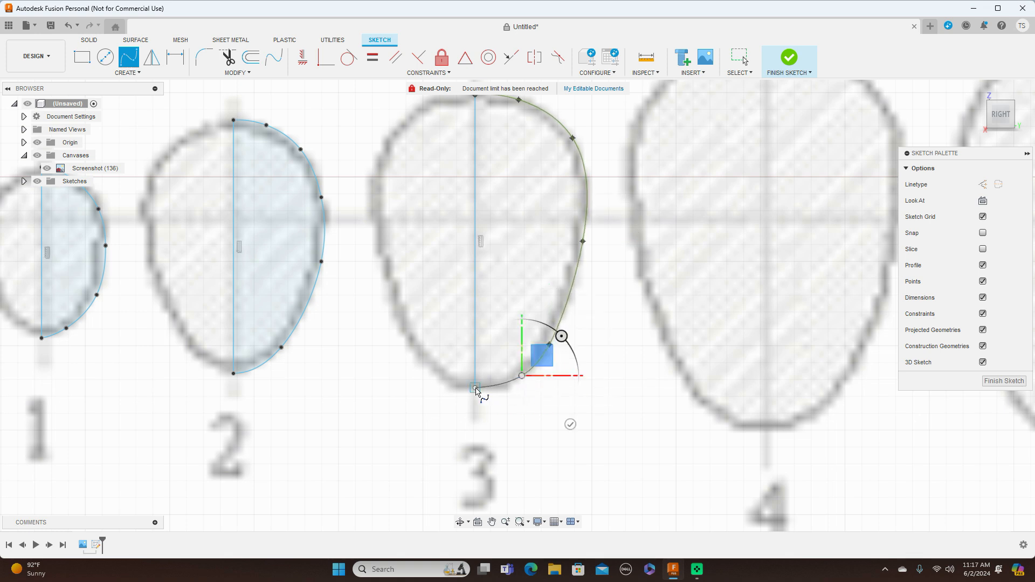
click(476, 389)
right_click(476, 390)
click(516, 389)
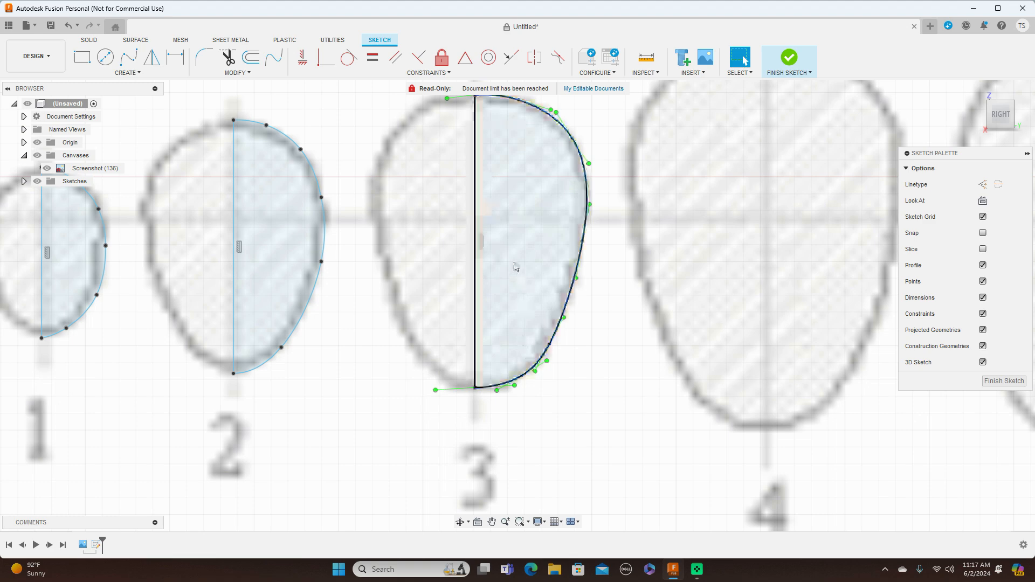
Nudge the two fit points on the upper right of cross-section 3's spline to follow the blueprint outline.
scroll(559, 237, down, 2)
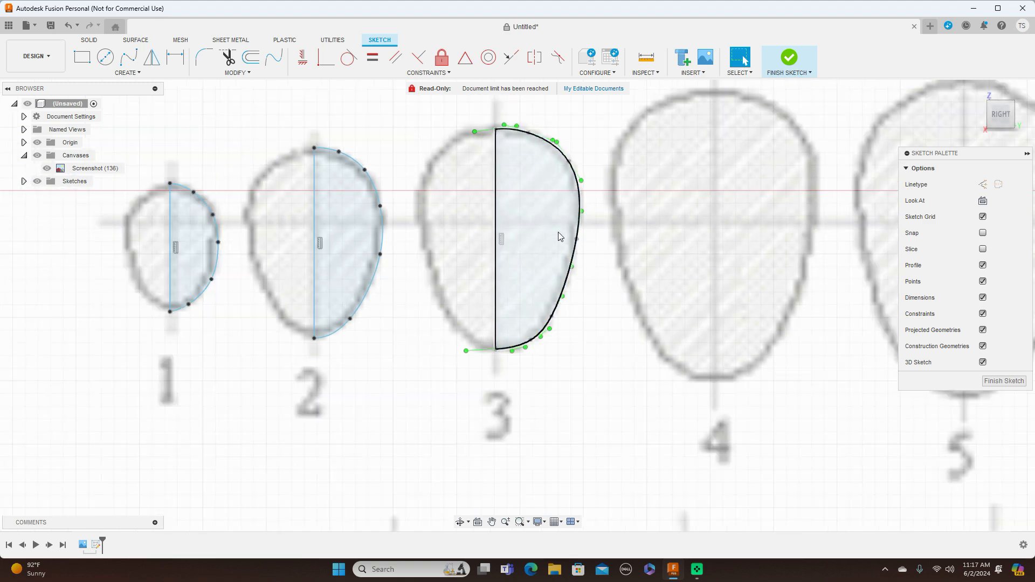
click(530, 137)
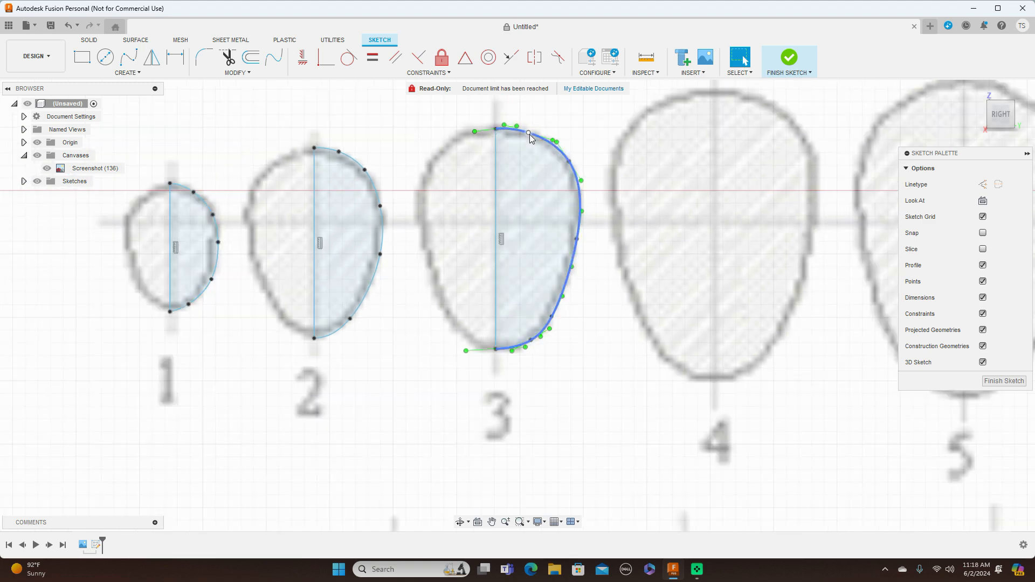
click(529, 134)
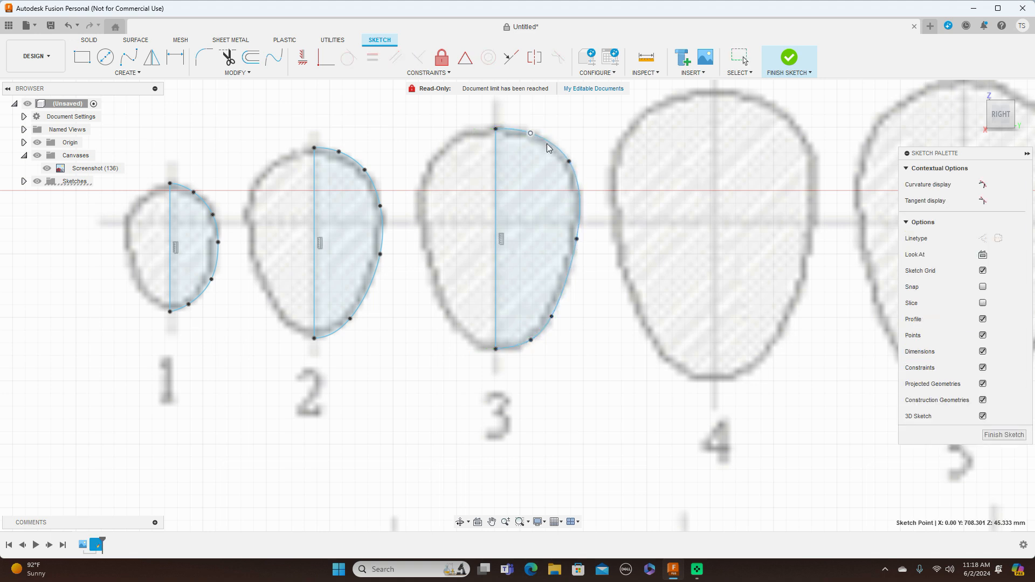
click(566, 166)
drag(570, 161, 569, 160)
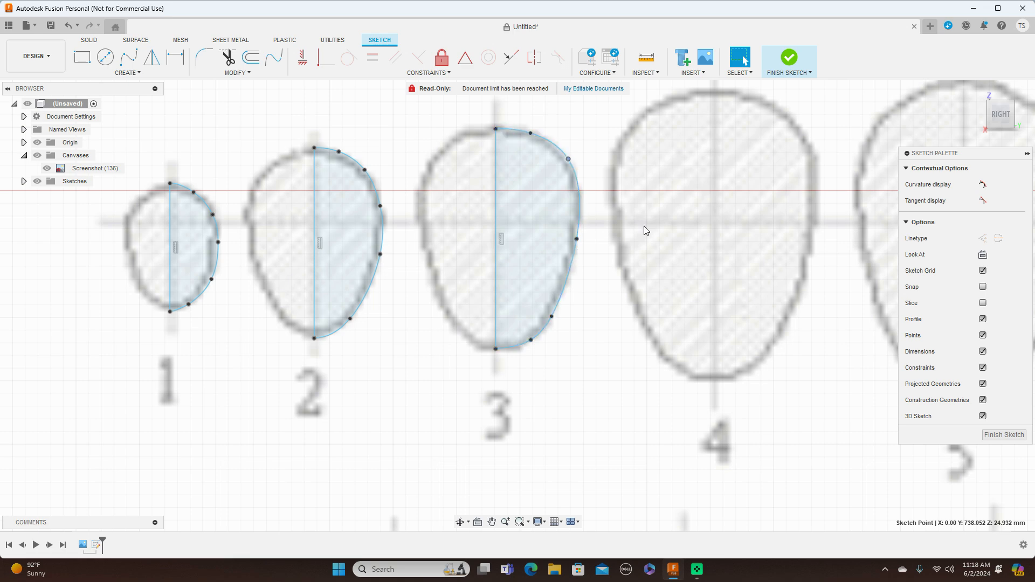
Sketch a vertical centreline about 230 mm long through cross-section 4, from the outline's top to its bottom.
scroll(644, 226, down, 3)
scroll(652, 233, down, 1)
middle_drag(605, 238, 421, 268)
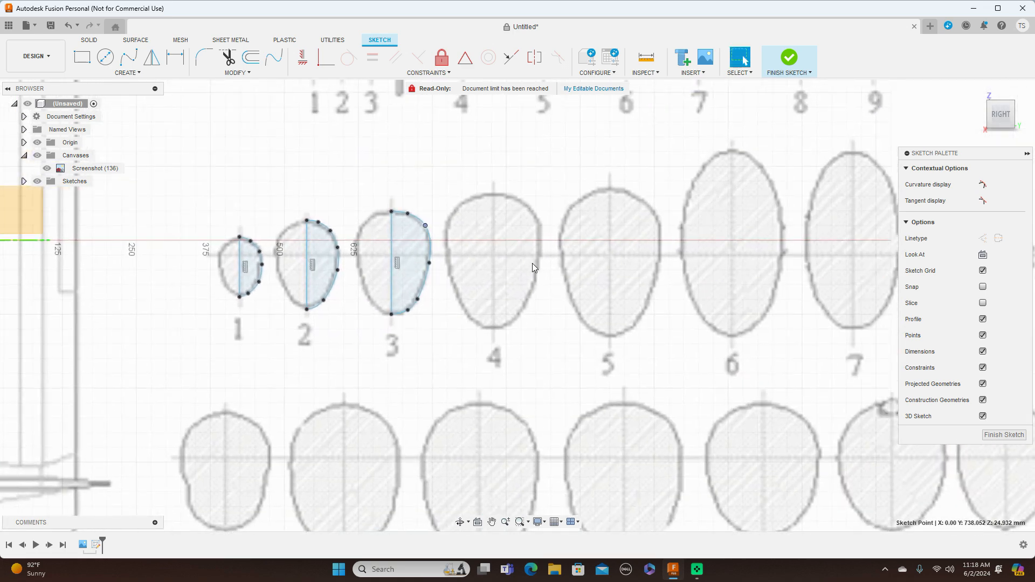
key(m)
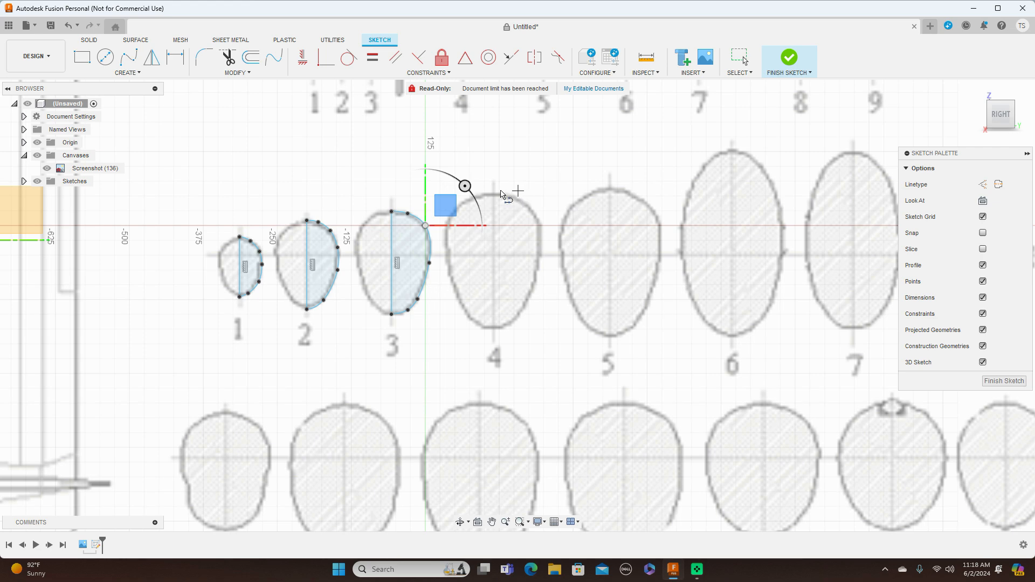
scroll(494, 195, up, 1)
scroll(494, 195, up, 2)
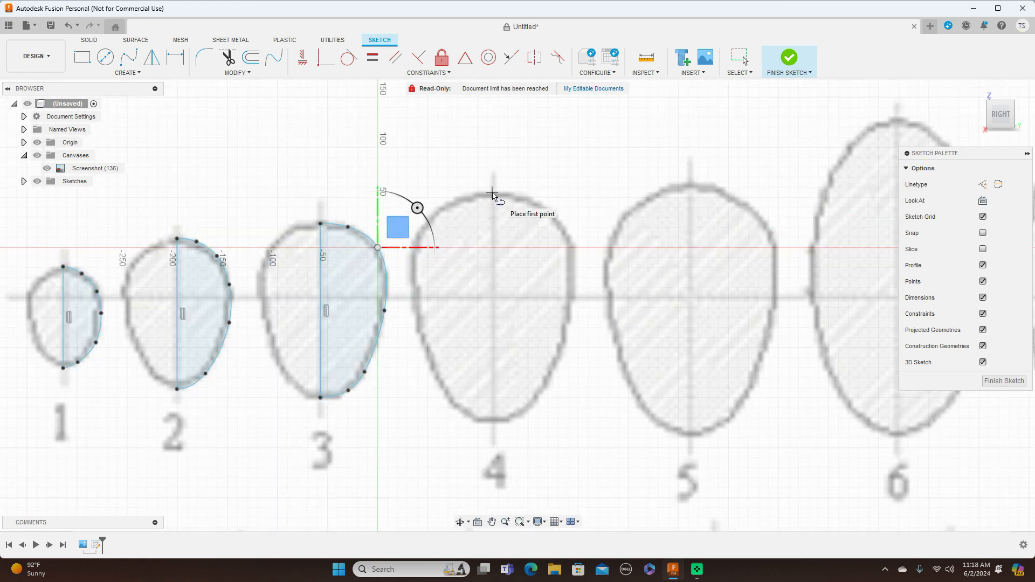
click(493, 192)
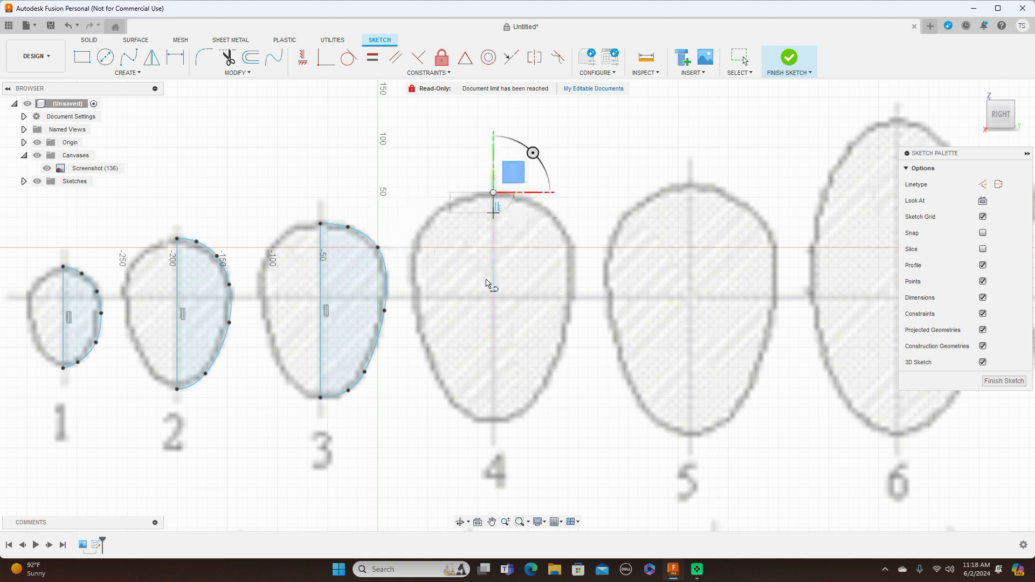
click(494, 423)
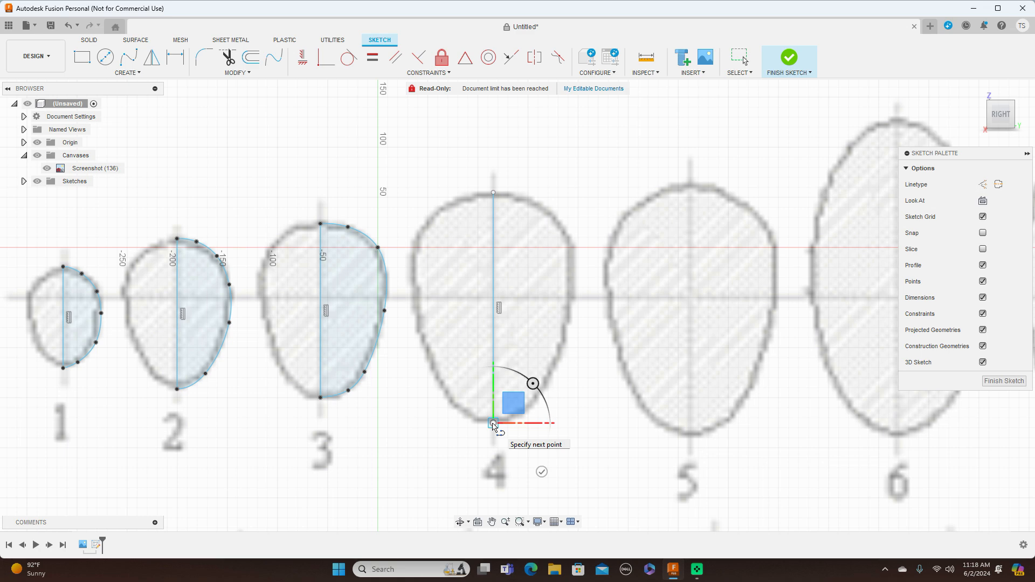
right_click(493, 423)
click(521, 426)
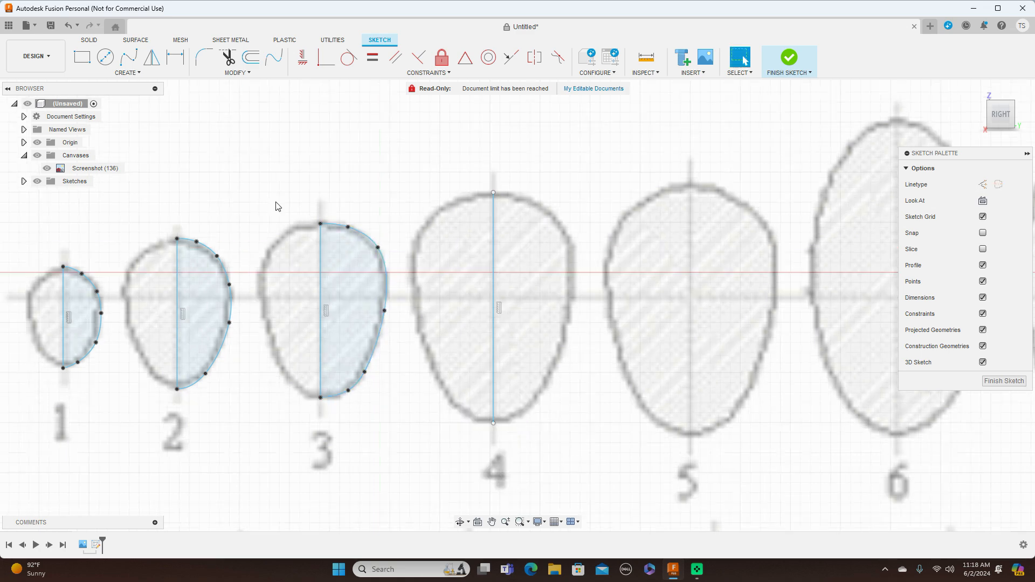
Trace the right half of cross-section 4 with a six-point Fit Point Spline joining both ends of its centreline.
click(128, 57)
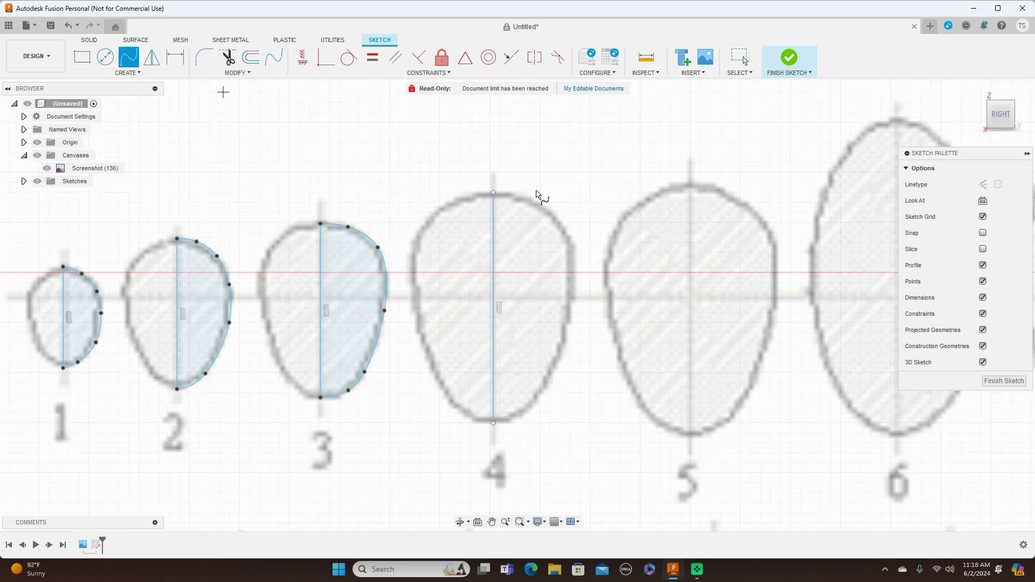
click(494, 192)
click(535, 199)
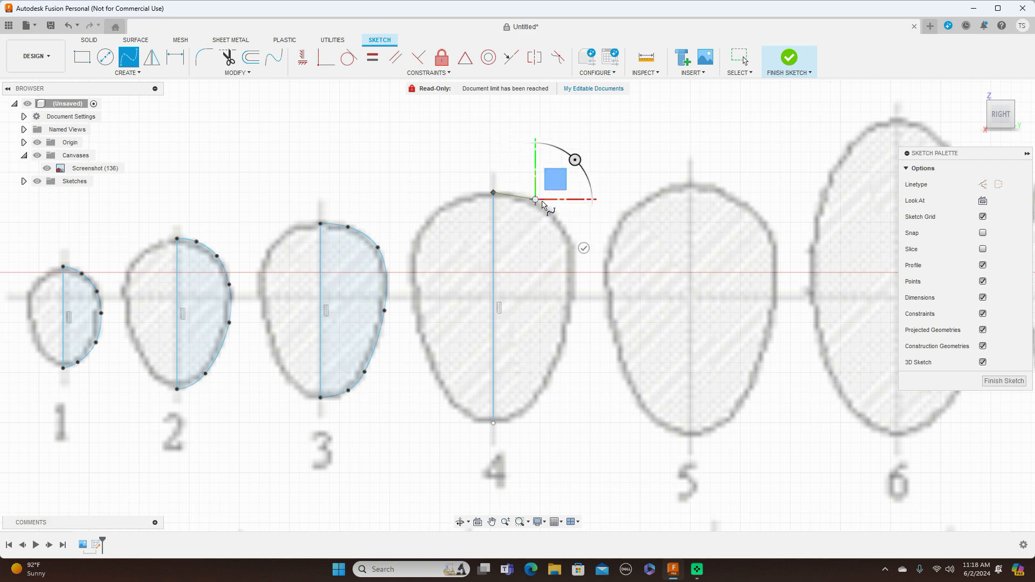
click(575, 247)
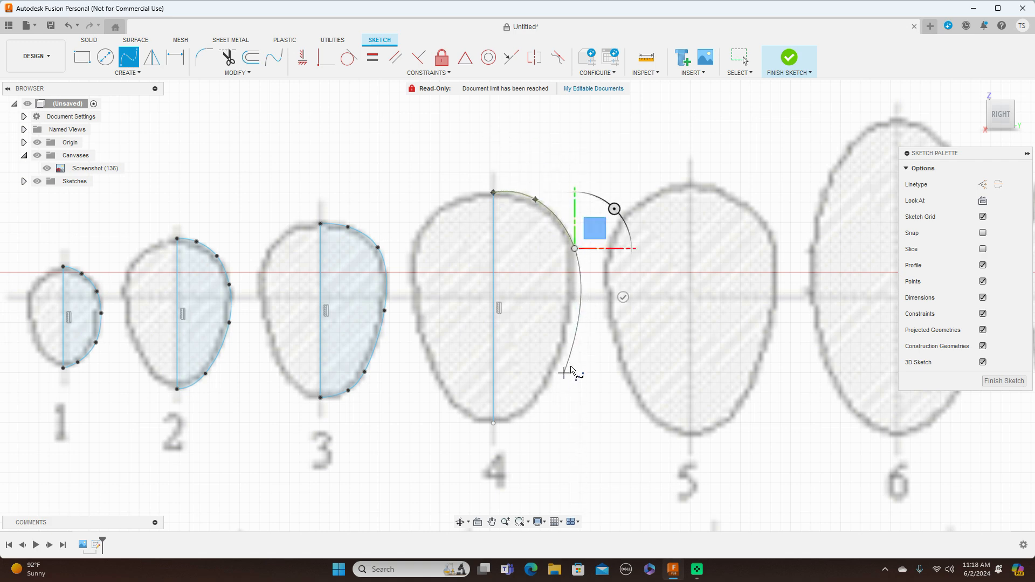
click(568, 325)
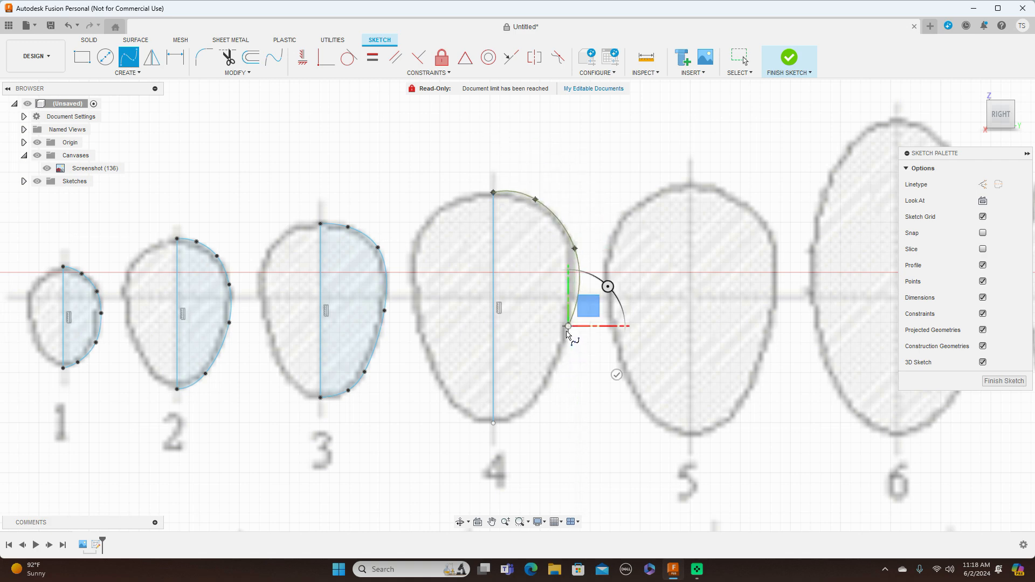
click(535, 400)
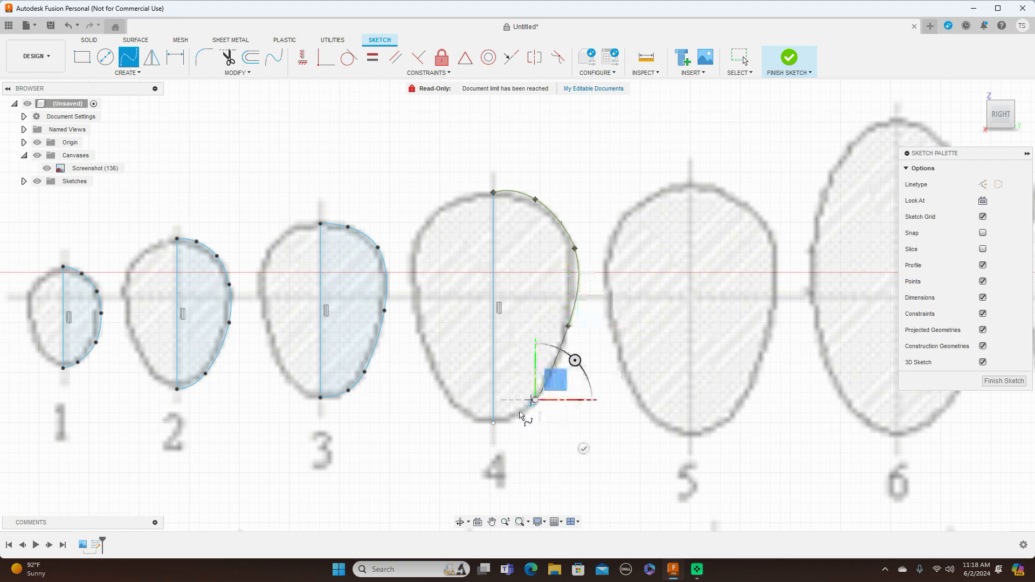
click(493, 423)
right_click(493, 423)
click(534, 422)
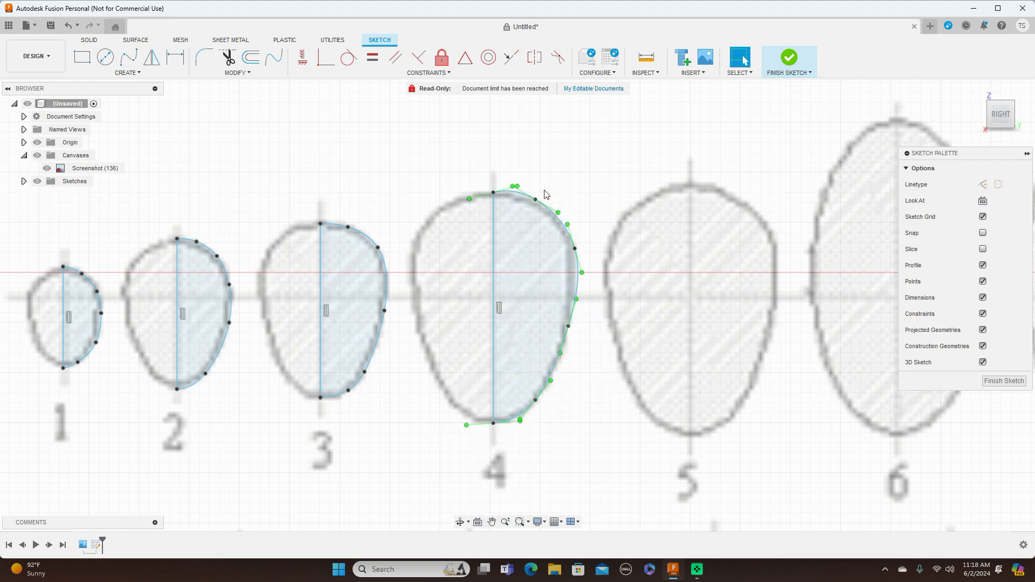
Nudge the two upper-right fit points and the lower-right fit point of cross-section 4's spline to follow the blueprint outline.
click(536, 207)
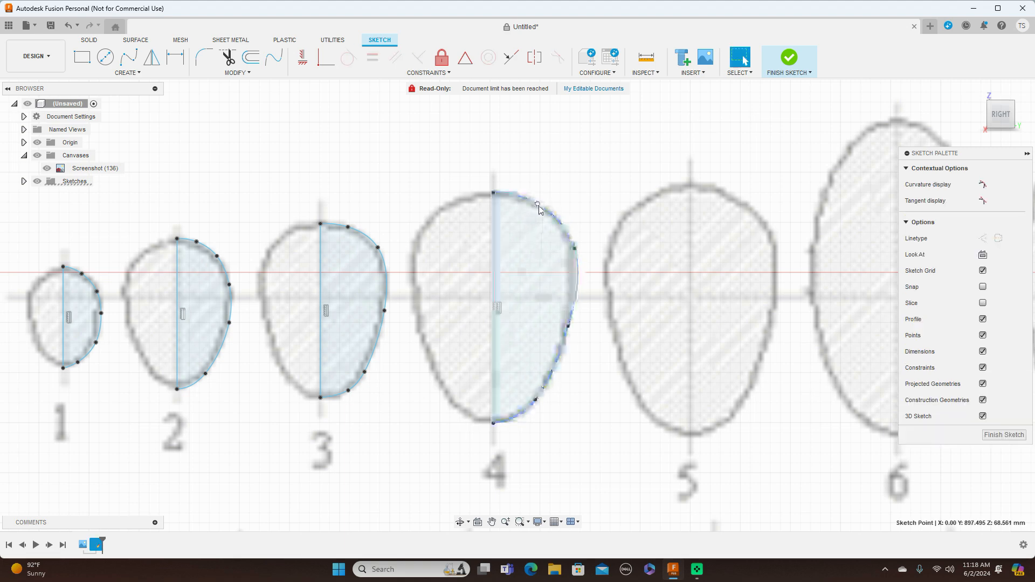
drag(539, 206, 540, 206)
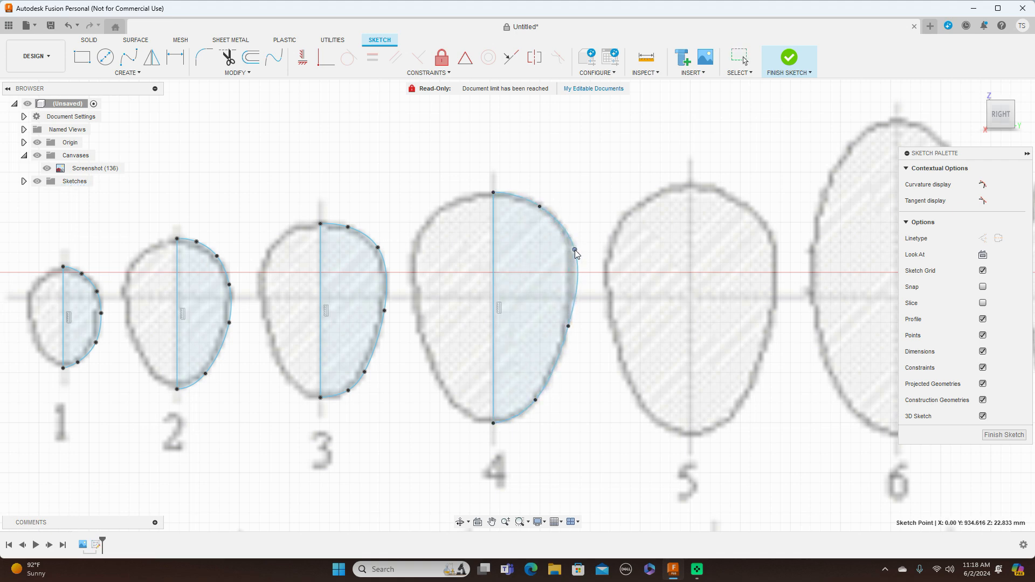
drag(574, 250, 571, 244)
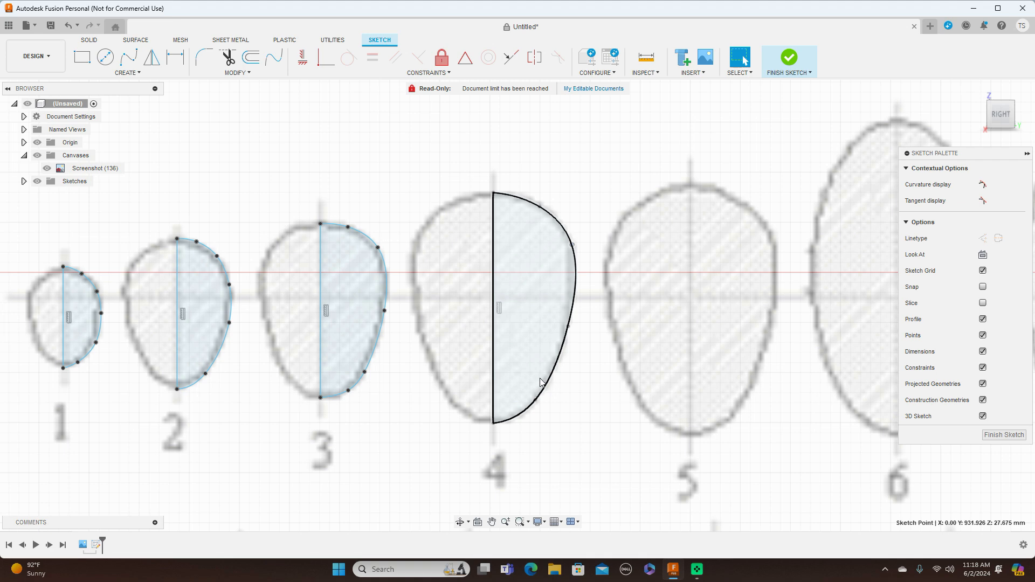
drag(536, 404, 527, 411)
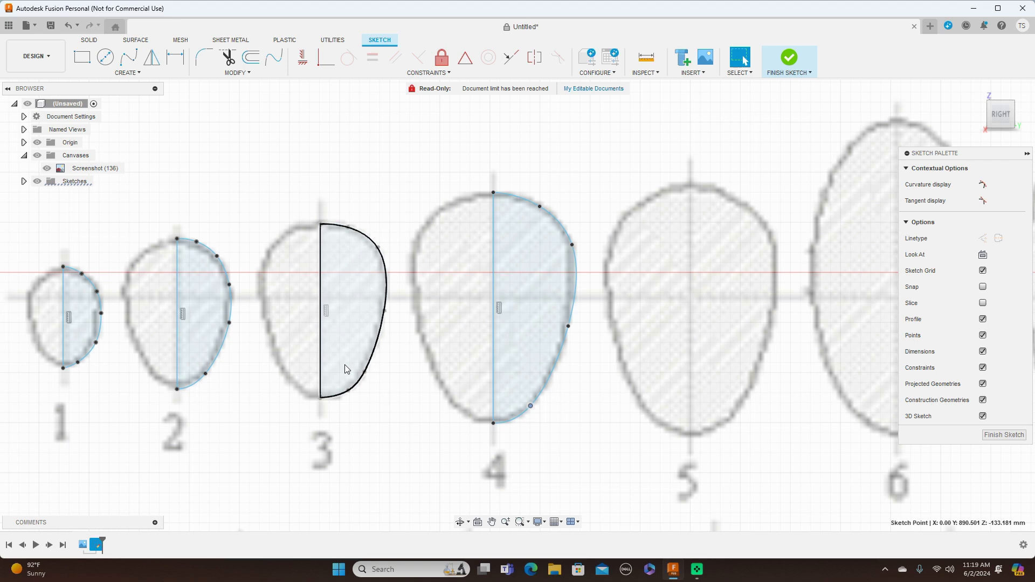
Sketch a vertical centreline through cross-section 5, from the outline's top to its bottom.
scroll(674, 406, down, 3)
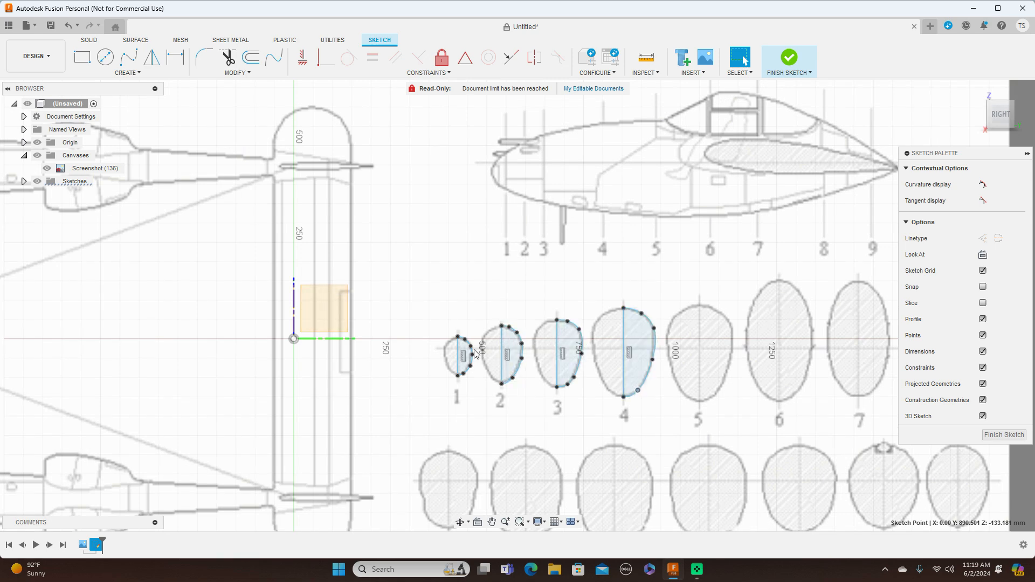
middle_drag(801, 295, 610, 276)
scroll(610, 276, up, 2)
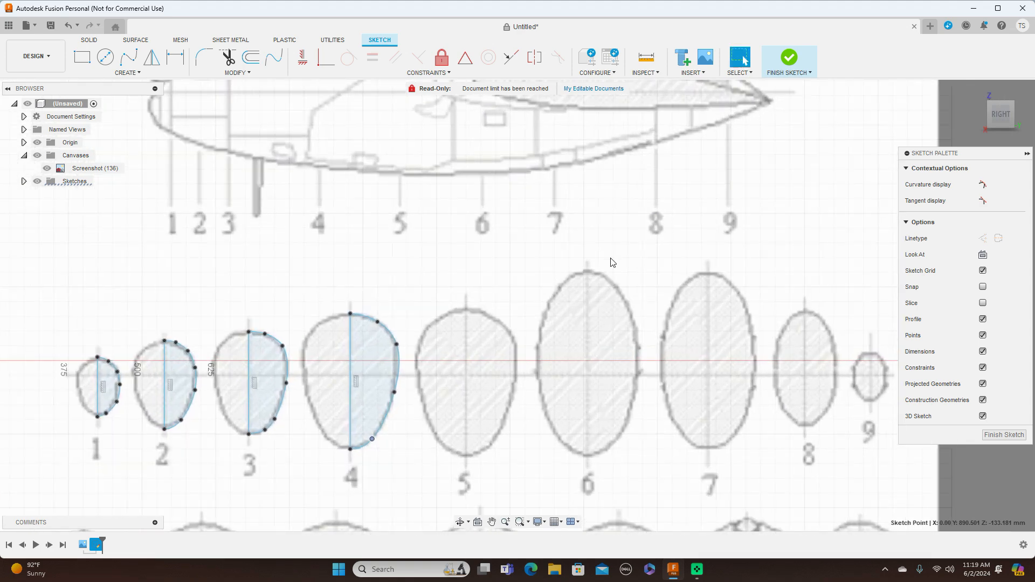
scroll(626, 248, up, 2)
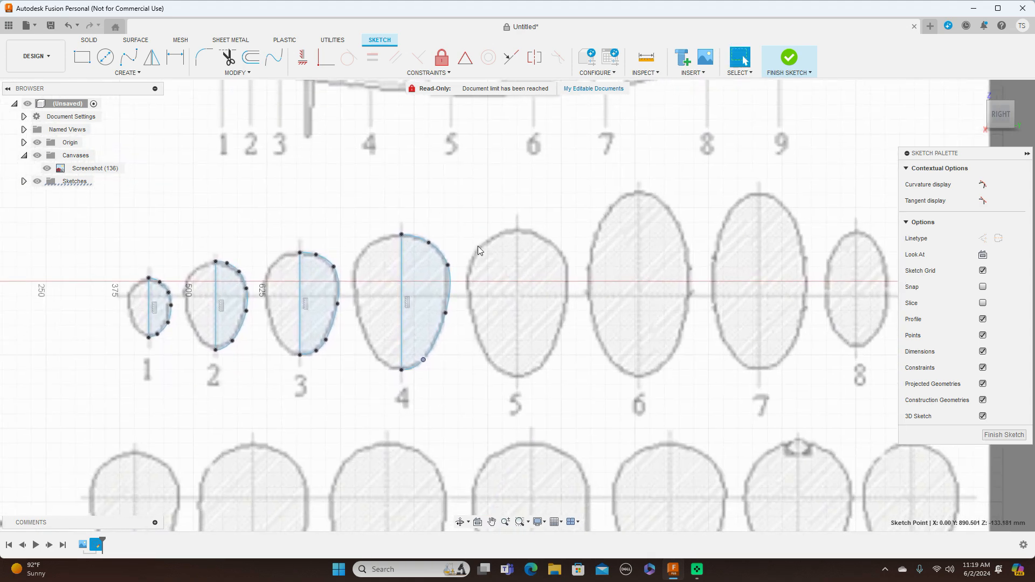
scroll(529, 254, up, 1)
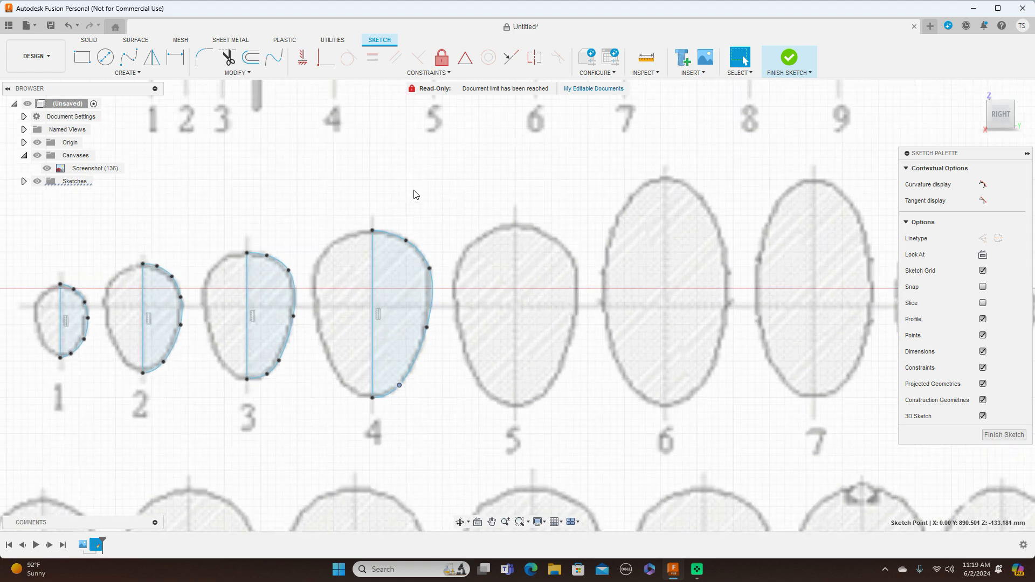
key(m)
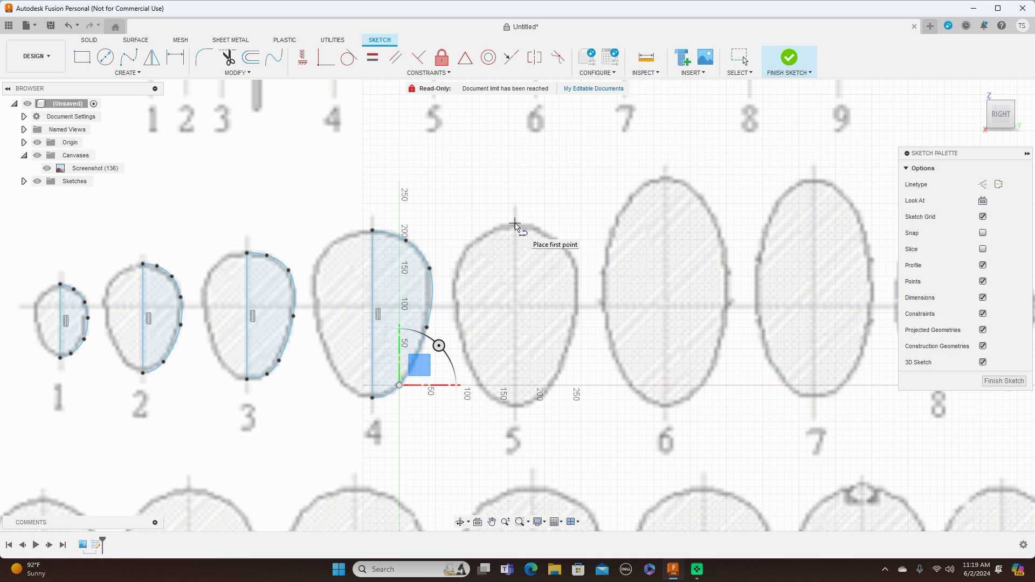
click(515, 224)
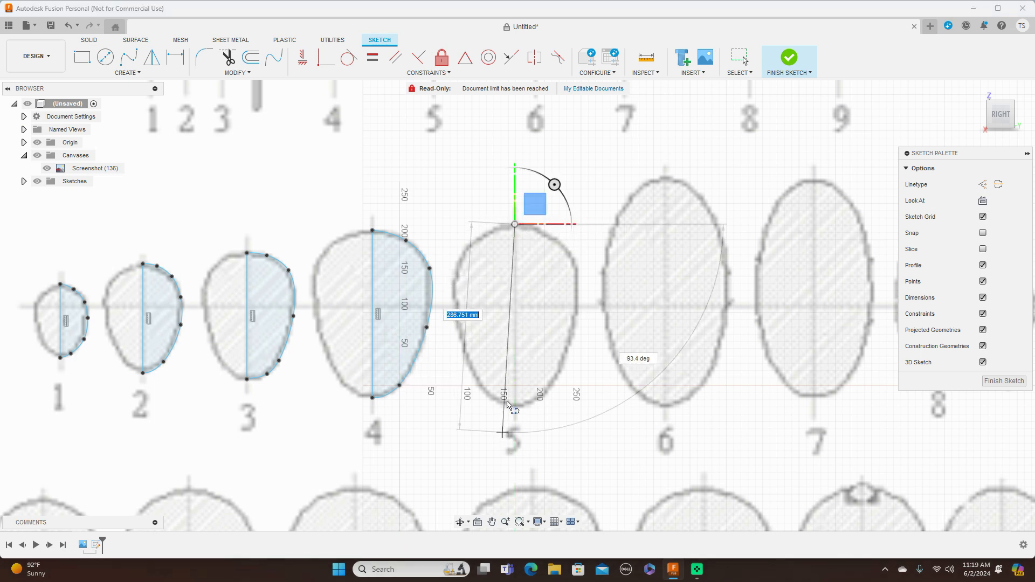
click(516, 408)
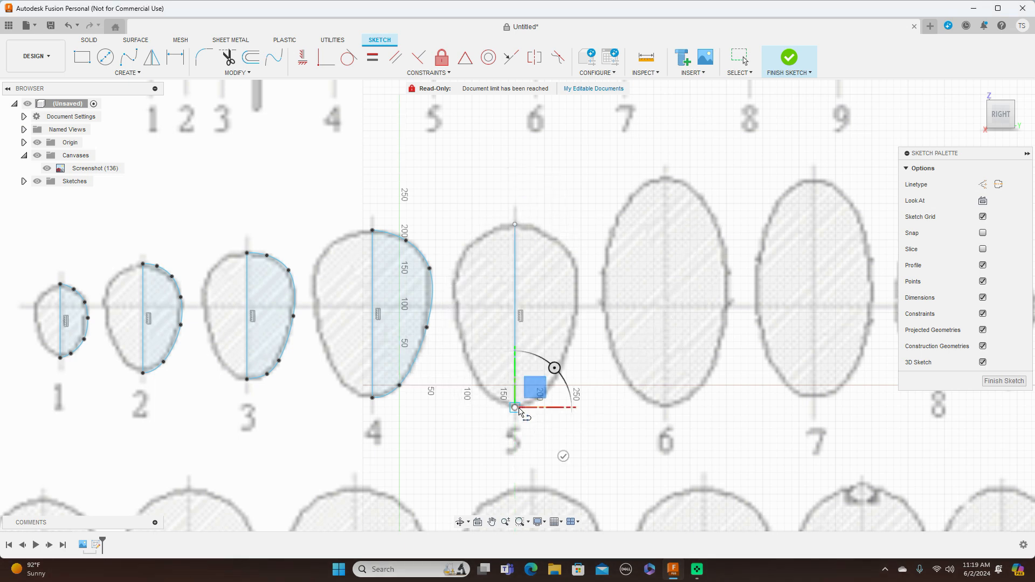
right_click(527, 412)
click(560, 408)
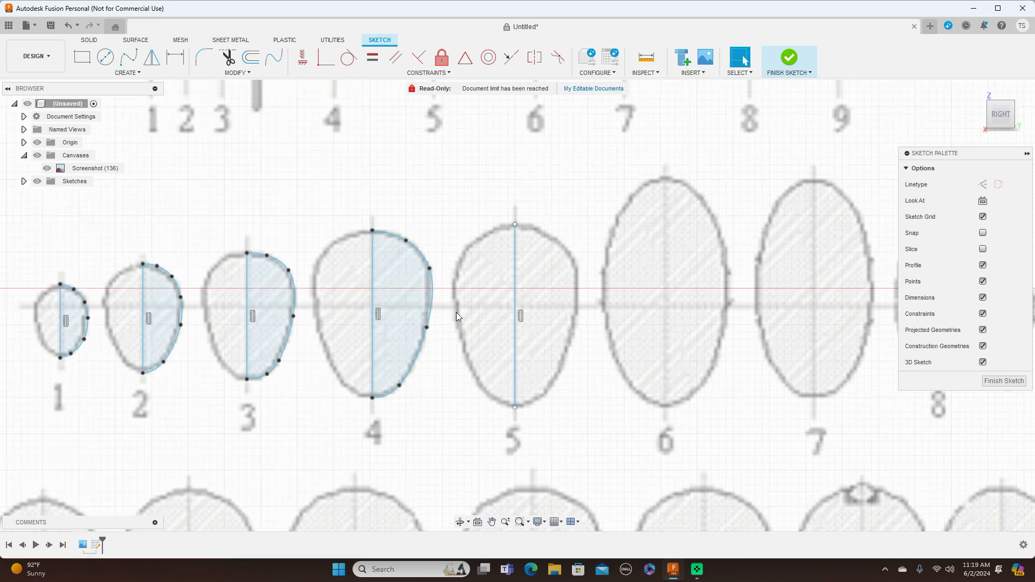
Trace the right half of cross-section 5 with a seven-point Fit Point Spline joining both ends of its centreline.
click(138, 63)
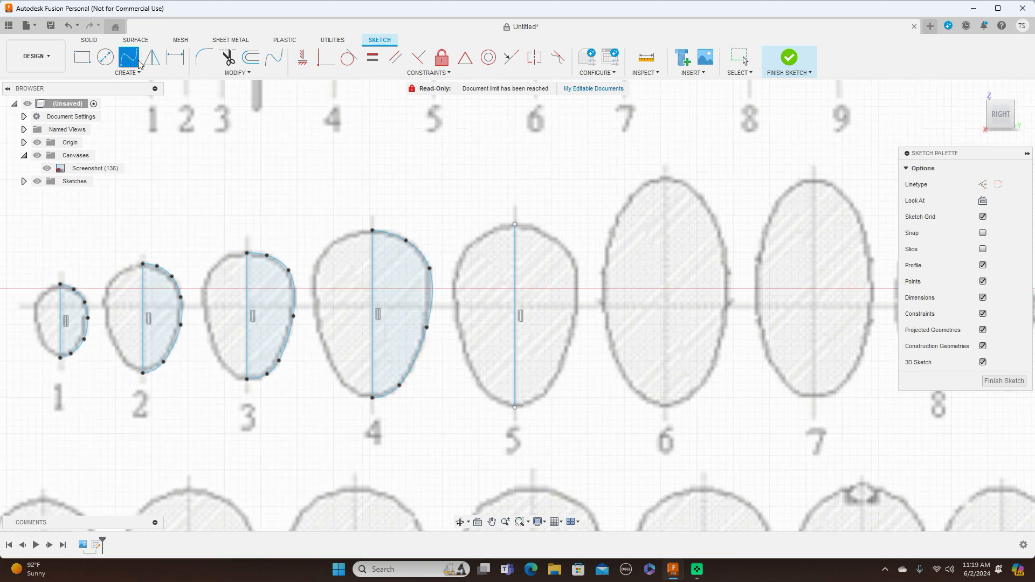
click(514, 225)
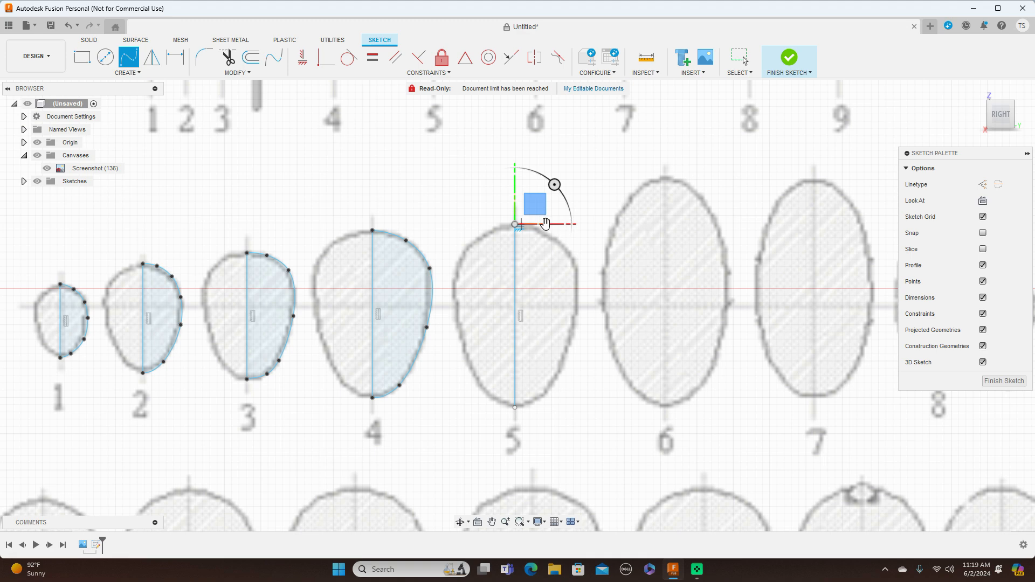
scroll(536, 231, up, 3)
click(539, 230)
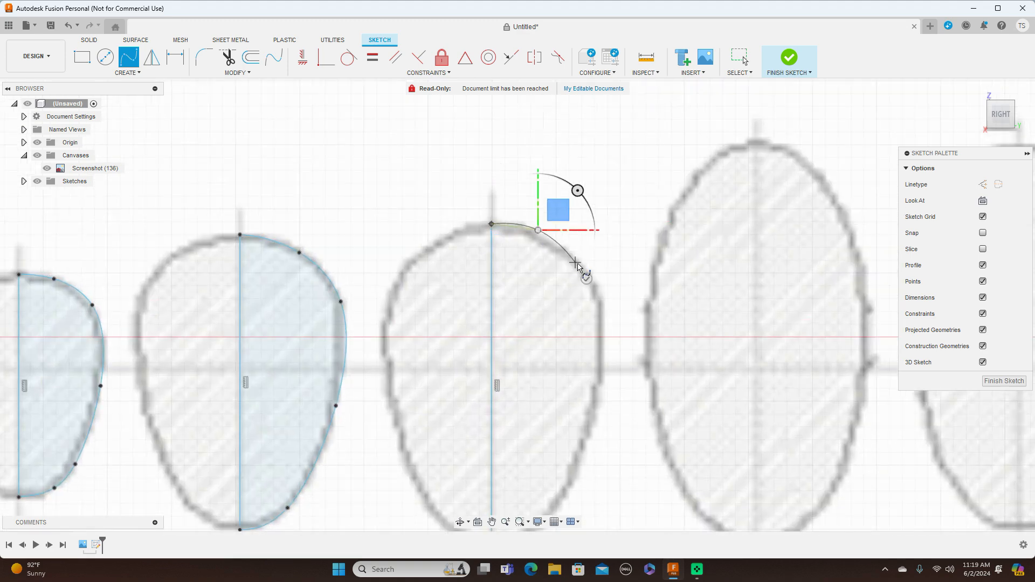
click(584, 265)
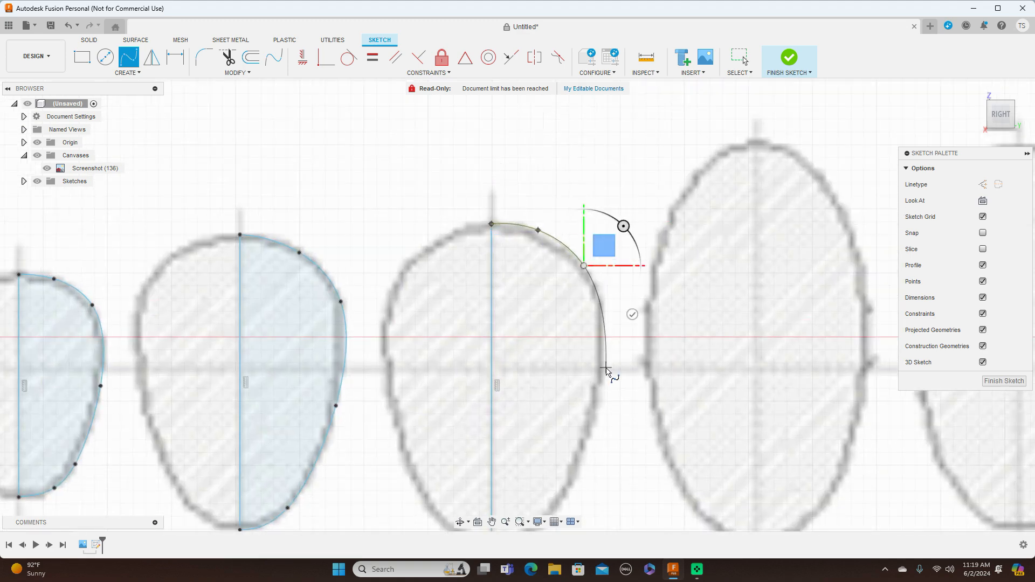
click(603, 372)
middle_drag(603, 372, 638, 223)
click(617, 308)
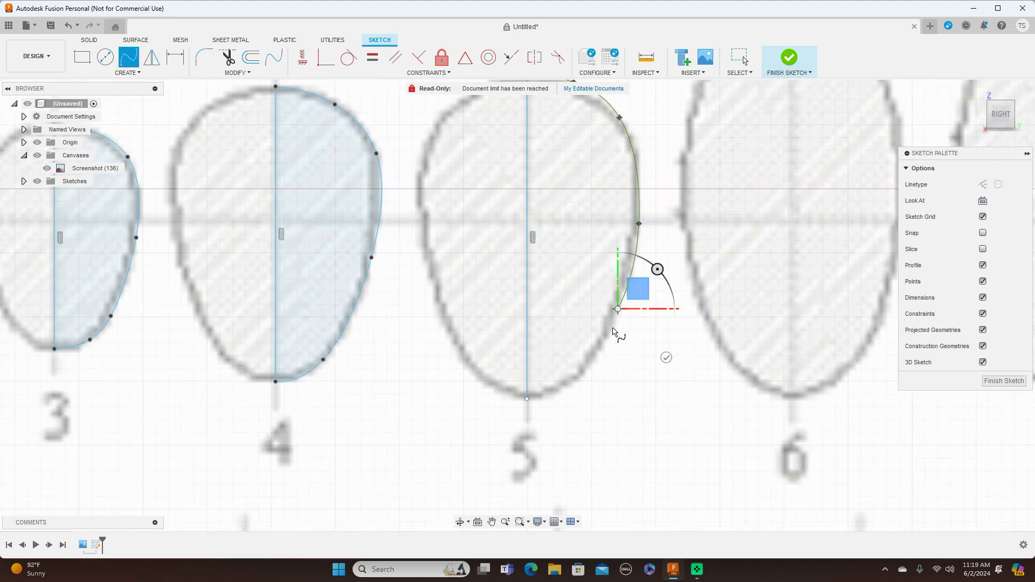
click(582, 375)
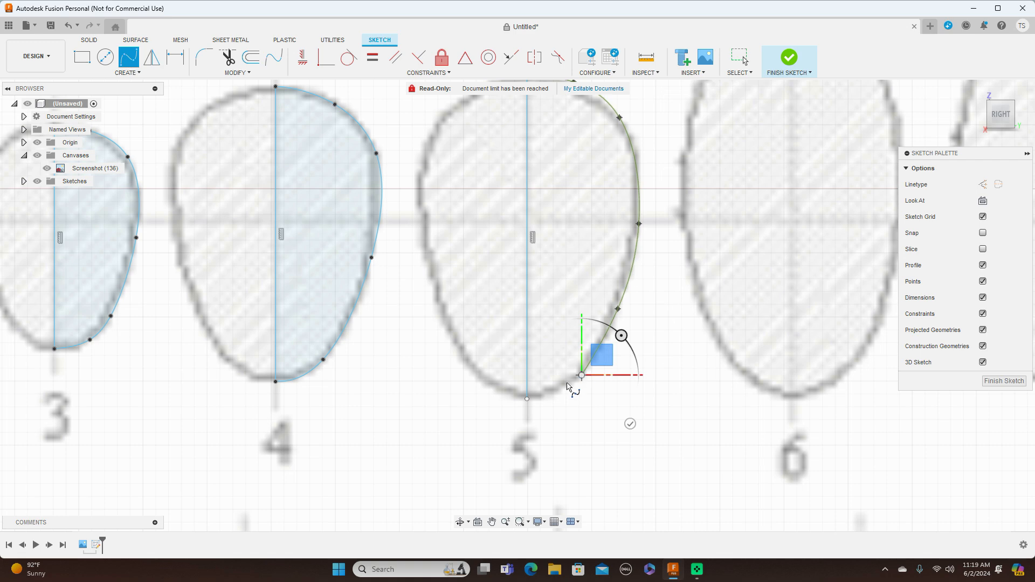
right_click(529, 398)
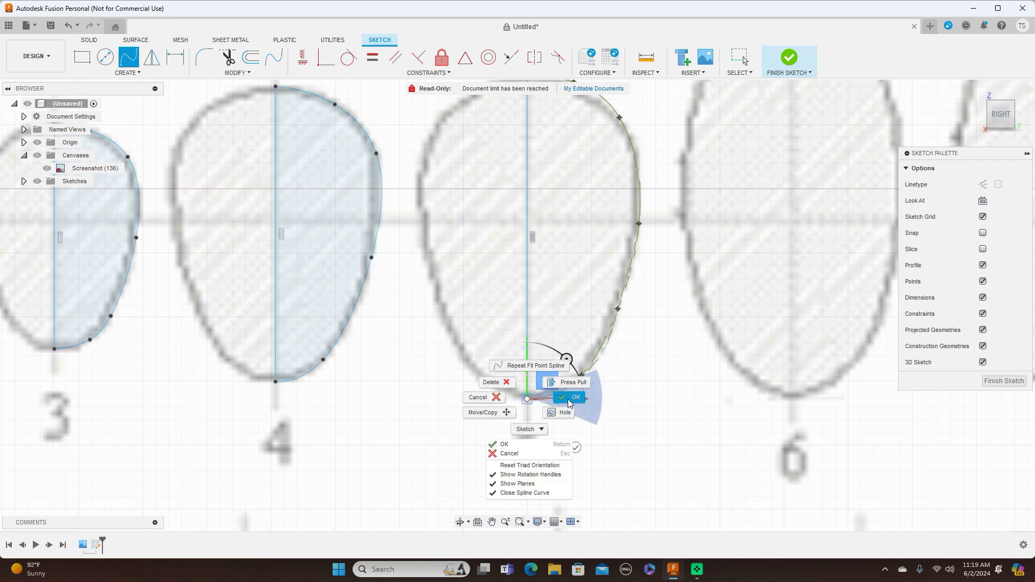
click(570, 400)
Nudge the upper-right and lowest intermediate fit points of cross-section 5's spline to follow the blueprint outline.
scroll(603, 382, down, 4)
click(600, 186)
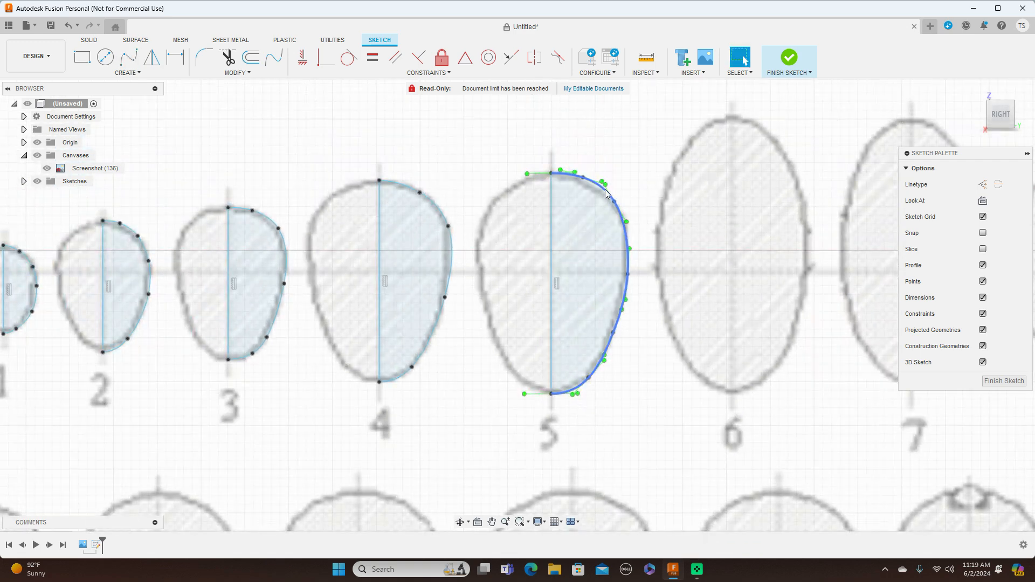
drag(583, 178, 576, 179)
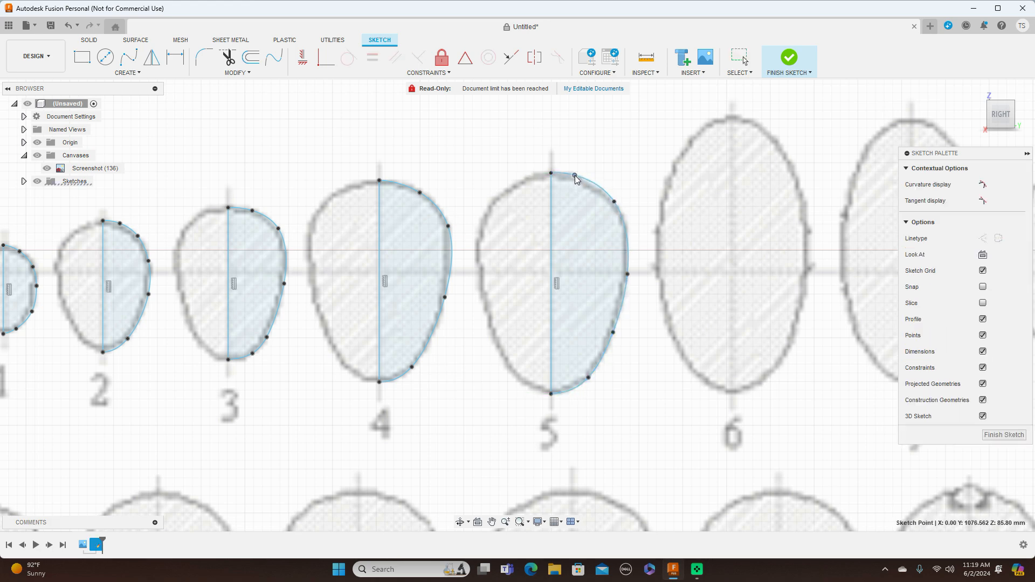
click(614, 206)
drag(576, 179, 578, 176)
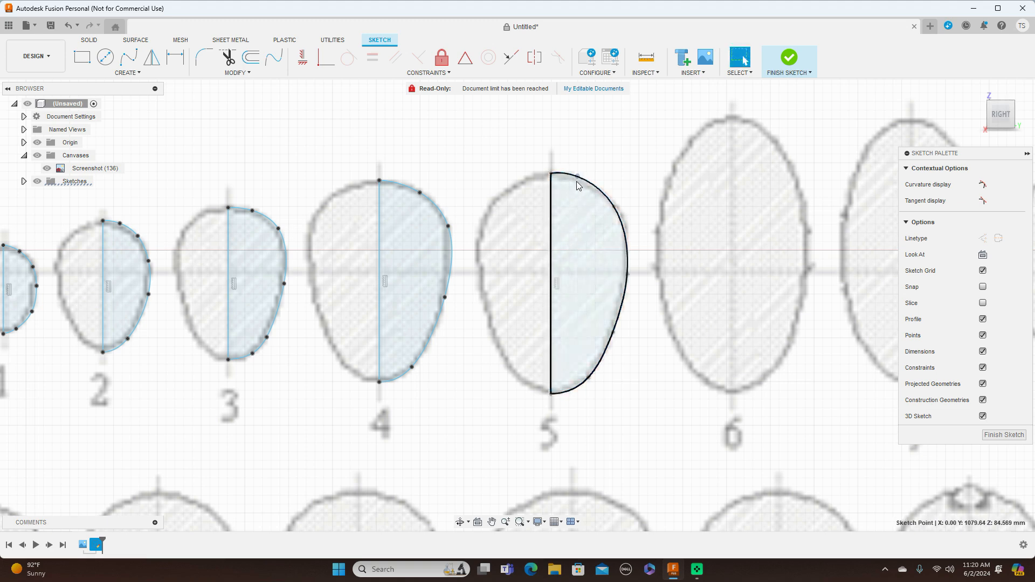
drag(576, 177, 576, 179)
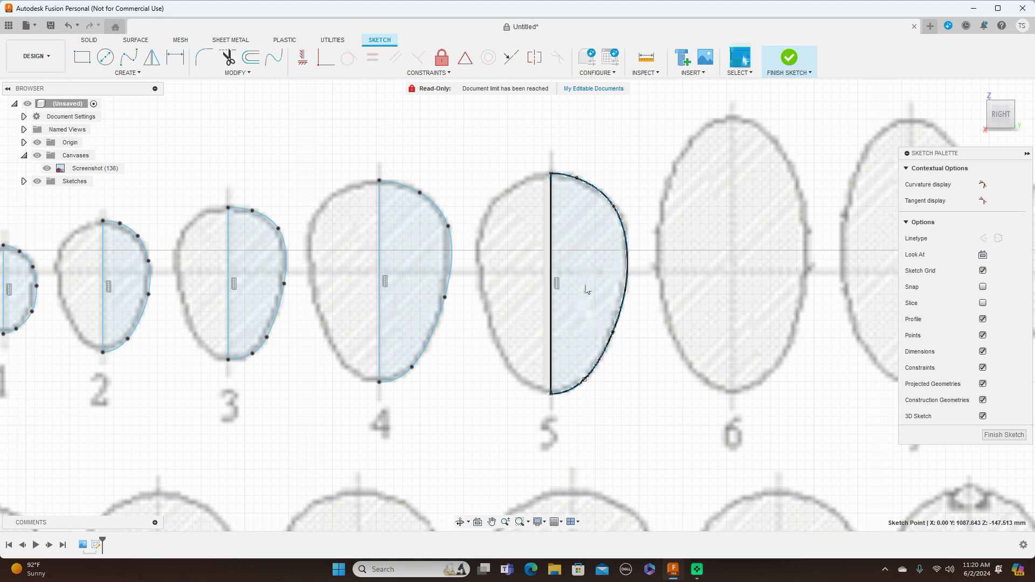
Sketch a vertical centreline about 320 mm long through cross-section 6, from the outline's top to its bottom.
scroll(654, 348, down, 6)
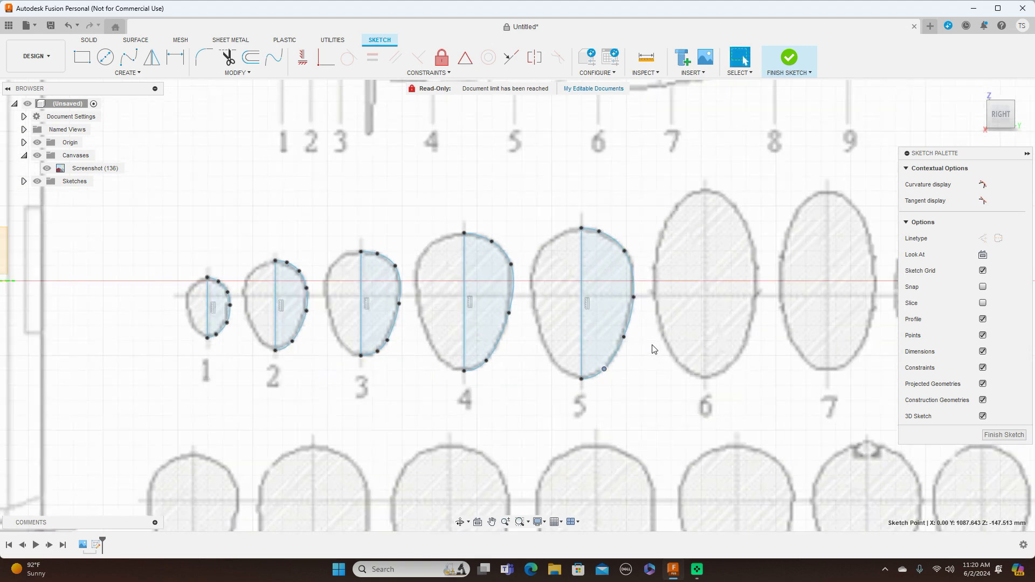
middle_drag(747, 346, 548, 299)
scroll(552, 266, up, 5)
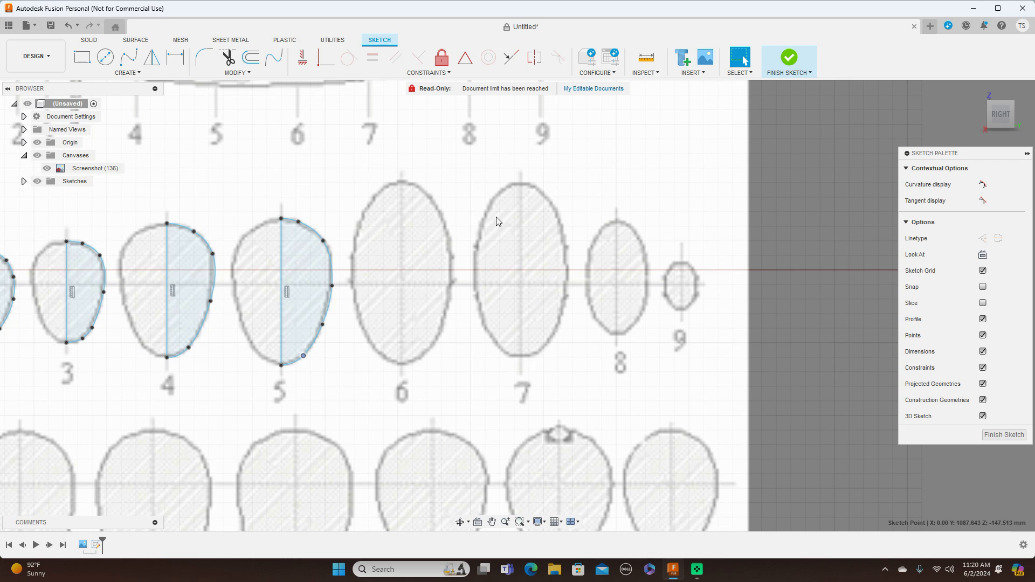
key(l)
scroll(413, 181, up, 3)
middle_drag(414, 181, 471, 145)
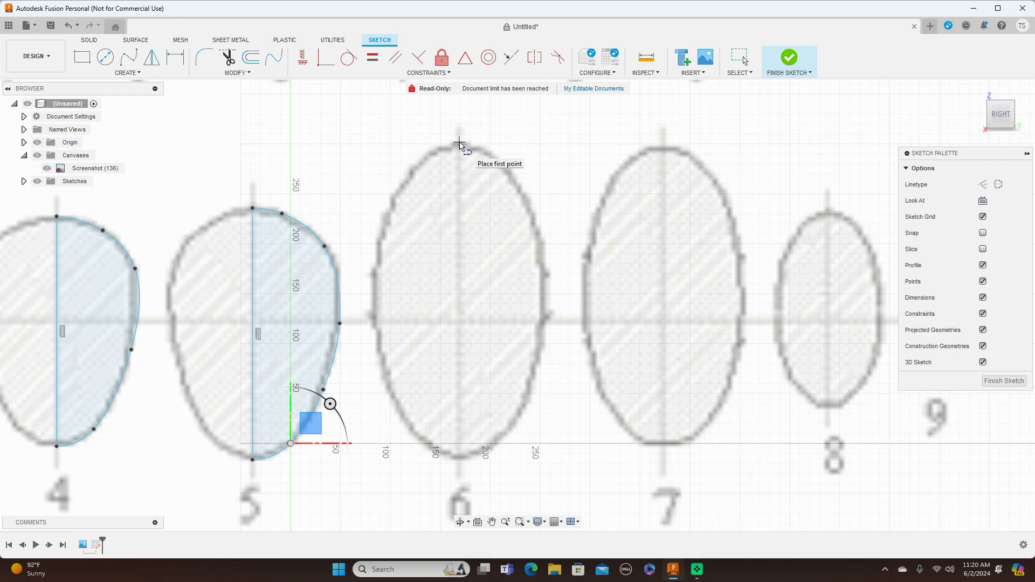
click(459, 142)
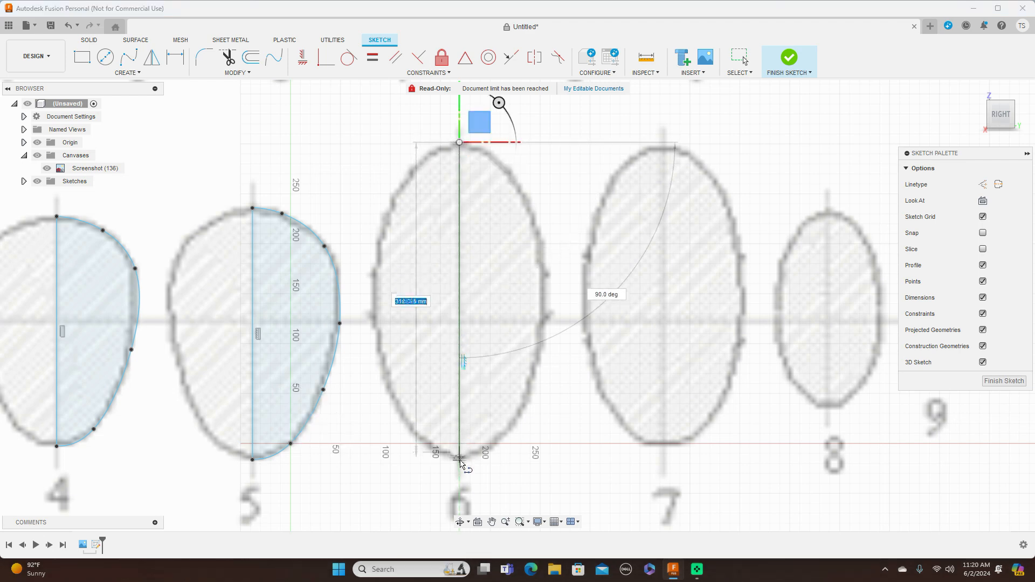
click(459, 461)
right_click(459, 461)
click(492, 462)
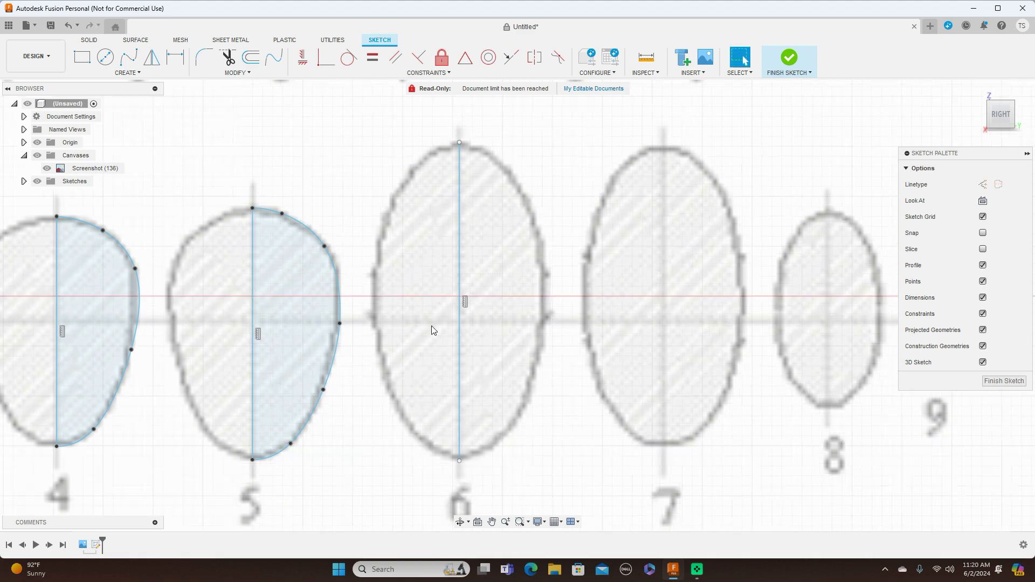
Trace the right half of cross-section 6 with a six-point Fit Point Spline joining both ends of its centreline.
click(126, 56)
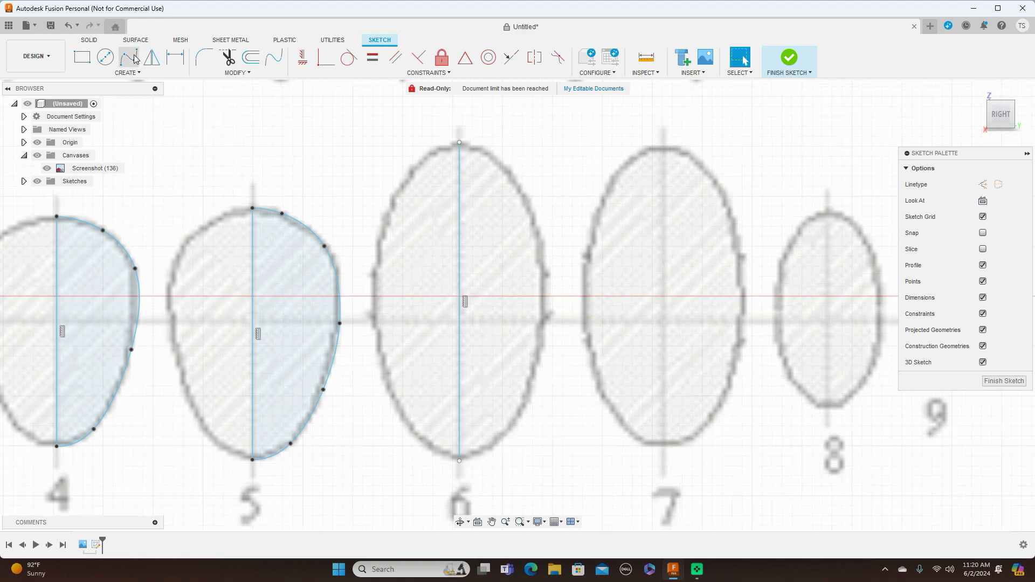
click(460, 143)
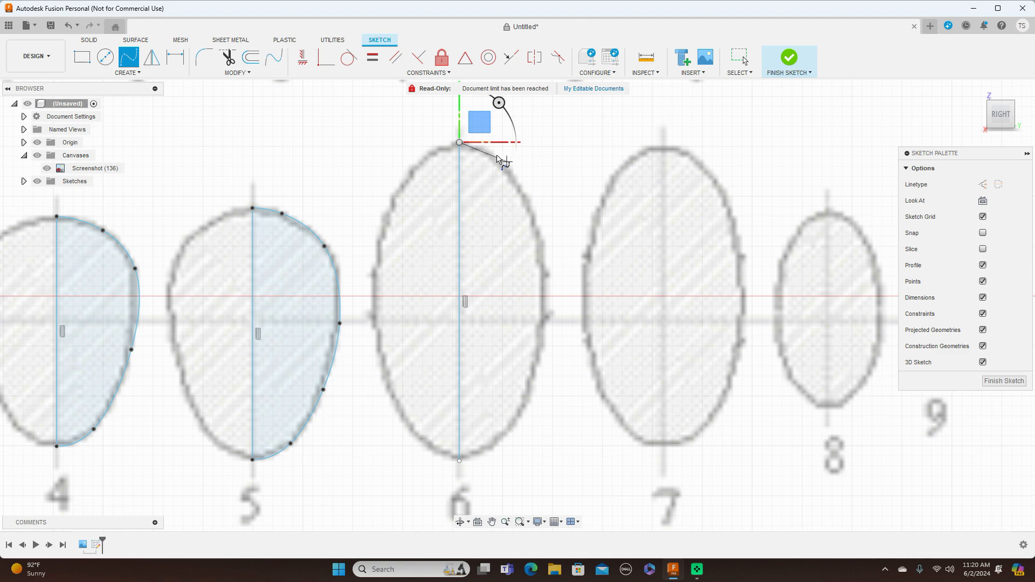
click(486, 149)
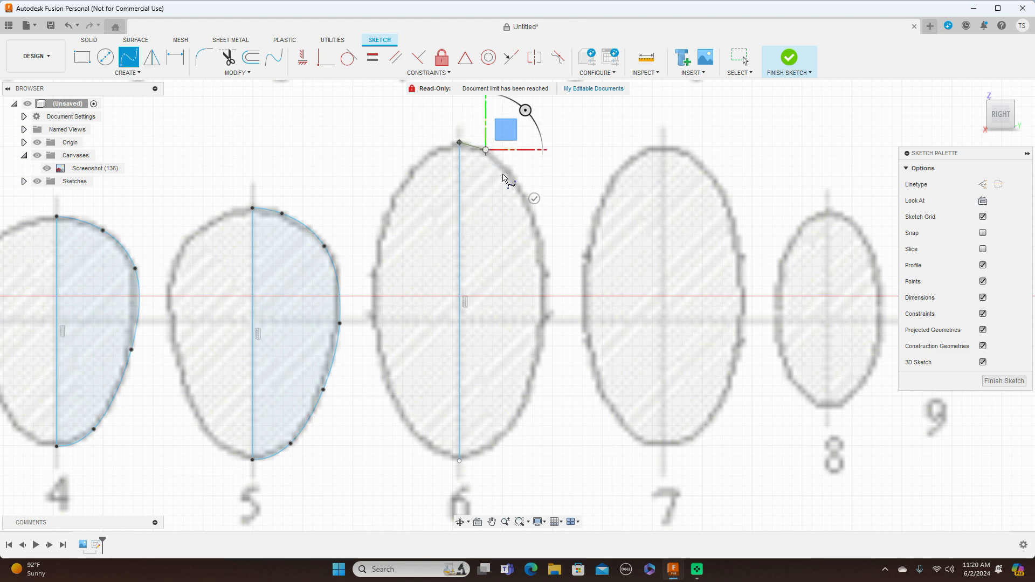
click(539, 224)
click(538, 373)
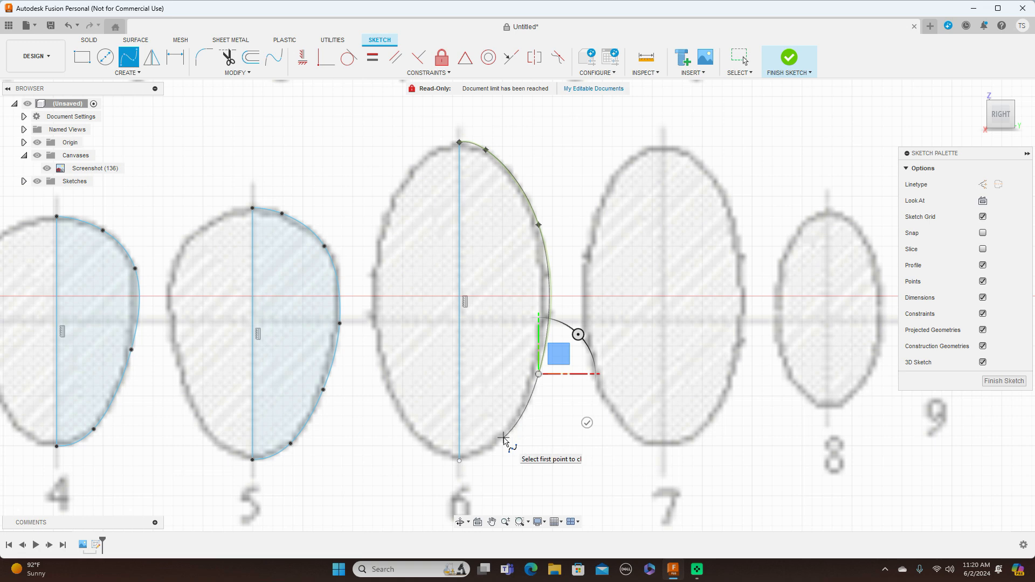
click(504, 439)
right_click(459, 461)
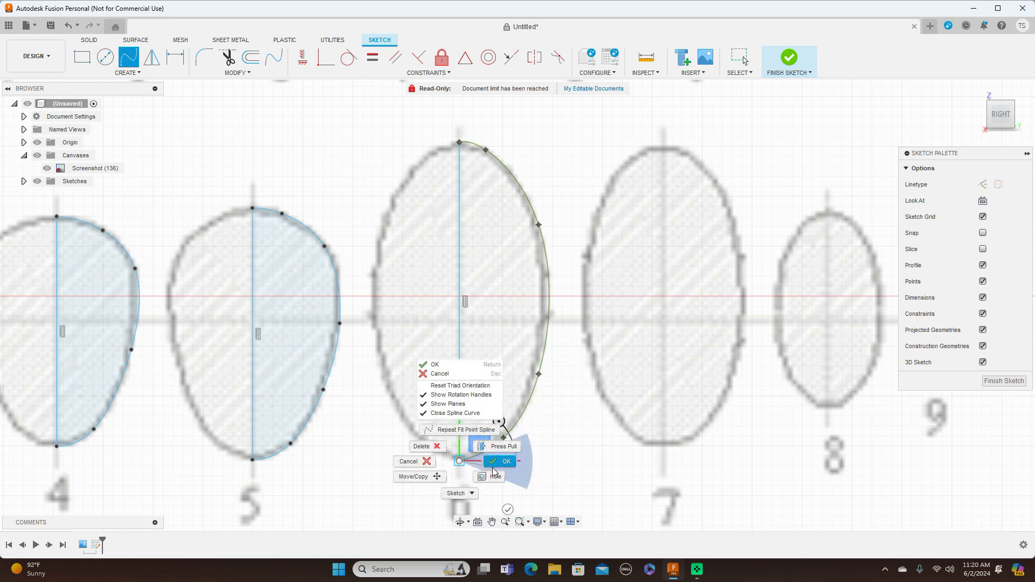
click(500, 461)
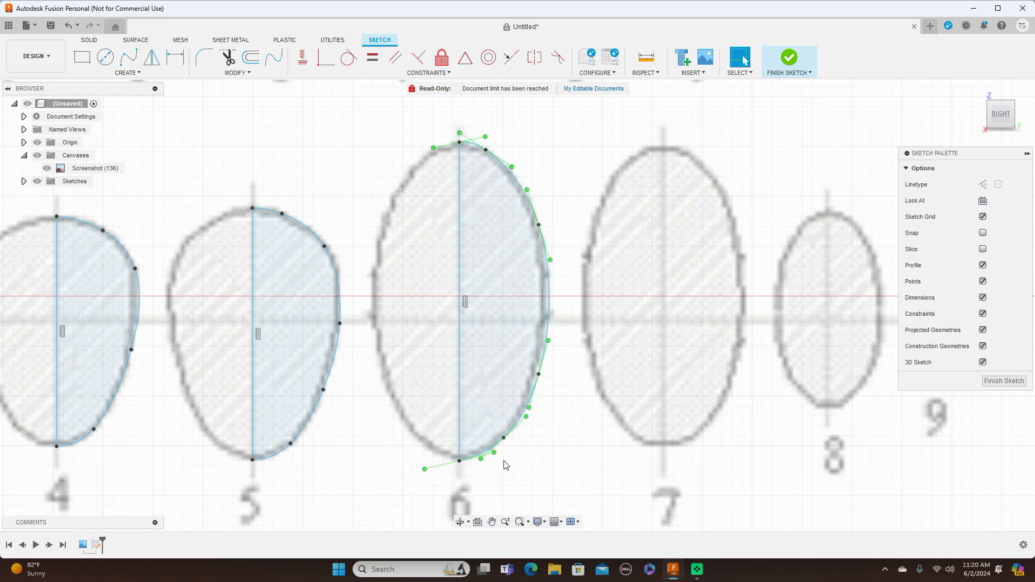
Nudge the uppermost and lowest intermediate fit points of cross-section 6's spline to follow the blueprint outline.
click(486, 153)
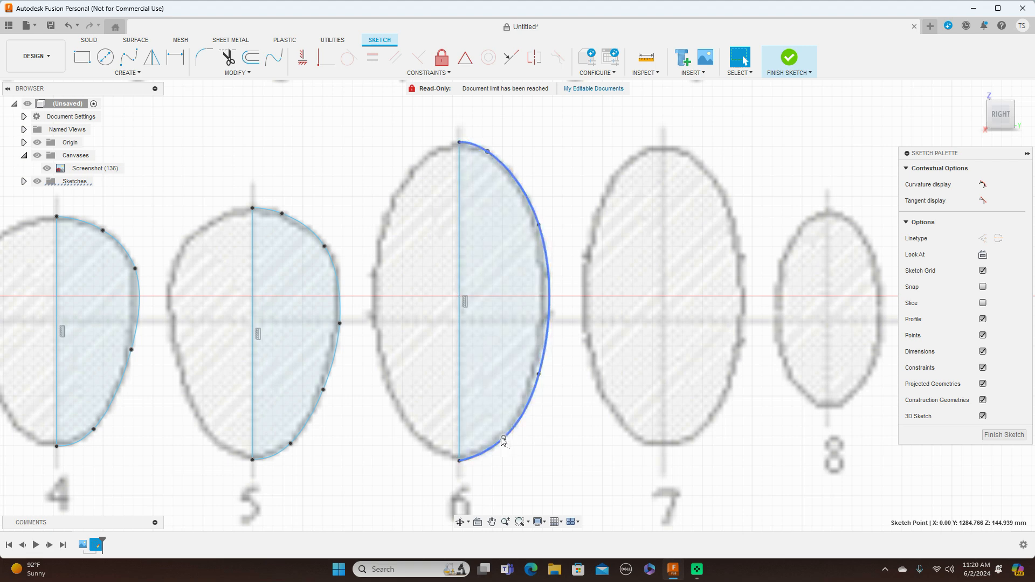
drag(503, 438, 505, 438)
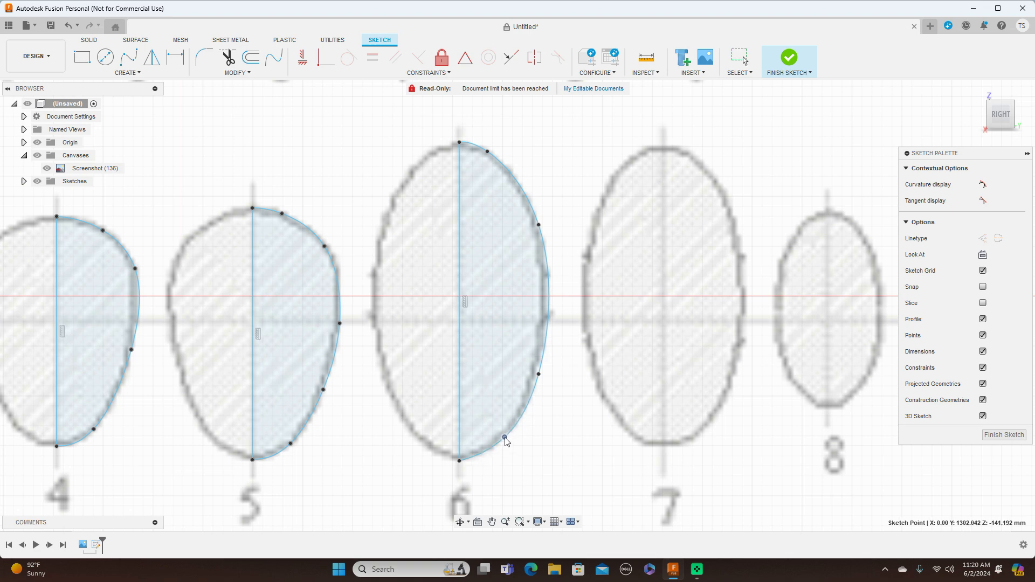
Sketch a vertical centreline about 302 mm long through cross-section 7, from the outline's top to its bottom.
scroll(586, 425, down, 6)
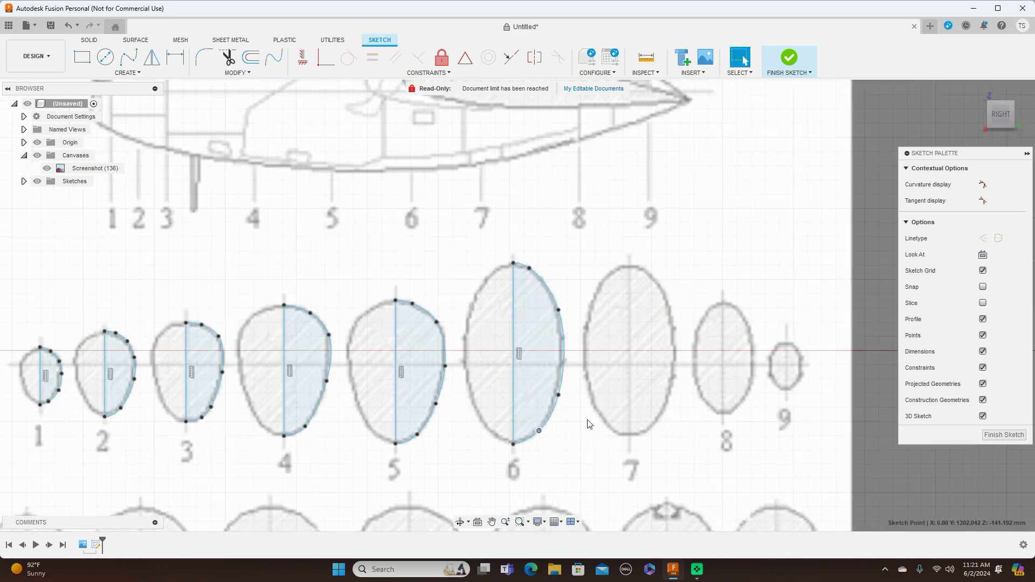
mouse_move(650, 385)
middle_down()
mouse_move(647, 319)
mouse_move(610, 231)
middle_up()
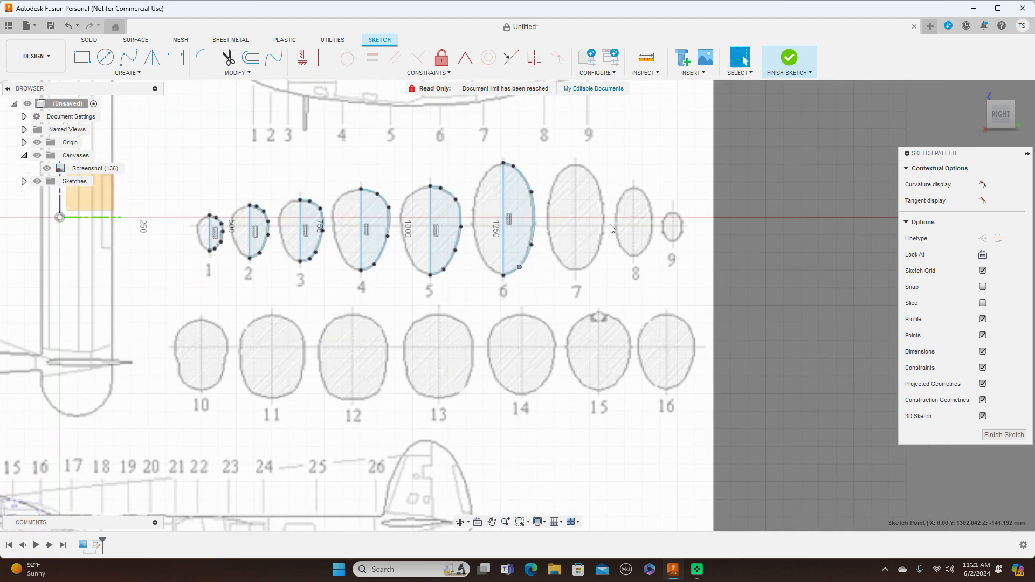
scroll(610, 225, up, 2)
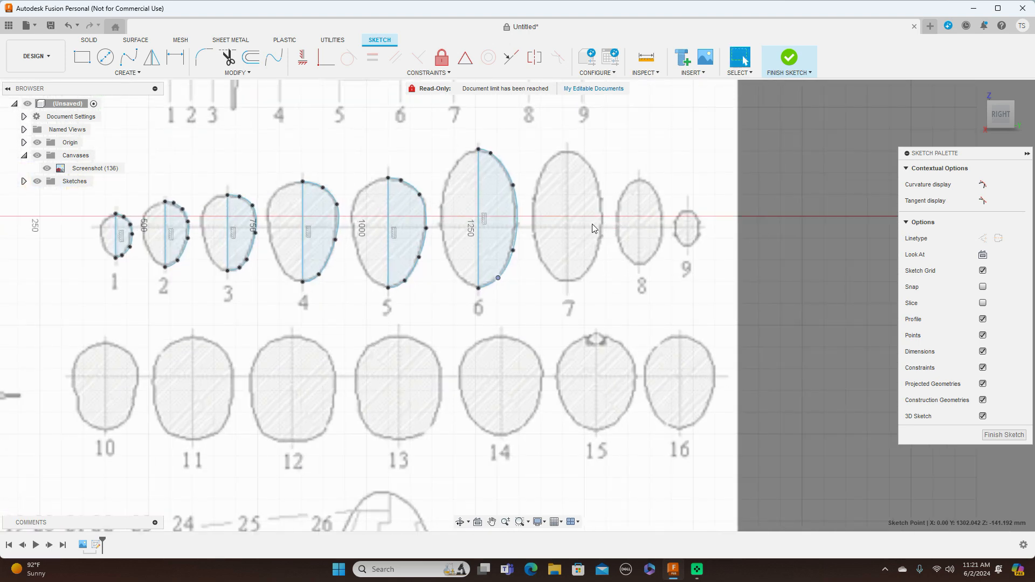
key(l)
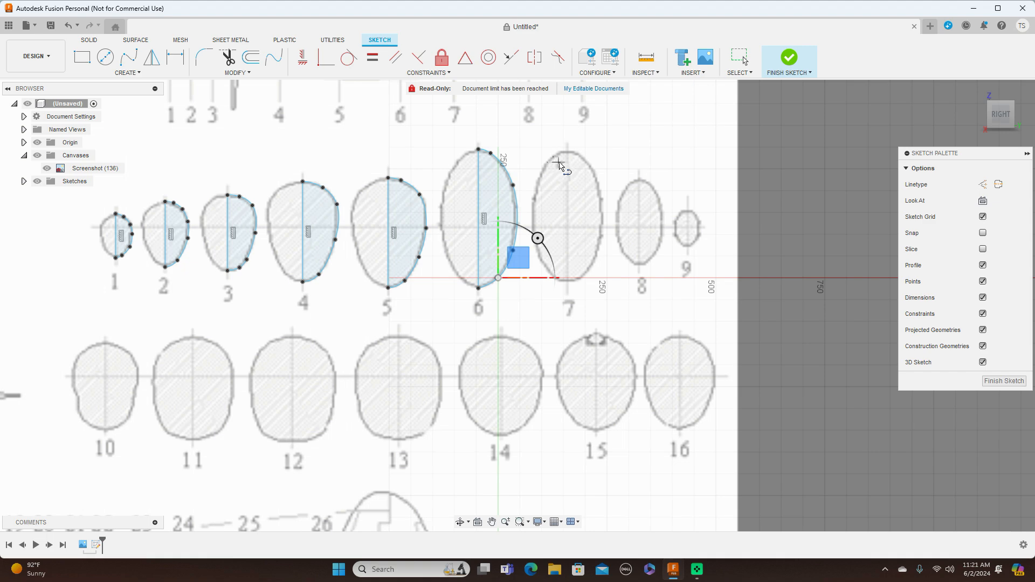
scroll(559, 163, up, 2)
scroll(608, 160, down, 1)
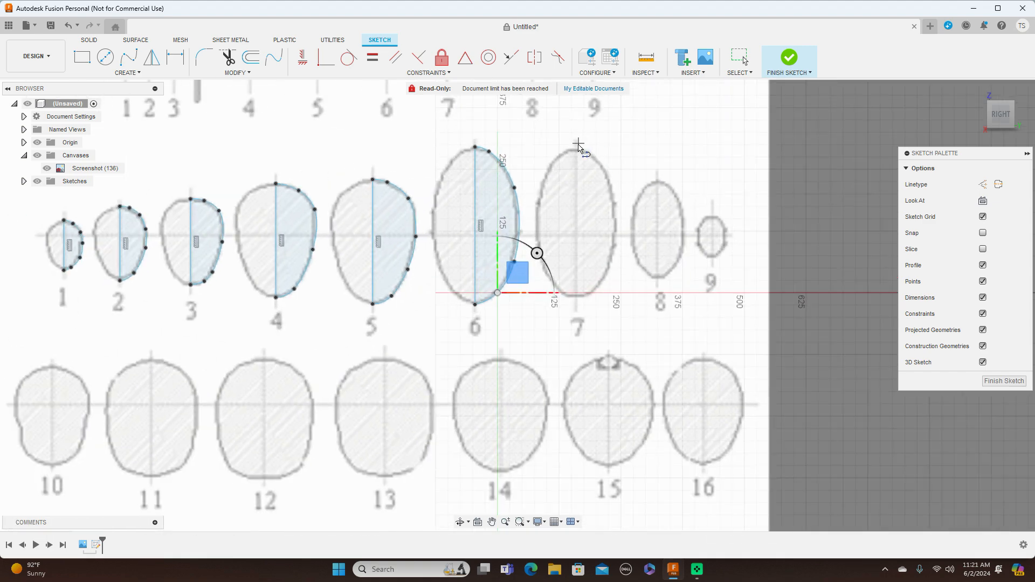
scroll(579, 147, up, 1)
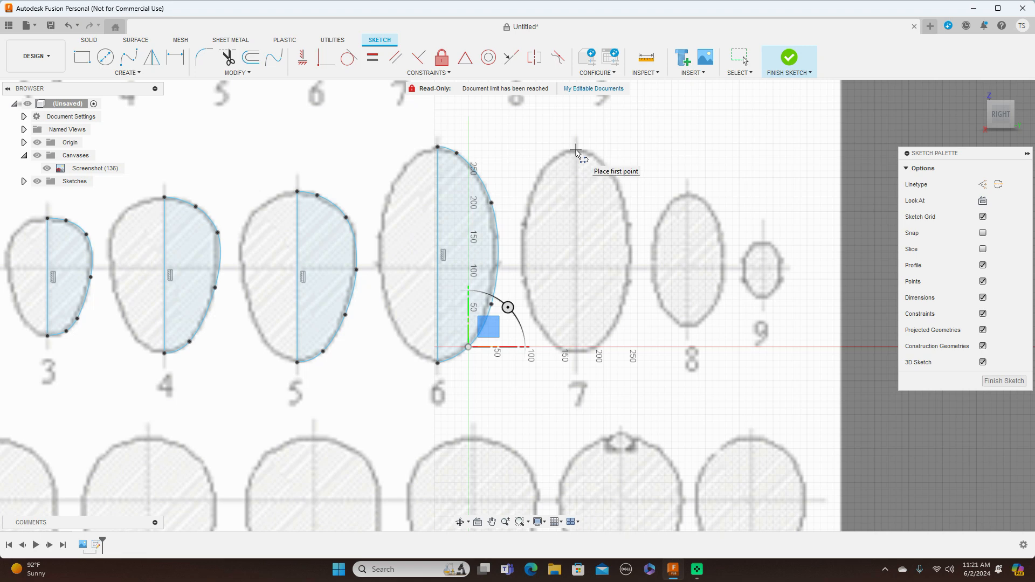
click(576, 150)
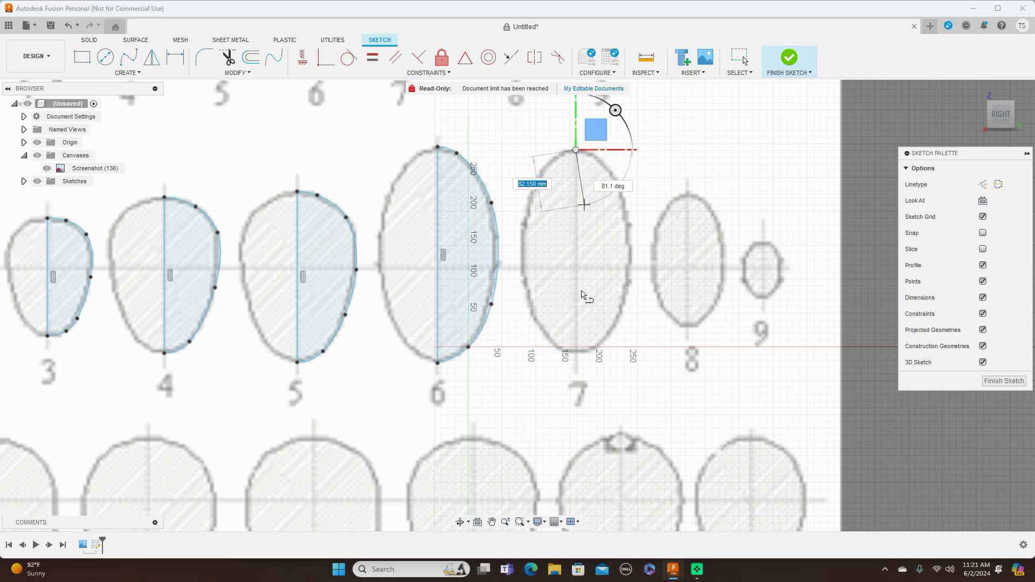
click(579, 353)
right_click(579, 354)
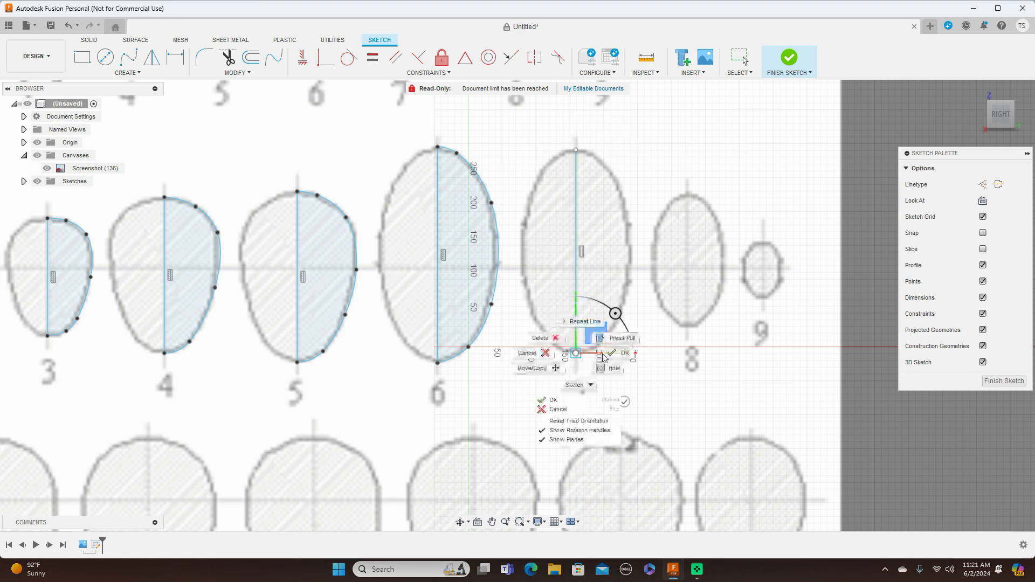
click(618, 355)
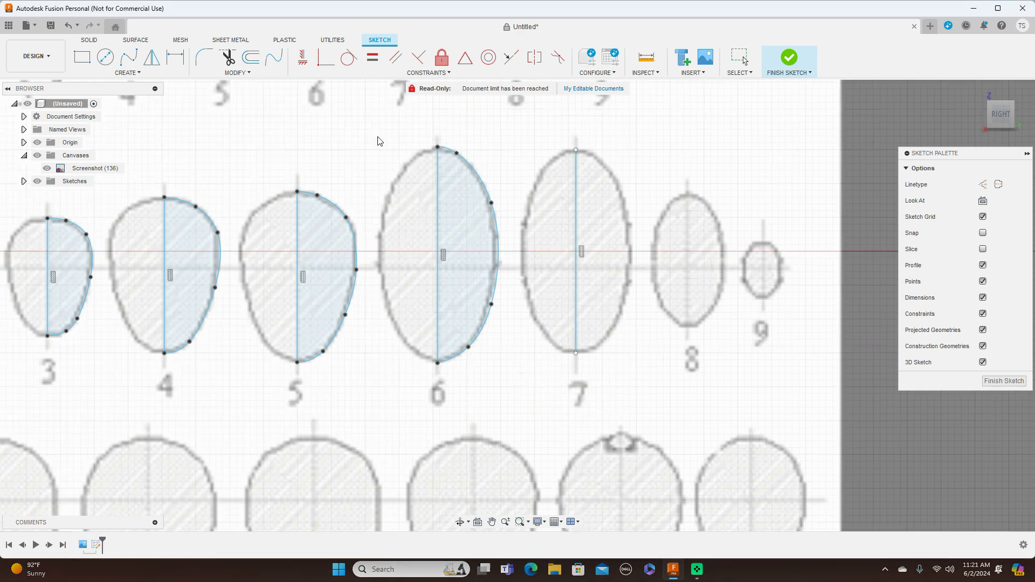
Trace the right half of cross-section 7 with a seven-point Fit Point Spline joining both ends of its centreline.
click(128, 56)
click(576, 150)
scroll(606, 163, up, 3)
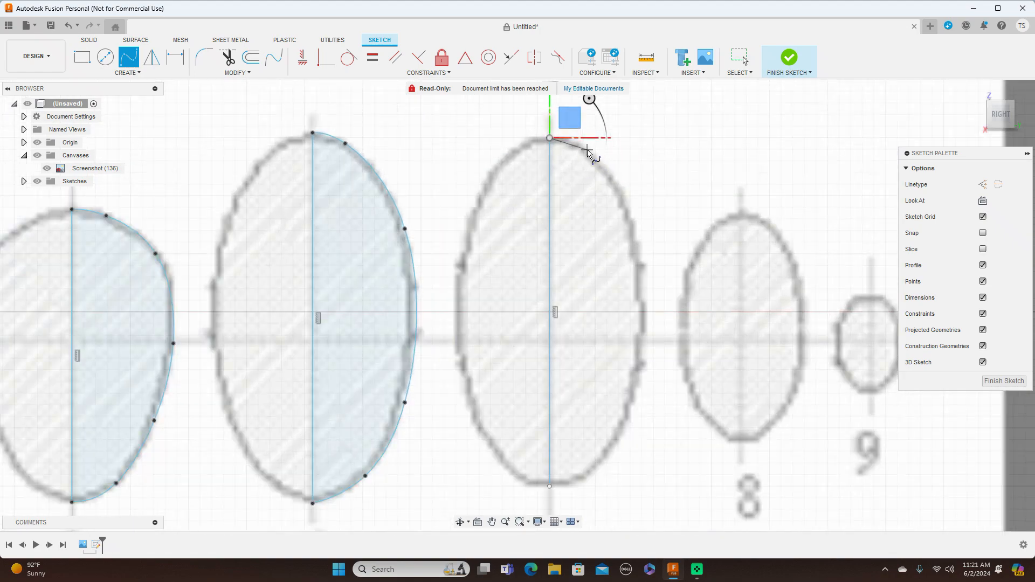
click(587, 150)
click(637, 236)
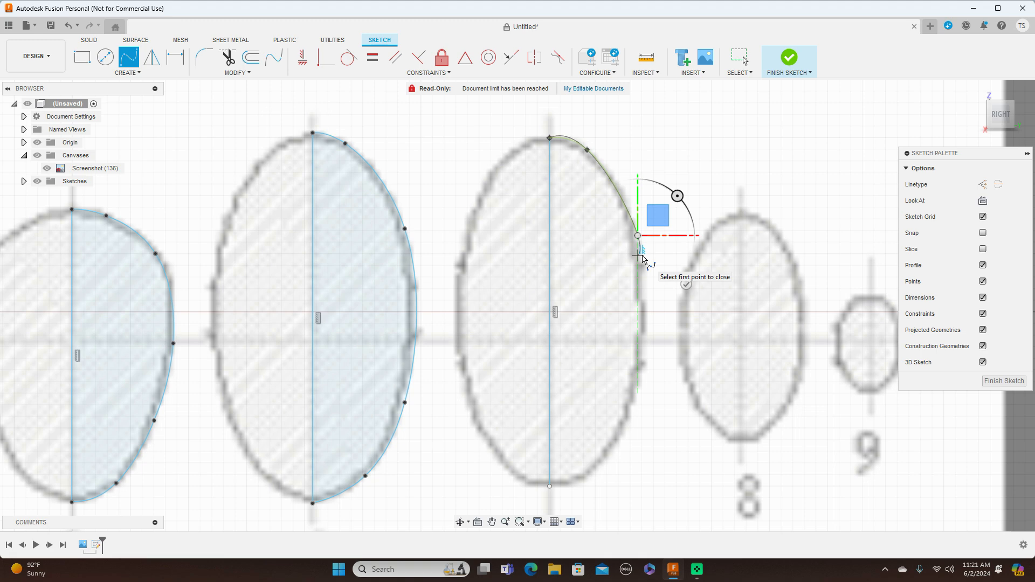
click(637, 372)
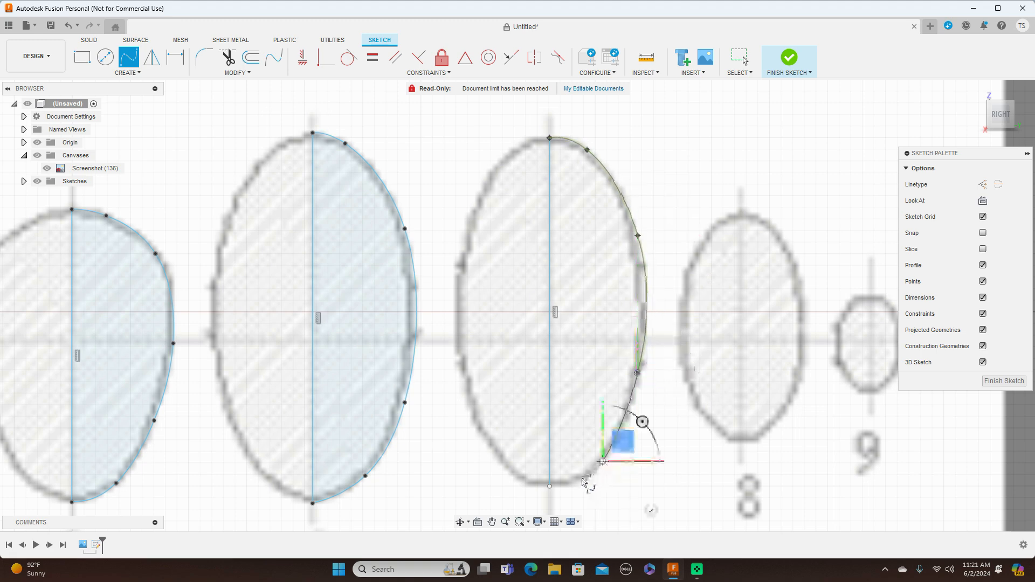
click(581, 479)
click(549, 488)
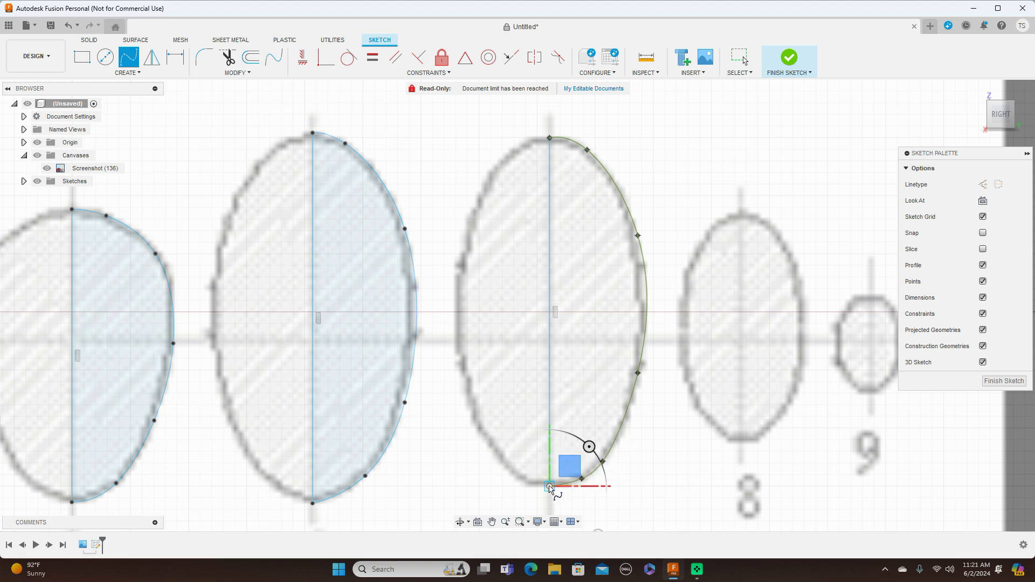
right_click(564, 480)
click(601, 478)
key(Escape)
Nudge the uppermost and lowest intermediate fit points of cross-section 7's spline to follow the blueprint outline.
scroll(689, 431, down, 2)
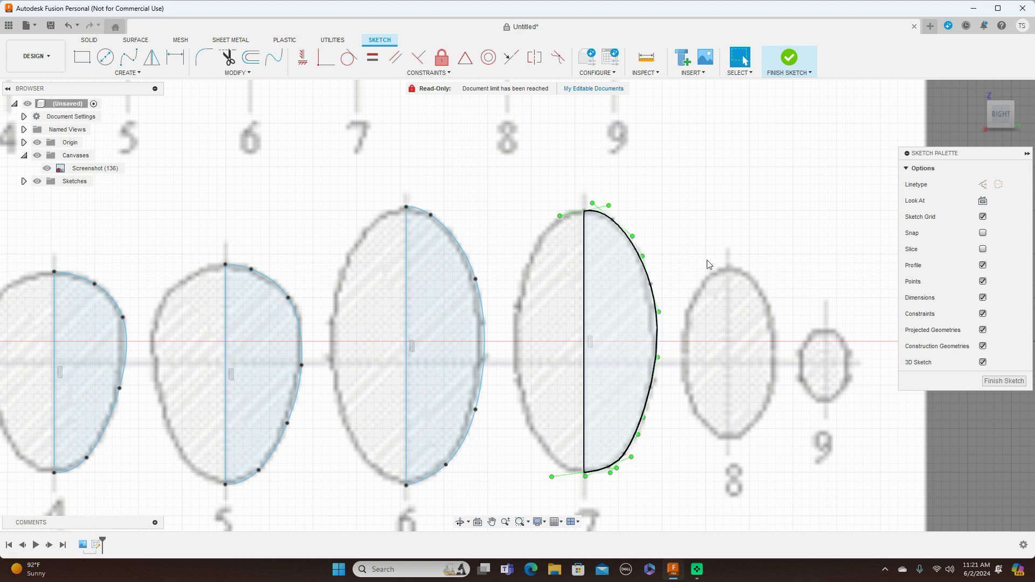
scroll(680, 165, up, 1)
click(599, 235)
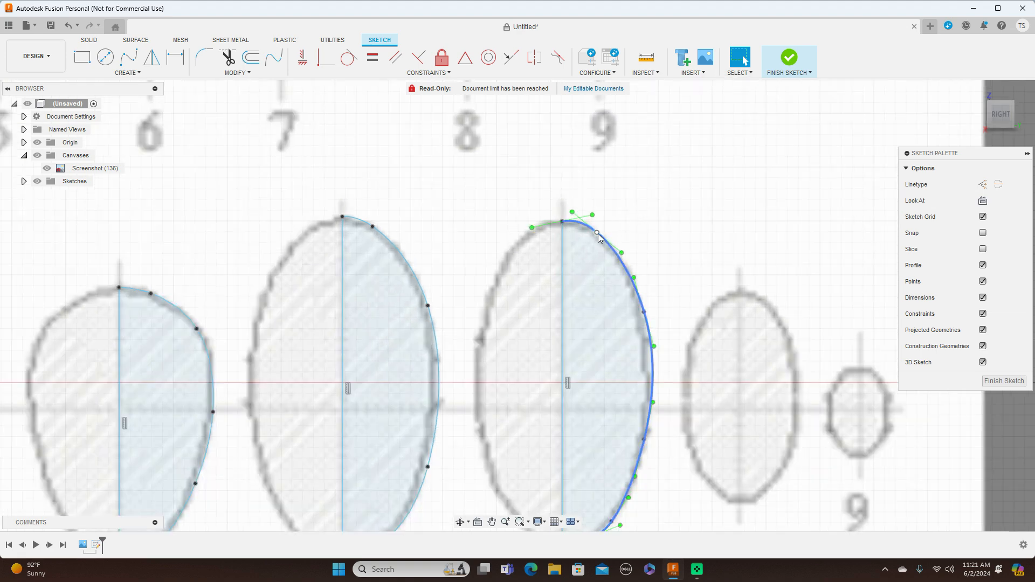
click(598, 235)
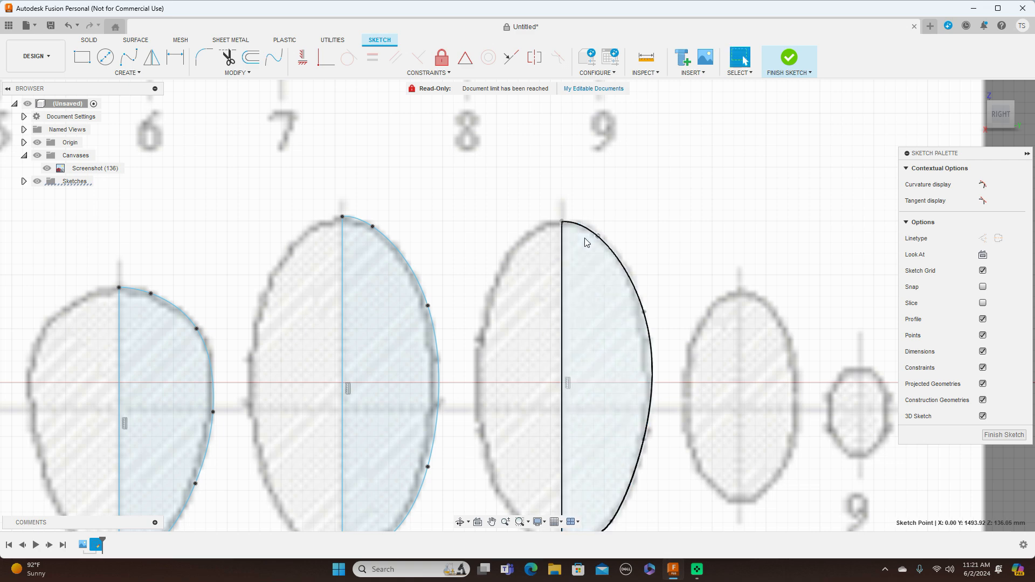
scroll(658, 237, down, 3)
scroll(623, 334, up, 1)
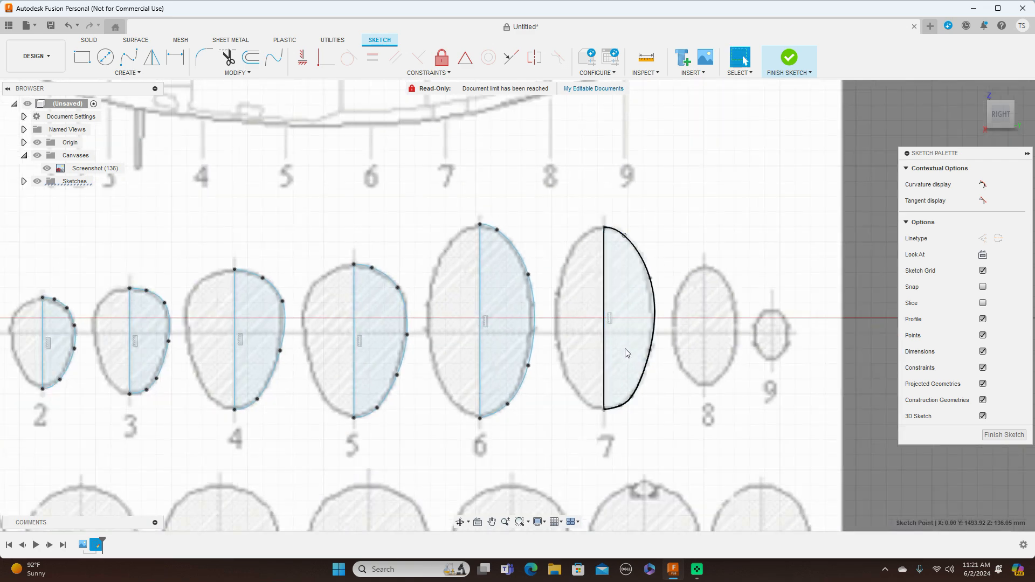
scroll(628, 348, up, 2)
scroll(730, 289, up, 3)
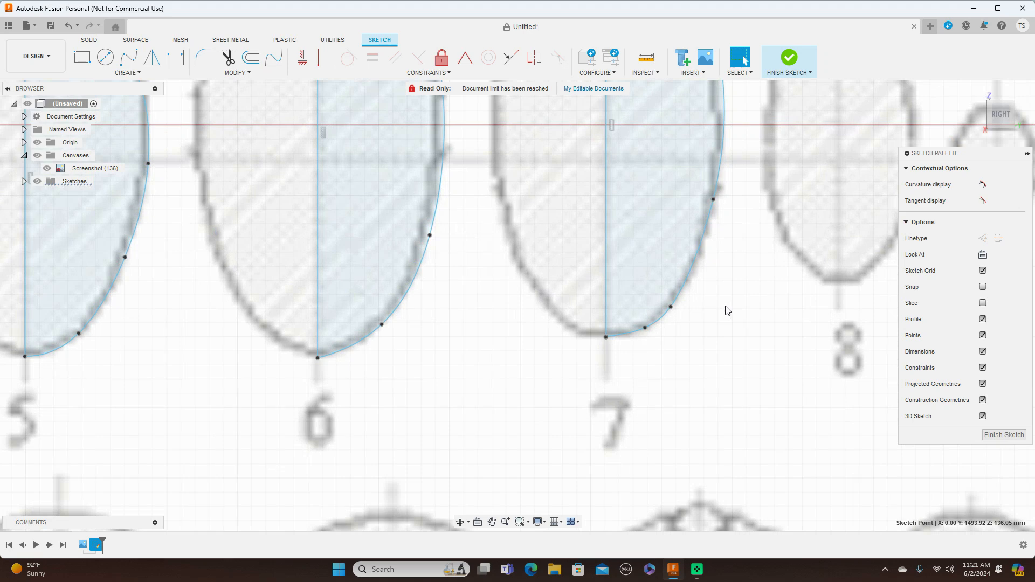
drag(644, 328, 648, 329)
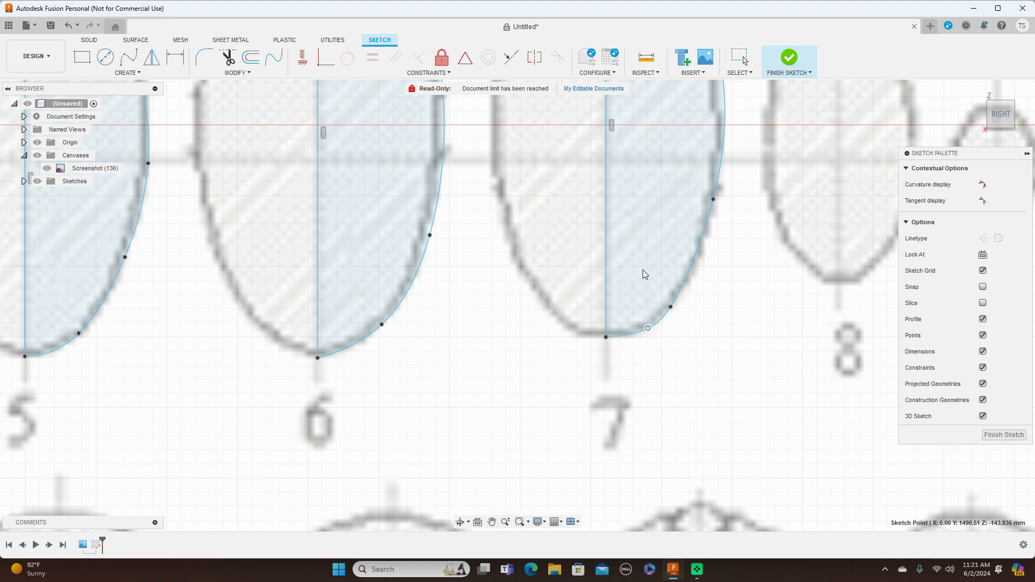
Sketch a vertical centreline about 201 mm long through cross-section 8, from the outline's top to its bottom.
scroll(643, 275, down, 5)
middle_drag(722, 355, 560, 334)
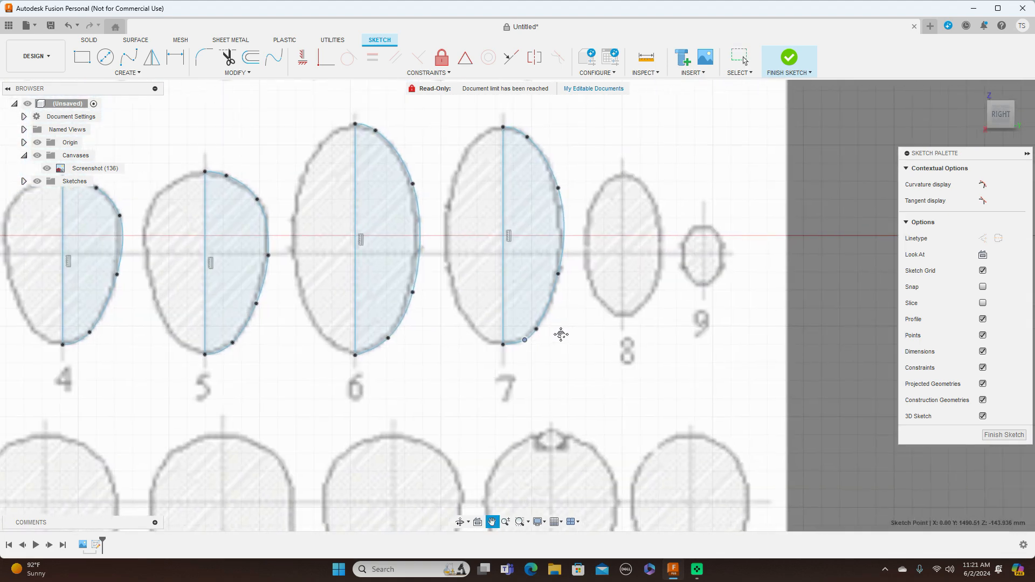
scroll(610, 310, up, 3)
key(m)
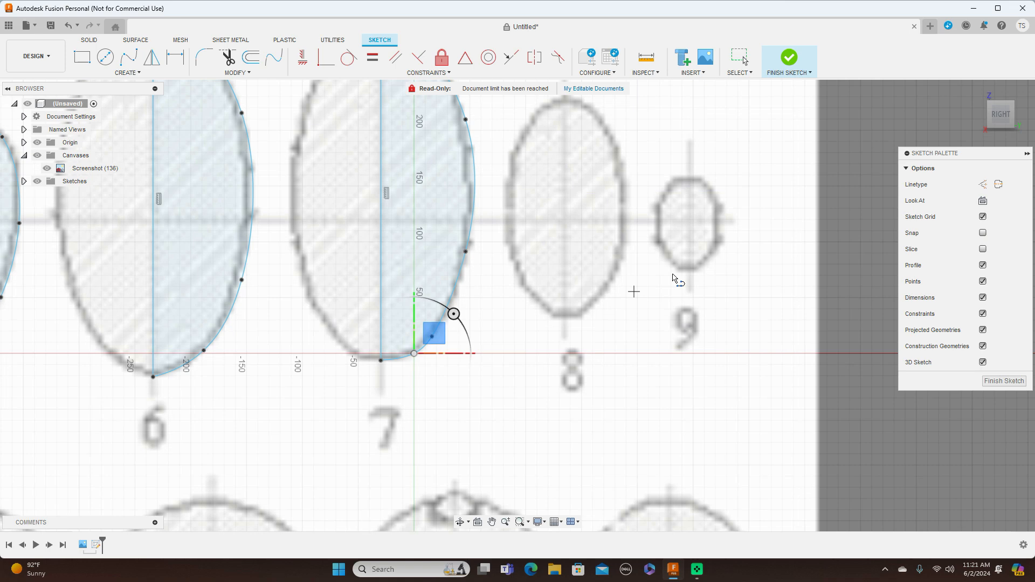
middle_drag(722, 210, 736, 255)
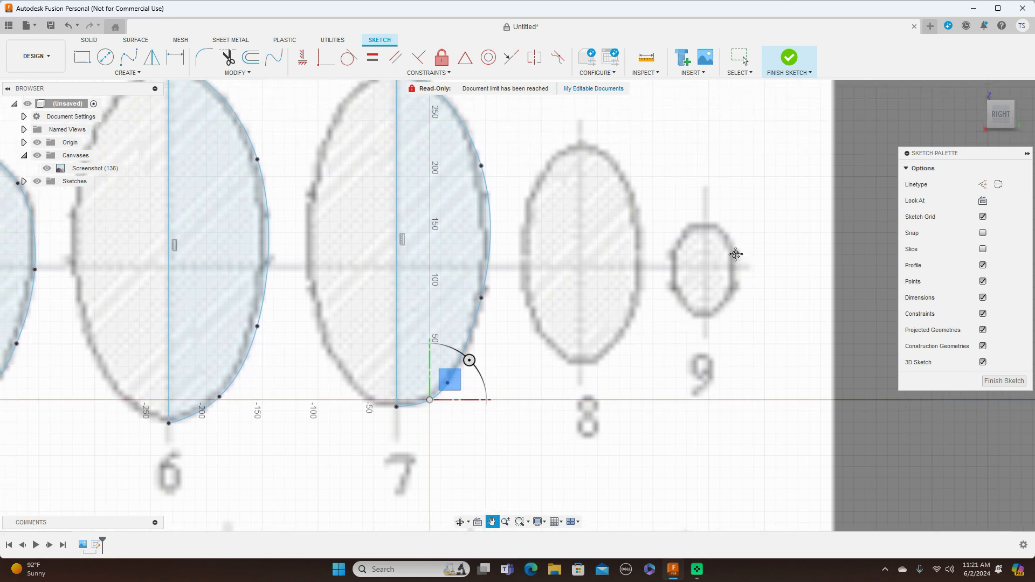
click(583, 143)
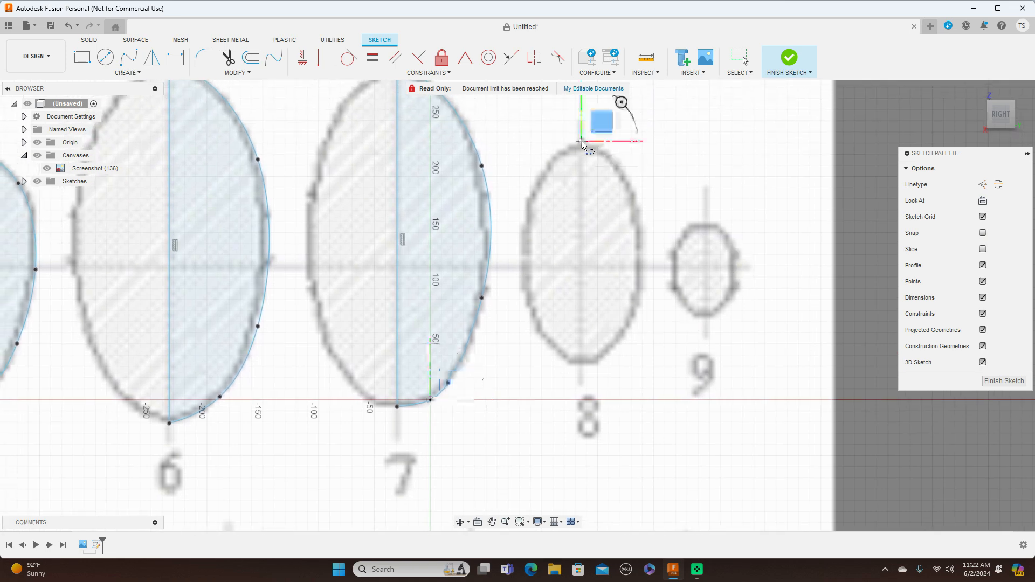
click(581, 365)
right_click(596, 353)
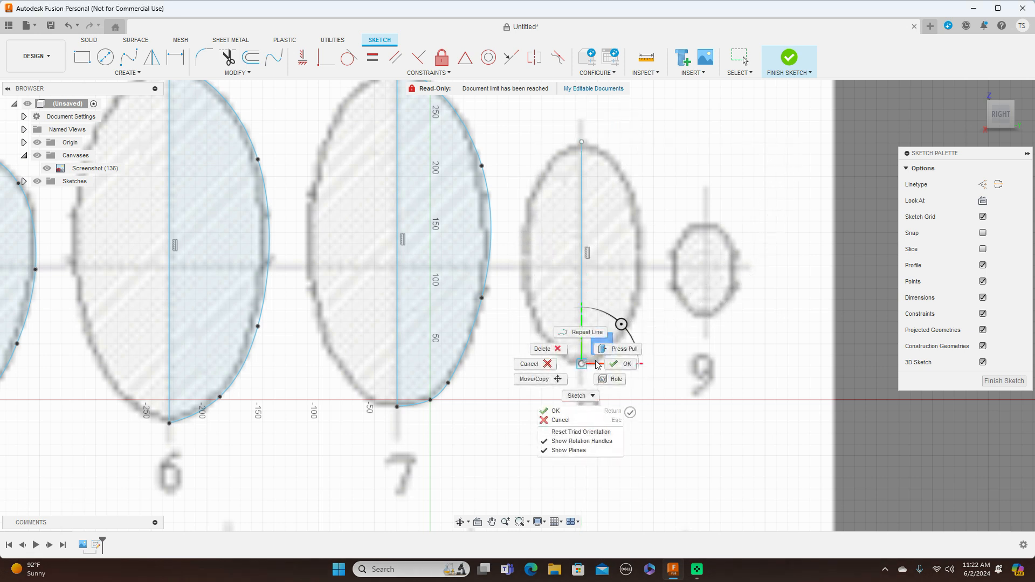
click(618, 358)
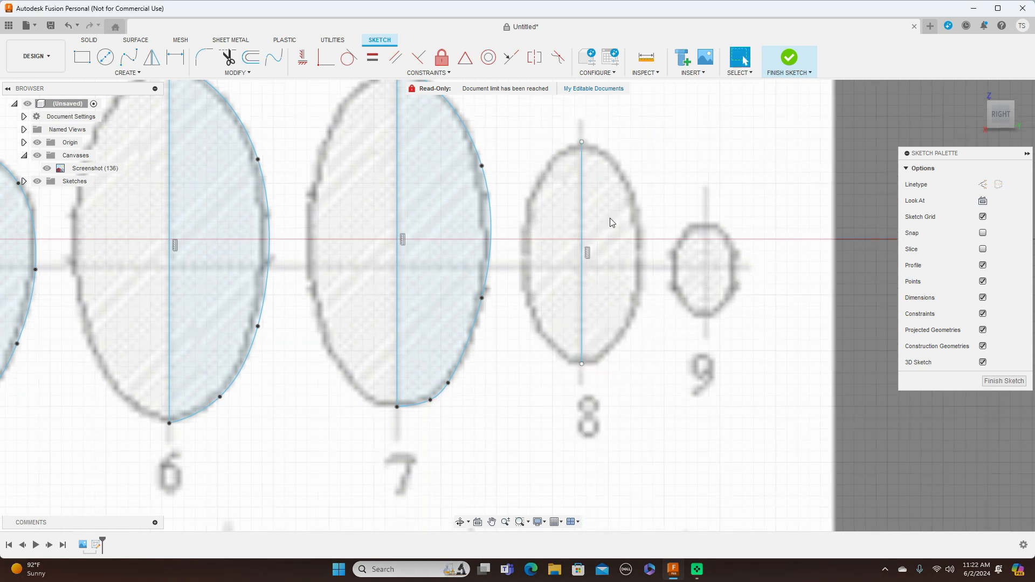
Trace the right half of cross-section 8 with a seven-point Fit Point Spline joining both ends of its centreline.
click(129, 57)
click(582, 143)
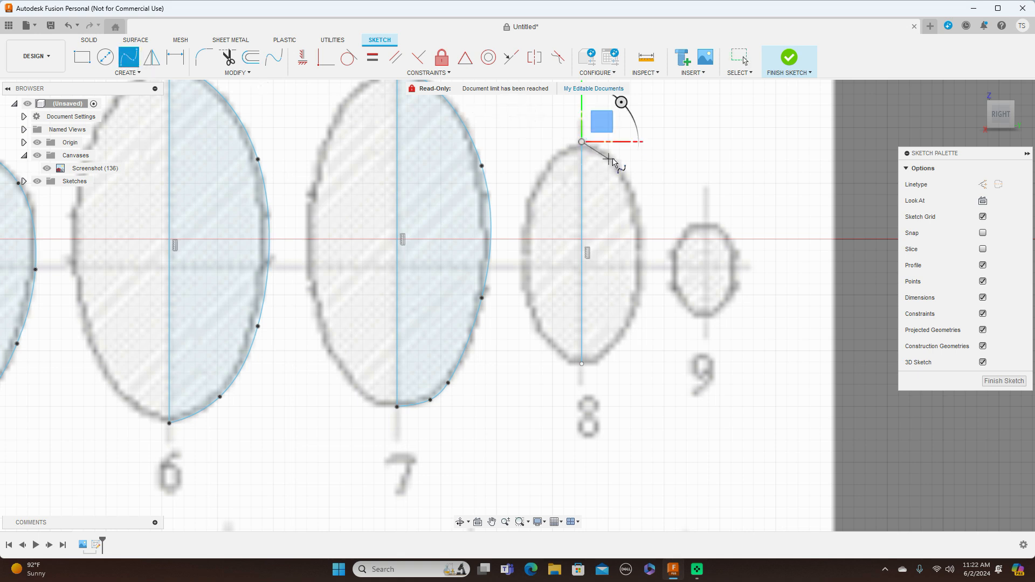
click(606, 153)
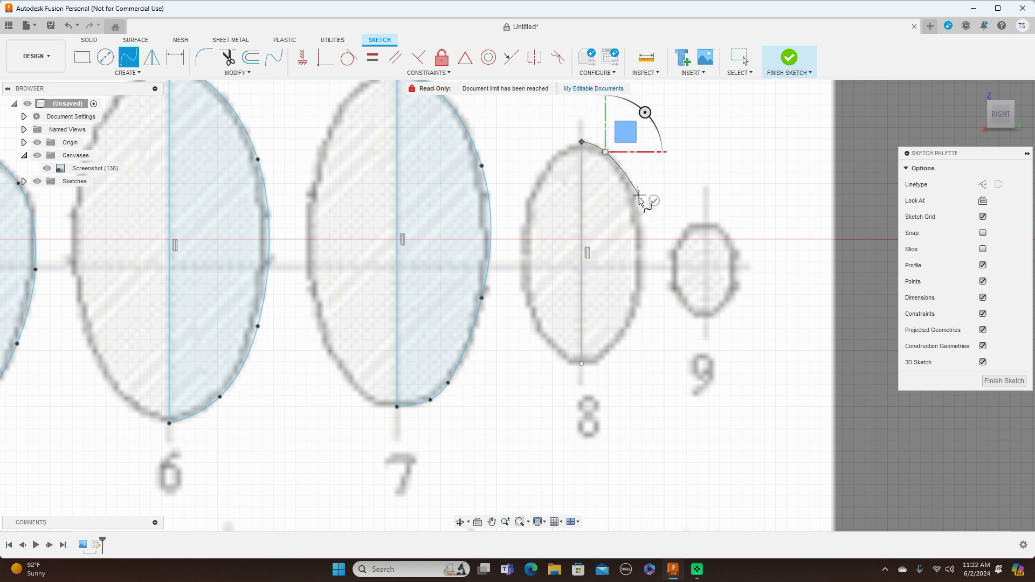
click(645, 276)
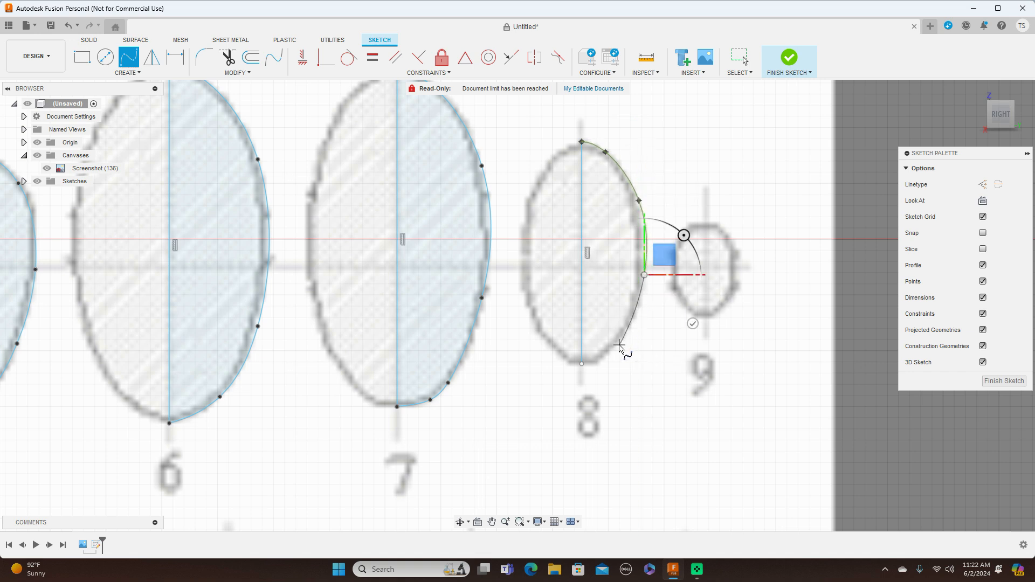
click(617, 346)
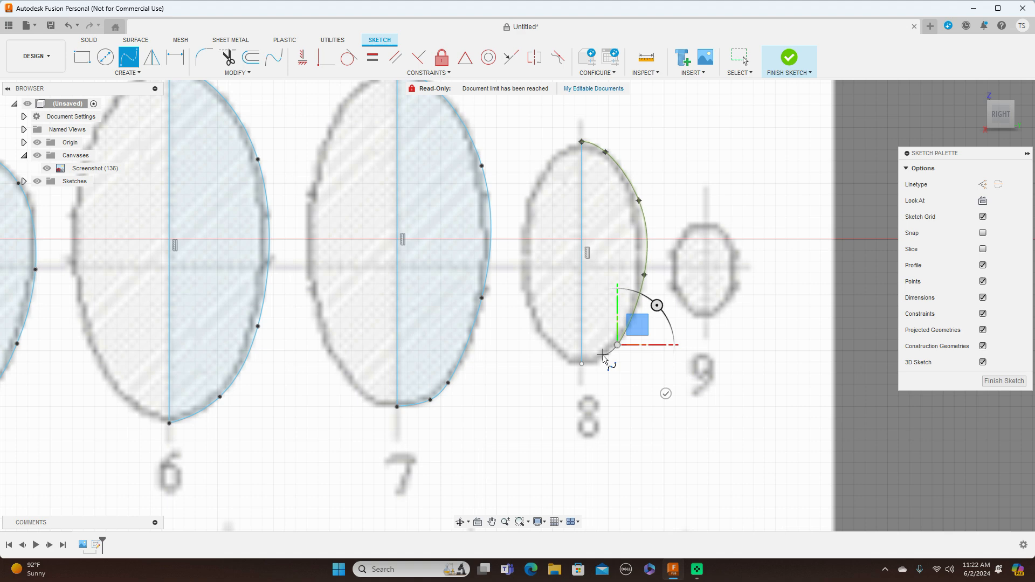
click(603, 357)
click(582, 364)
right_click(584, 367)
click(621, 367)
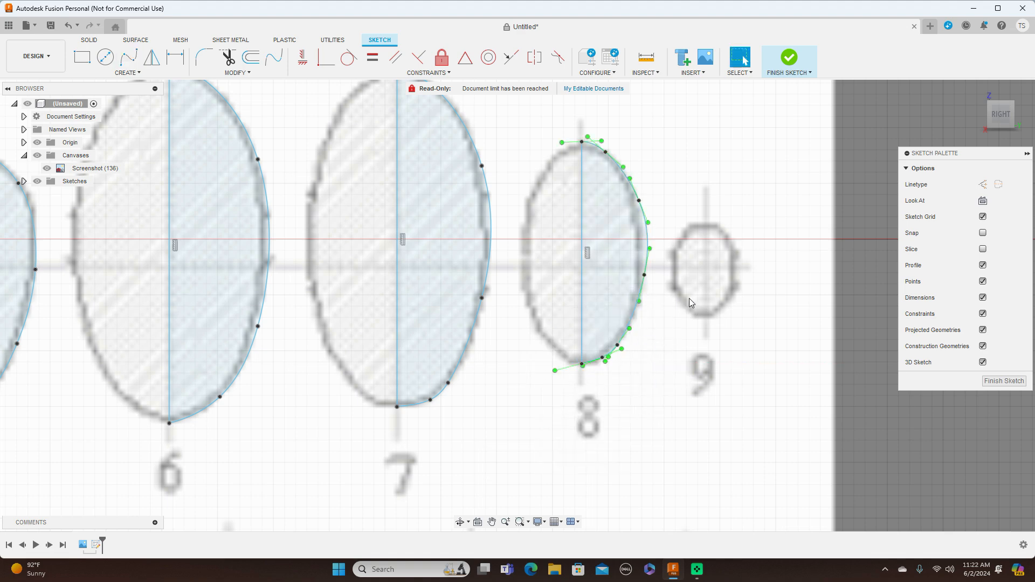
Nudge the upper-right and rightmost fit points of cross-section 8's spline inward to follow the blueprint outline.
click(633, 207)
drag(633, 207, 636, 203)
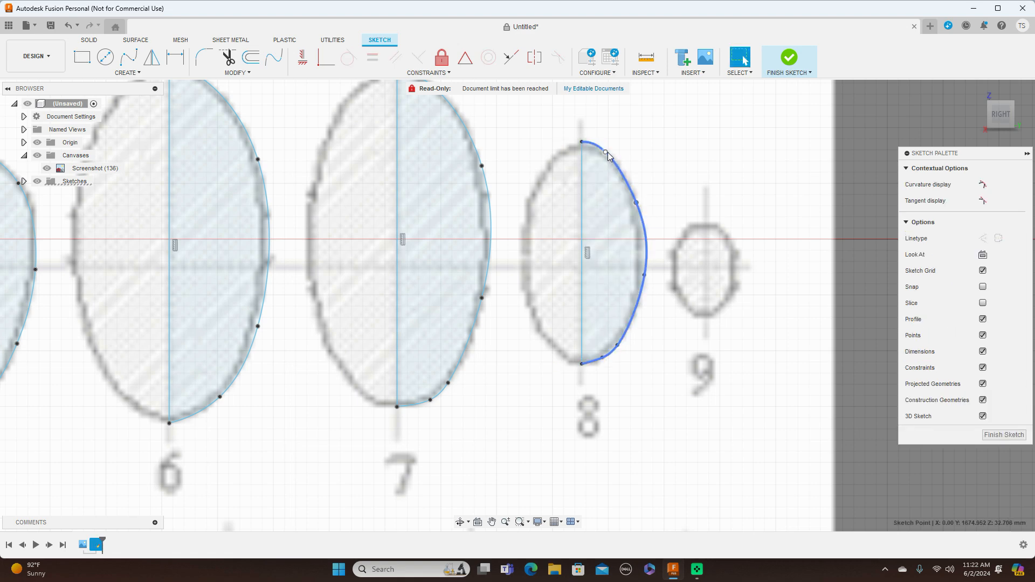
mouse_move(607, 153)
mouse_down()
mouse_move(610, 146)
mouse_move(606, 155)
mouse_up()
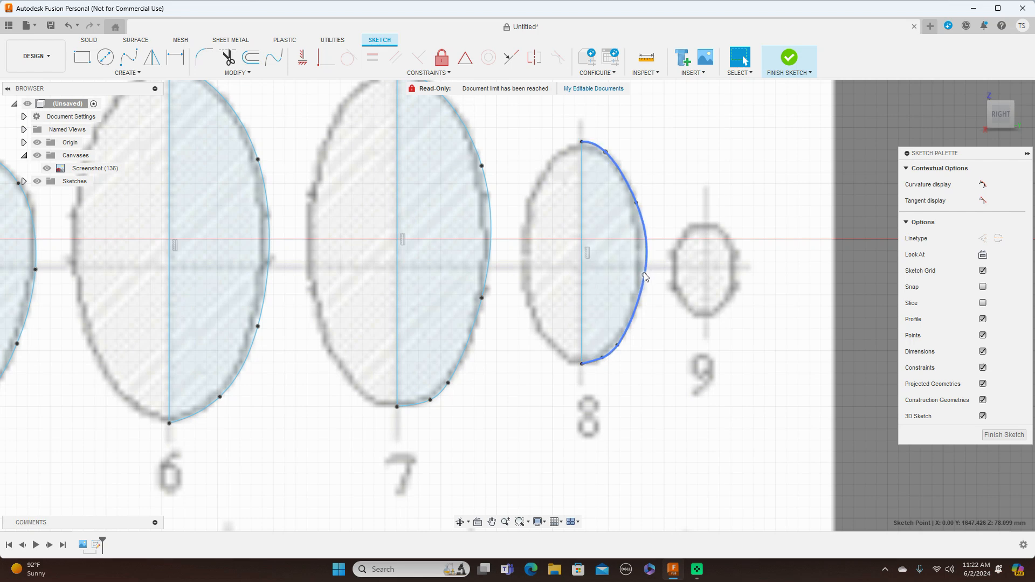
drag(646, 277, 640, 278)
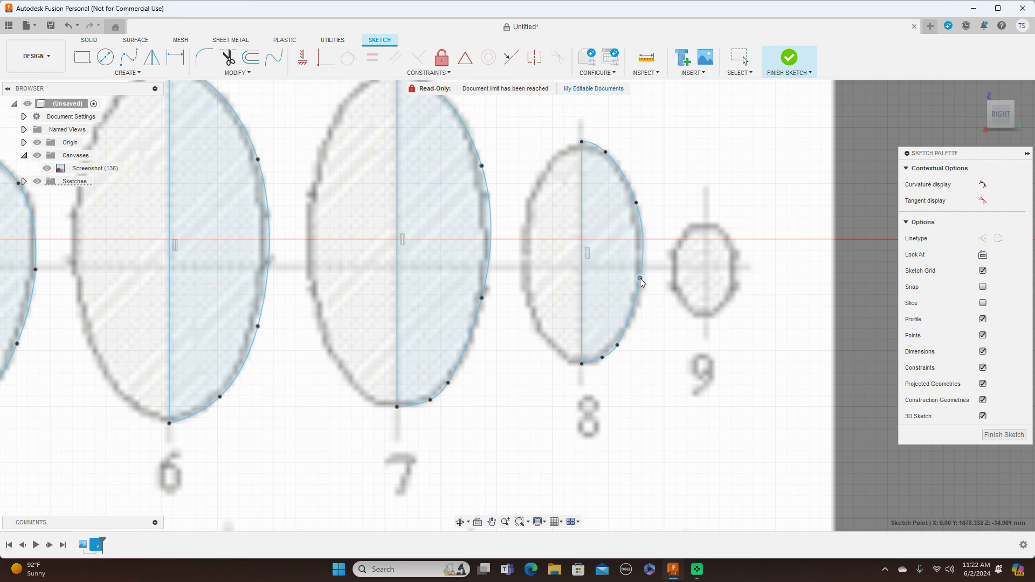
Nudge the upper-right and two lowest intermediate fit points of cross-section 8's spline to follow the blueprint outline.
drag(636, 203, 631, 193)
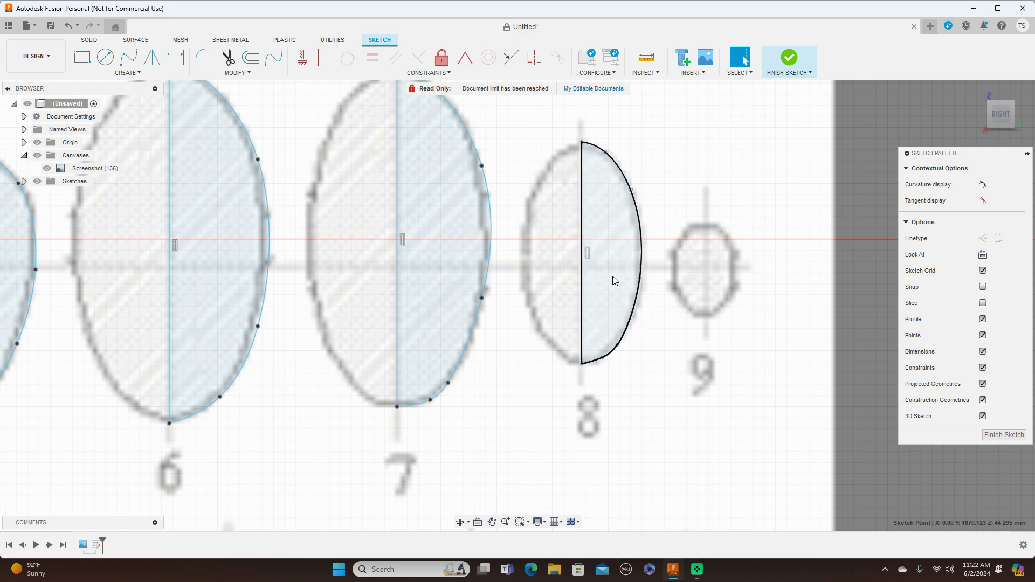
click(603, 362)
drag(602, 362, 602, 361)
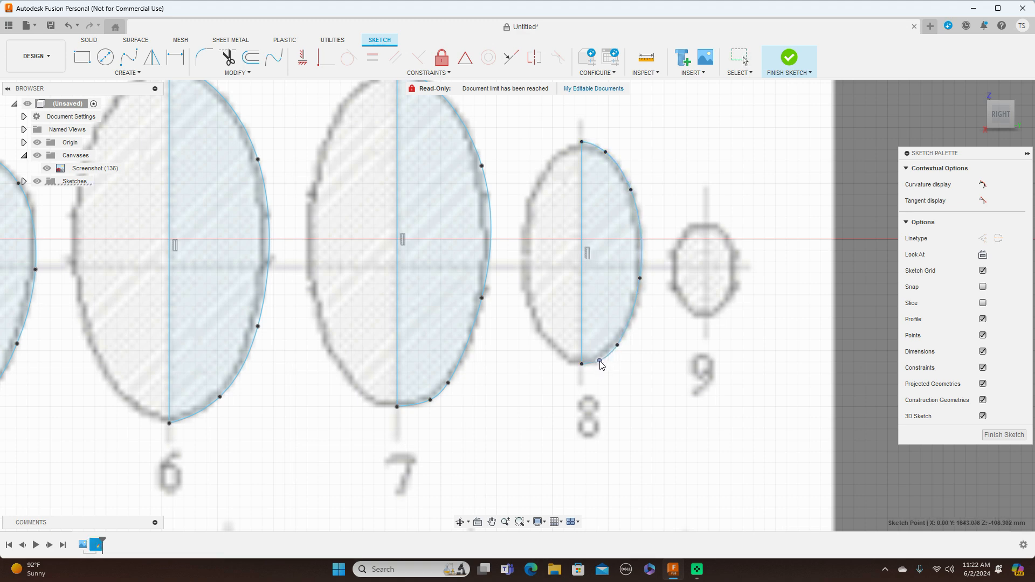
click(618, 347)
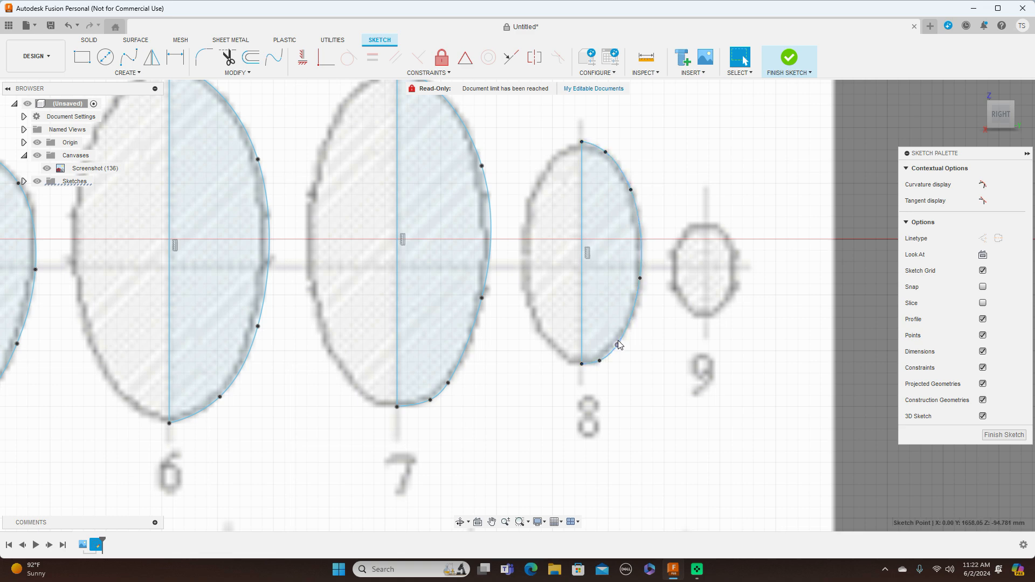
drag(619, 341, 618, 340)
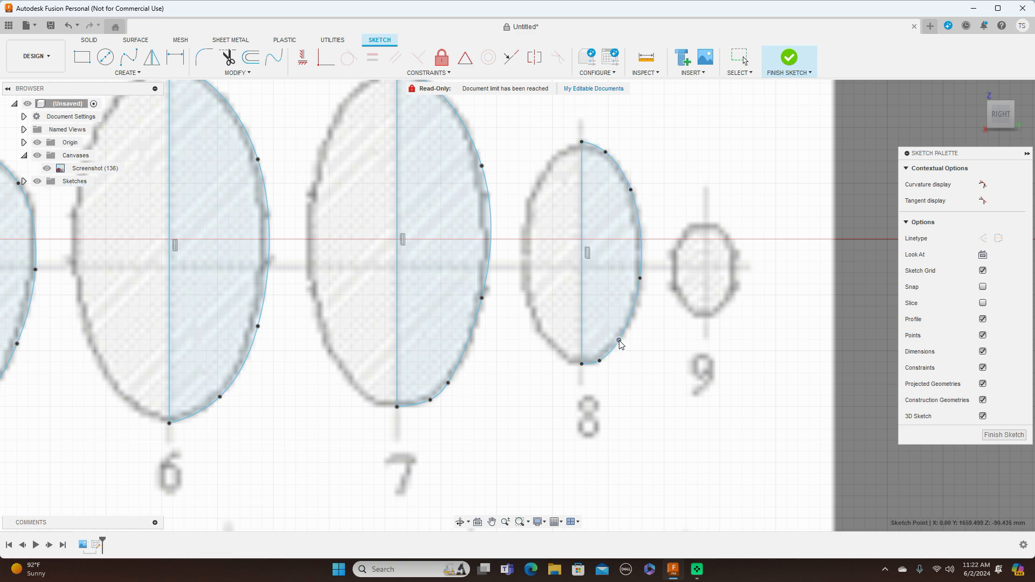
Sketch a vertical centreline about 85 mm long through cross-section 9, from the outline's top to its bottom.
scroll(548, 258, down, 3)
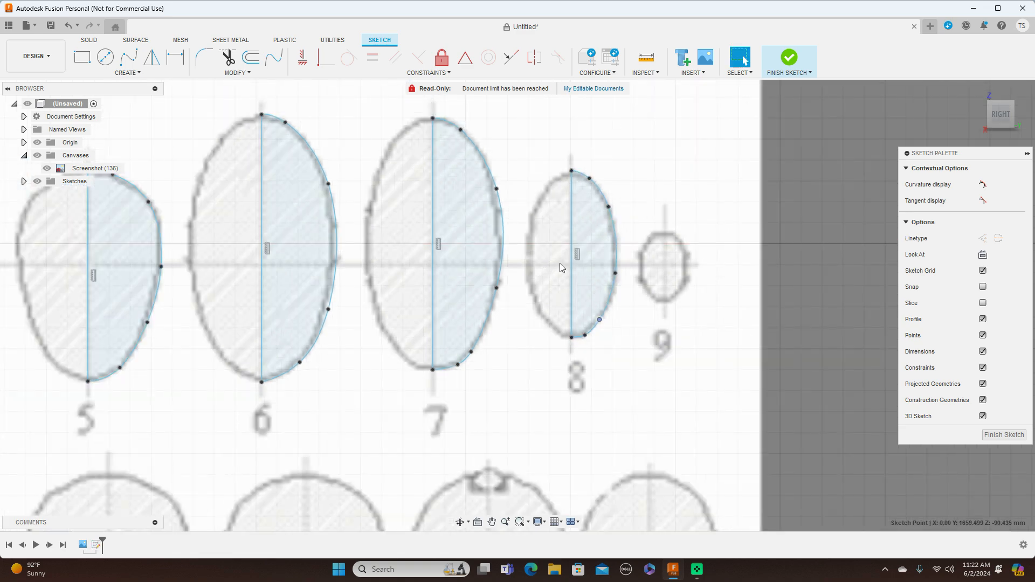
key(l)
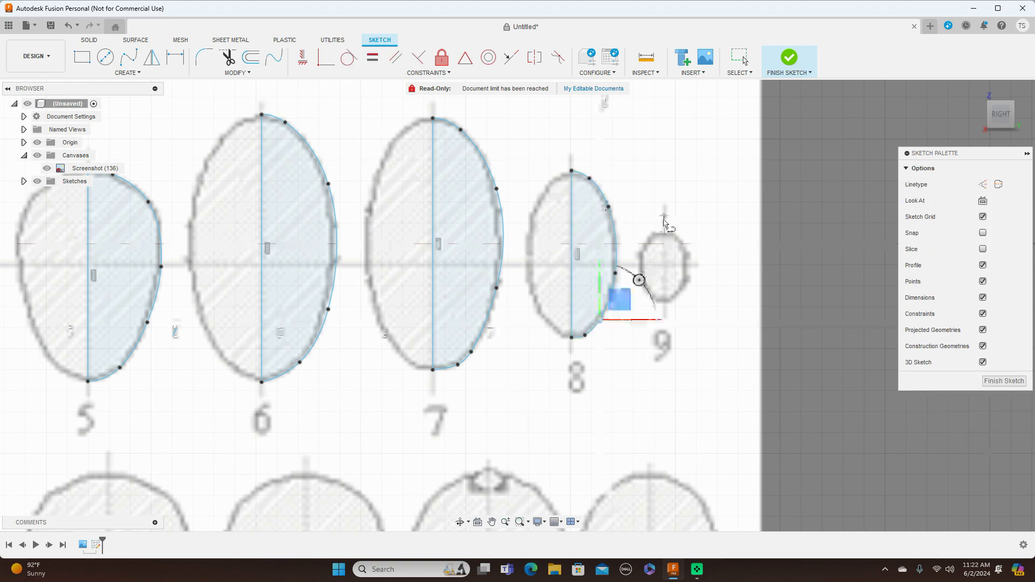
scroll(664, 222, up, 4)
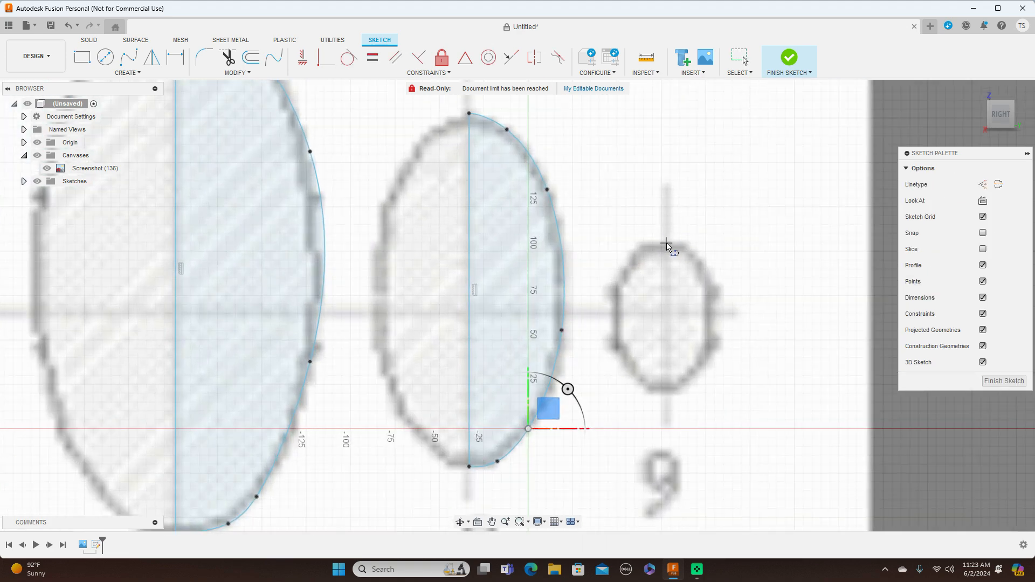
click(666, 242)
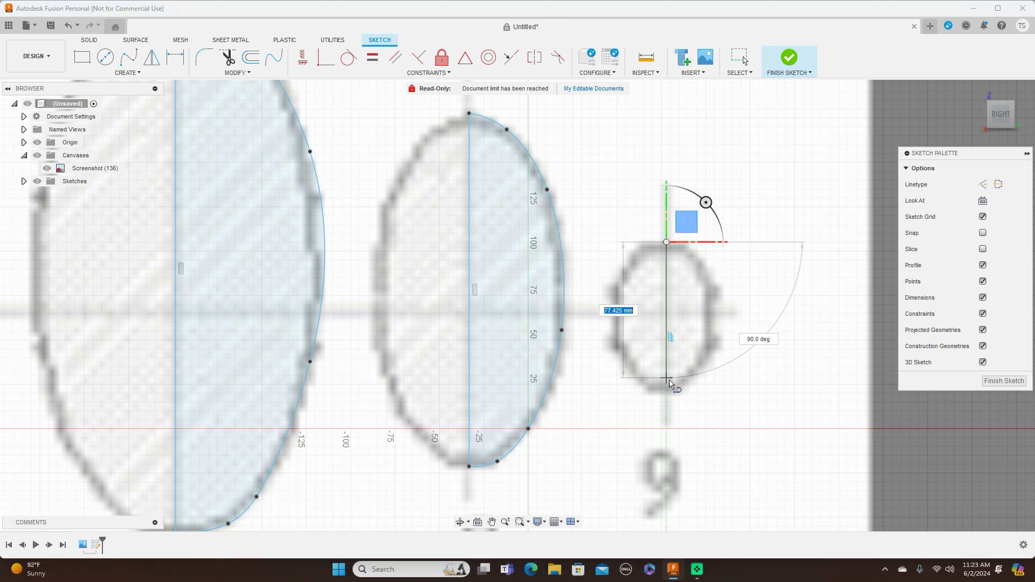
click(667, 393)
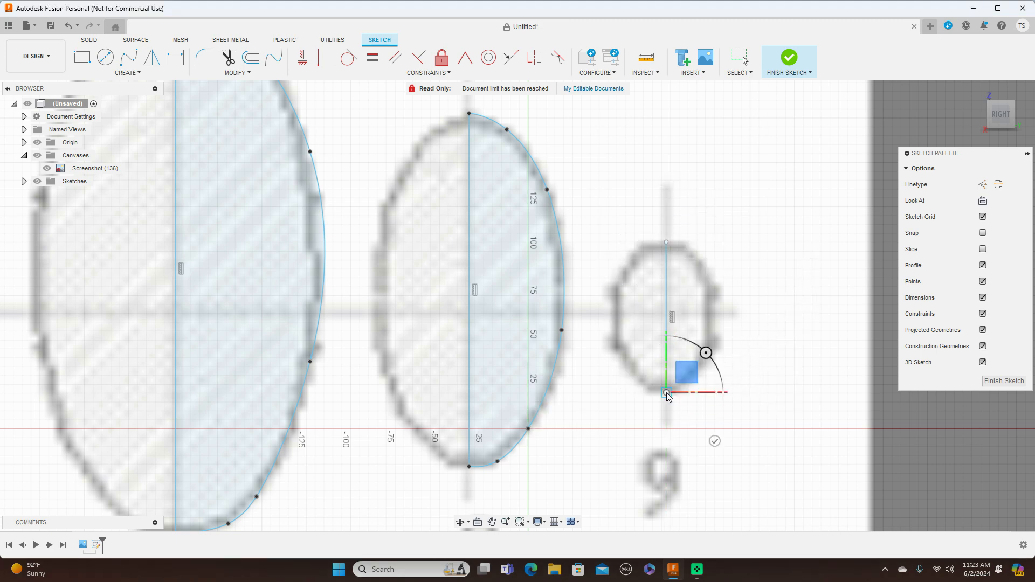
right_click(667, 394)
click(705, 393)
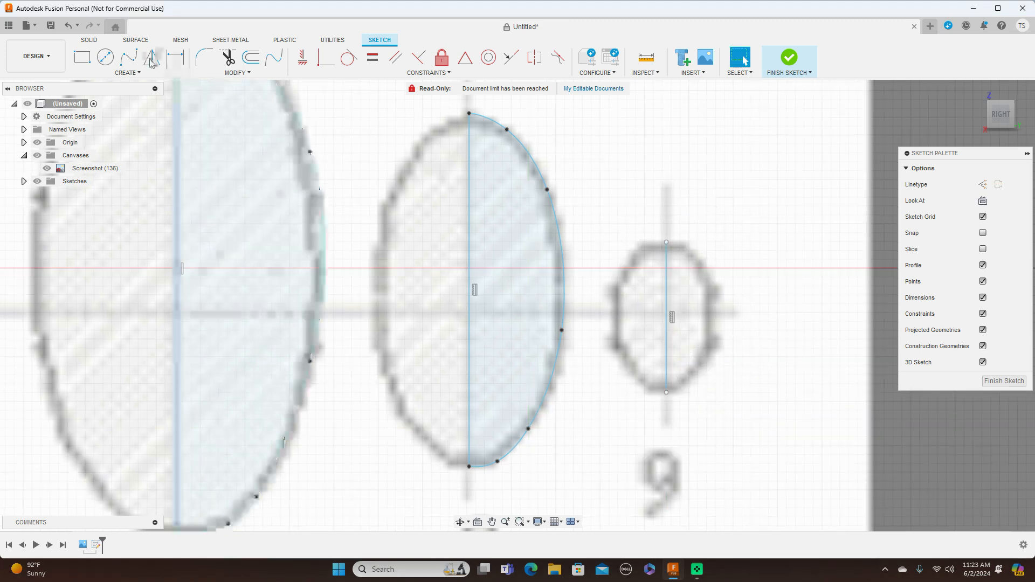
Trace the right half of cross-section 9 with a five-point Fit Point Spline joining both ends of its centreline.
click(128, 57)
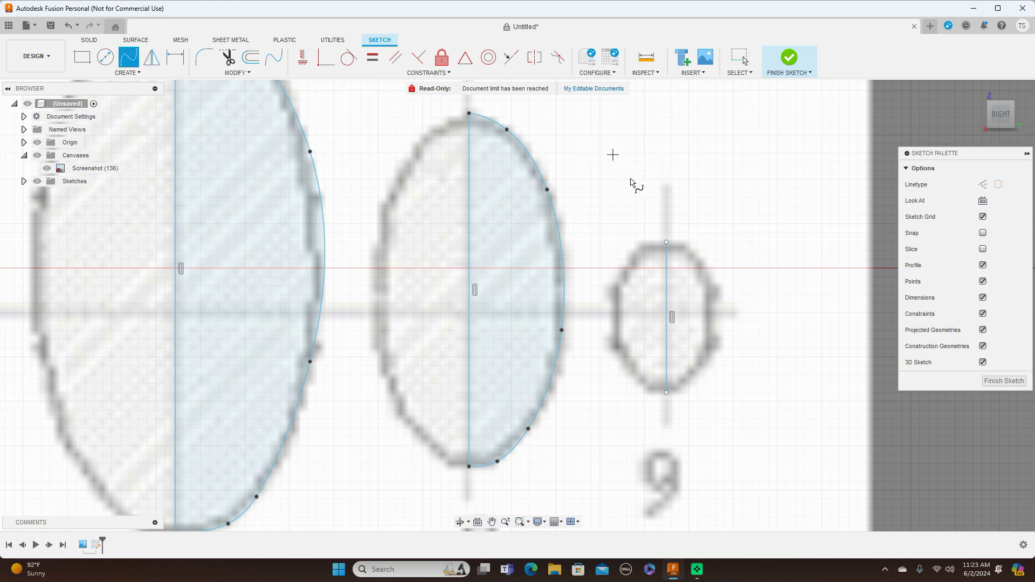
click(667, 242)
click(695, 249)
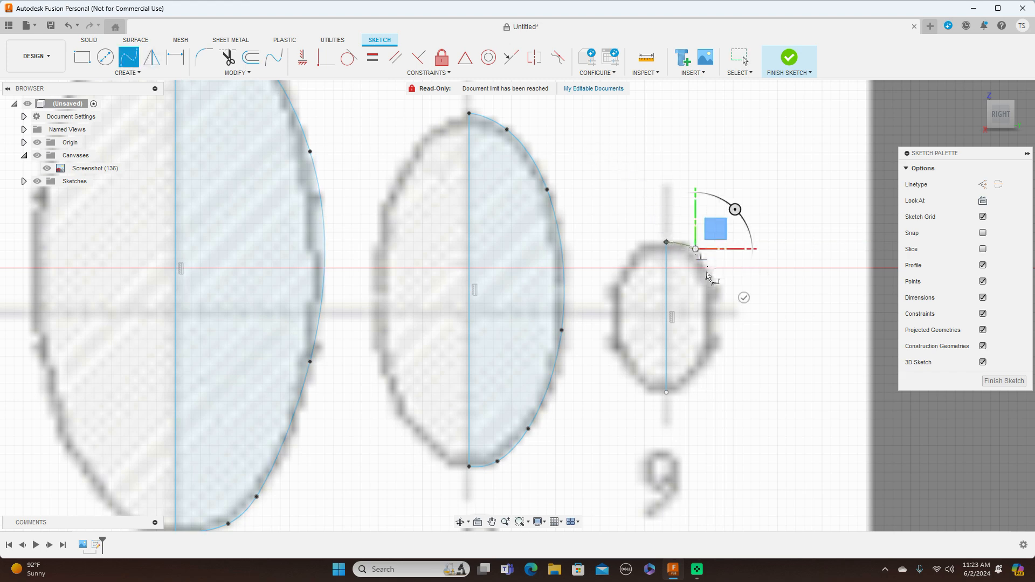
click(712, 302)
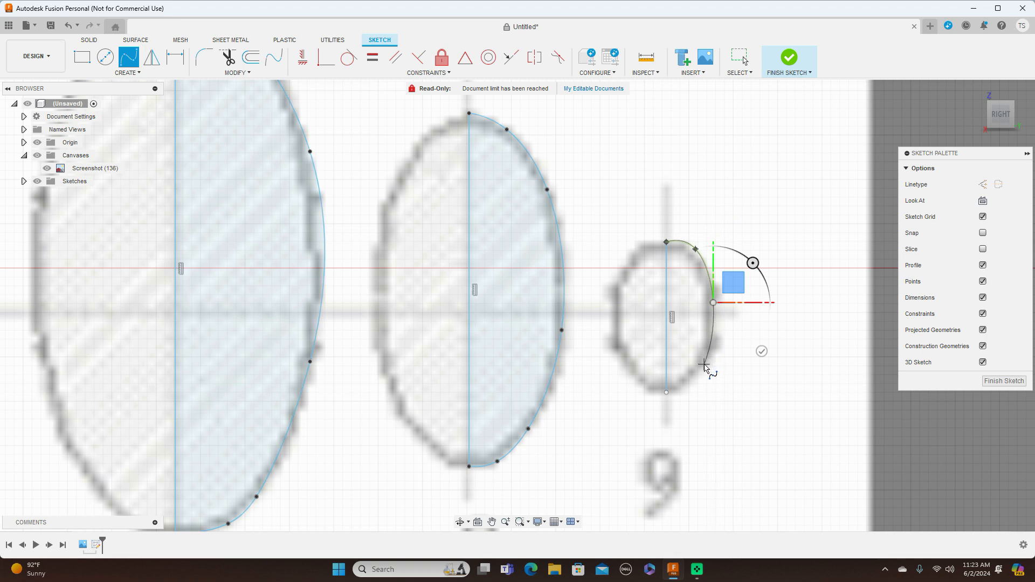
click(704, 364)
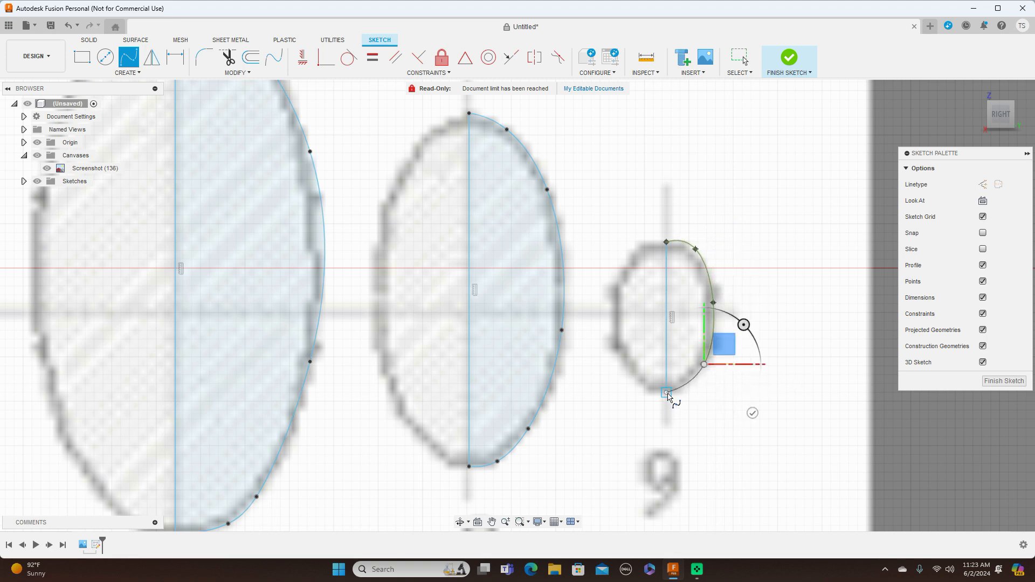
click(667, 394)
right_click(667, 395)
click(707, 393)
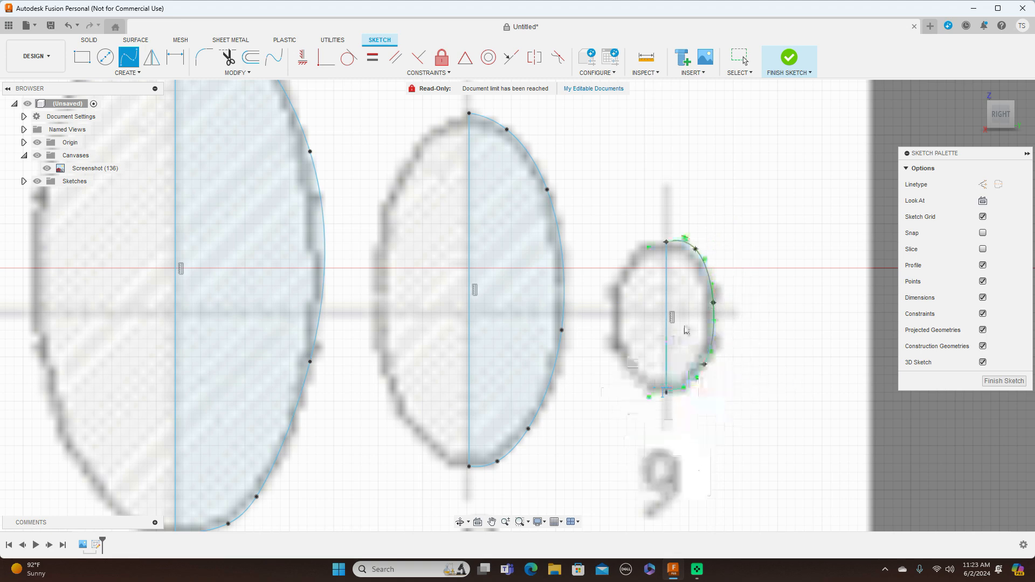
Nudge the upper-right fit point of cross-section 9's spline inward to the blueprint outline and finish the sketch.
click(694, 255)
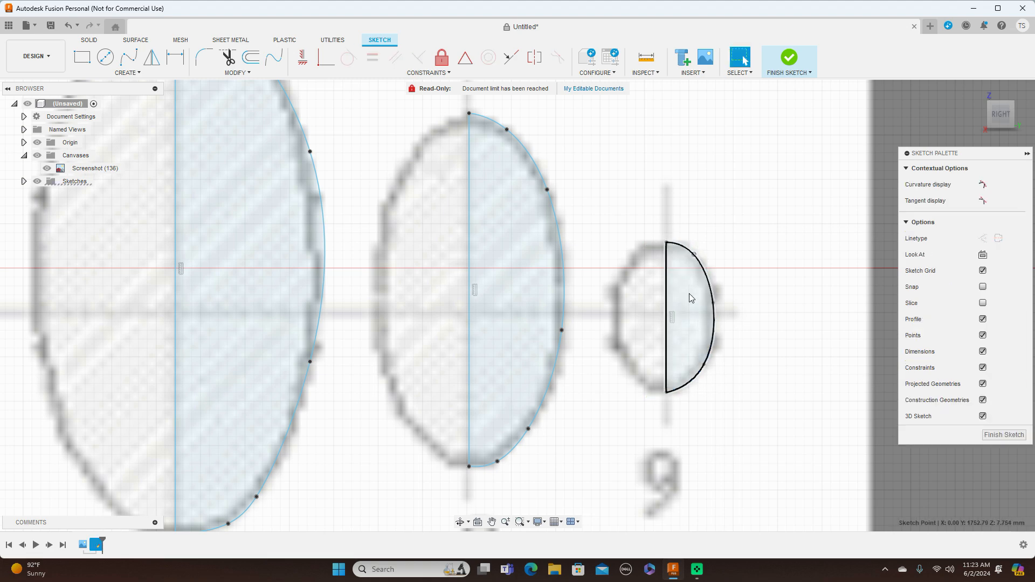
scroll(808, 306, down, 3)
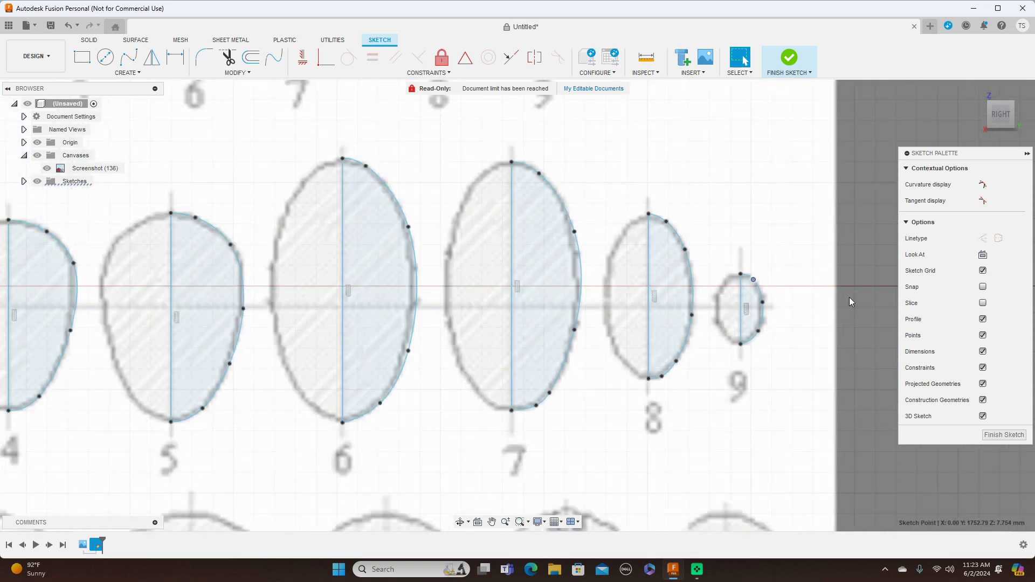
click(1003, 434)
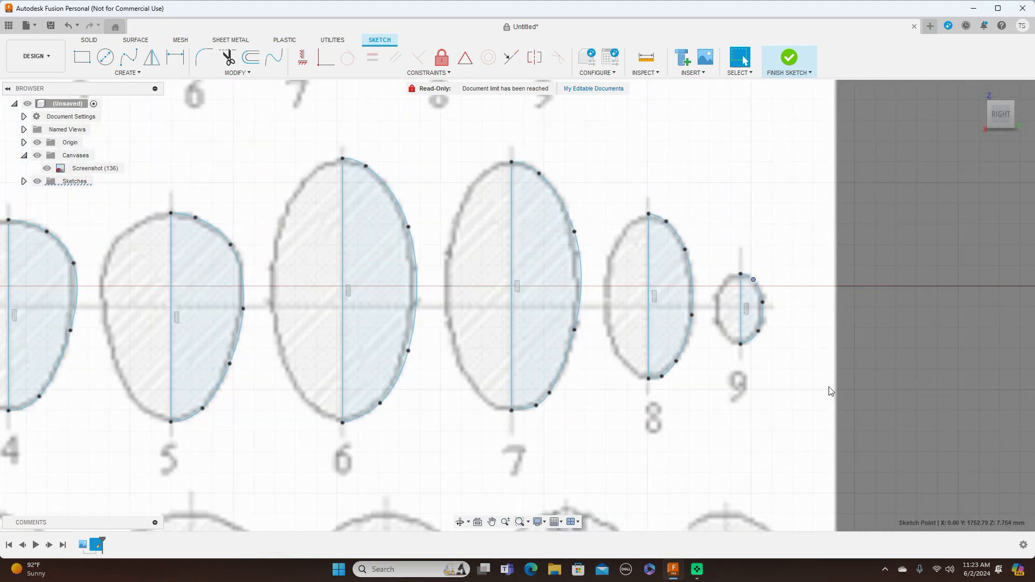
Move cross-section 1's top point, spline and centreline to station 1 in the fuselage side view, about 134 mm in X and 479 mm in Y.
scroll(830, 387, down, 5)
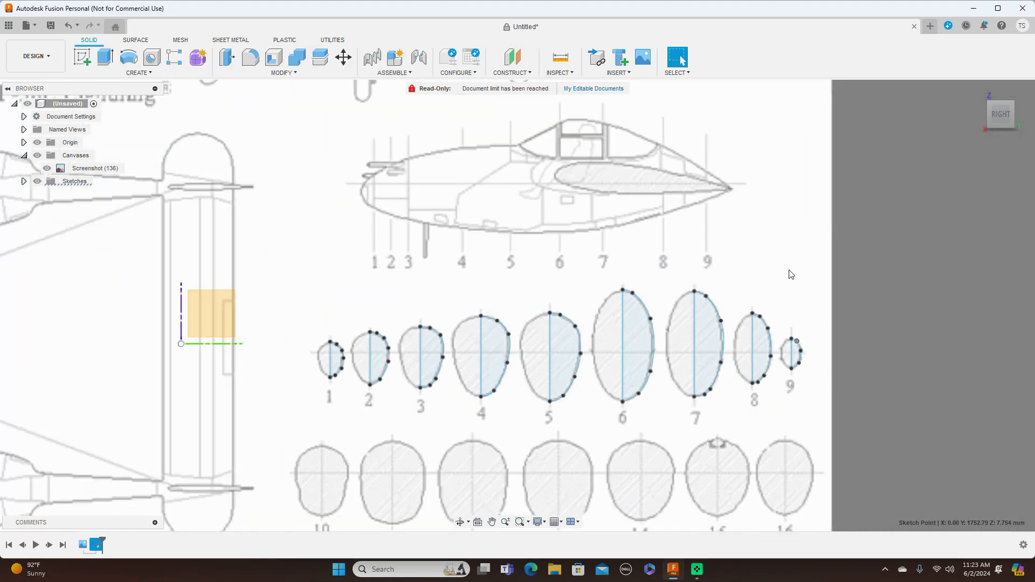
scroll(790, 273, up, 1)
scroll(788, 273, down, 2)
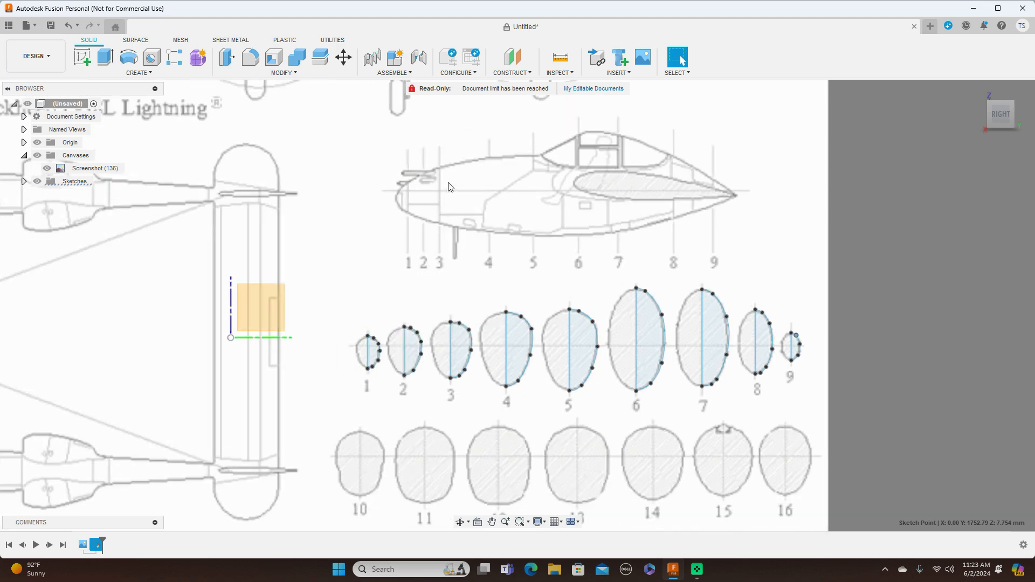
scroll(502, 209, up, 2)
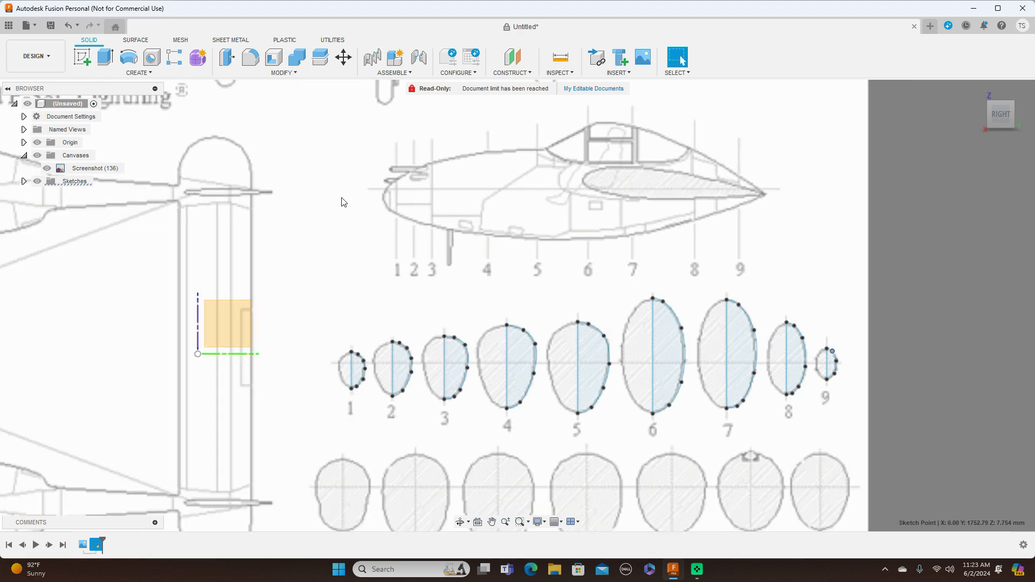
click(345, 58)
scroll(368, 161, up, 2)
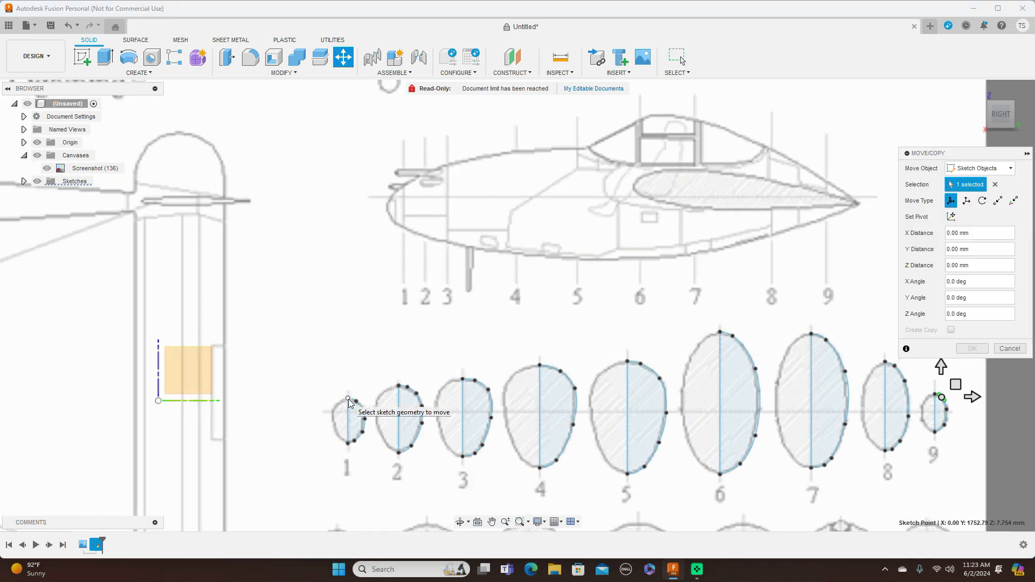
click(994, 185)
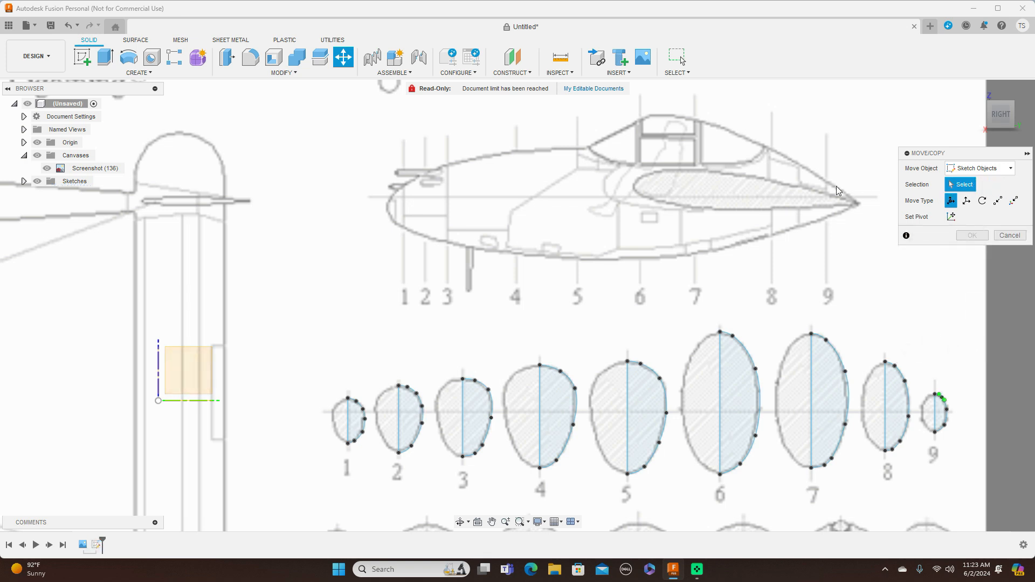
click(348, 398)
scroll(348, 399, up, 2)
scroll(348, 400, up, 1)
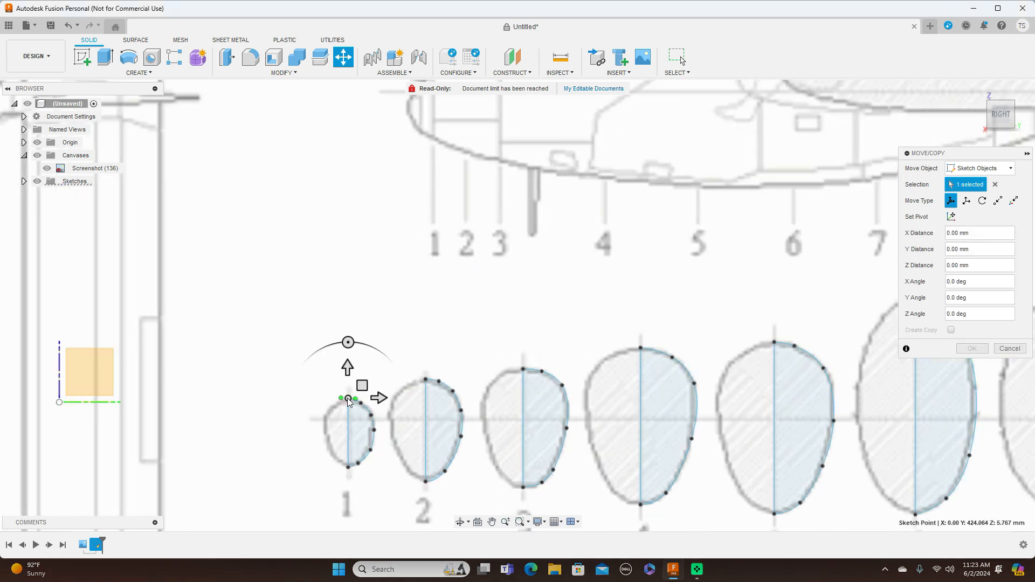
click(364, 414)
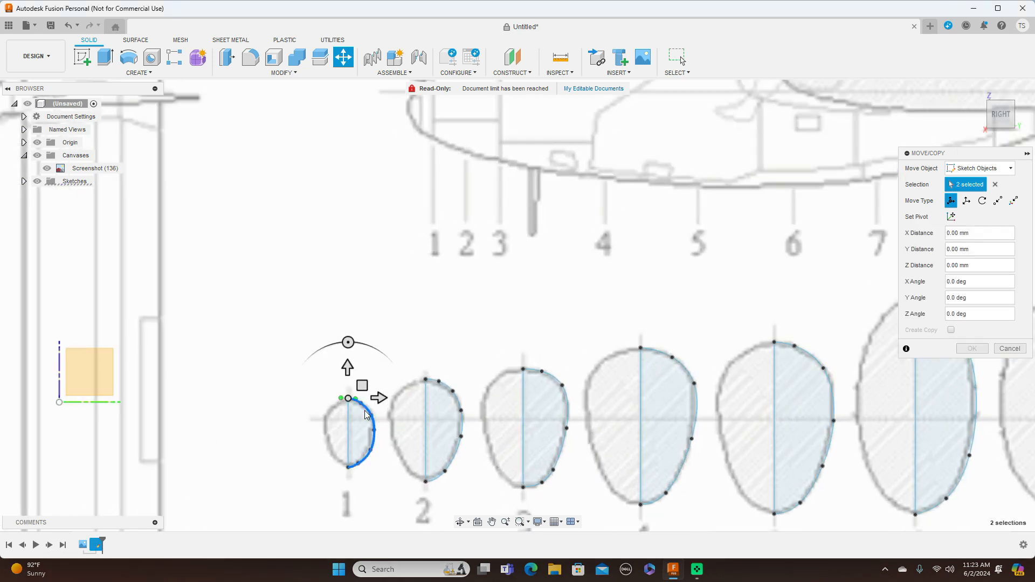
click(349, 420)
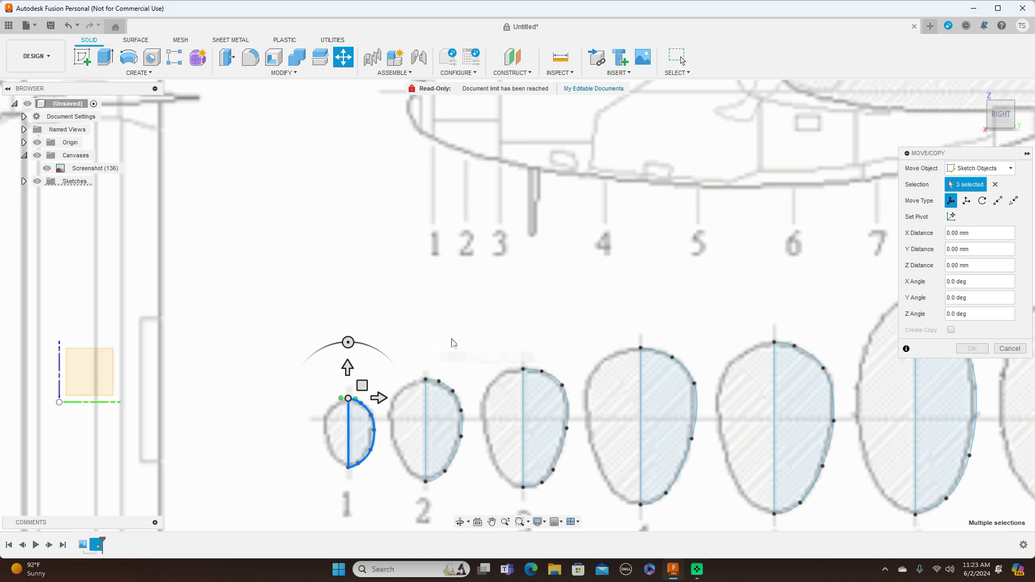
scroll(479, 318, down, 3)
middle_drag(502, 287, 475, 314)
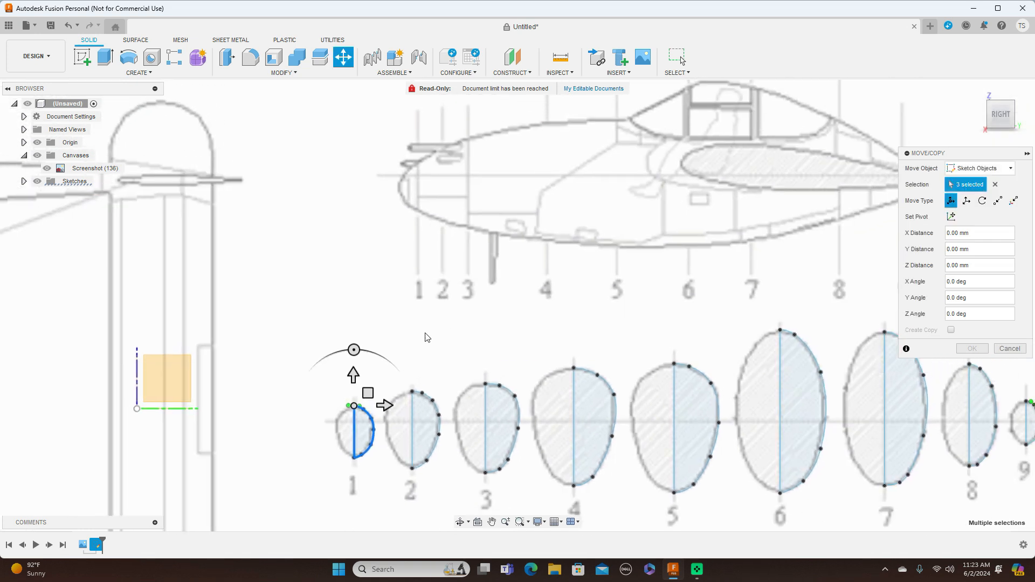
drag(367, 393, 436, 147)
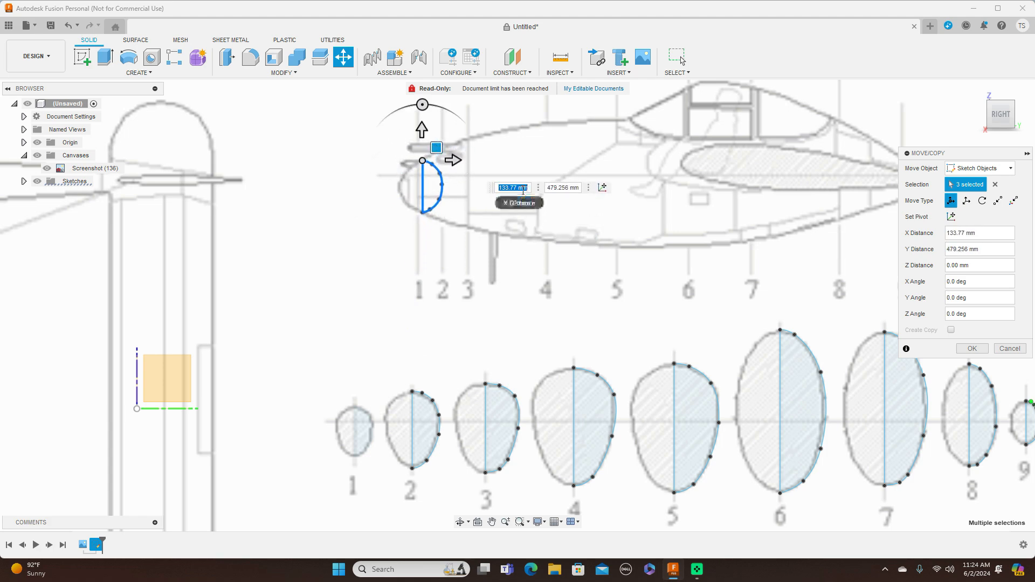
Rotate the moved cross-section 1 profile by -90 degrees about Y so it stands perpendicular to the side view, and apply the move.
scroll(573, 342, up, 4)
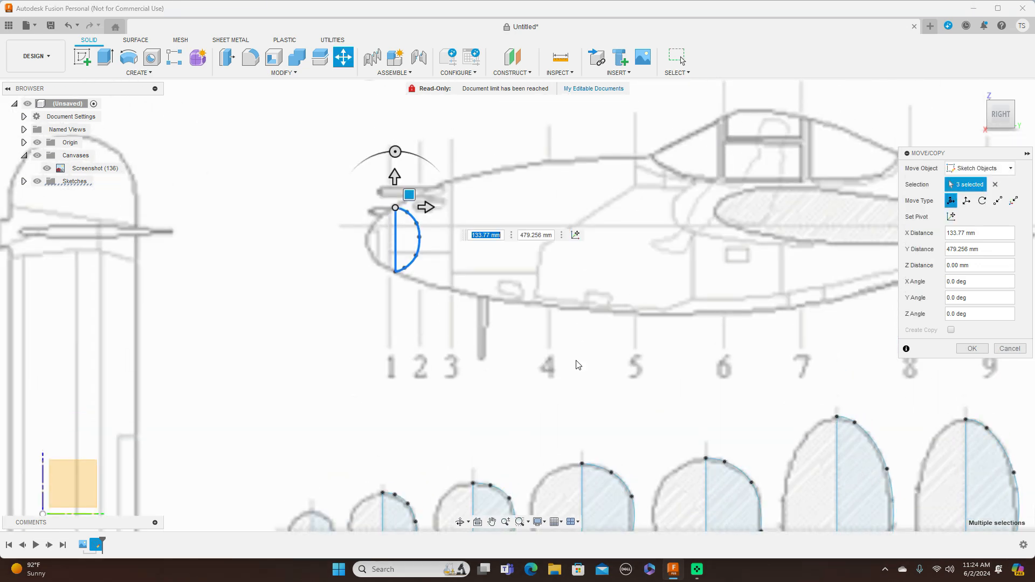
click(1002, 96)
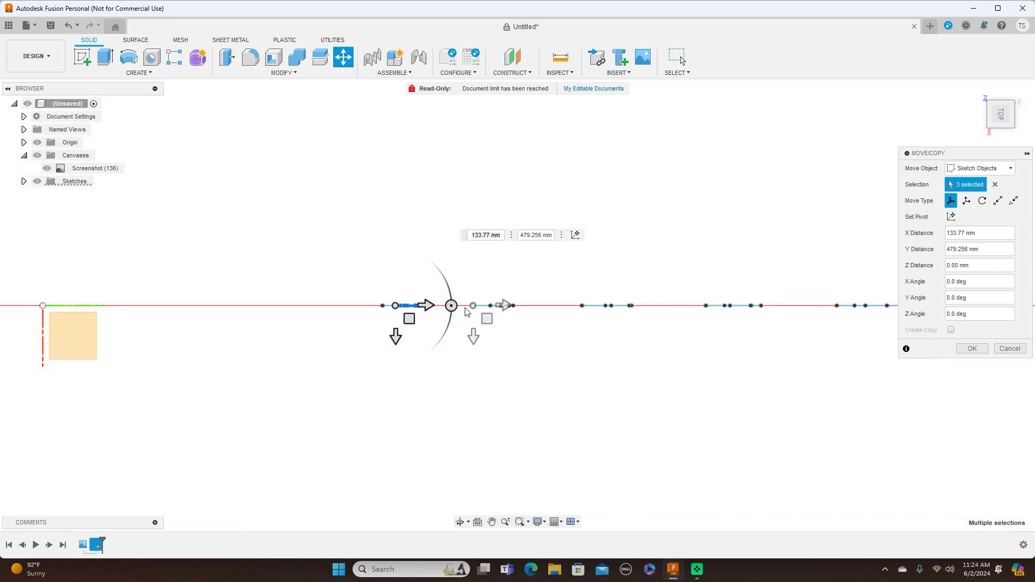
mouse_move(452, 307)
mouse_down()
mouse_move(432, 341)
mouse_move(391, 373)
mouse_up()
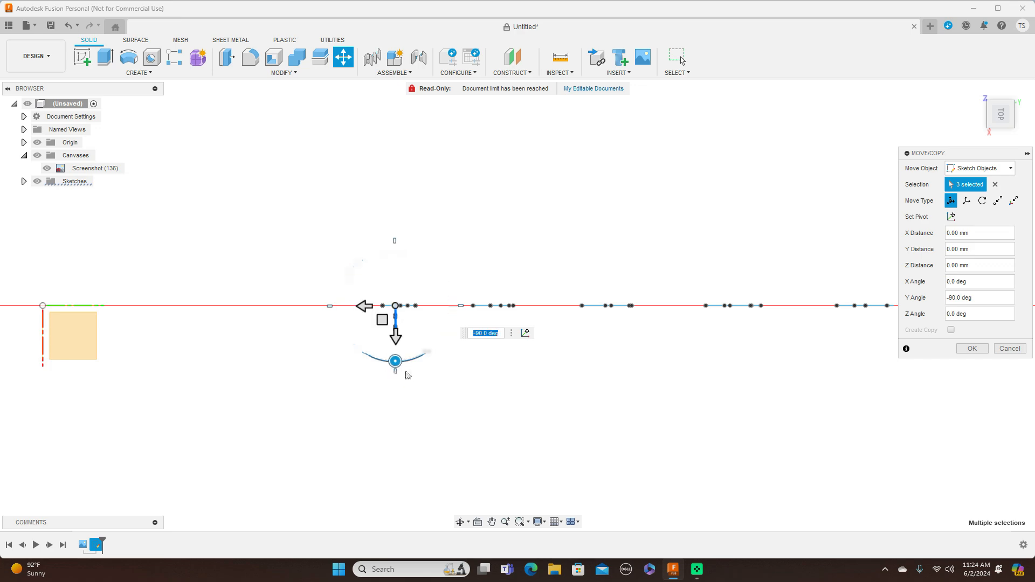
click(1001, 135)
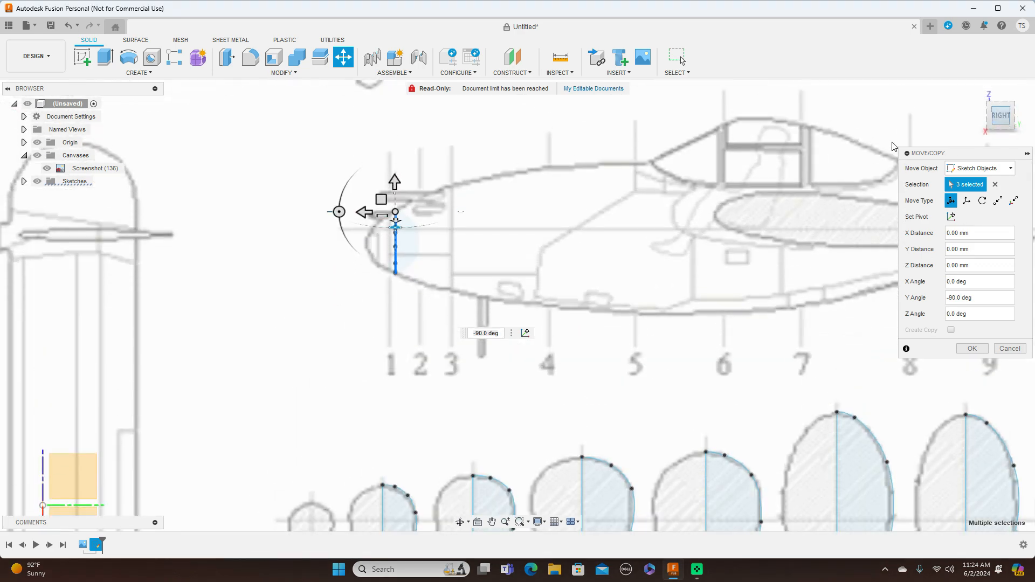
click(971, 349)
shift+middle_drag(517, 306, 544, 304)
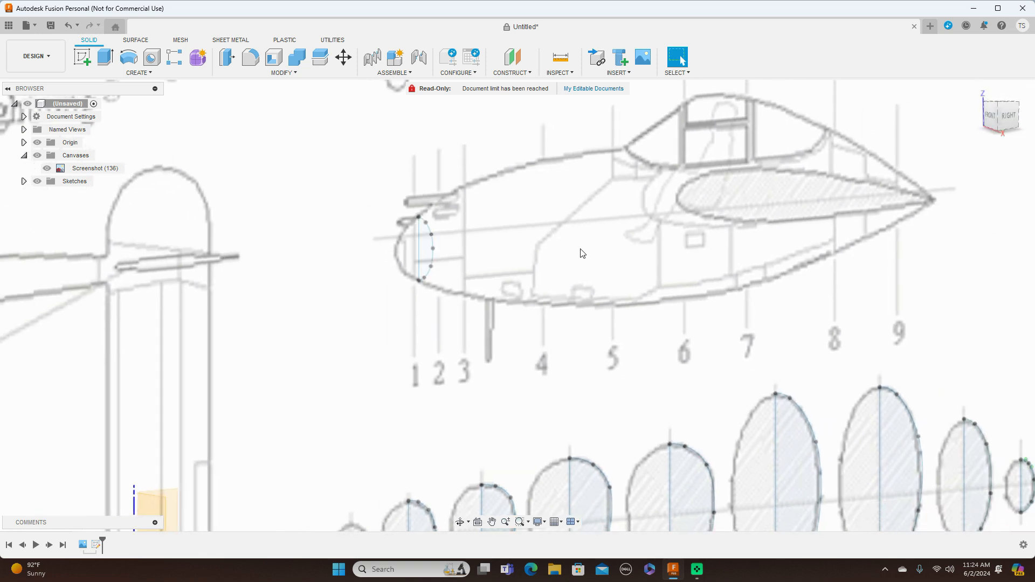
click(1007, 115)
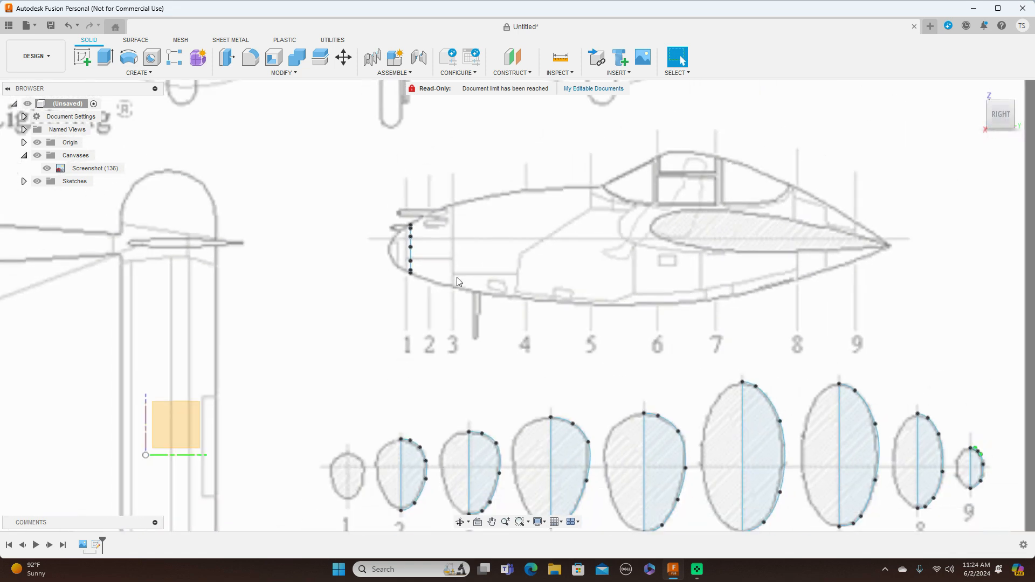
middle_drag(464, 282, 486, 249)
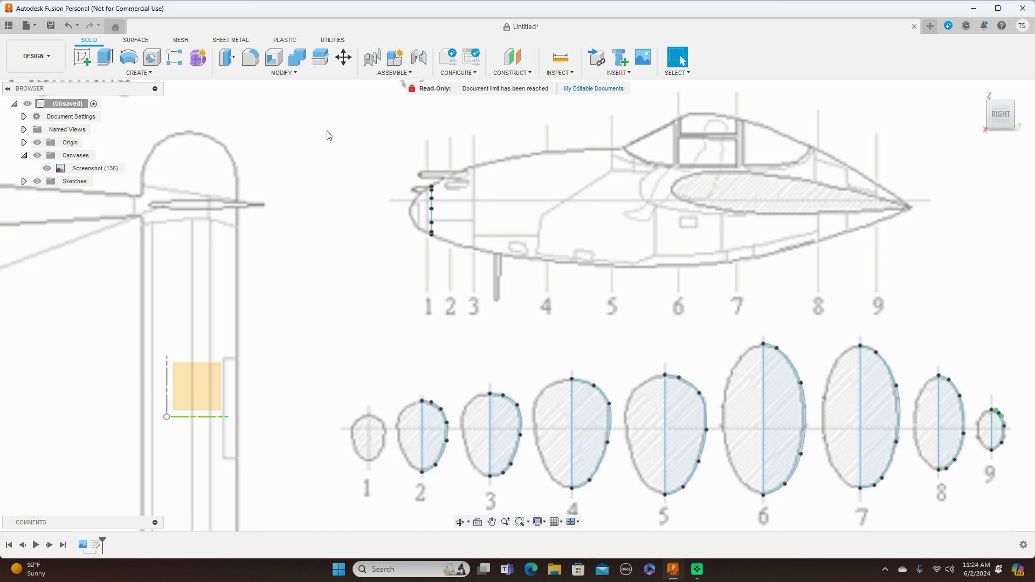
Move cross-section 2's top point, spline and centreline to station 2 in the fuselage side view, about 69 mm in X and 480 mm in Y.
click(343, 56)
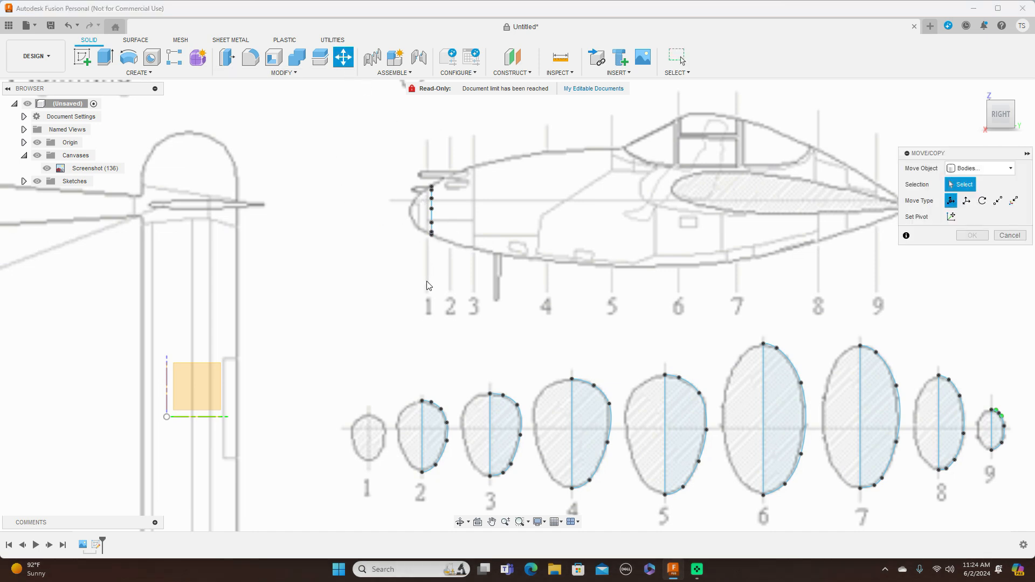
click(981, 166)
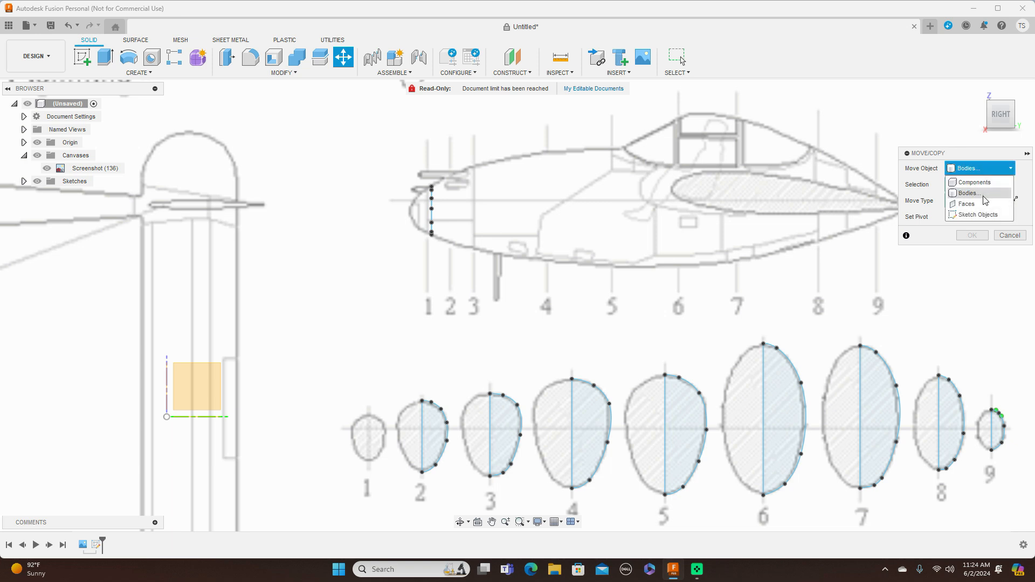
click(979, 214)
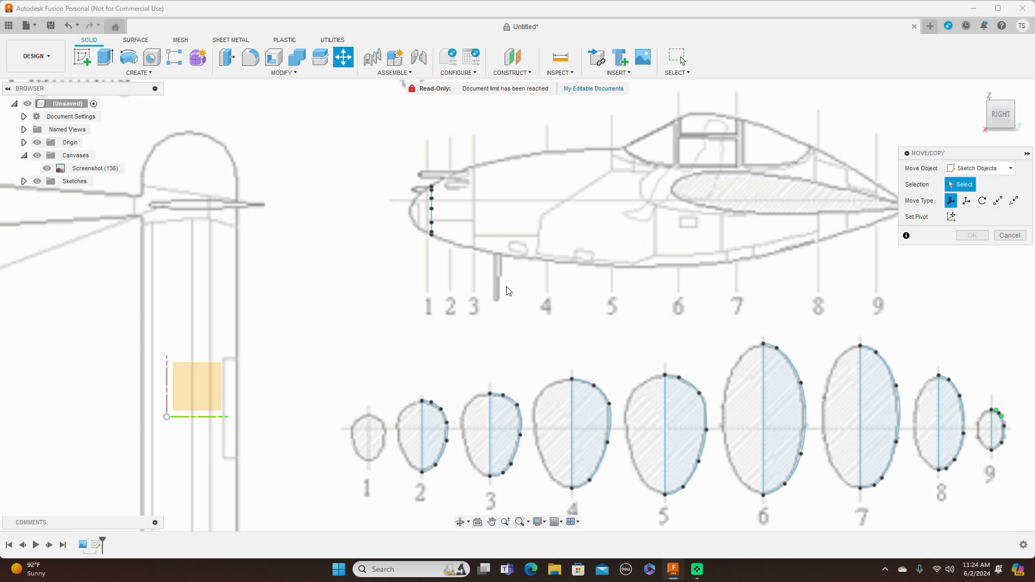
scroll(506, 291, up, 4)
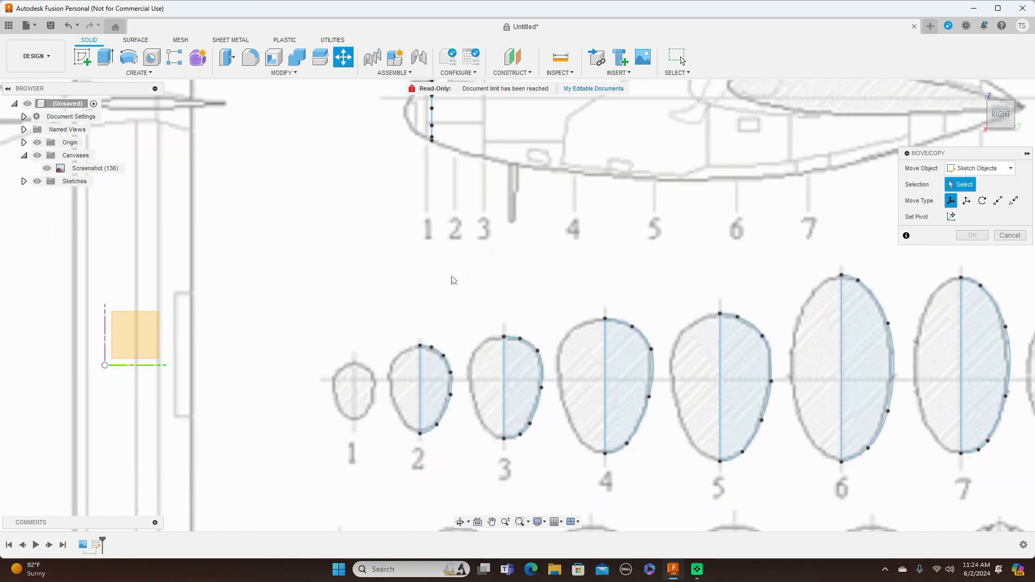
click(421, 345)
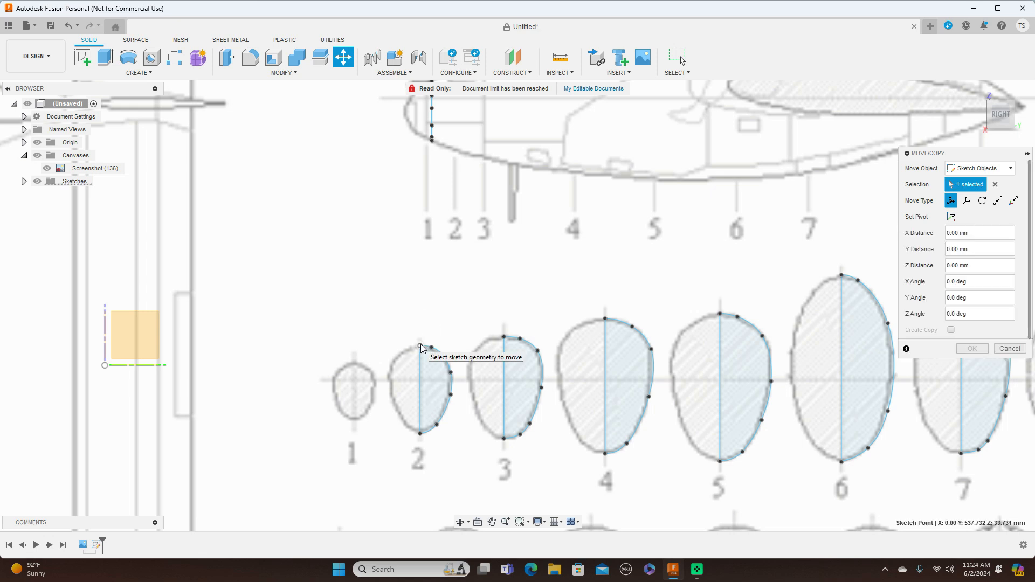
click(450, 364)
click(420, 409)
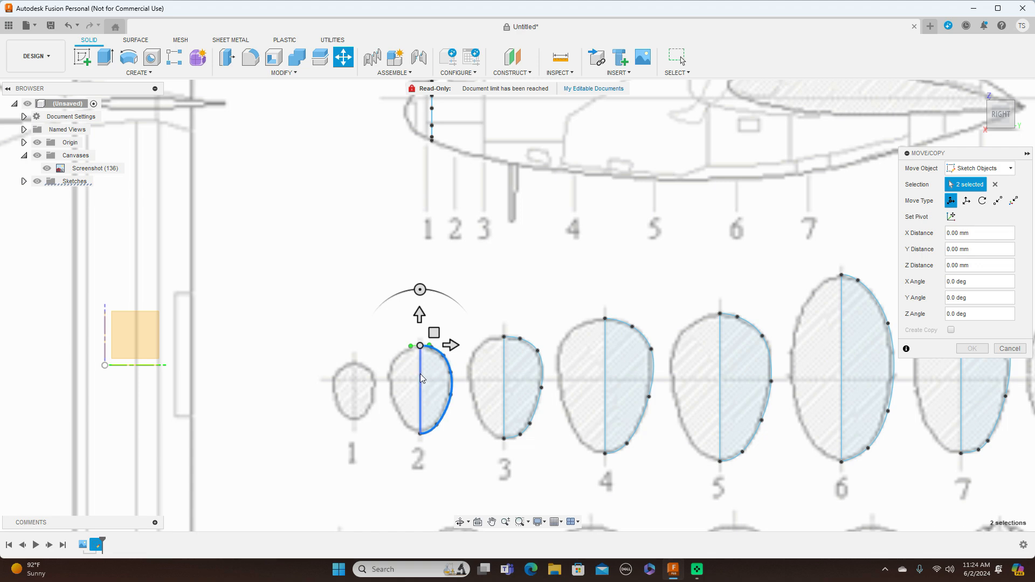
scroll(567, 296, down, 3)
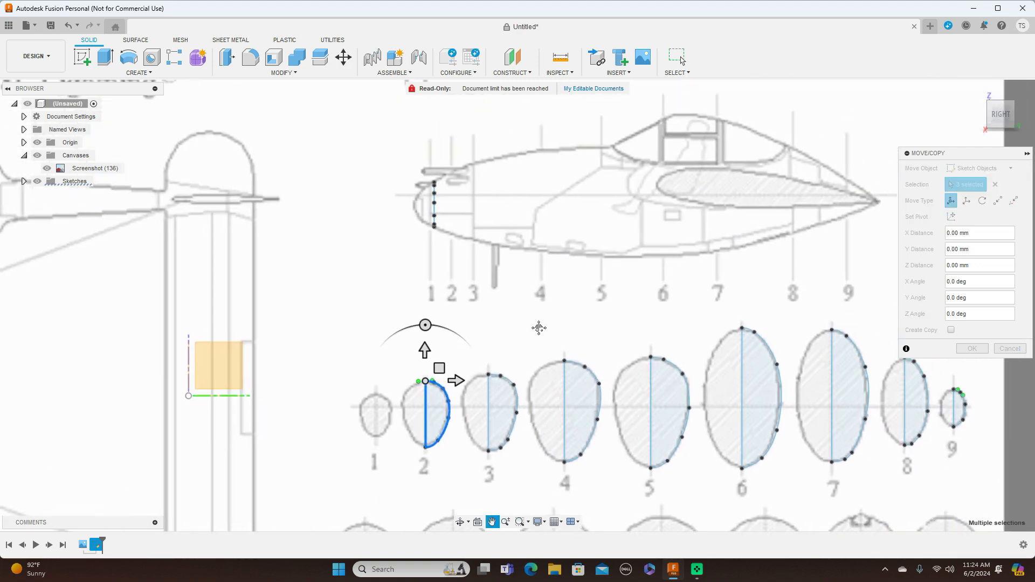
drag(437, 372, 469, 160)
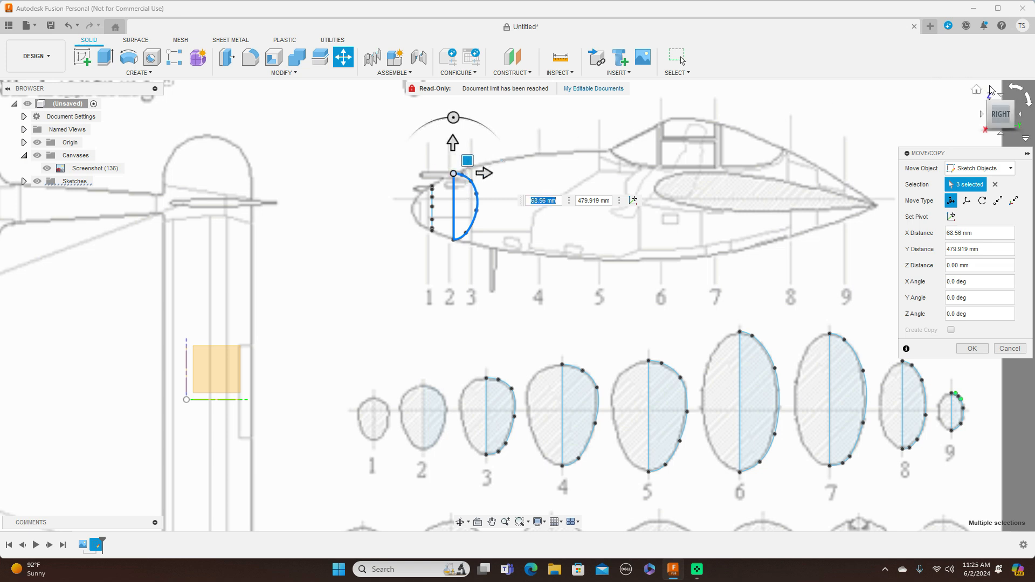
Rotate the moved cross-section 2 profile by -90 degrees about Y, perpendicular to the side view, and apply the move.
click(1000, 97)
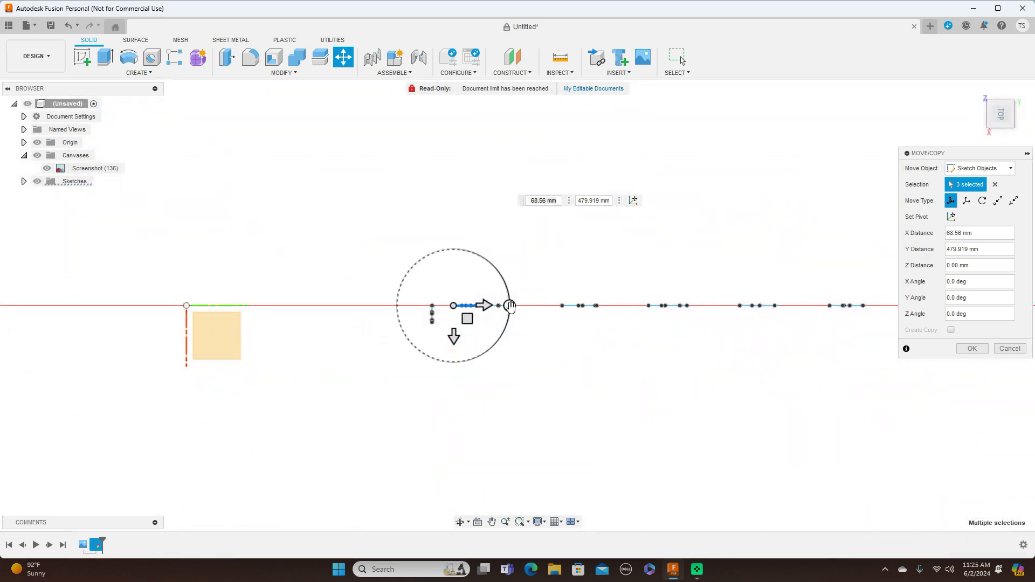
mouse_move(509, 306)
mouse_down()
mouse_move(495, 338)
mouse_move(453, 365)
mouse_up()
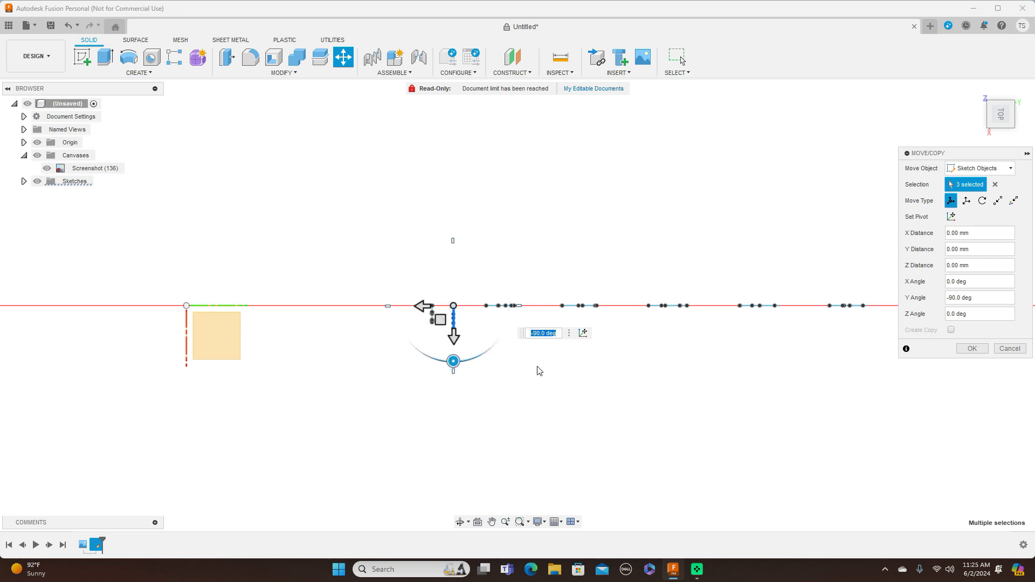
click(971, 349)
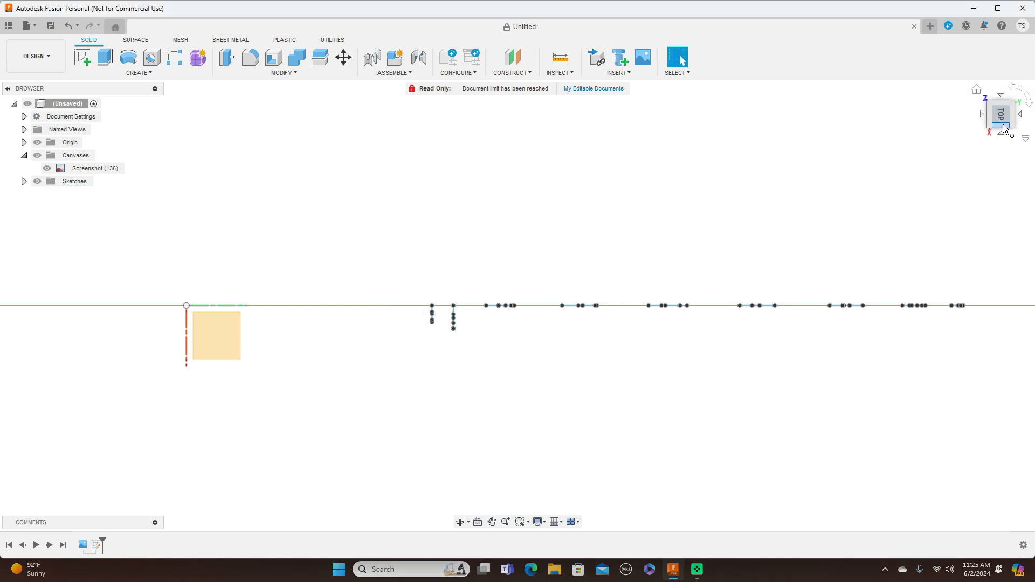
Move cross-section 3's top point, spline and centreline to station 3 in the fuselage side view, about -30 mm in X and 480 mm in Y.
drag(1006, 120, 1018, 91)
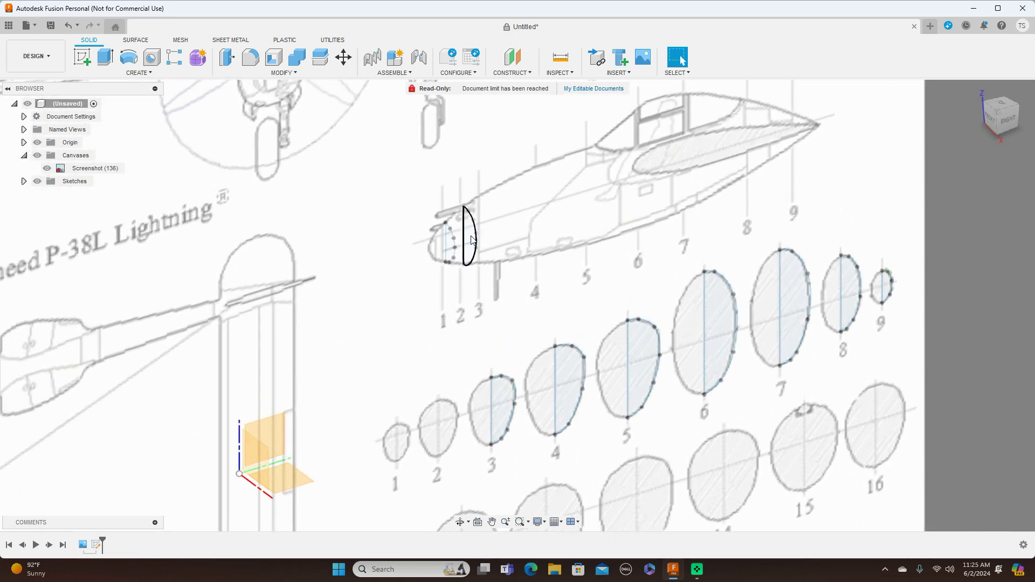
click(1005, 118)
scroll(672, 242, down, 3)
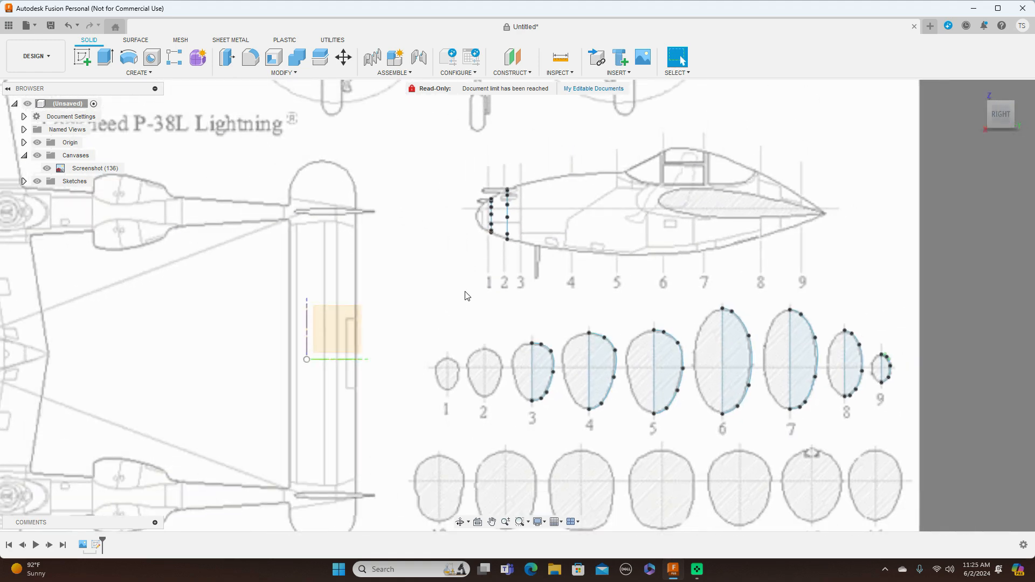
click(345, 59)
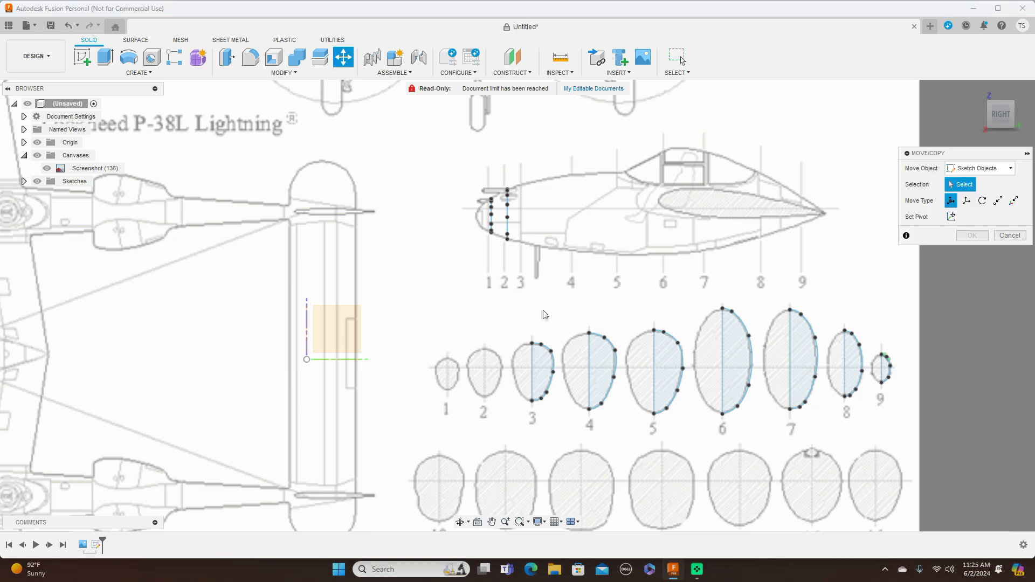
click(533, 343)
scroll(534, 343, up, 3)
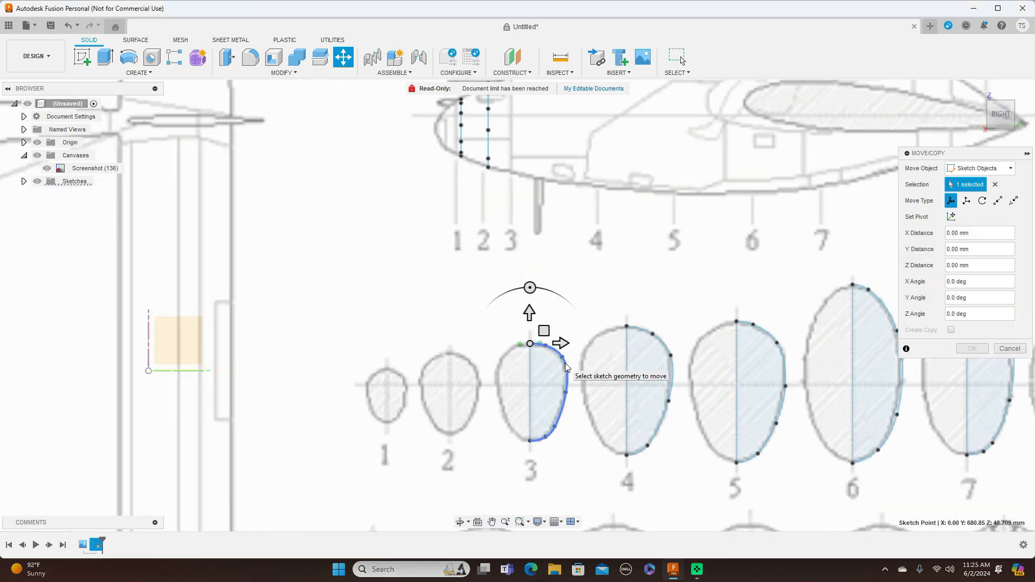
click(530, 371)
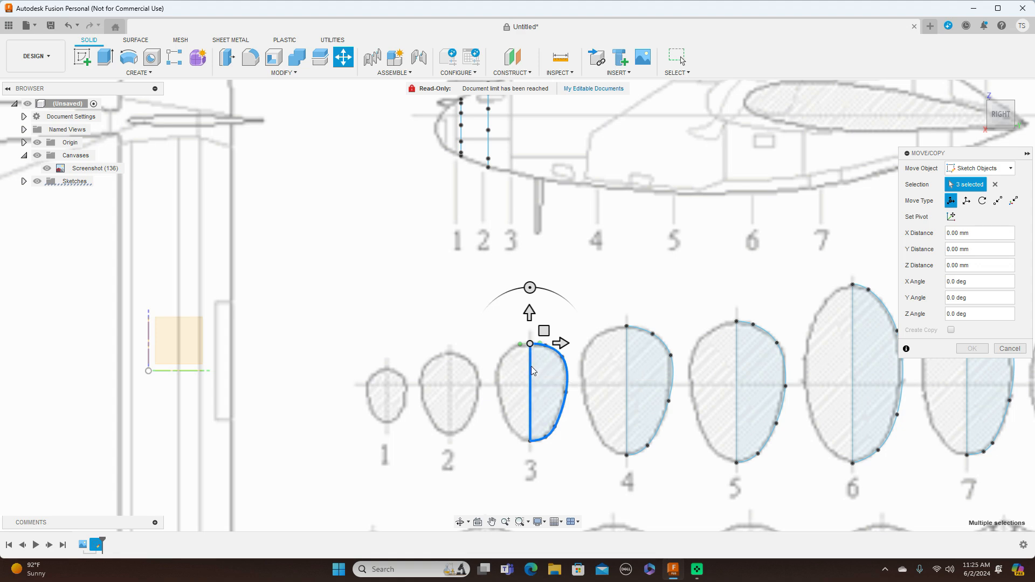
scroll(660, 351, down, 3)
middle_drag(710, 186, 631, 249)
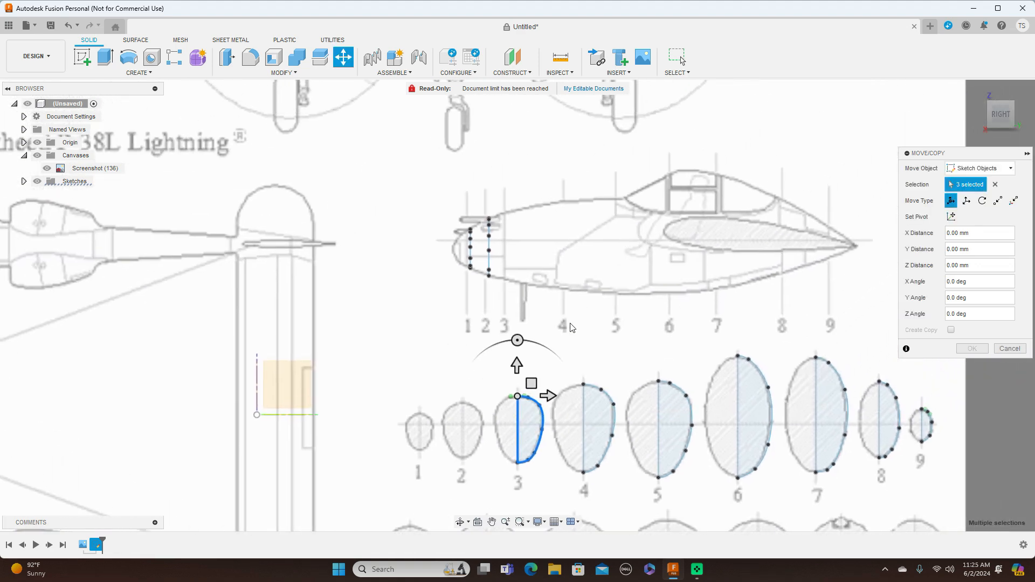
drag(531, 383, 520, 199)
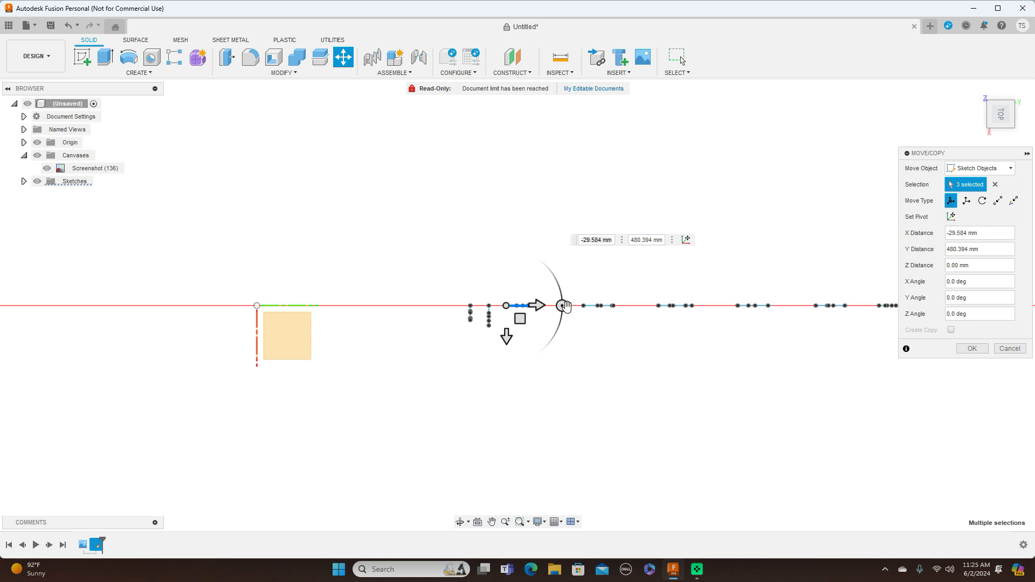
Rotate the moved cross-section 3 profile by -90 degrees about Y, perpendicular to the side view, and apply the move.
drag(563, 305, 505, 362)
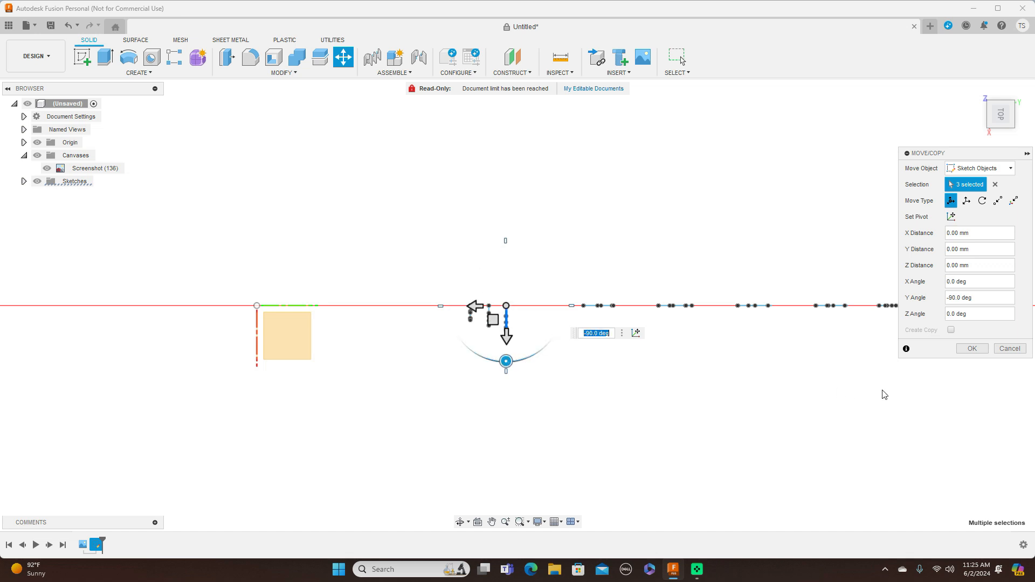
click(971, 349)
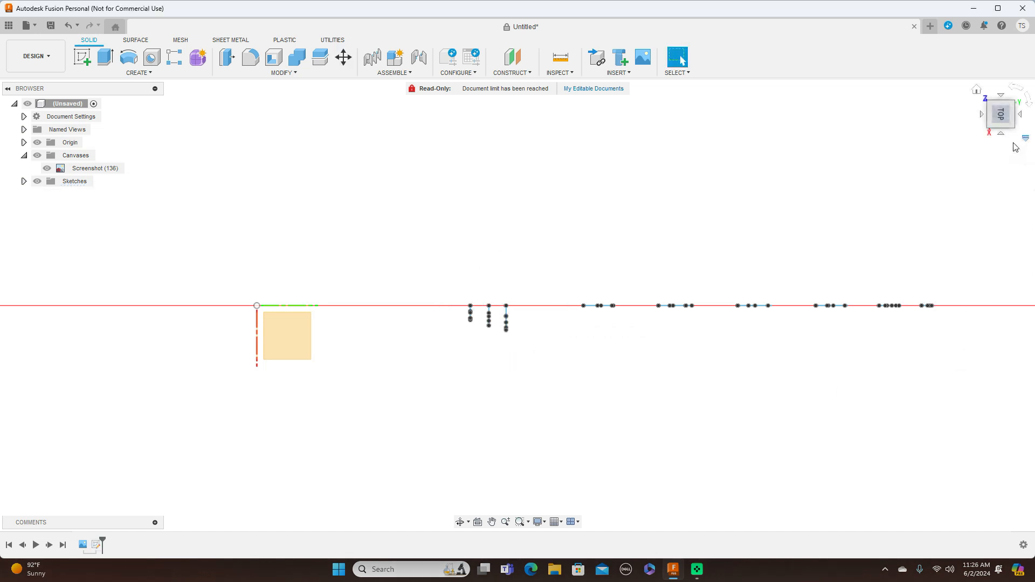
Return to the right-side view of the blueprint and start another Move/Copy of sketch objects.
click(1005, 128)
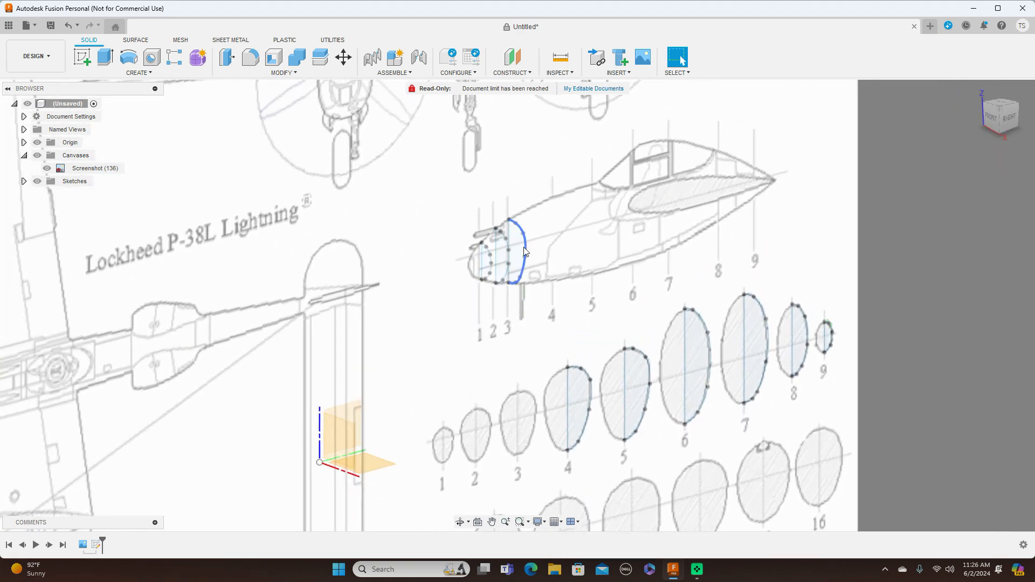
click(1010, 124)
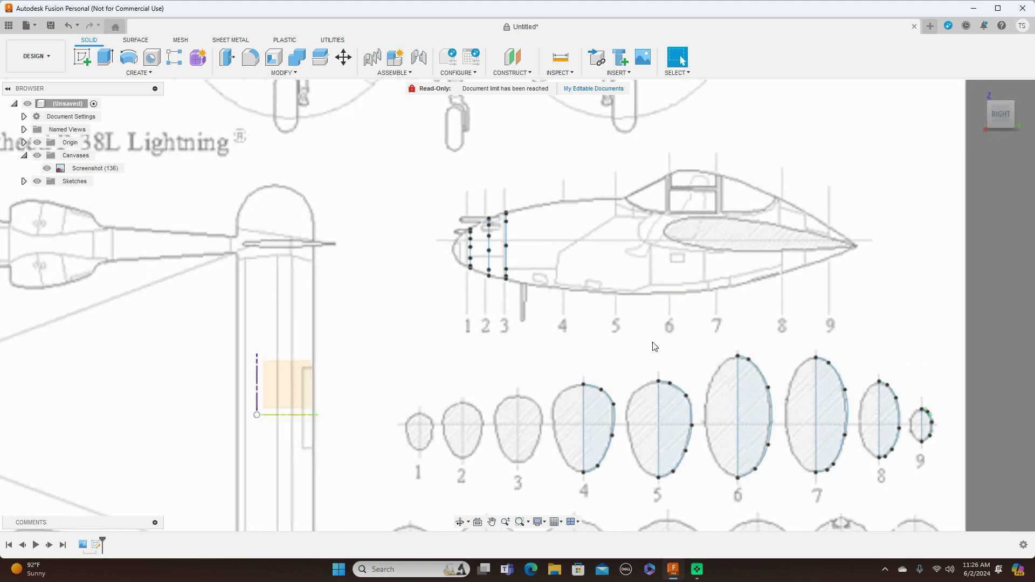
scroll(654, 346, down, 4)
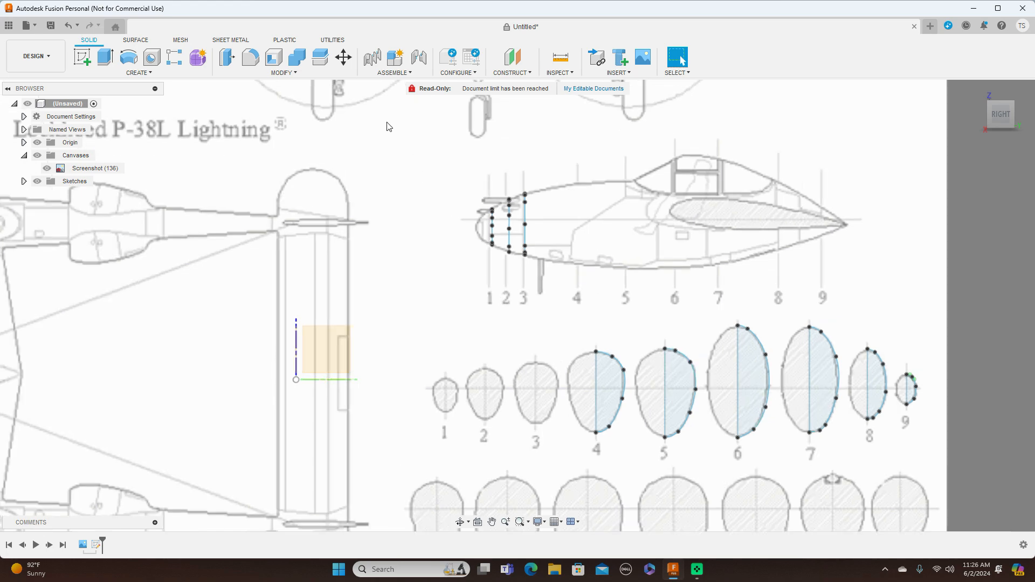
click(345, 58)
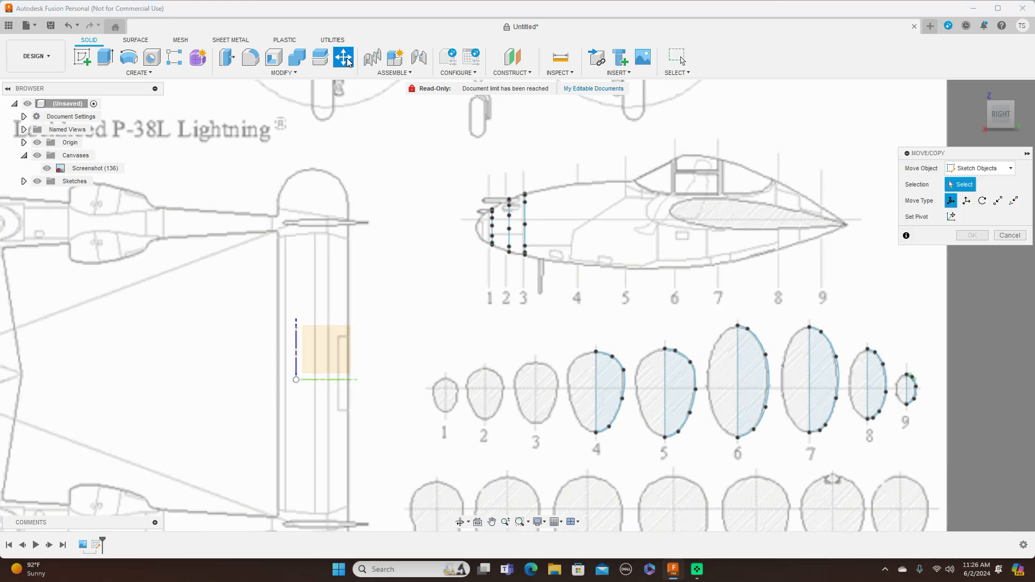
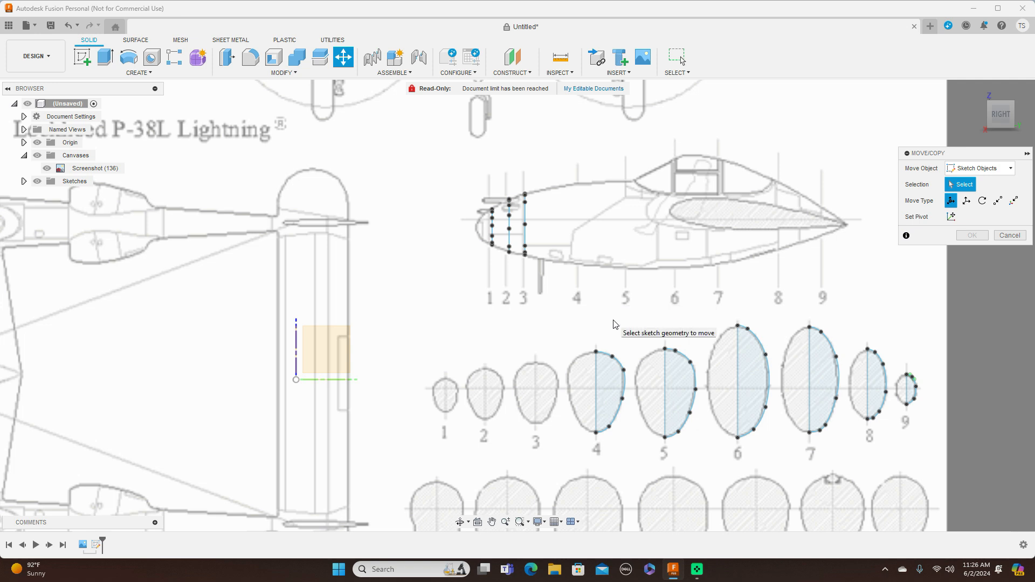
Move cross-section 4's top point, spline and centreline to station 4 in the fuselage side view, about -44 mm in X and 479 mm in Y.
click(606, 355)
click(608, 367)
click(599, 373)
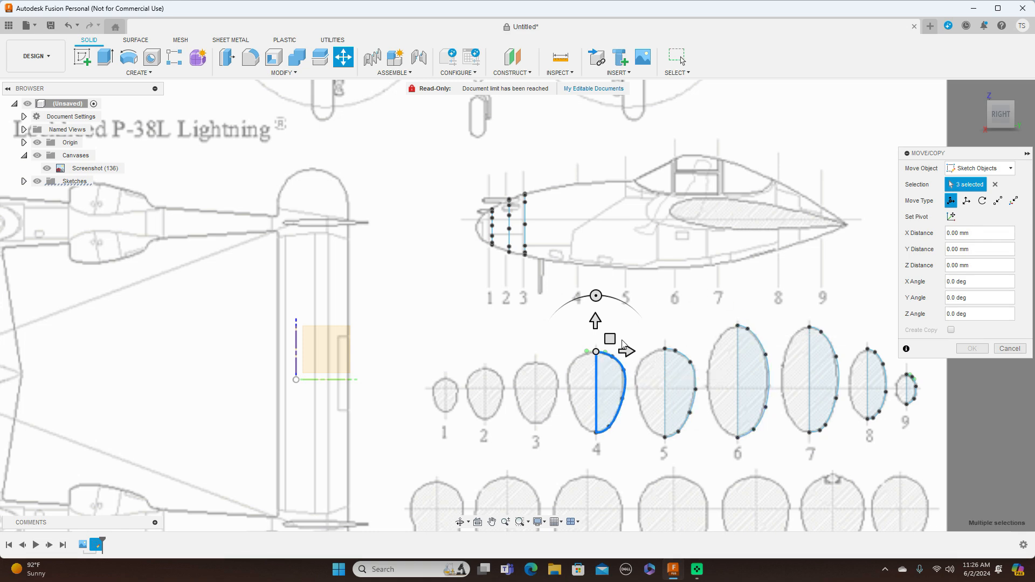
mouse_move(610, 339)
mouse_down()
mouse_move(604, 189)
mouse_move(594, 172)
mouse_up()
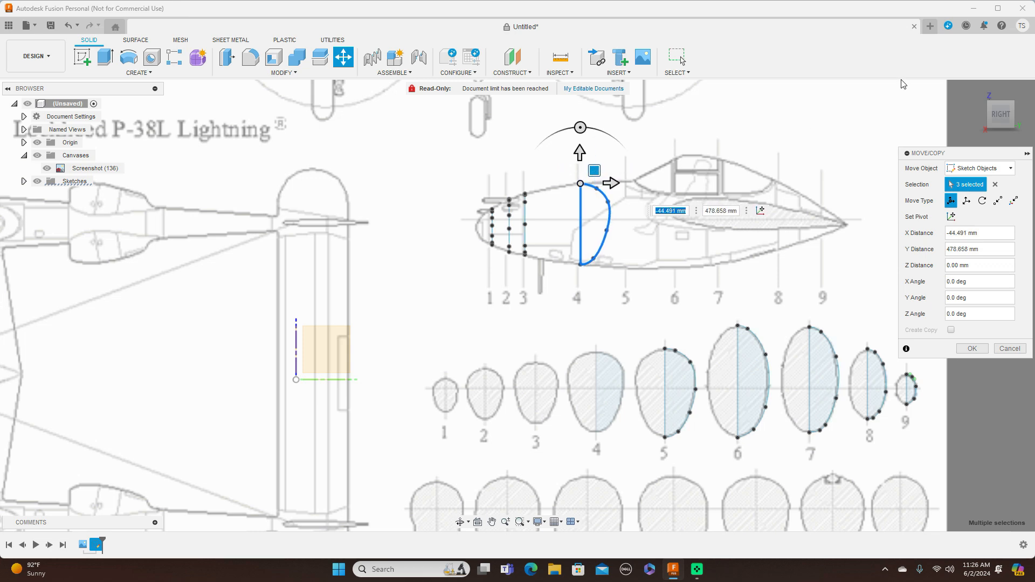
Rotate the moved cross-section 4 profile a quarter turn about Y, perpendicular to the side view, and apply the move.
click(1001, 95)
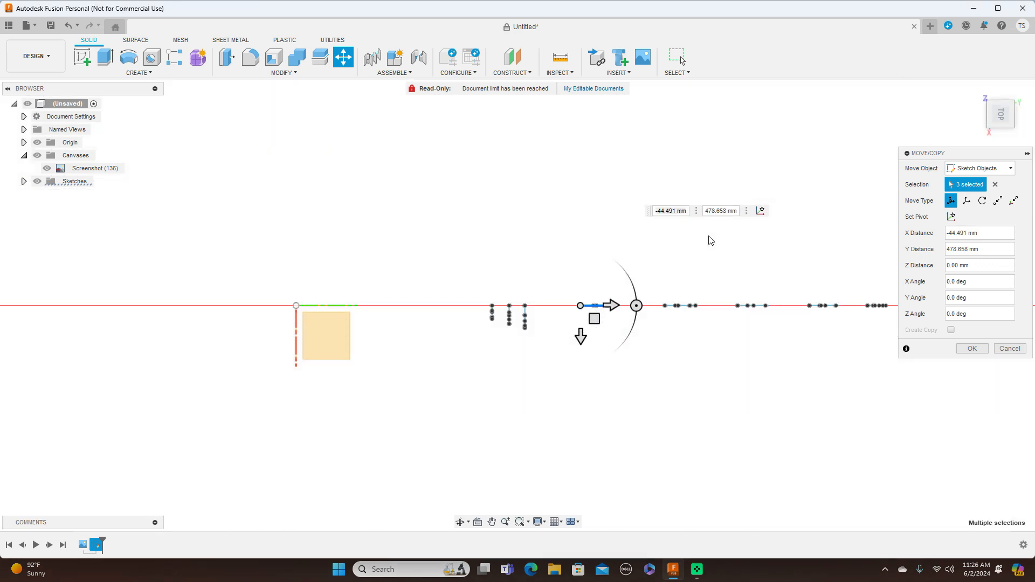
click(636, 307)
drag(636, 307, 578, 366)
click(964, 350)
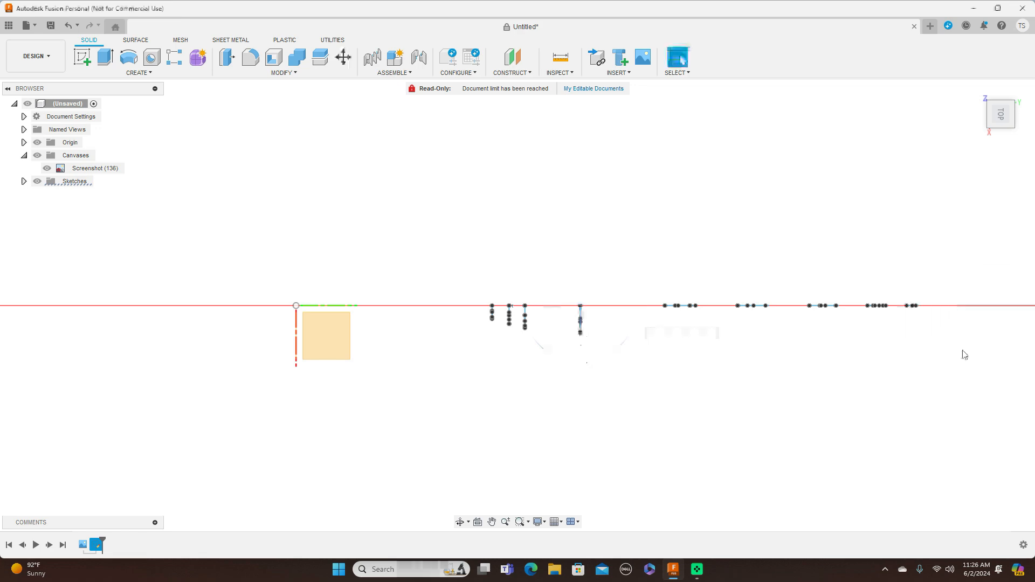
Move cross-section 5's top point, spline and centreline to station 5 in the fuselage side view, about -91 mm in X and 477 mm in Y.
mouse_move(999, 120)
mouse_down()
mouse_move(1005, 90)
mouse_move(1015, 95)
mouse_up()
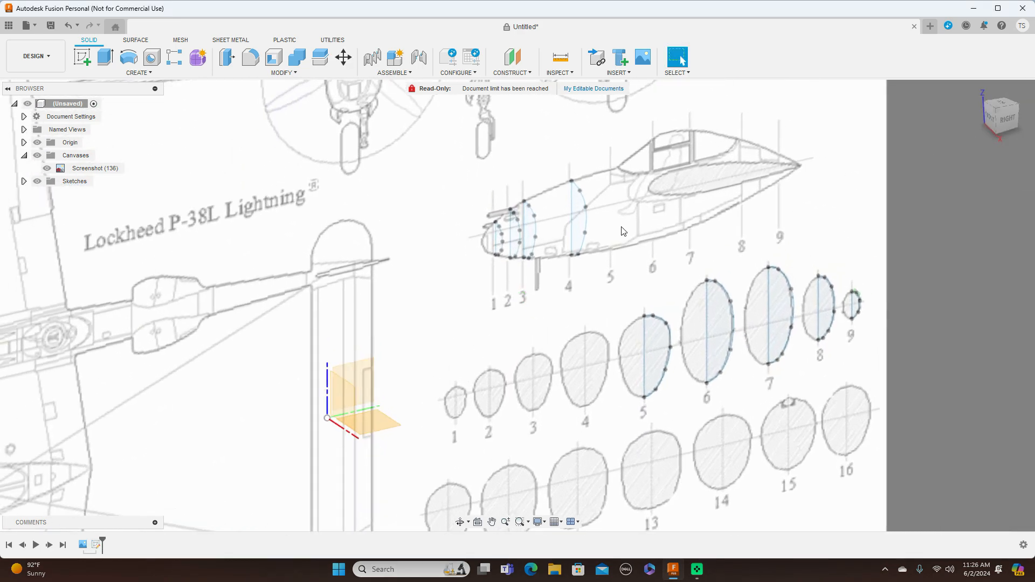
click(1006, 119)
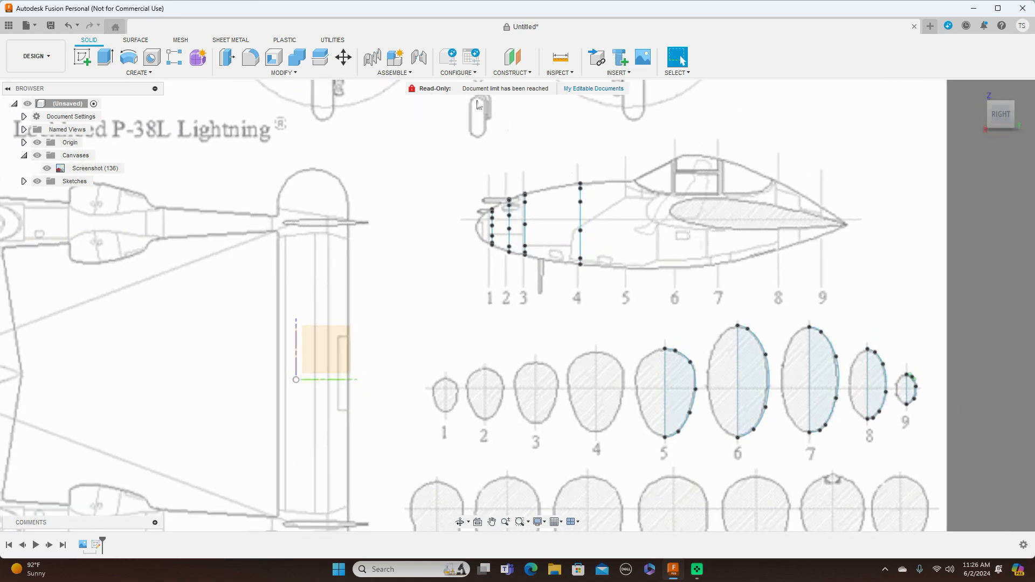
click(344, 56)
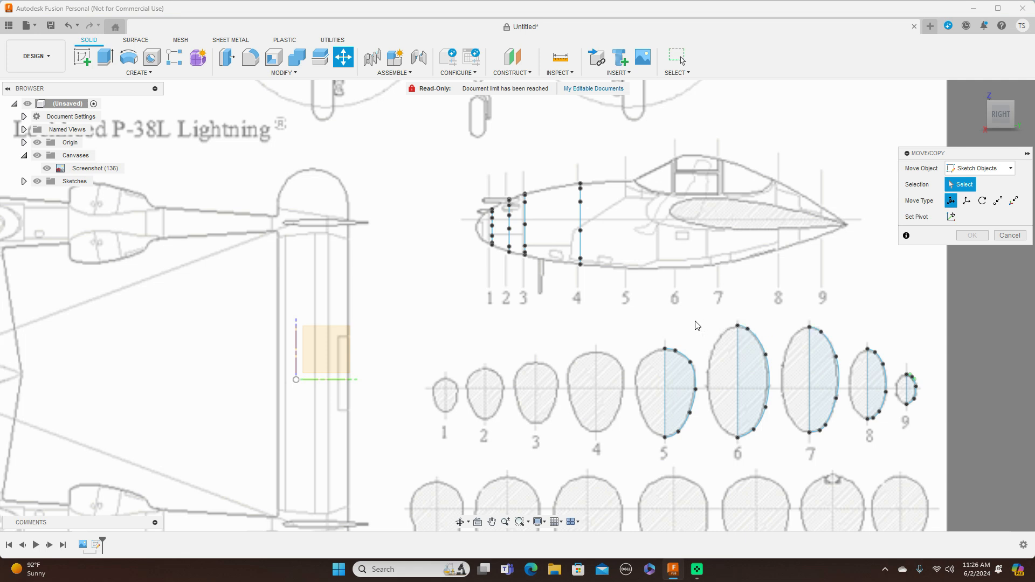
click(666, 349)
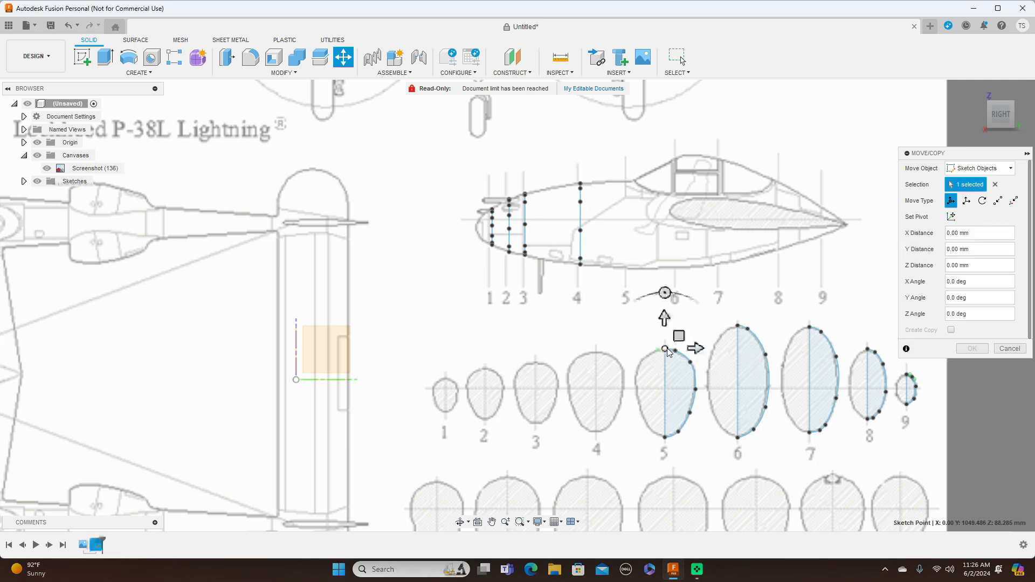
click(692, 367)
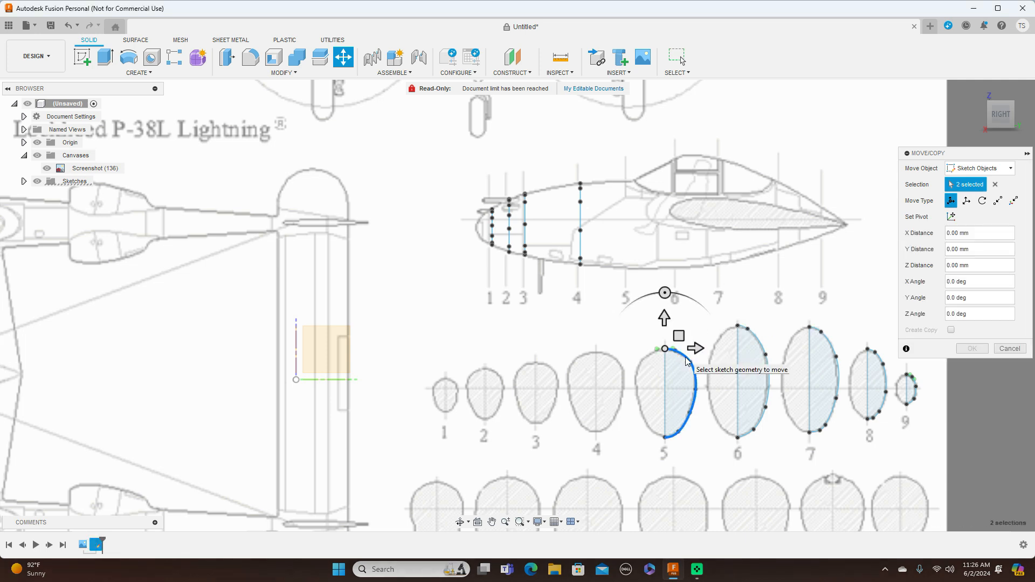
click(666, 372)
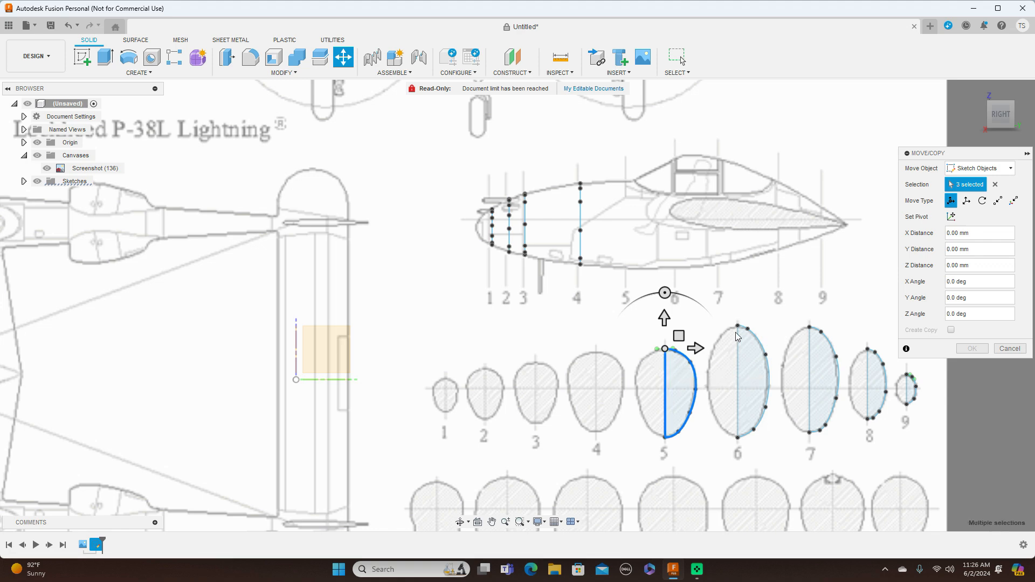
drag(679, 335, 643, 166)
drag(643, 166, 647, 167)
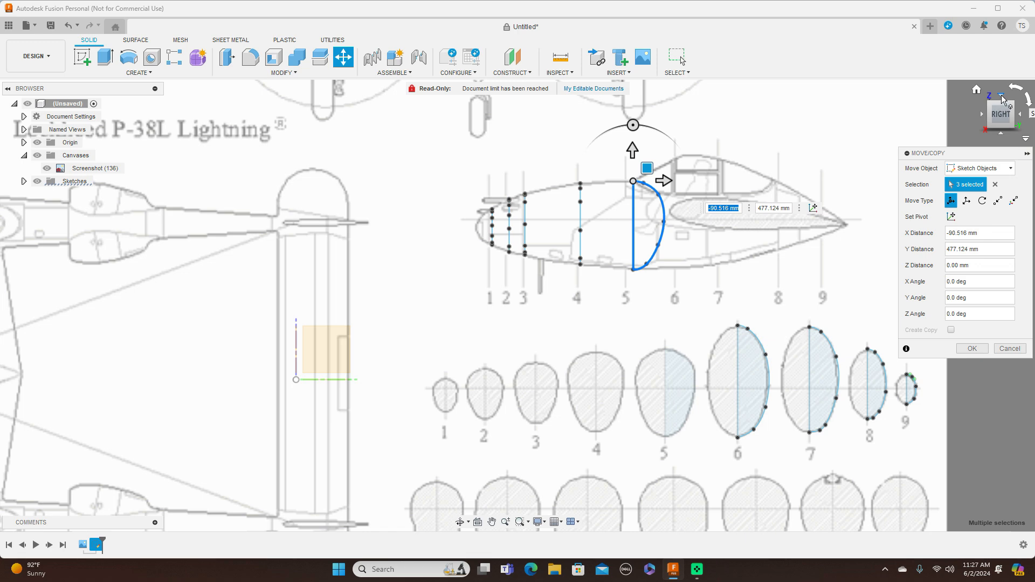
Rotate the moved cross-section 5 profile by -90 degrees about Y, perpendicular to the side view, and apply the move.
click(1002, 97)
drag(691, 306, 632, 361)
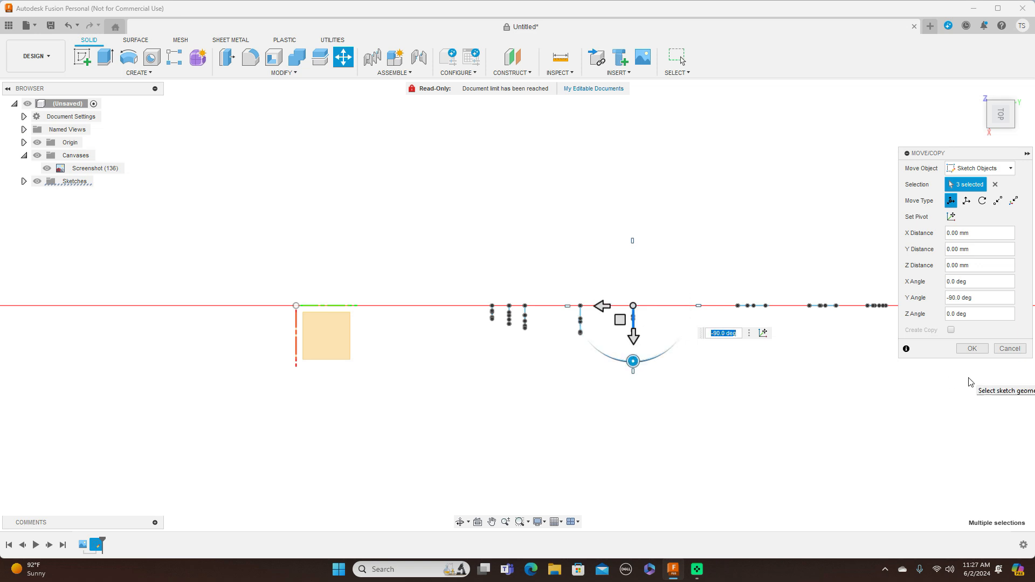
click(972, 349)
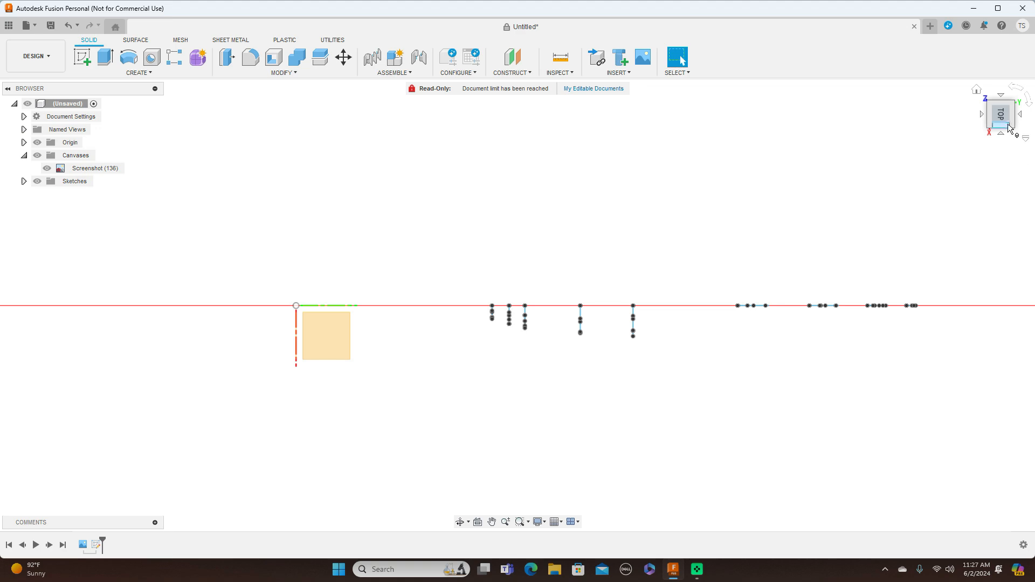
Move cross-section 6's top point, spline and centreline to station 6 in the fuselage side view, about -163 mm in X and 479 mm in Y.
drag(1008, 118, 1027, 85)
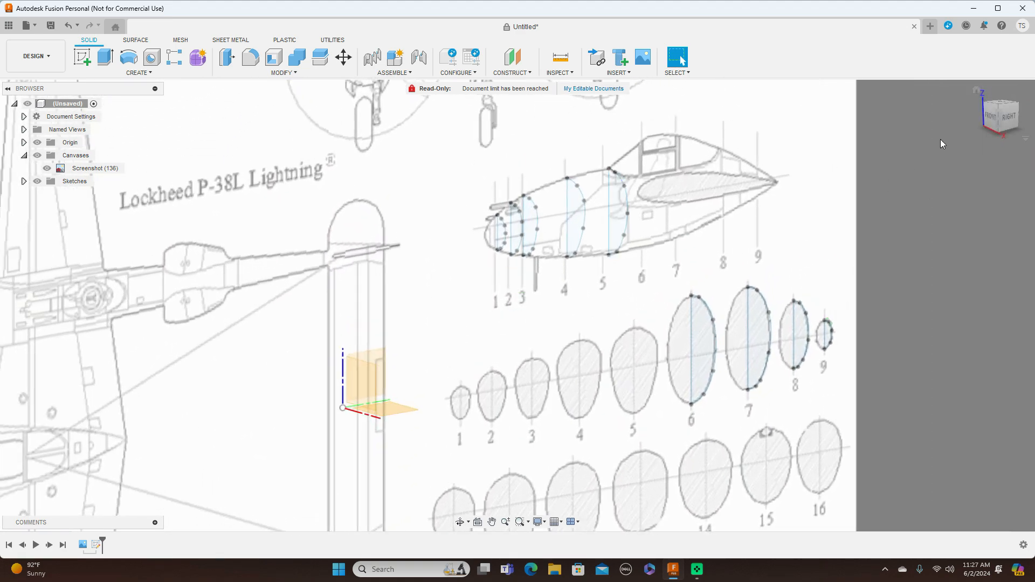
click(1006, 117)
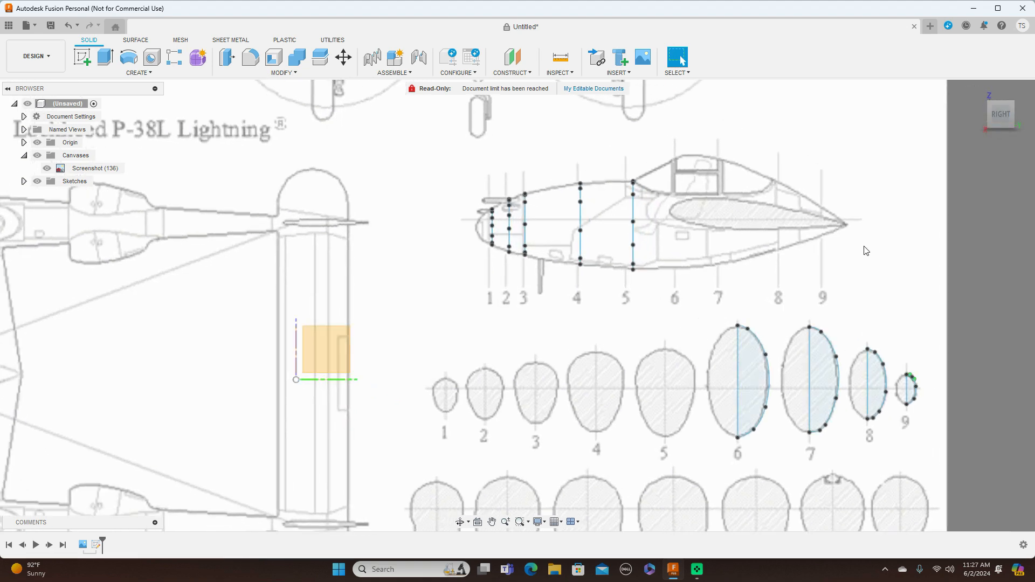
scroll(863, 248, down, 3)
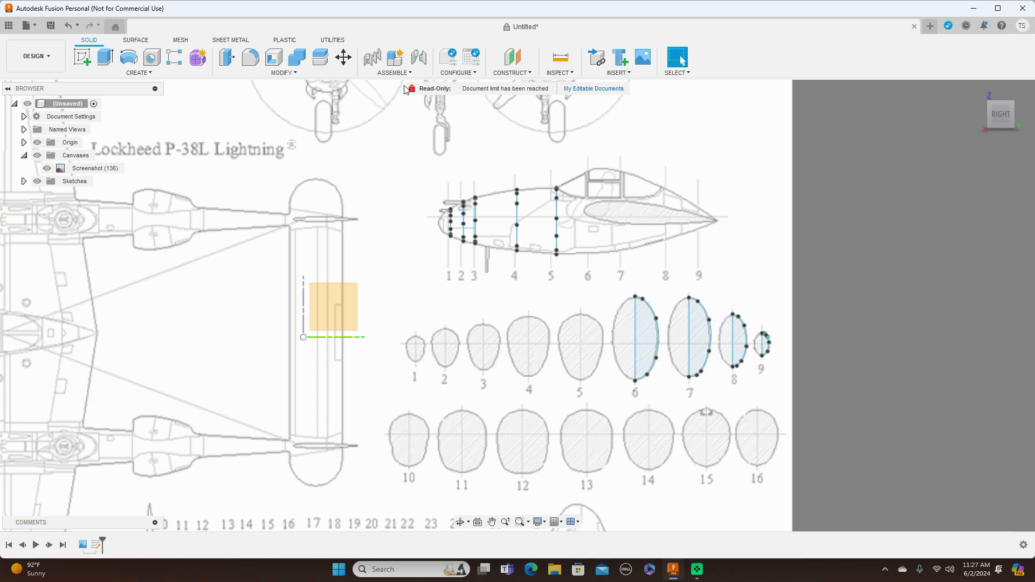
click(343, 56)
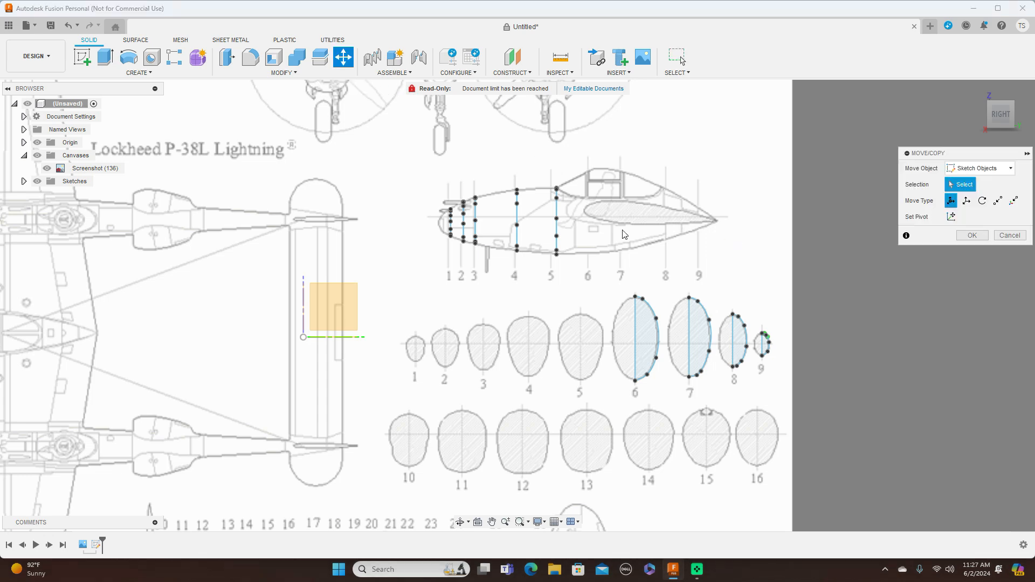
click(636, 299)
scroll(636, 300, up, 2)
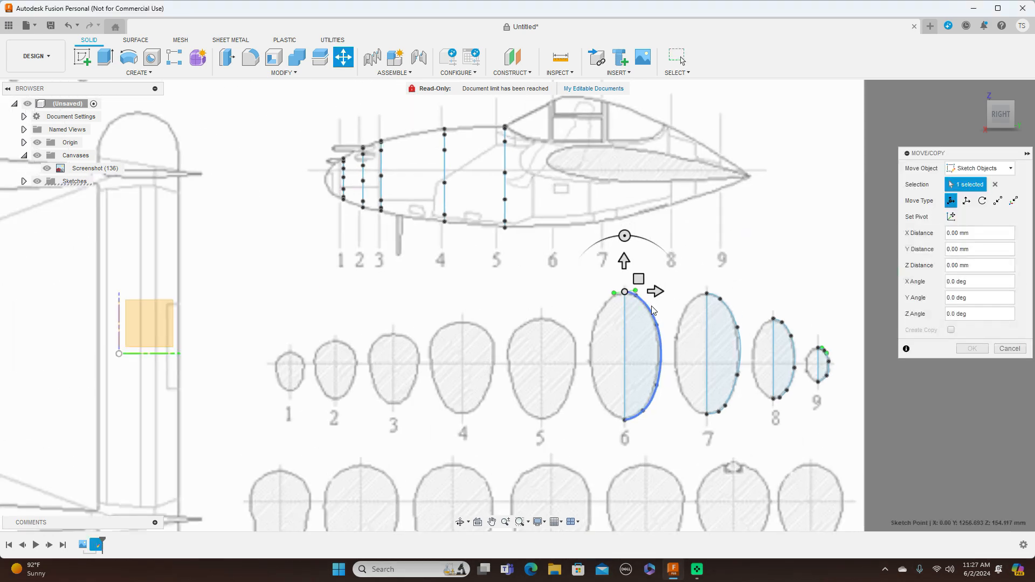
click(649, 307)
click(626, 319)
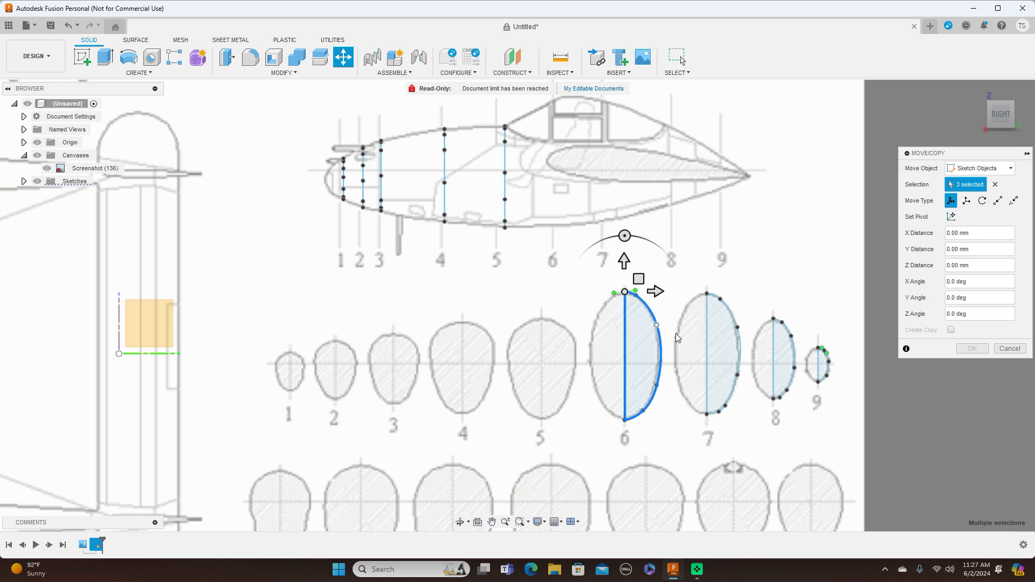
scroll(682, 333, down, 3)
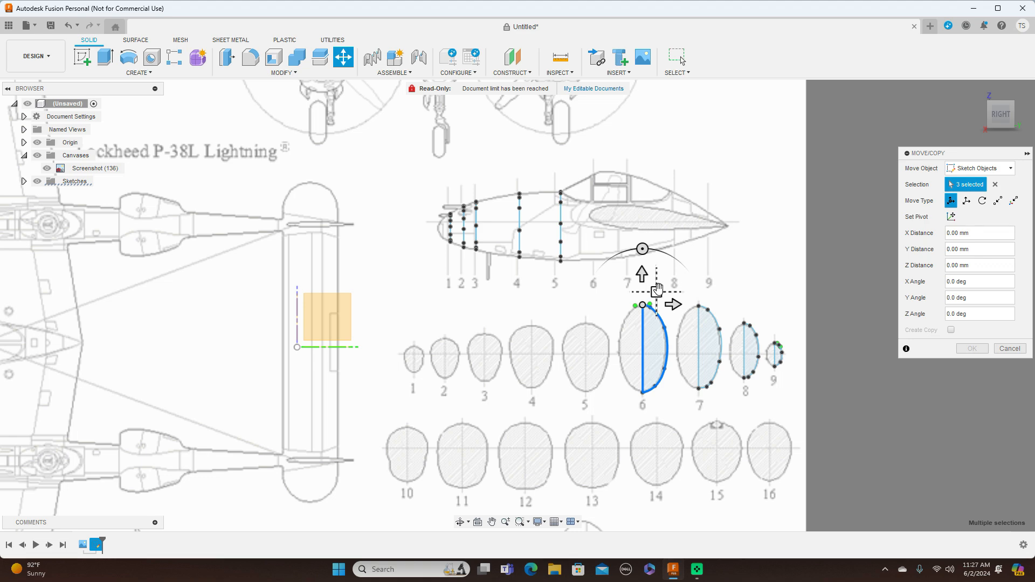
drag(657, 291, 612, 159)
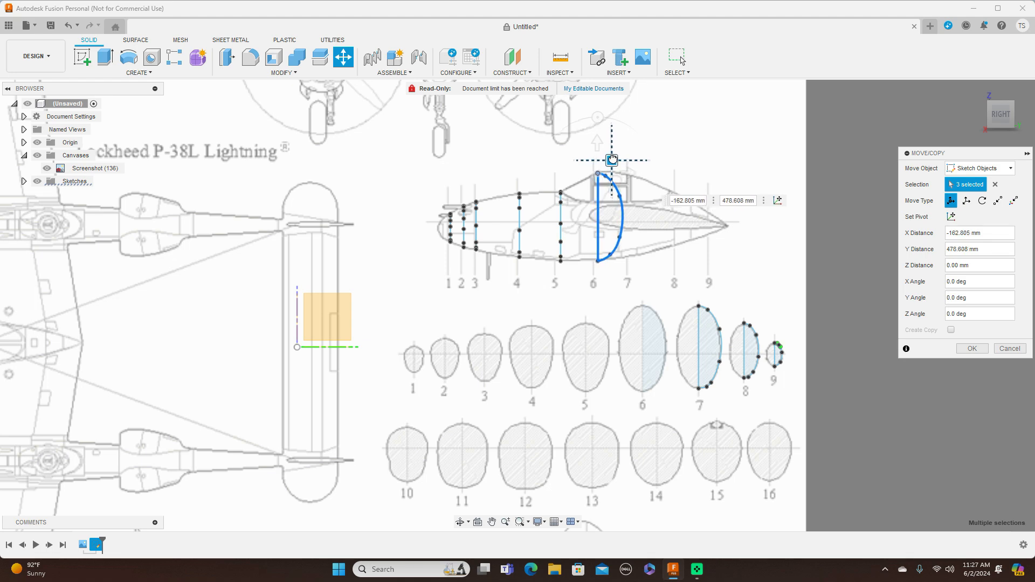
drag(612, 159, 613, 160)
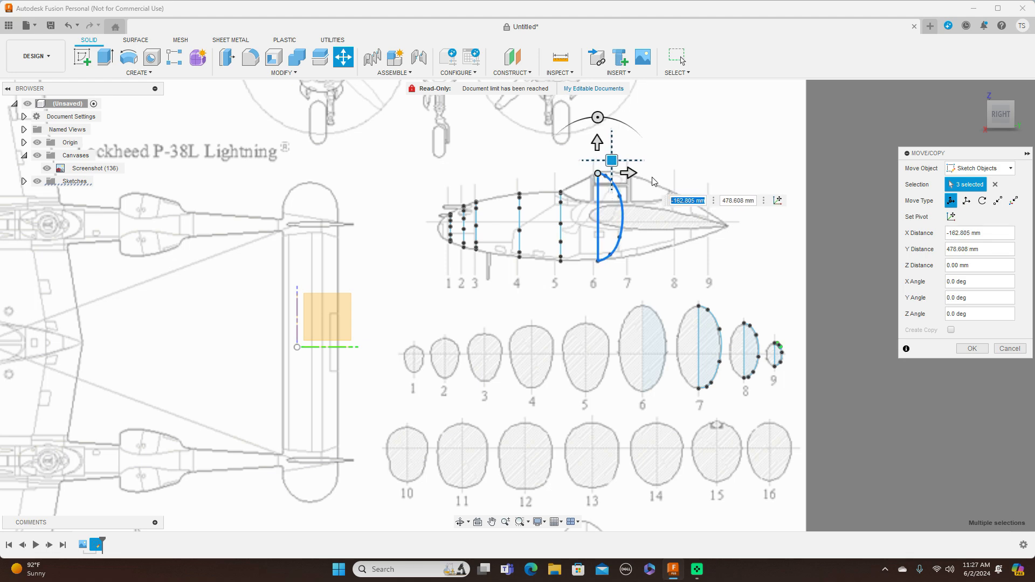
scroll(690, 196, up, 3)
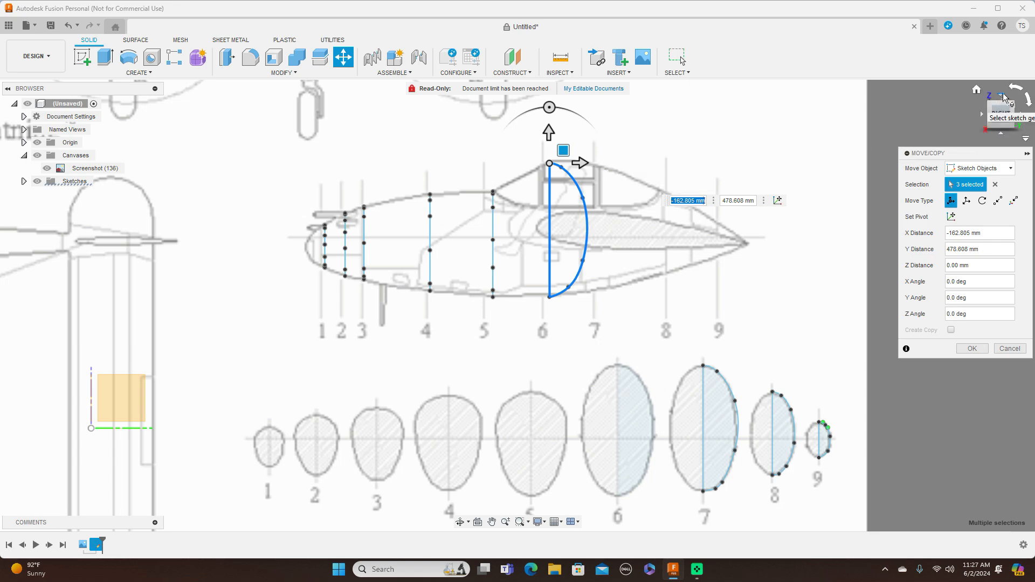
Rotate the moved cross-section 6 profile by -90 degrees about Y, perpendicular to the side view, and apply the move.
click(1000, 95)
drag(607, 305, 549, 361)
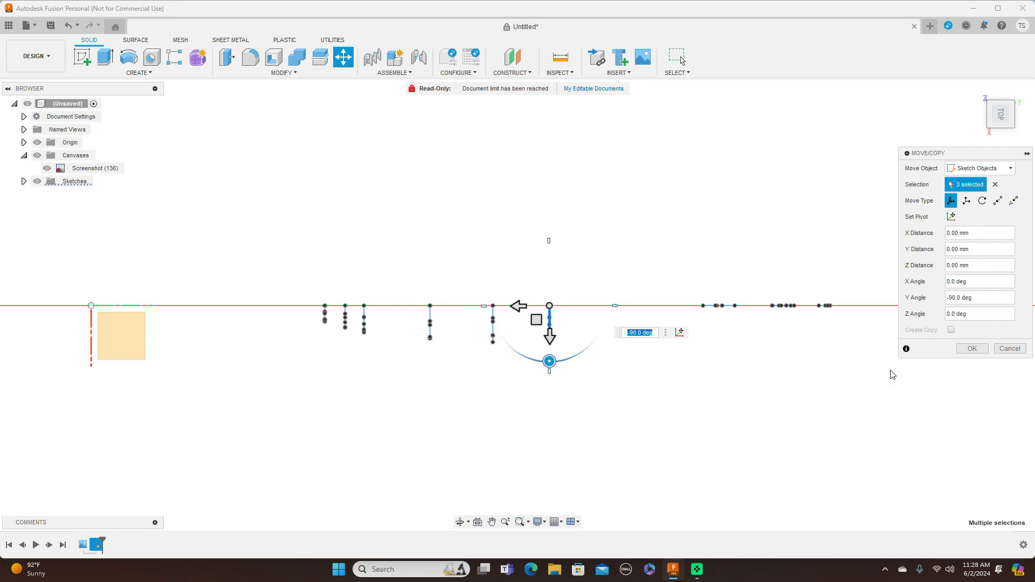
click(971, 349)
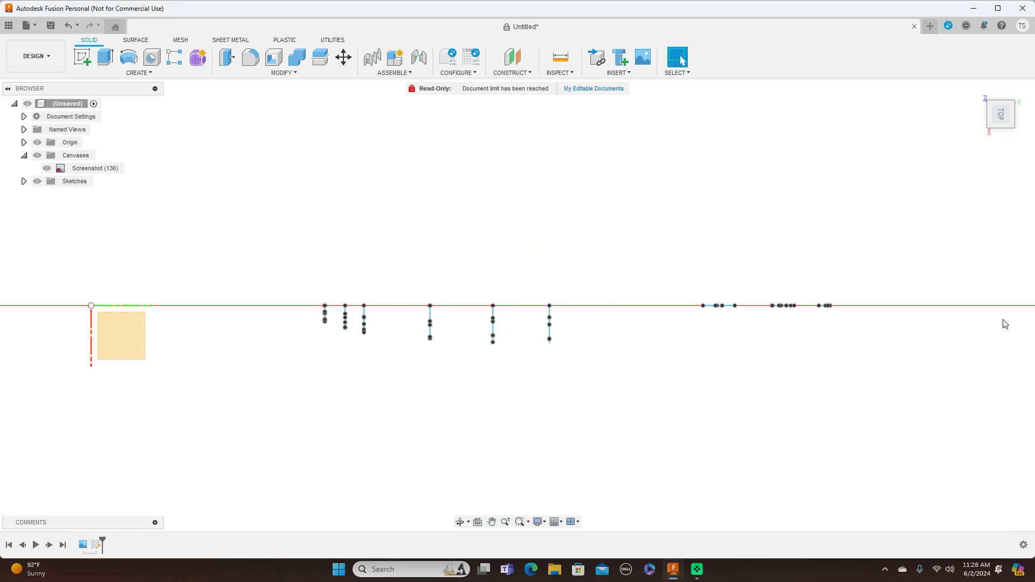
Move cross-section 7's top point, spline and centreline to station 7 in the fuselage side view, about -260 mm in X and 477 mm in Y.
drag(997, 126, 1005, 85)
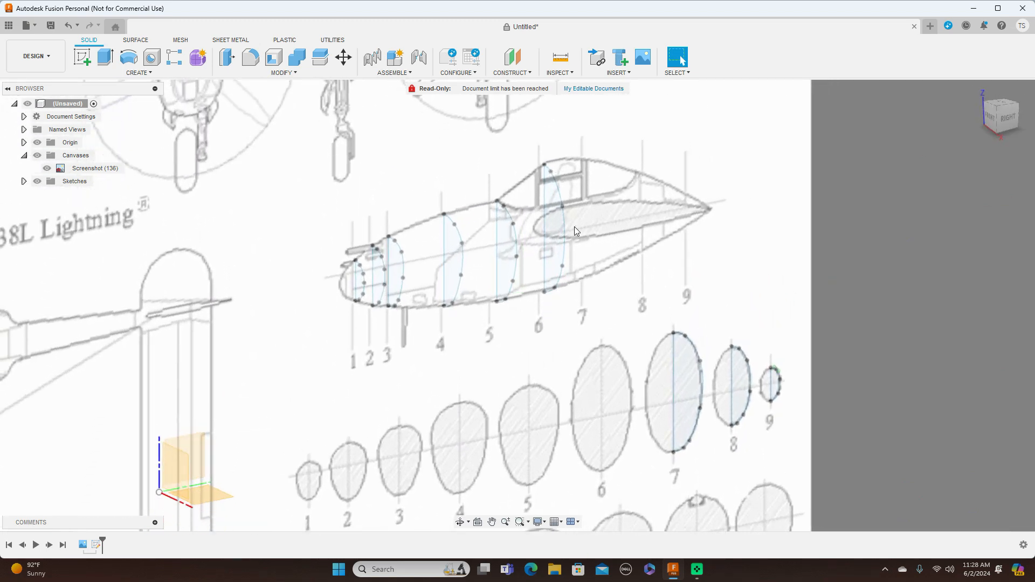
click(1011, 123)
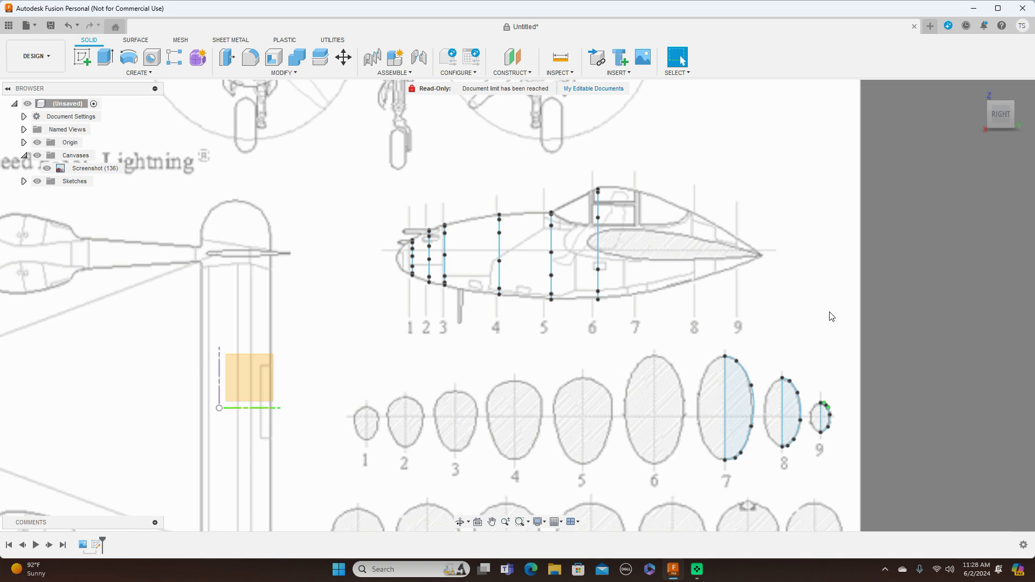
click(343, 57)
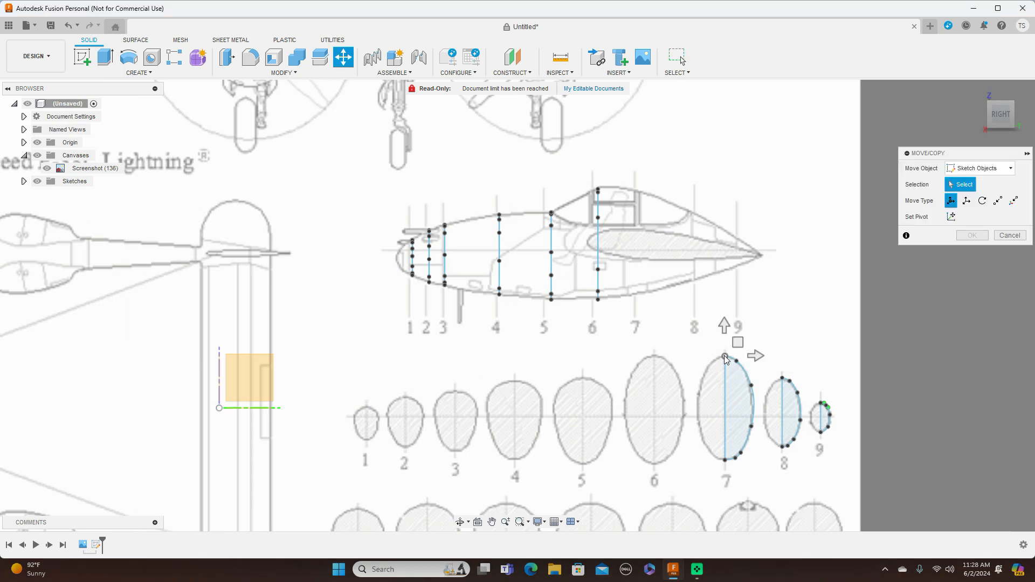
click(744, 372)
click(728, 378)
drag(739, 343, 725, 282)
mouse_move(709, 234)
mouse_down()
mouse_move(667, 177)
mouse_move(649, 179)
mouse_up()
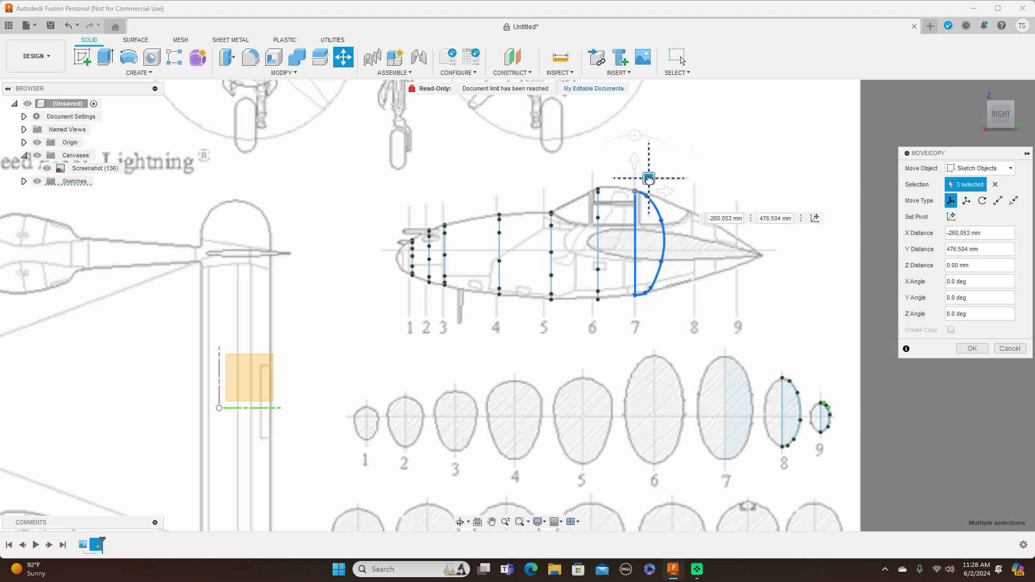
drag(649, 179, 648, 179)
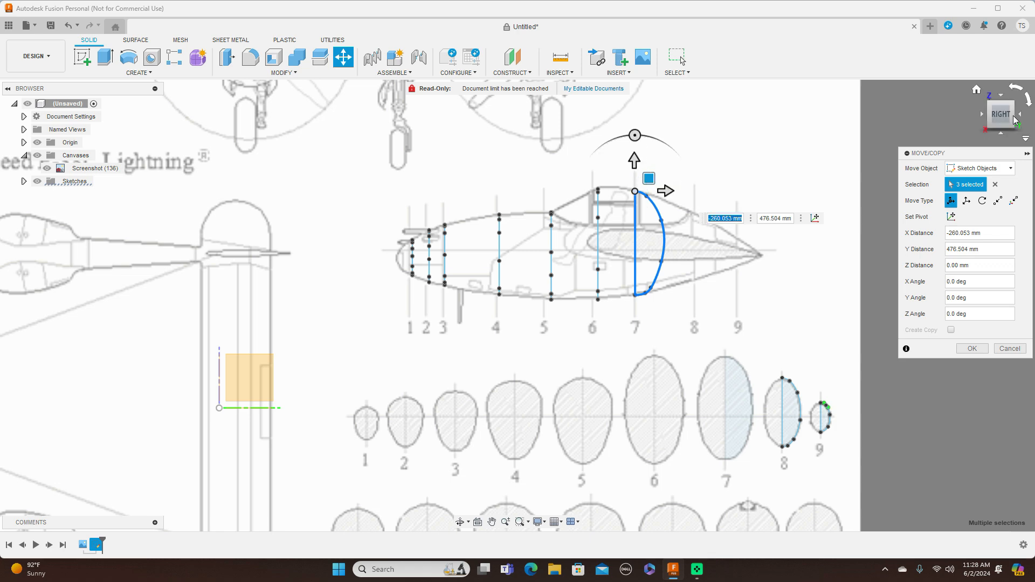
Rotate the moved cross-section 7 profile by -90 degrees about Y, apply the move, and return to the right-side view.
click(1001, 96)
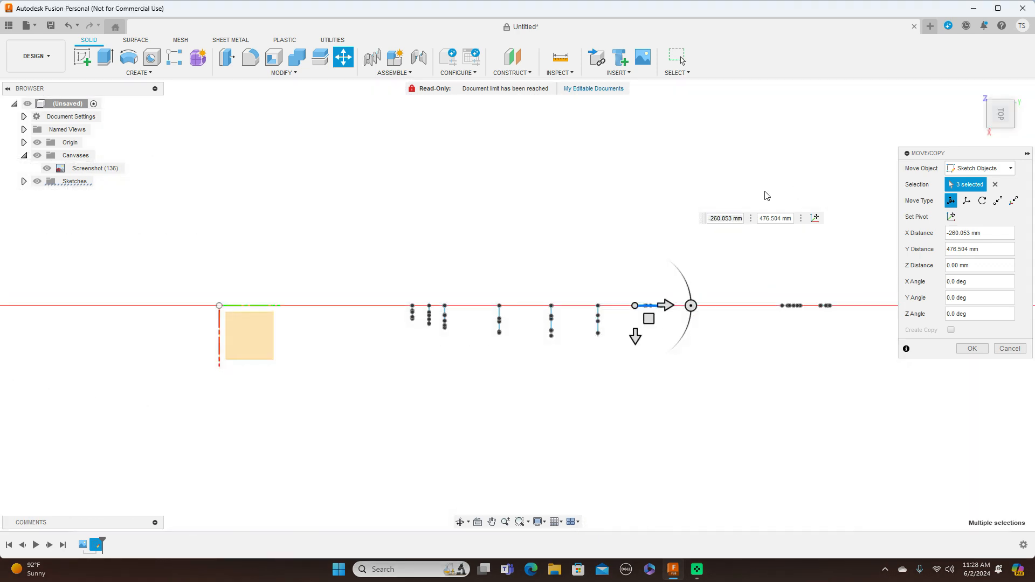
drag(690, 306, 634, 372)
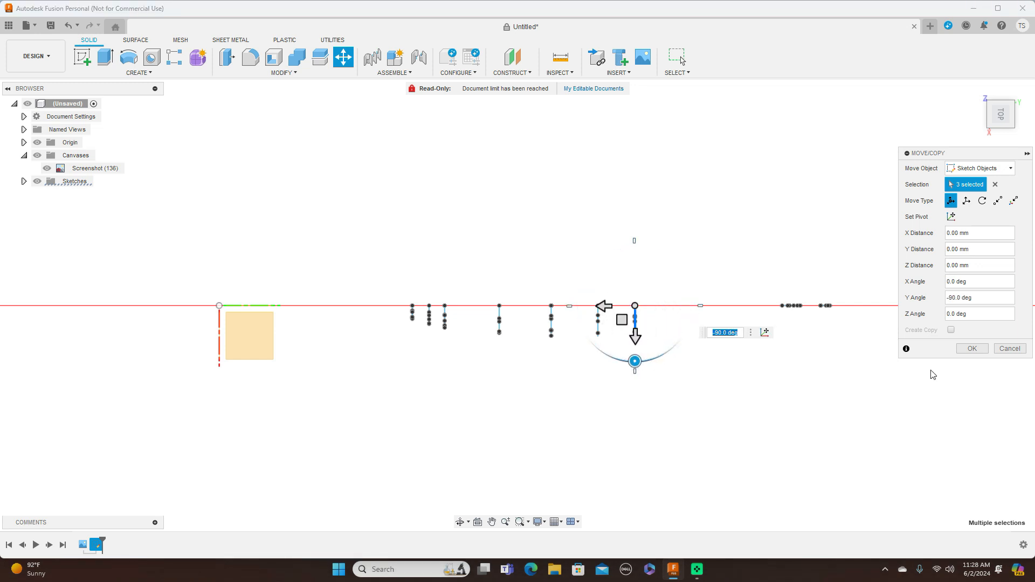
click(971, 349)
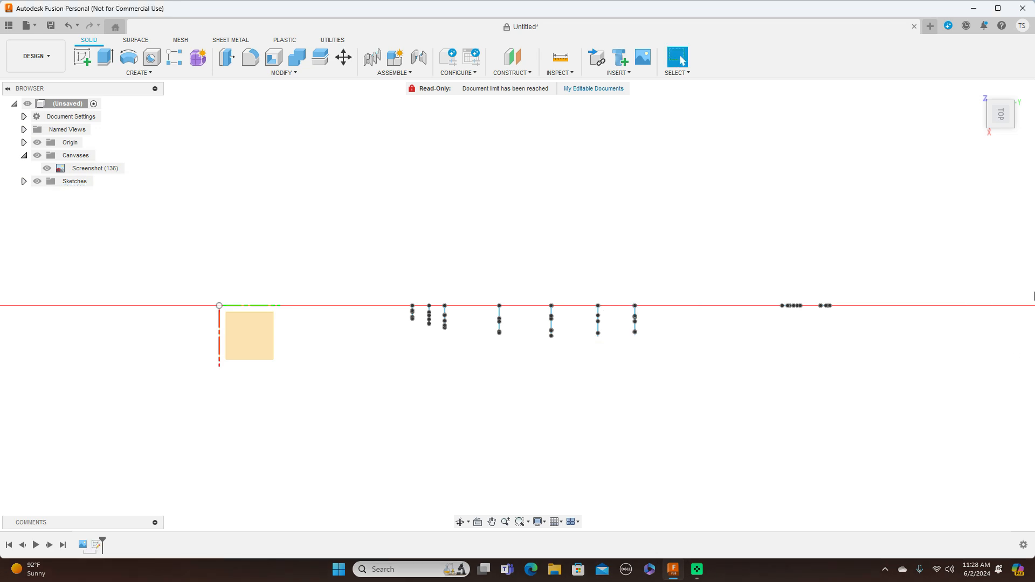
click(1004, 128)
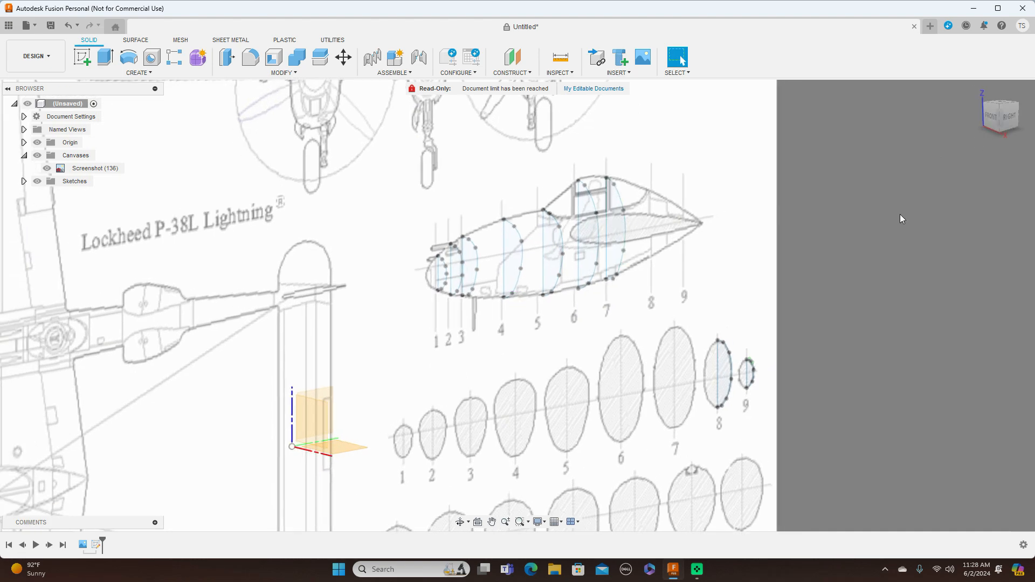
click(1012, 120)
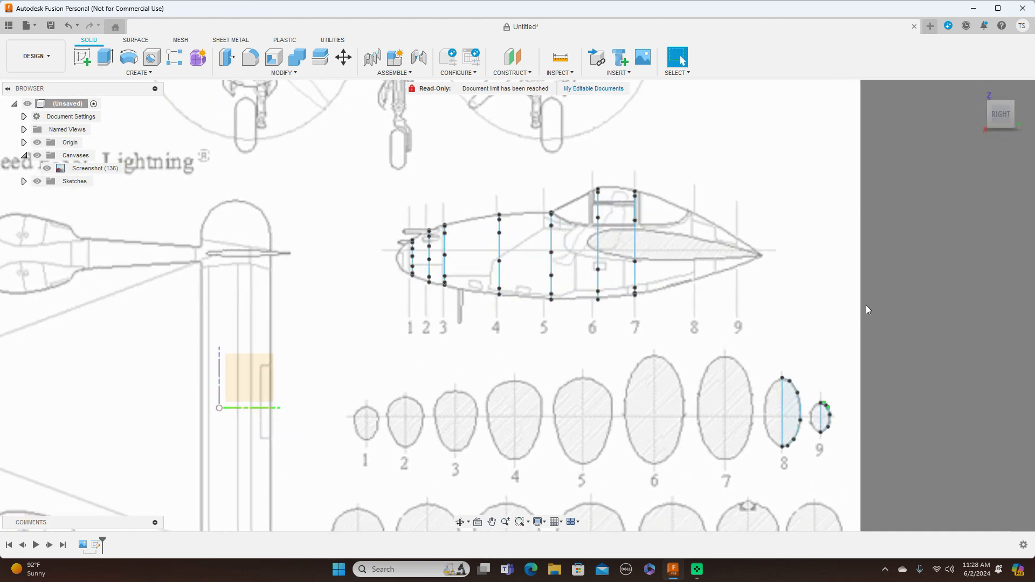
Move cross-section 8's top point, spline and centreline to station 8 in the fuselage side view, about -262 mm in X and 480 mm in Y.
middle_drag(891, 315, 771, 271)
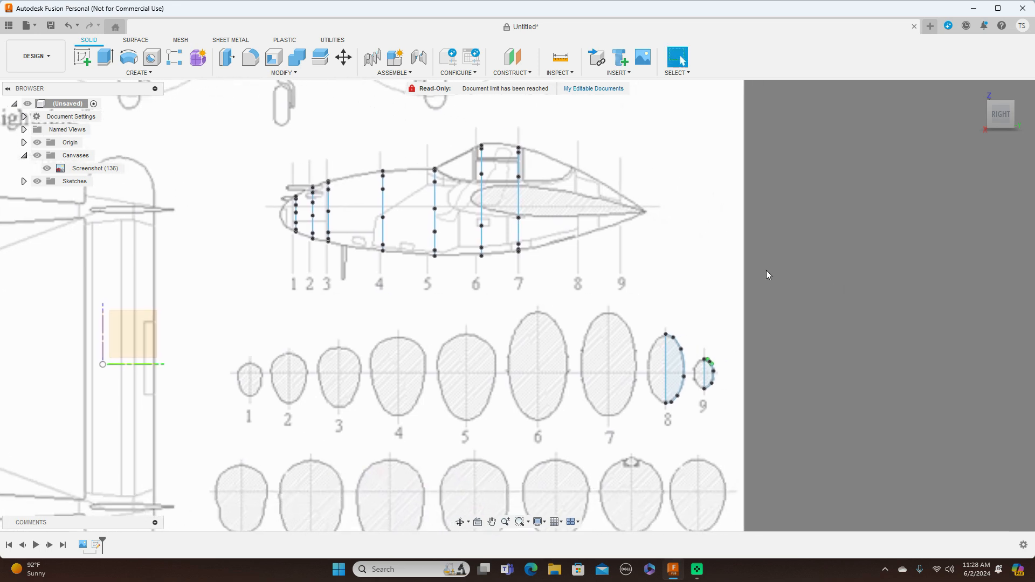
click(343, 56)
scroll(688, 267, up, 2)
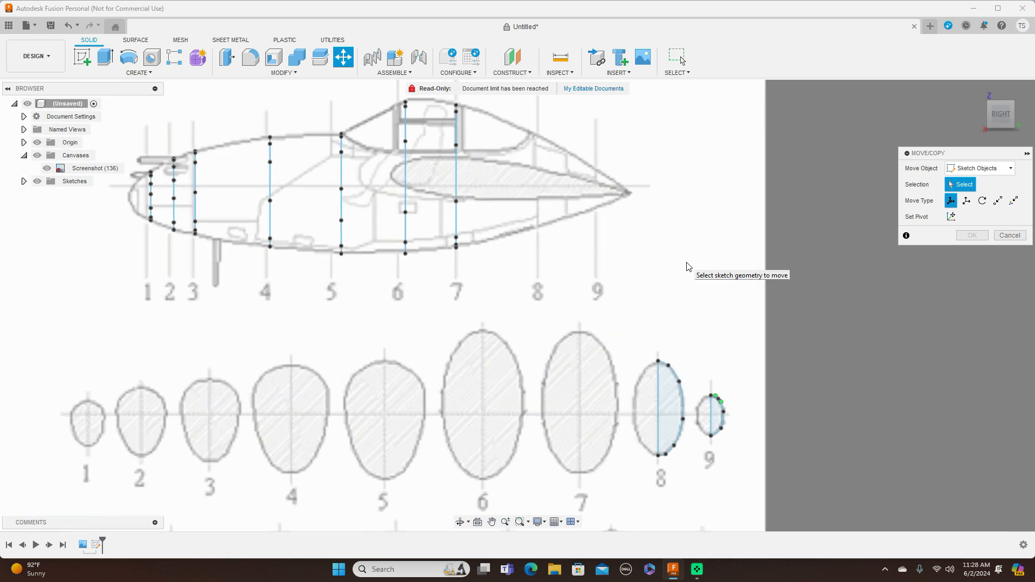
click(669, 362)
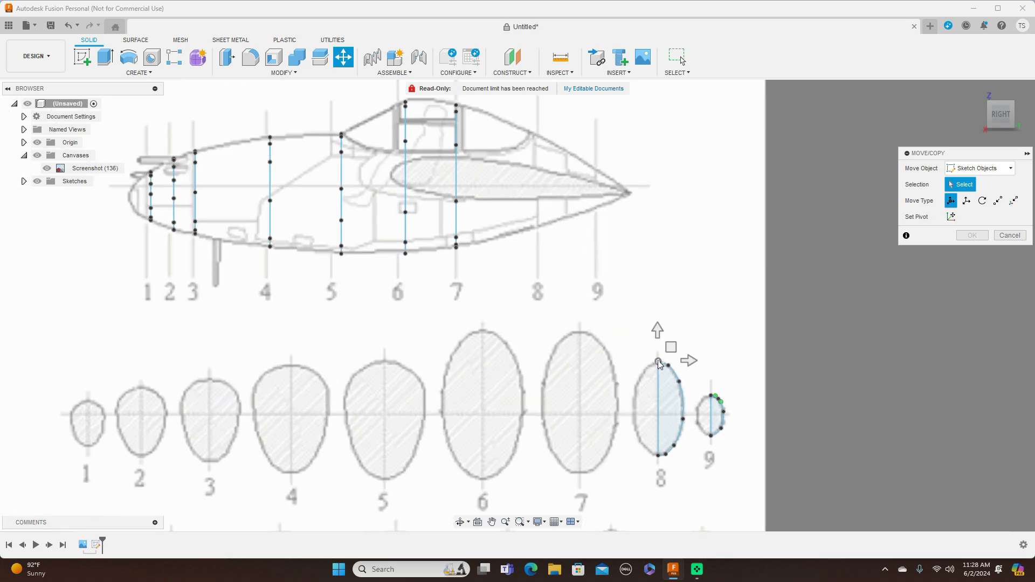
click(674, 374)
click(657, 389)
scroll(737, 321, down, 1)
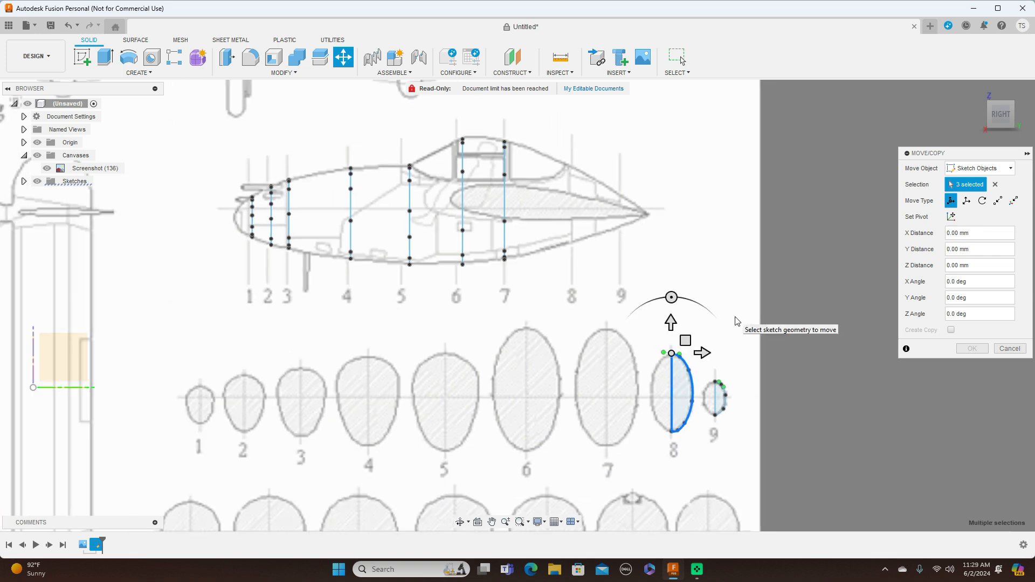
drag(685, 340, 588, 153)
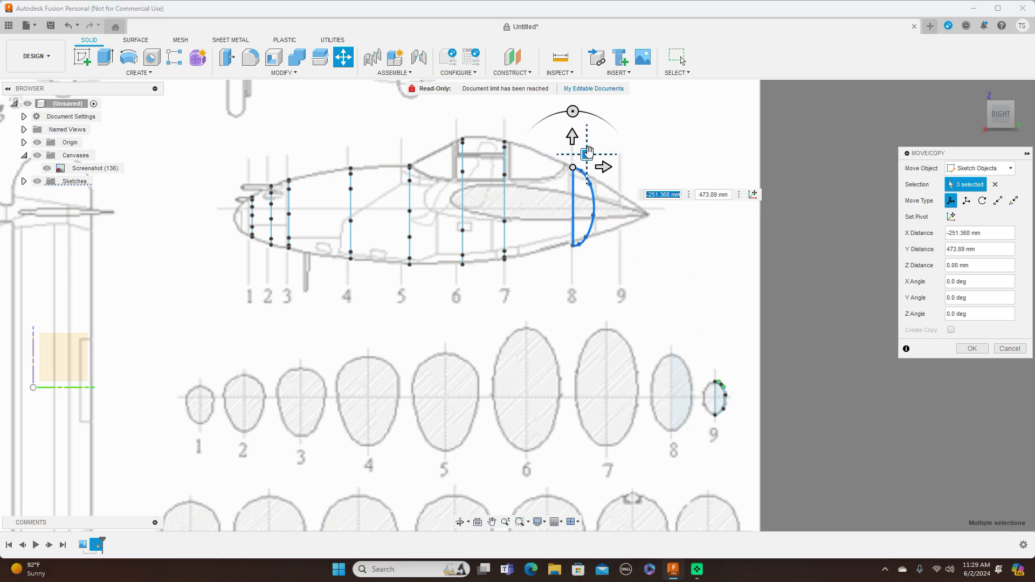
scroll(588, 154, up, 2)
drag(576, 163, 570, 161)
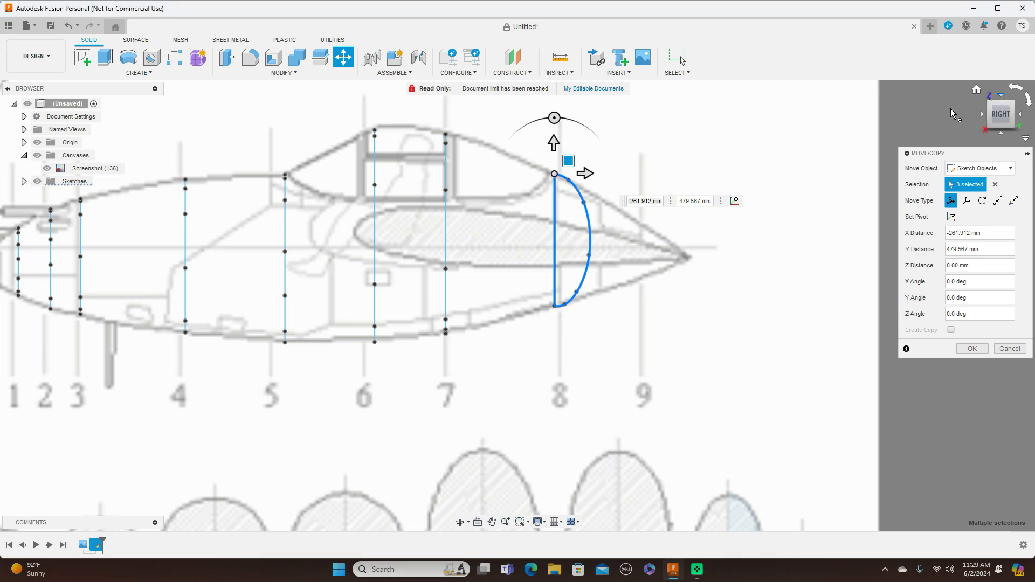
Rotate the moved cross-section 8 profile by -90 degrees about Y, apply the move, and return to the right-side view.
click(1000, 95)
mouse_move(615, 309)
mouse_down()
mouse_move(593, 347)
mouse_move(553, 379)
mouse_up()
click(972, 349)
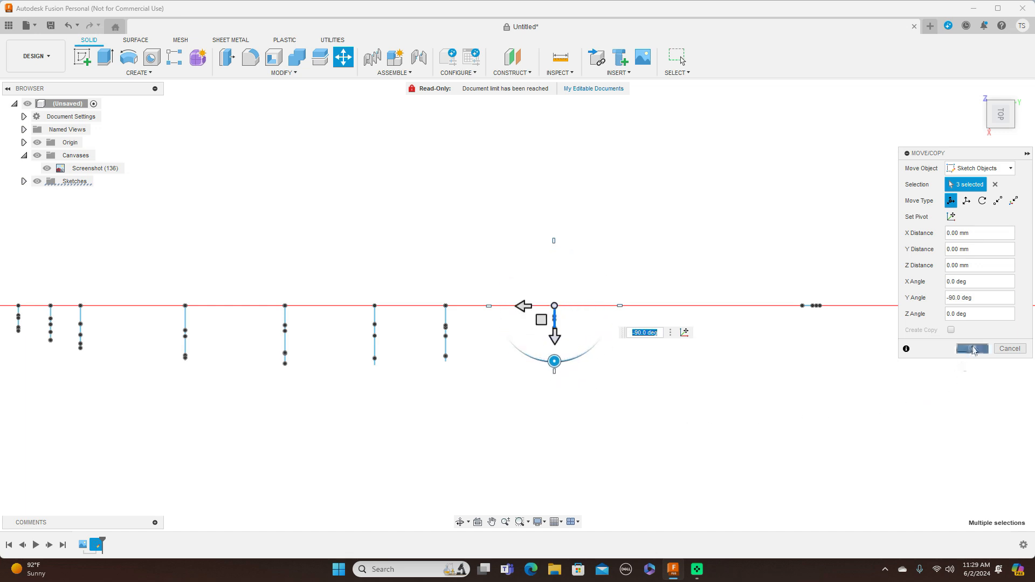
scroll(823, 365, down, 3)
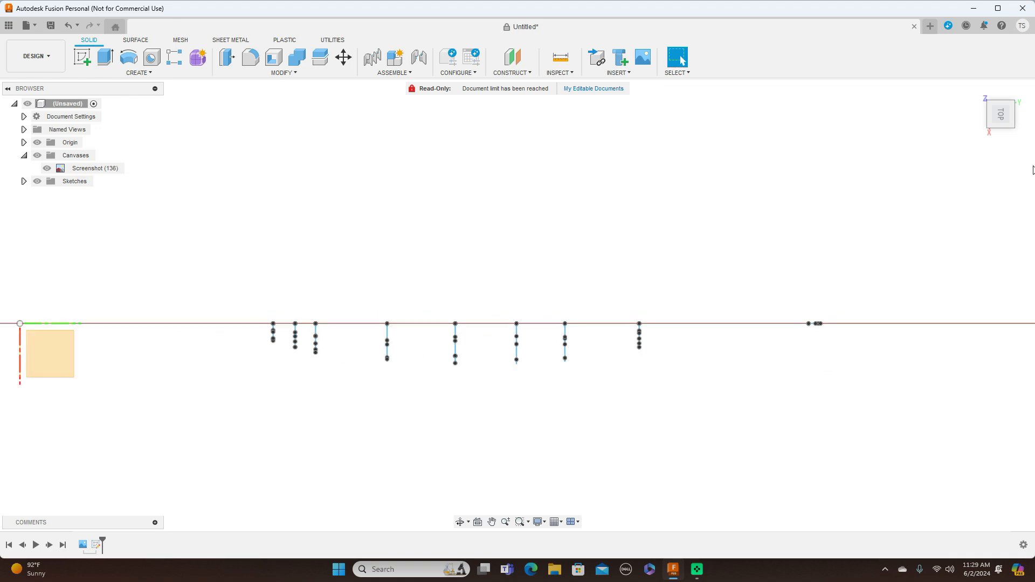
click(1001, 135)
scroll(856, 245, down, 2)
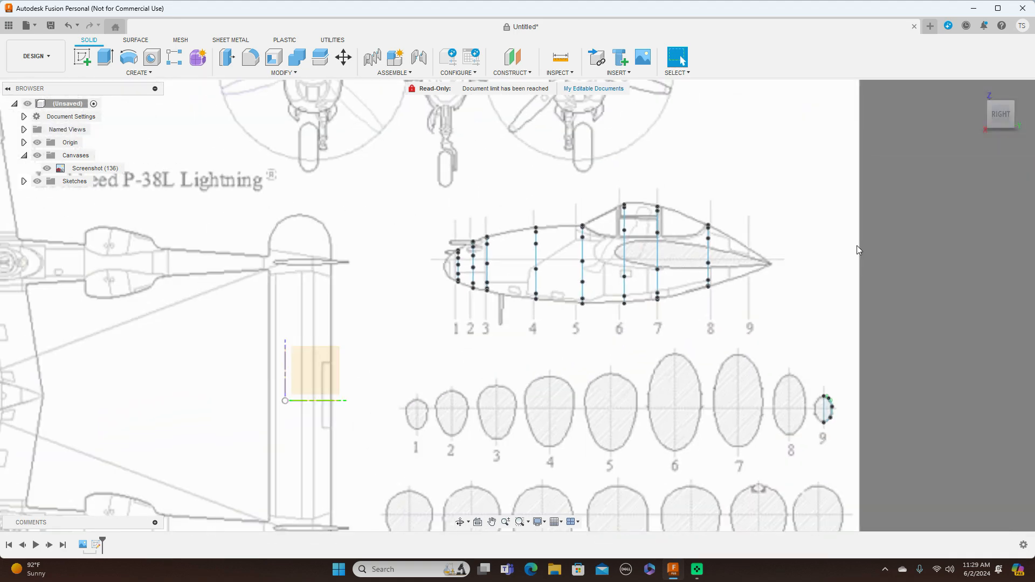
Move cross-section 9's top point, spline and centreline to station 9 in the fuselage side view, about -247 mm in X and 477 mm in Y.
scroll(862, 257, up, 4)
middle_drag(902, 321, 869, 240)
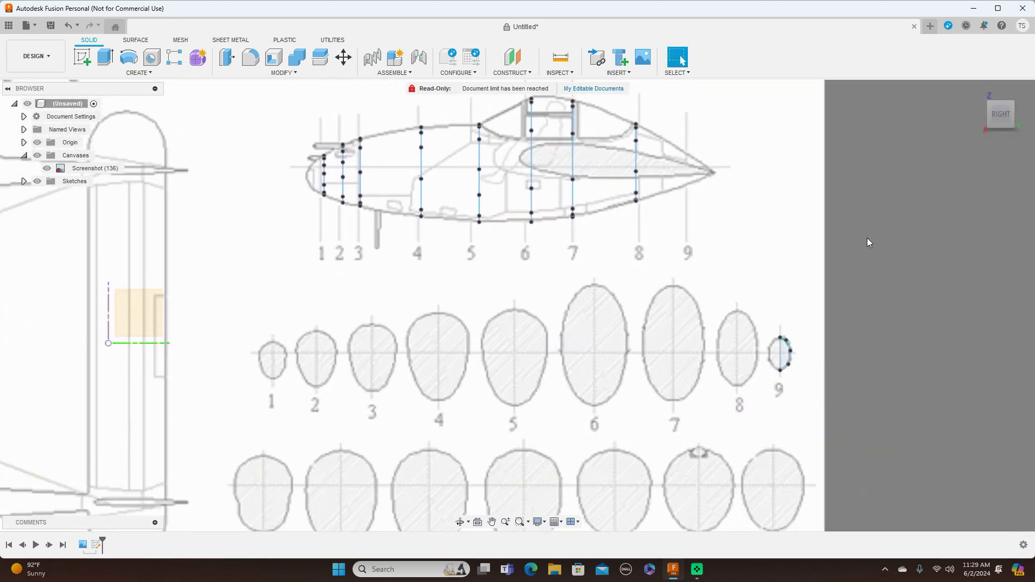
scroll(863, 241, up, 2)
click(343, 57)
scroll(731, 232, up, 2)
middle_drag(746, 275, 736, 154)
click(751, 332)
scroll(763, 344, up, 2)
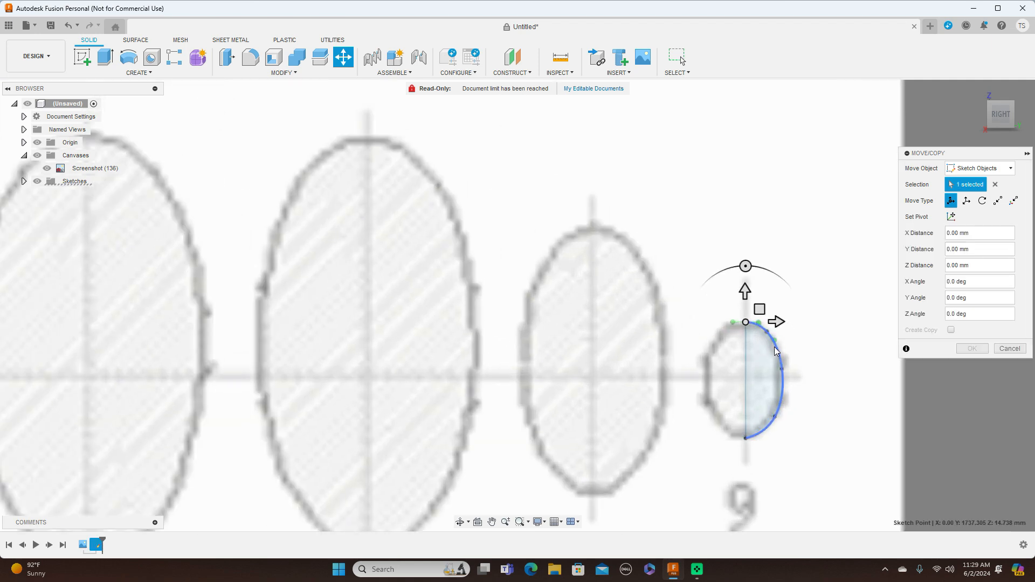
click(750, 347)
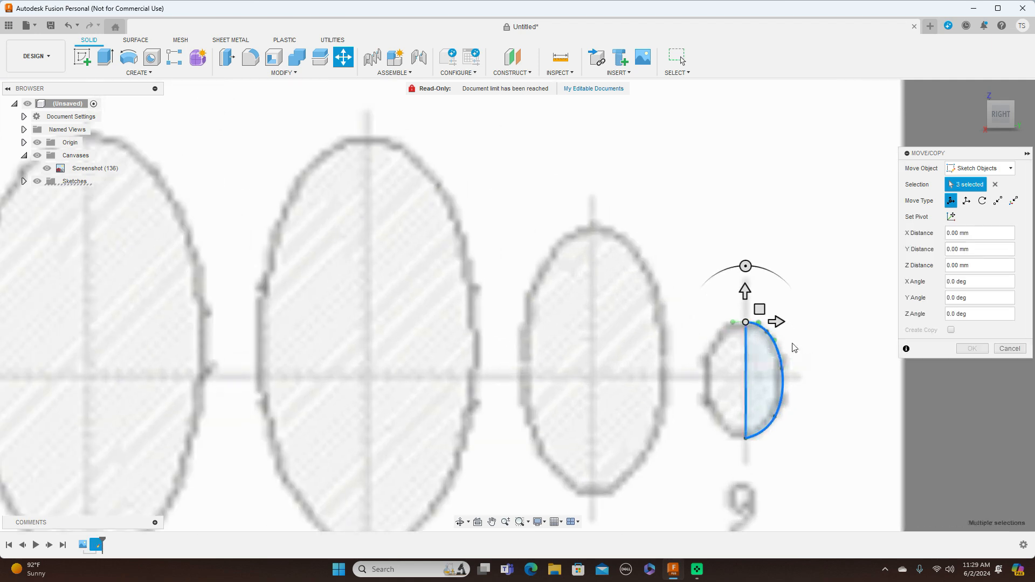
scroll(768, 349, down, 5)
middle_drag(811, 150, 744, 284)
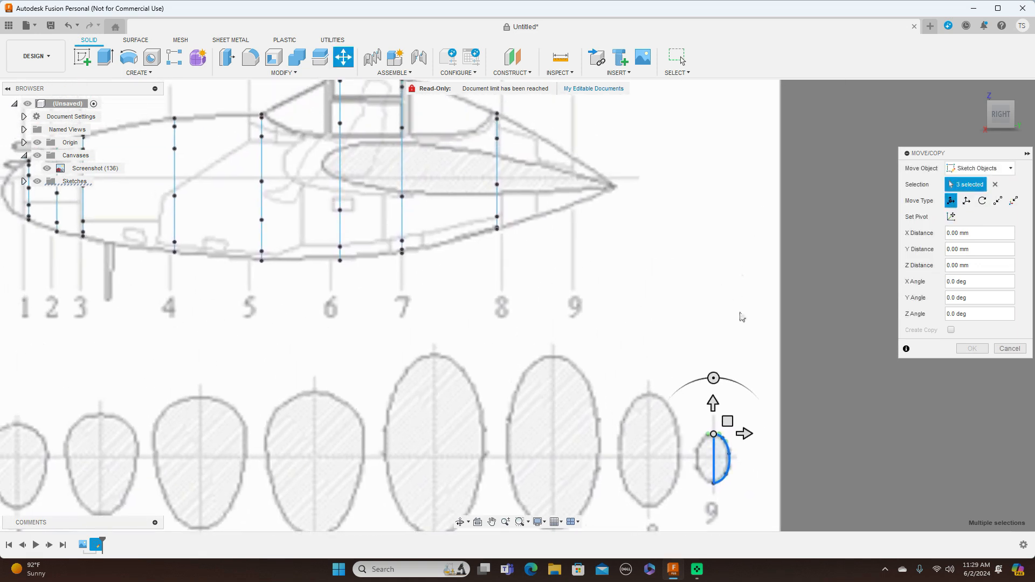
drag(727, 421, 586, 145)
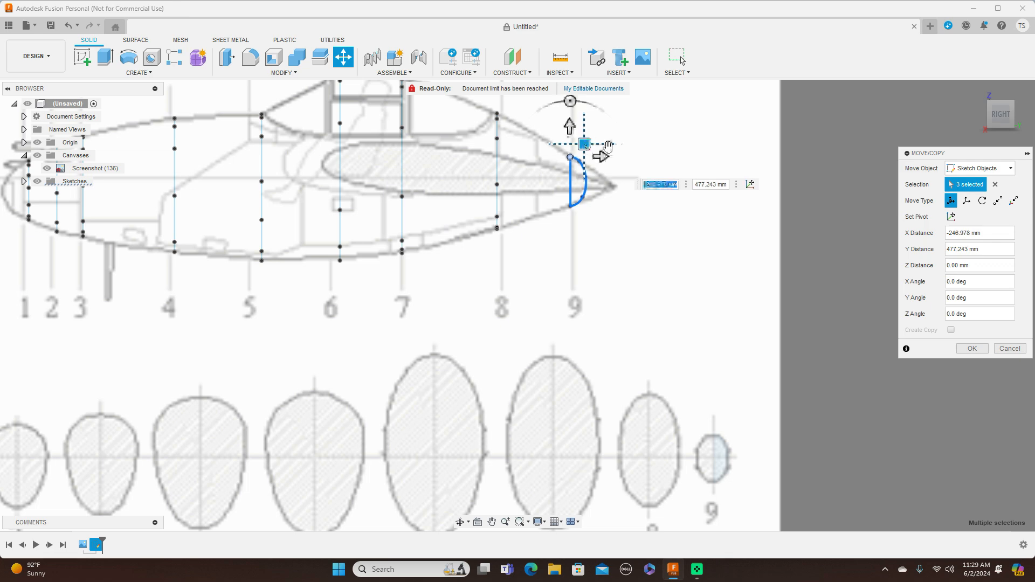
Rotate the moved cross-section 9 profile by -90 degrees about Y, perpendicular to the side view, and apply the move.
click(1001, 97)
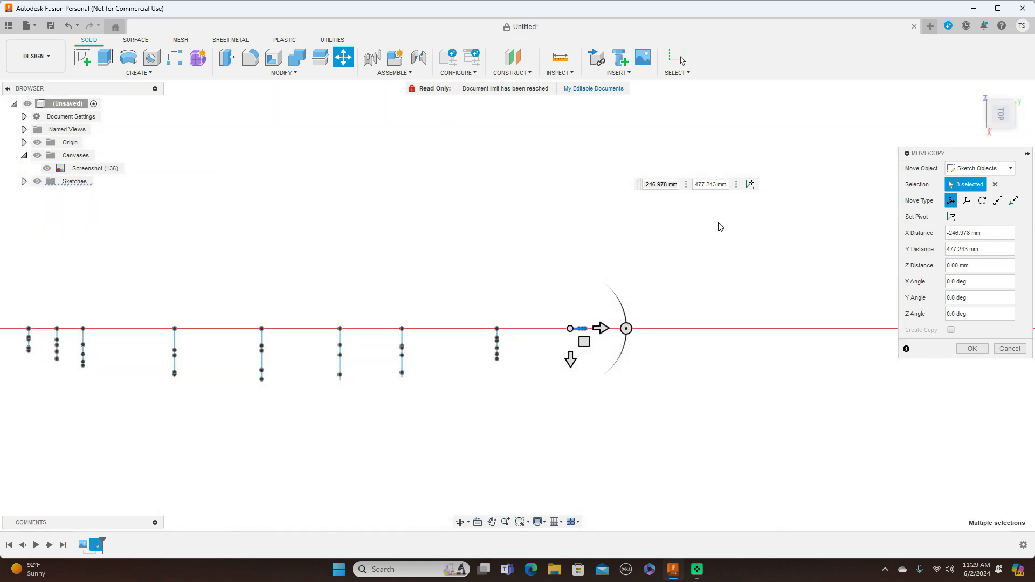
mouse_move(626, 329)
mouse_down()
mouse_move(592, 382)
mouse_move(568, 395)
mouse_up()
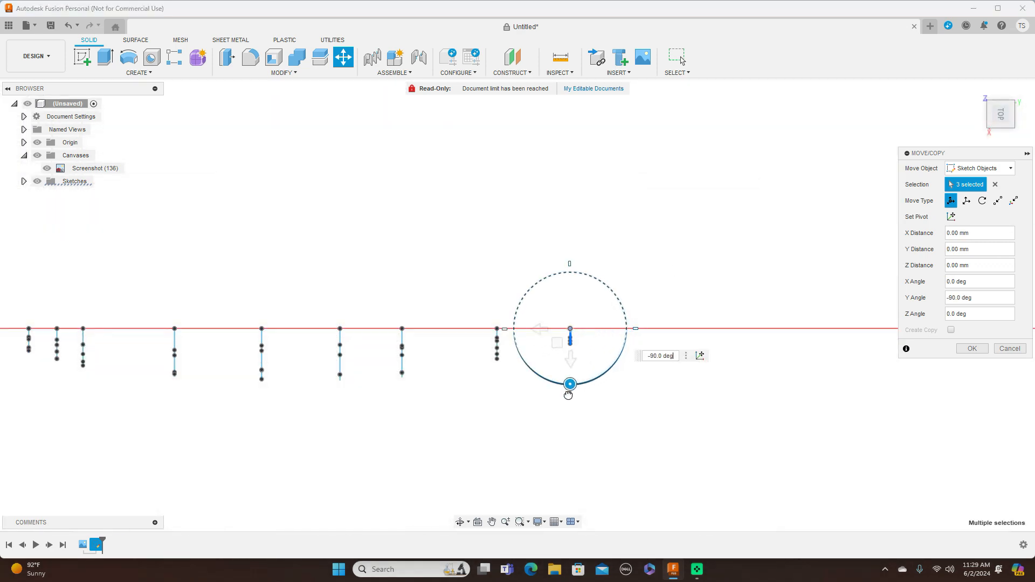
click(976, 351)
mouse_move(998, 125)
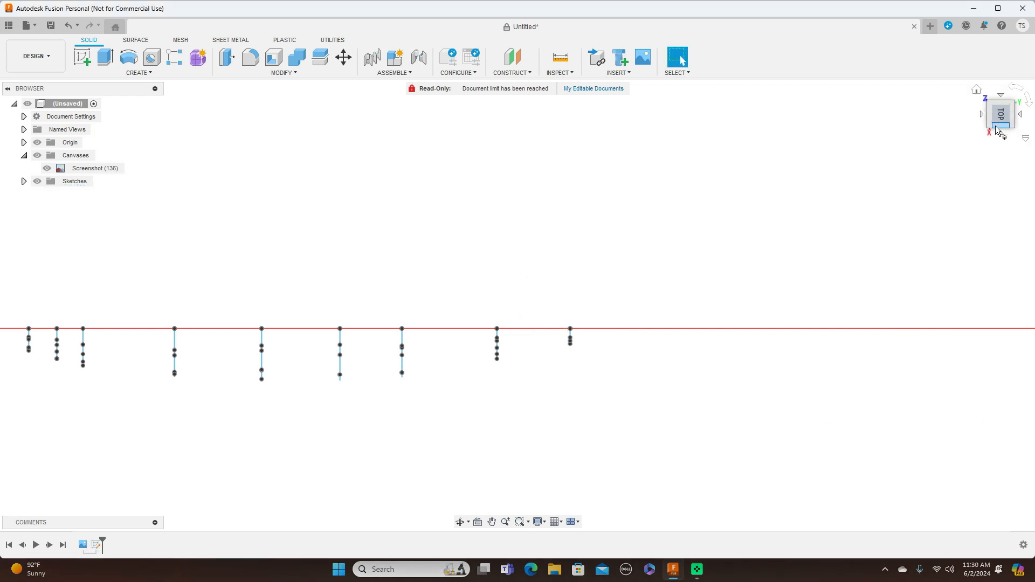
click(1006, 119)
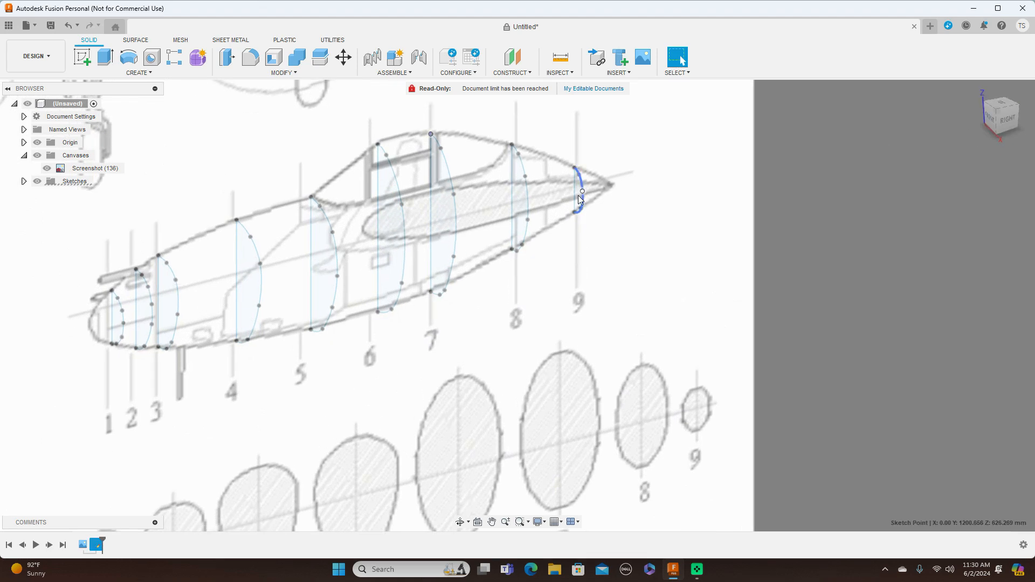
Start a surface Loft with the fuselage in an angled view and remove the preselected sketch point from its profiles.
middle_drag(677, 349, 797, 345)
scroll(799, 345, up, 2)
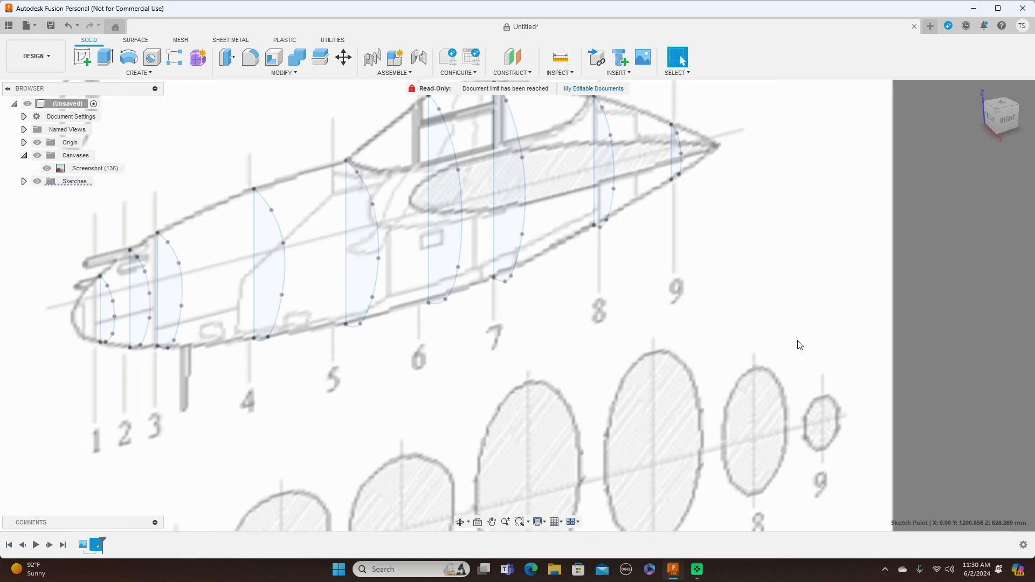
middle_drag(793, 300, 824, 320)
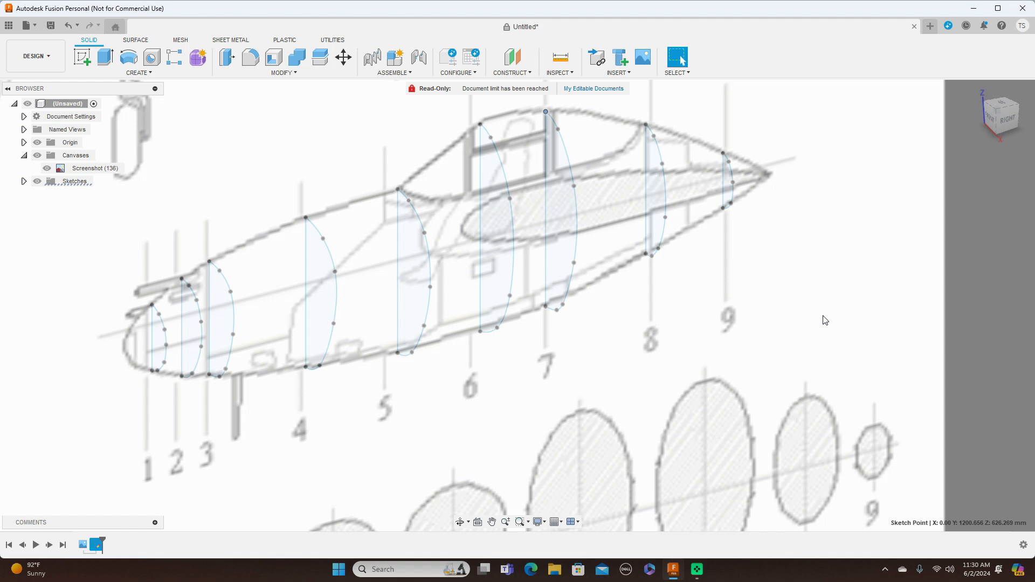
click(143, 41)
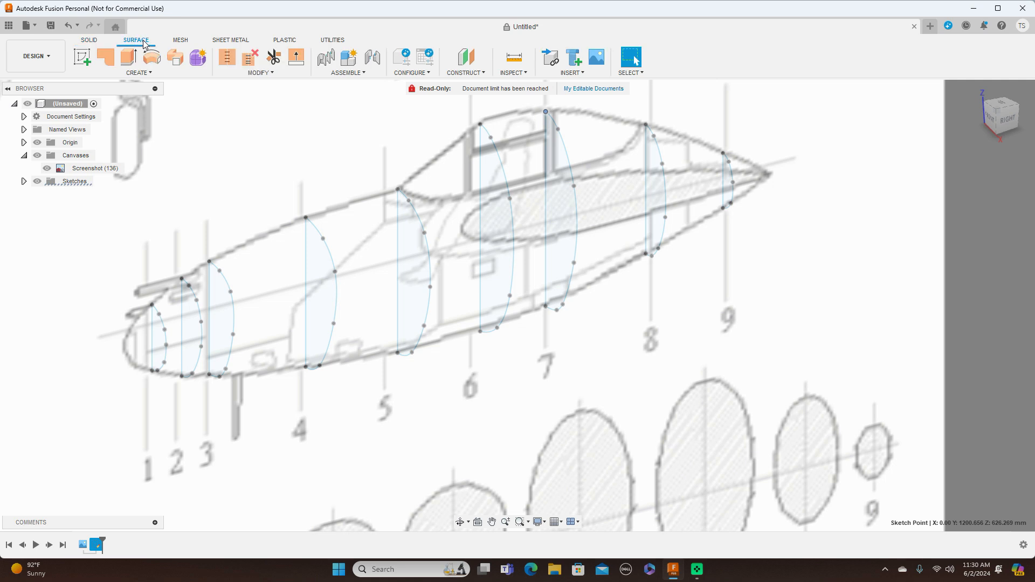
click(152, 74)
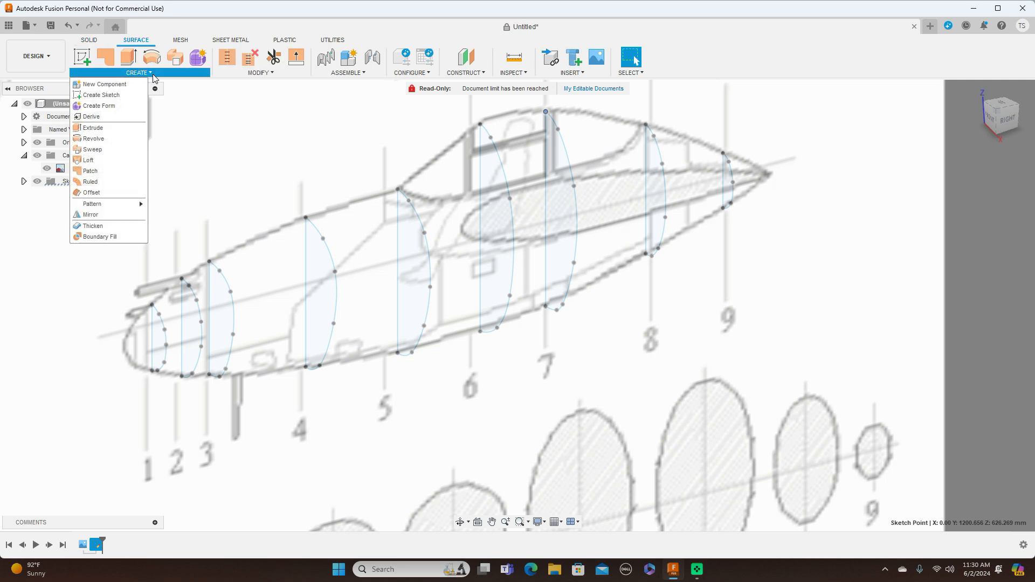
click(109, 161)
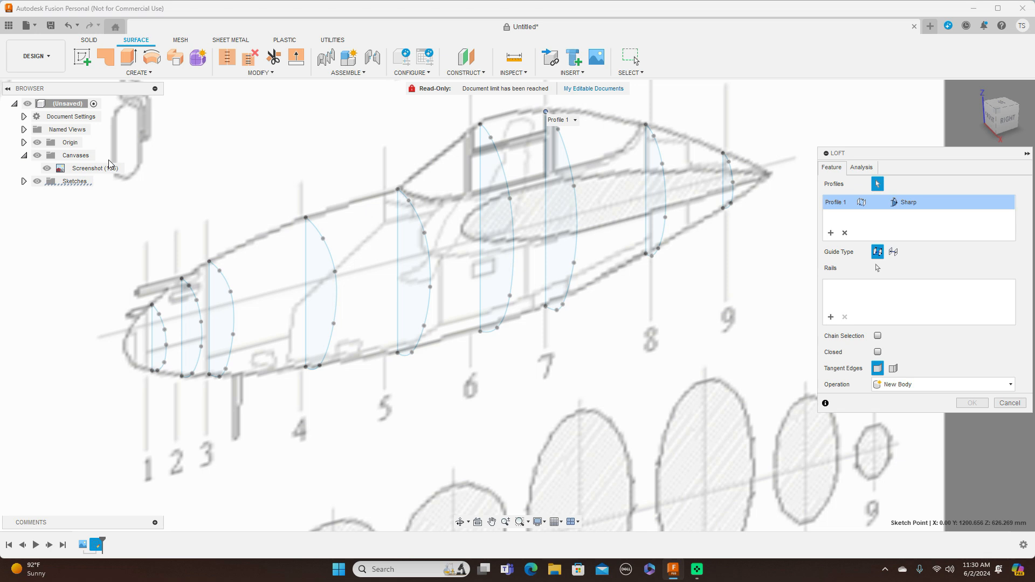
click(845, 233)
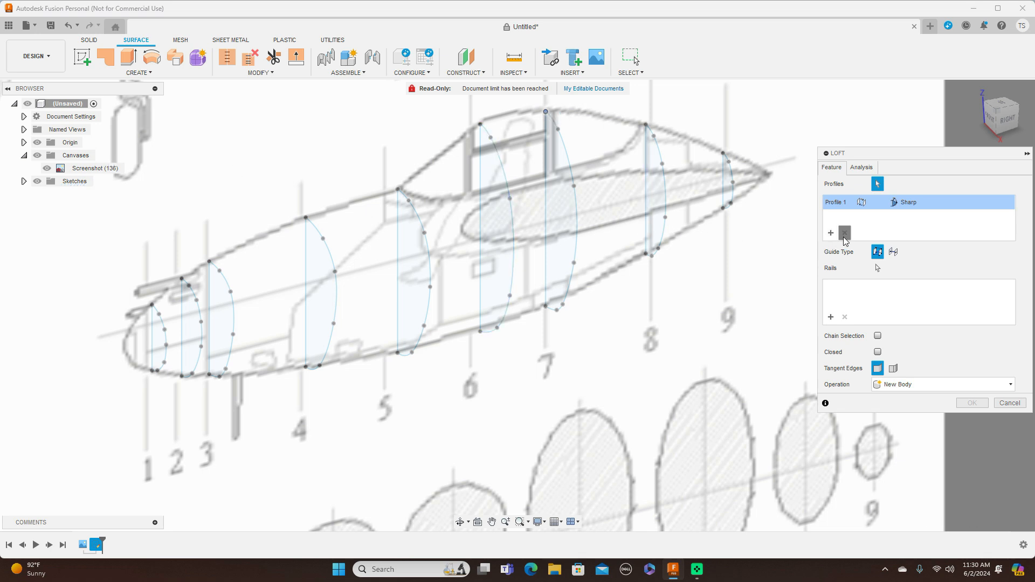
Loft a surface through the half-profiles at stations 1 to 9 in order, from nose to tail, as a new body.
click(157, 345)
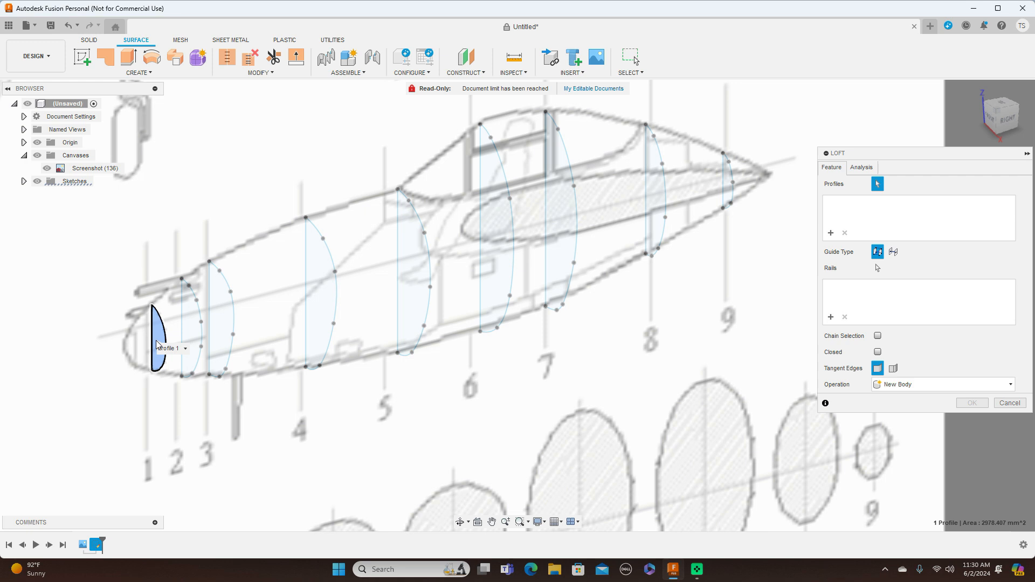
click(189, 329)
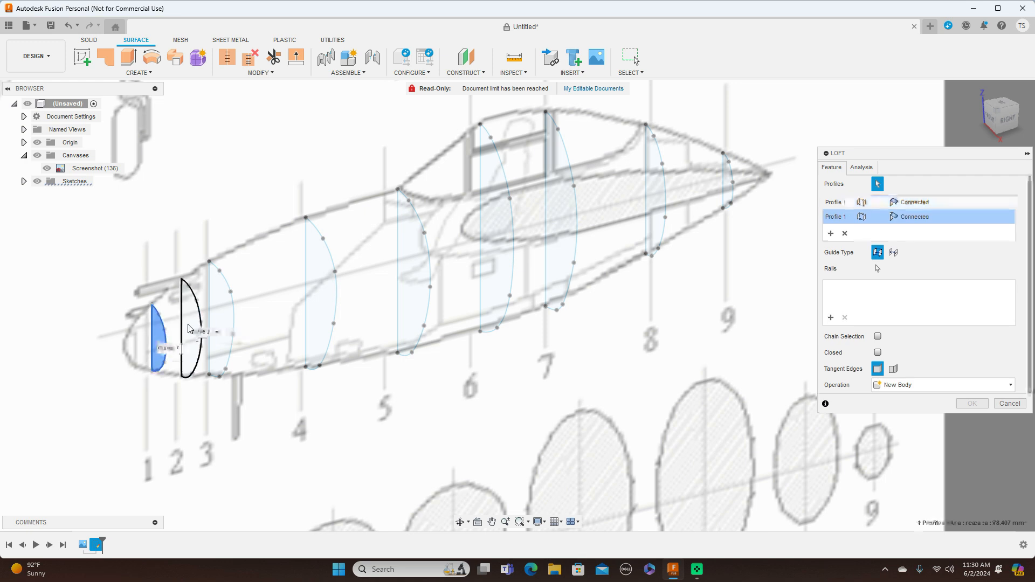
click(217, 313)
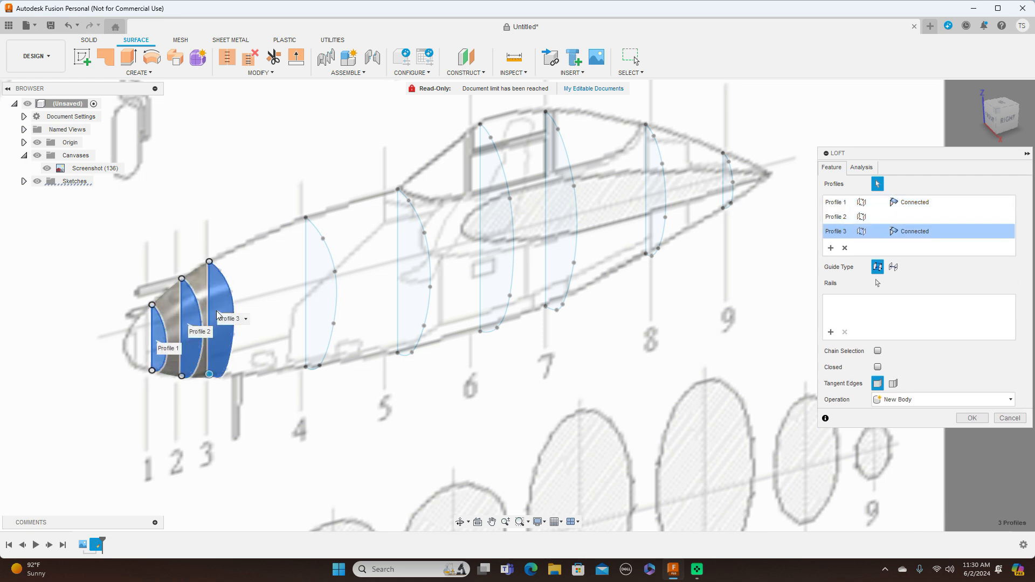
click(318, 287)
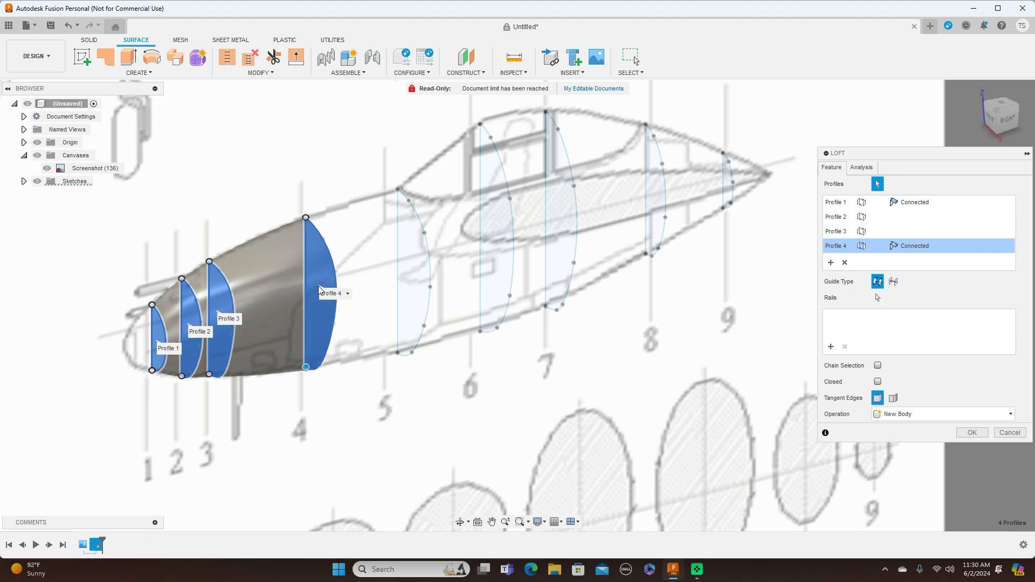
click(419, 273)
click(493, 249)
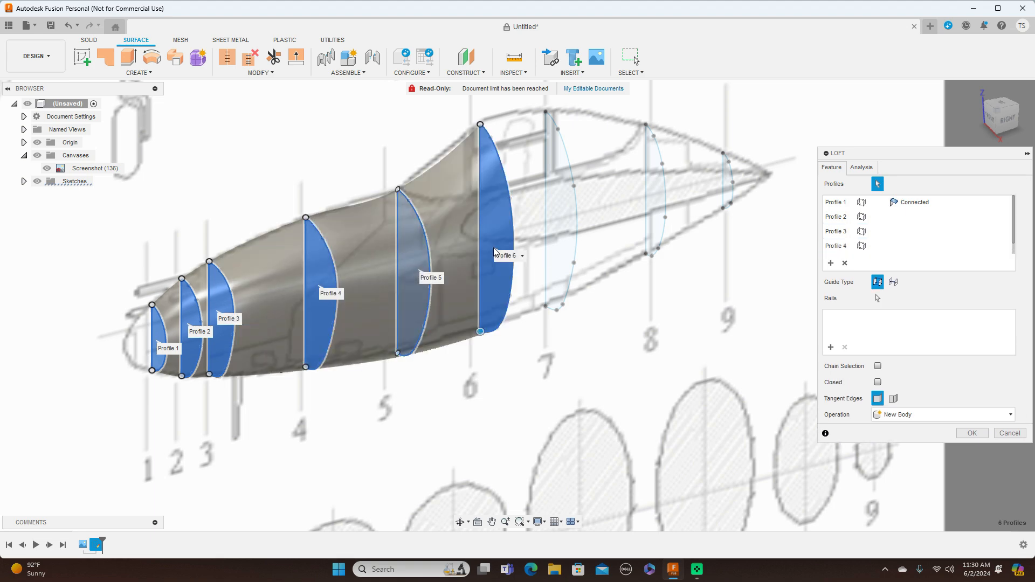
click(561, 207)
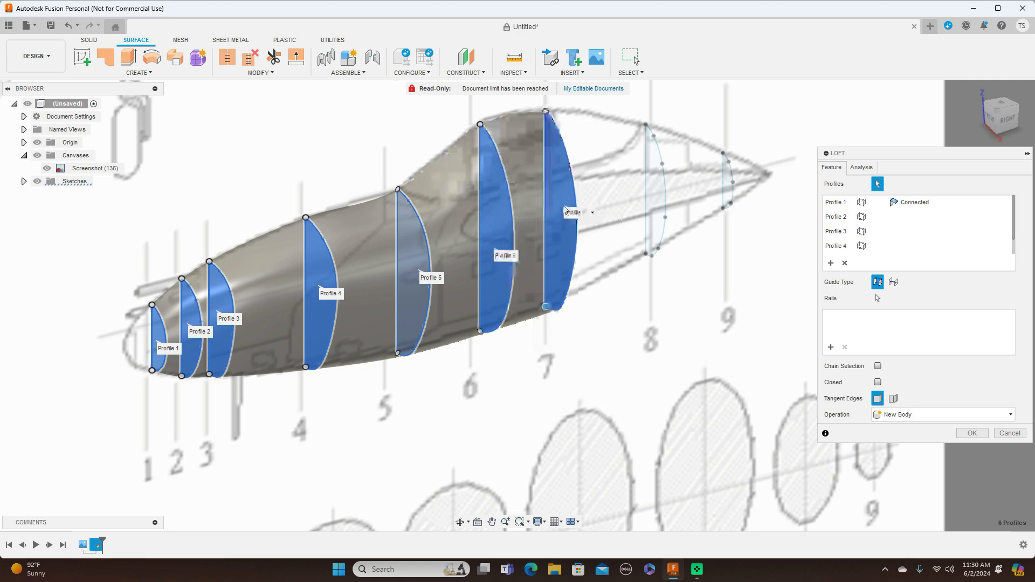
click(653, 182)
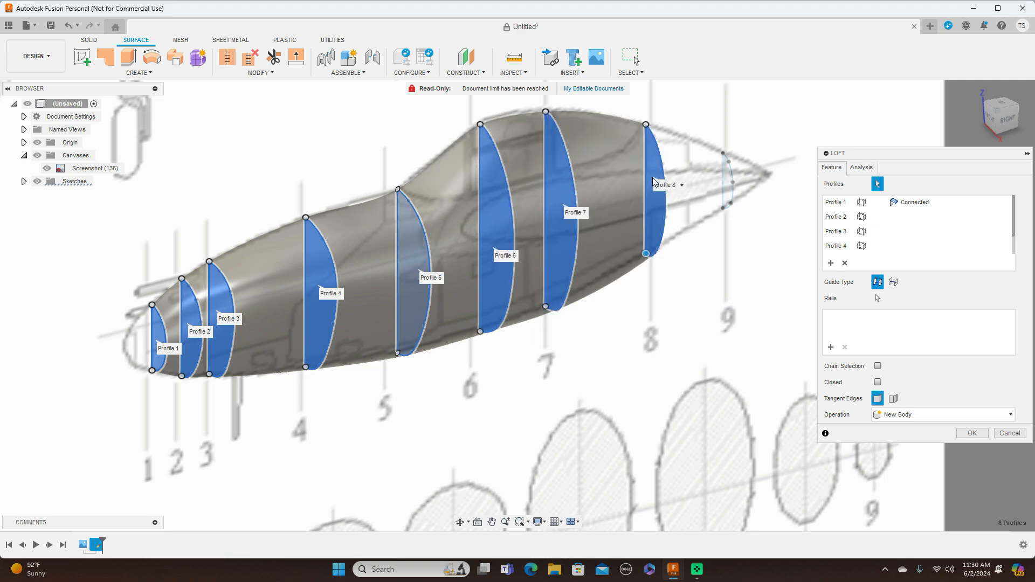
click(728, 180)
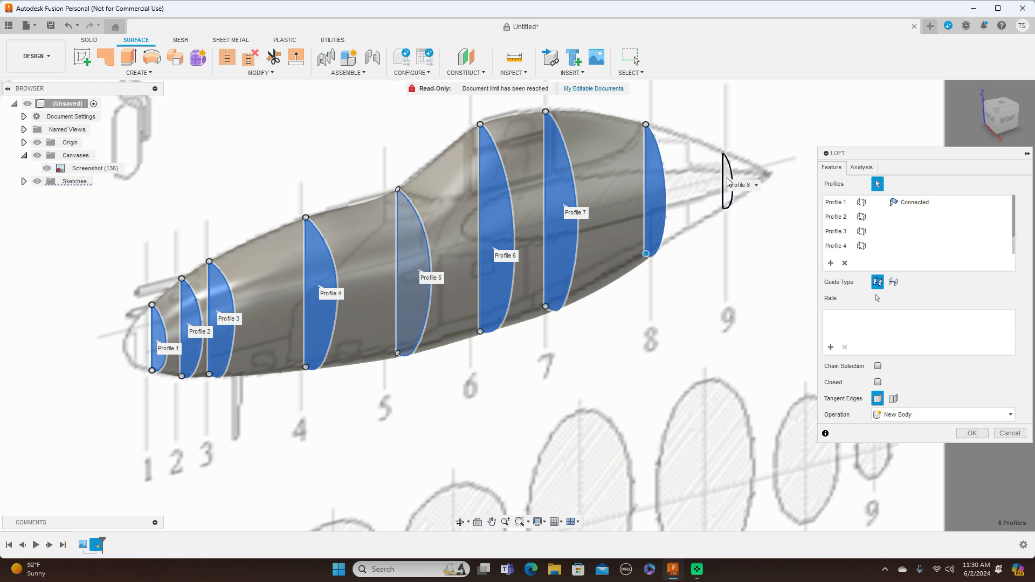
click(974, 433)
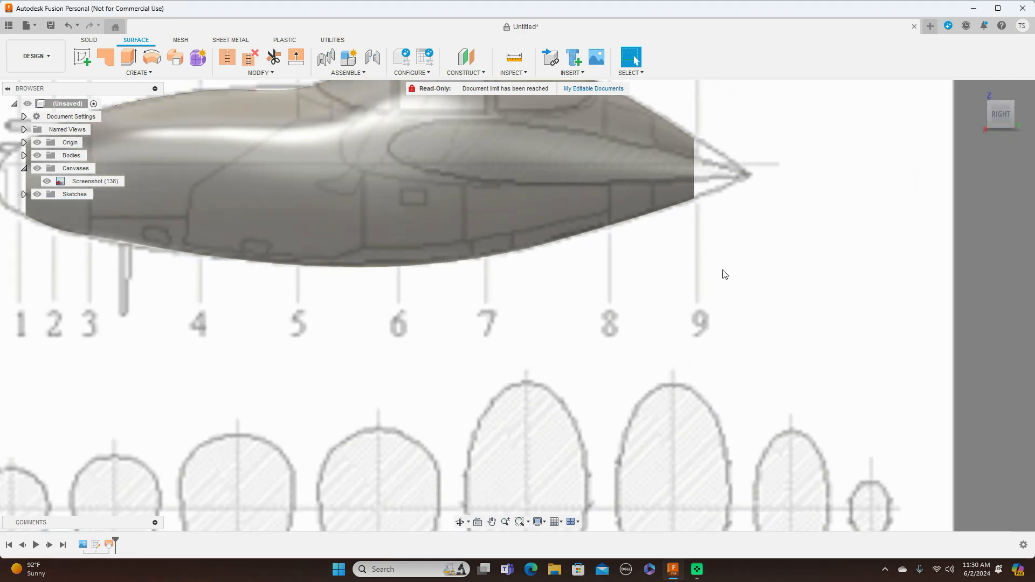
Hide the blueprint canvas behind the lofted fuselage surface.
scroll(701, 322, down, 3)
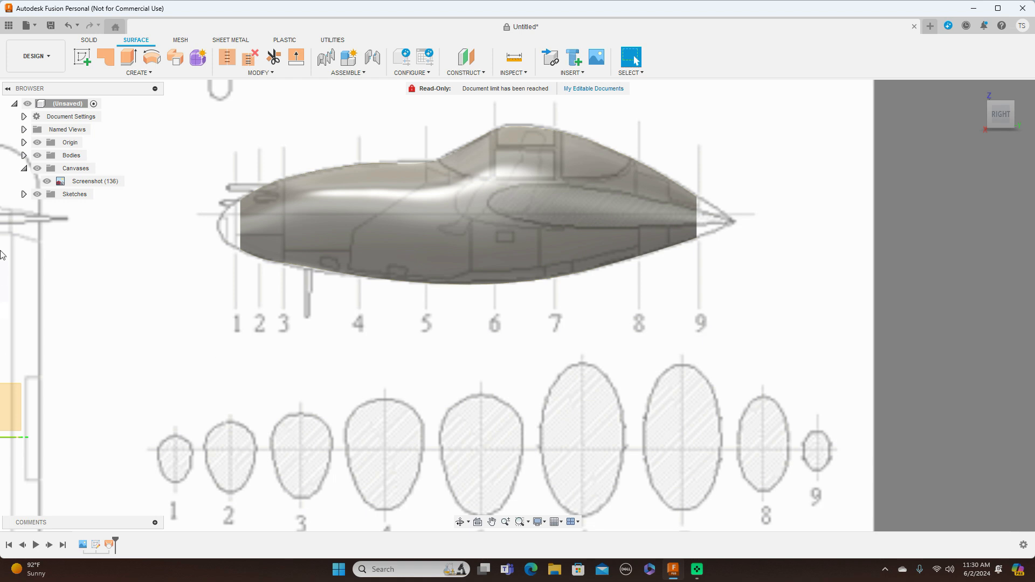
click(37, 168)
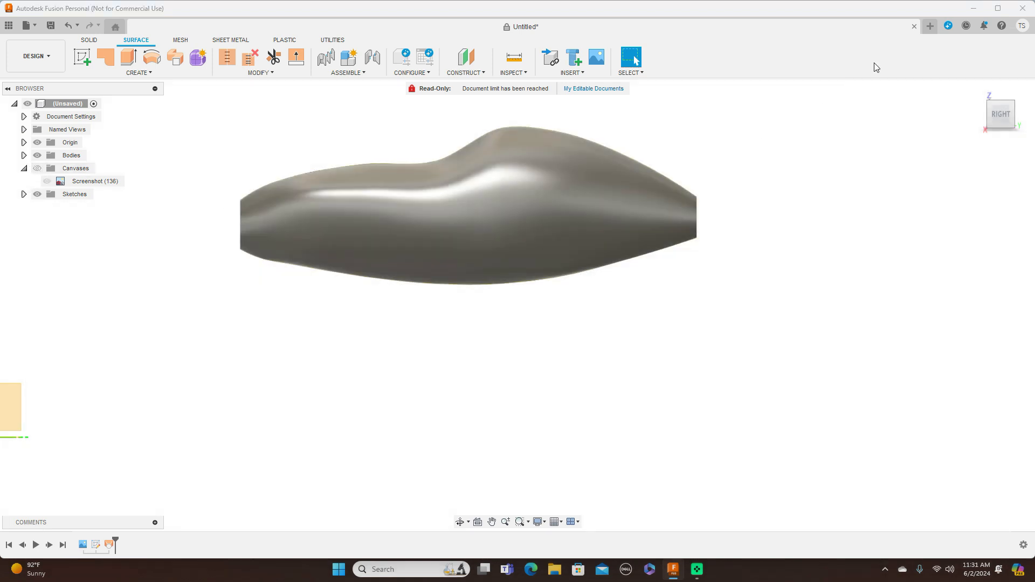
Mirror the lofted half-fuselage surface body across the YZ origin plane, joining the halves with a 0.10 mm tolerance.
mouse_move(993, 115)
mouse_down()
mouse_move(1032, 121)
mouse_move(965, 120)
mouse_move(999, 117)
mouse_up()
click(999, 117)
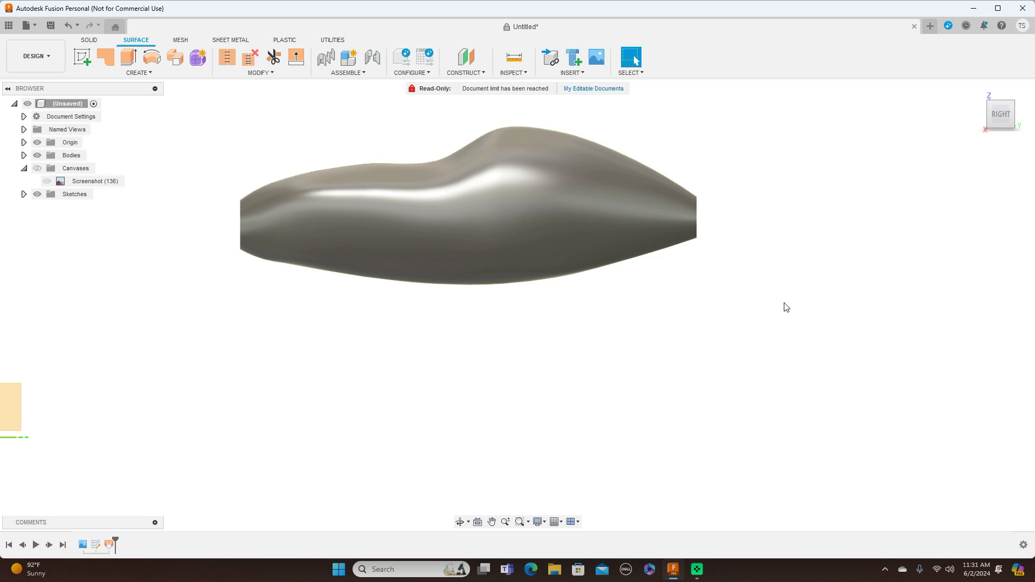
click(150, 73)
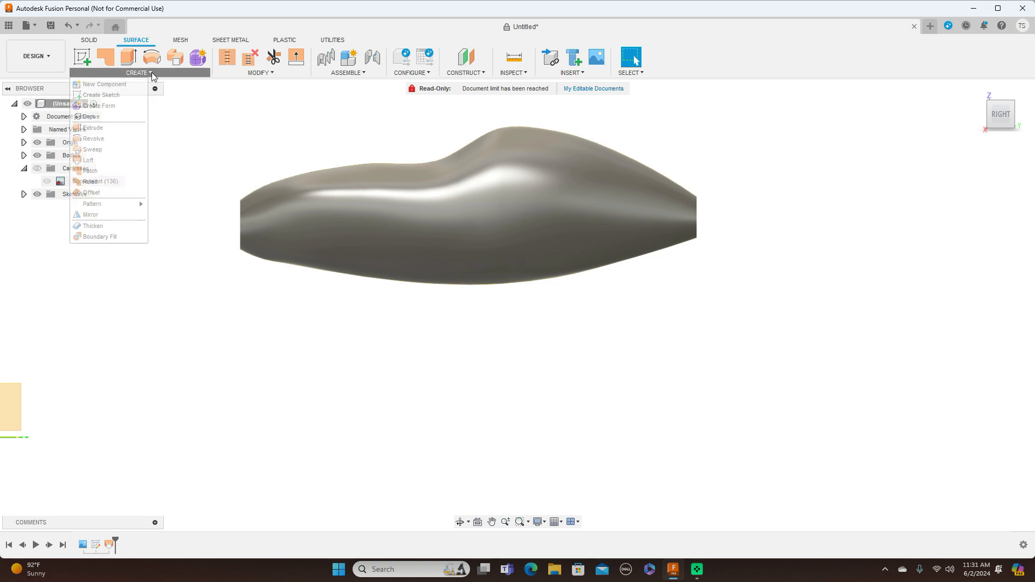
click(124, 214)
click(422, 231)
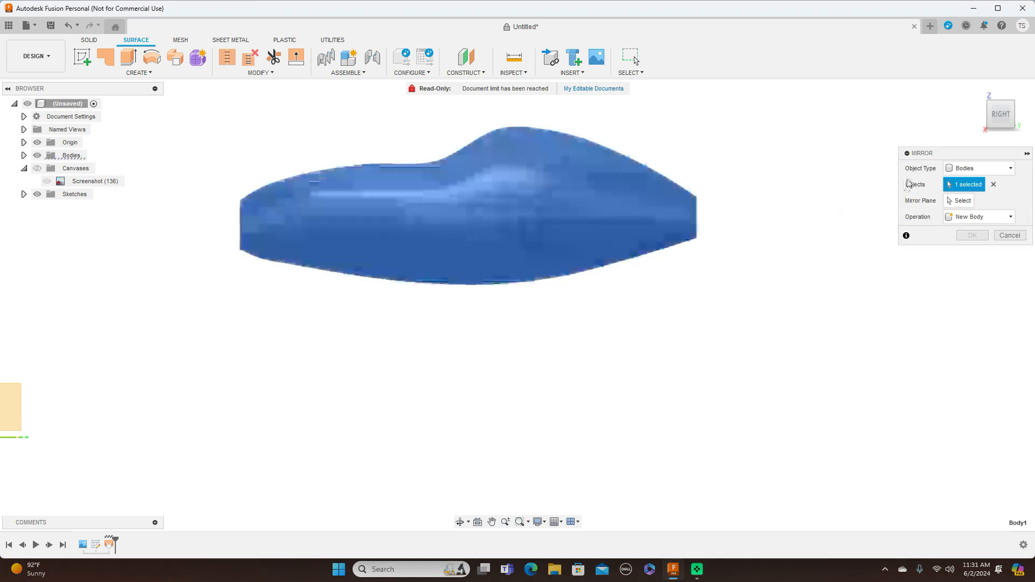
scroll(321, 330, down, 2)
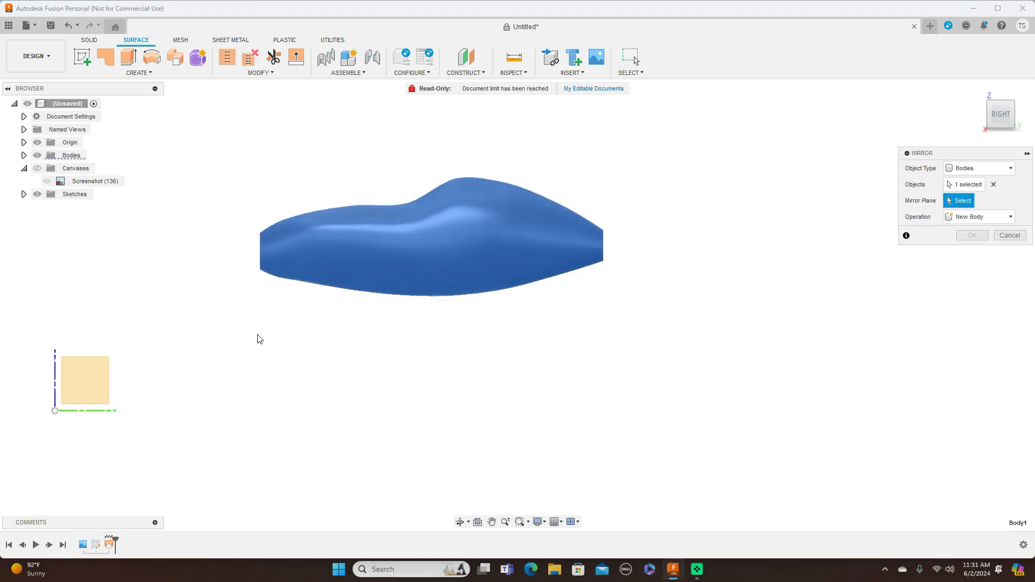
click(93, 378)
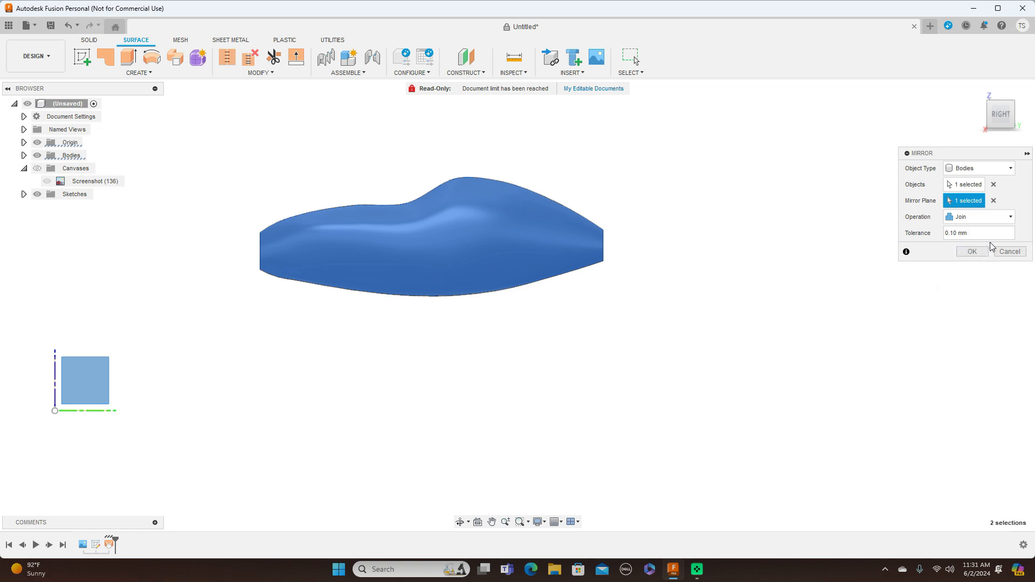
click(972, 252)
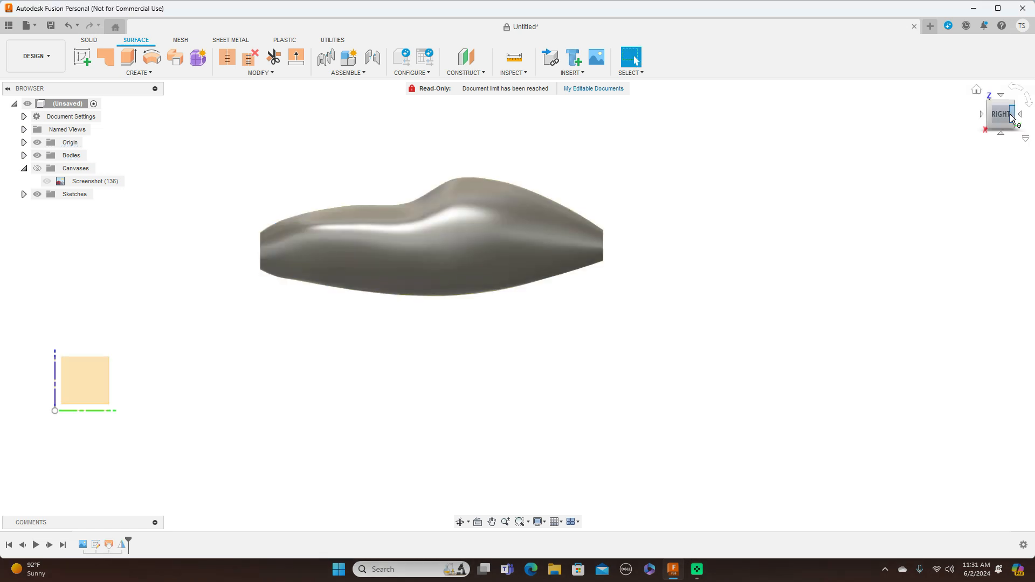
Inspect the mirrored fuselage from an angle and show the blueprint canvas again for comparison in the right side view.
mouse_move(997, 120)
mouse_down()
mouse_move(1024, 126)
mouse_move(970, 106)
mouse_move(971, 123)
mouse_move(984, 123)
mouse_up()
click(1003, 116)
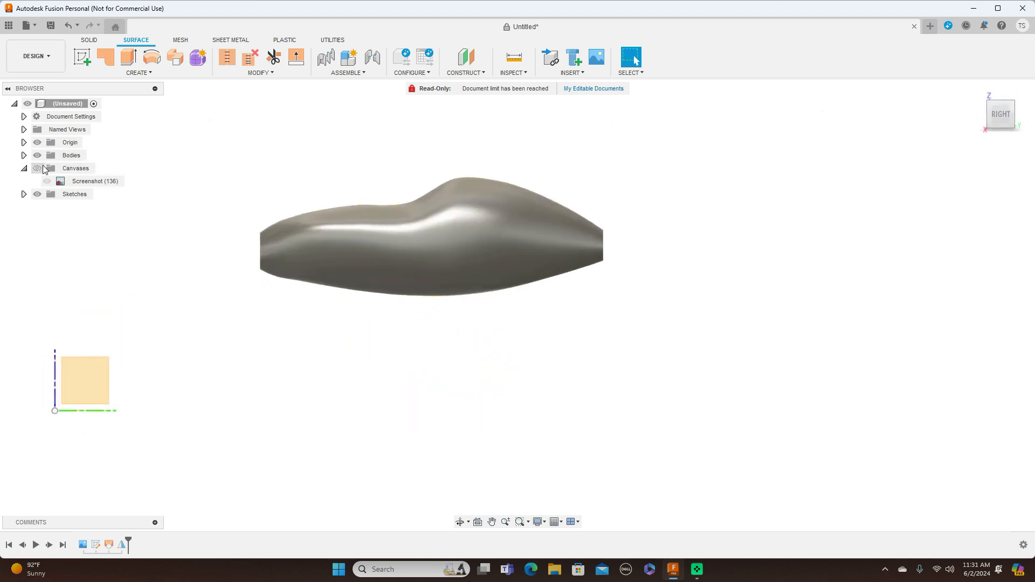
click(38, 168)
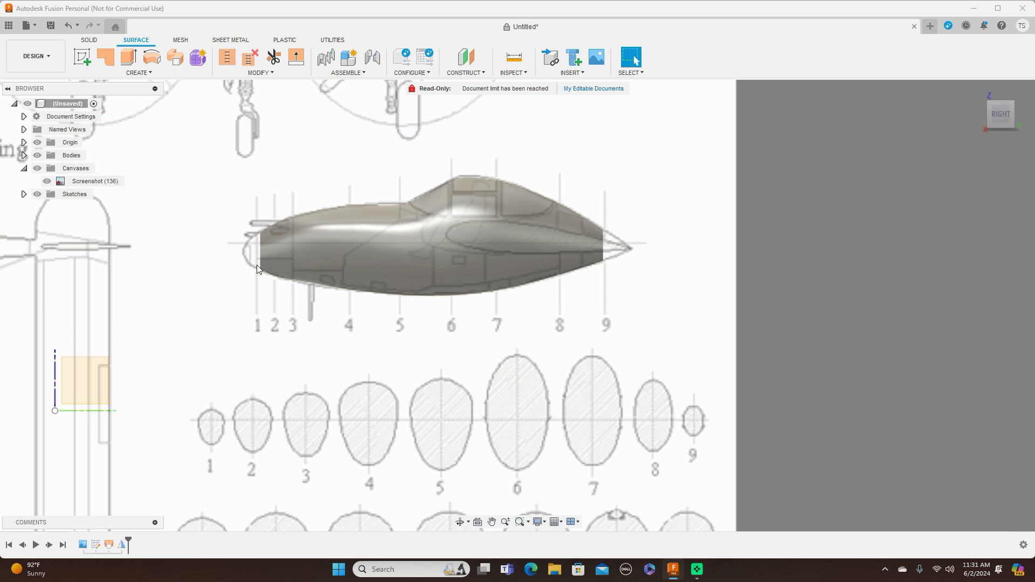
scroll(259, 264, up, 3)
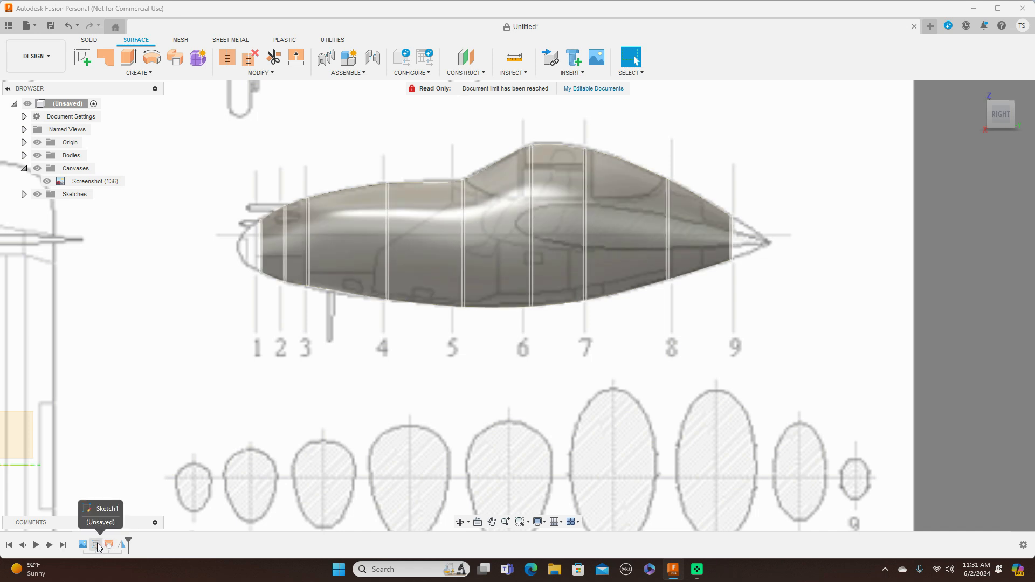
Reopen the sketch holding the nine station half-profiles for editing.
right_click(96, 545)
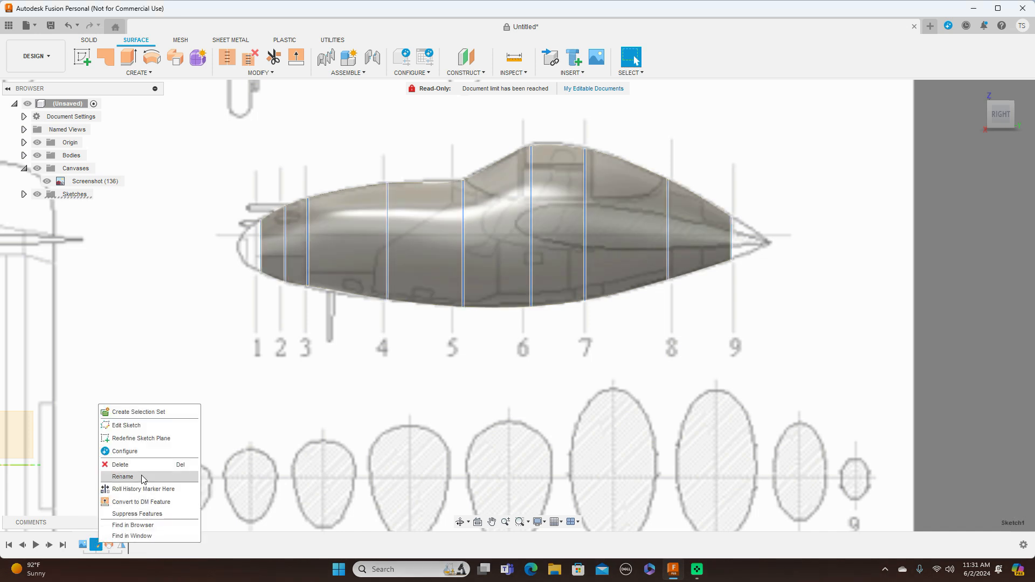
click(147, 430)
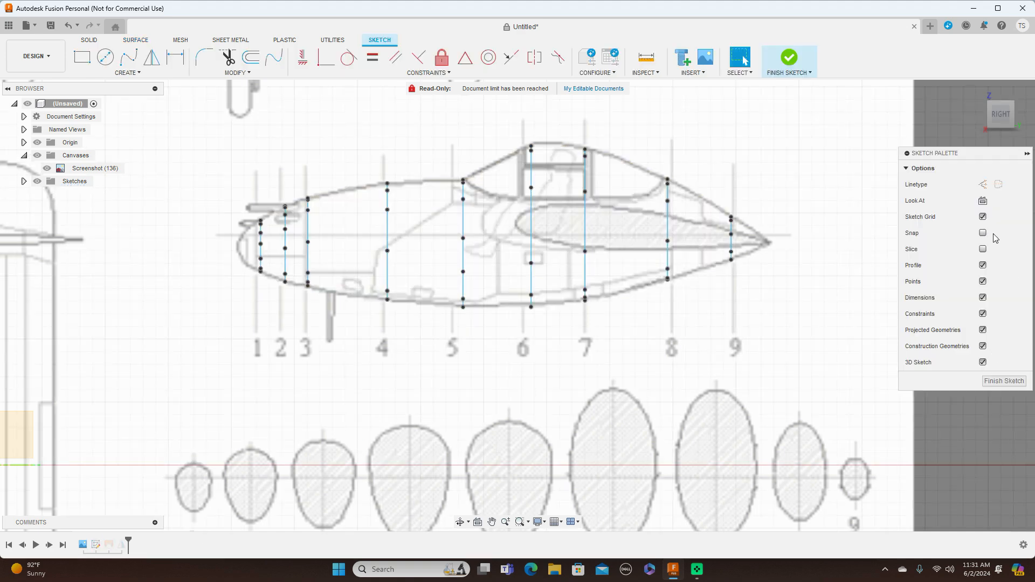
drag(991, 120, 1005, 129)
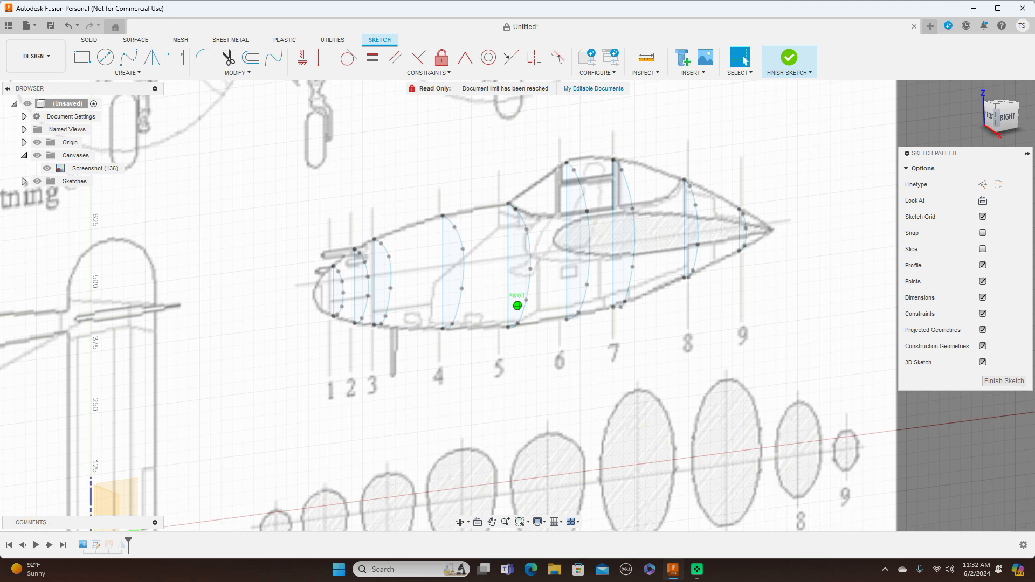
Start a fit point spline along the fuselage's upper outline through the tops of profiles 1 to 4, with one intermediate point in each gap.
click(128, 57)
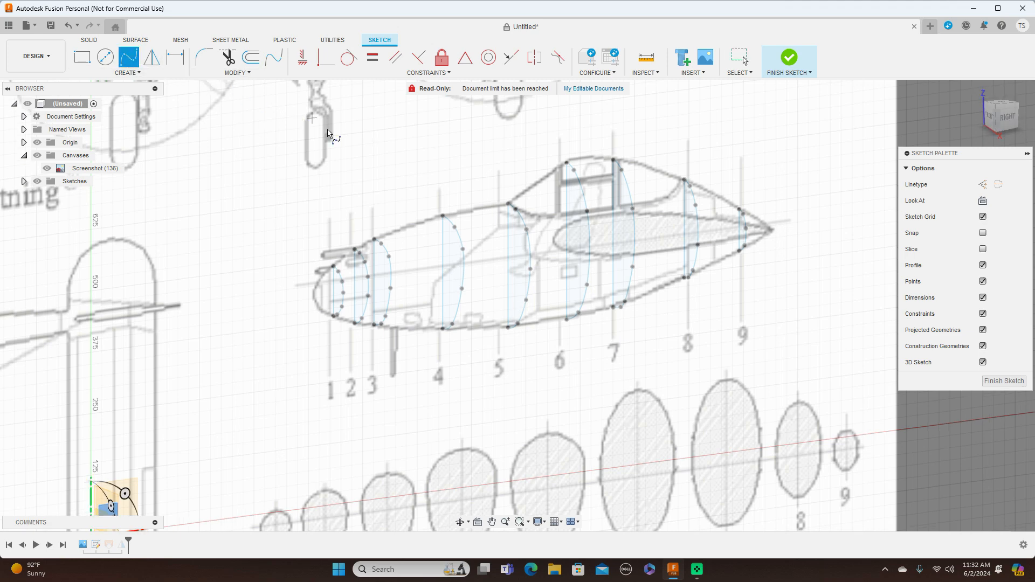
scroll(330, 138, up, 2)
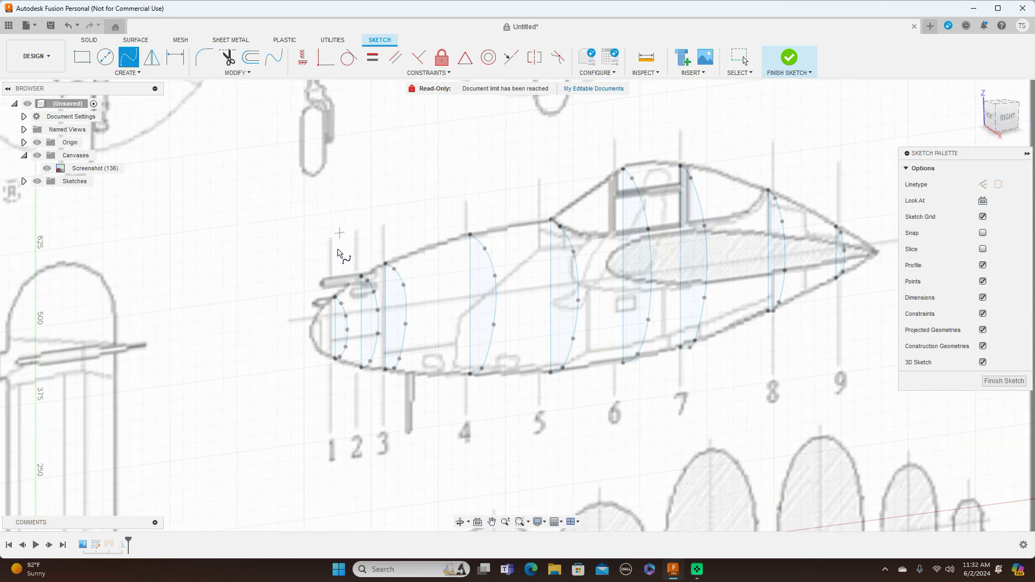
scroll(343, 278, up, 2)
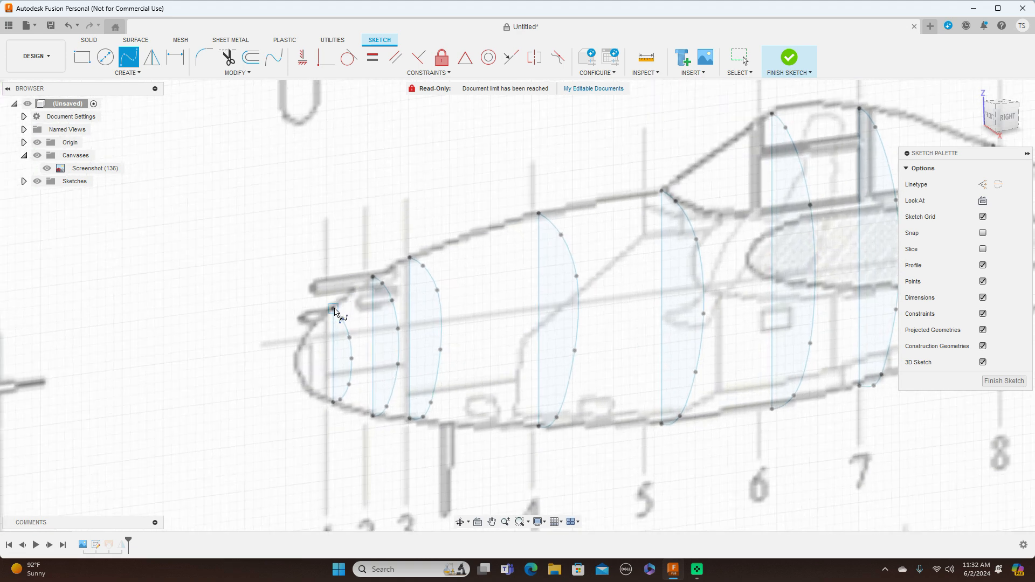
click(334, 307)
scroll(353, 298, up, 2)
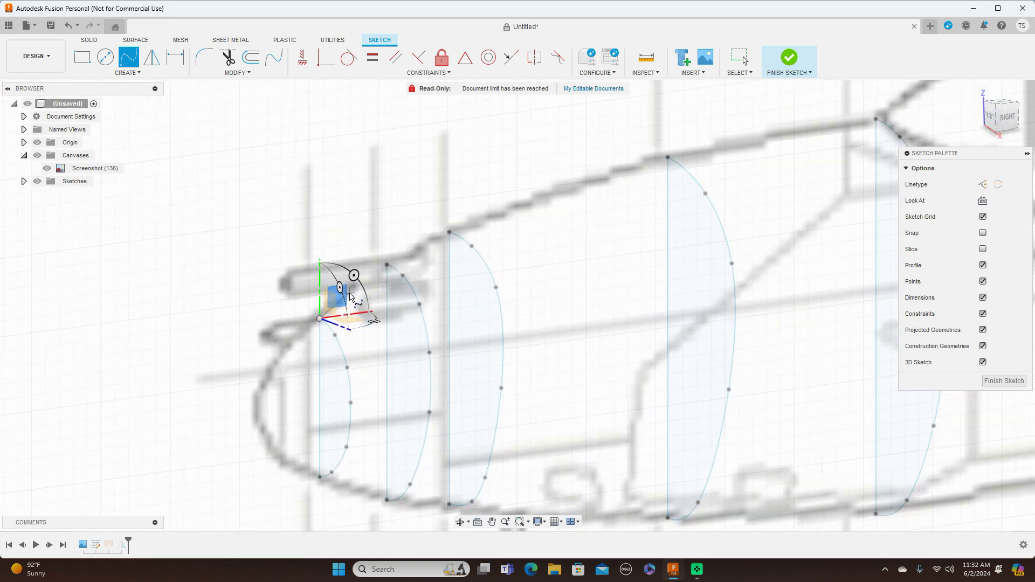
click(386, 264)
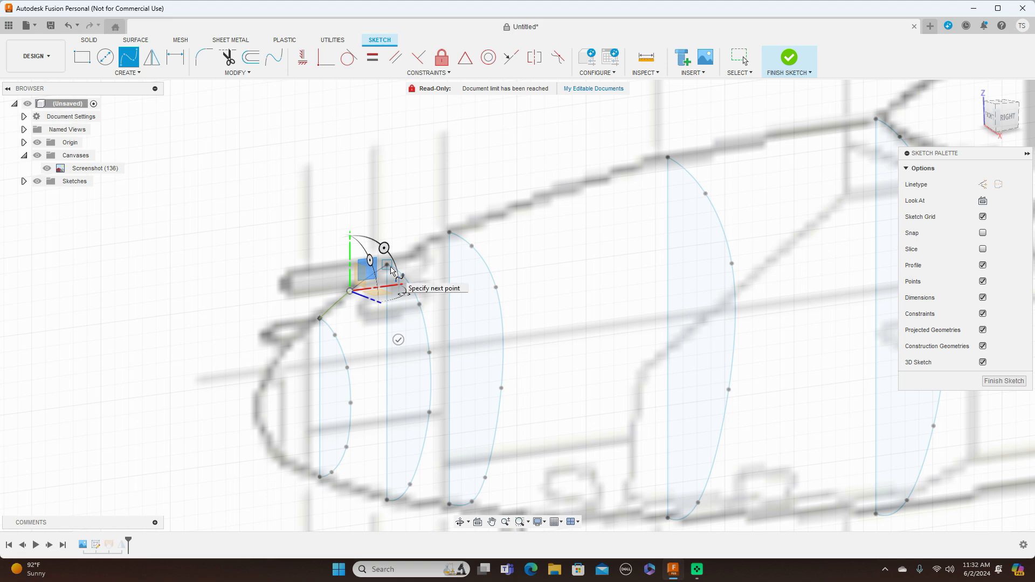
click(420, 248)
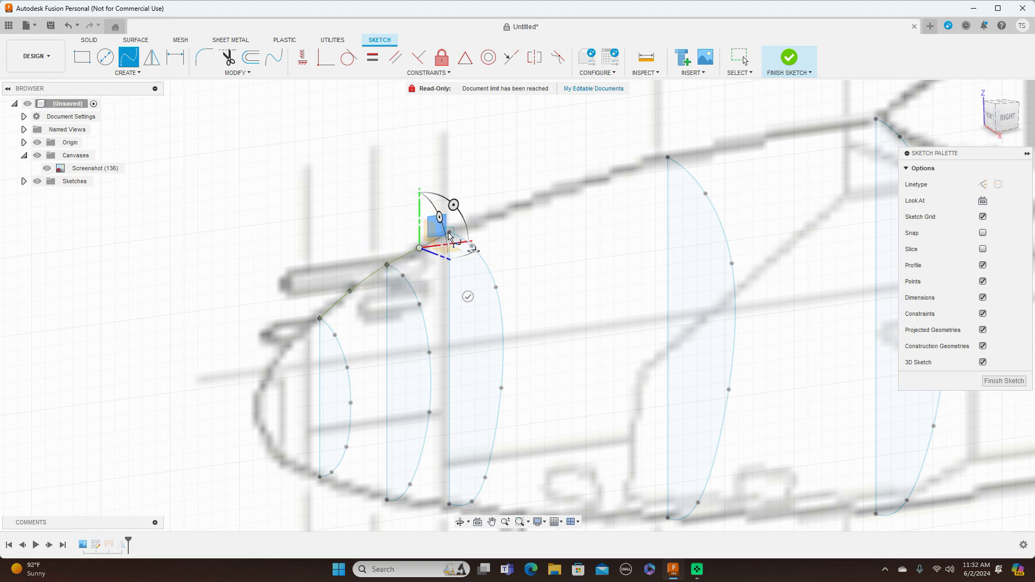
click(449, 233)
click(563, 187)
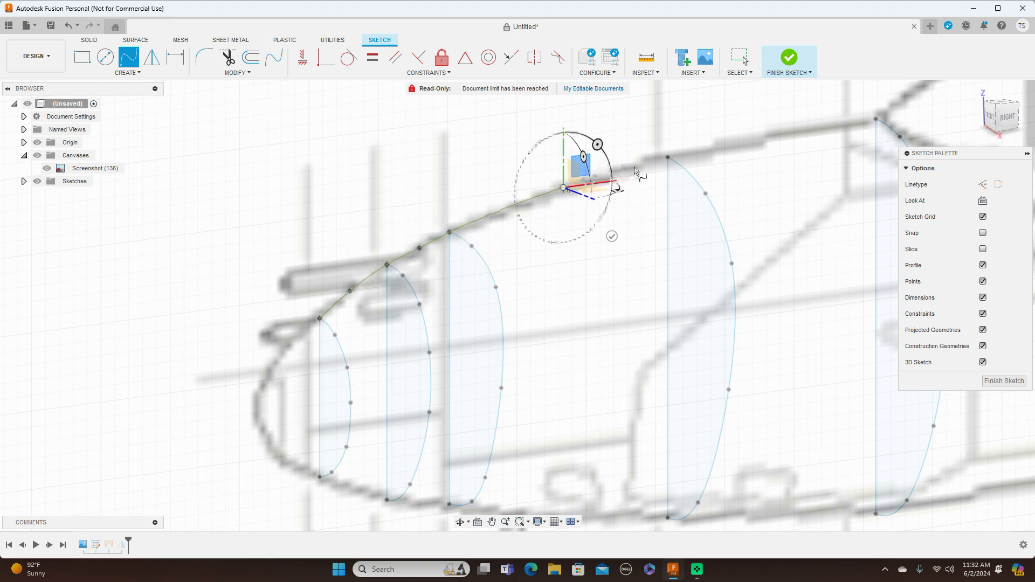
click(668, 157)
Continue the spline over the canopy through the tops of profiles 5, 6 and 7, adding an intermediate outline point before each.
middle_drag(671, 159, 462, 180)
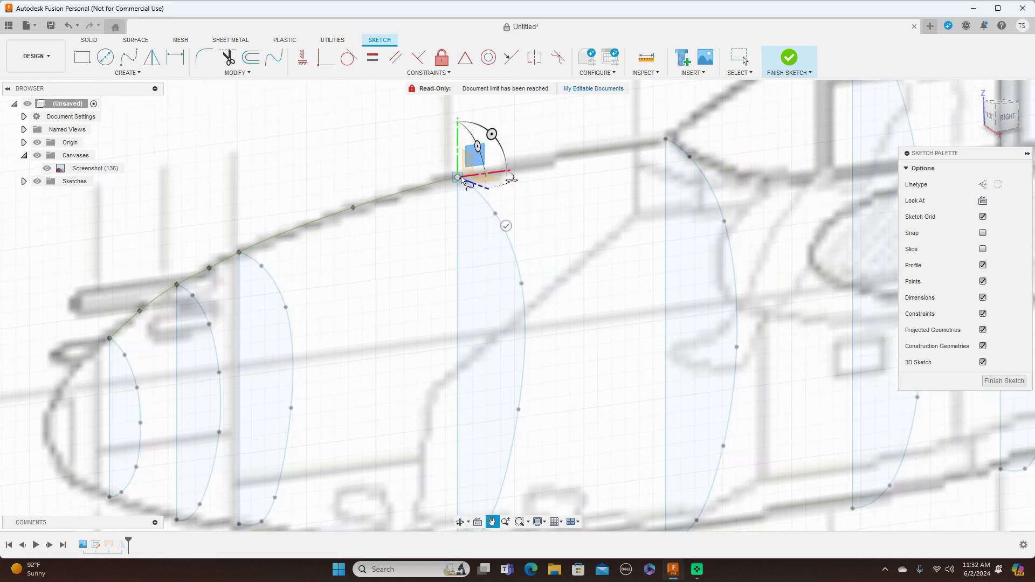
click(559, 158)
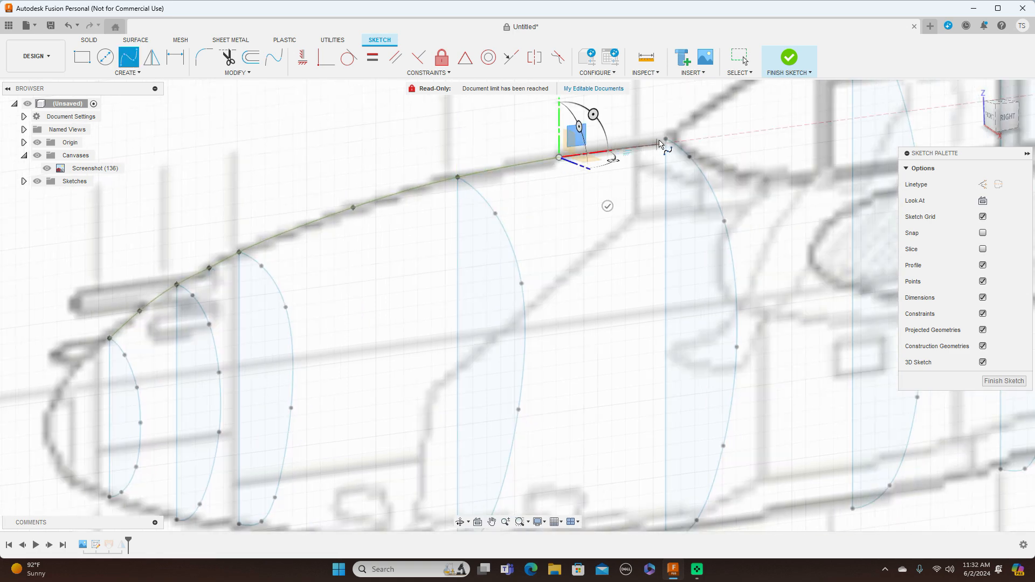
click(663, 142)
scroll(664, 143, down, 2)
middle_drag(661, 145, 422, 260)
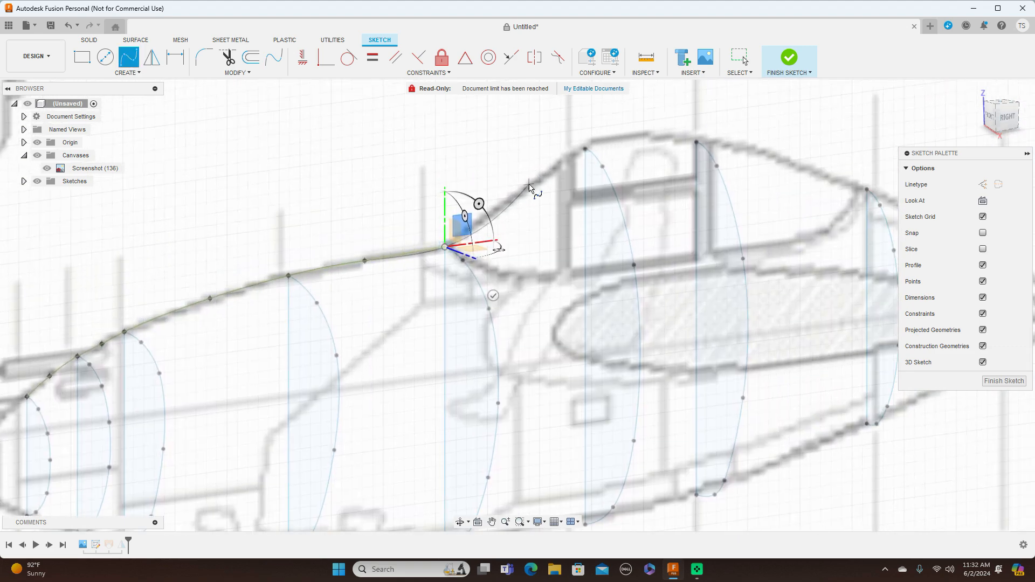
click(515, 193)
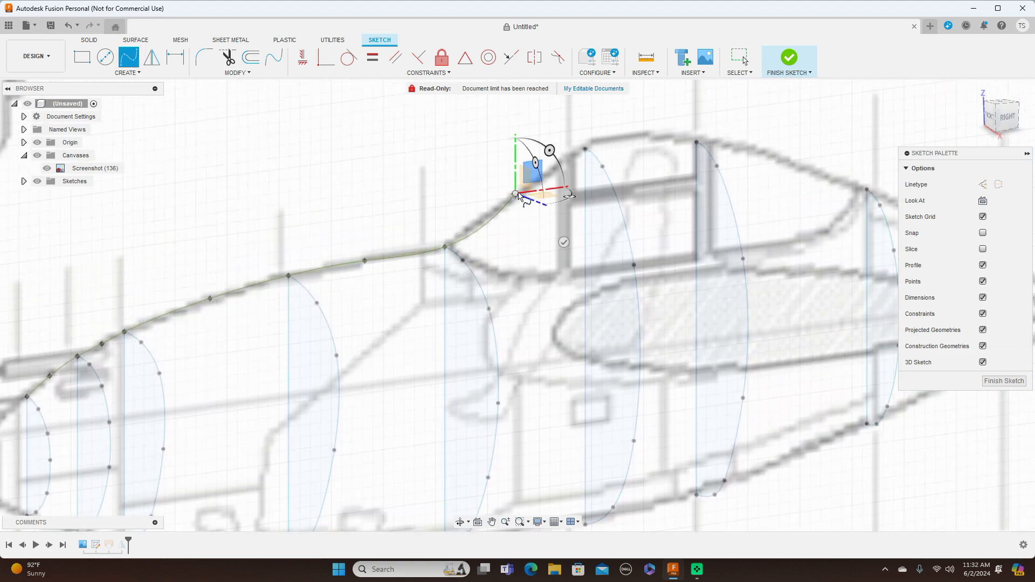
click(585, 150)
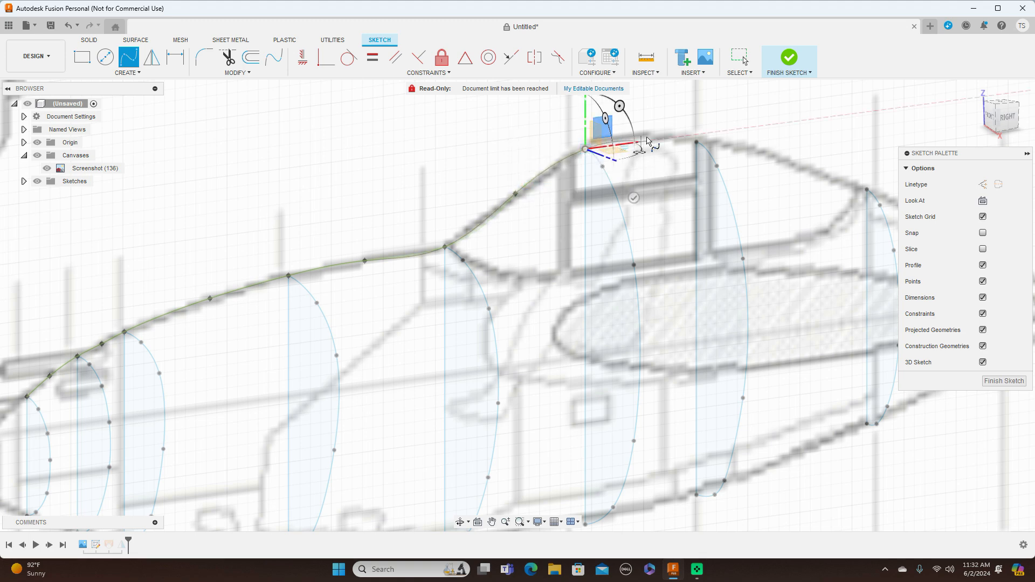
click(644, 135)
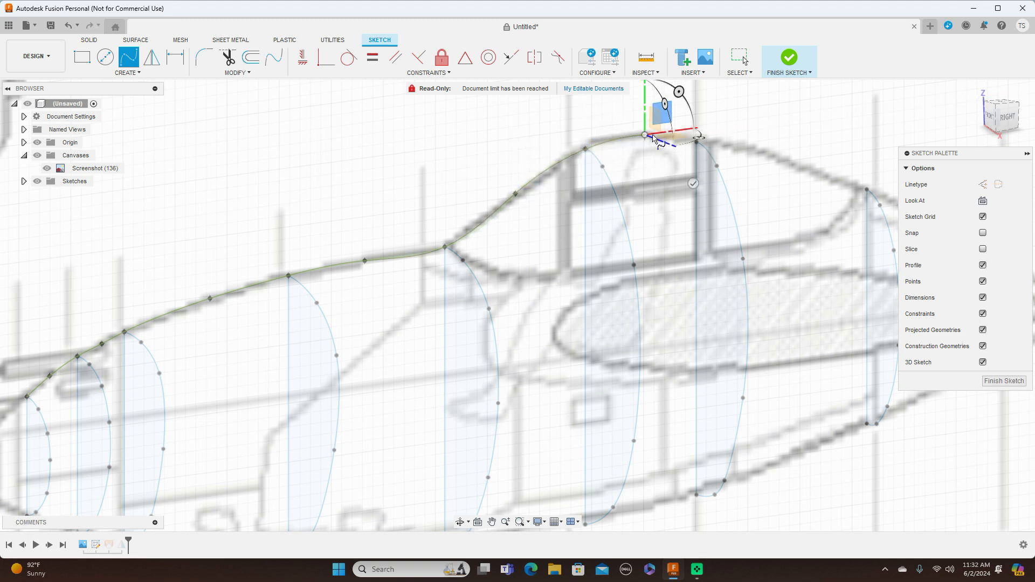
scroll(697, 144, up, 5)
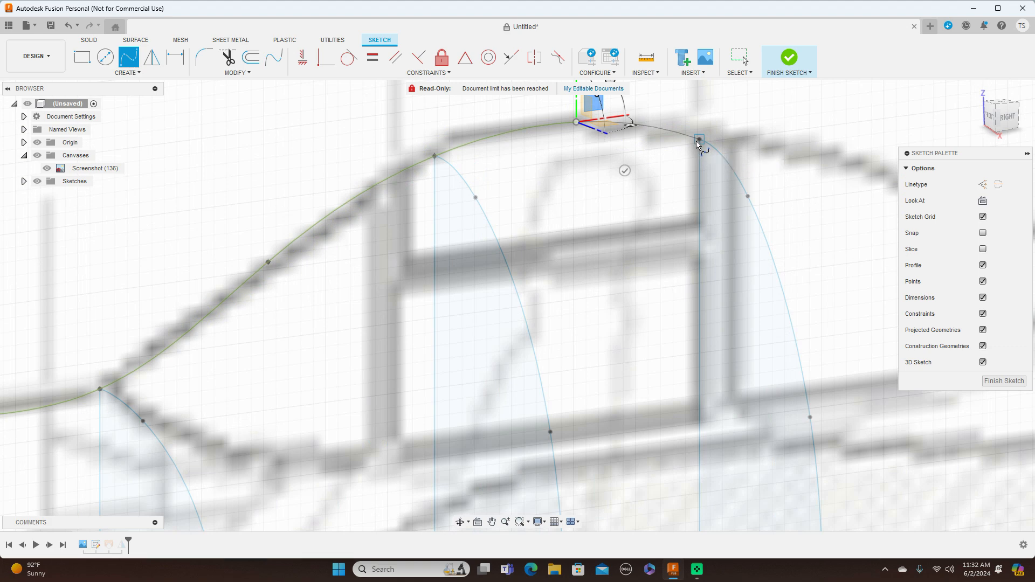
click(698, 141)
Extend the spline down to the tops of profiles 8 and 9 with an intermediate point before each, and finish it.
scroll(697, 140, down, 7)
middle_drag(651, 142, 458, 181)
scroll(458, 180, down, 1)
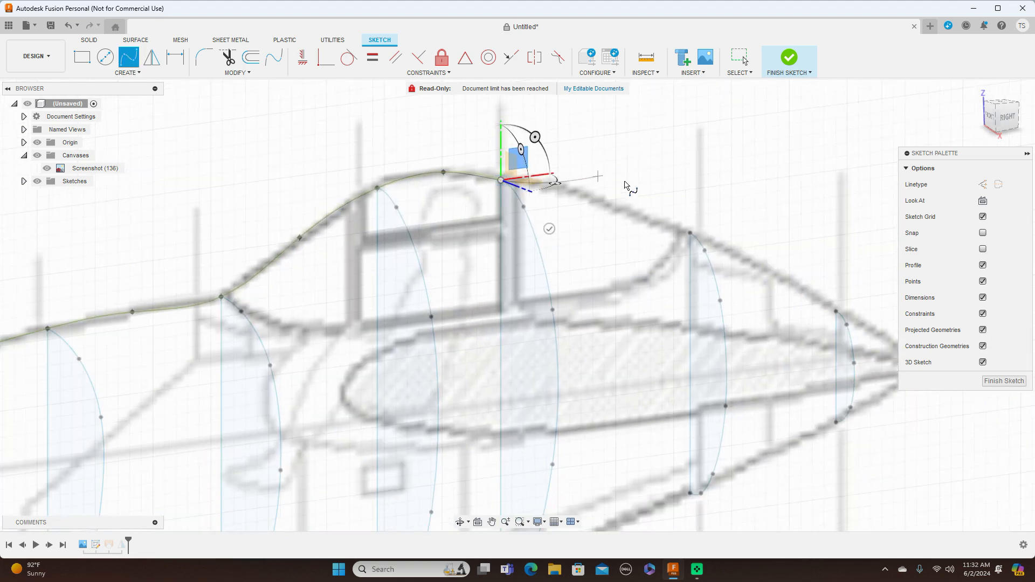
click(606, 204)
click(690, 233)
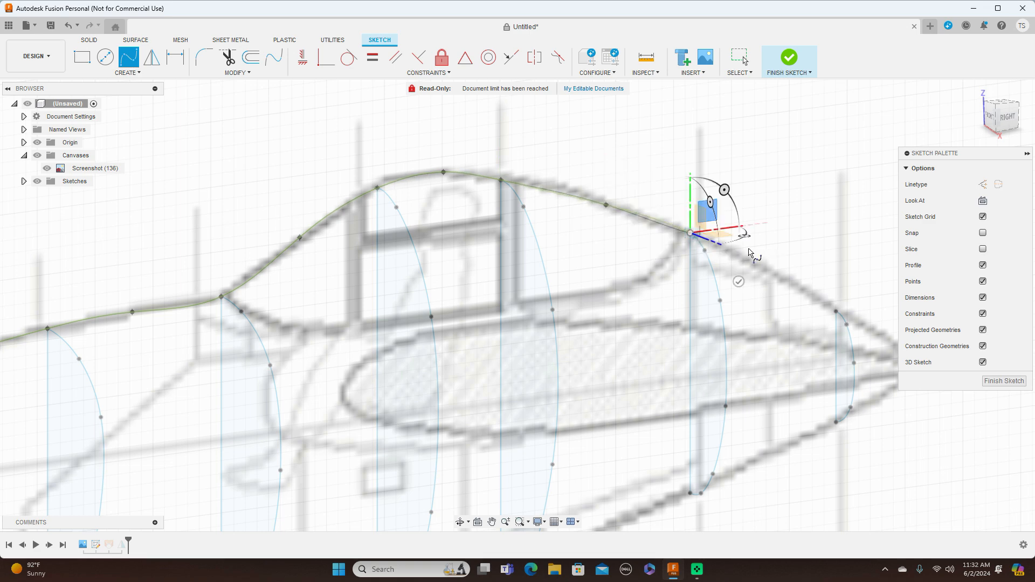
click(769, 273)
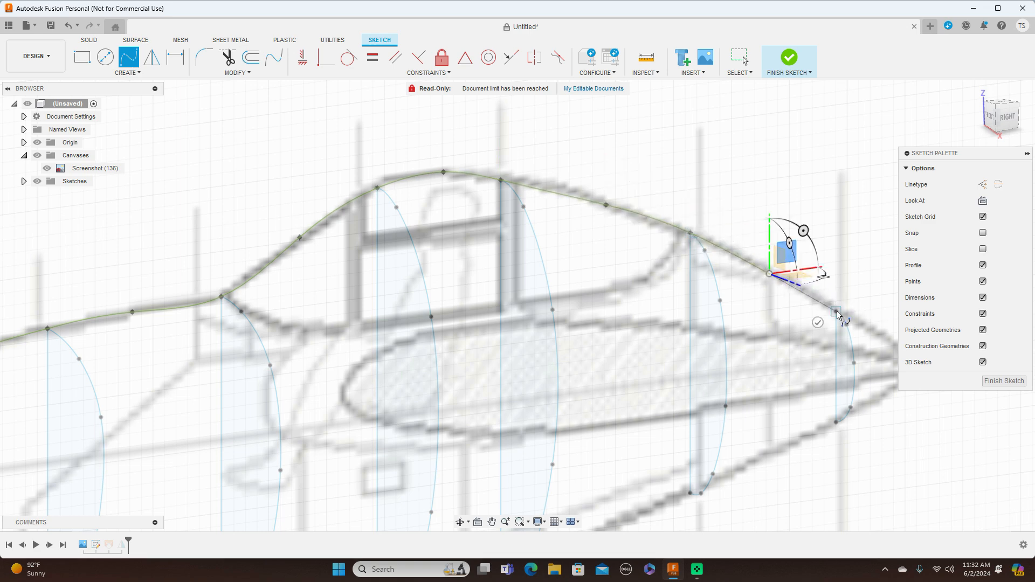
click(836, 311)
right_click(837, 311)
click(878, 312)
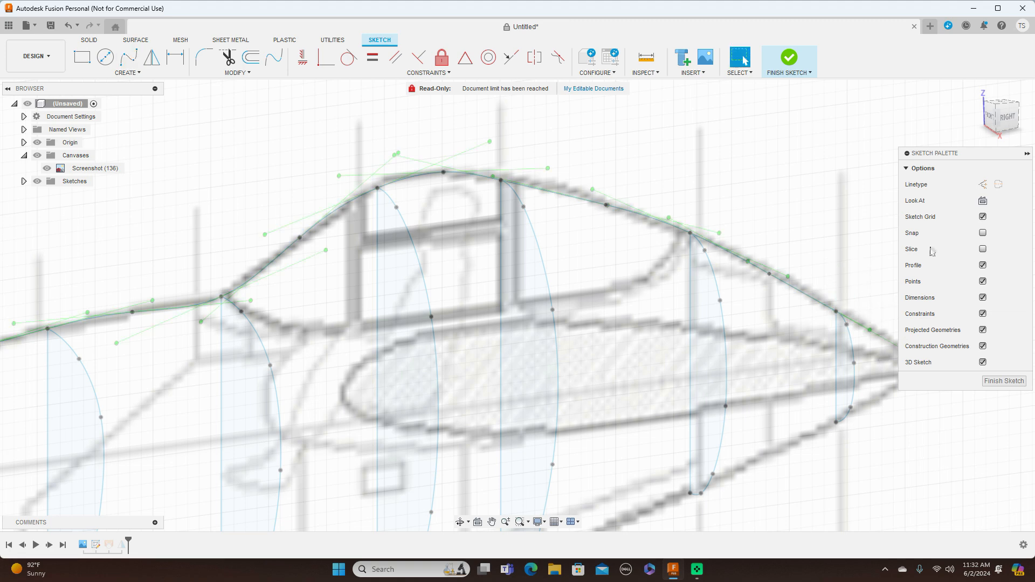
Move the spline point between profiles 4 and 5 rearward and the one between profiles 5 and 6 farther up the windshield outline.
scroll(758, 227, down, 5)
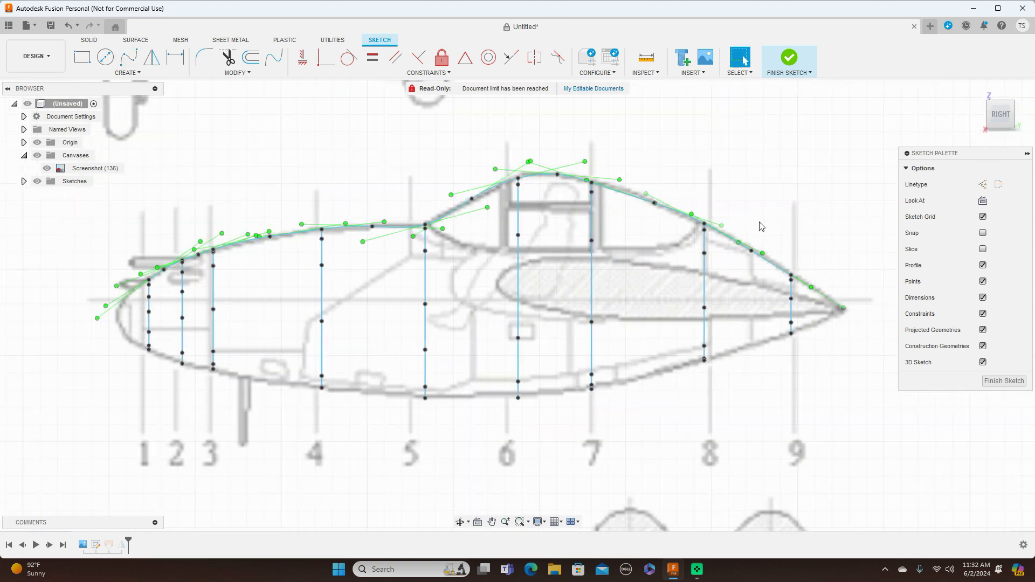
scroll(324, 232, up, 3)
scroll(325, 232, up, 2)
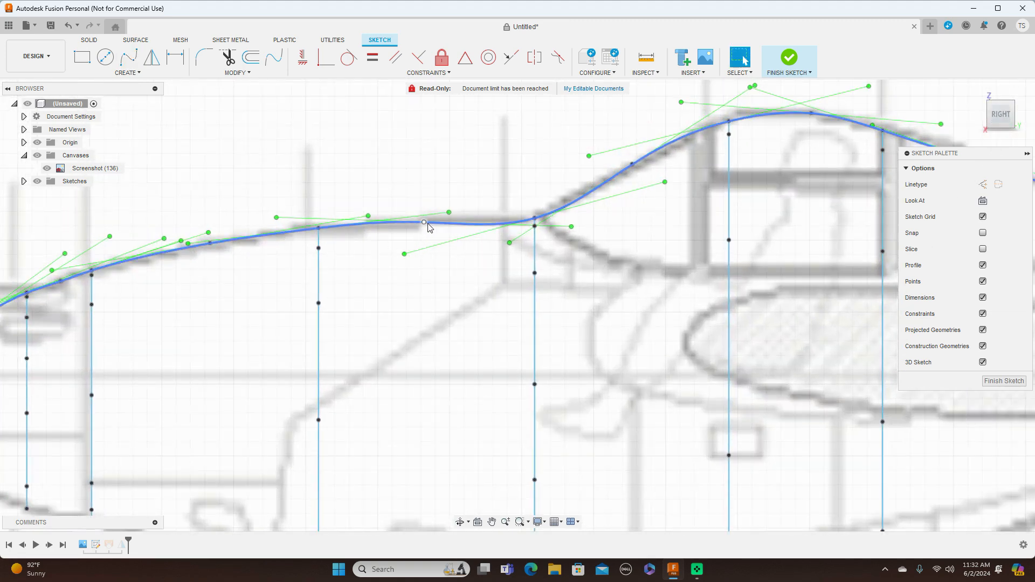
drag(425, 224, 445, 226)
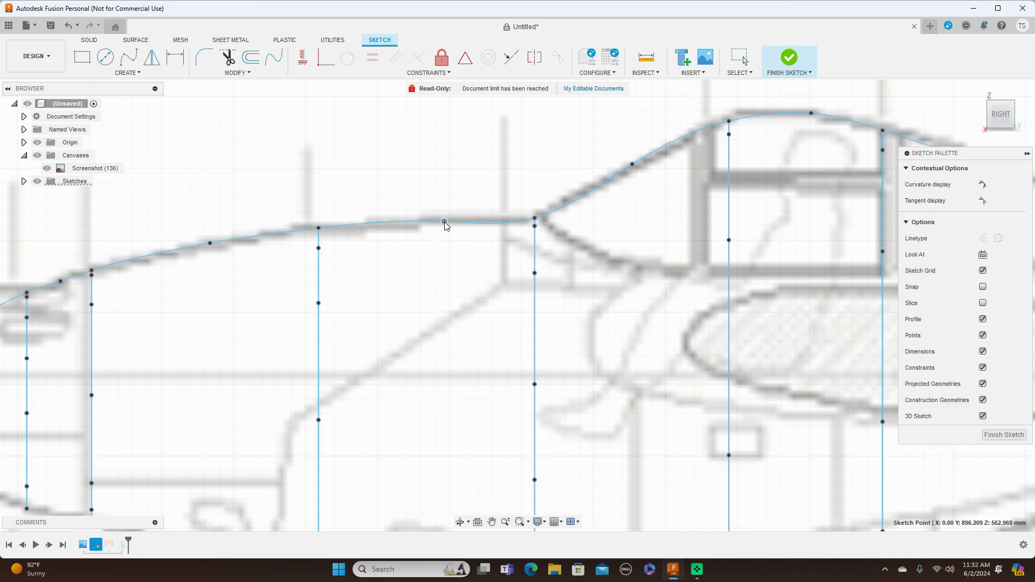
drag(445, 225, 475, 227)
drag(469, 228, 457, 229)
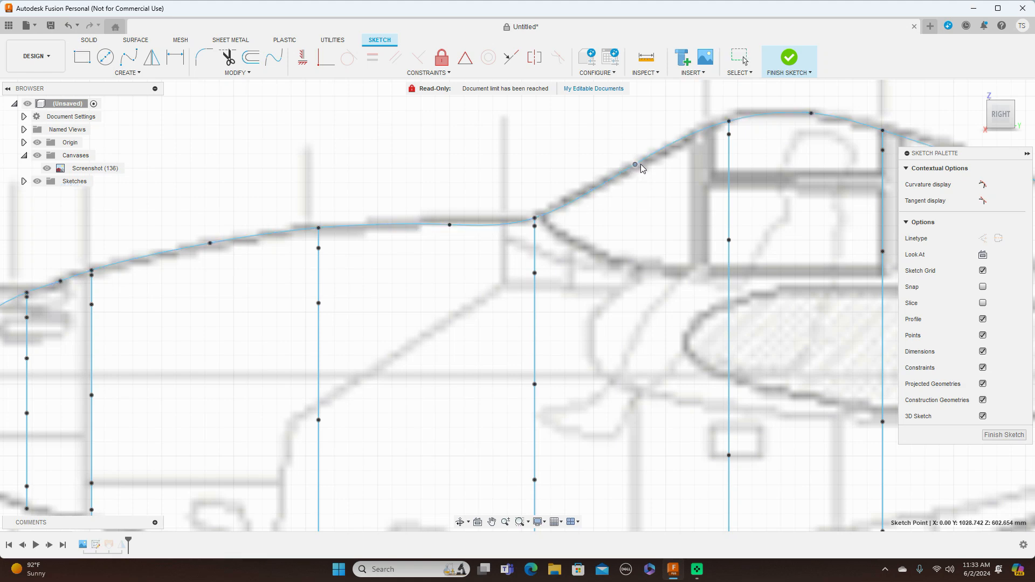
drag(643, 165, 654, 157)
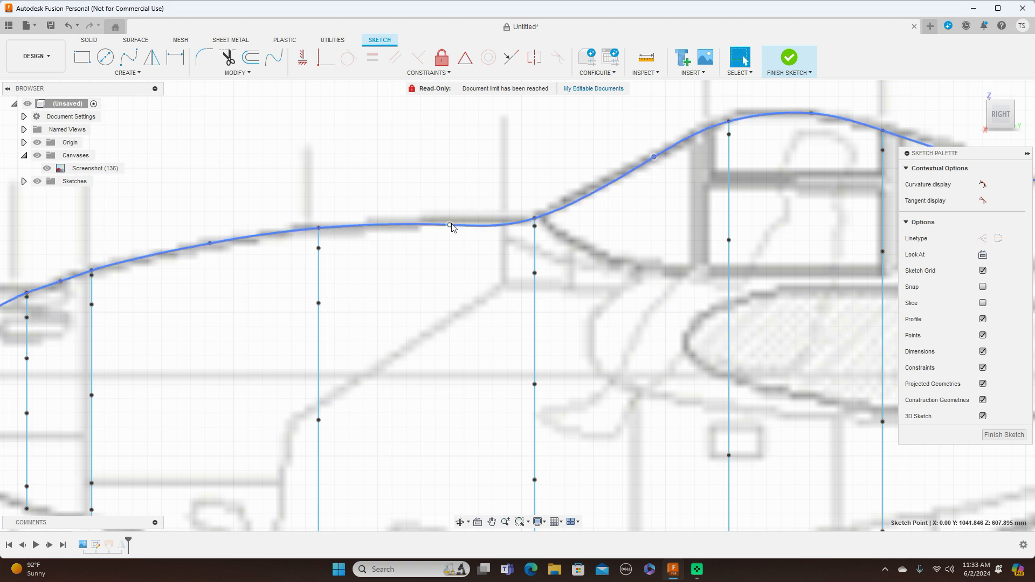
Reposition the spline point ahead of profile 5 along the outline to just before that profile's top, and finish the sketch.
drag(451, 226, 456, 220)
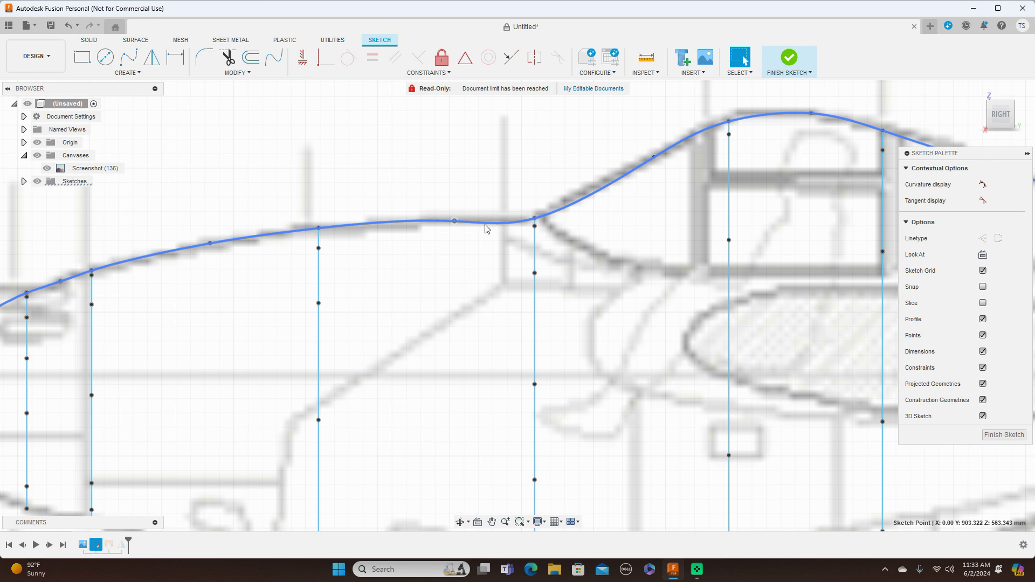
drag(455, 223, 511, 220)
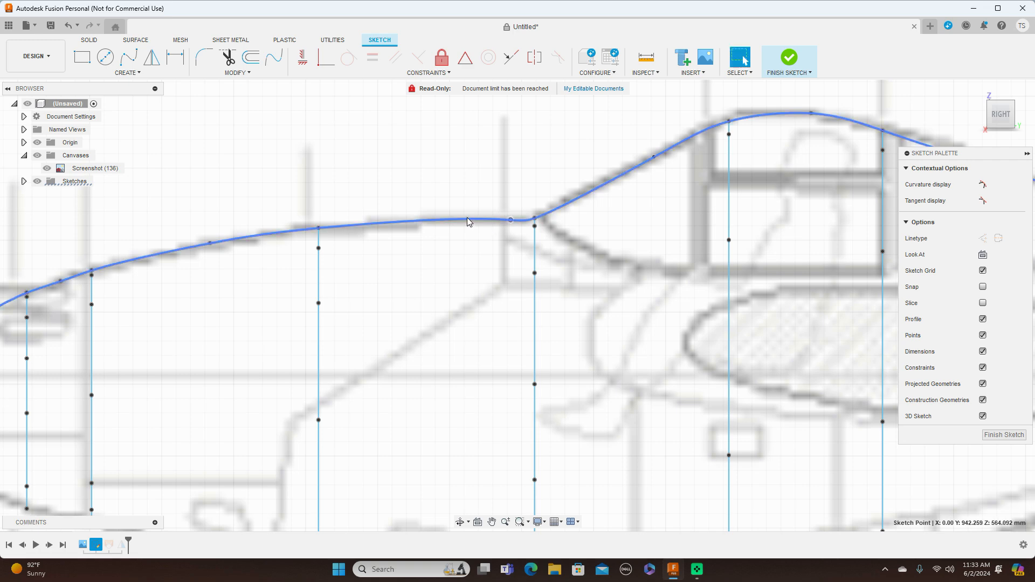
scroll(493, 264, down, 4)
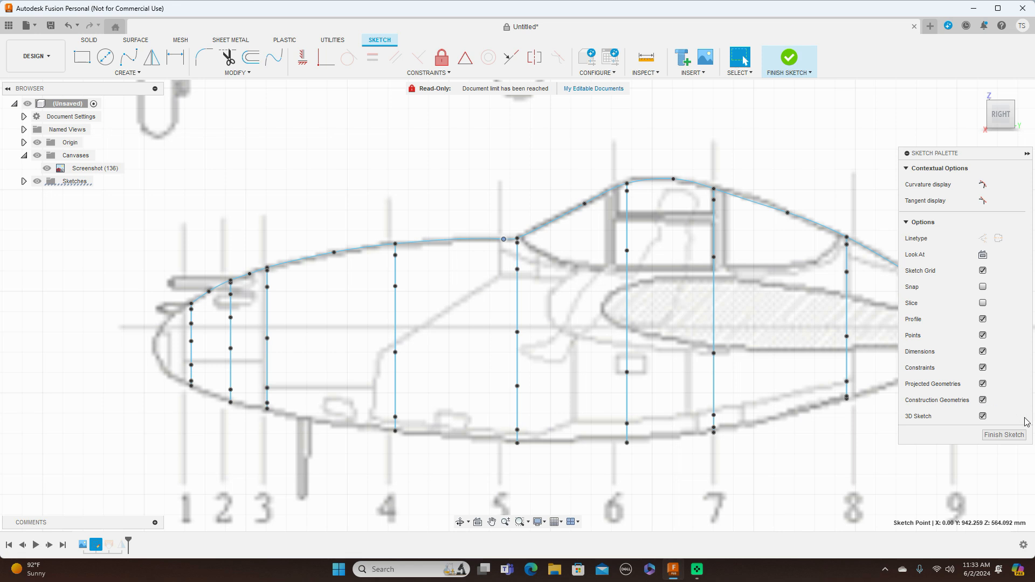
click(1020, 436)
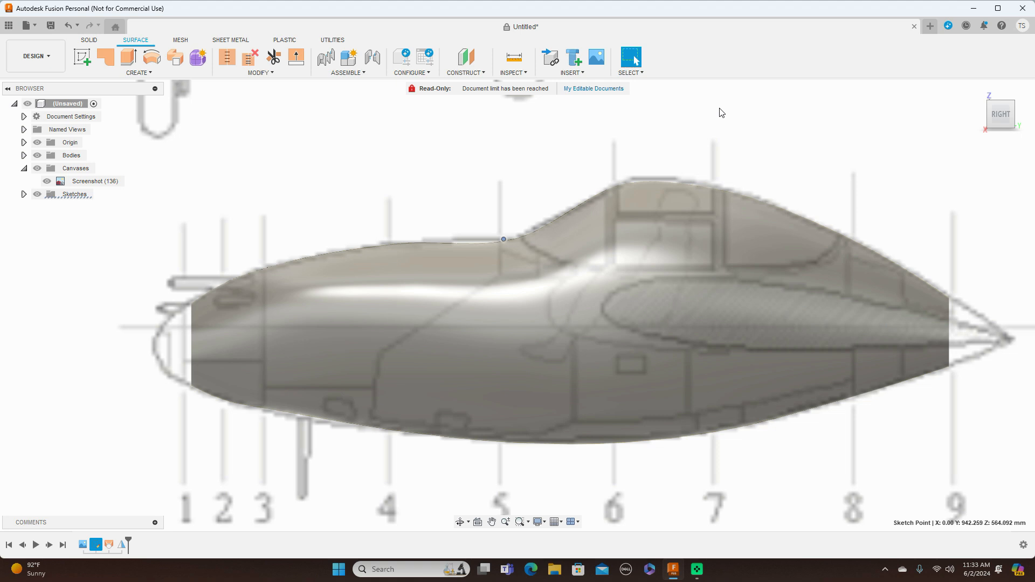
scroll(721, 112, down, 1)
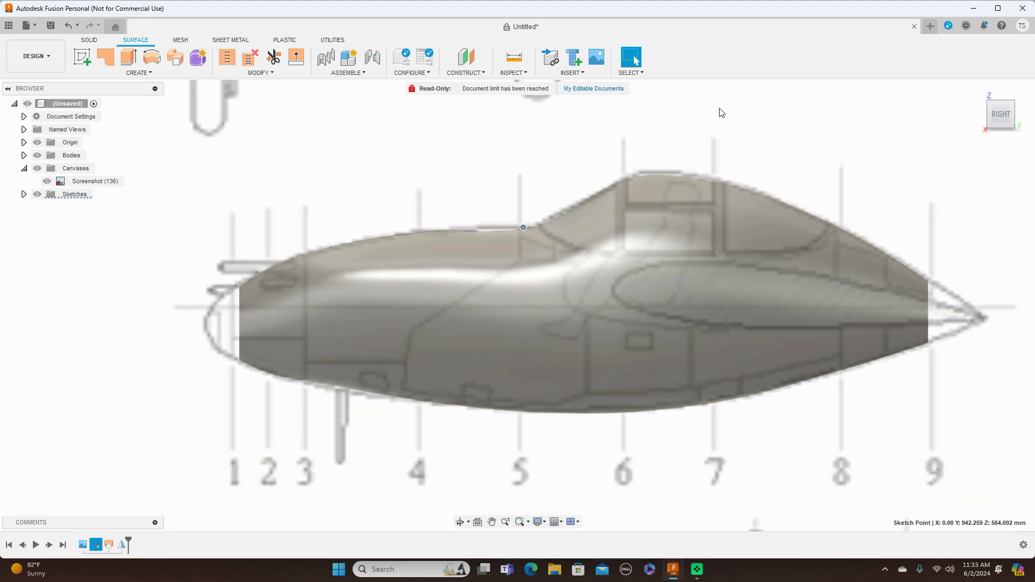
right_click(96, 542)
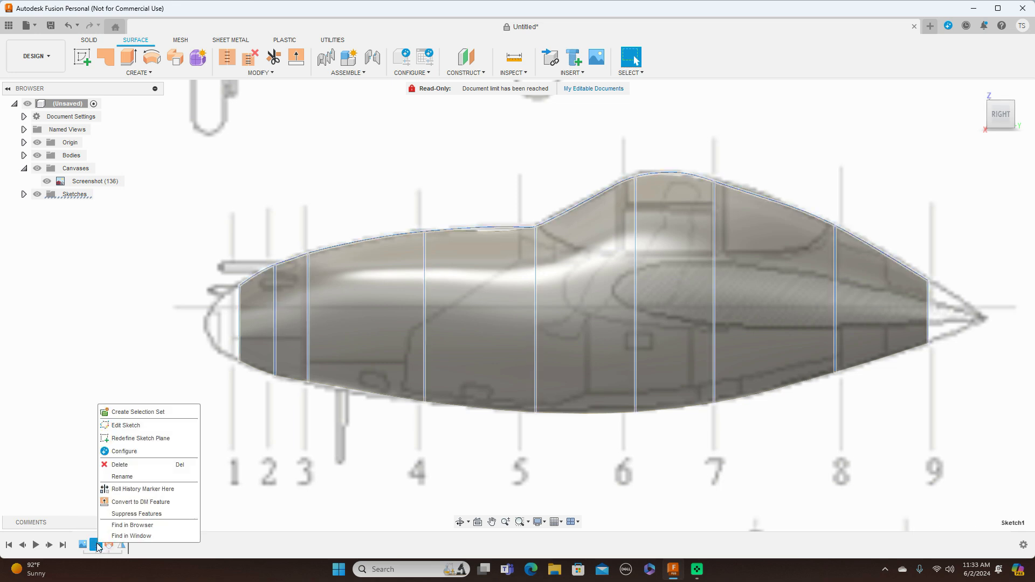
click(135, 426)
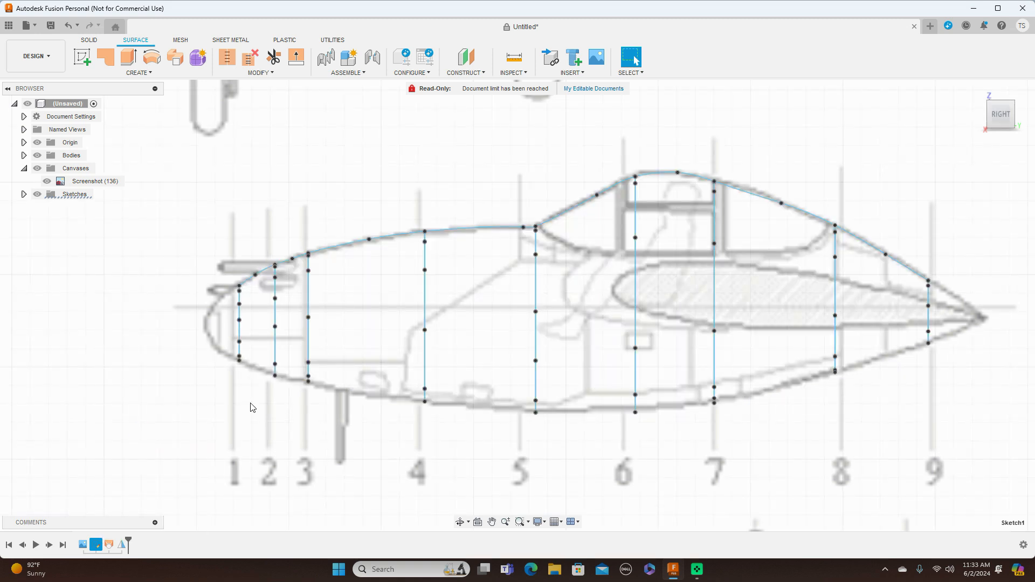
click(525, 228)
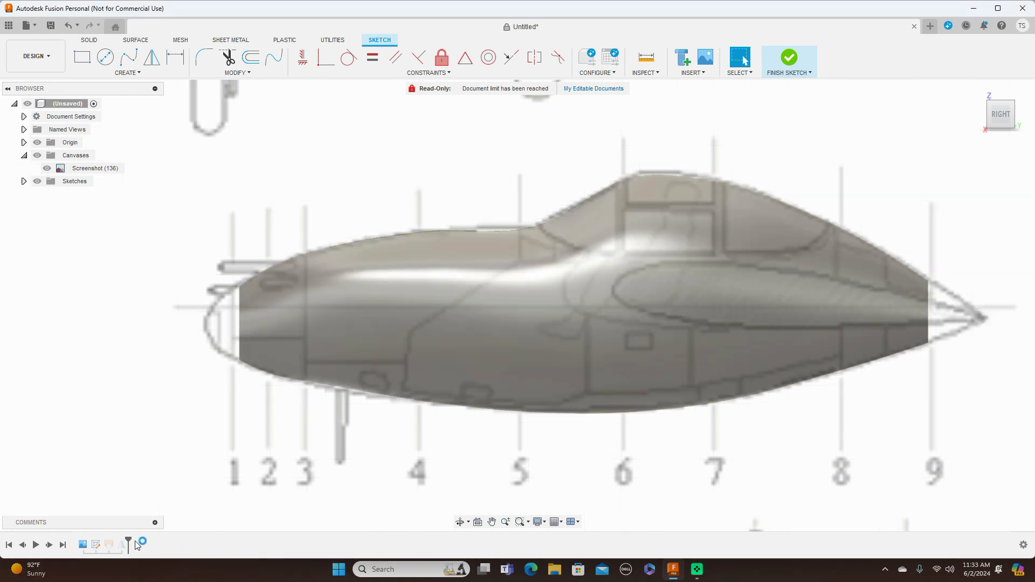
click(119, 545)
right_click(120, 545)
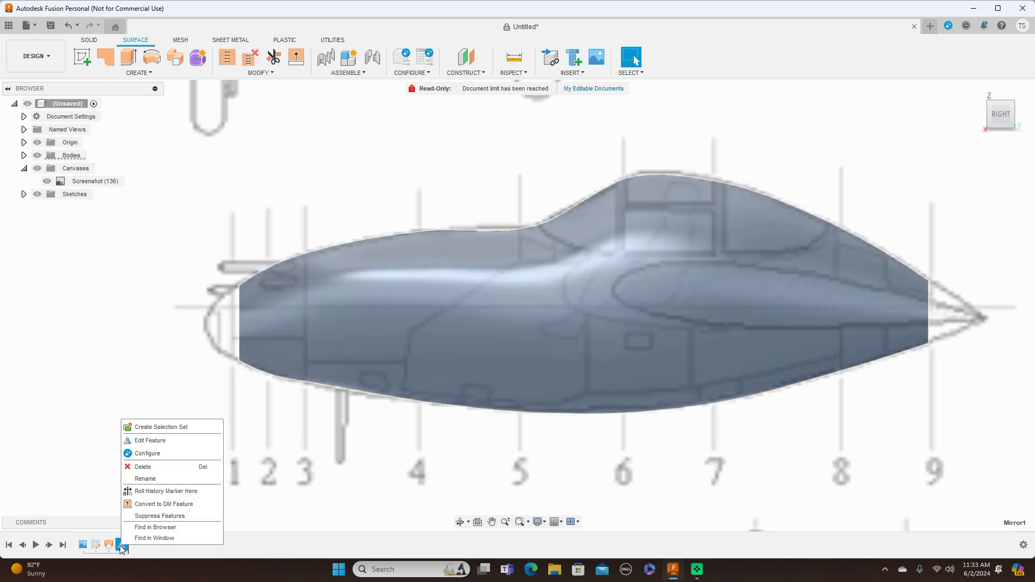
click(159, 441)
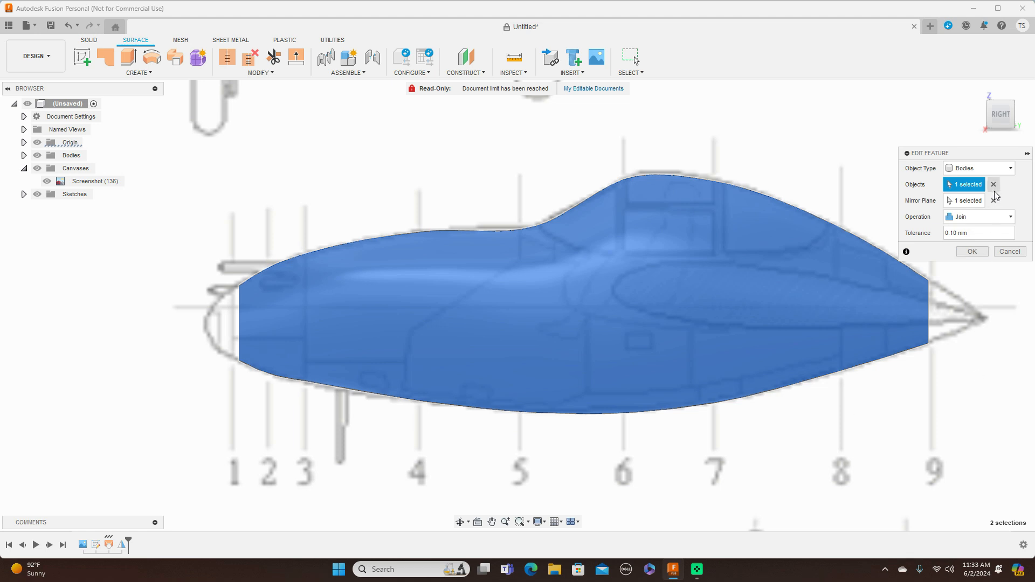
click(1006, 253)
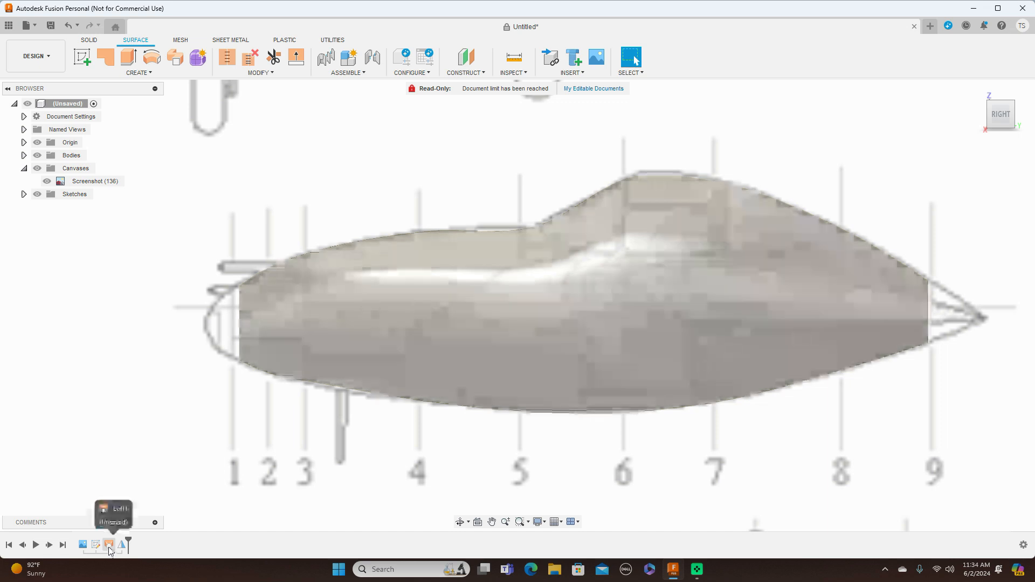
Edit the fuselage loft and add the upper outline spline as a rail.
click(108, 546)
click(109, 546)
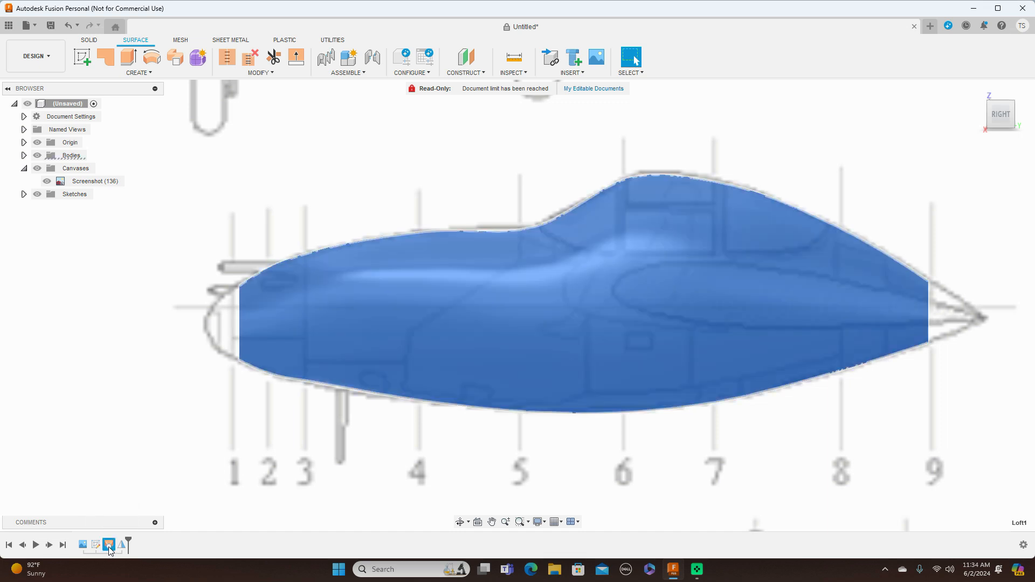
right_click(109, 546)
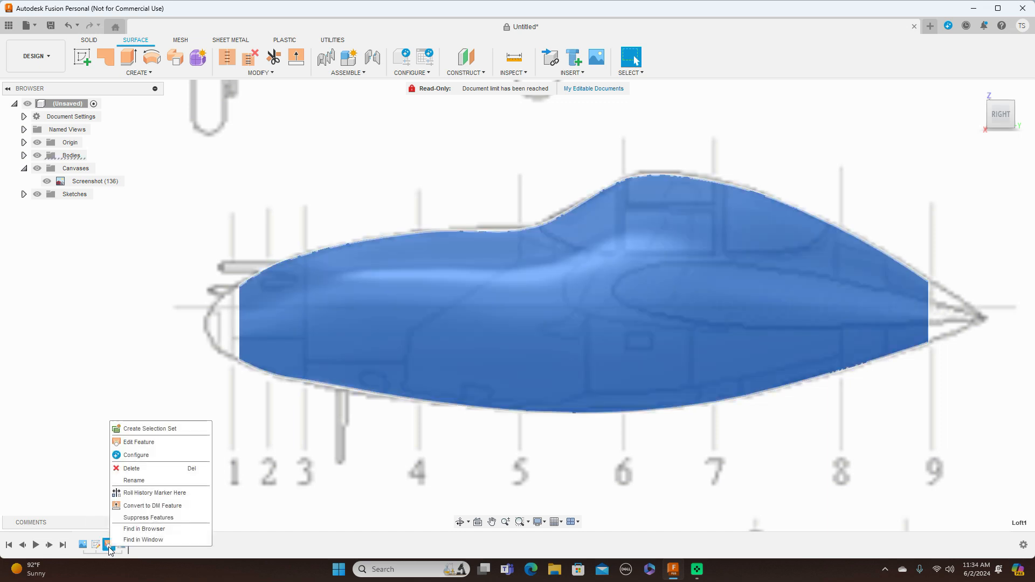
click(139, 442)
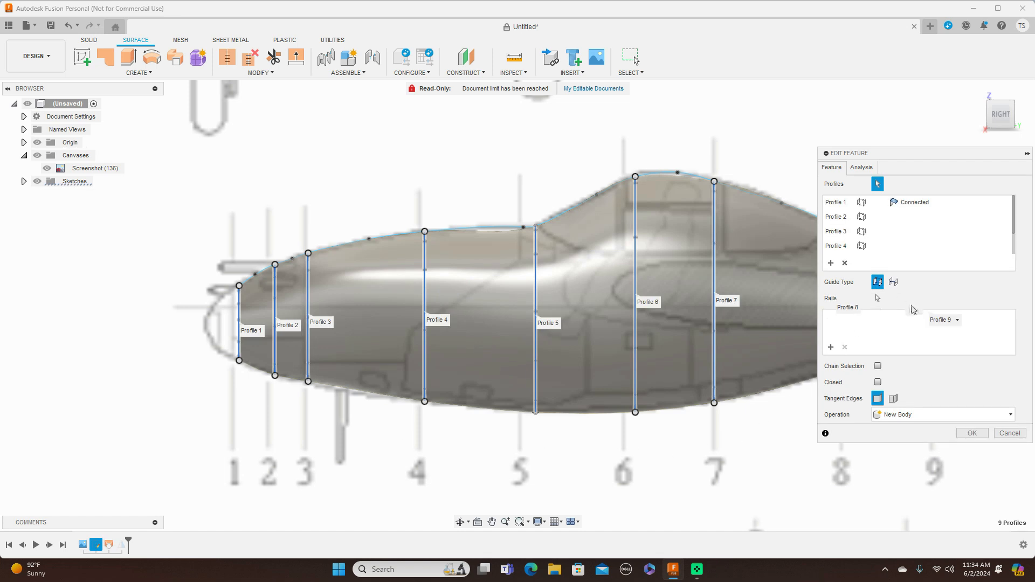
click(832, 348)
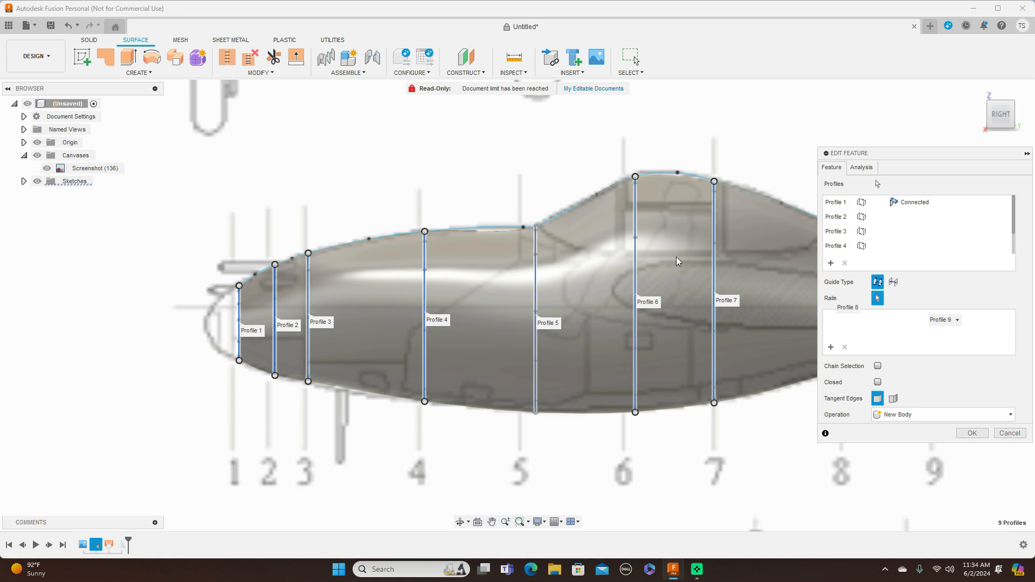
click(496, 227)
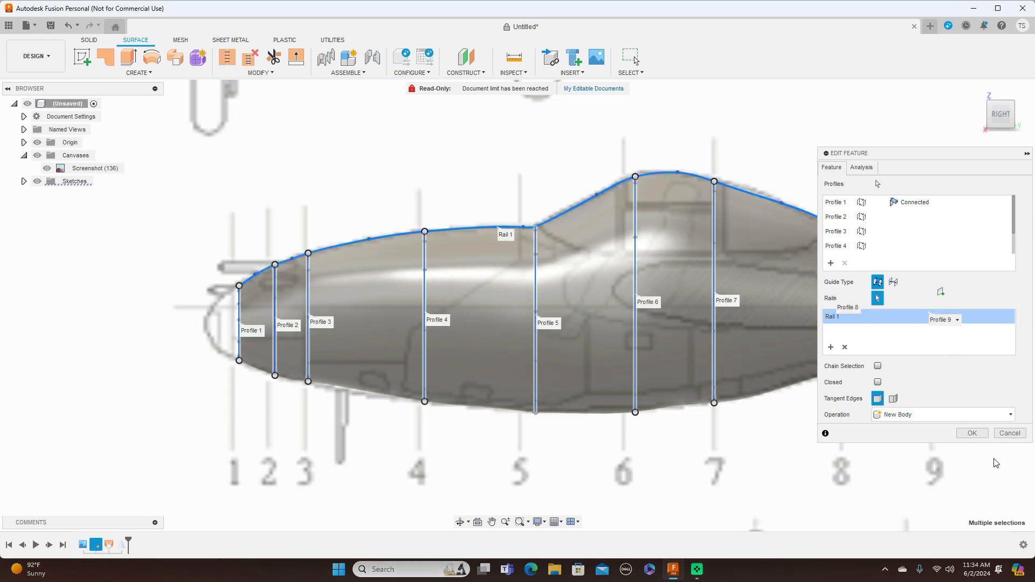
click(970, 434)
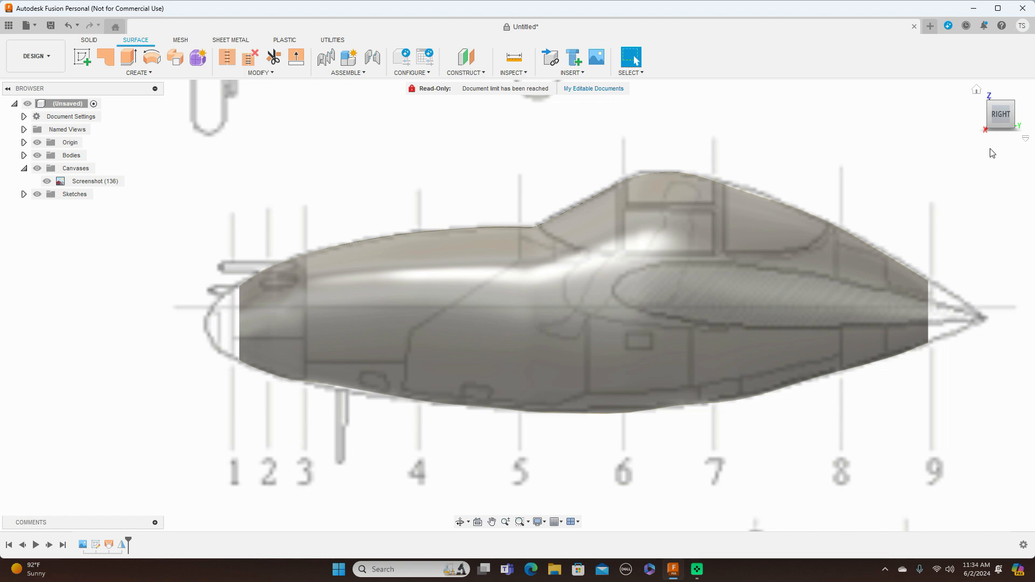
Hide the blueprint canvas and examine the reshaped fuselage body from the side and at an angle.
mouse_move(1001, 122)
mouse_down()
mouse_move(1033, 122)
mouse_move(1016, 133)
mouse_move(992, 125)
mouse_up()
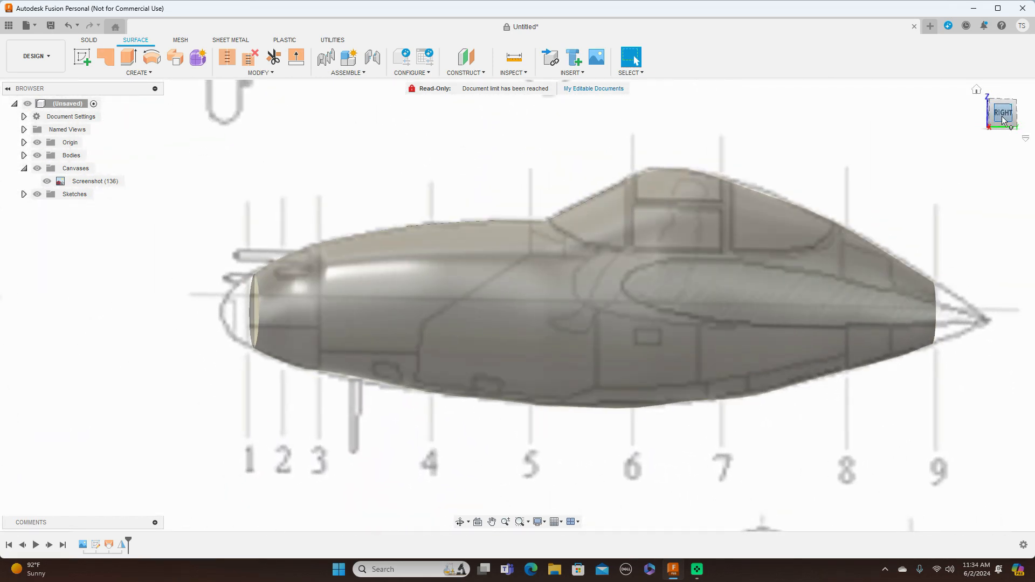
click(998, 119)
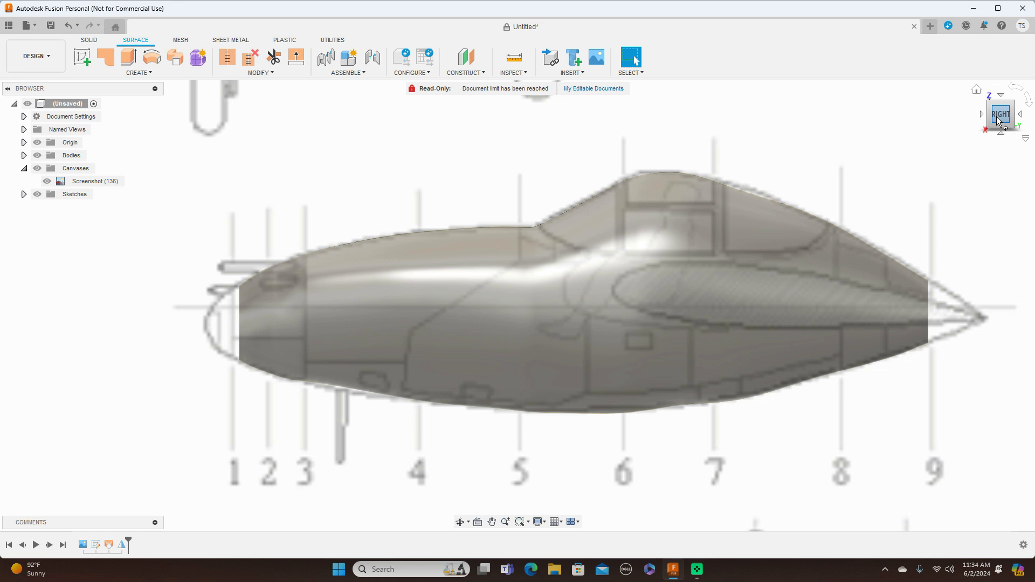
scroll(390, 246, down, 5)
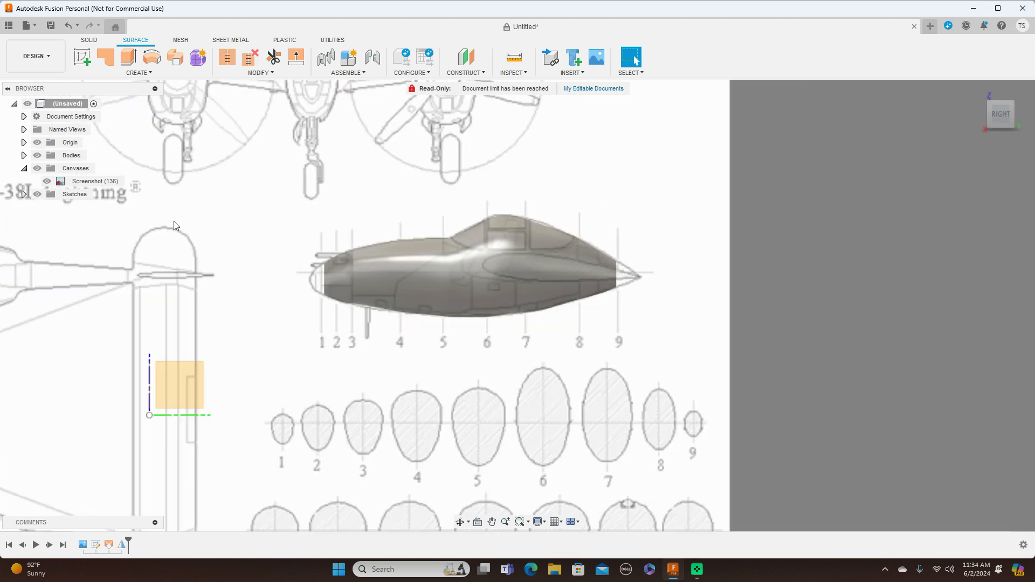
click(89, 40)
click(37, 168)
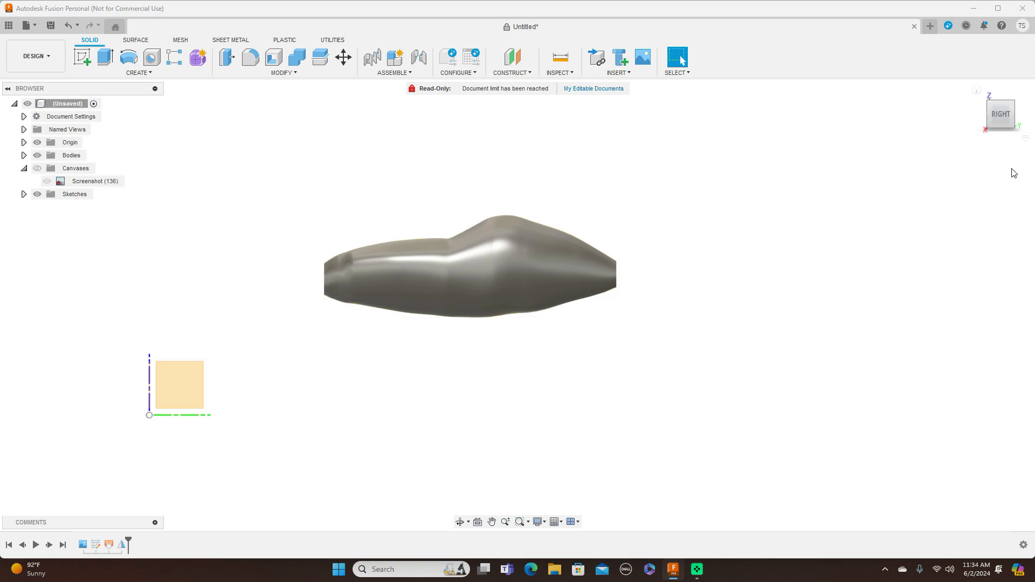
click(997, 124)
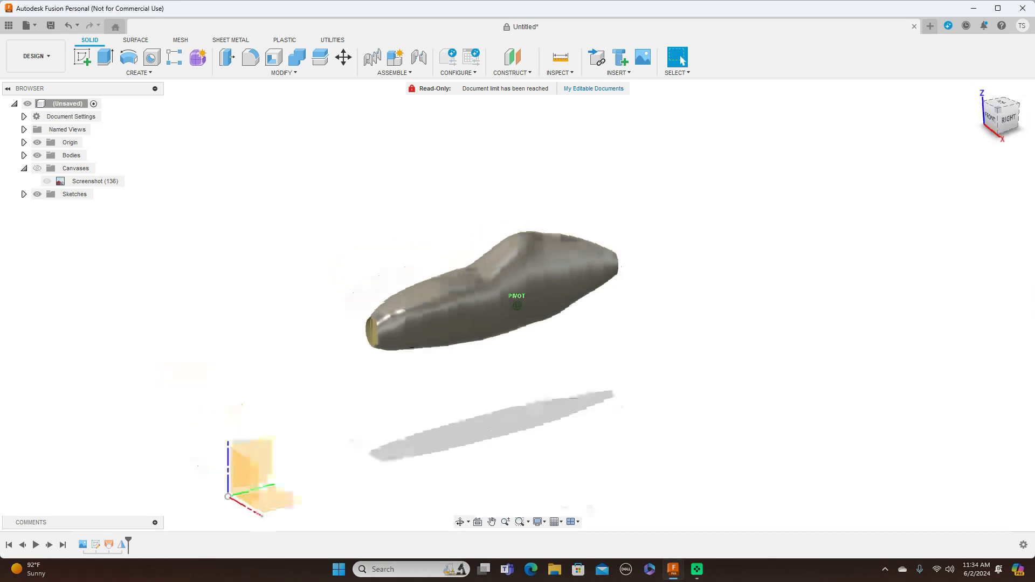
drag(1024, 120, 983, 120)
Reopen the sketch with the station half-profiles and the upper spline, viewed at an angle that exposes the profile bottoms.
right_click(105, 548)
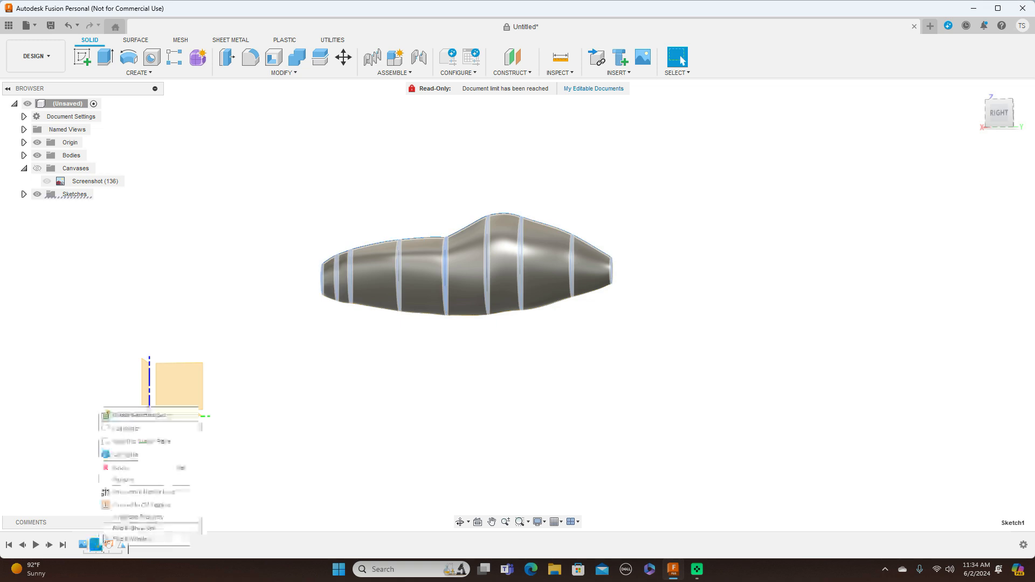
click(141, 430)
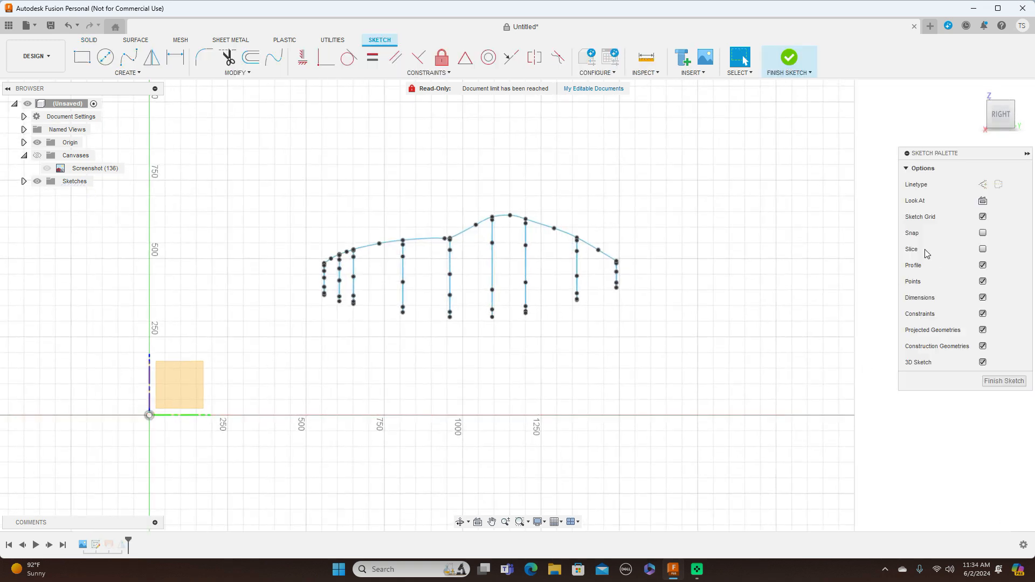
shift+middle_drag(520, 305, 610, 300)
scroll(609, 300, up, 3)
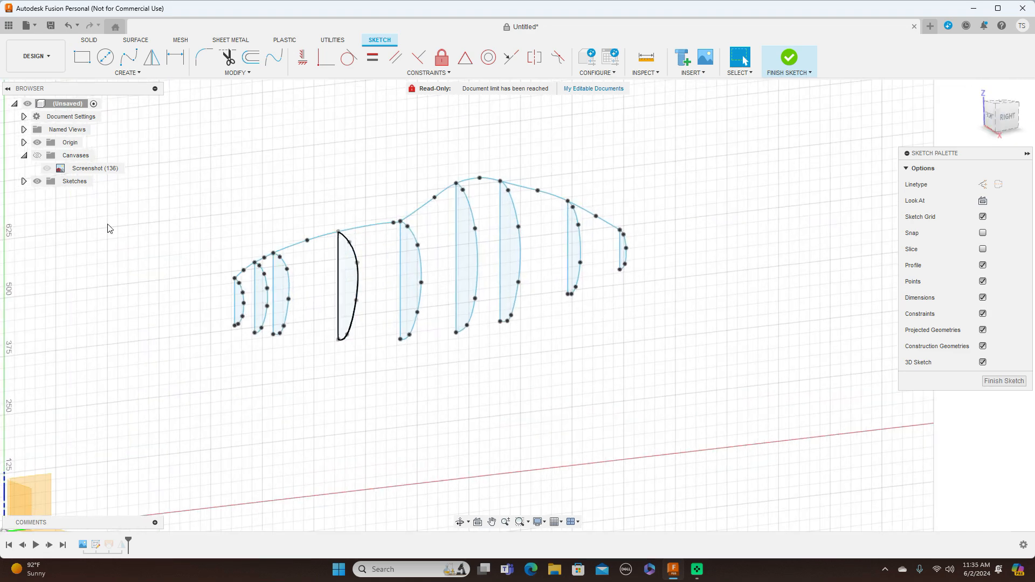
Start a fit point spline along the profile bottoms, from profile 1 through profile 4, with an intermediate point in each gap.
click(129, 57)
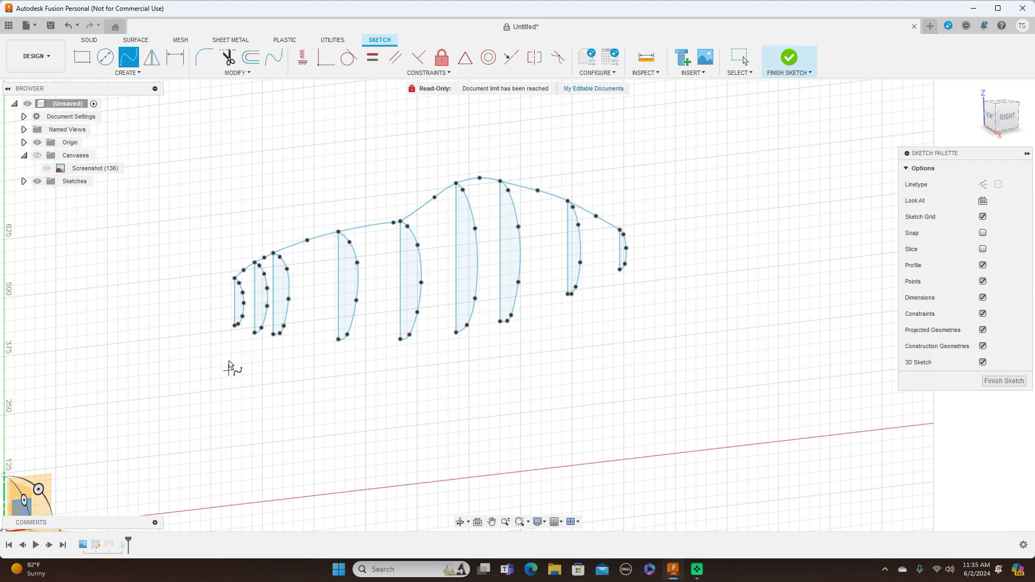
scroll(231, 372, up, 5)
click(241, 291)
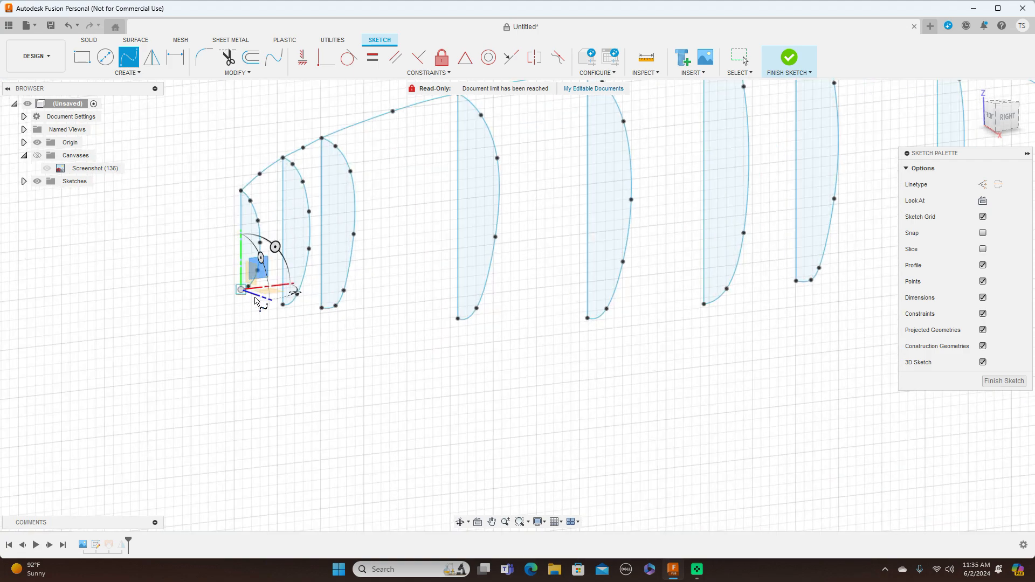
scroll(259, 305, up, 2)
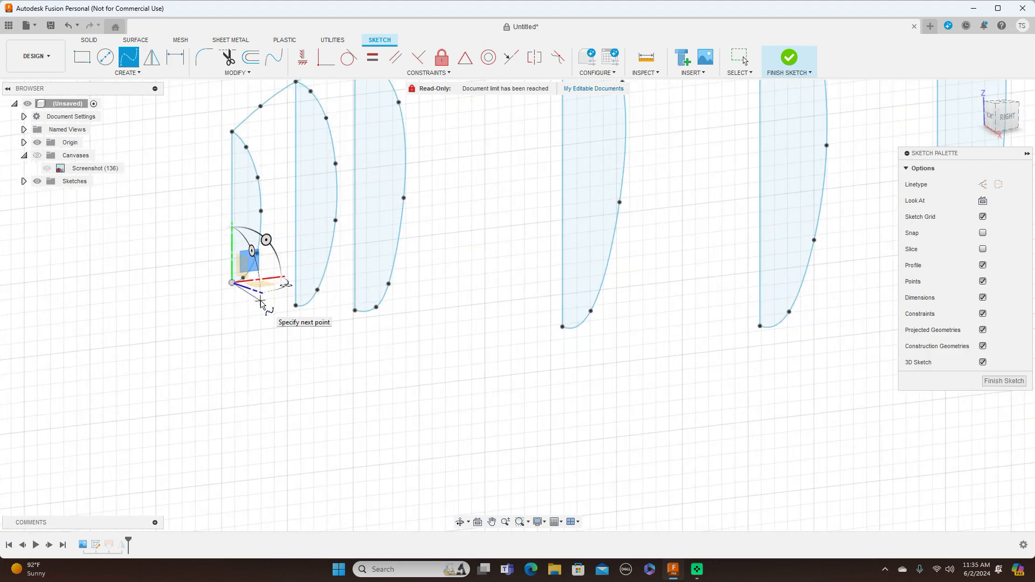
click(261, 300)
scroll(298, 309, up, 3)
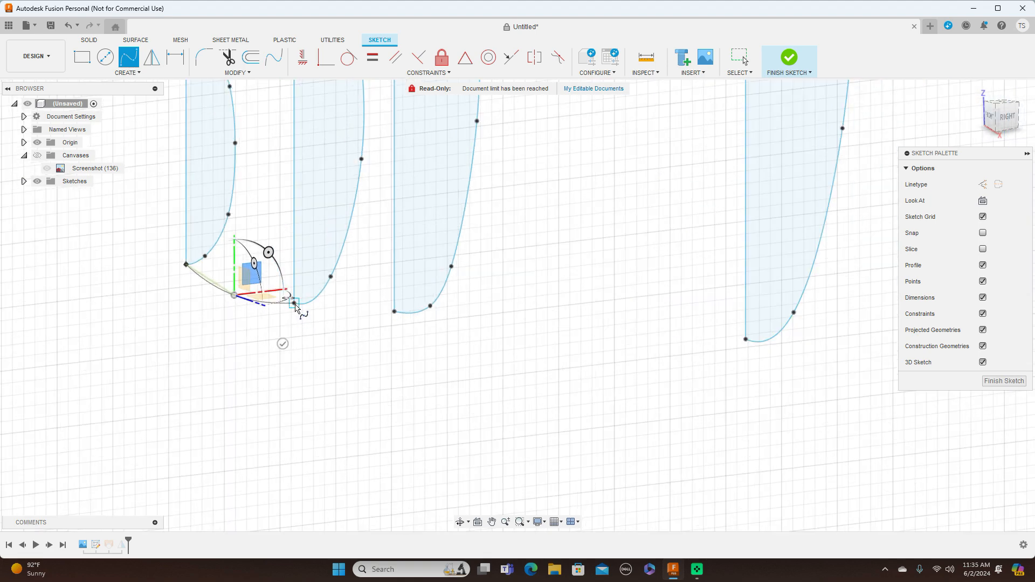
click(295, 305)
click(350, 310)
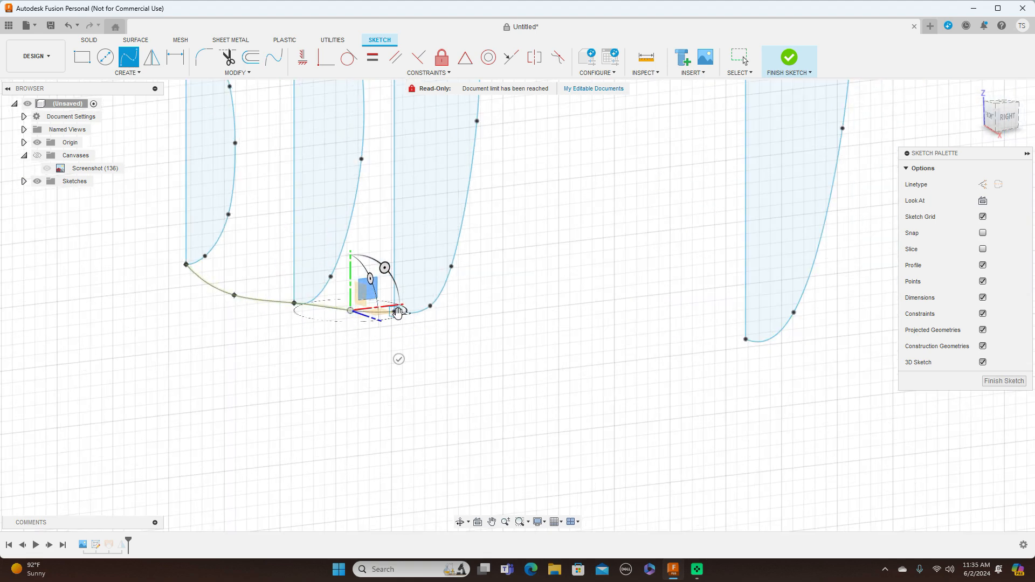
click(394, 312)
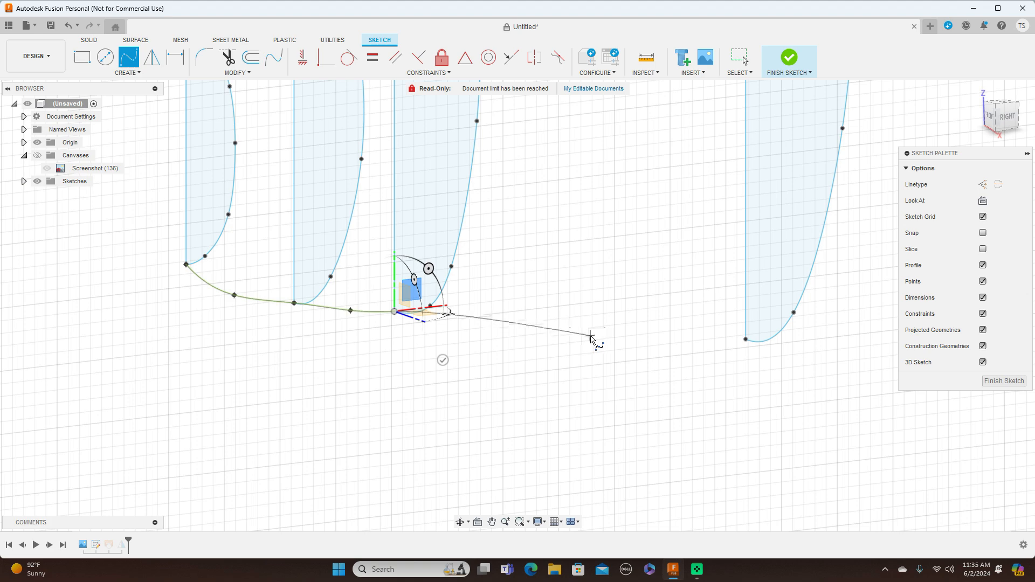
click(591, 336)
click(745, 341)
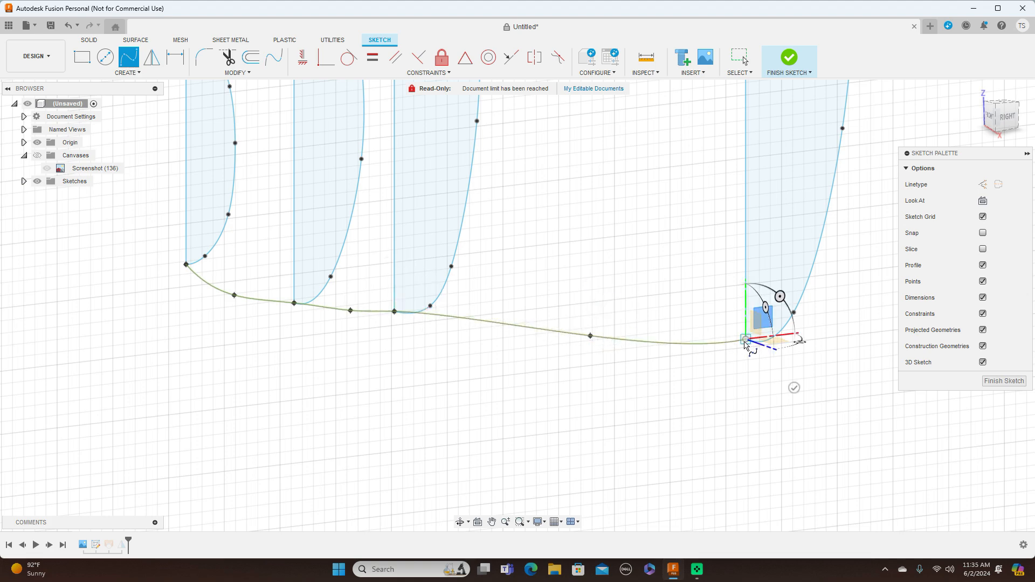
Continue the lower spline through the bottoms of profiles 5, 6 and 7, adding one intermediate point in each gap.
scroll(745, 342, down, 3)
middle_drag(745, 342, 270, 461)
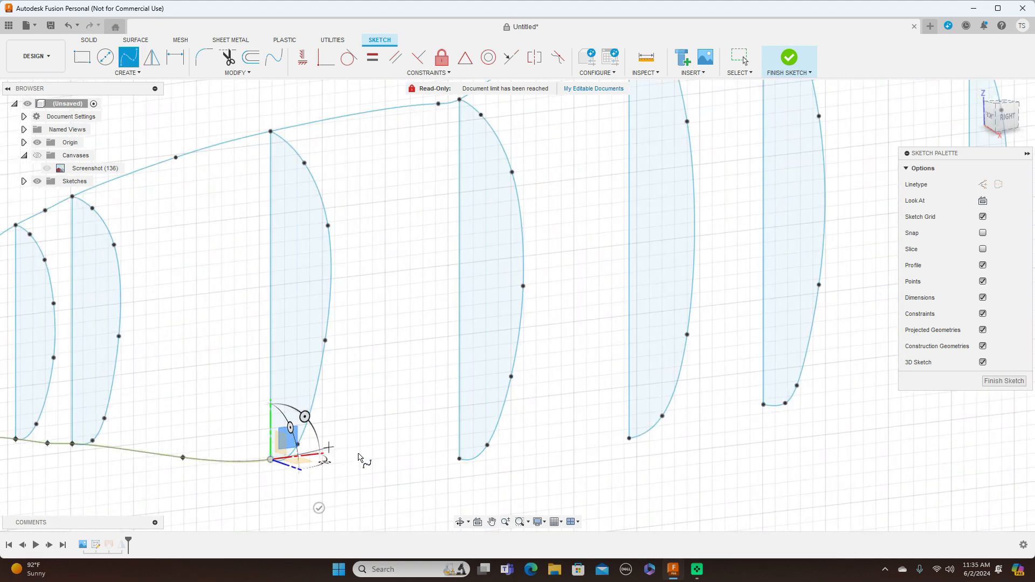
click(375, 461)
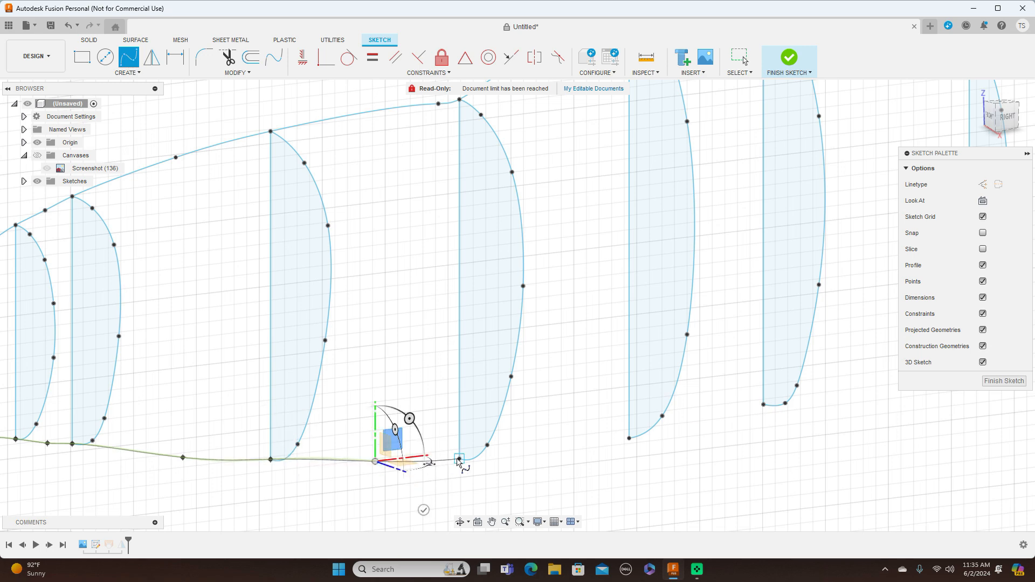
click(459, 459)
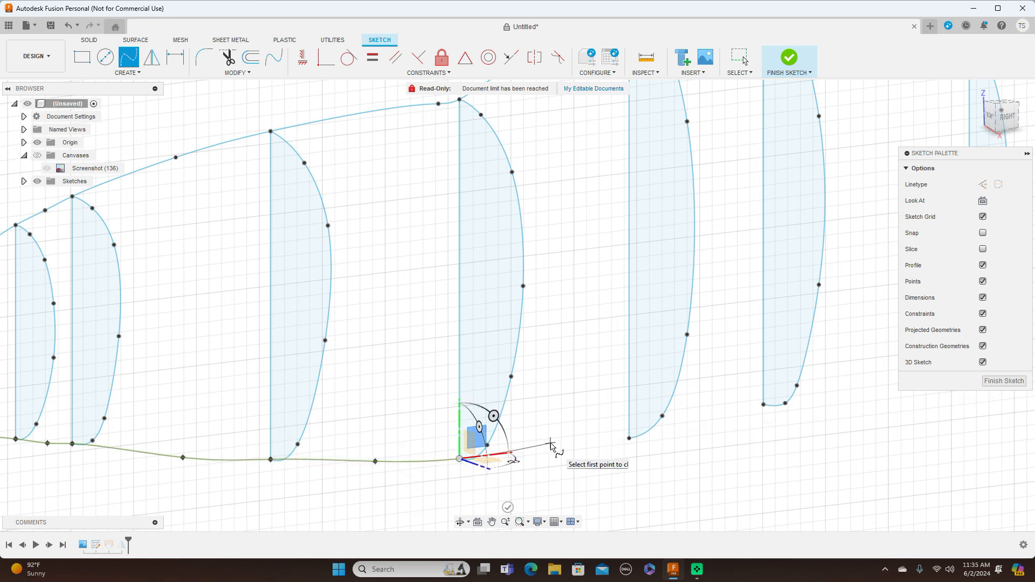
scroll(547, 451, up, 2)
click(550, 443)
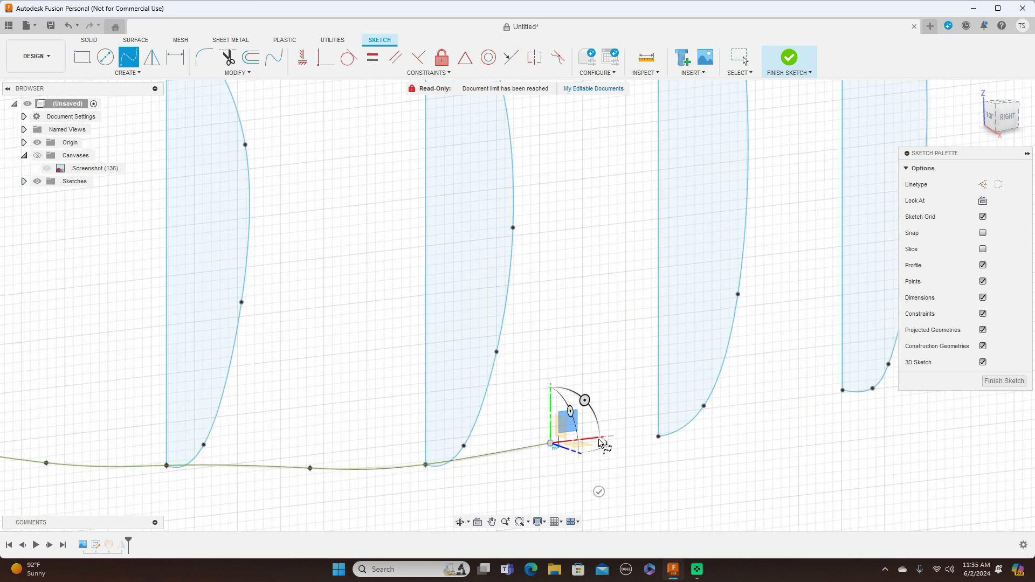
click(658, 437)
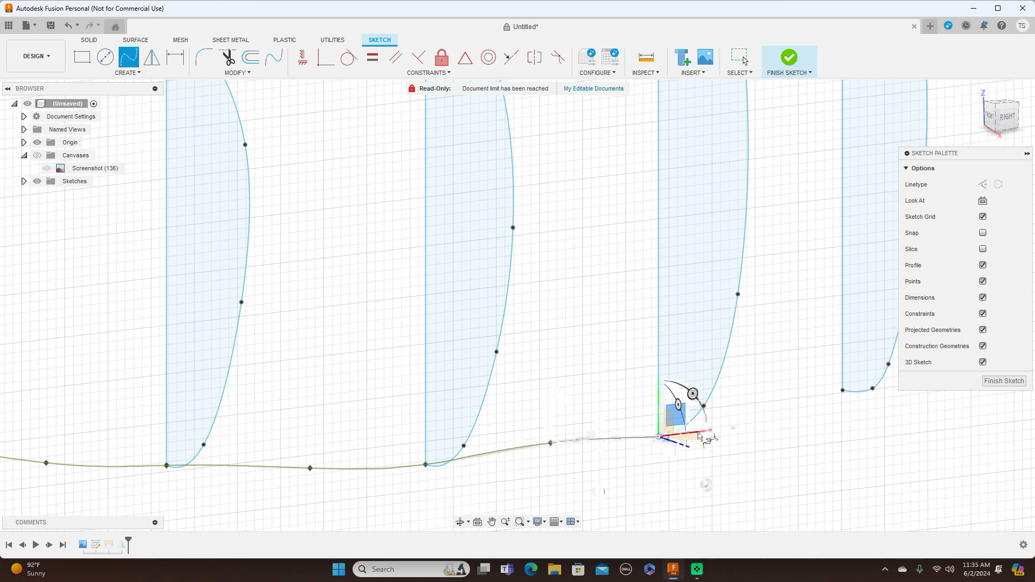
click(776, 407)
click(843, 390)
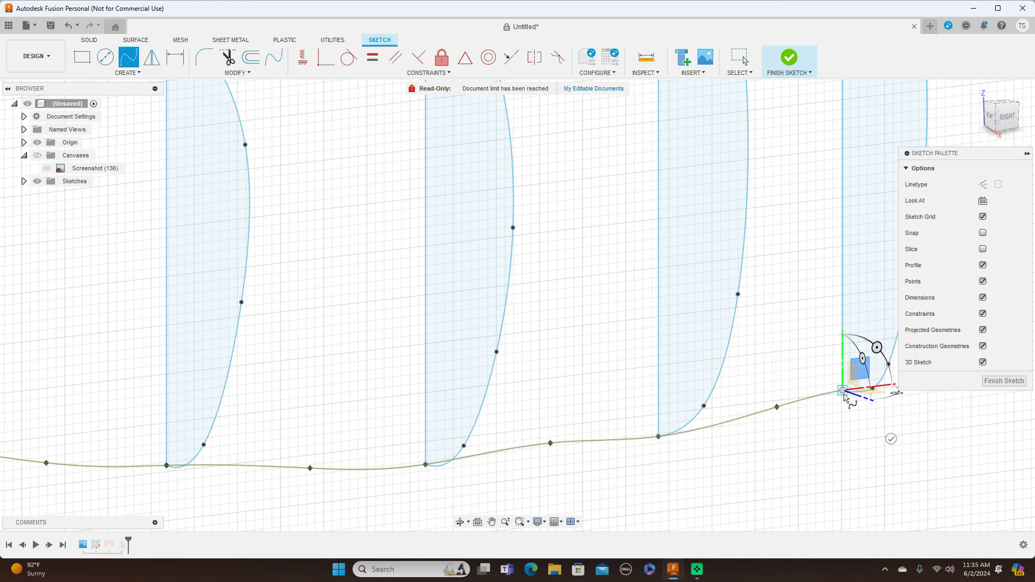
Extend the lower spline through the bottoms of profiles 8 and 9, with a point in each gap, and complete it.
scroll(845, 396, down, 3)
middle_drag(868, 423, 447, 422)
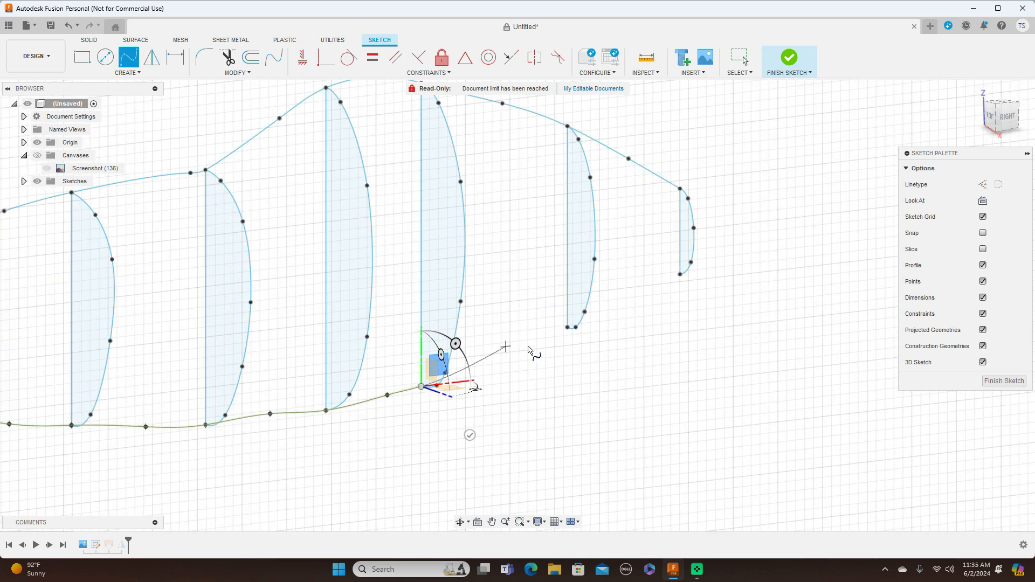
click(508, 354)
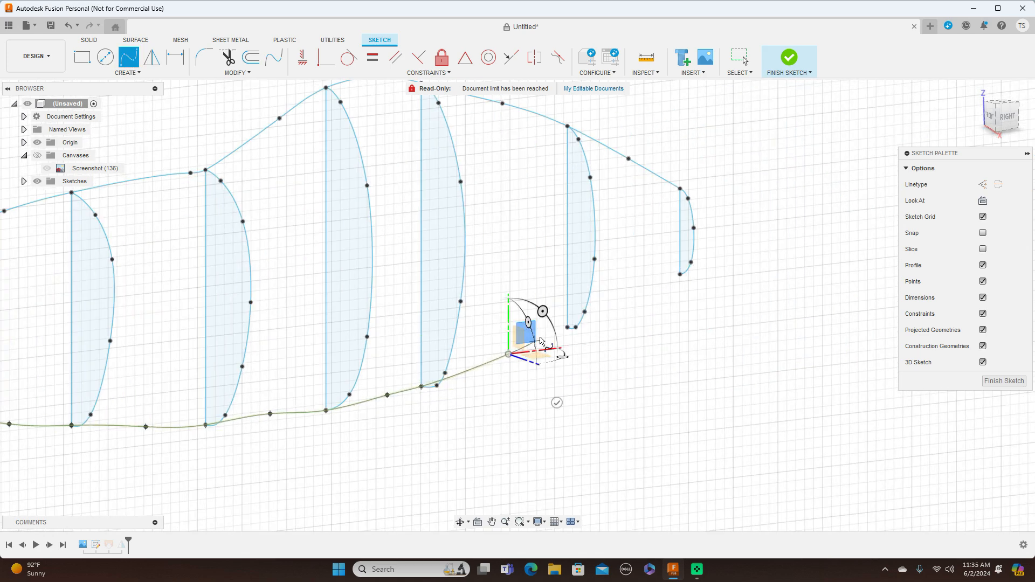
click(567, 327)
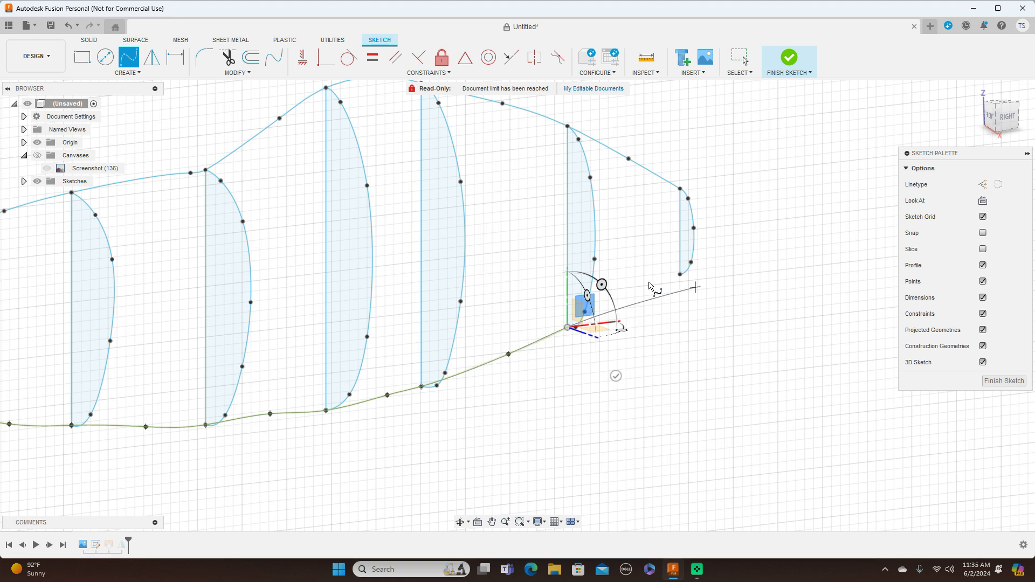
click(632, 289)
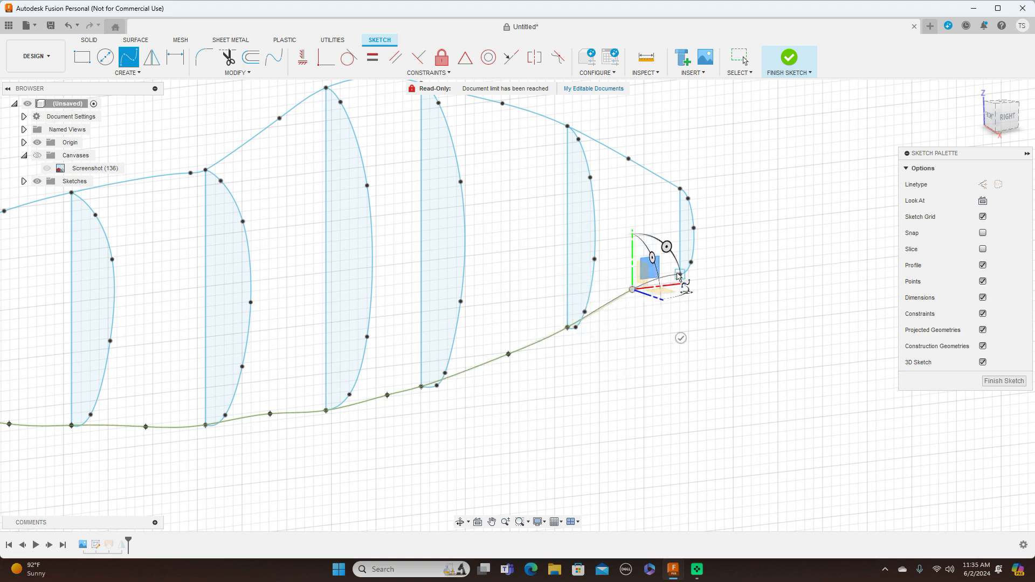
click(680, 274)
right_click(676, 273)
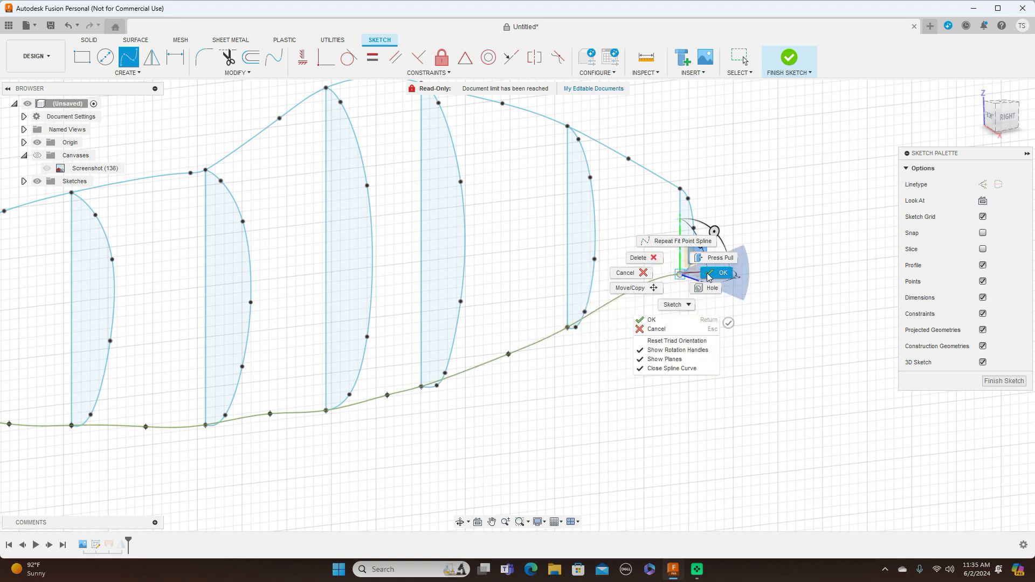
click(708, 273)
scroll(749, 324, down, 5)
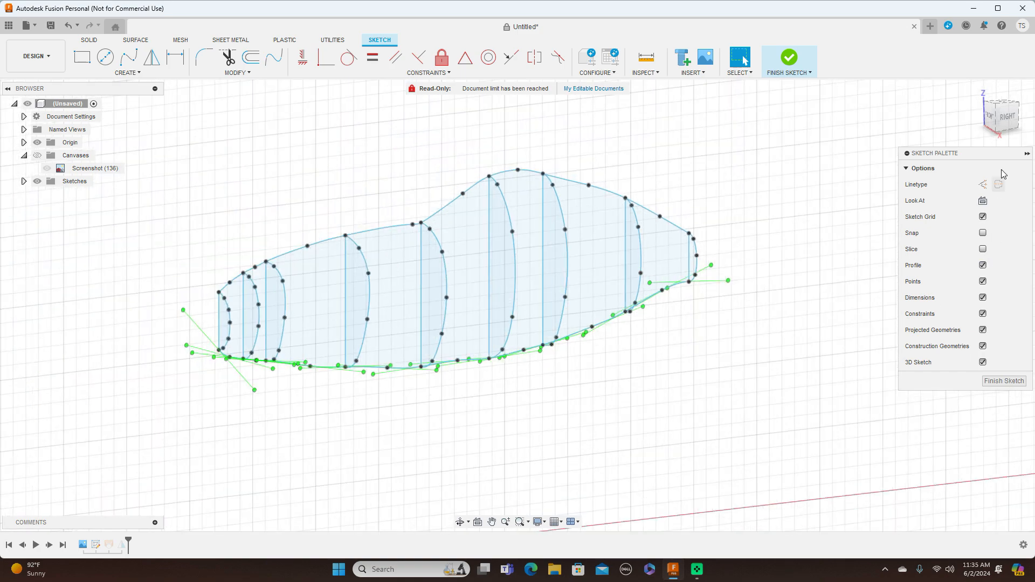
In the right side view, lower the bottom spline's points between profiles 5 and 6 and between profiles 8 and 9 to smooth the outline.
click(1008, 114)
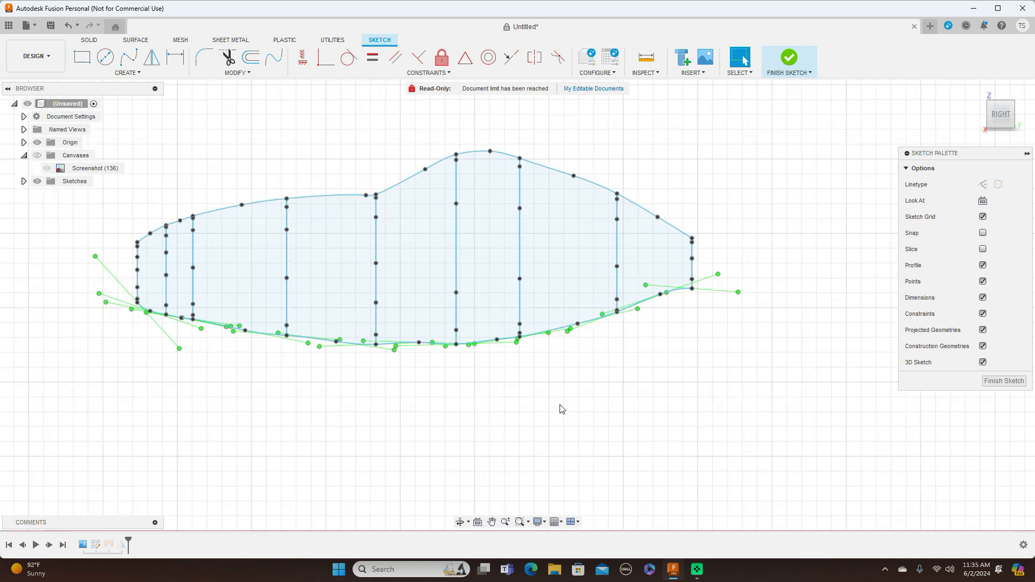
click(420, 345)
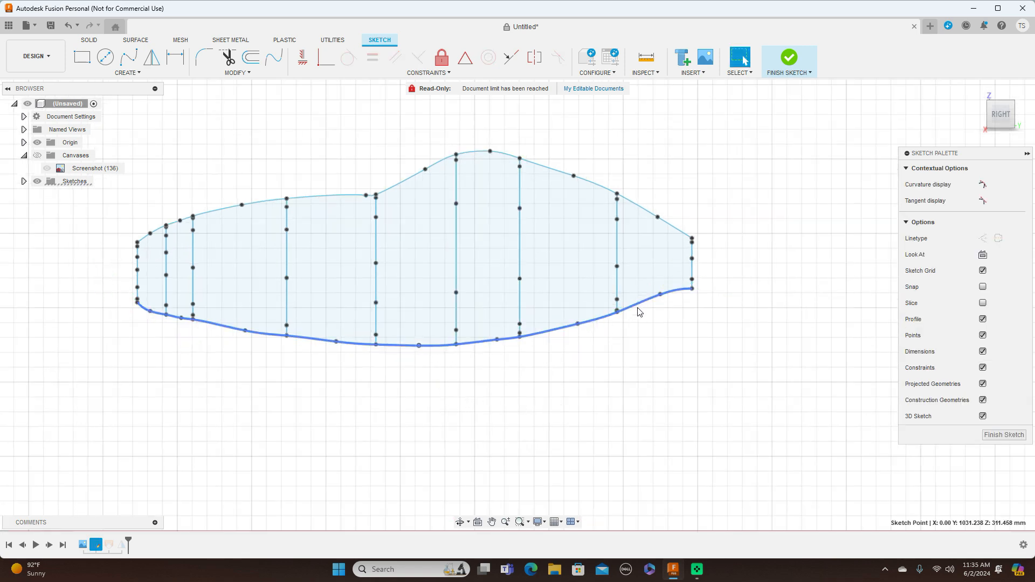
drag(661, 296, 661, 300)
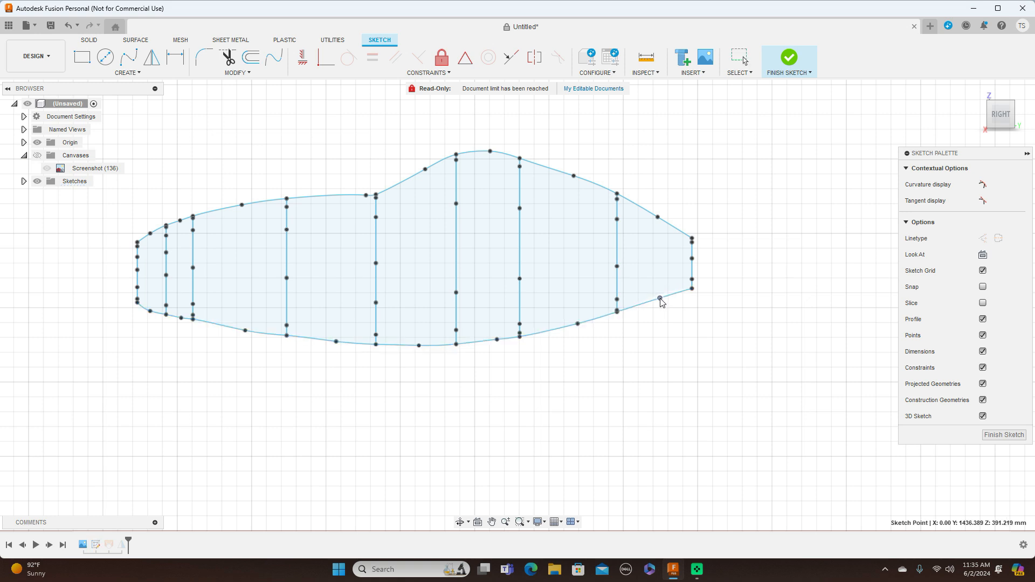
Smooth the lower spline between profiles 1 and 4 by shifting the intermediate point in each gap, and finish the sketch.
drag(244, 331, 222, 326)
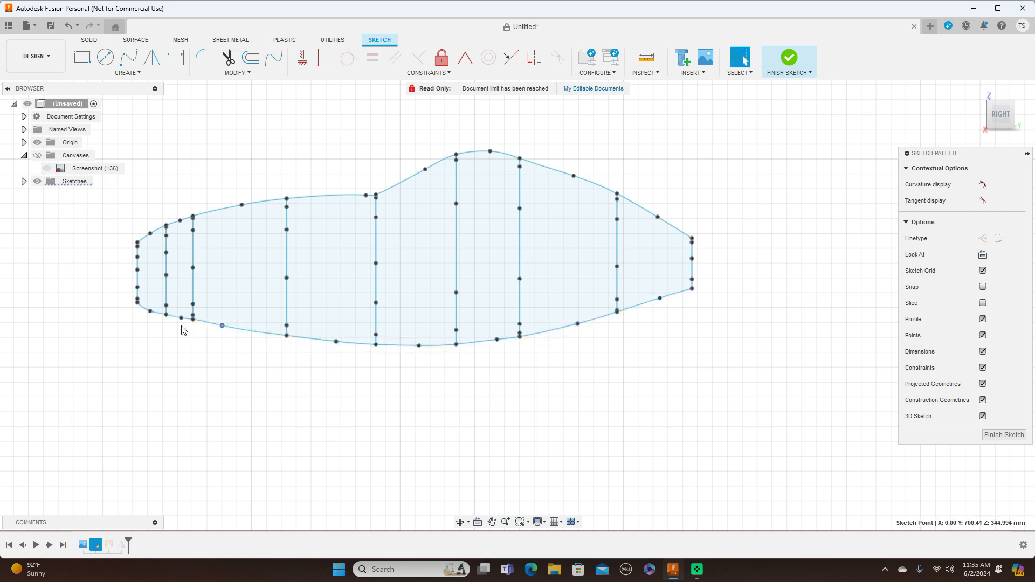
drag(151, 311, 152, 311)
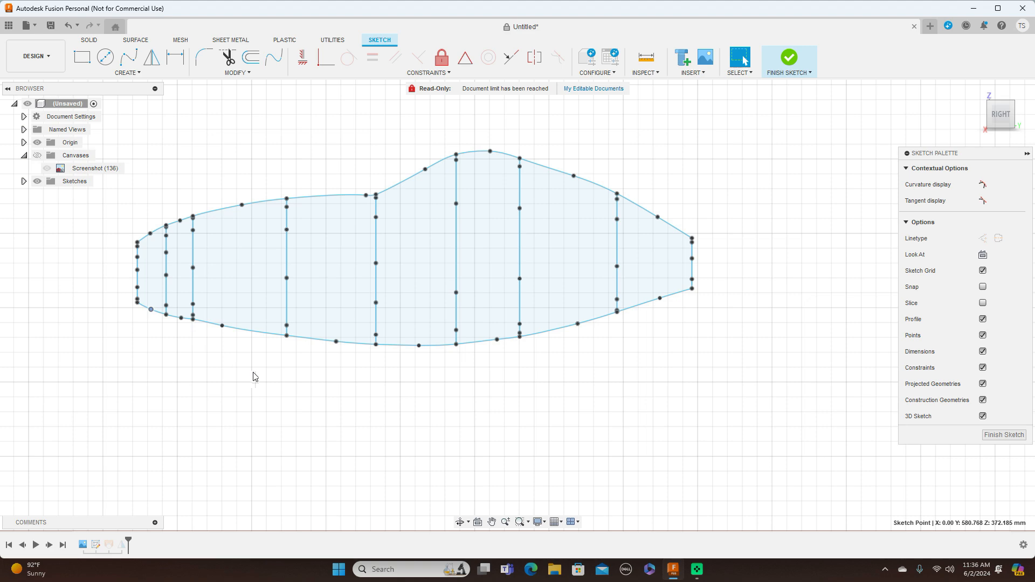
scroll(254, 380, up, 3)
middle_drag(253, 377, 506, 372)
scroll(497, 381, up, 3)
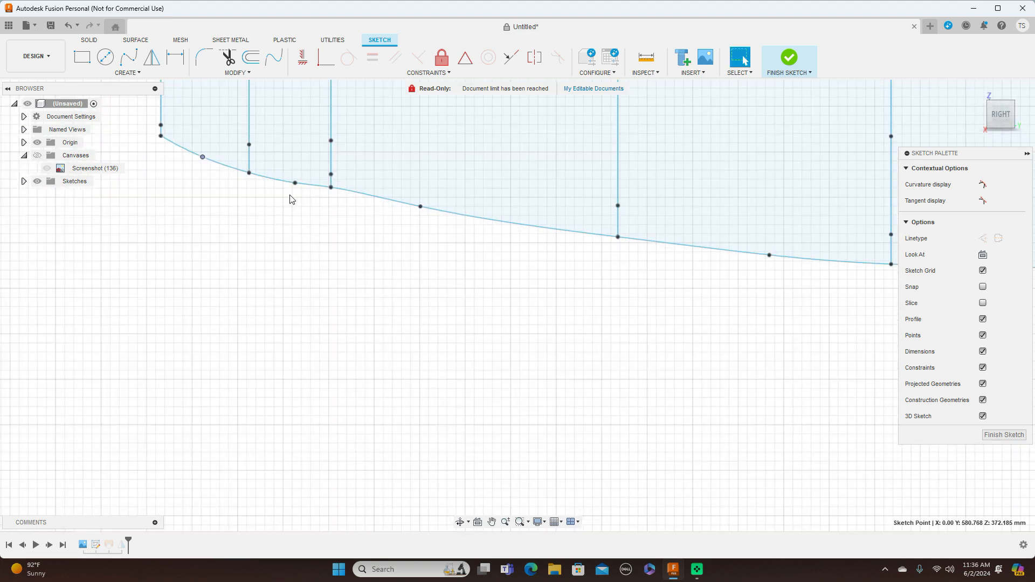
drag(295, 183, 289, 182)
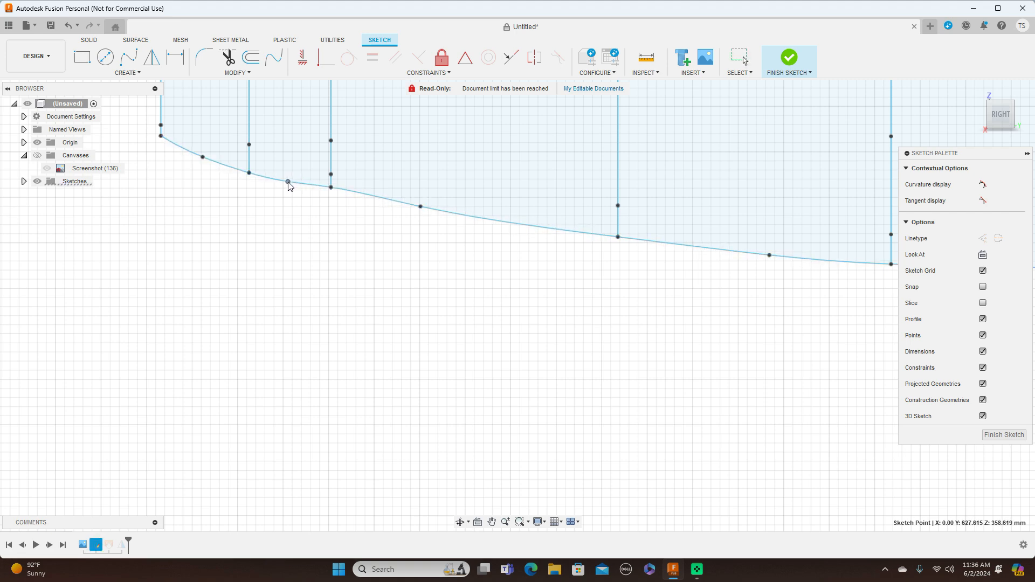
scroll(479, 300, down, 6)
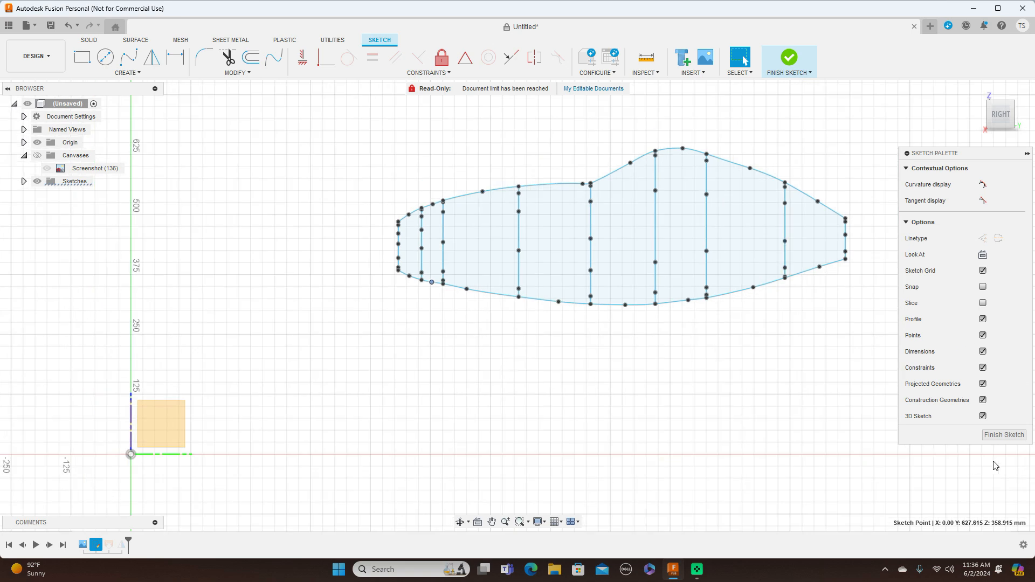
click(1004, 434)
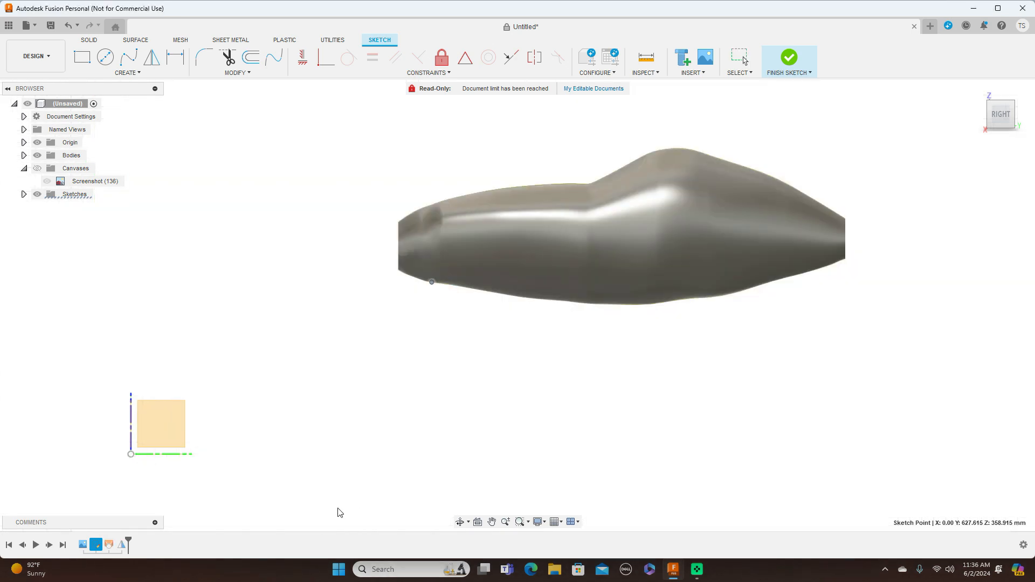
Edit the fuselage loft to add the lower outline spline as a second rail, and view the body from slightly above.
click(108, 545)
right_click(108, 545)
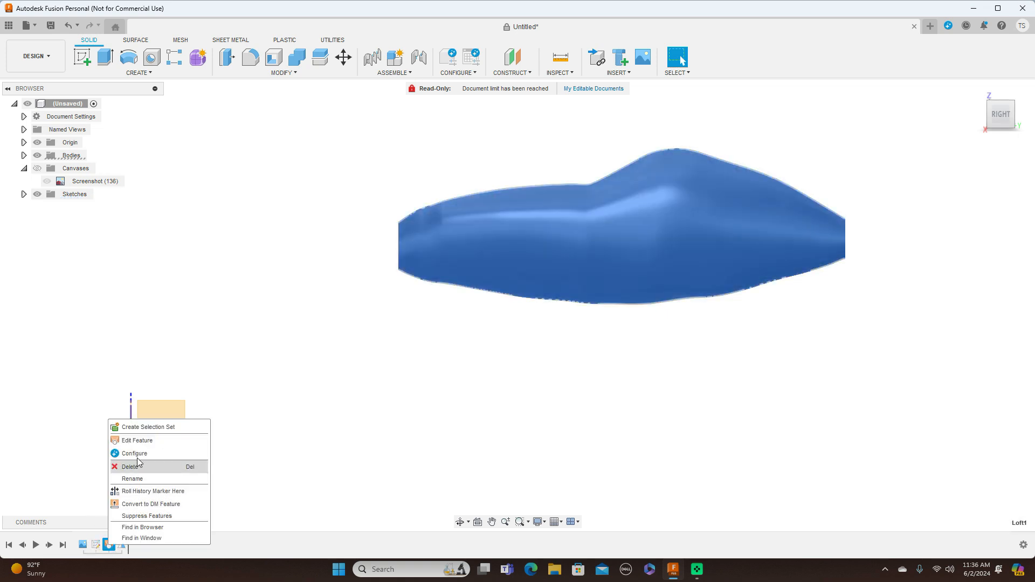
click(146, 443)
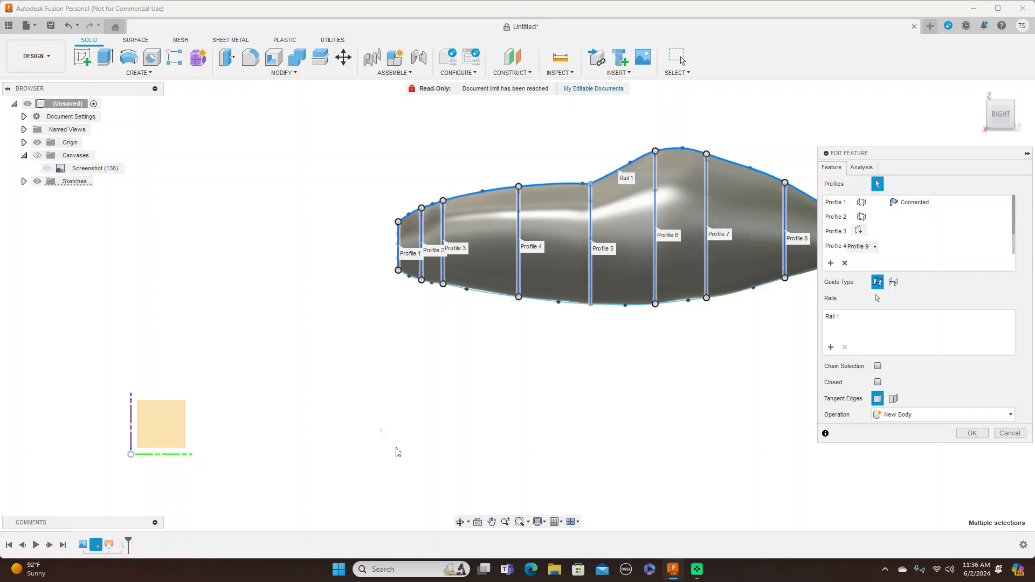
click(830, 347)
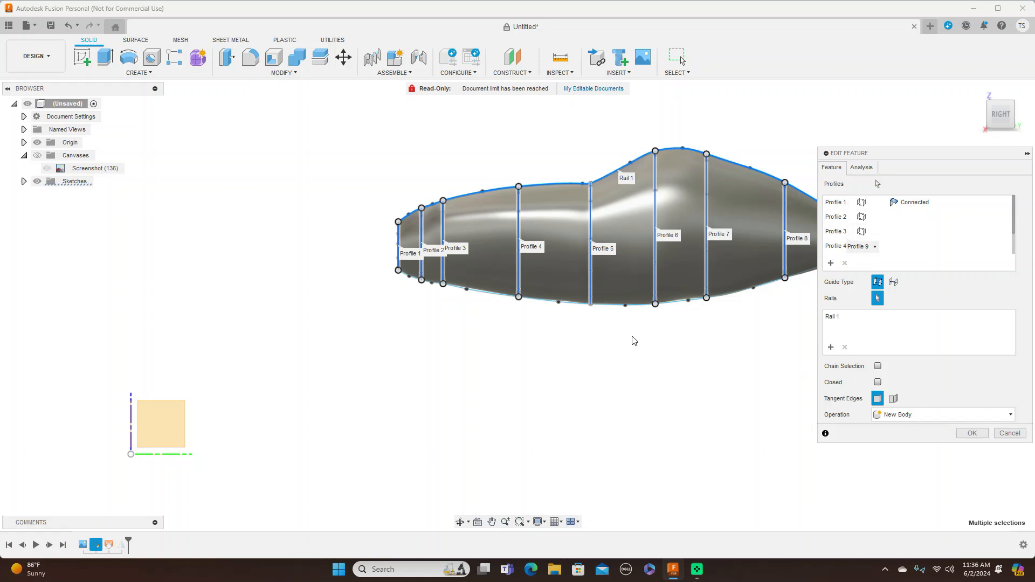
click(487, 299)
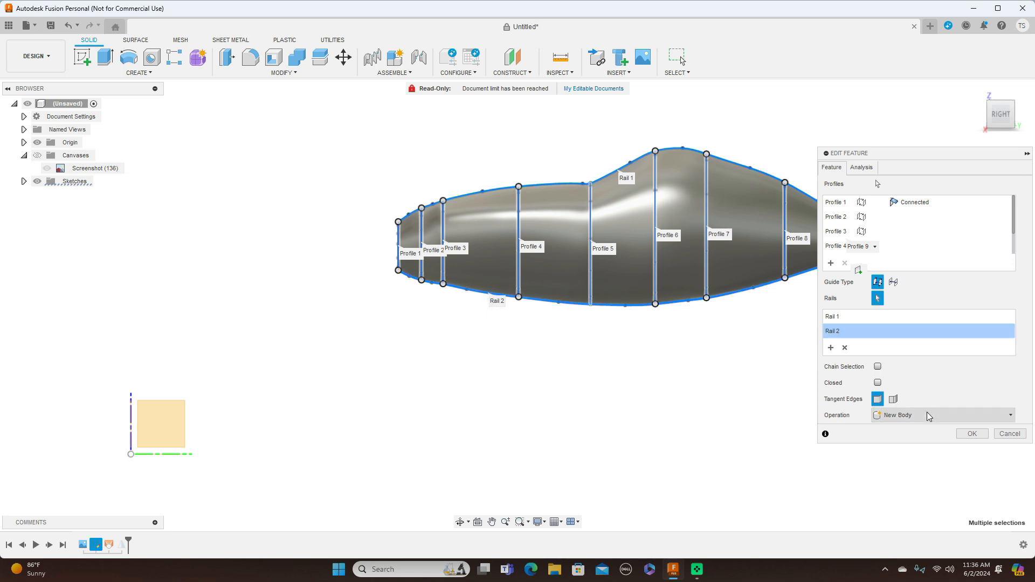
click(967, 434)
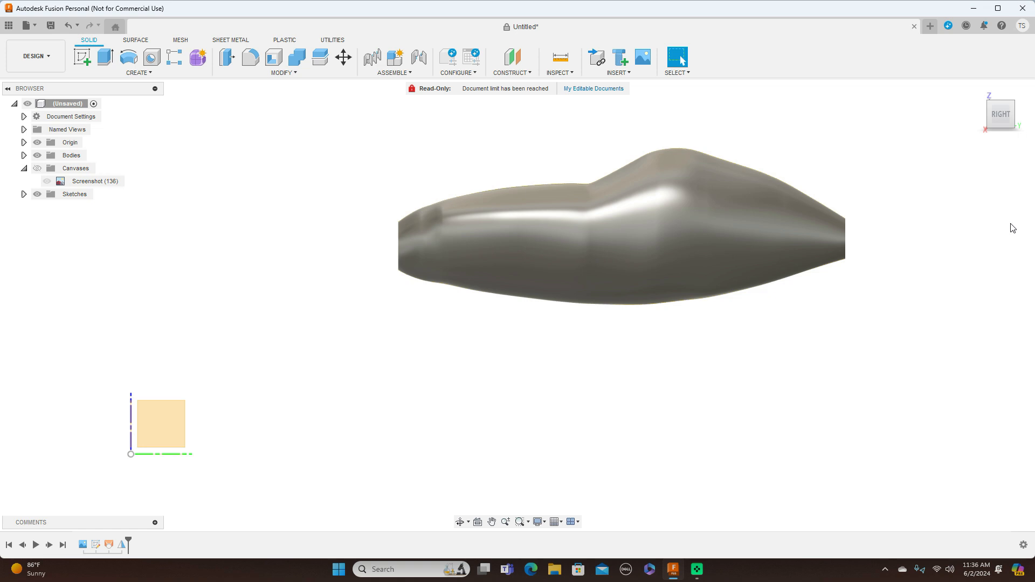
click(1001, 116)
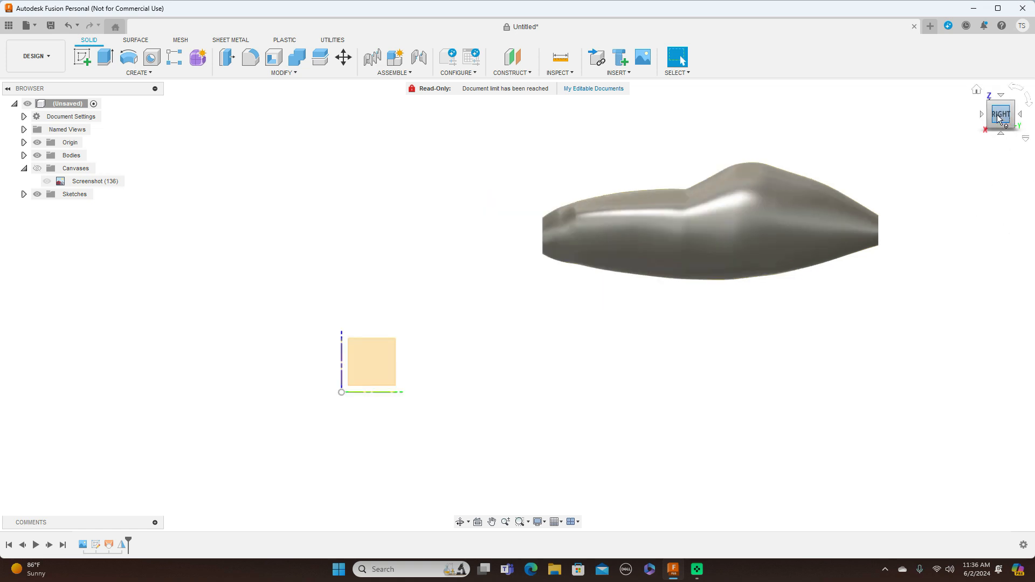
mouse_move(995, 120)
mouse_down()
mouse_move(1019, 131)
mouse_move(1034, 122)
mouse_move(961, 129)
mouse_move(1003, 125)
mouse_up()
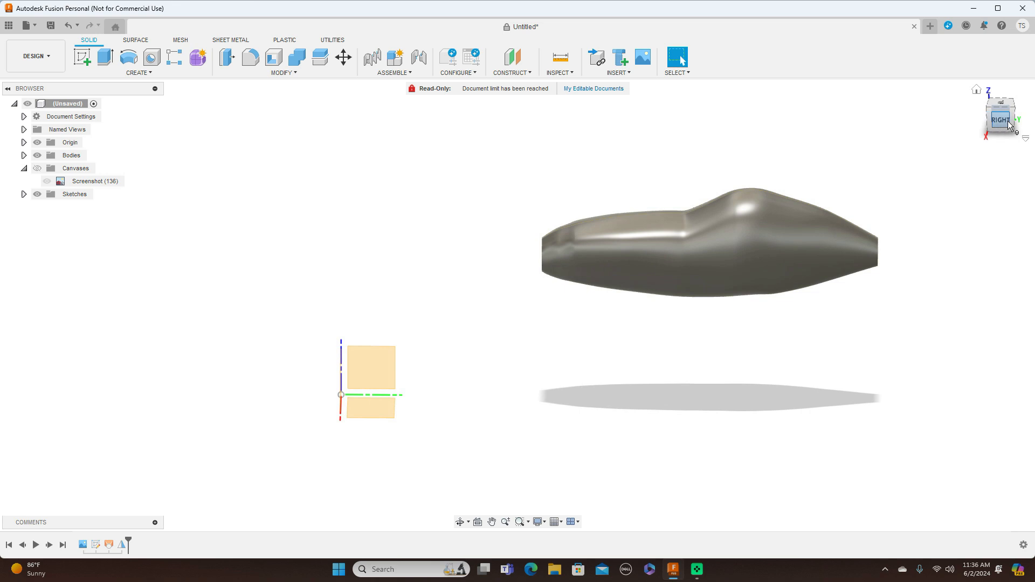
Show the blueprint canvas and compare the fuselage body with the drawing's outline in the right side view.
click(1001, 121)
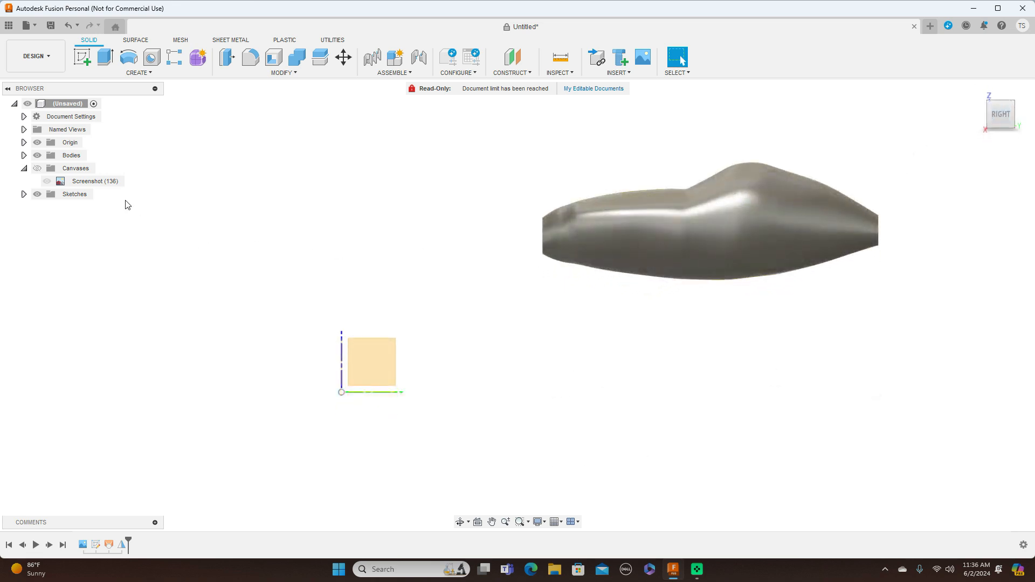
click(37, 168)
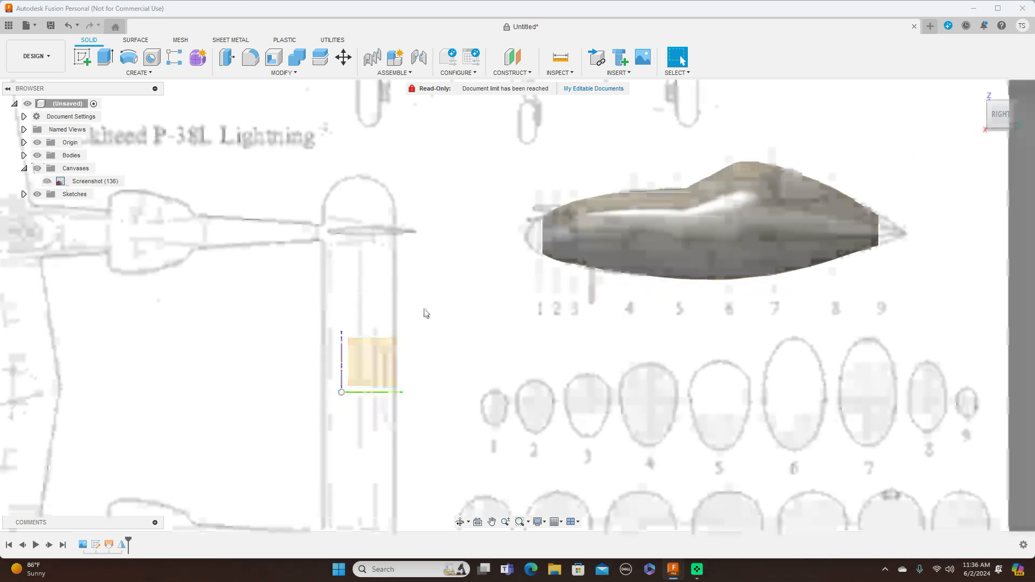
middle_drag(555, 330, 419, 370)
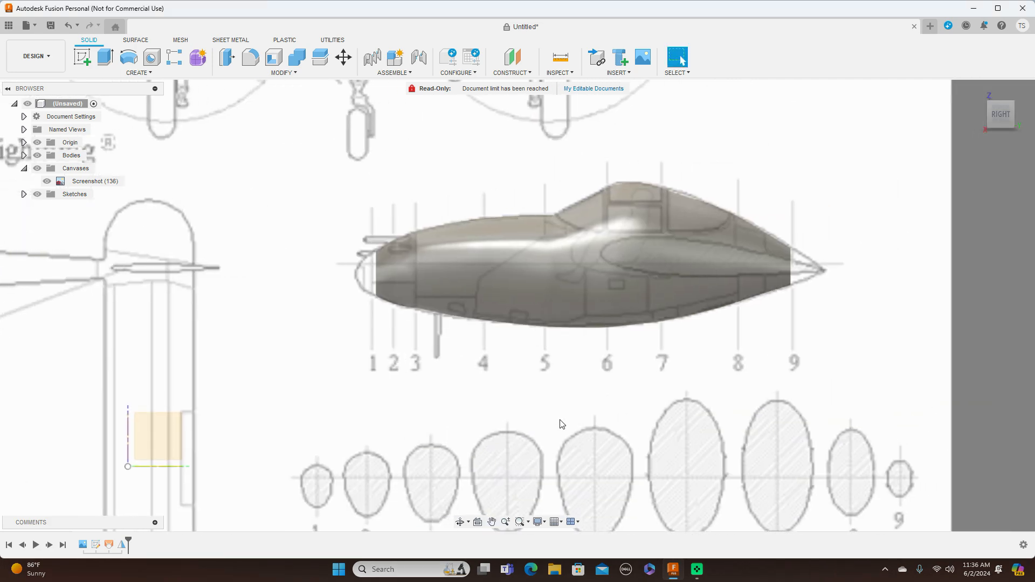
scroll(560, 423, down, 2)
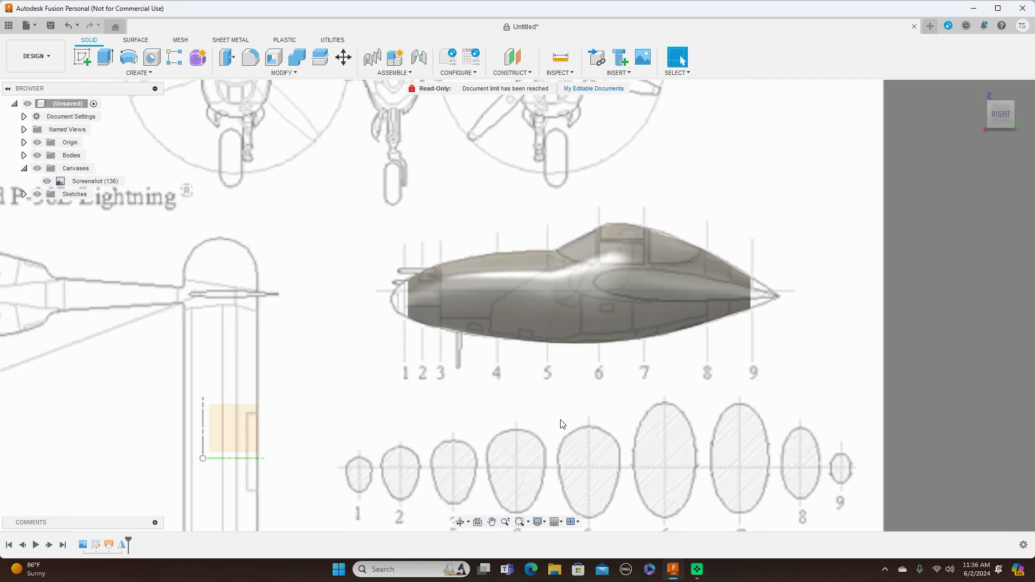
scroll(561, 424, up, 1)
scroll(560, 424, down, 1)
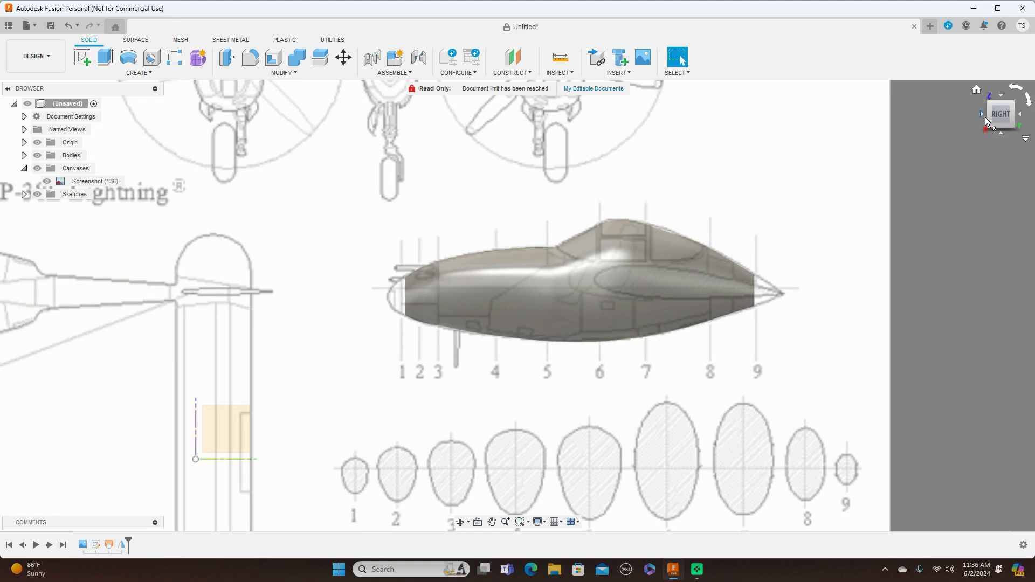
click(982, 115)
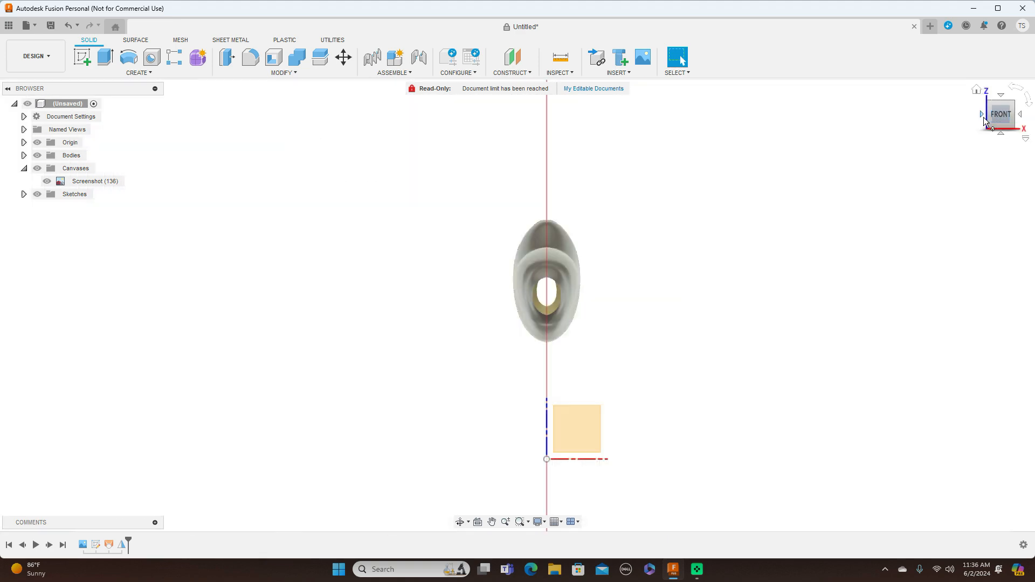
click(1021, 115)
scroll(699, 312, up, 3)
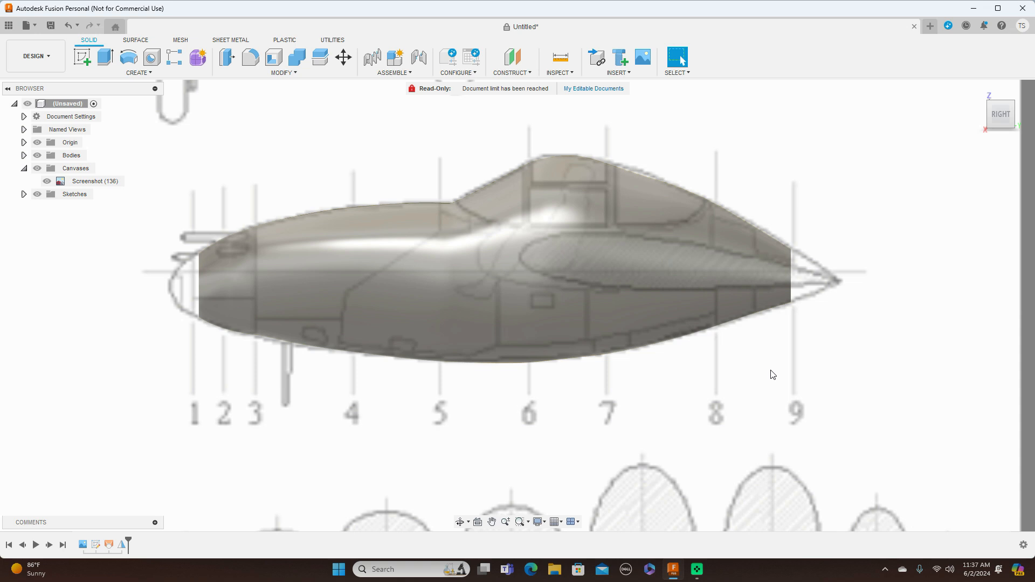
Start a new sketch on the vertical YZ plane, framed on the fuselage side view.
click(84, 56)
scroll(423, 402, down, 1)
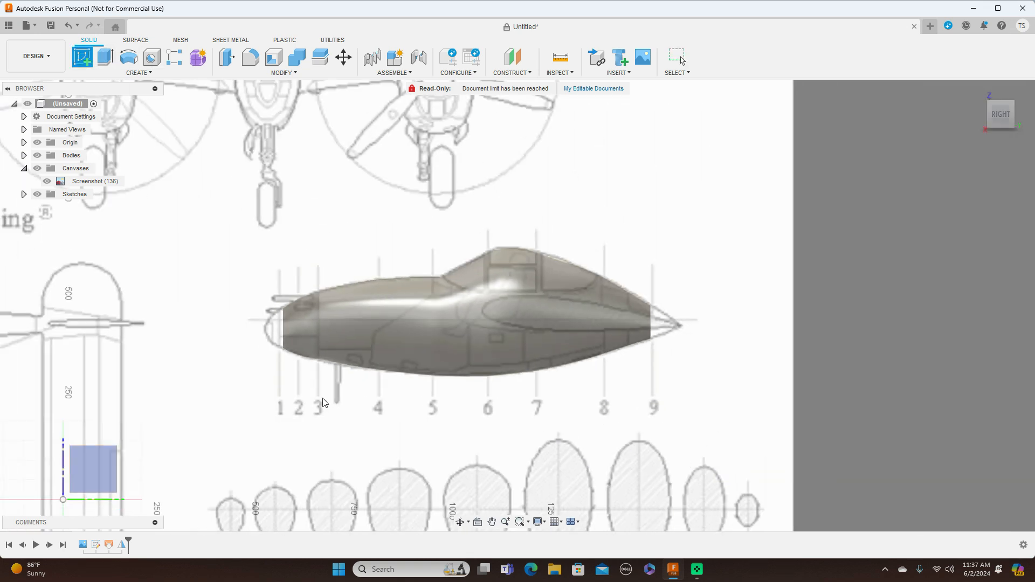
middle_drag(250, 521, 699, 330)
click(699, 330)
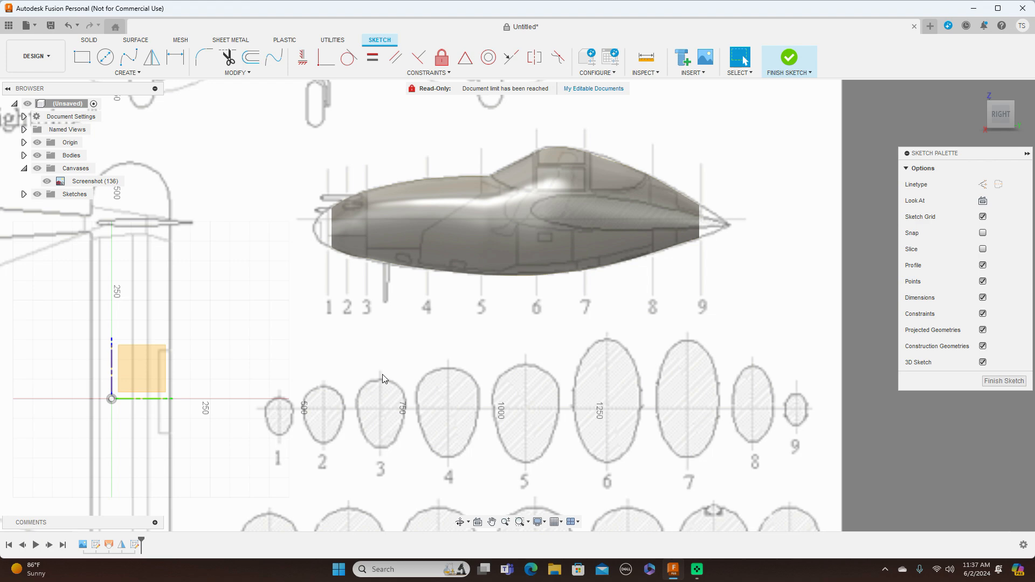
scroll(396, 367, up, 3)
middle_drag(478, 300, 359, 410)
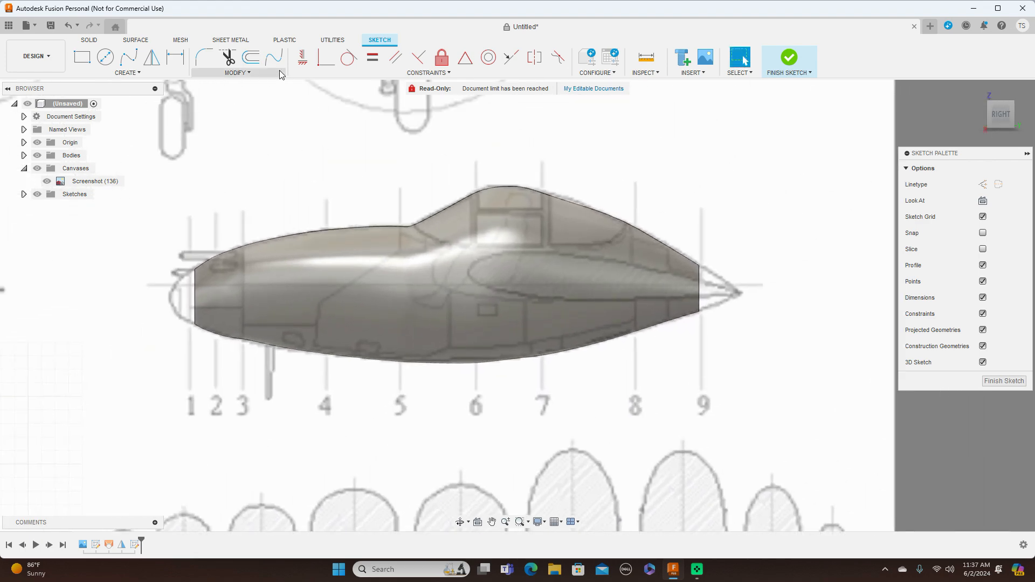
Draw a five-point fit point spline along the rear canopy window's lower edge, from the upper outline near station 8 forward to the frame behind station 7.
click(128, 57)
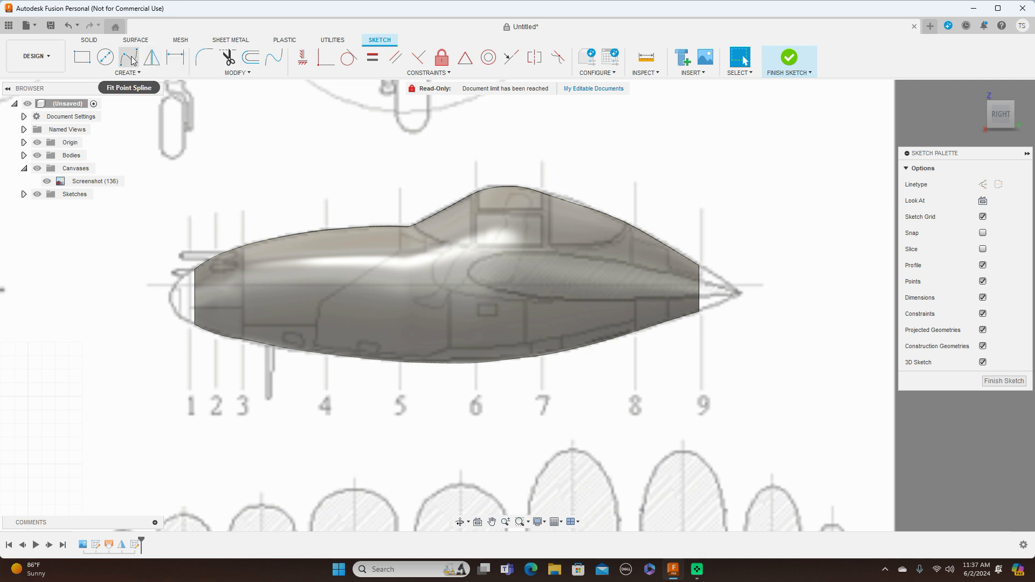
scroll(355, 160, up, 2)
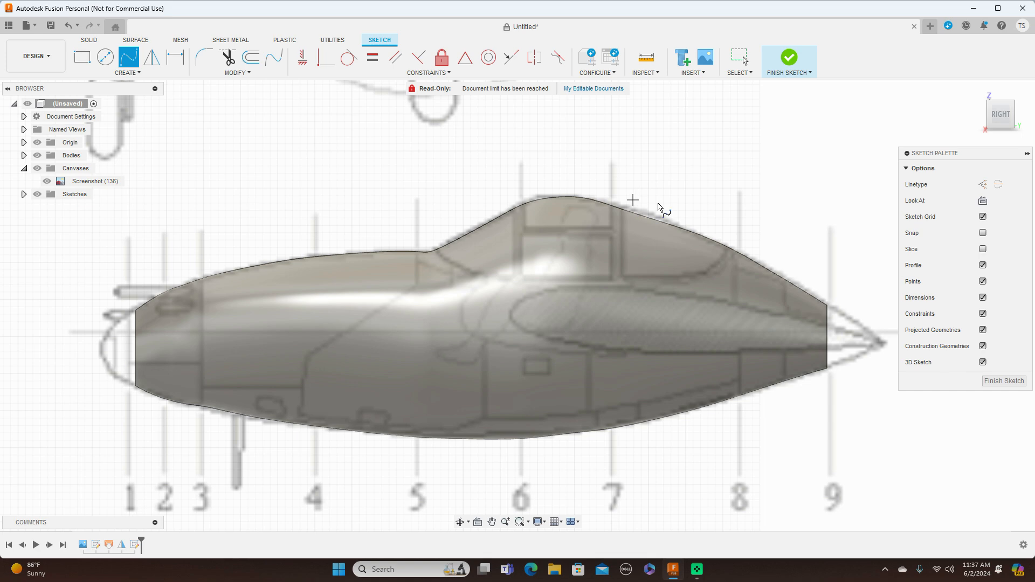
click(729, 243)
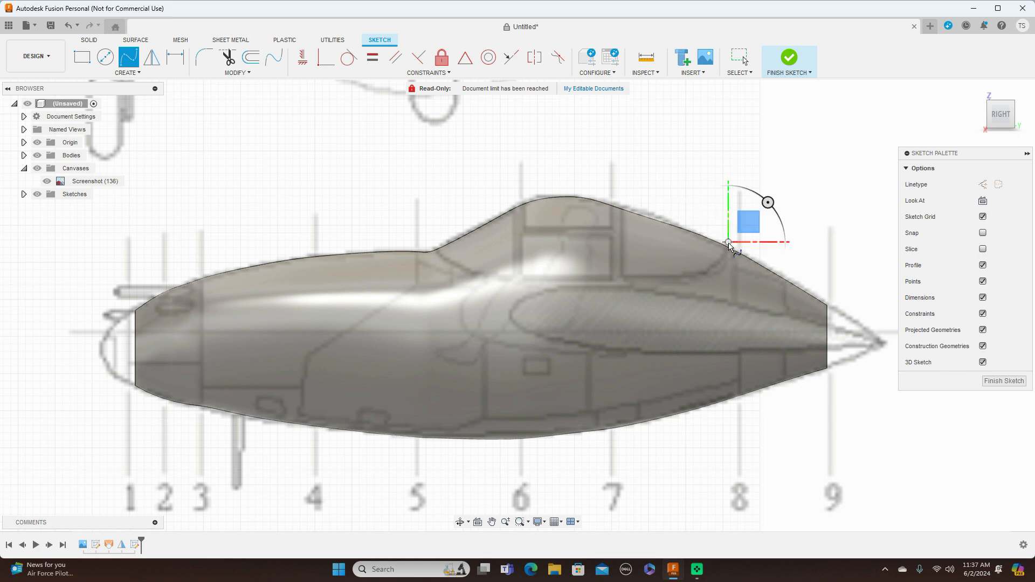
click(720, 259)
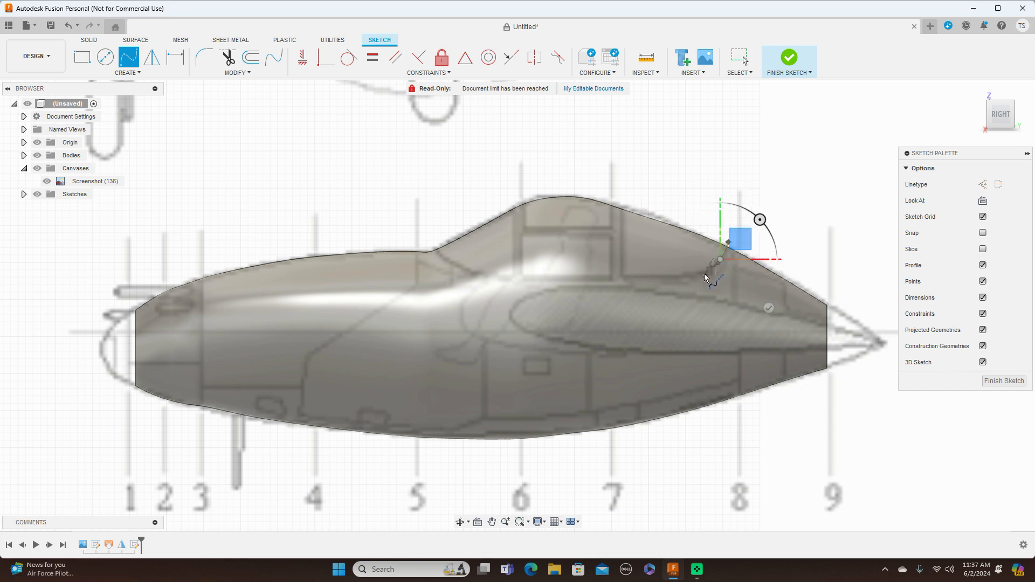
click(704, 274)
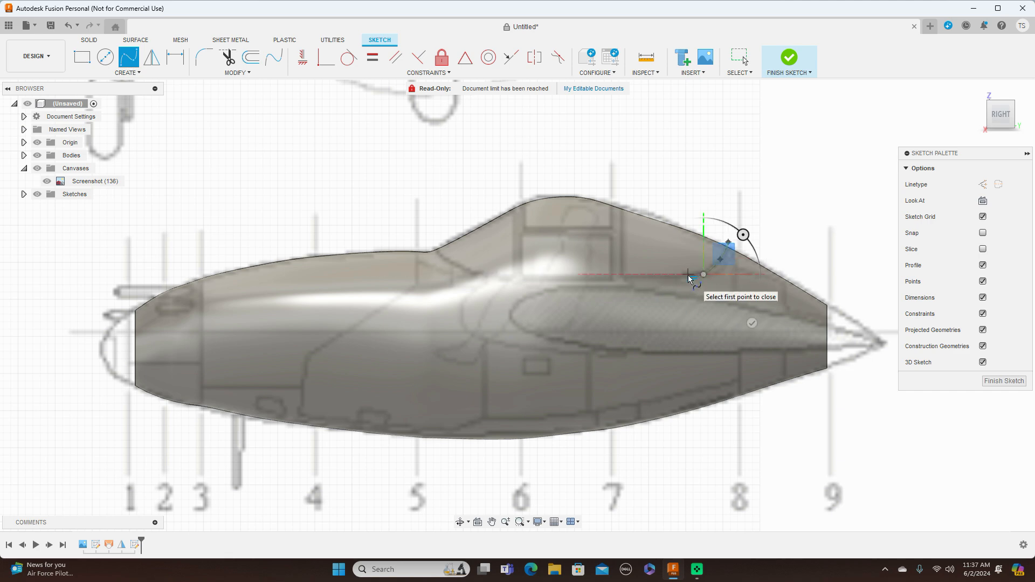
click(686, 274)
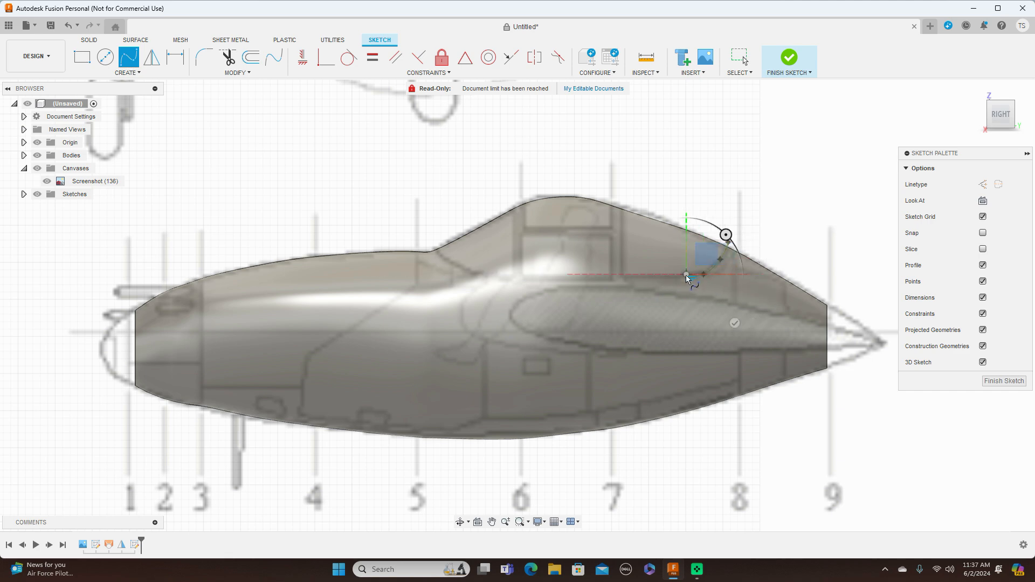
click(623, 276)
right_click(623, 276)
click(655, 278)
key(Escape)
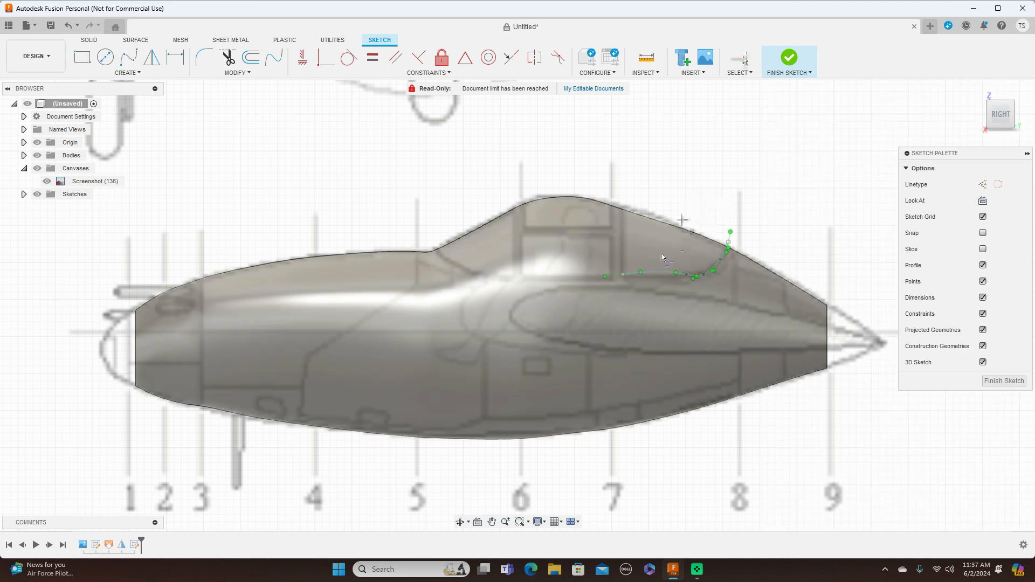
Draw a vertical line about 117 mm long from the spline's forward end up past the canopy outline.
click(623, 275)
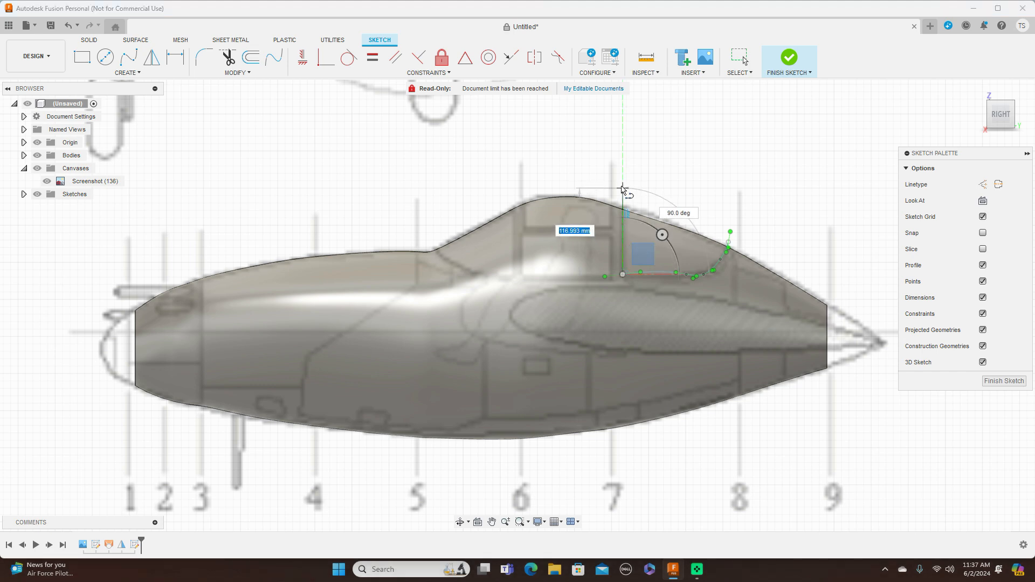
right_click(622, 186)
click(660, 188)
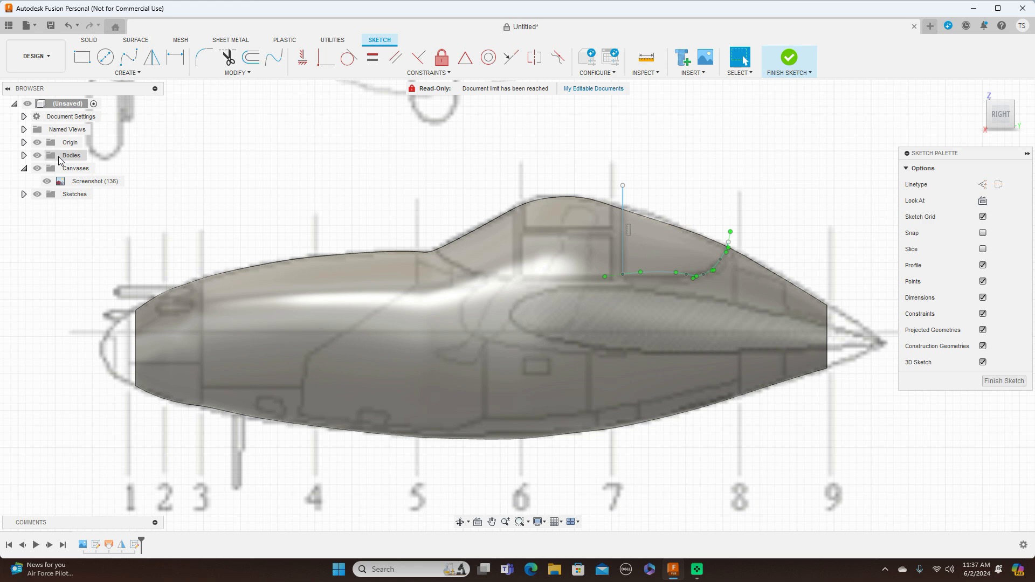
Hide the bodies and lower the rear window spline's forward end and adjacent fit point to follow the window's lower edge on the blueprint.
click(37, 156)
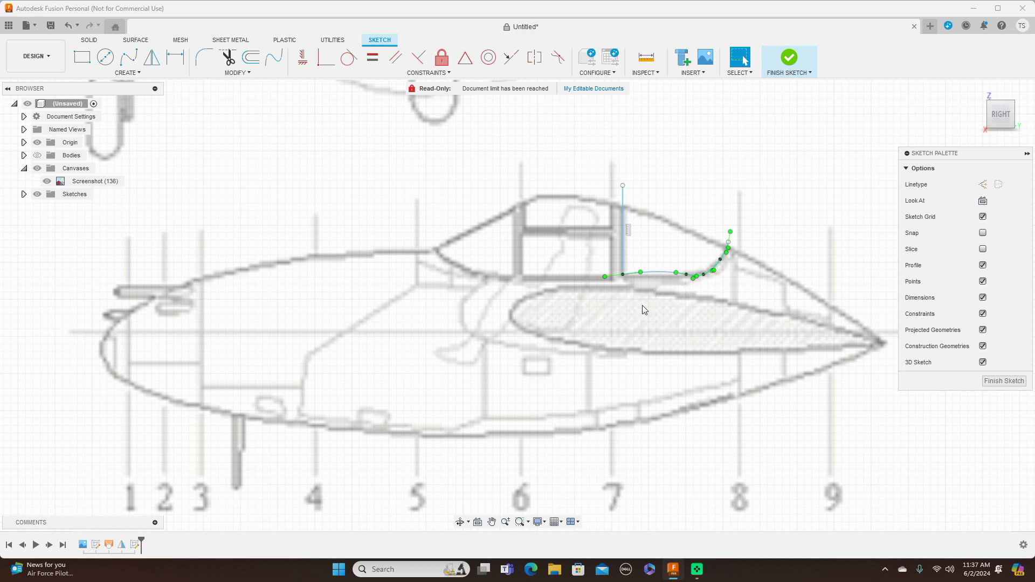
scroll(649, 304, up, 5)
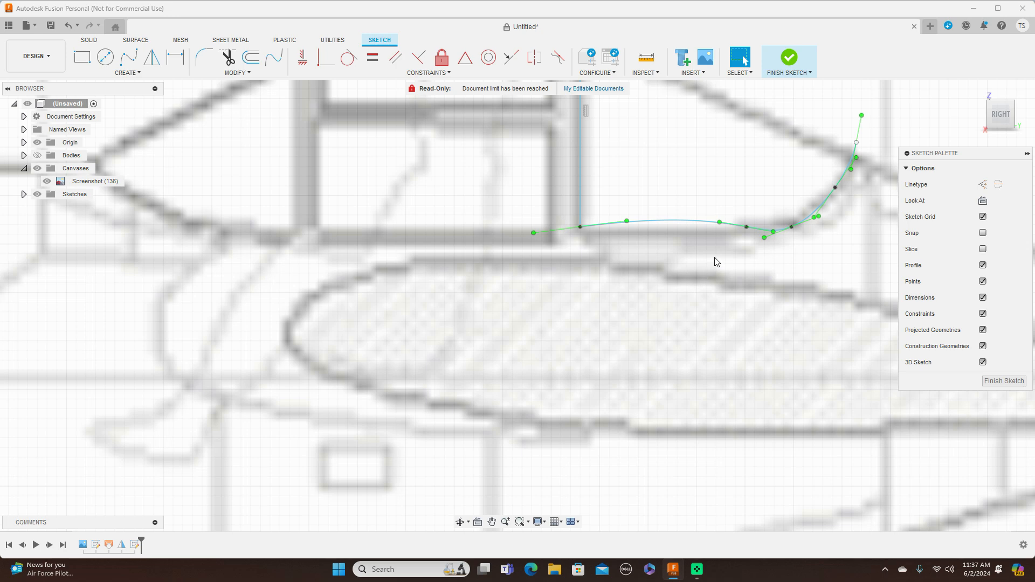
drag(746, 227, 742, 234)
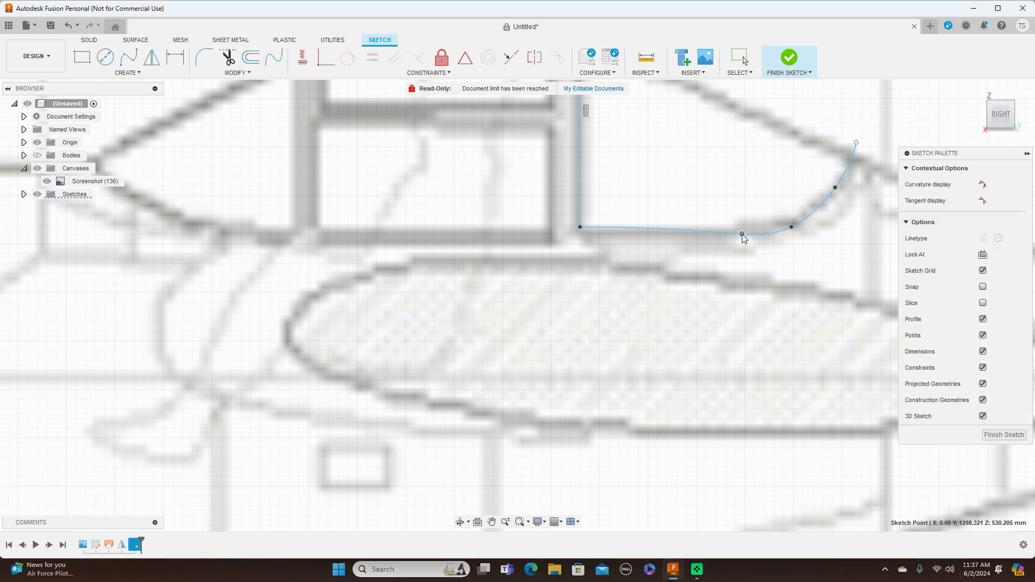
drag(580, 227, 583, 233)
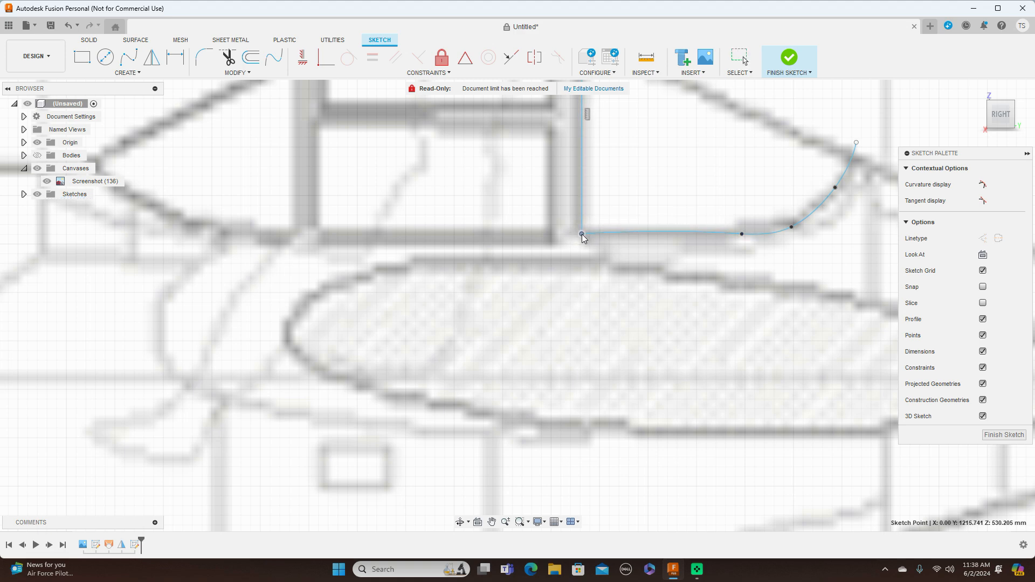
click(722, 234)
drag(738, 233, 732, 236)
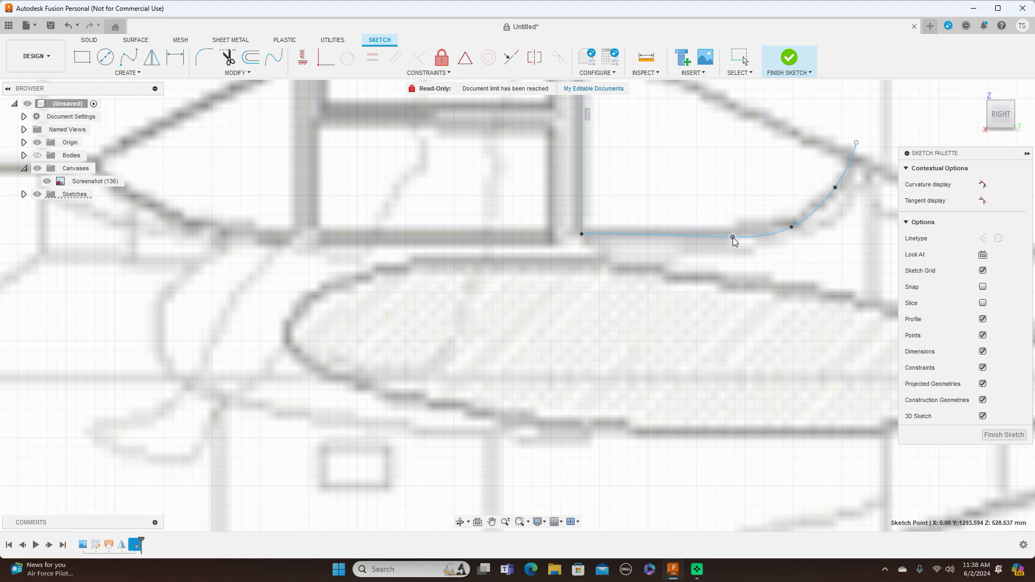
click(659, 235)
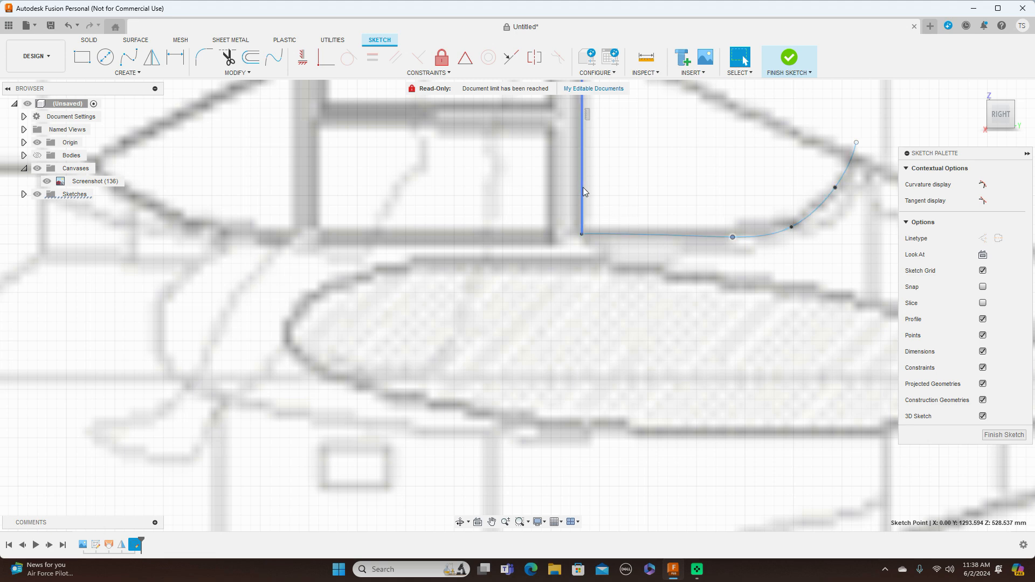
Draw a three-point fit point spline along the windshield's lower edge, from just above its front tip near station 5 to the frame at station 6.
scroll(585, 189, down, 1)
scroll(587, 191, down, 5)
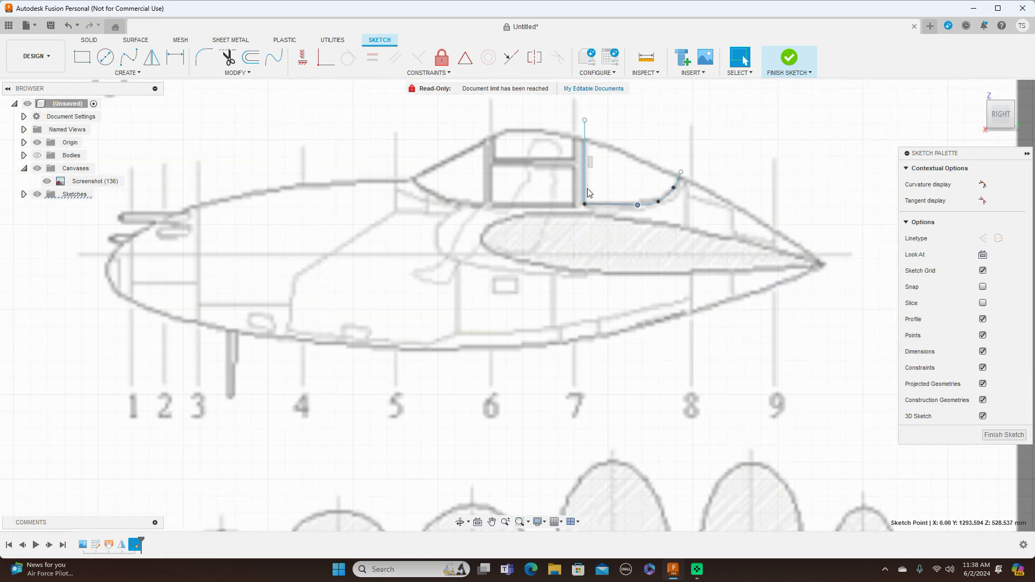
scroll(589, 193, up, 3)
scroll(596, 234, down, 1)
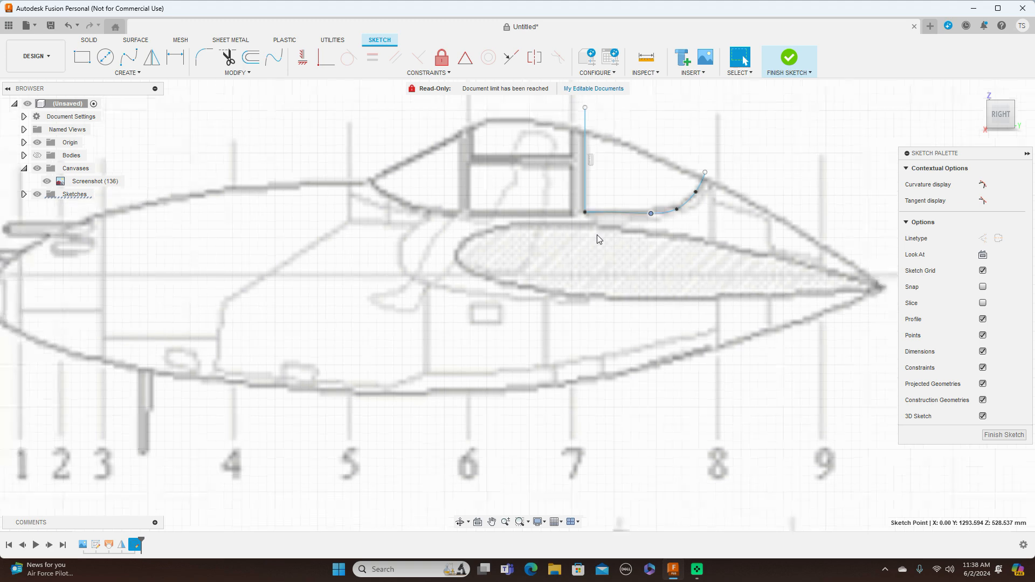
scroll(597, 235, down, 1)
scroll(399, 264, up, 2)
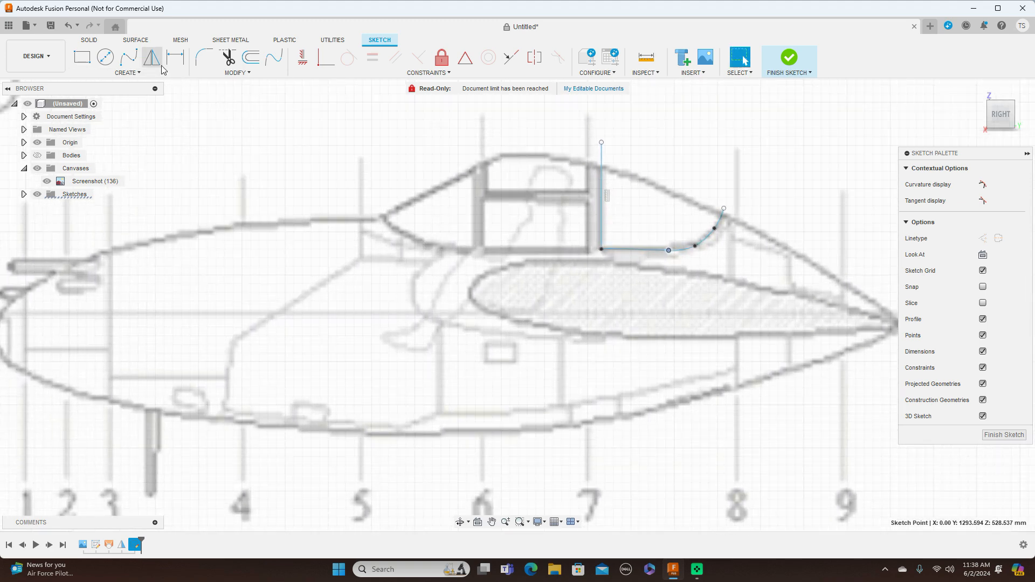
click(129, 57)
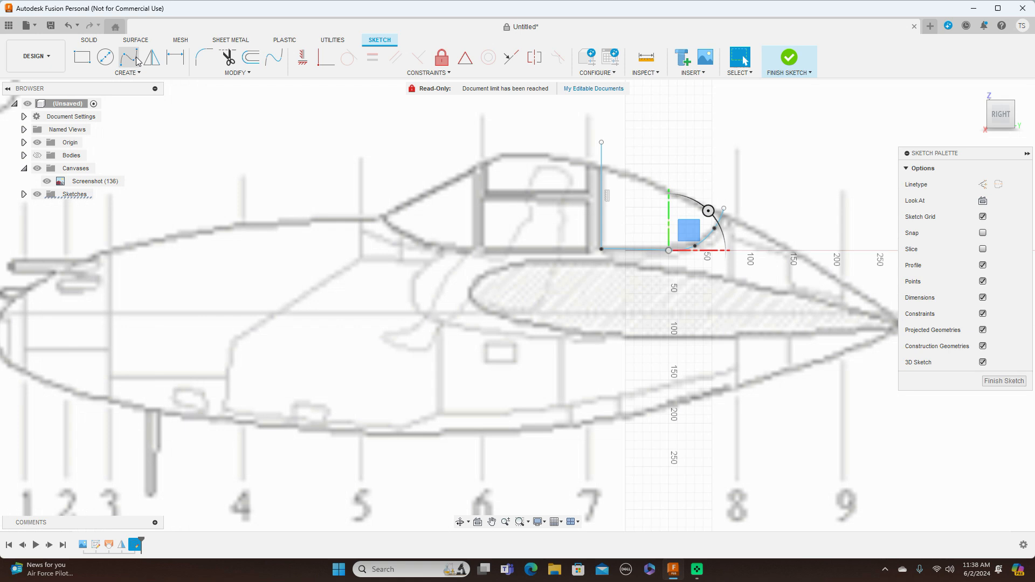
click(377, 208)
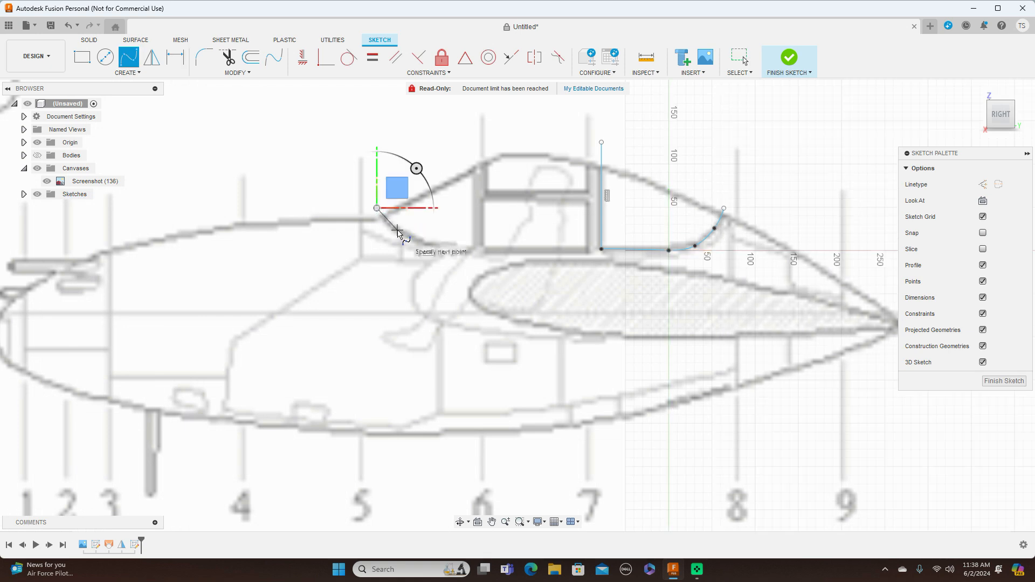
click(397, 230)
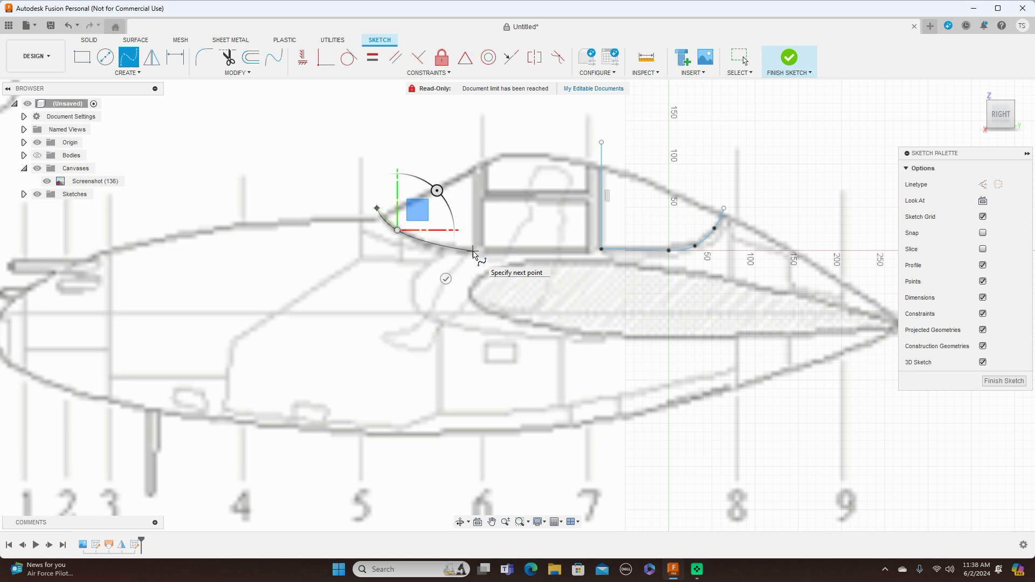
click(473, 251)
right_click(473, 251)
click(514, 253)
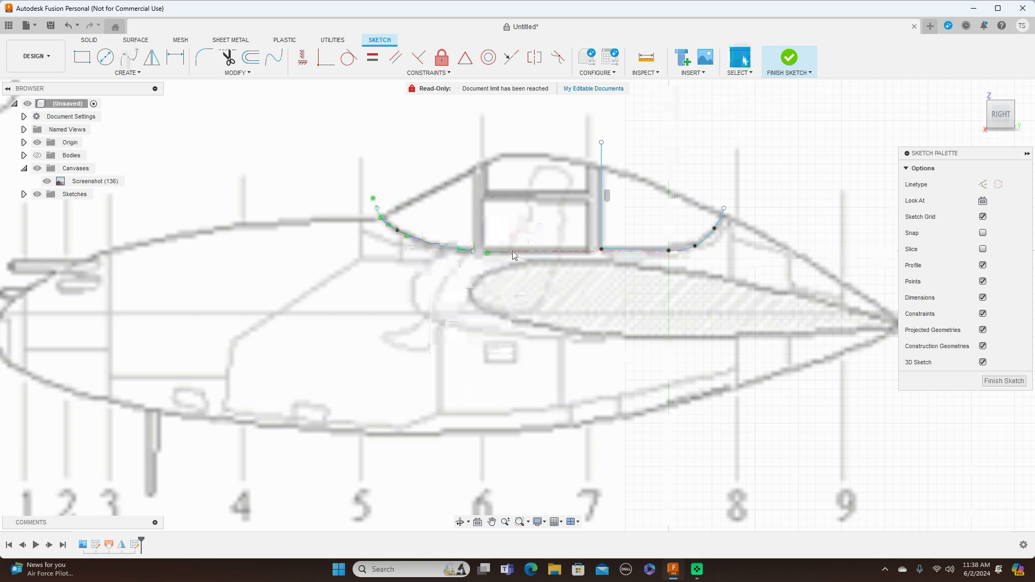
Draw a vertical line from the windshield spline's rear end up past the canopy outline, along the frame at station 6.
click(473, 253)
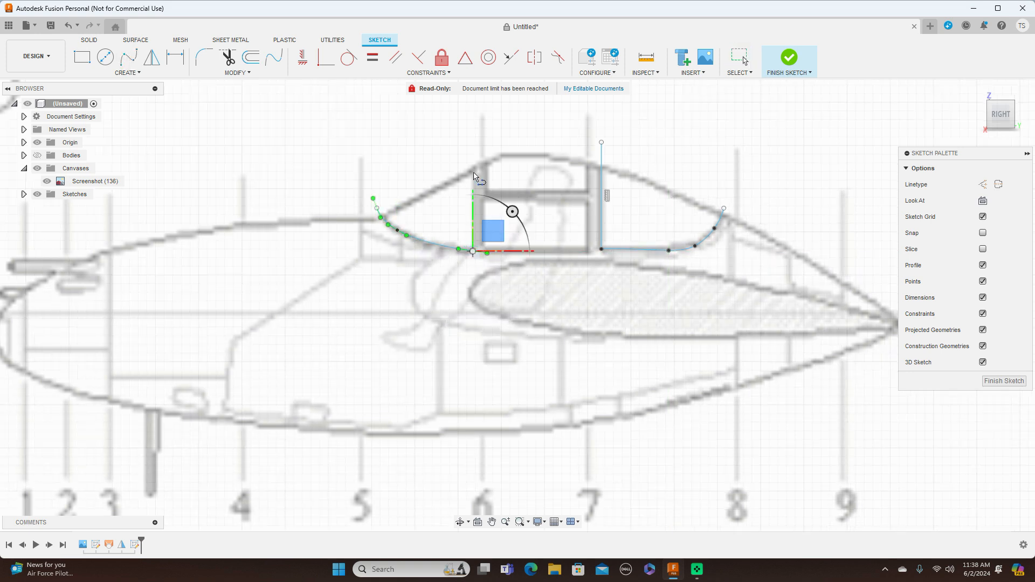
right_click(476, 148)
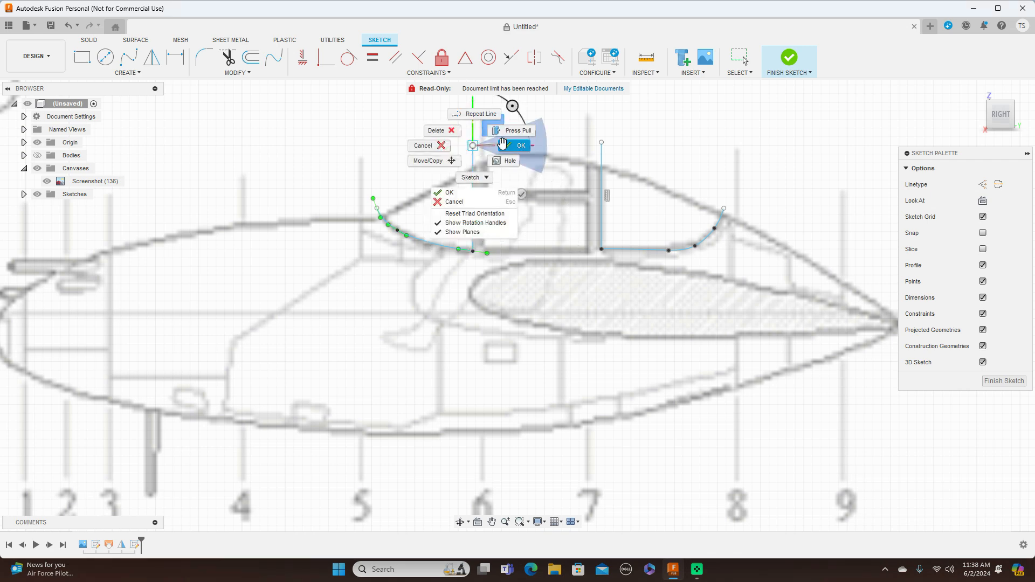
click(517, 146)
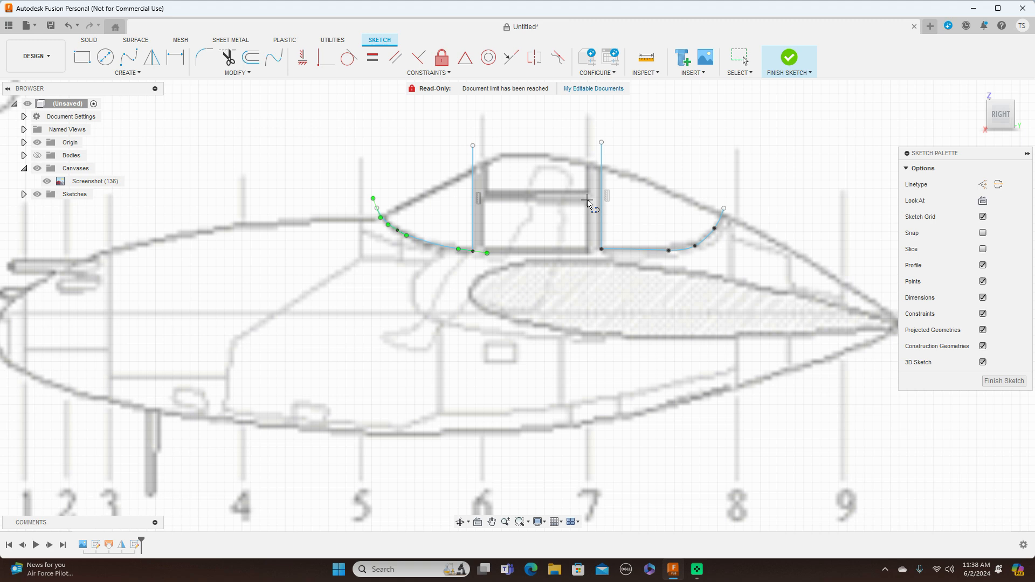
Draw a closed rectangle of lines about 54 mm high around the lower side window between stations 6 and 7.
click(587, 200)
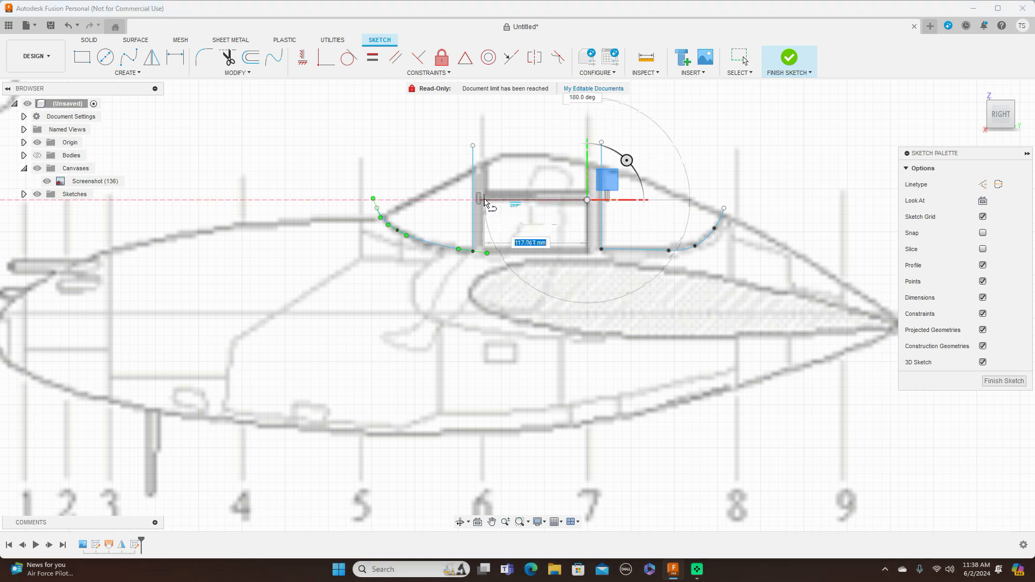
click(483, 201)
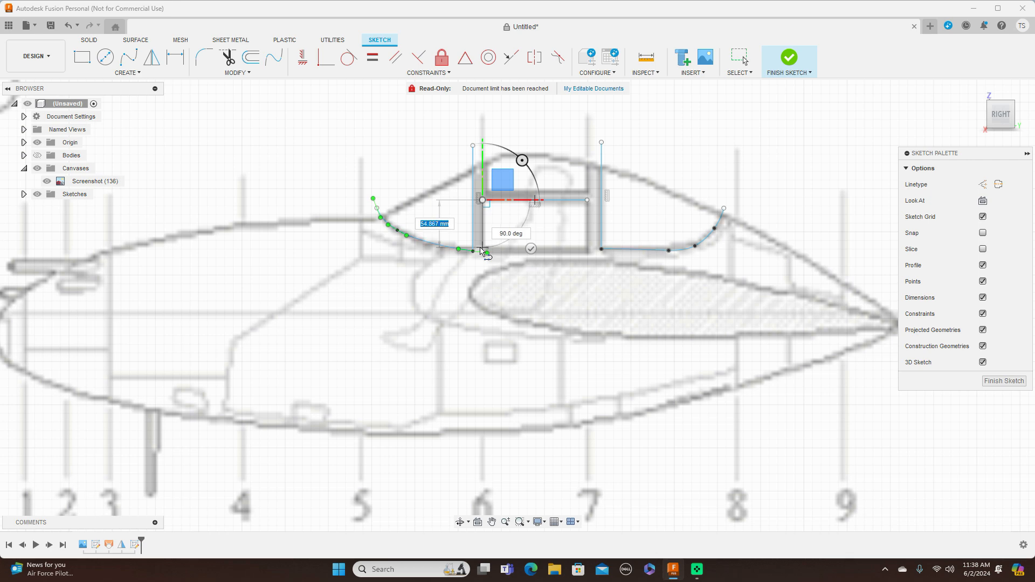
click(482, 248)
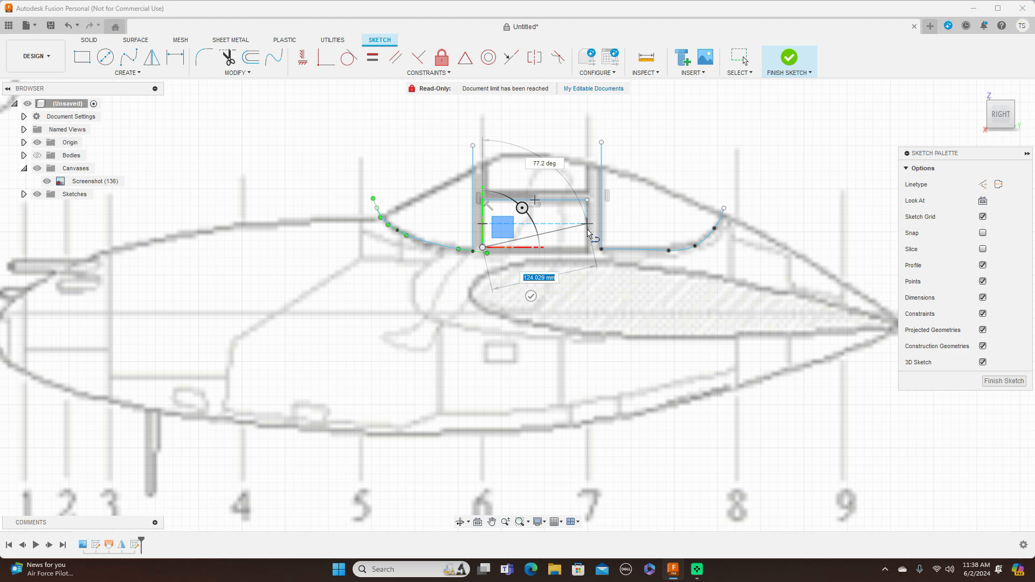
click(587, 248)
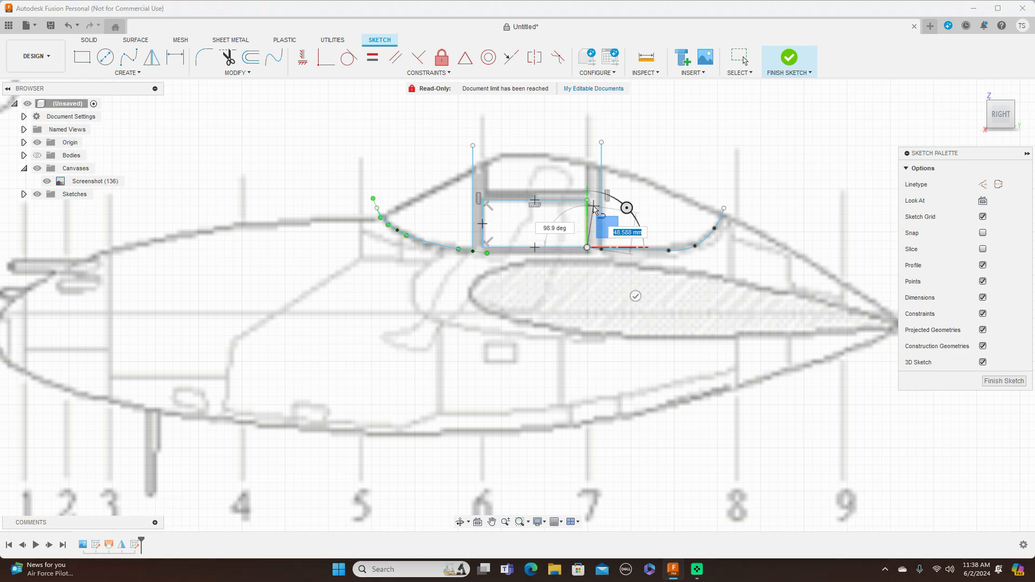
click(587, 200)
right_click(587, 202)
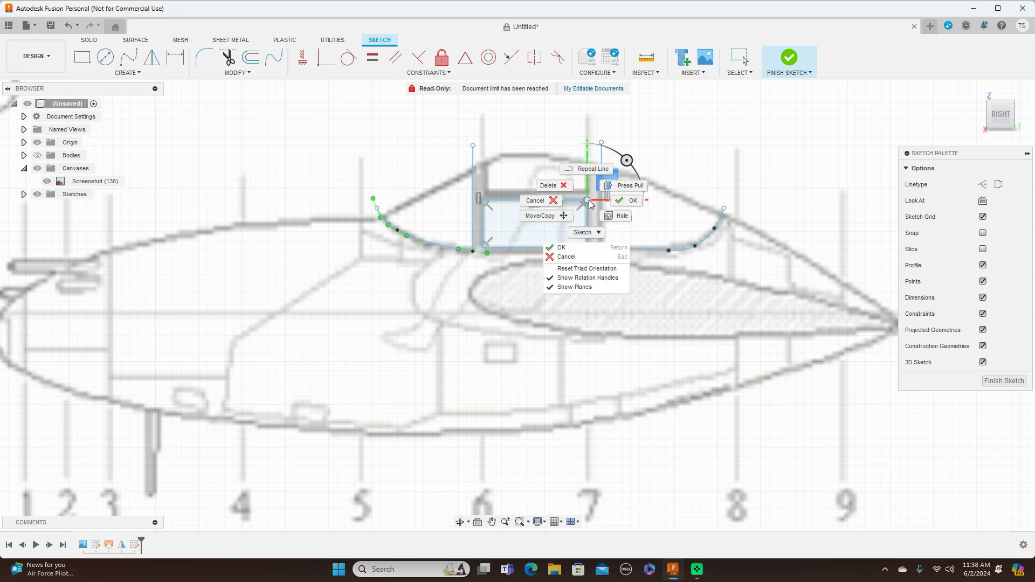
click(624, 201)
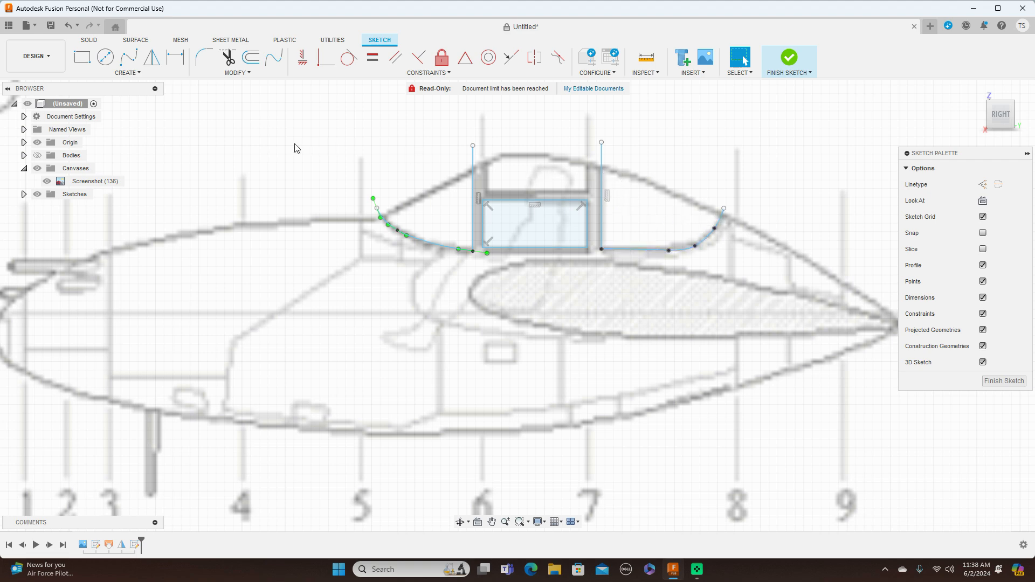
Outline the upper side window with an open-topped line chain about 112 mm wide, both vertical sides extending above the canopy outline.
key(l)
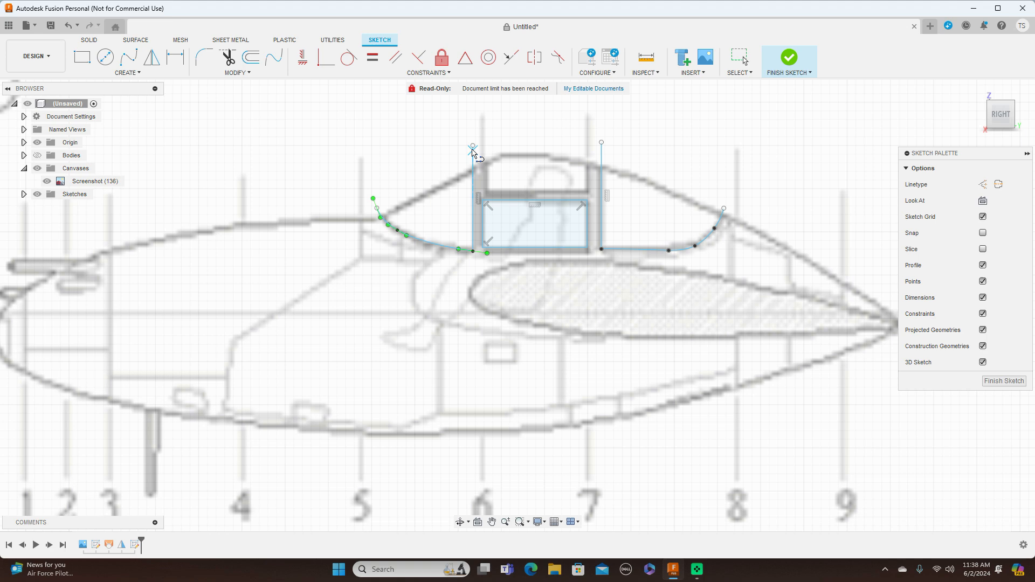
click(488, 151)
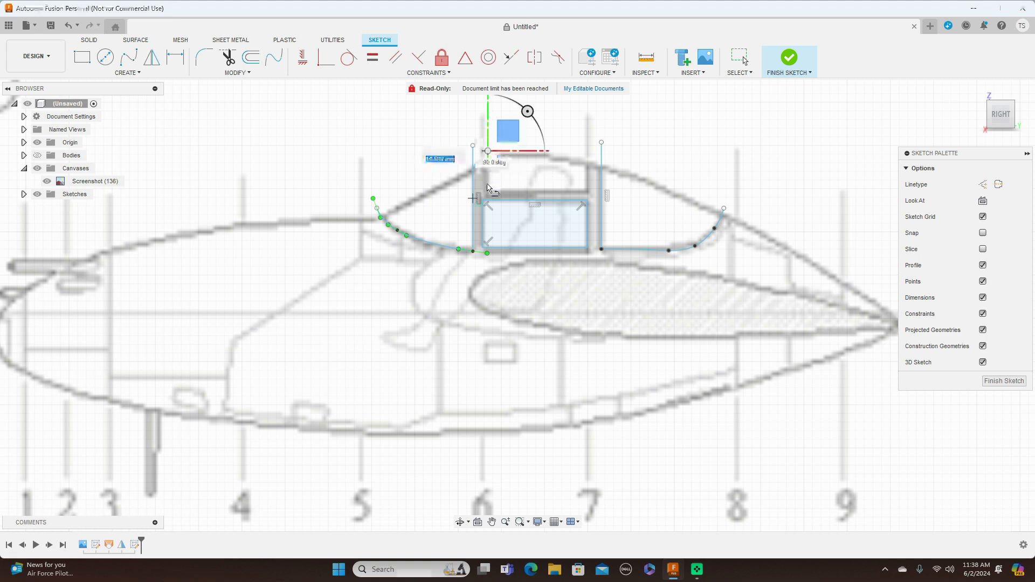
click(487, 191)
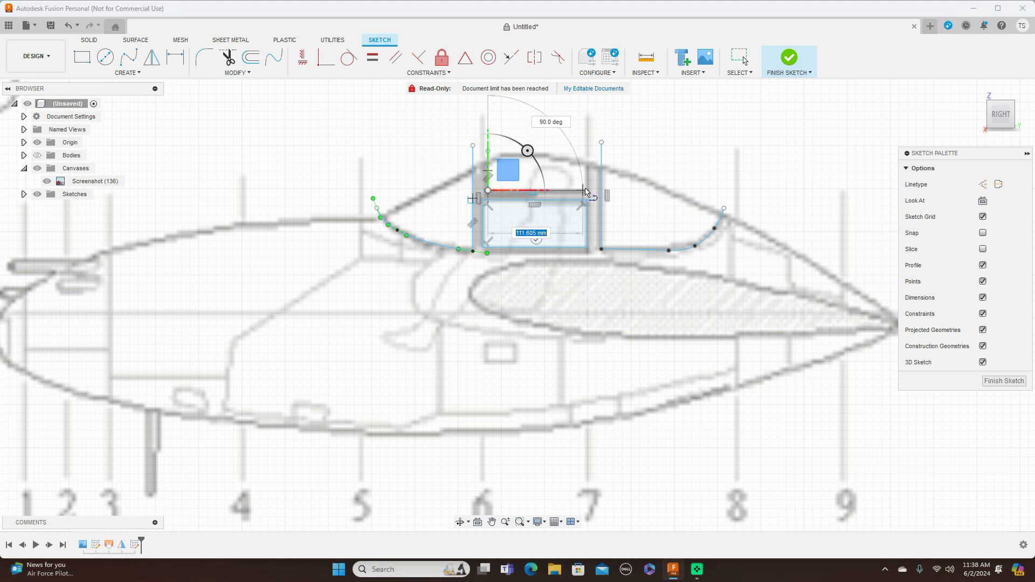
click(588, 190)
click(587, 139)
right_click(587, 138)
click(615, 141)
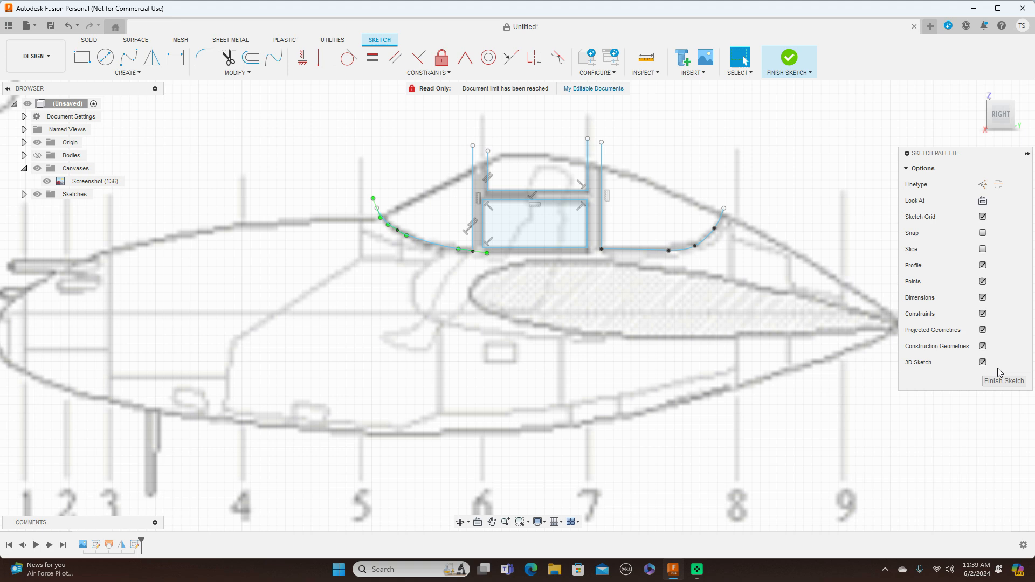
Finish the sketch, show the bodies and split the fuselage body with the windshield, upper and lower side window and rear window outlines.
click(1000, 381)
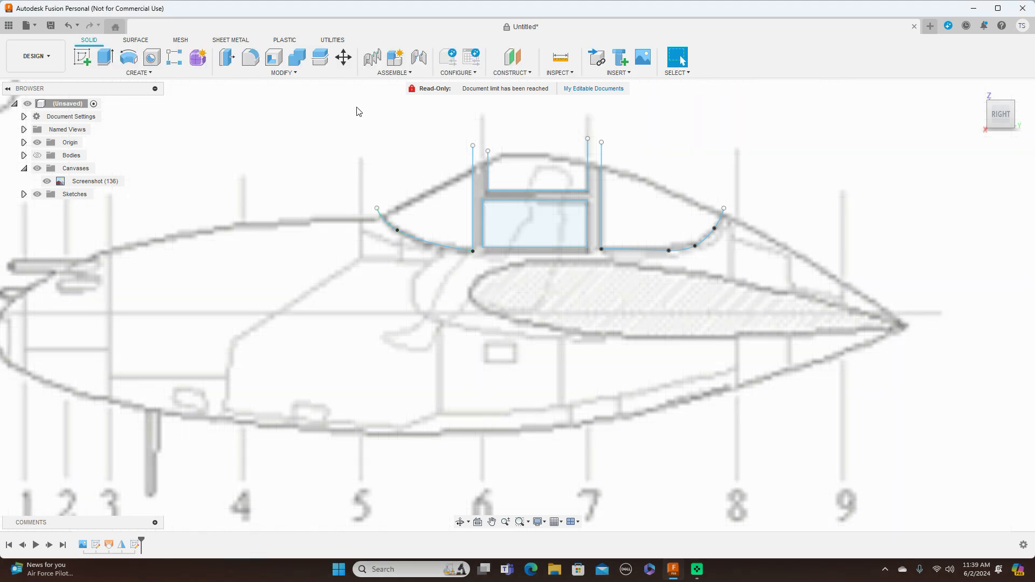
click(320, 56)
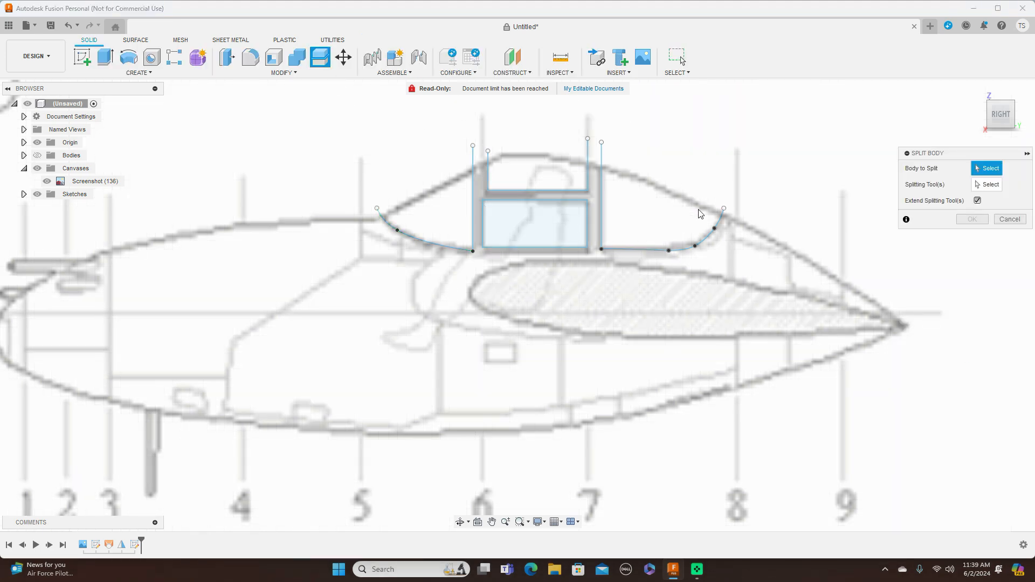
click(37, 155)
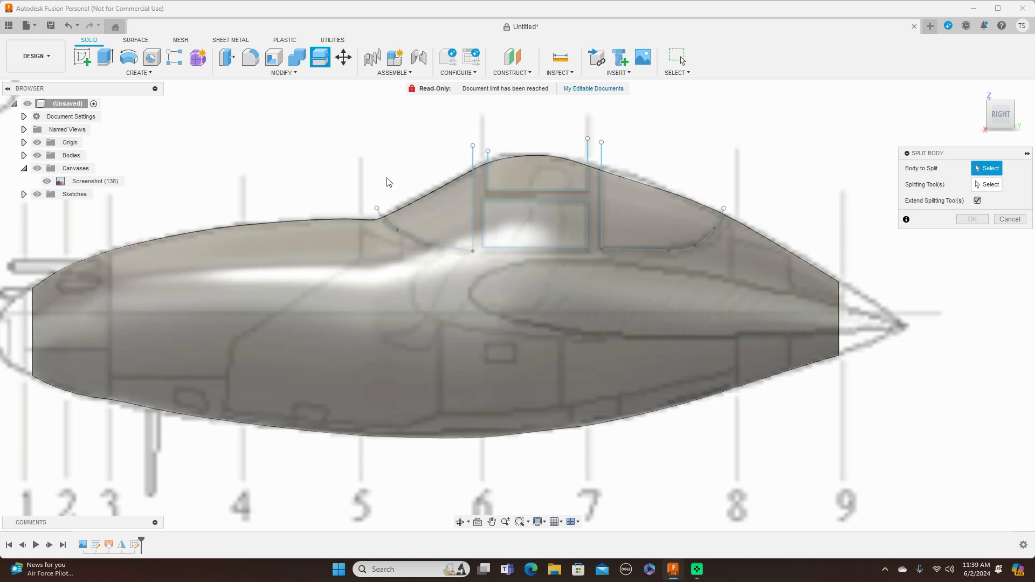
click(642, 219)
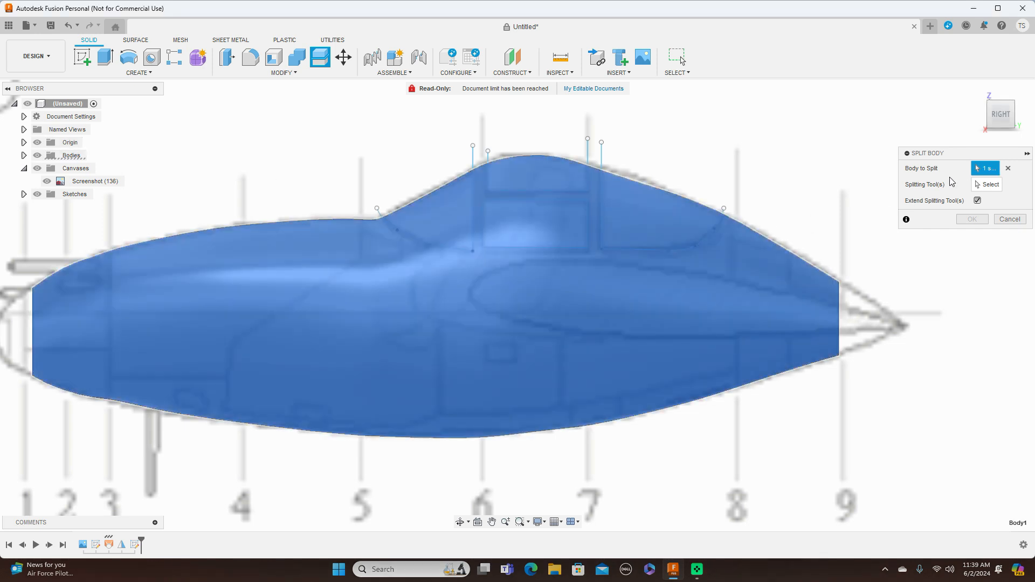
click(982, 185)
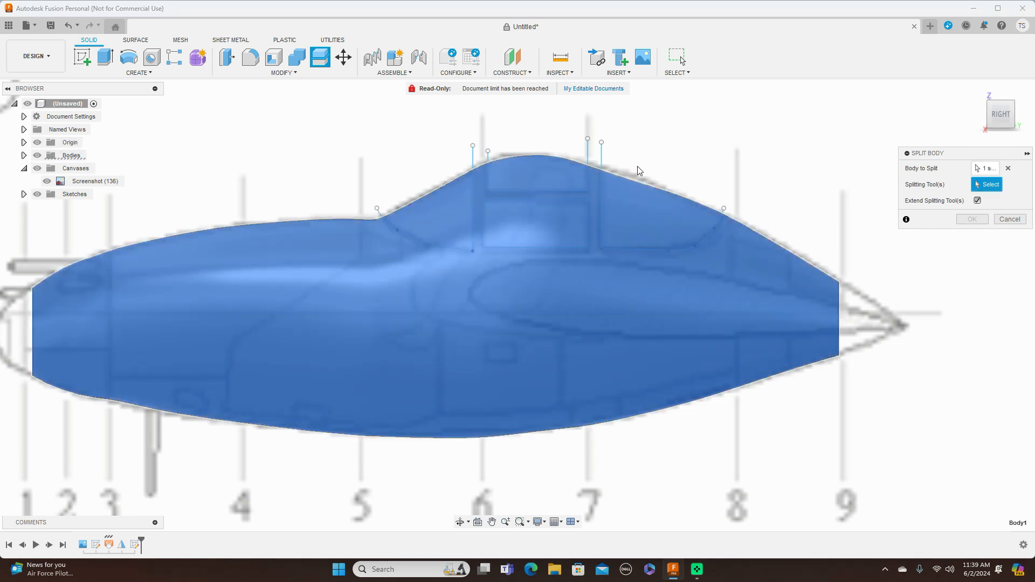
click(601, 159)
click(589, 155)
click(472, 161)
click(381, 213)
click(973, 220)
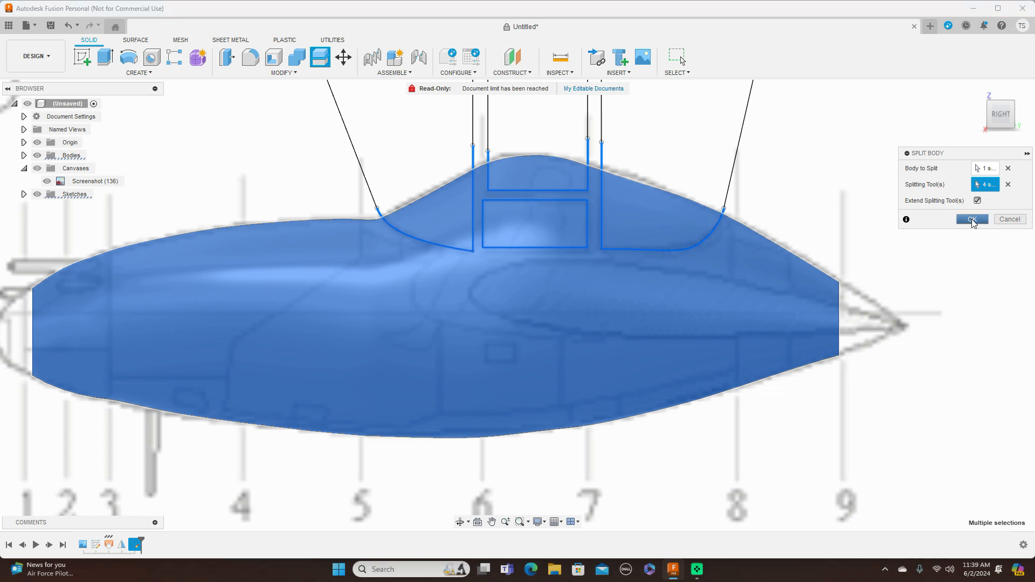
Examine the blueprint's full side view and the numbered cross-sections of stations 10 to 26.
scroll(875, 223, down, 4)
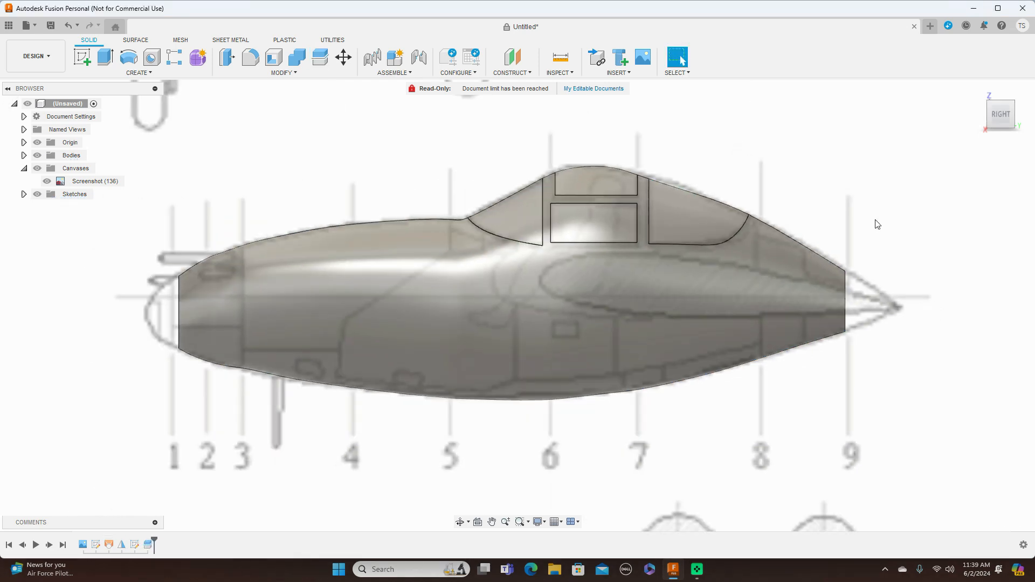
scroll(952, 382, down, 5)
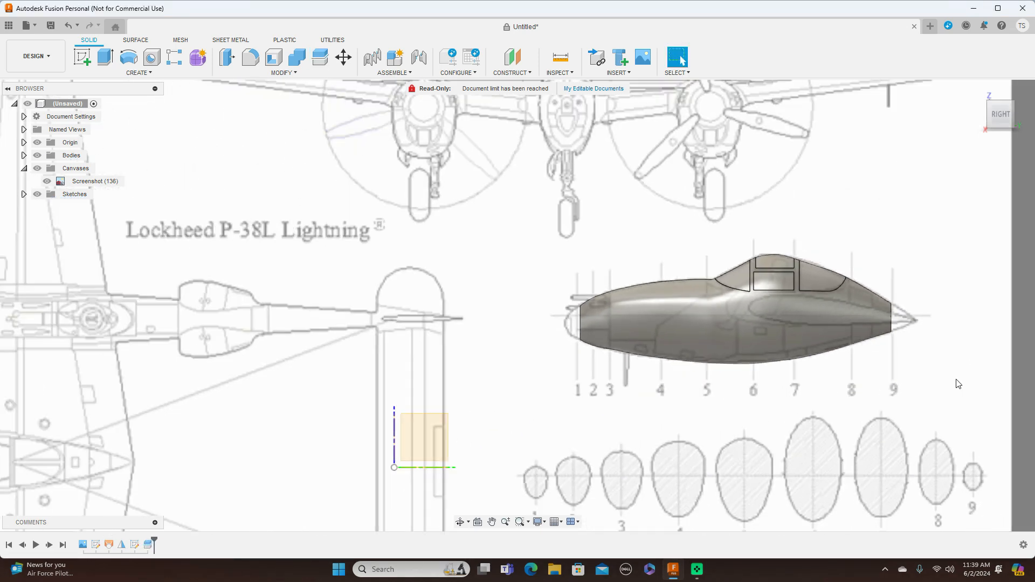
mouse_move(952, 383)
middle_down()
mouse_move(964, 384)
mouse_move(758, 293)
middle_up()
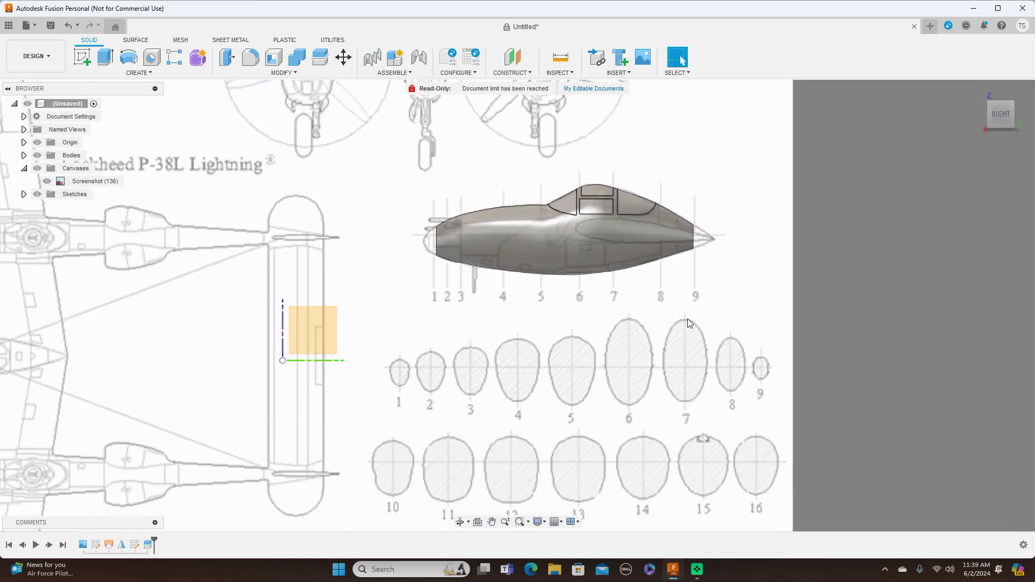
scroll(683, 334, down, 3)
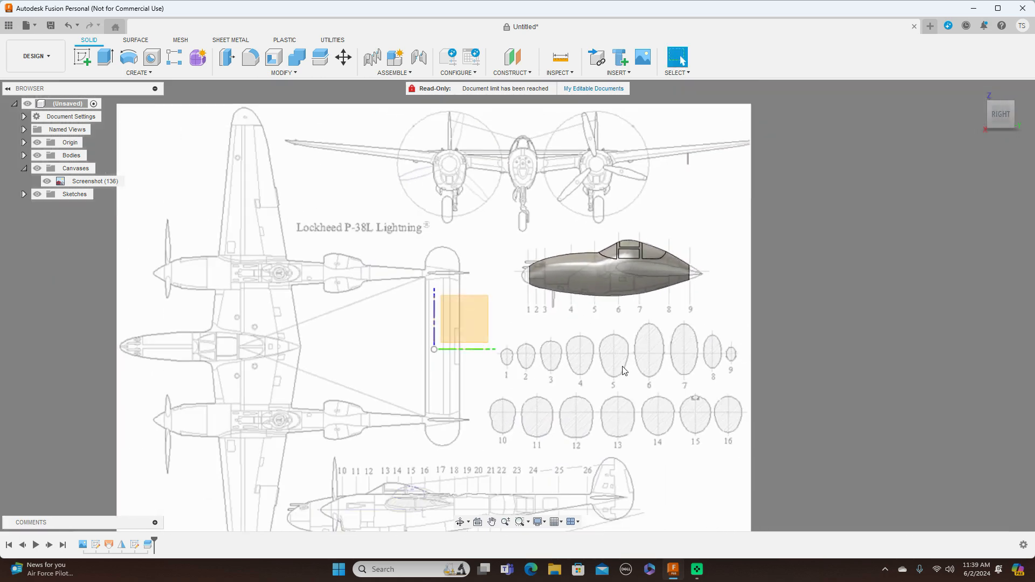
scroll(624, 371, up, 2)
middle_drag(619, 411, 695, 216)
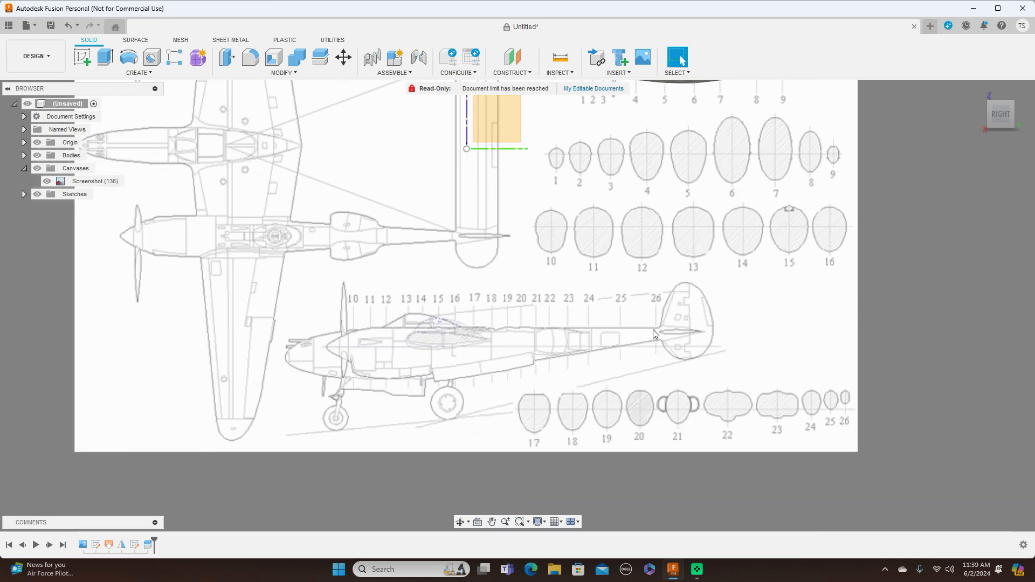
scroll(627, 352, up, 1)
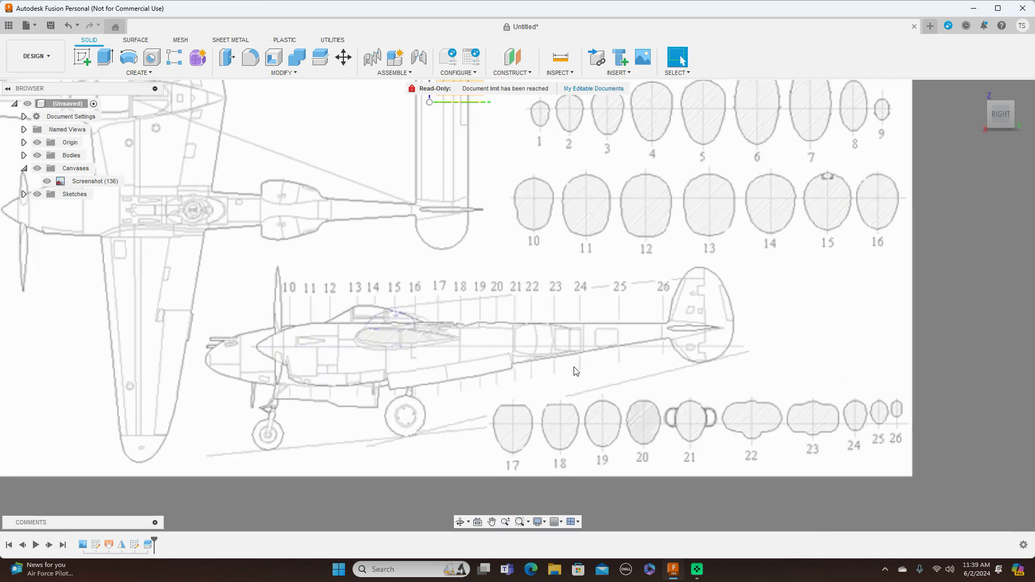
scroll(672, 366, down, 3)
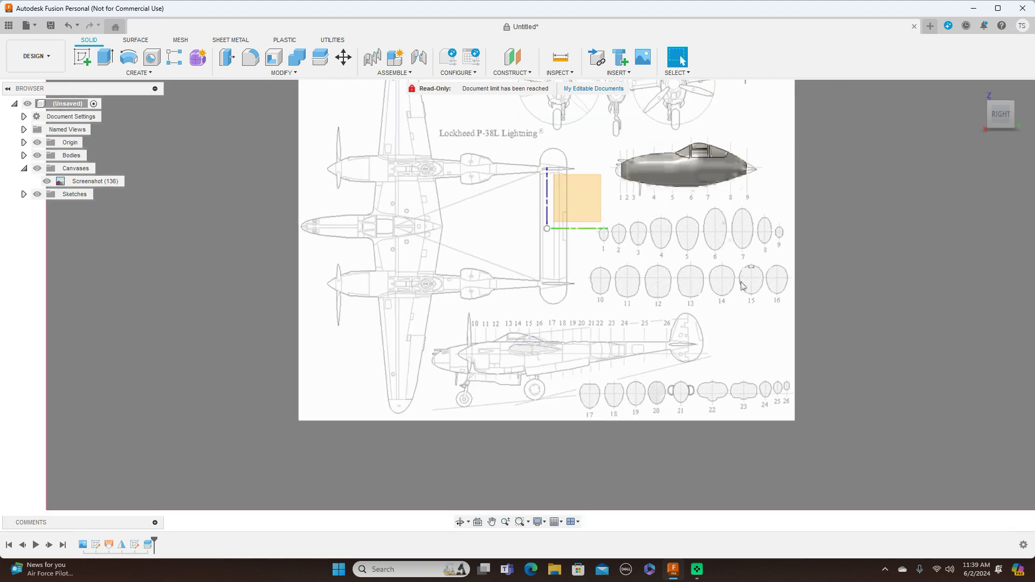
scroll(739, 270, up, 2)
scroll(749, 333, up, 2)
middle_drag(750, 368, 747, 242)
scroll(746, 243, up, 1)
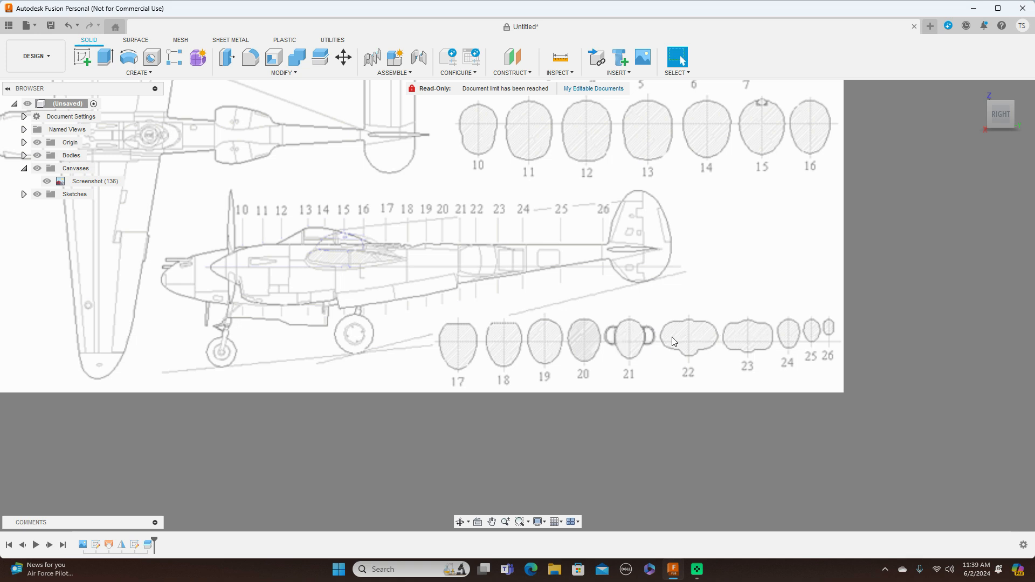
scroll(673, 341, down, 1)
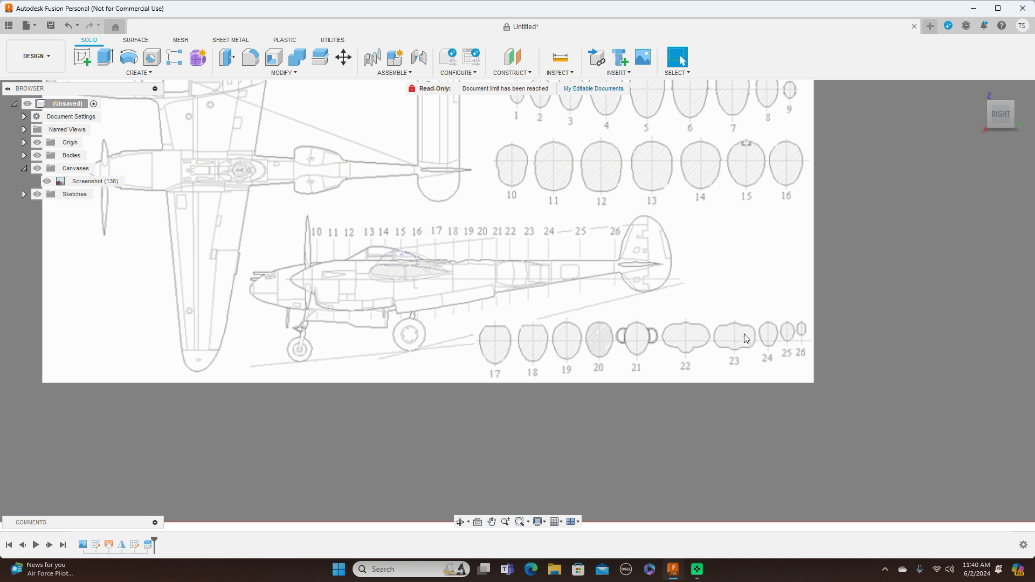
Start a new sketch on the YZ plane over the blueprint's station 10 to 16 cross-sections.
scroll(748, 337, down, 1)
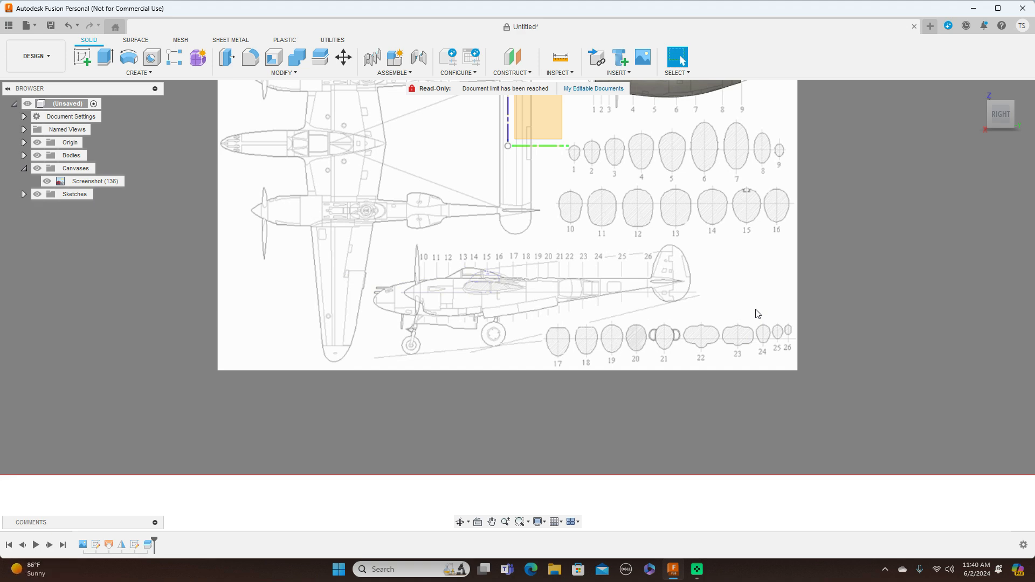
scroll(757, 314, up, 2)
middle_drag(761, 283, 731, 337)
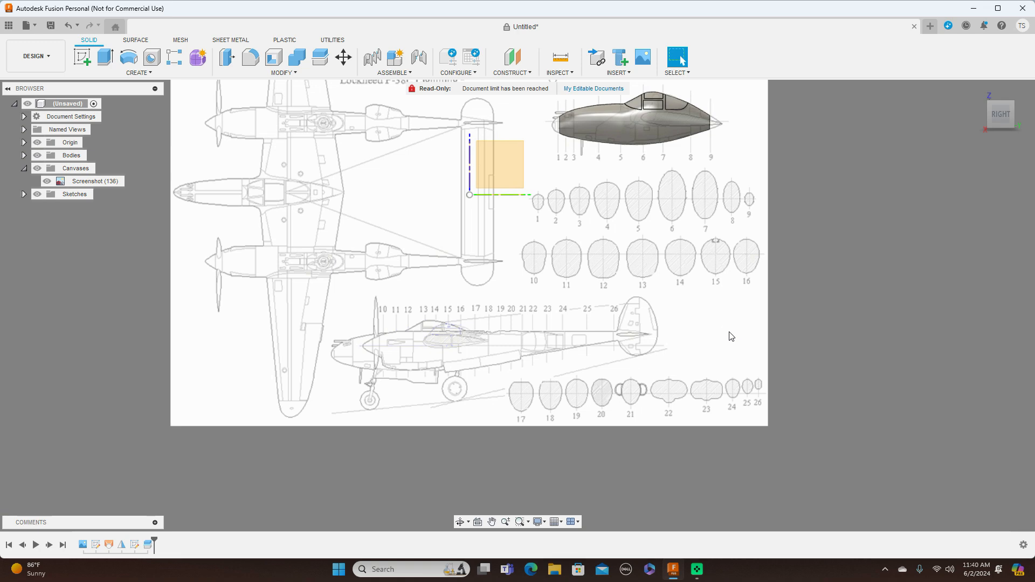
scroll(731, 336, up, 4)
scroll(728, 335, down, 2)
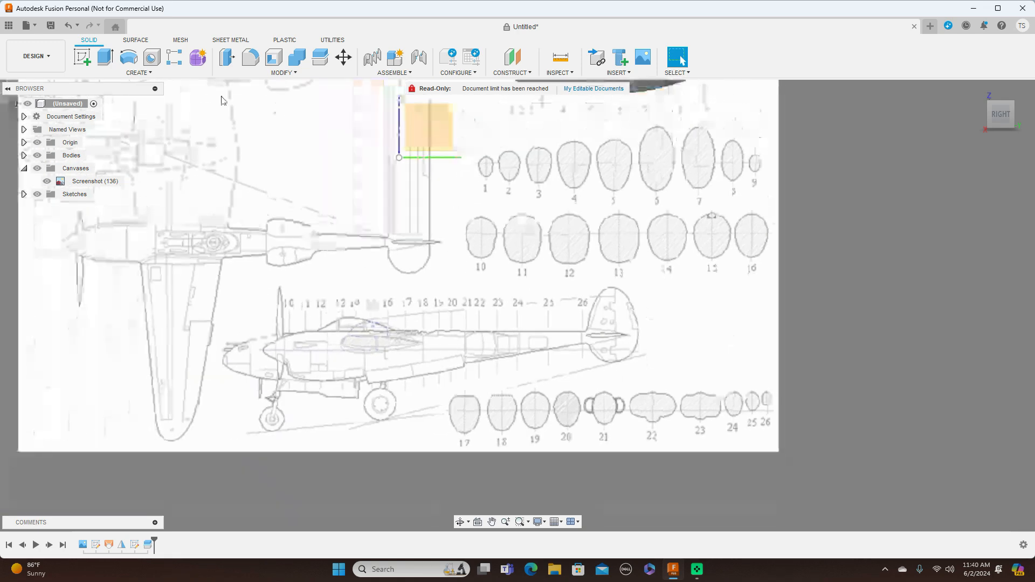
click(85, 61)
click(436, 125)
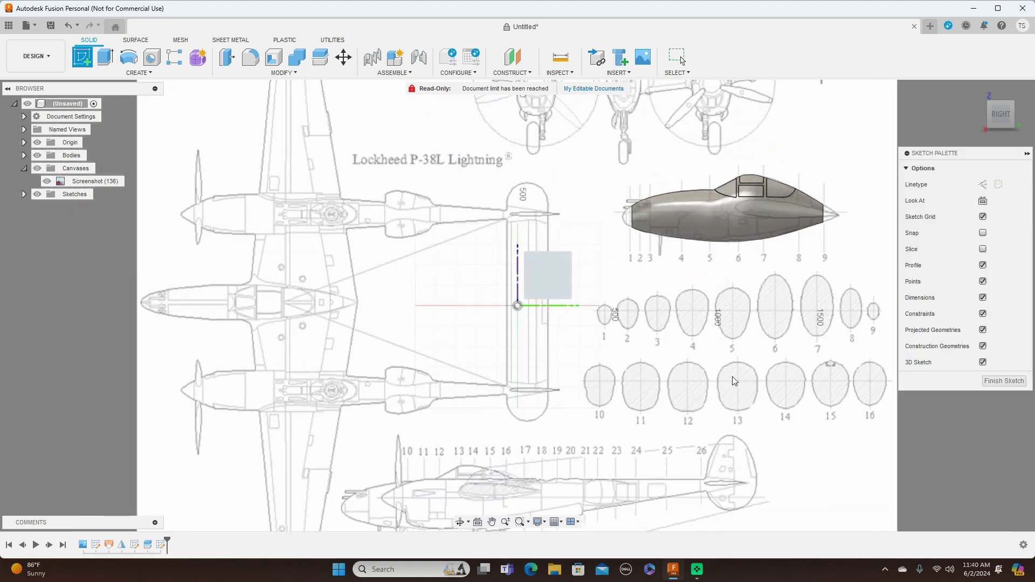
scroll(732, 376, up, 3)
middle_drag(695, 325, 671, 231)
scroll(671, 231, up, 2)
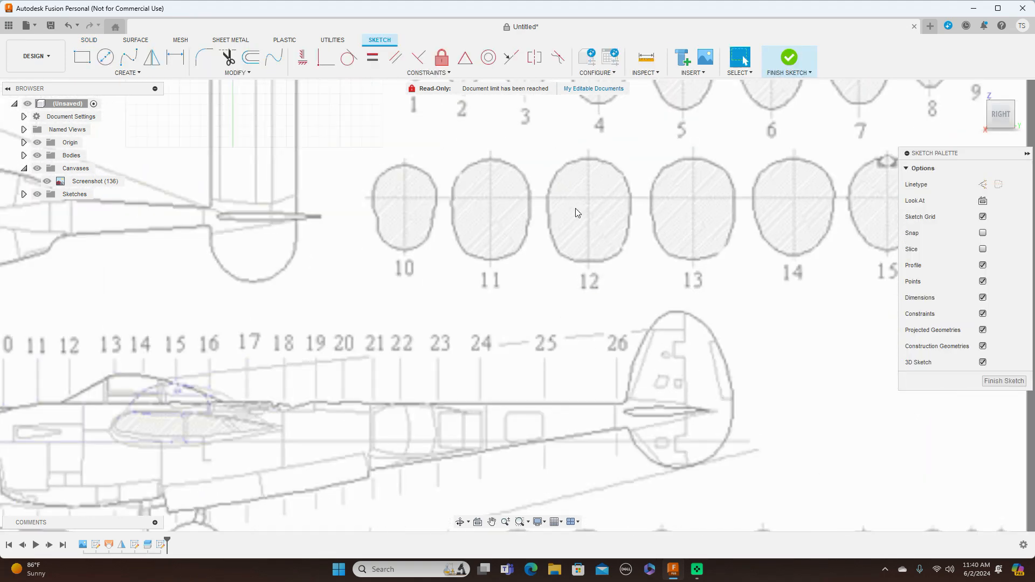
Draw a vertical centreline about 200 mm long through cross-section 10, from its upper to its lower outline.
key(l)
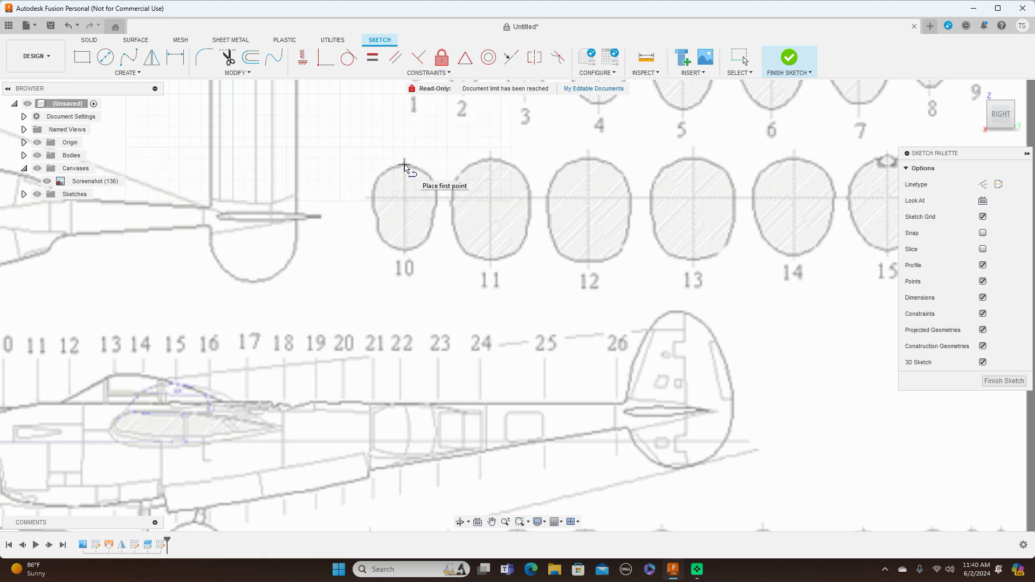
click(404, 164)
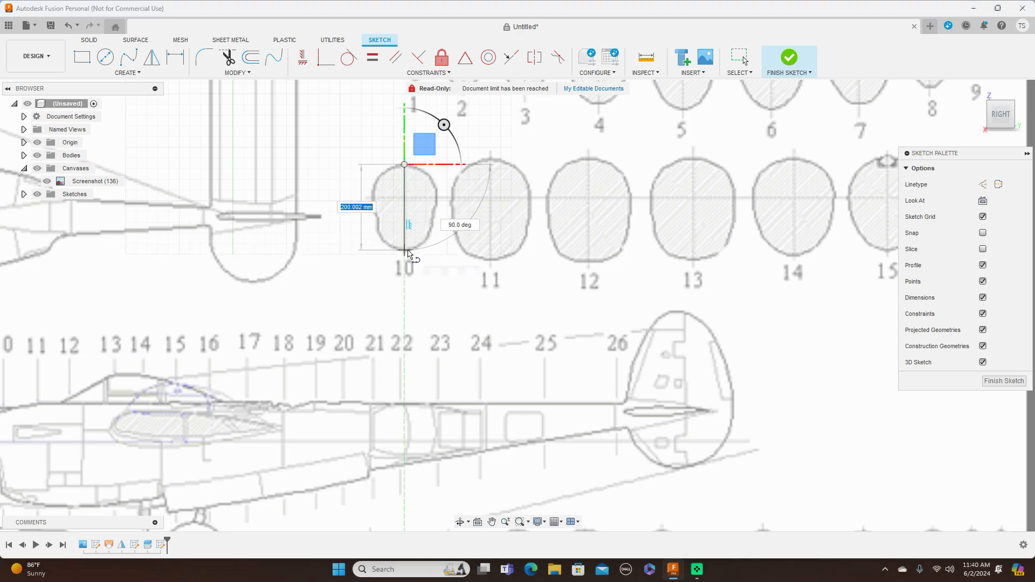
click(404, 249)
key(Escape)
Trace the right half of cross-section 10 with a fit point spline joining both ends of its centreline.
scroll(449, 254, up, 3)
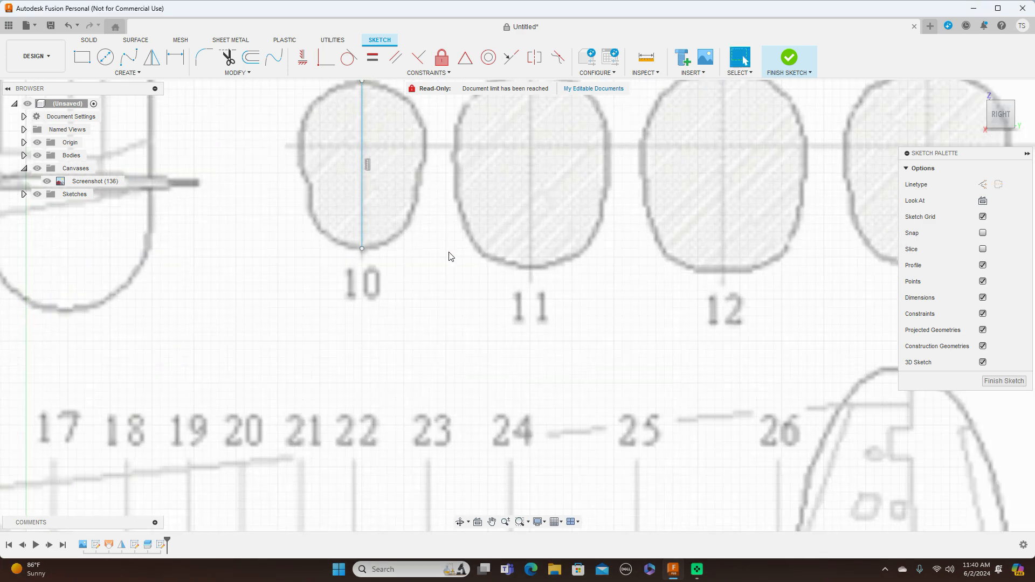
click(129, 56)
click(407, 184)
scroll(430, 189, up, 2)
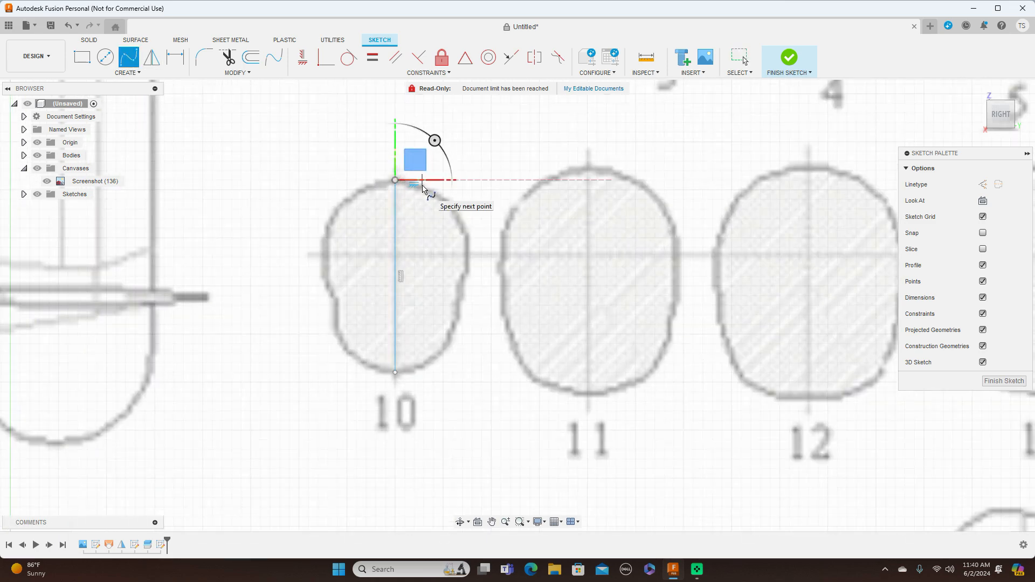
click(425, 185)
click(464, 222)
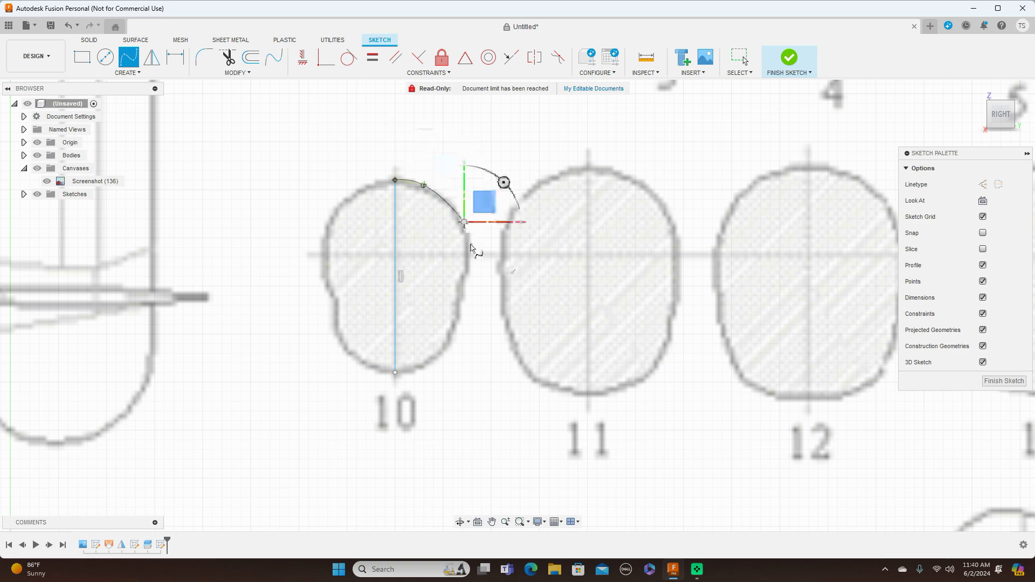
click(469, 276)
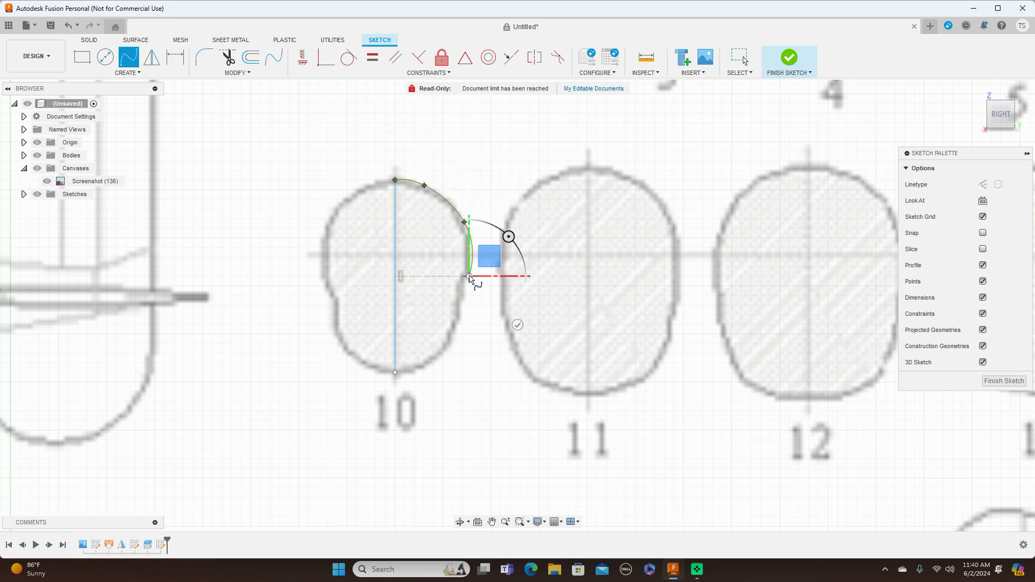
click(445, 350)
click(397, 373)
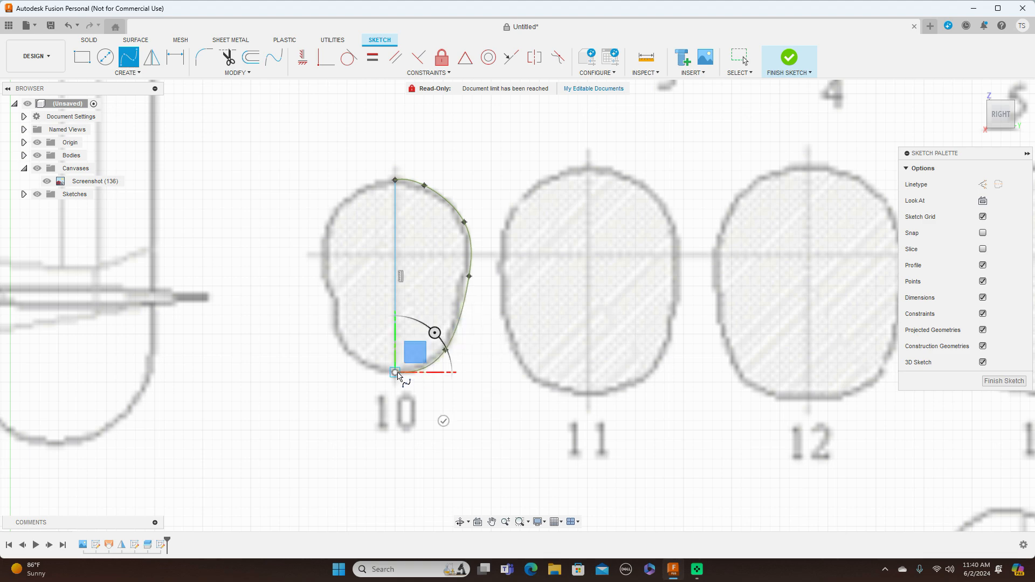
right_click(398, 376)
click(439, 358)
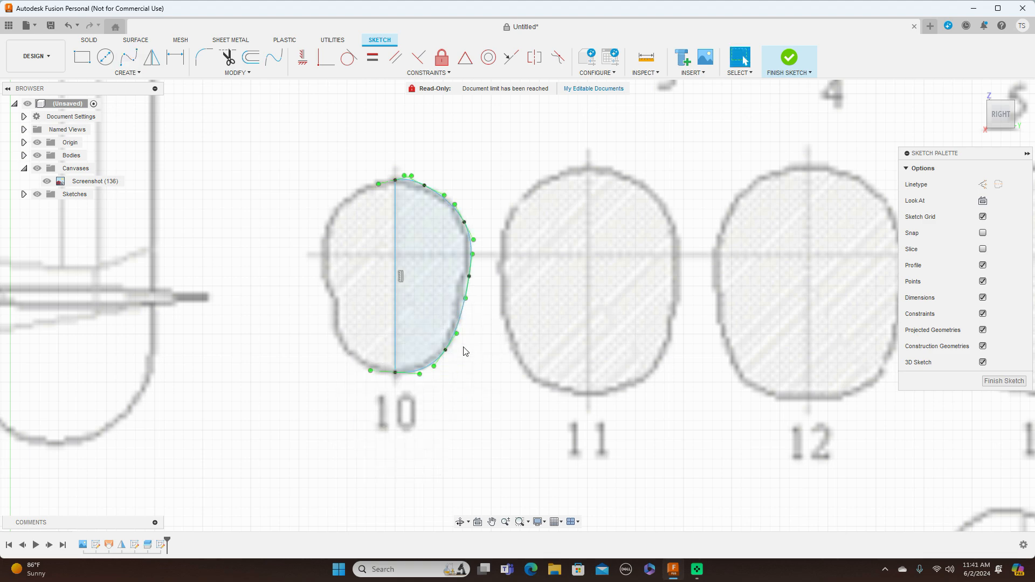
Adjust the upper and side fit points of cross-section 10's spline to follow the blueprint outline more closely.
click(467, 279)
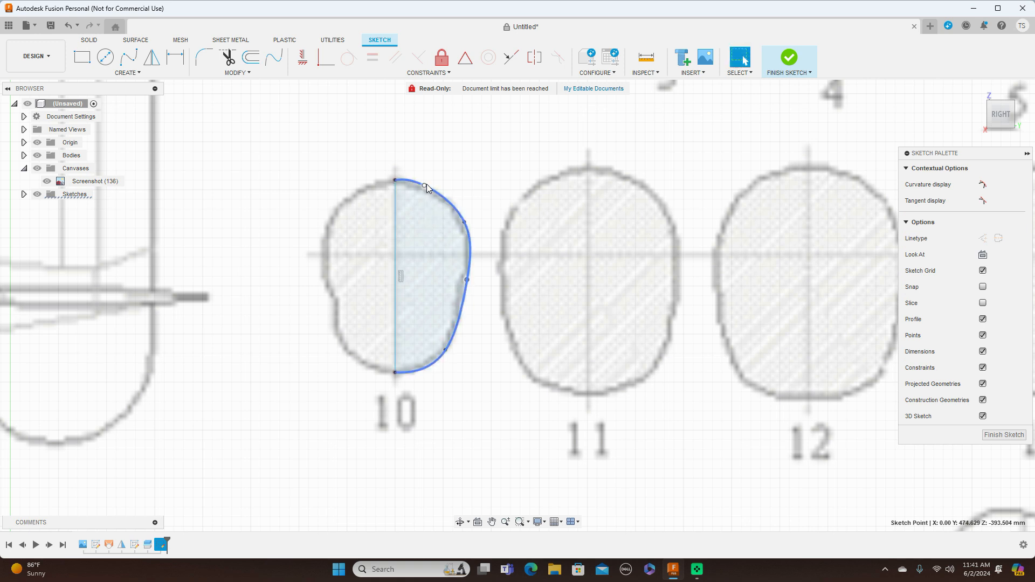
click(425, 186)
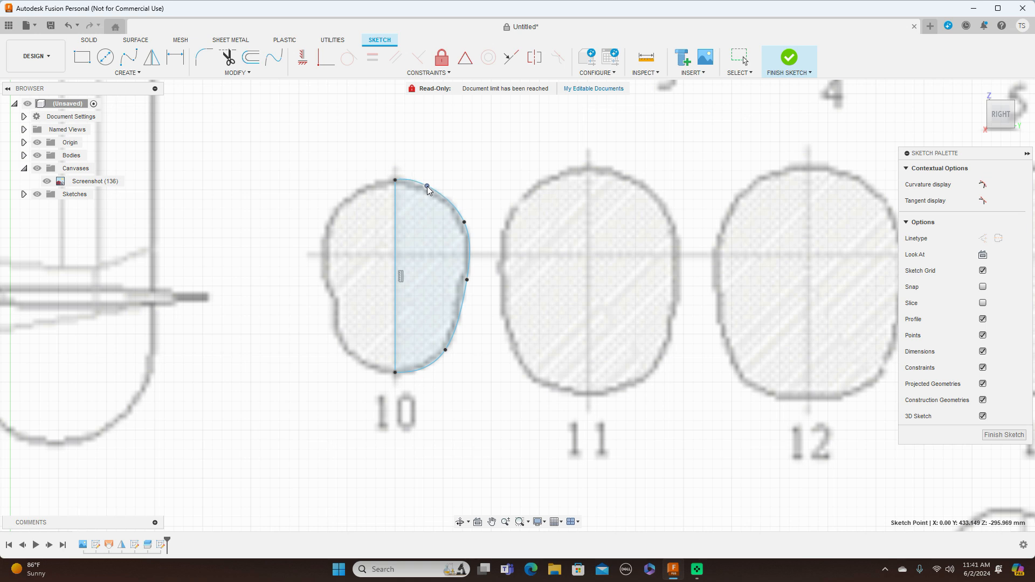
drag(463, 225, 459, 226)
Draw a vertical centreline about 236 mm long through cross-section 11, from its upper to its lower outline.
key(m)
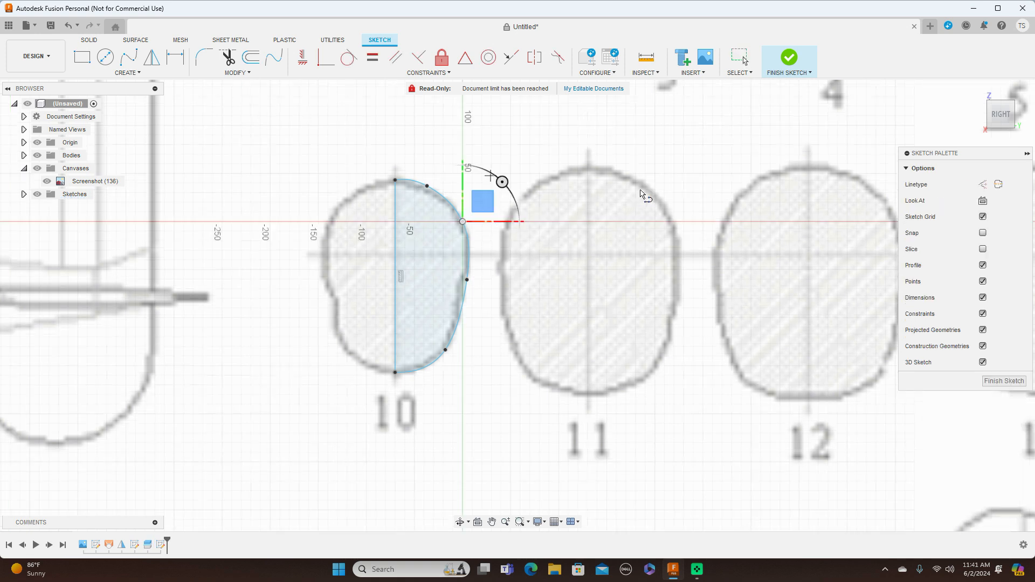
click(588, 167)
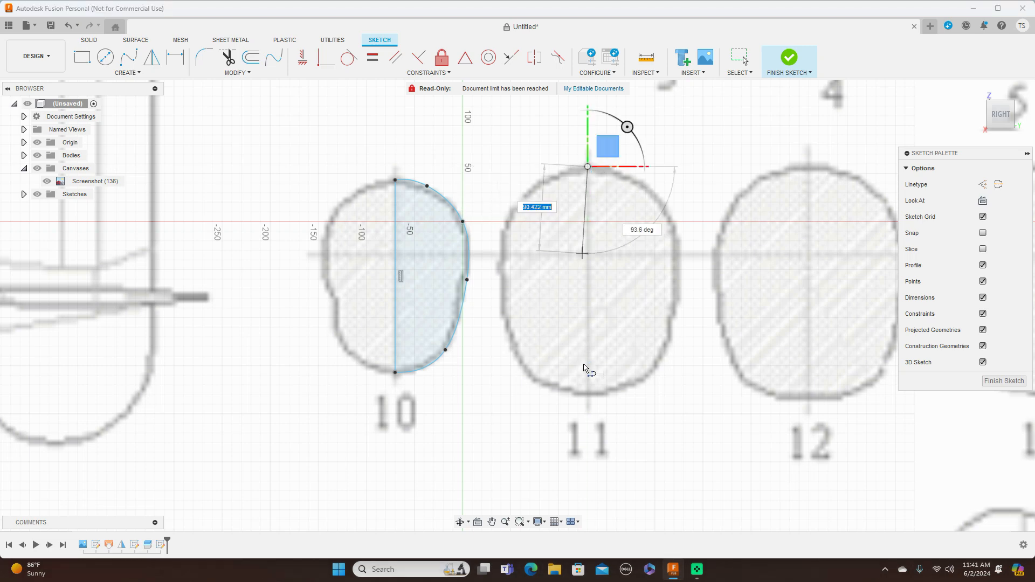
click(589, 397)
right_click(588, 396)
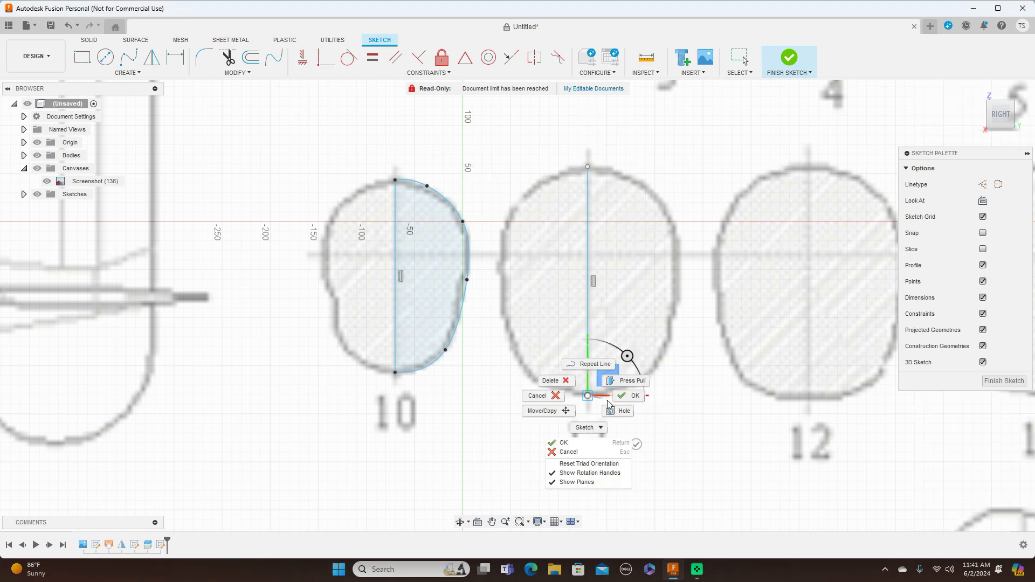
click(631, 395)
Trace the right half of cross-section 11 with a fit point spline between the centreline ends and adjust its lowest intermediate point.
click(129, 57)
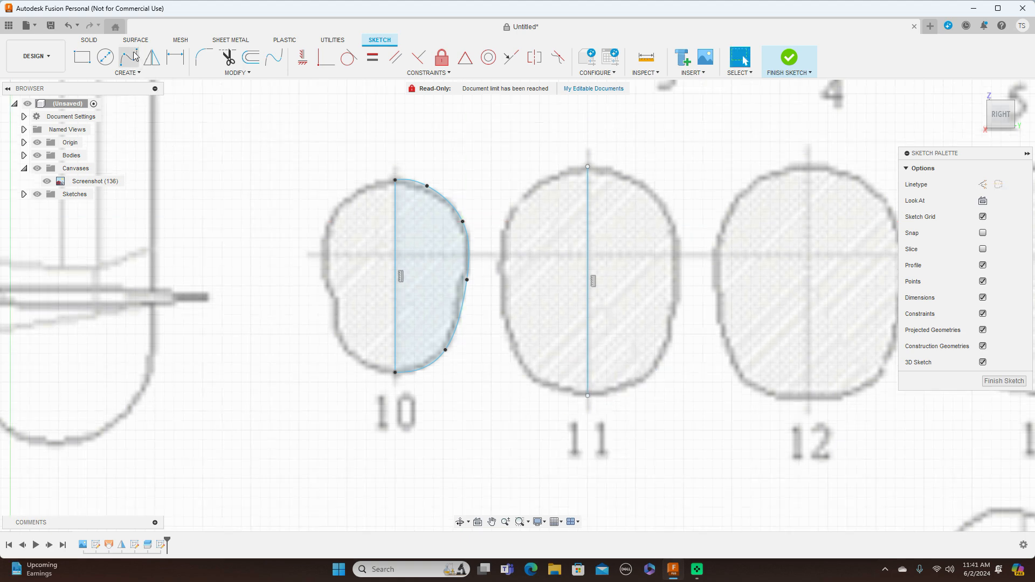
click(588, 167)
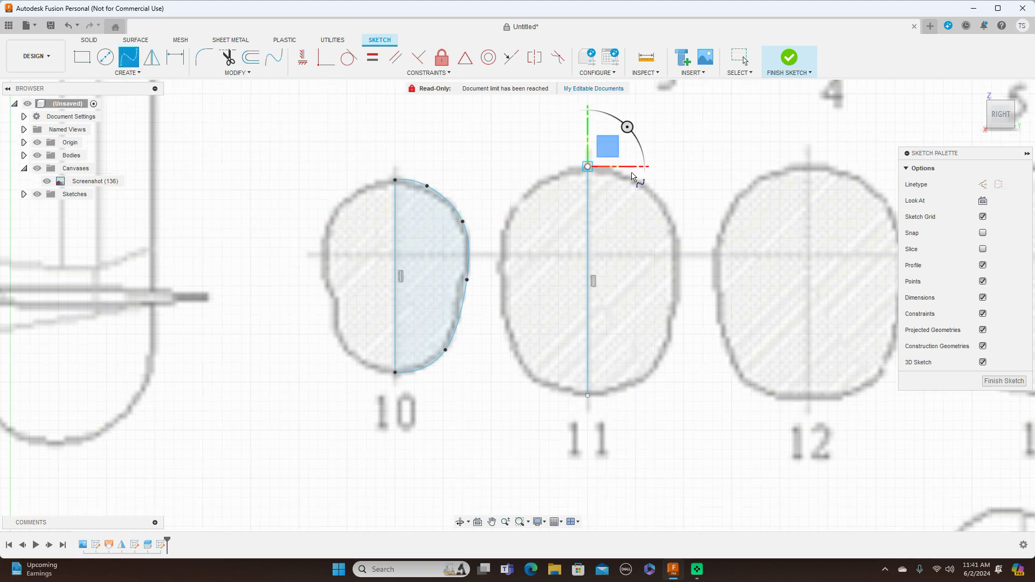
click(622, 173)
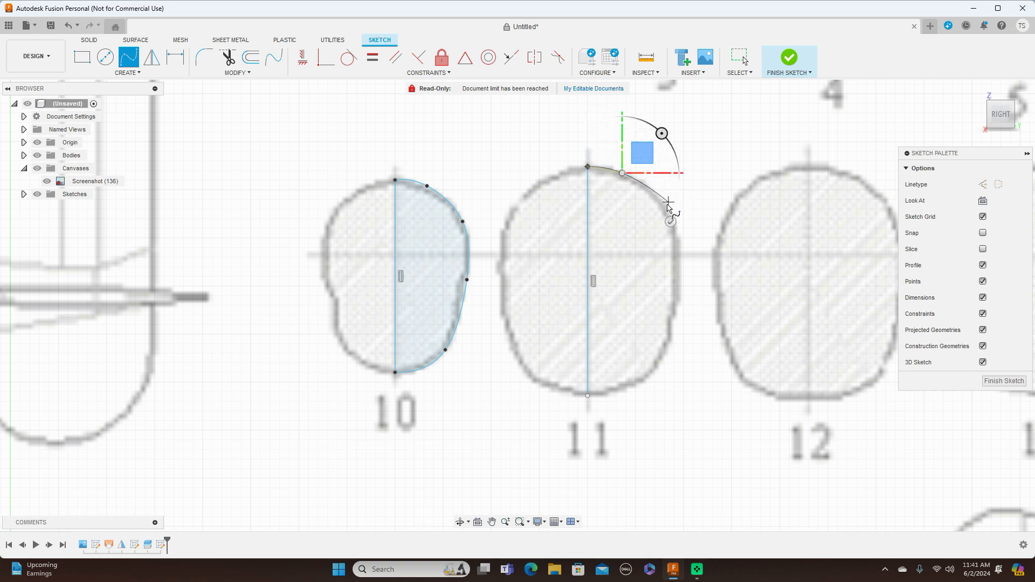
click(664, 205)
click(680, 281)
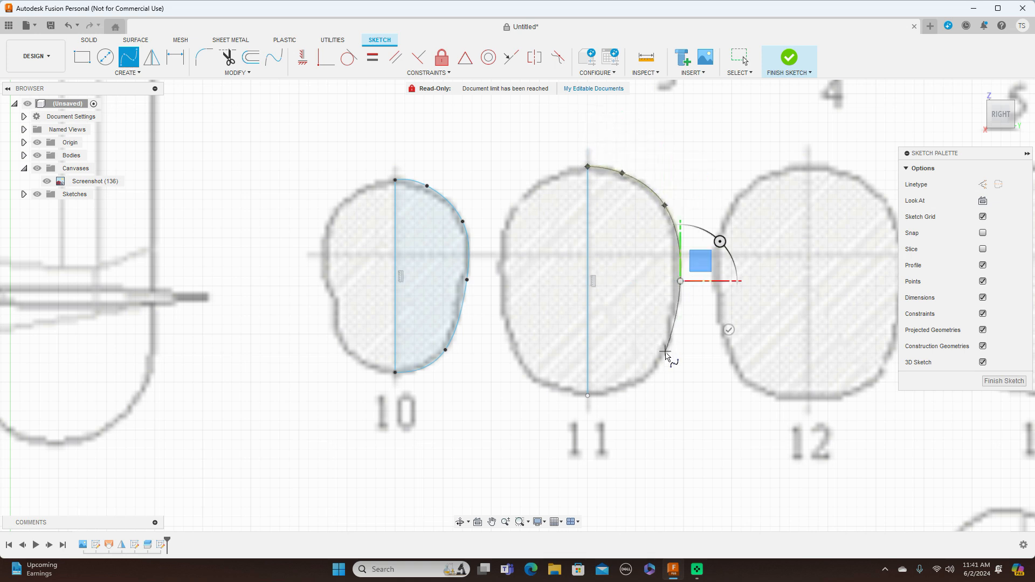
click(665, 355)
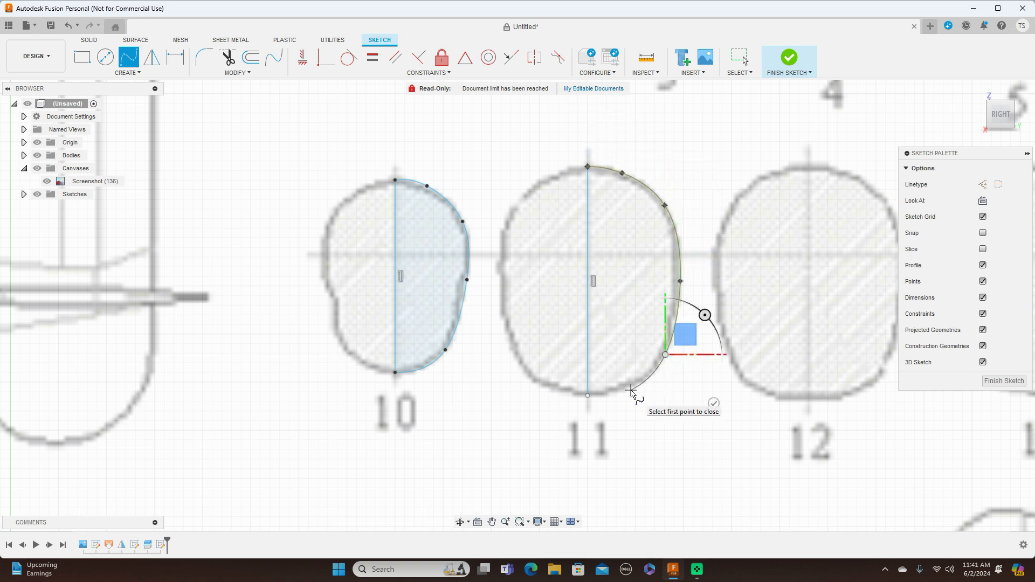
click(632, 390)
right_click(588, 396)
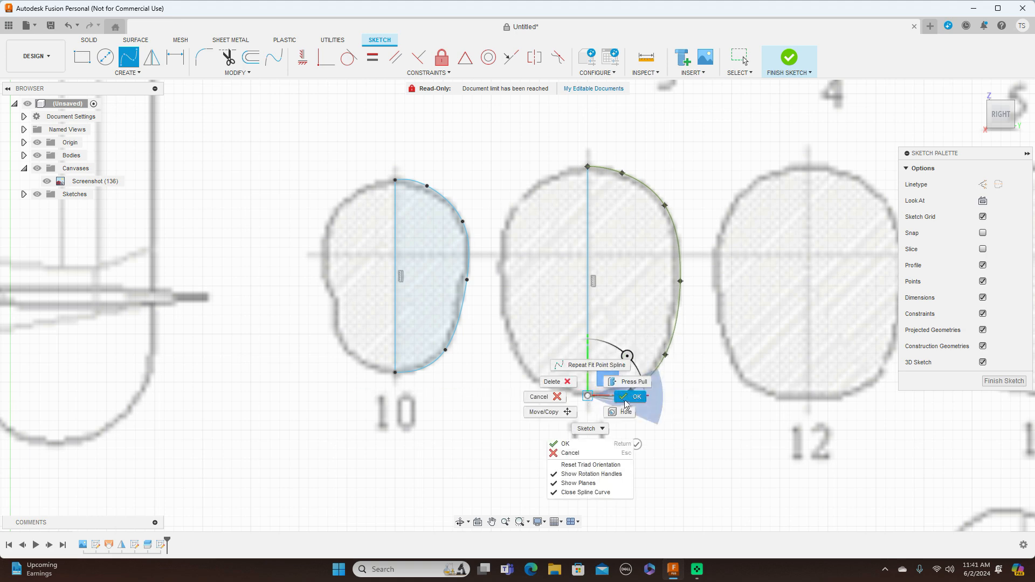
click(624, 396)
click(636, 386)
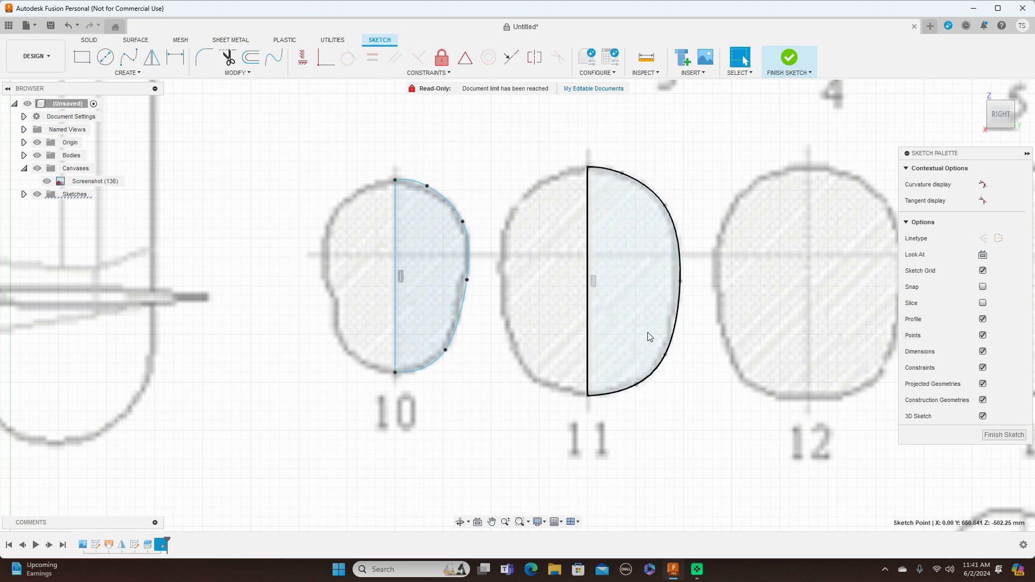
Draw a vertical centreline about 245 mm long through cross-section 12, from its upper to its lower outline.
scroll(684, 397, down, 3)
mouse_move(683, 398)
middle_down()
mouse_move(551, 388)
mouse_move(425, 363)
middle_up()
key(l)
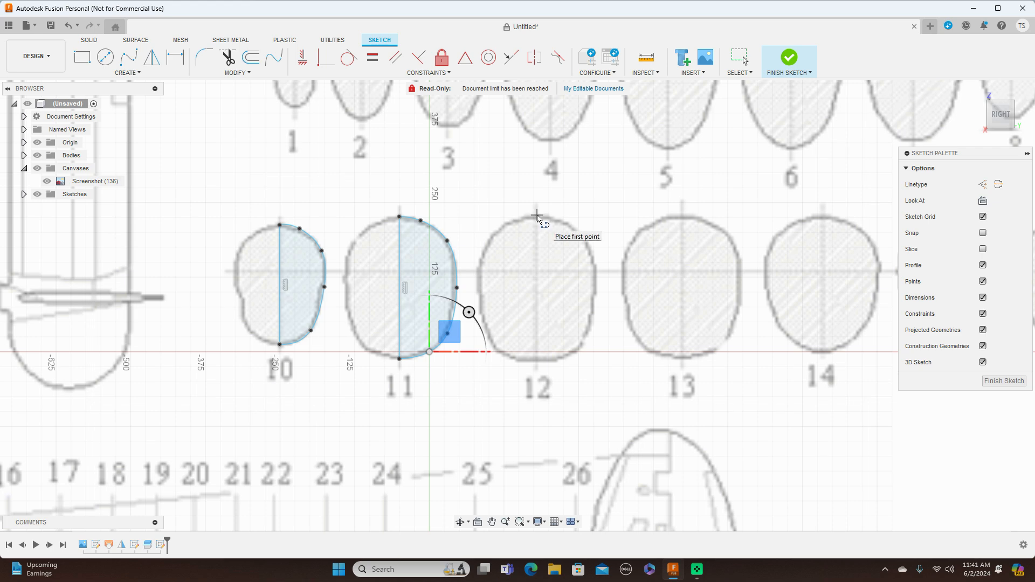
click(536, 216)
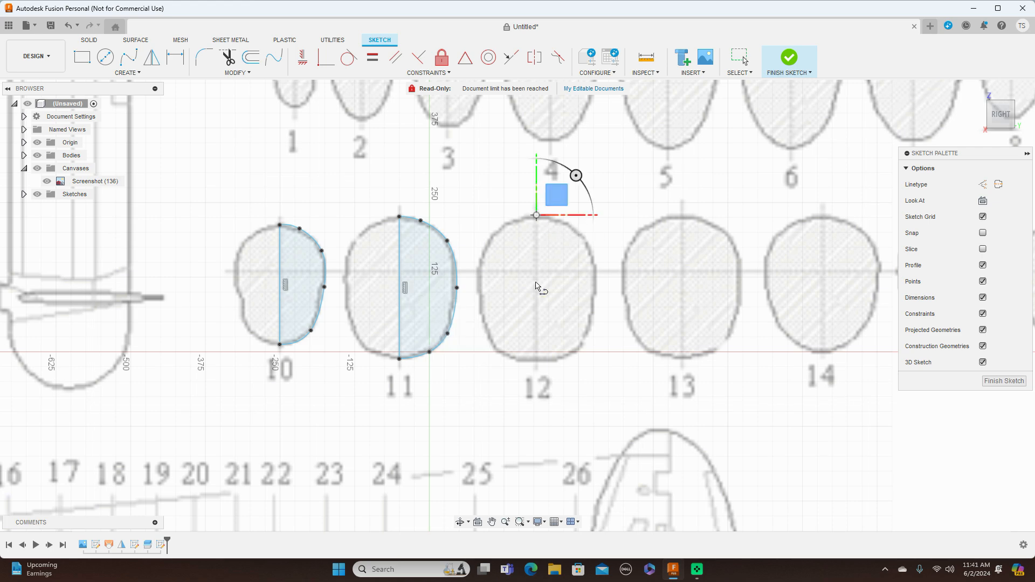
click(537, 361)
right_click(537, 361)
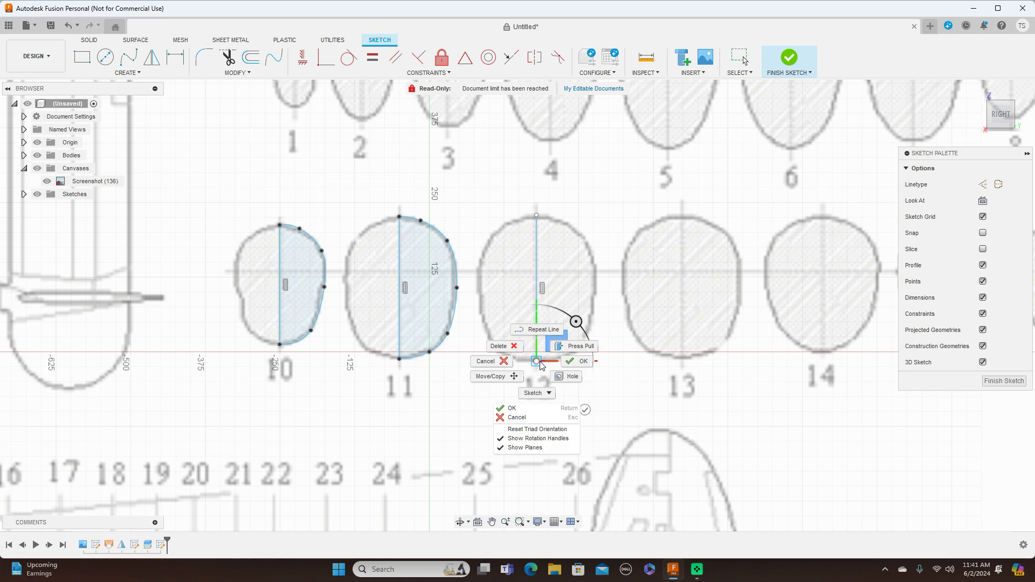
click(572, 363)
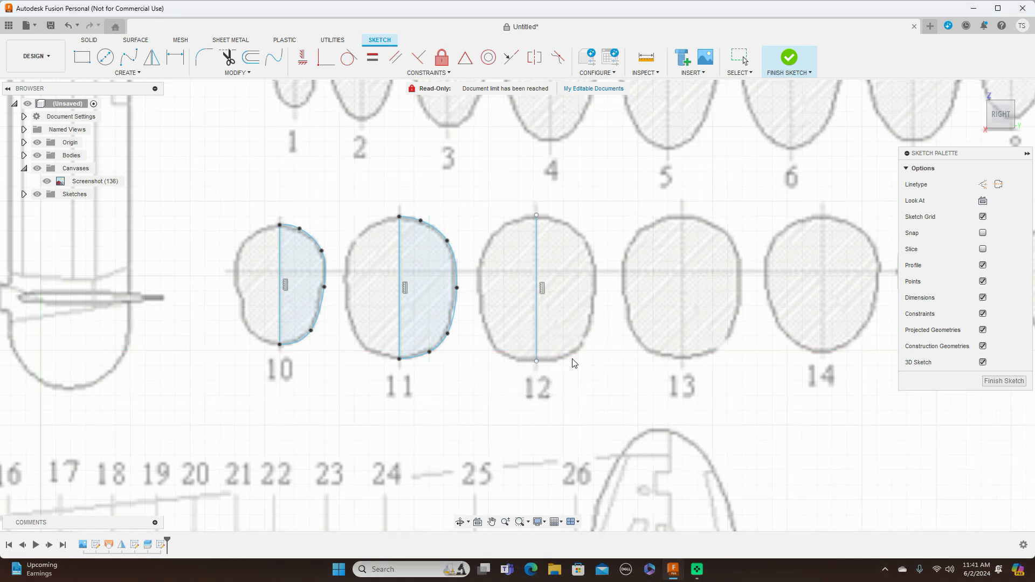
Trace the right half of cross-section 12 with a fit point spline between the centreline ends and move a lower fit point slightly inward.
click(128, 57)
drag(536, 216, 575, 223)
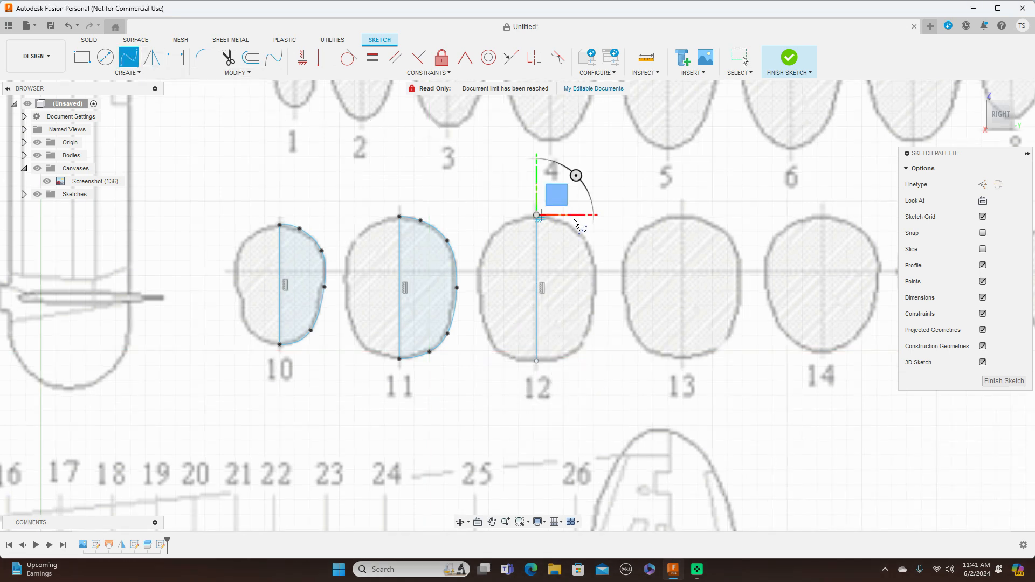
scroll(556, 219, up, 3)
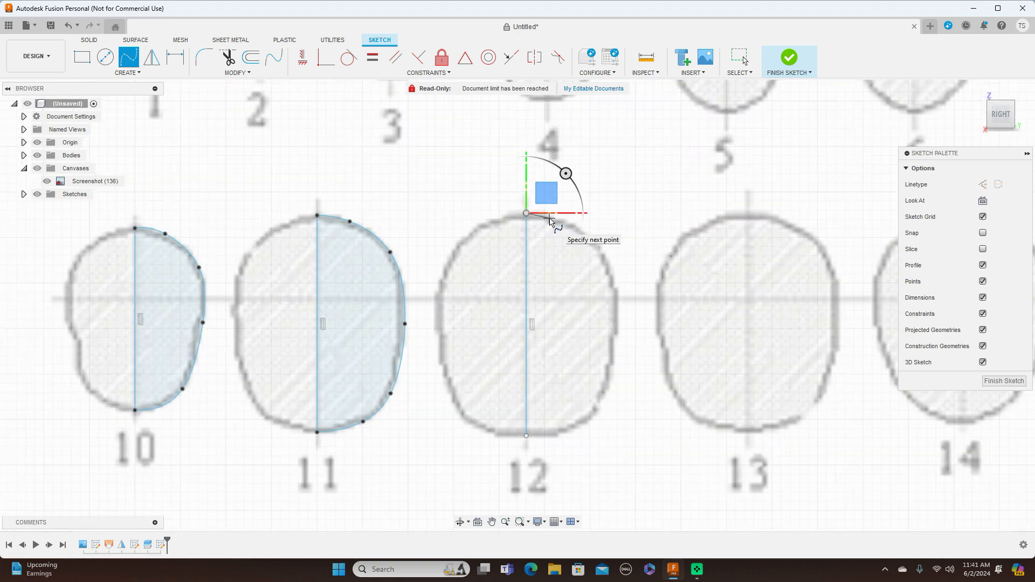
click(549, 218)
click(592, 241)
click(619, 317)
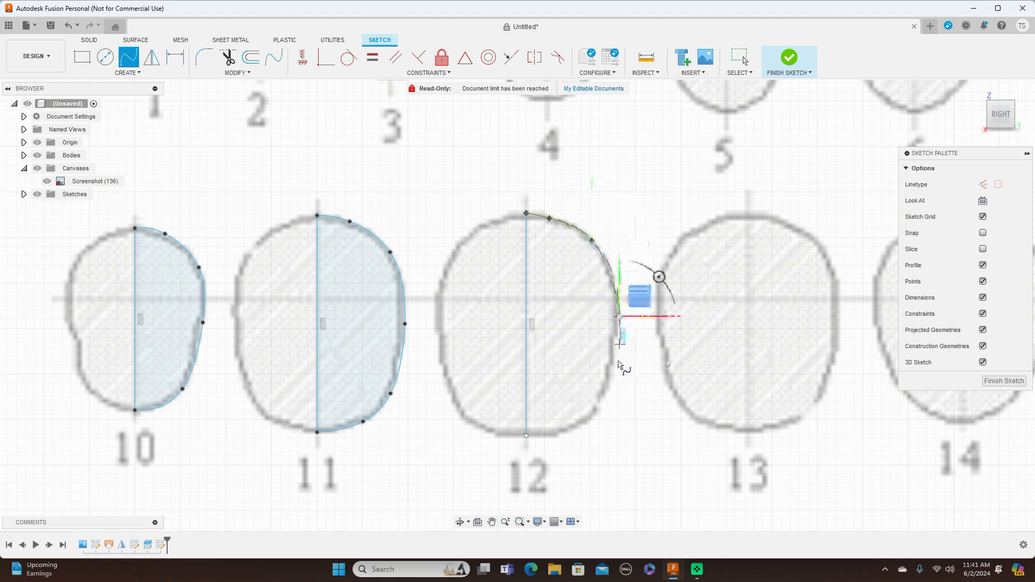
click(607, 400)
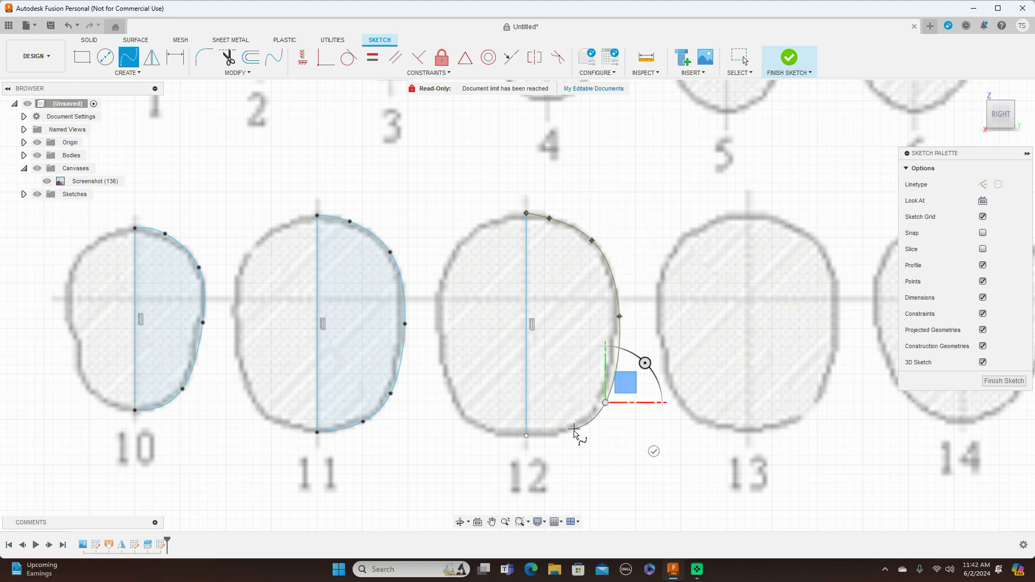
click(573, 431)
click(528, 437)
right_click(528, 437)
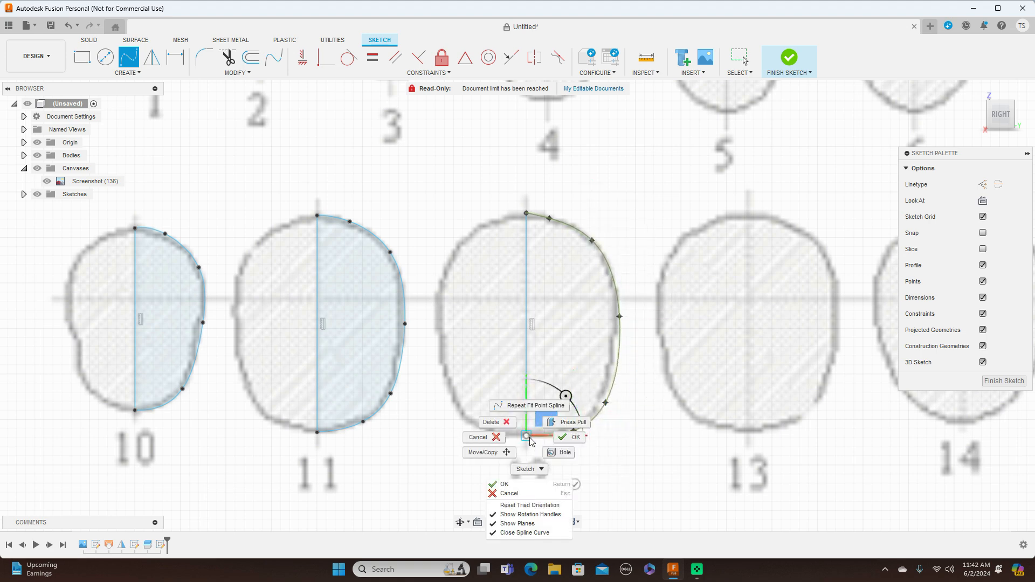
click(560, 436)
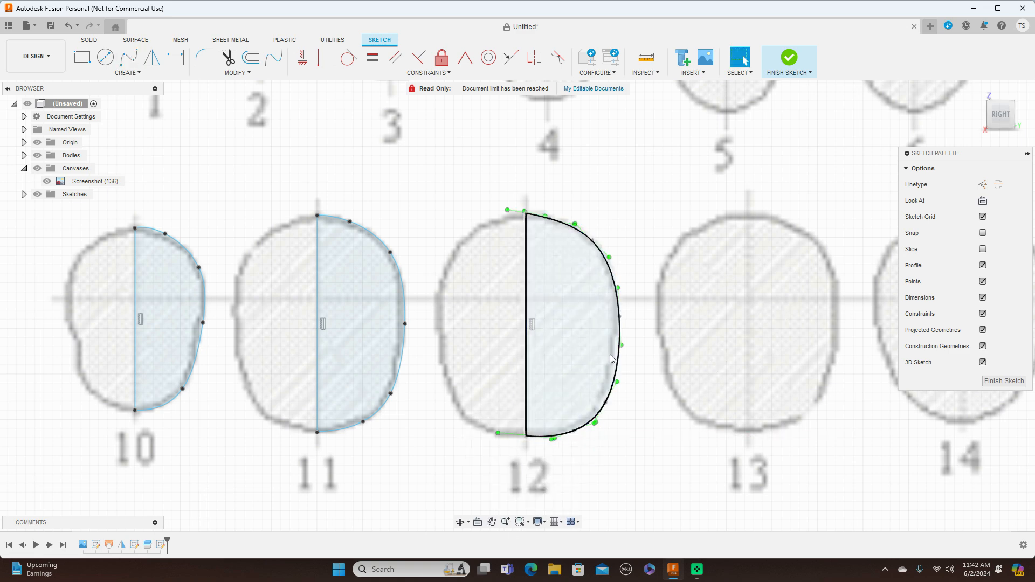
click(601, 398)
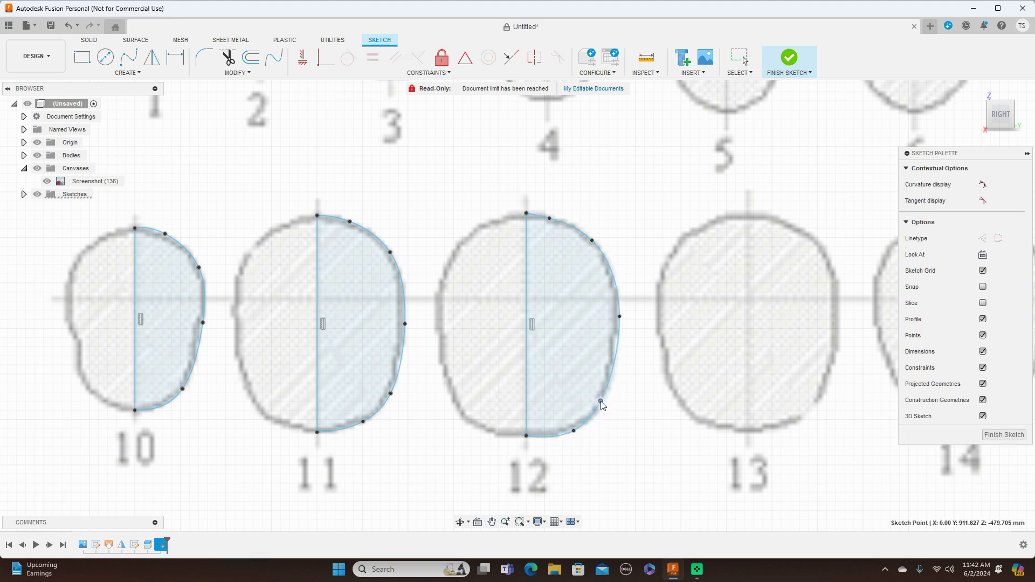
Fine-tune the uppermost and lowest intermediate fit points of cross-section 12's spline to follow the blueprint outline.
drag(549, 218, 551, 219)
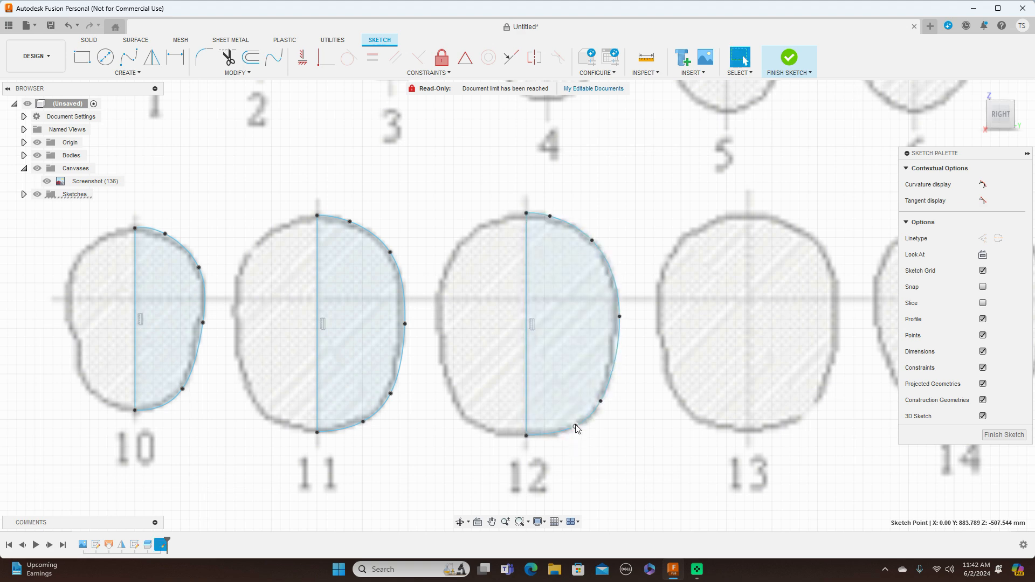
drag(575, 429, 575, 431)
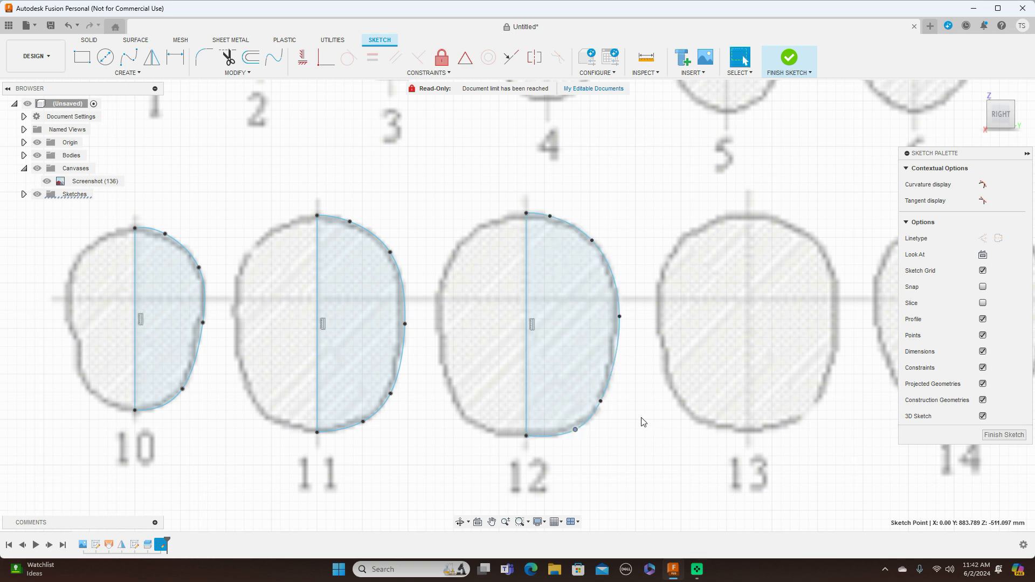
Draw a vertical centreline through cross-section 13, from its upper to its lower outline.
scroll(643, 422, down, 5)
middle_drag(708, 384, 541, 302)
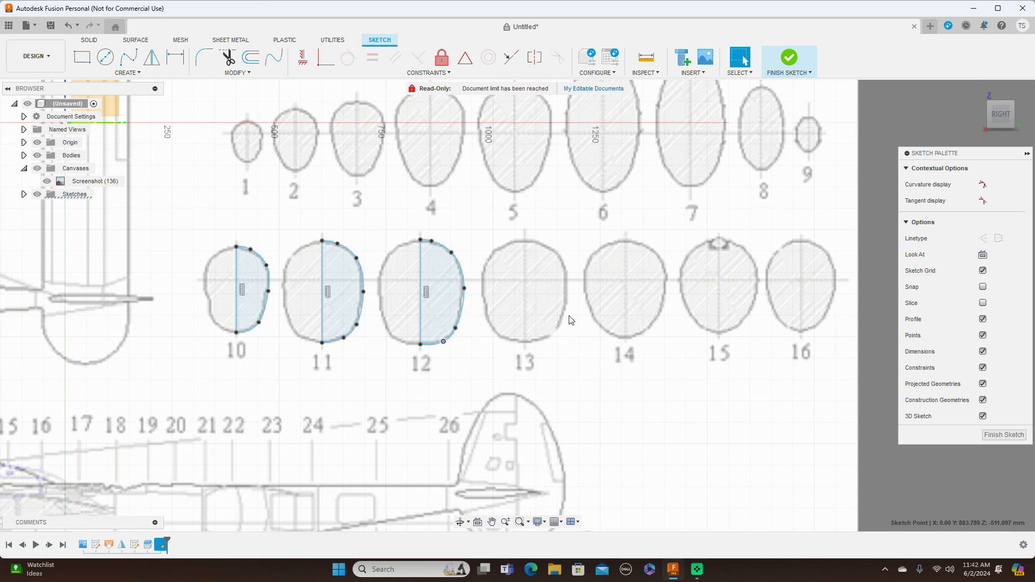
key(m)
scroll(532, 240, up, 5)
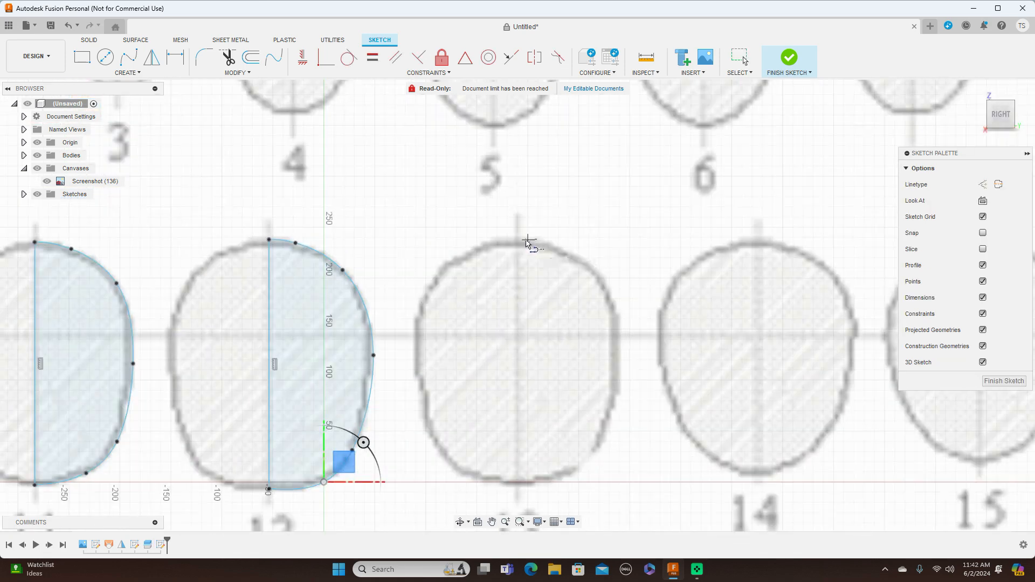
click(516, 241)
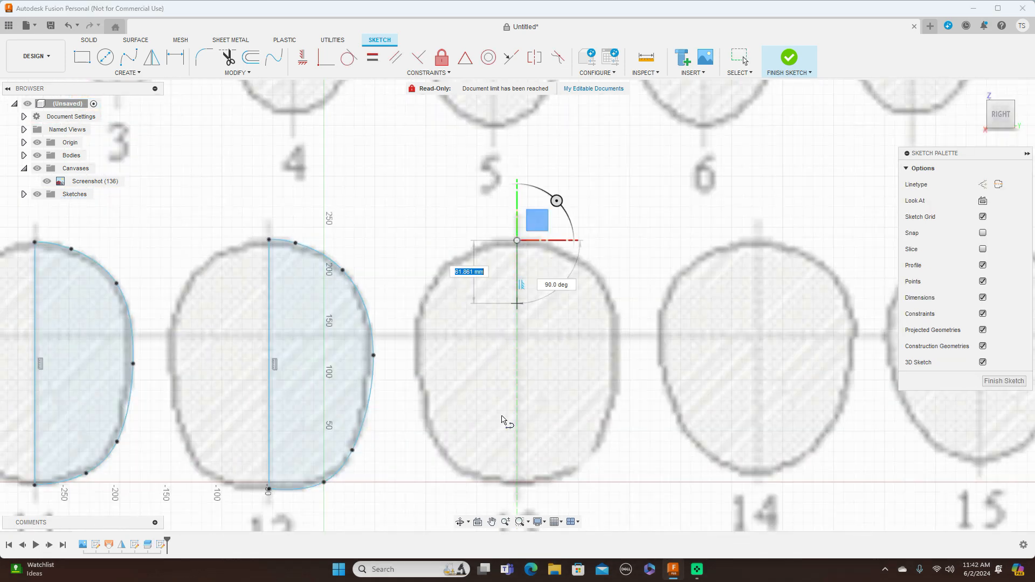
click(516, 483)
right_click(516, 484)
click(551, 484)
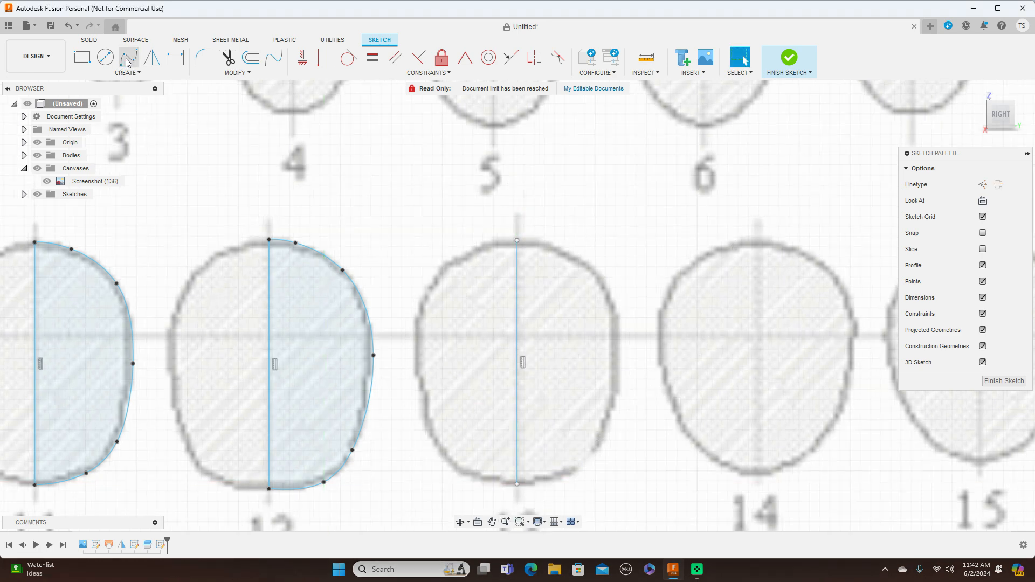
Trace the right half of cross-section 13 with a fit point spline through four intermediate points between the centreline ends.
click(520, 241)
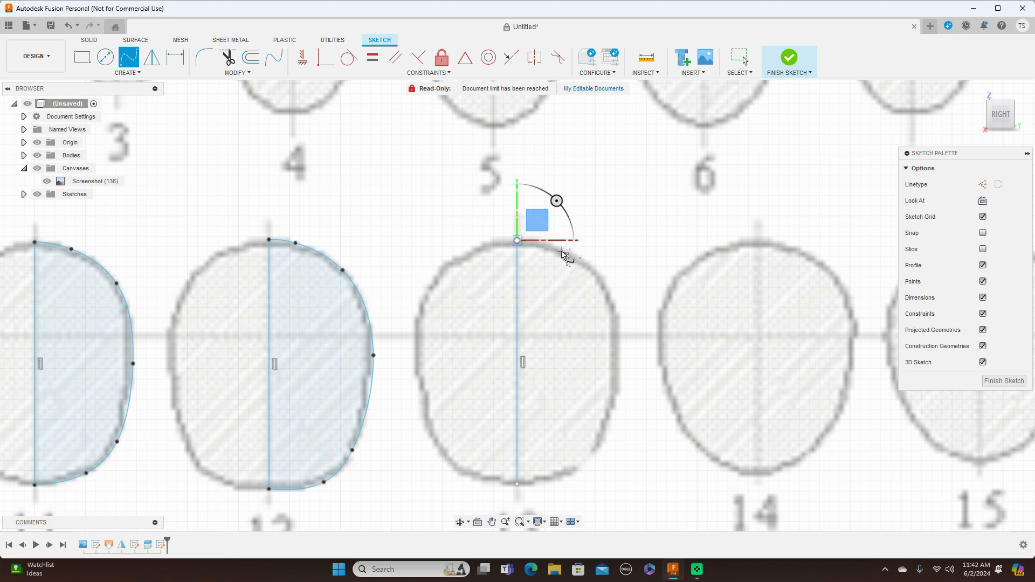
click(560, 248)
click(609, 290)
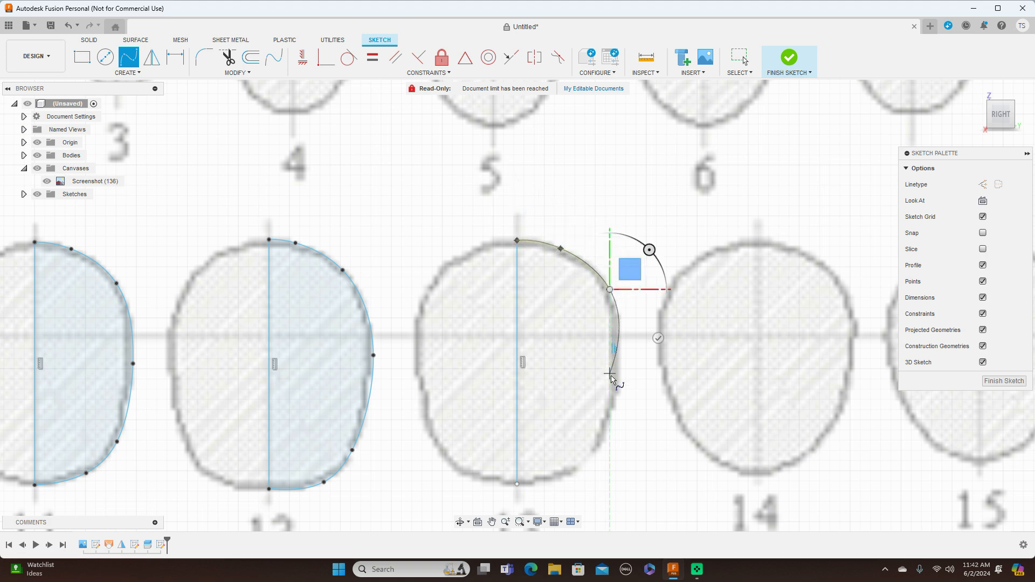
click(617, 389)
click(586, 459)
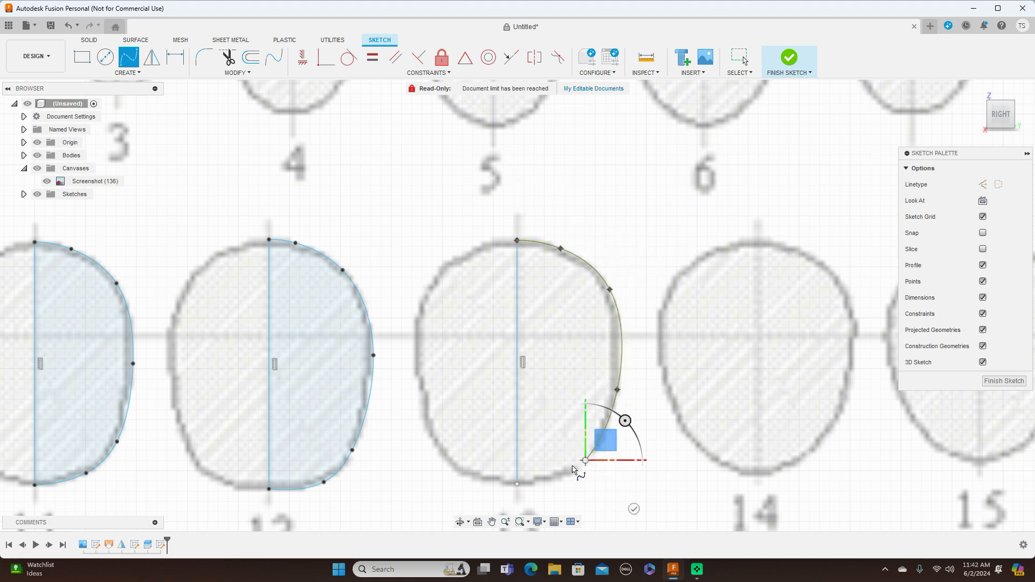
click(516, 483)
right_click(516, 483)
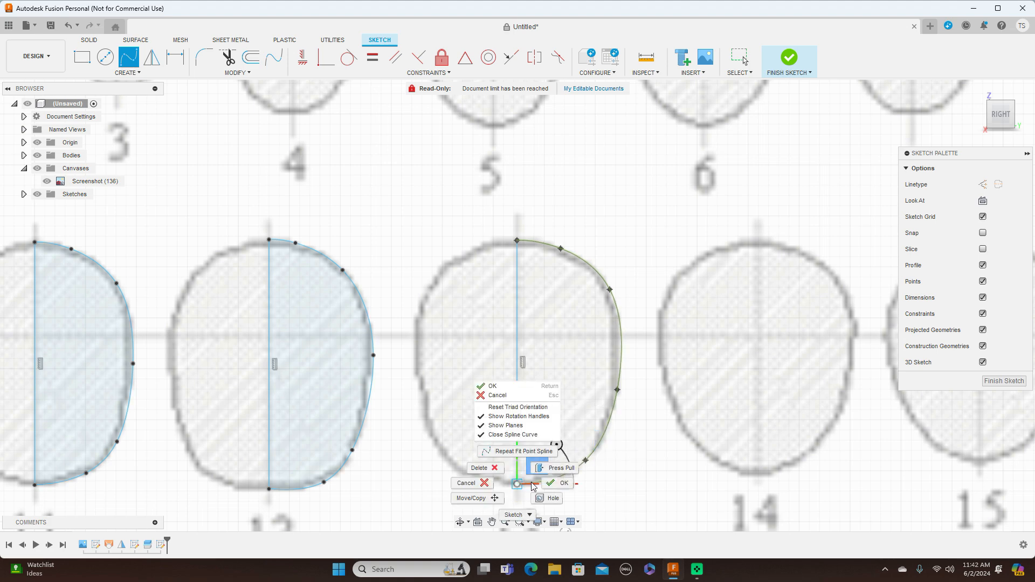
click(560, 483)
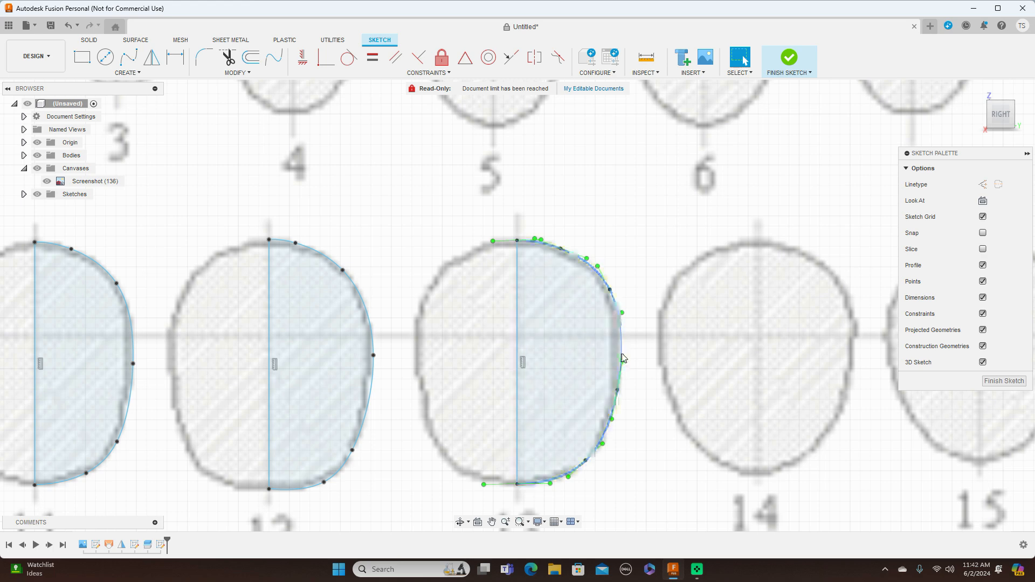
Adjust the lowest intermediate and the two upper intermediate fit points of cross-section 13's spline to match the blueprint outline.
click(616, 318)
drag(591, 465, 592, 460)
click(611, 297)
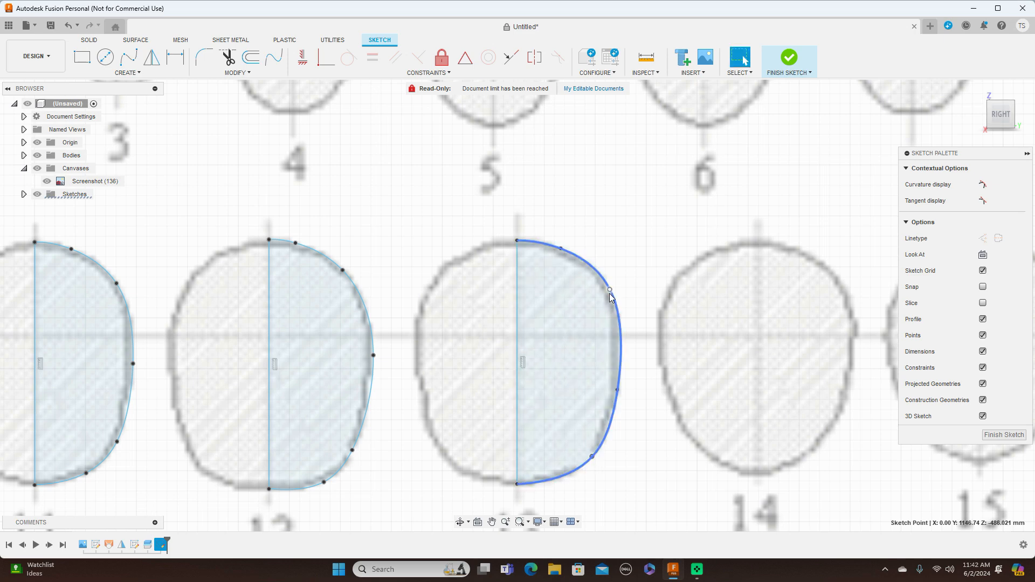
drag(609, 290, 609, 294)
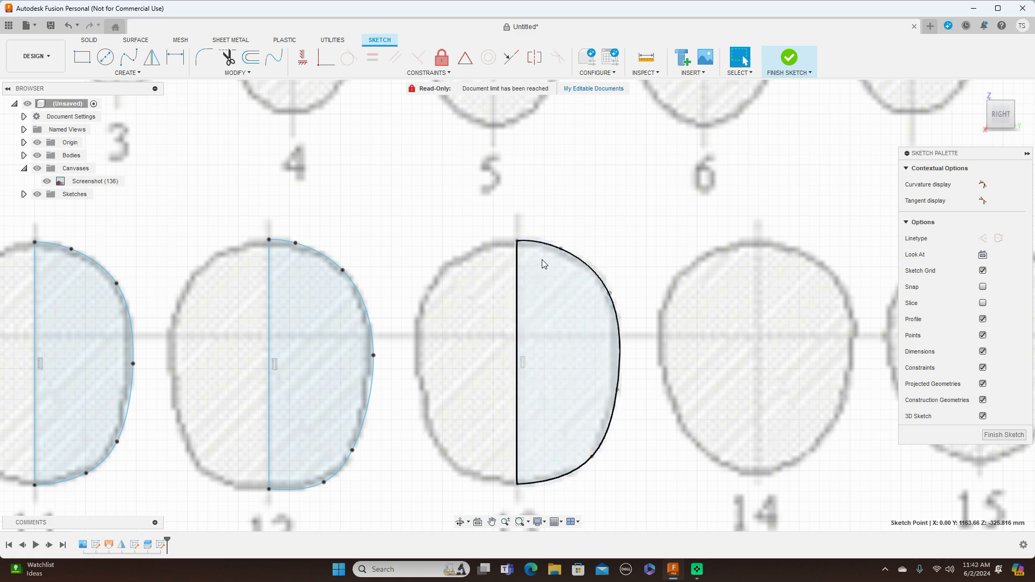
drag(559, 249, 559, 253)
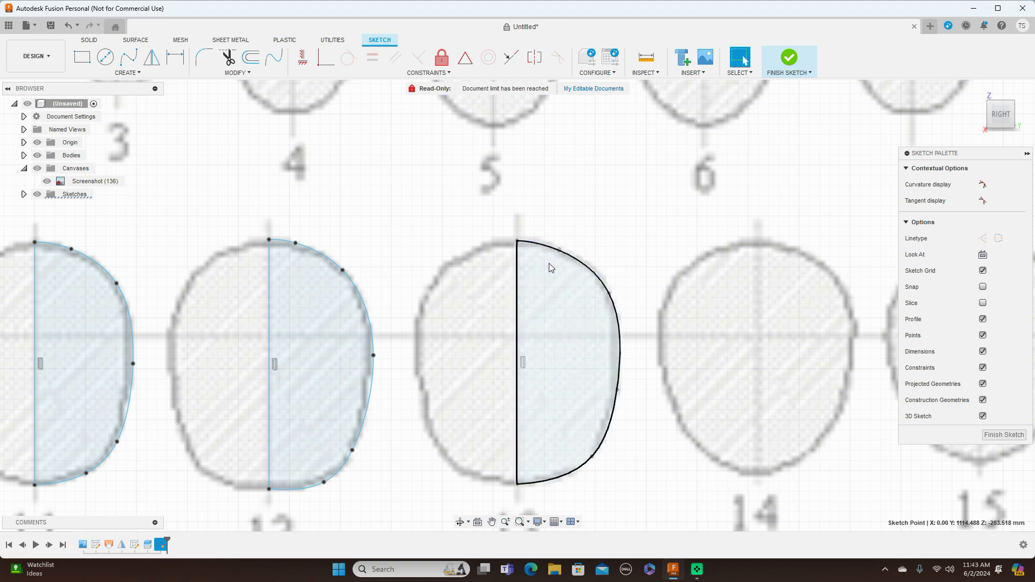
Draw a vertical centreline about 230 mm long through cross-section 14, from its upper to its lower outline.
scroll(589, 277, down, 5)
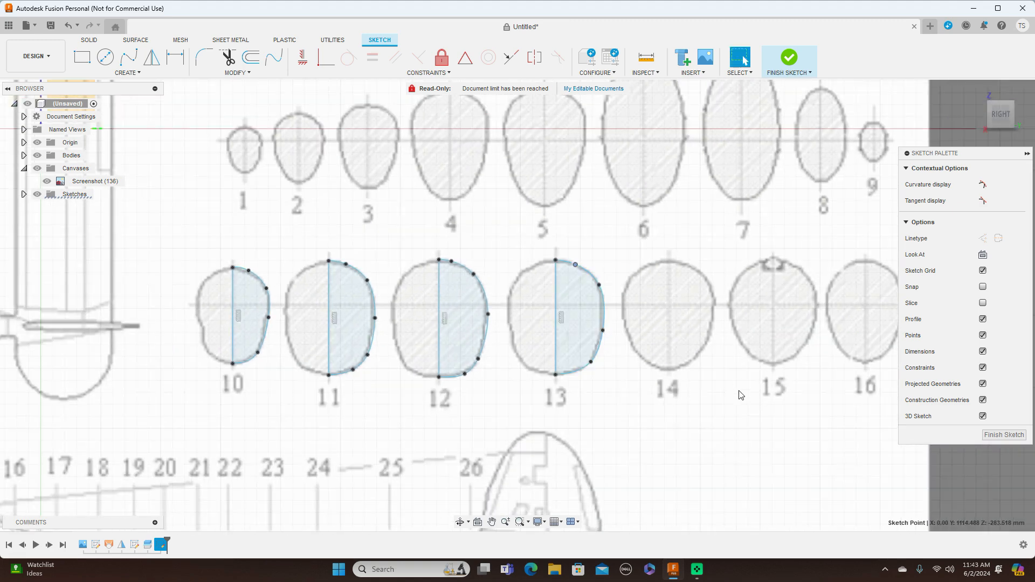
scroll(748, 401, down, 2)
middle_drag(747, 397, 587, 385)
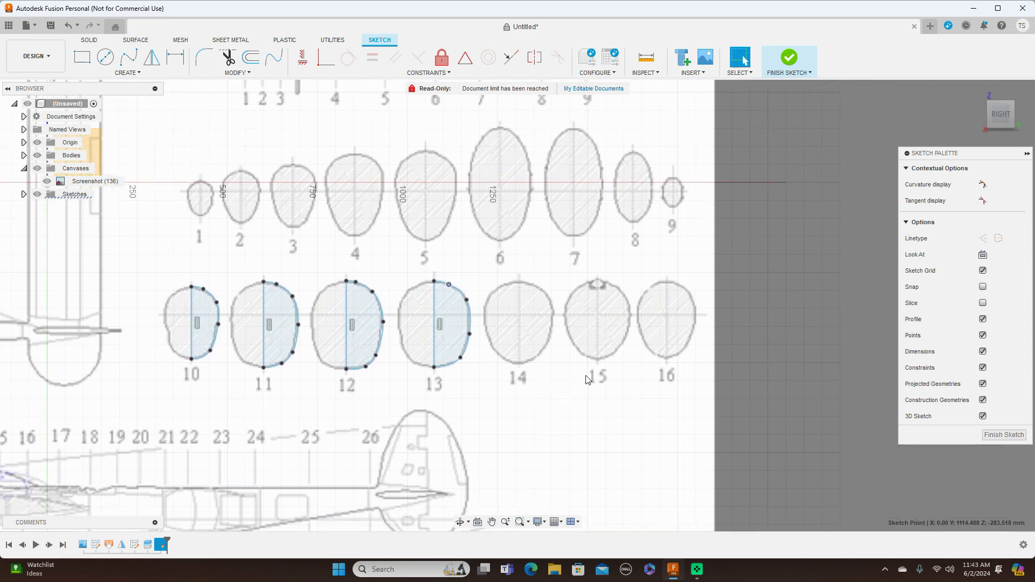
scroll(585, 372, up, 2)
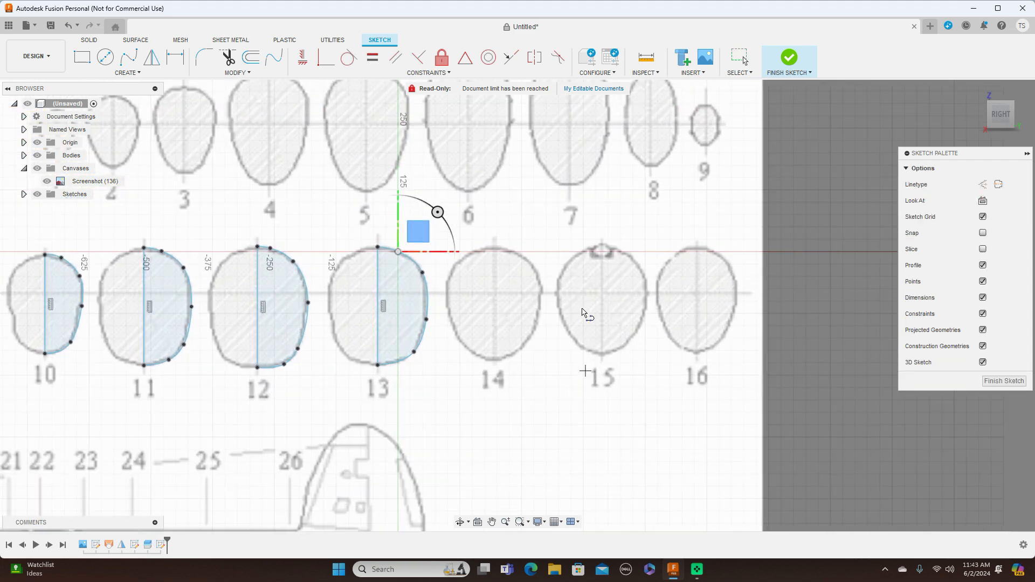
click(495, 248)
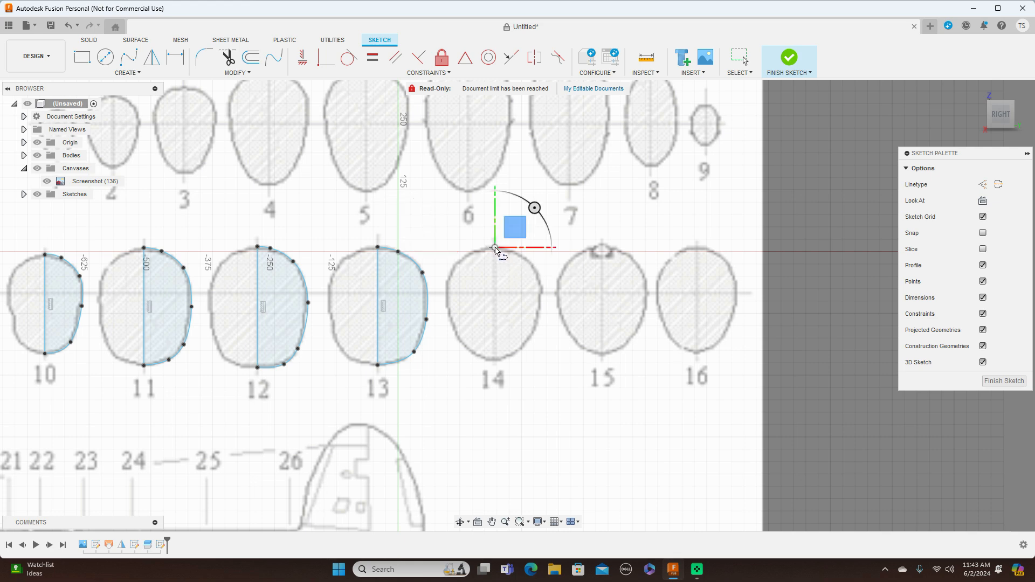
click(497, 365)
right_click(498, 364)
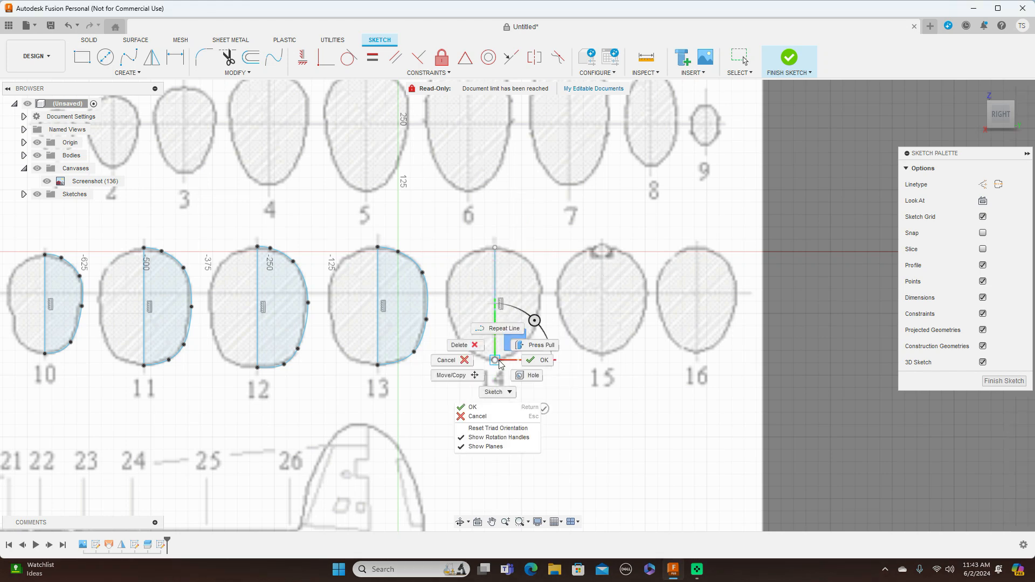
click(536, 361)
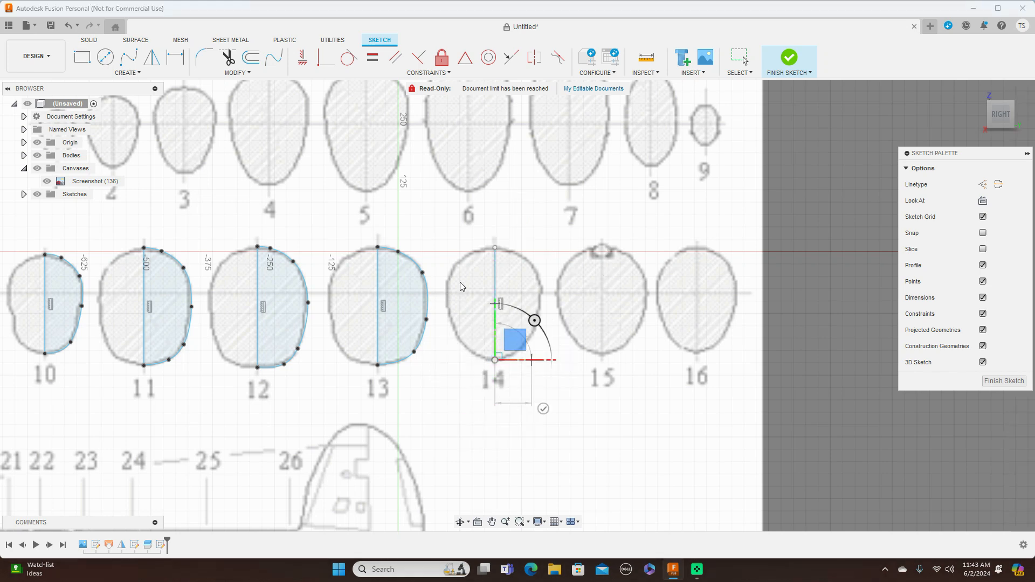
Trace the right half of cross-section 14 with a fit point spline between the centreline ends and adjust its uppermost intermediate point.
click(135, 63)
click(495, 247)
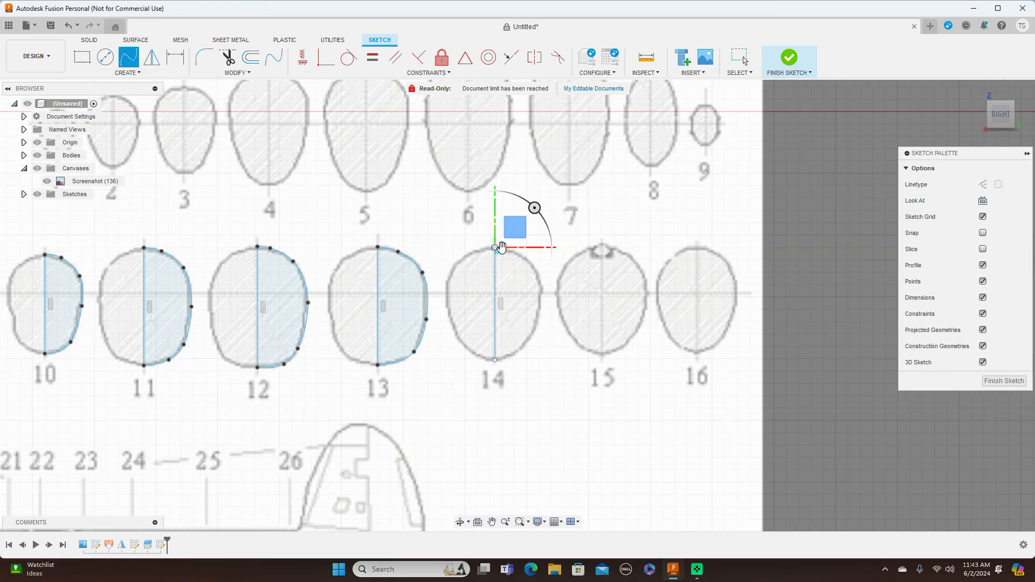
scroll(496, 249, up, 4)
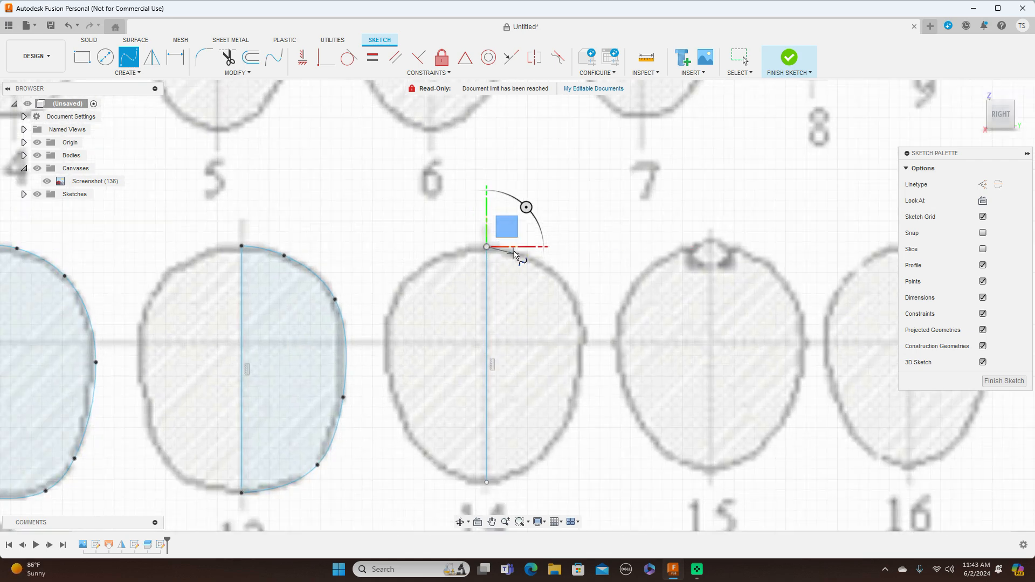
click(516, 253)
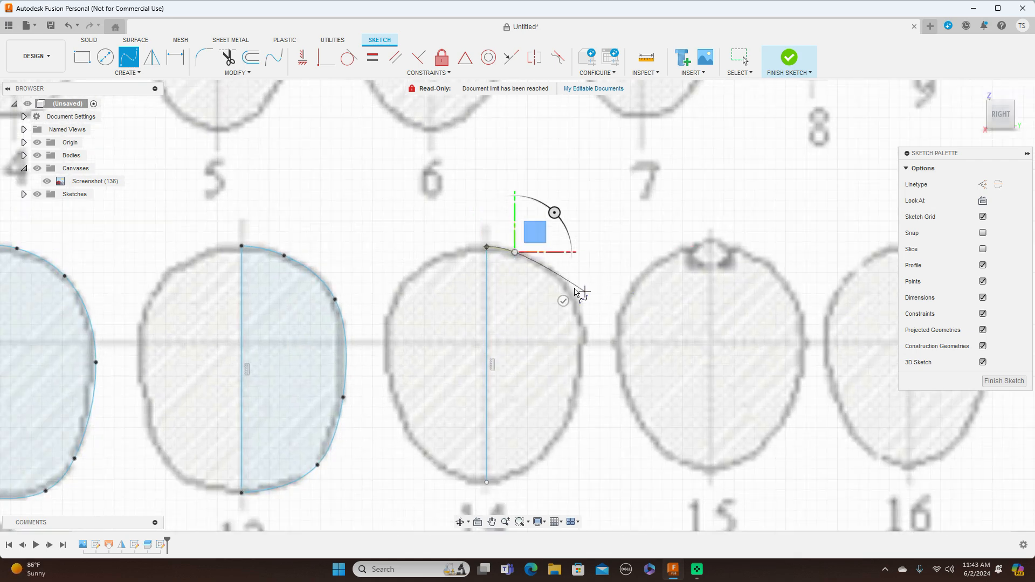
click(552, 269)
click(583, 325)
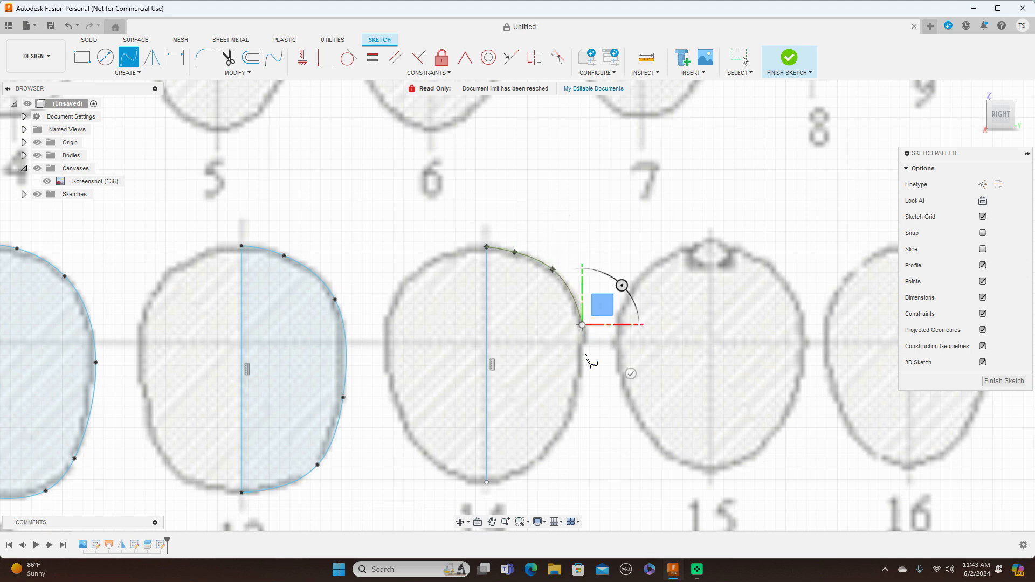
click(571, 417)
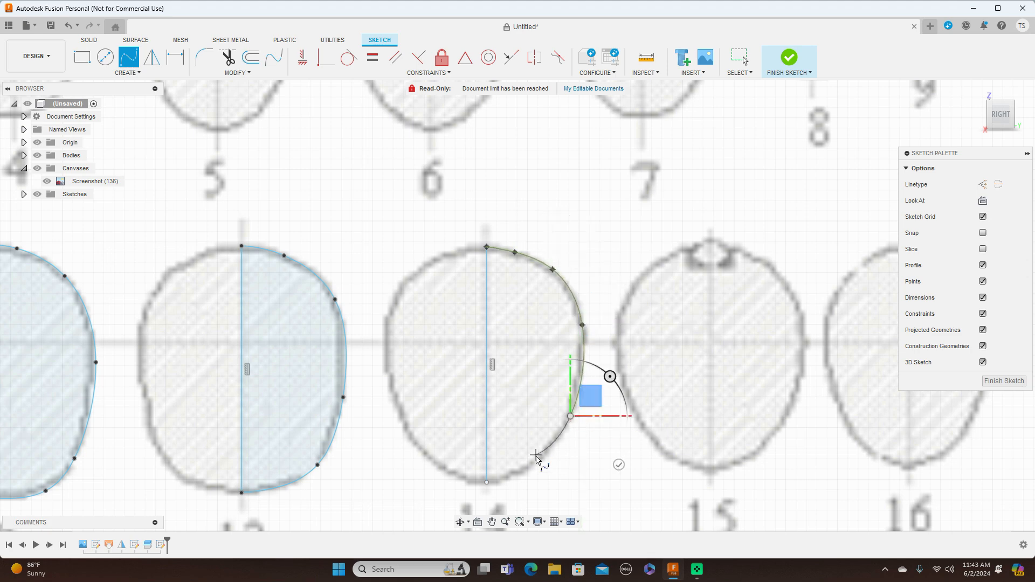
click(534, 466)
click(487, 484)
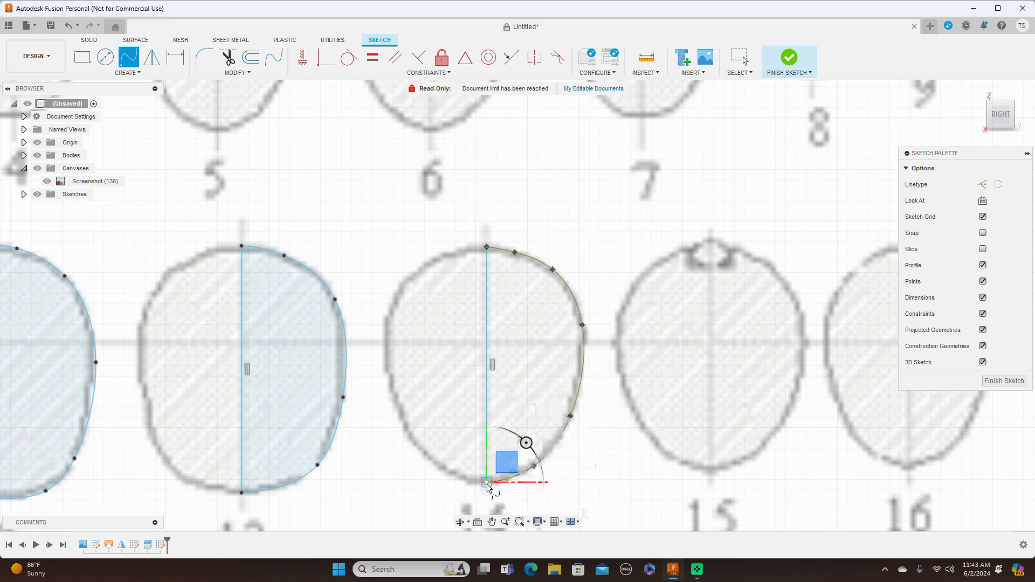
right_click(488, 485)
click(532, 479)
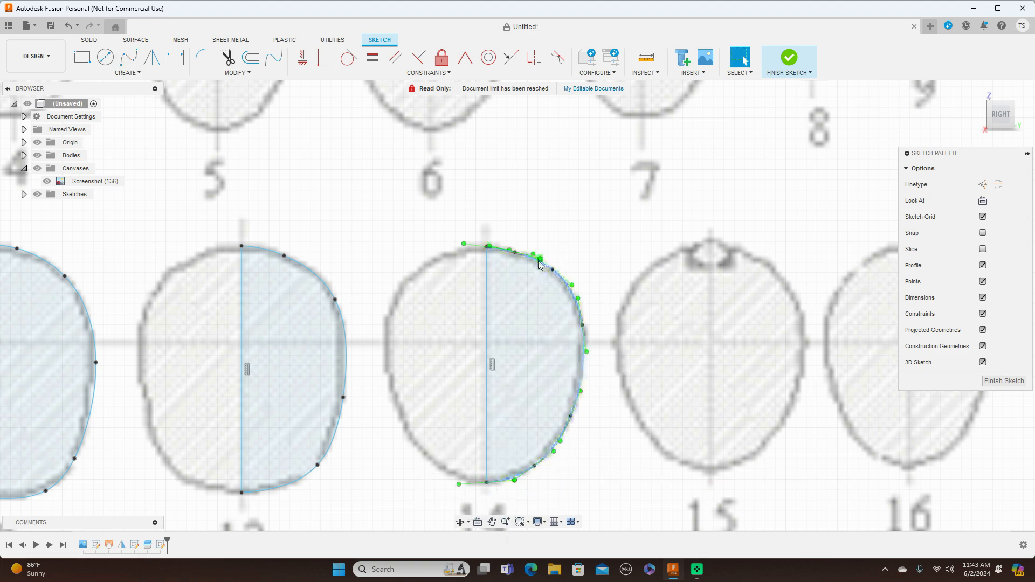
click(517, 254)
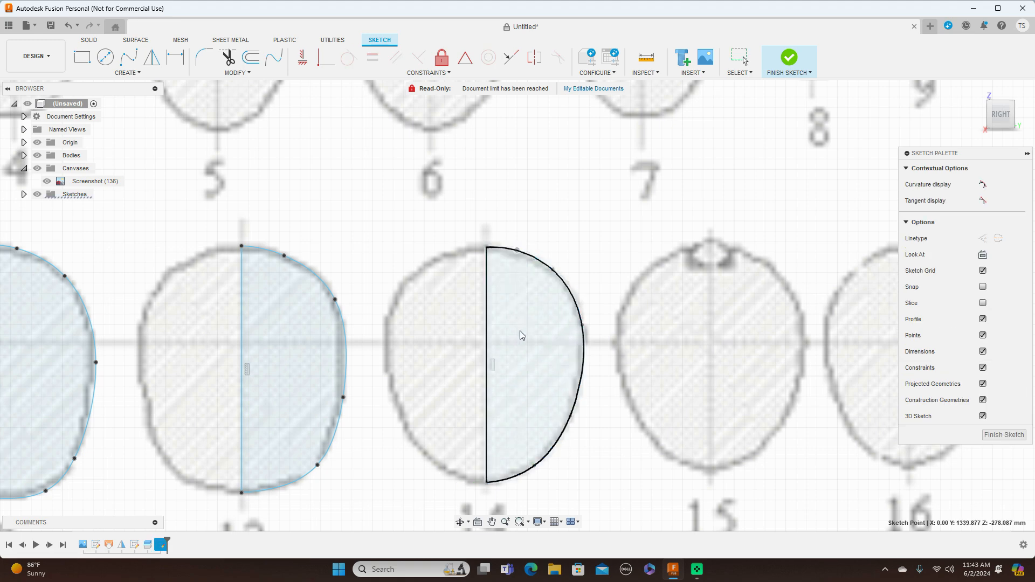
Draw a vertical centreline through cross-section 15, from its upper to its lower outline.
scroll(616, 386, down, 10)
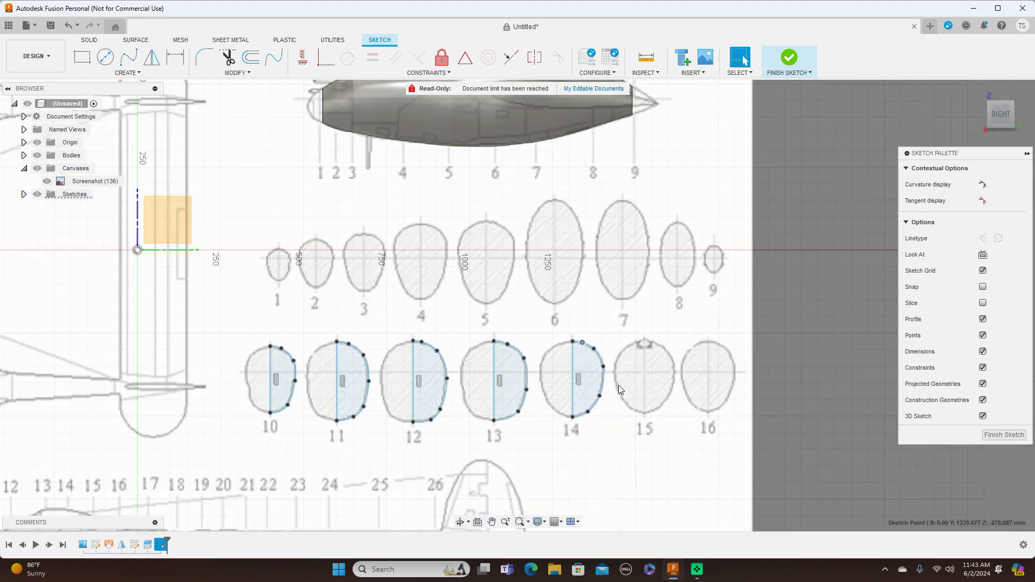
middle_drag(687, 432, 727, 314)
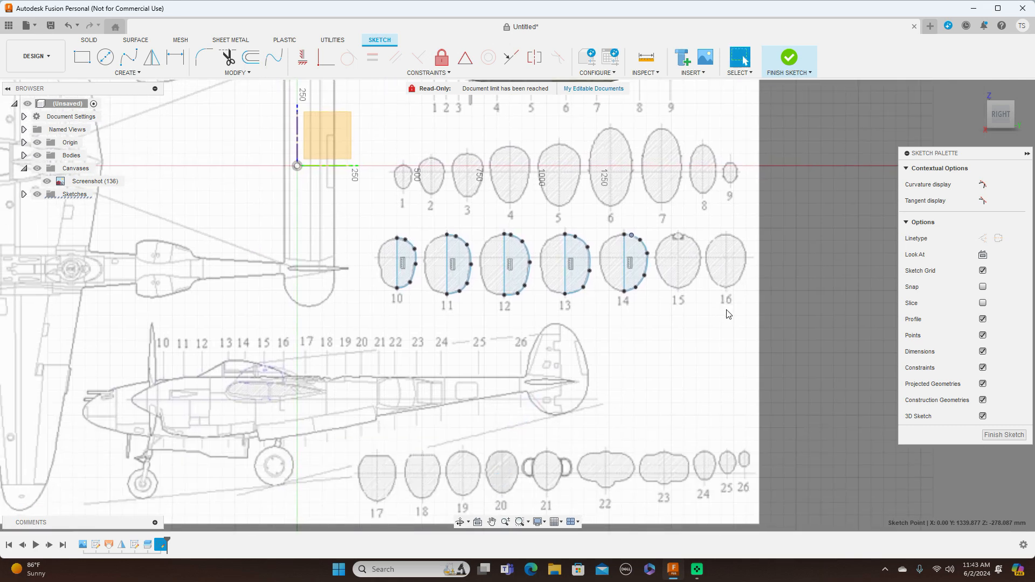
scroll(728, 314, up, 3)
scroll(728, 315, down, 1)
scroll(728, 314, up, 1)
scroll(713, 386, down, 1)
scroll(716, 393, up, 2)
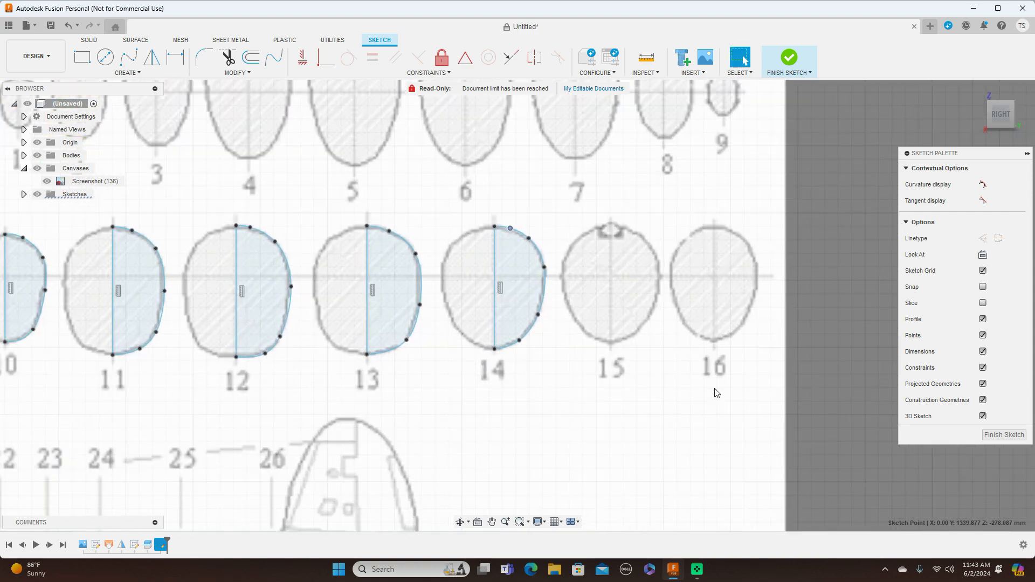
key(l)
scroll(713, 387, up, 2)
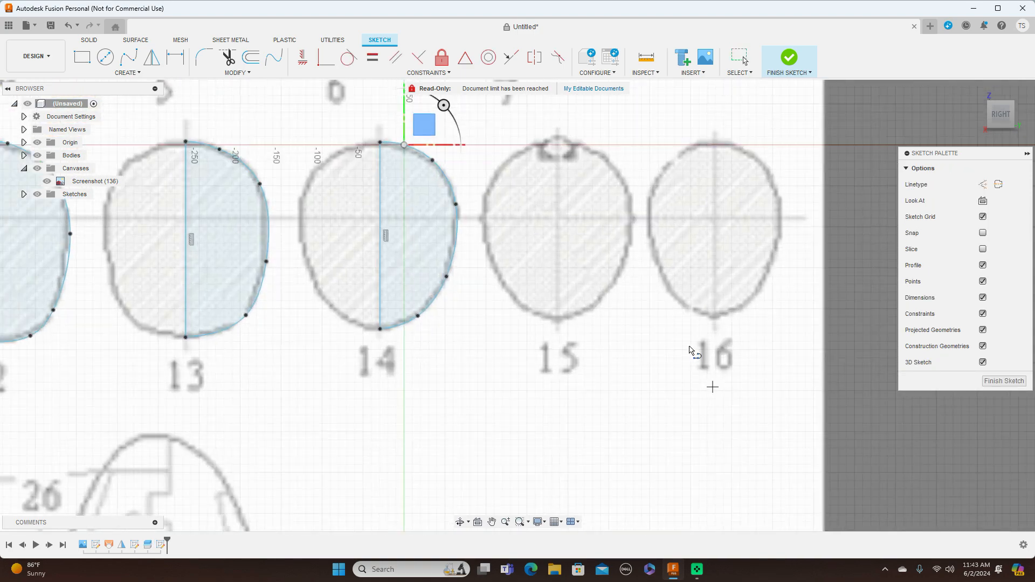
click(557, 138)
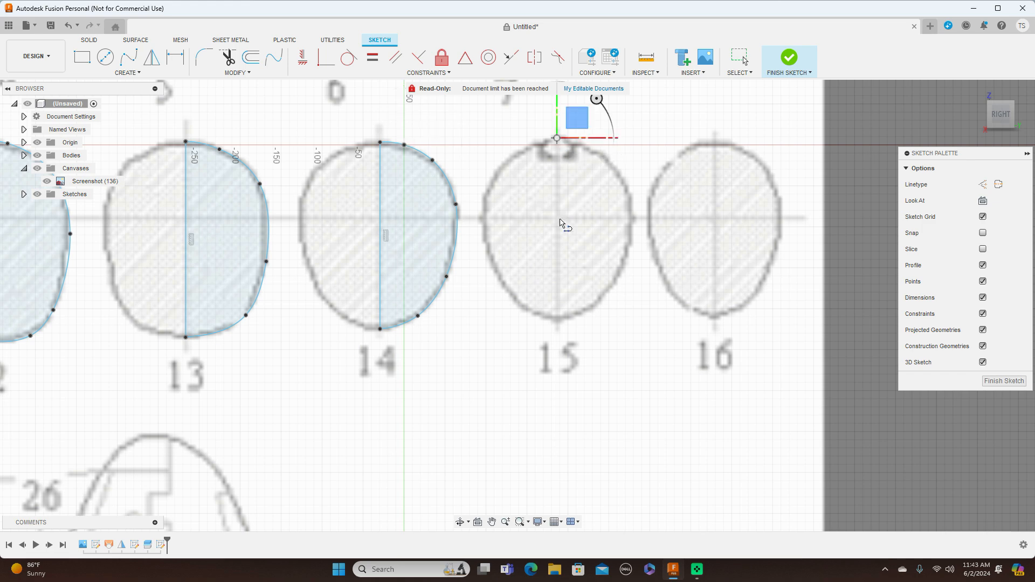
click(557, 321)
right_click(558, 322)
click(599, 322)
Trace the right half of cross-section 15 with a fit point spline between the ends of its centreline.
click(128, 56)
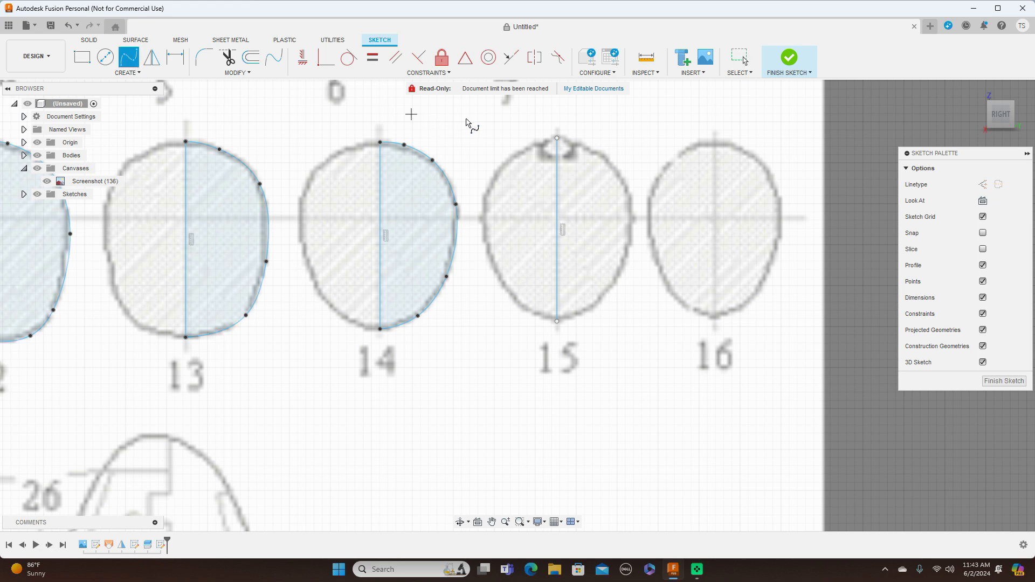
click(558, 139)
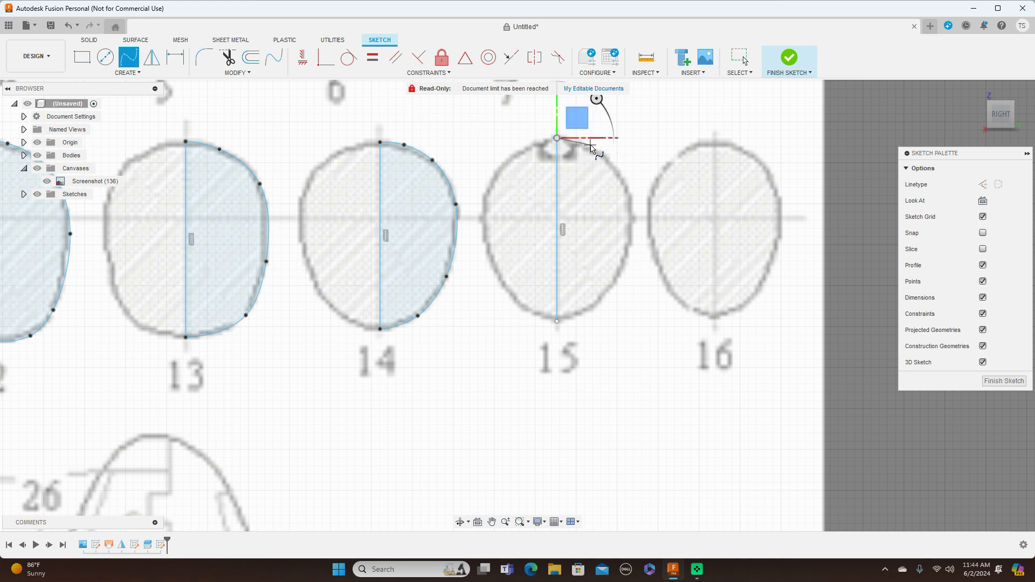
click(590, 145)
click(616, 168)
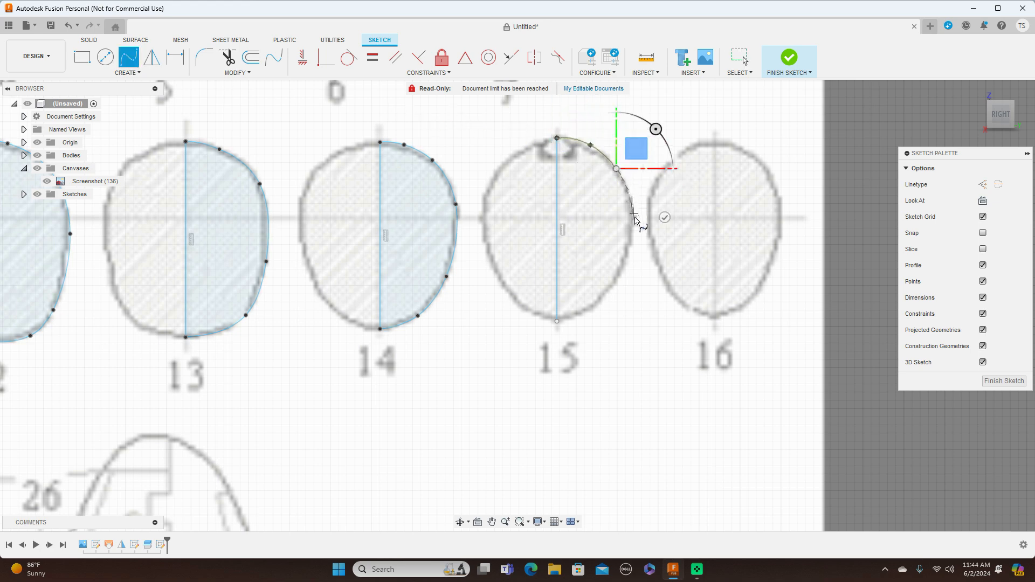
click(634, 218)
click(616, 284)
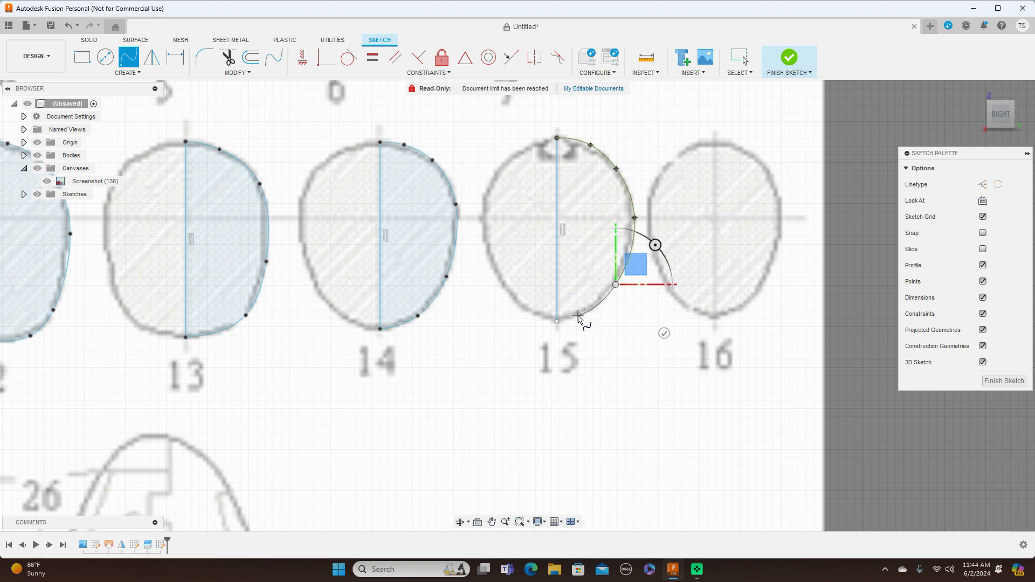
click(557, 321)
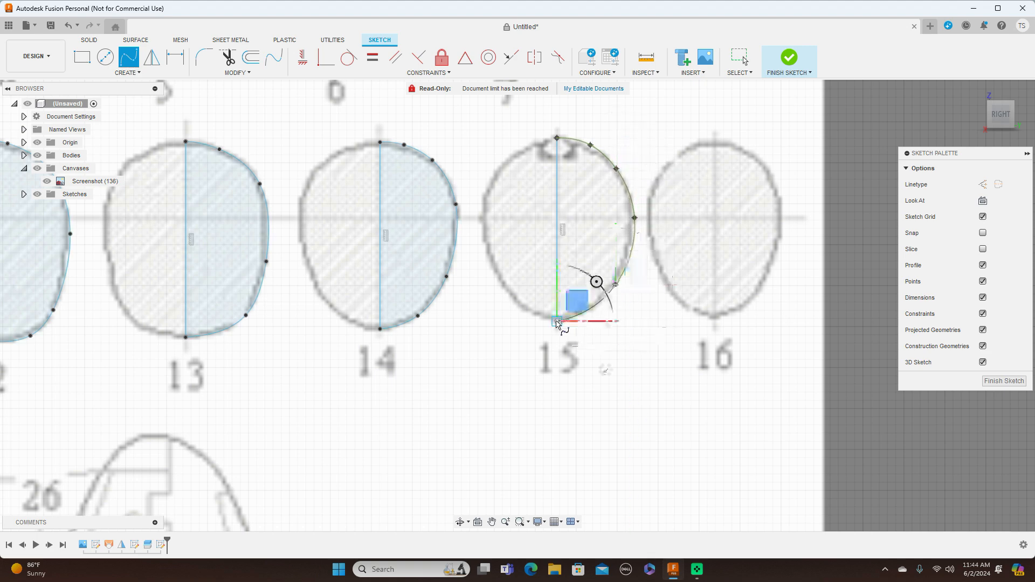
right_click(602, 325)
key(Escape)
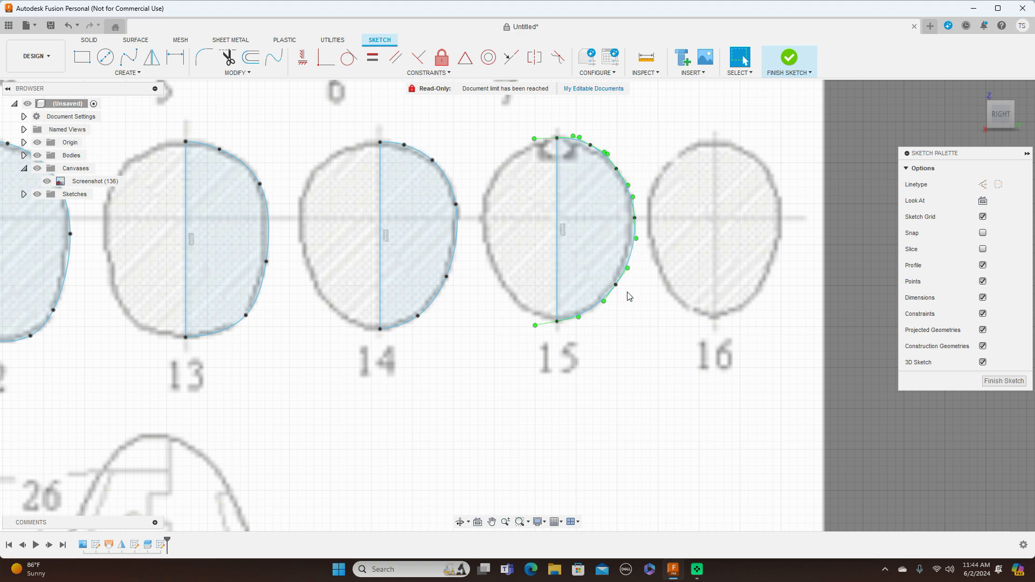
Adjust the lowest, uppermost and widest intermediate fit points of cross-section 15's spline to match the blueprint outline.
click(611, 281)
drag(610, 281, 614, 283)
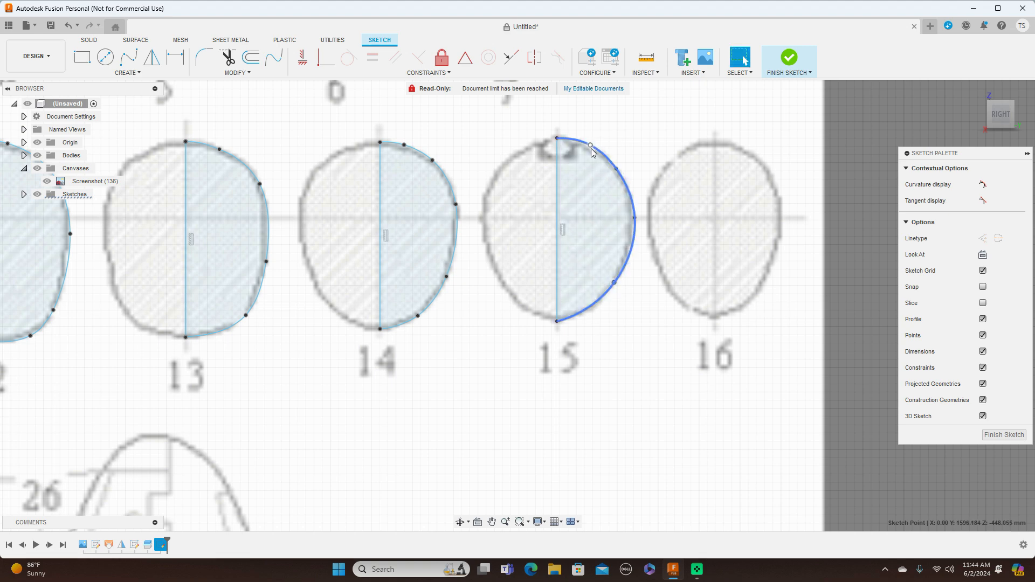
drag(591, 148, 592, 154)
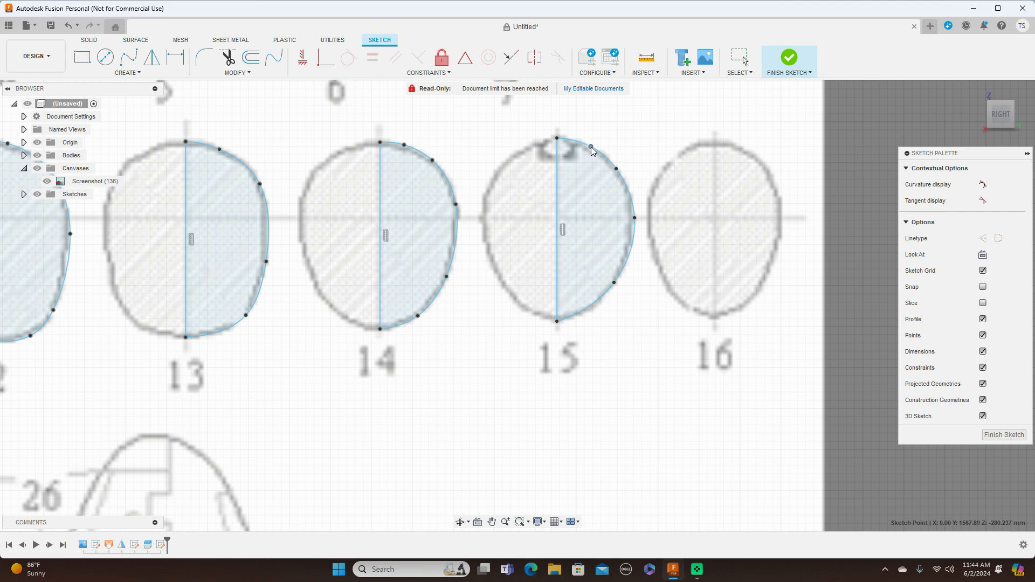
drag(638, 217, 631, 216)
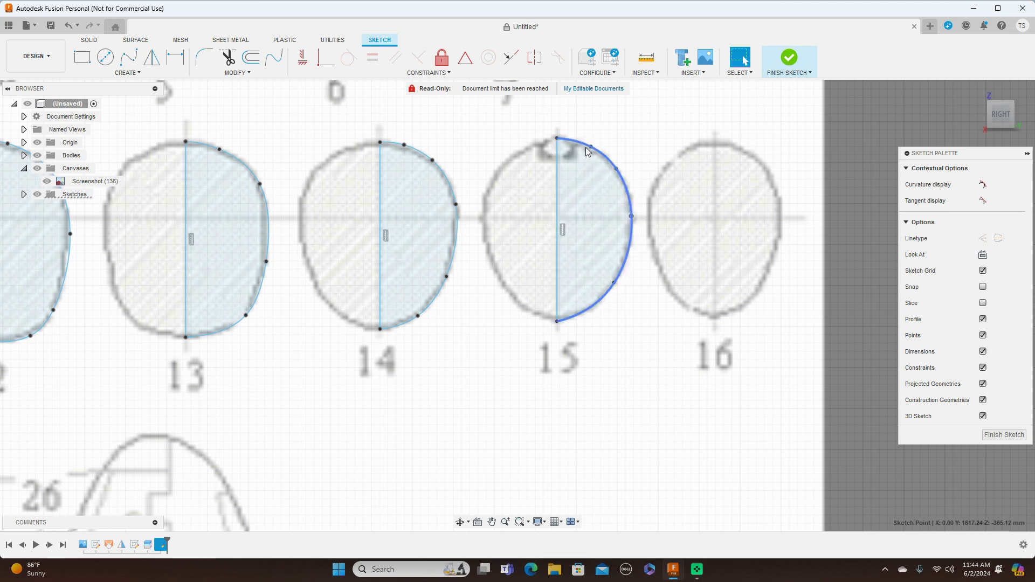
Draw a vertical centreline about 200 mm long through cross-section 16, from its upper to its lower outline.
scroll(746, 302, down, 5)
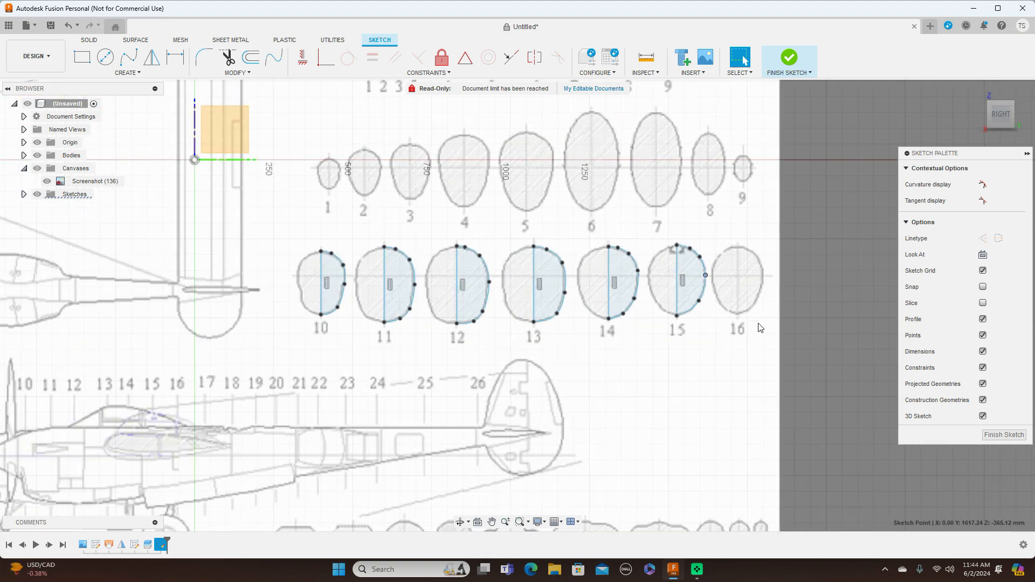
key(l)
scroll(745, 278, up, 3)
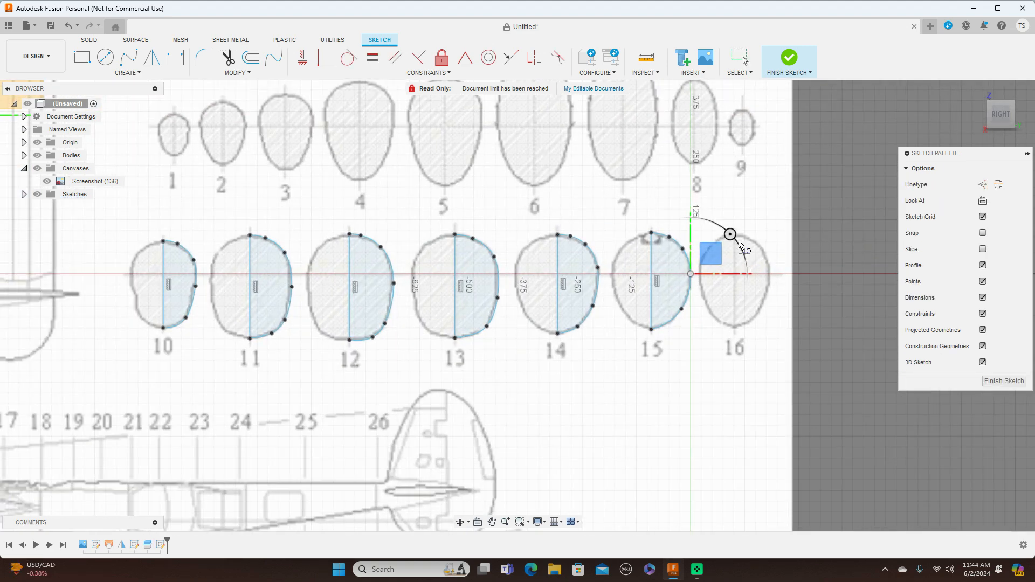
scroll(750, 231, up, 3)
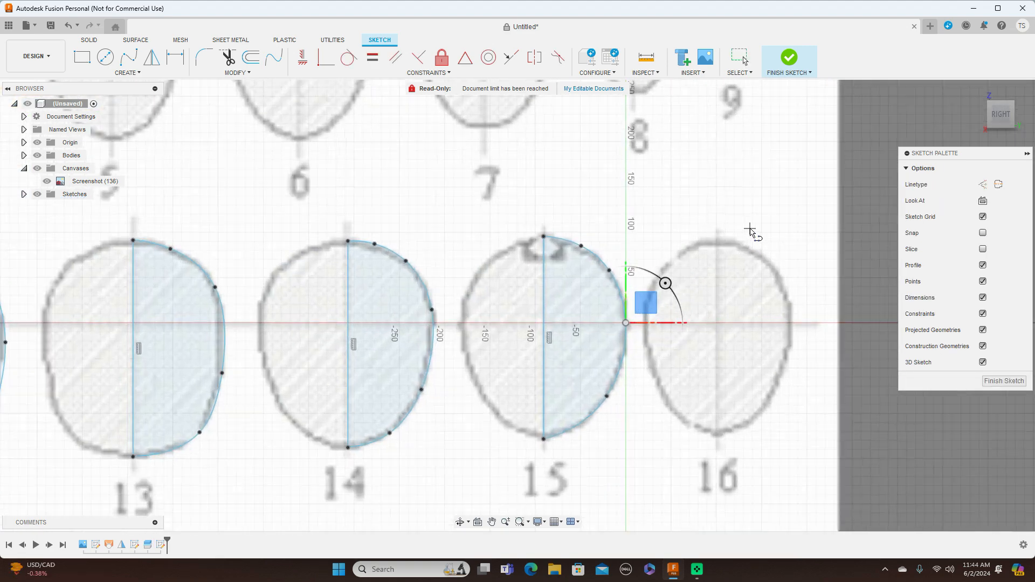
click(717, 239)
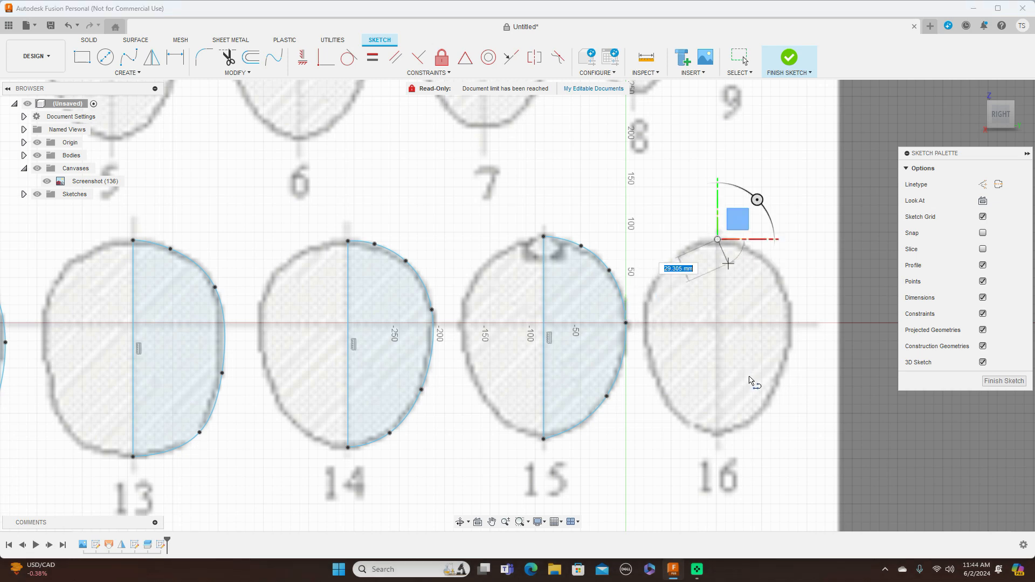
click(718, 434)
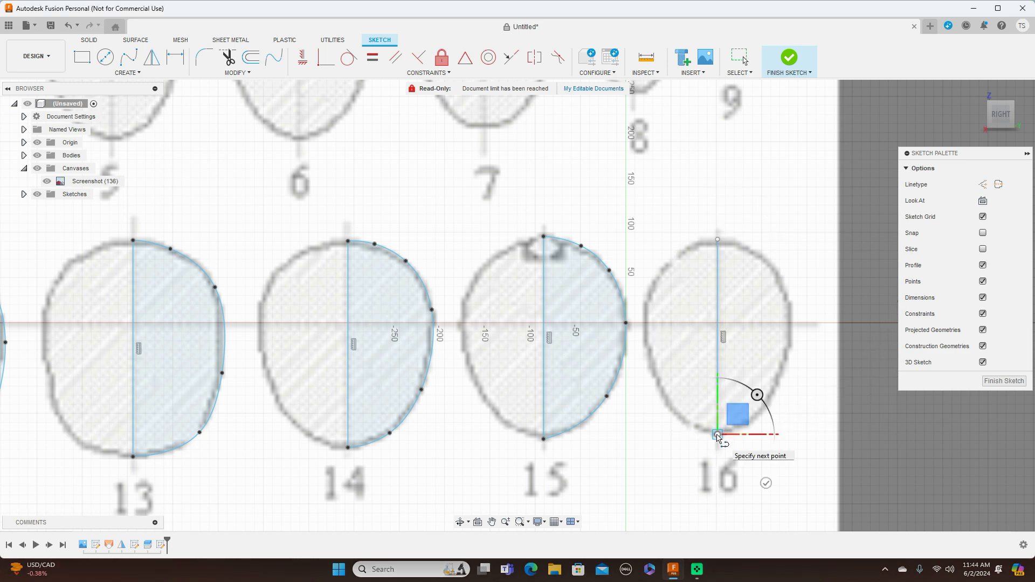
right_click(717, 435)
click(750, 435)
Trace the right half of cross-section 16 with a fit point spline between the ends of its centreline.
scroll(770, 440, down, 5)
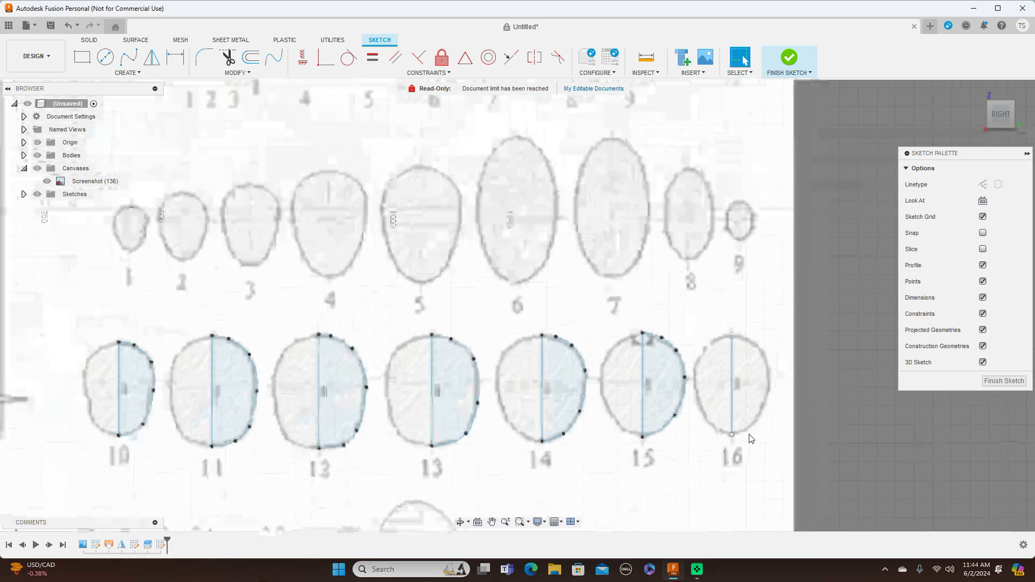
middle_drag(769, 441, 805, 306)
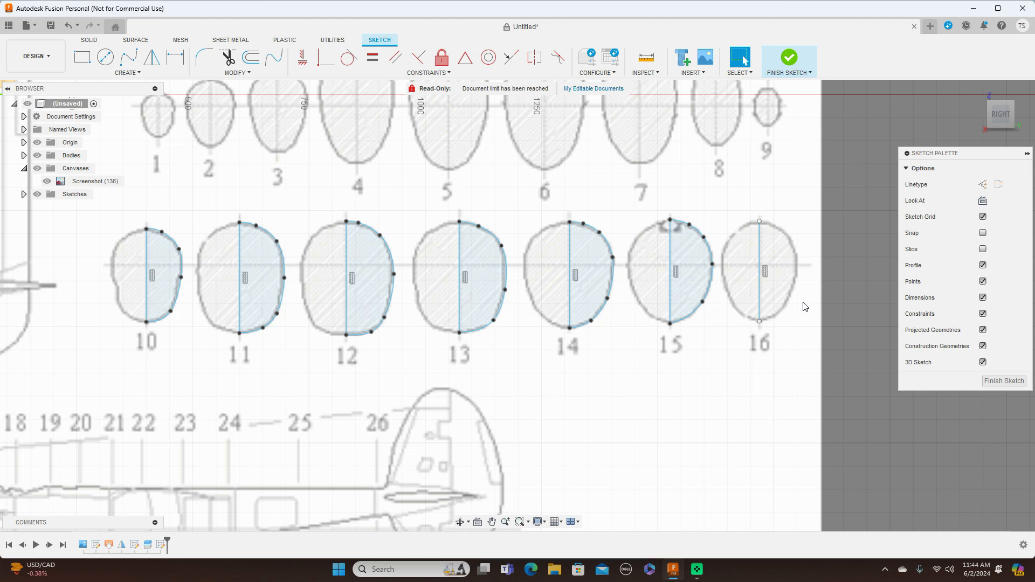
click(128, 56)
scroll(605, 234, up, 3)
middle_drag(804, 174, 654, 158)
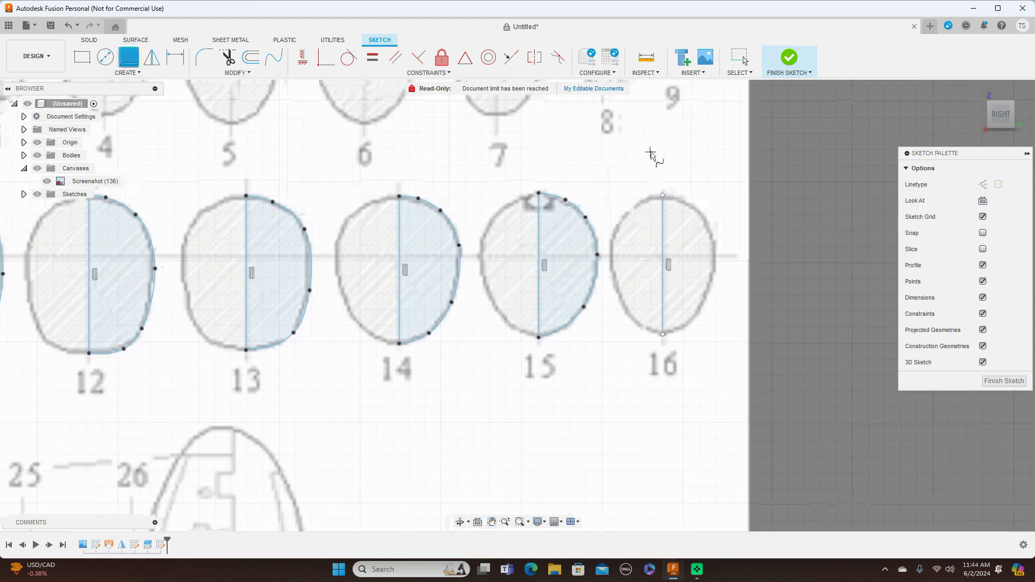
click(662, 195)
scroll(665, 198, up, 2)
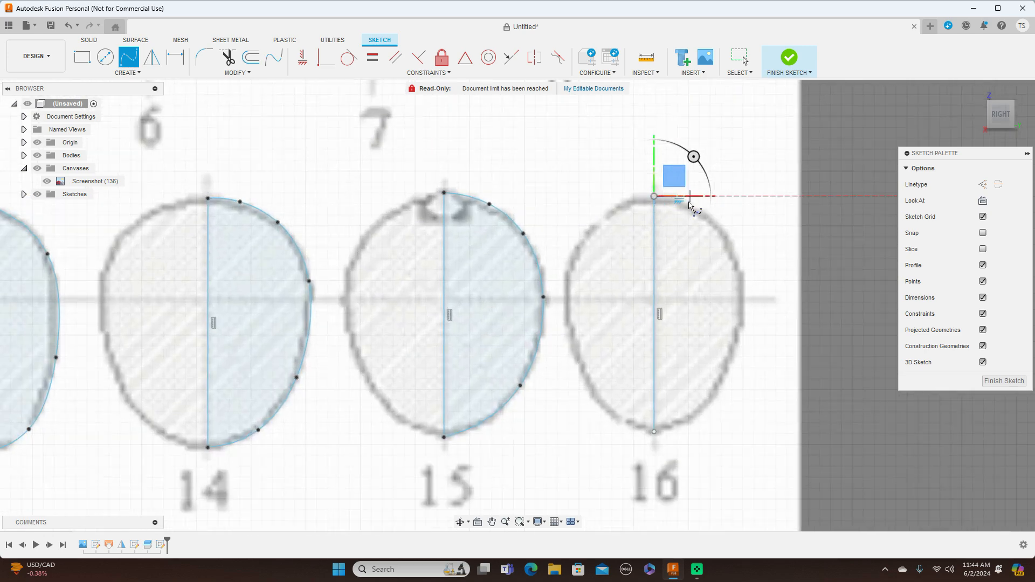
click(684, 202)
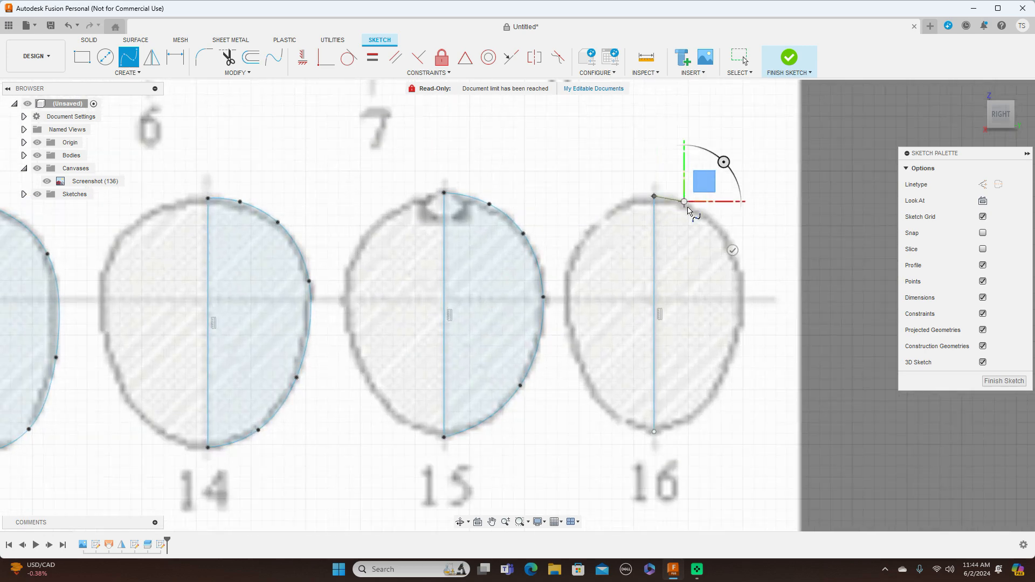
click(739, 257)
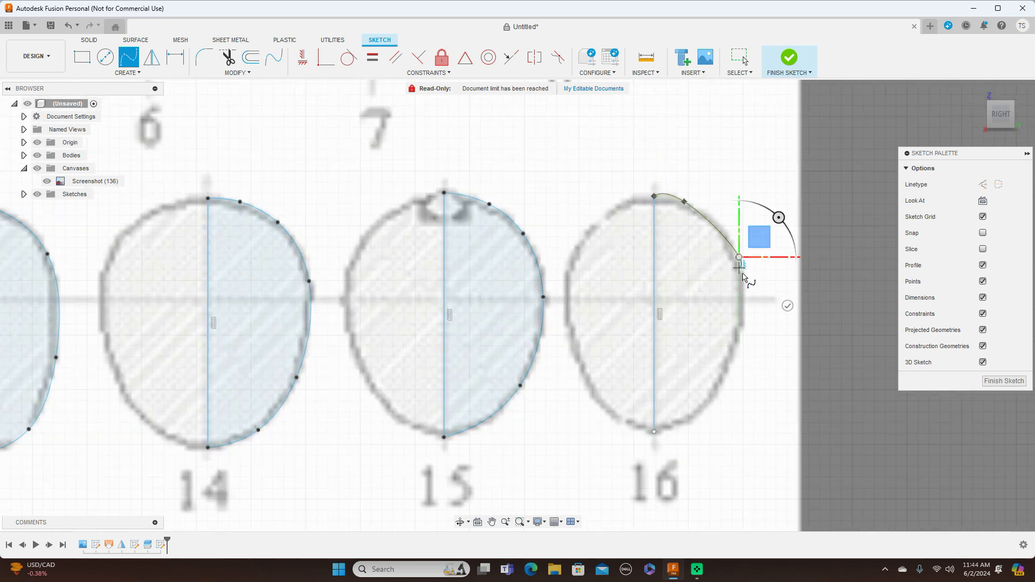
click(744, 299)
click(719, 391)
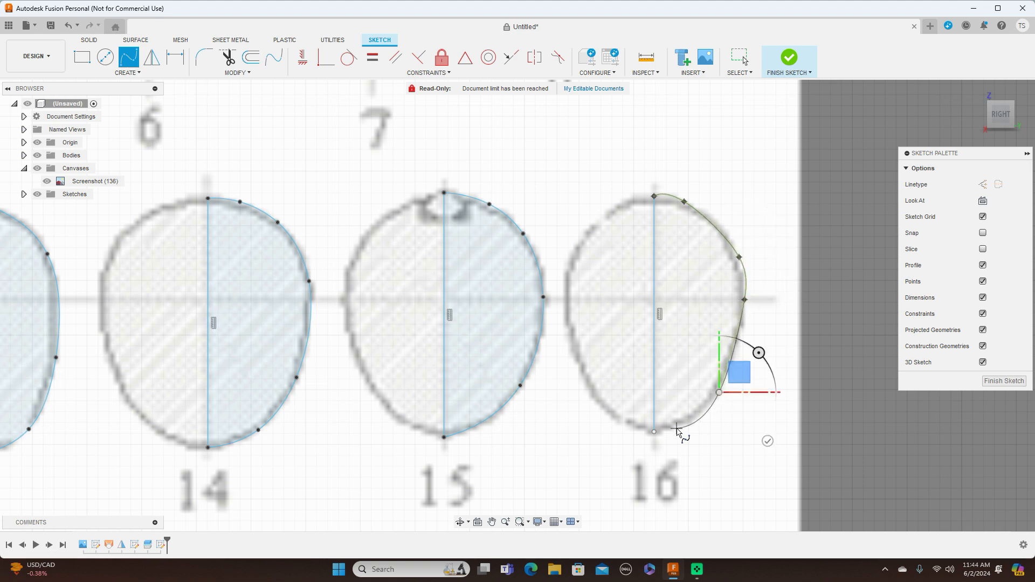
click(654, 432)
right_click(655, 433)
click(686, 430)
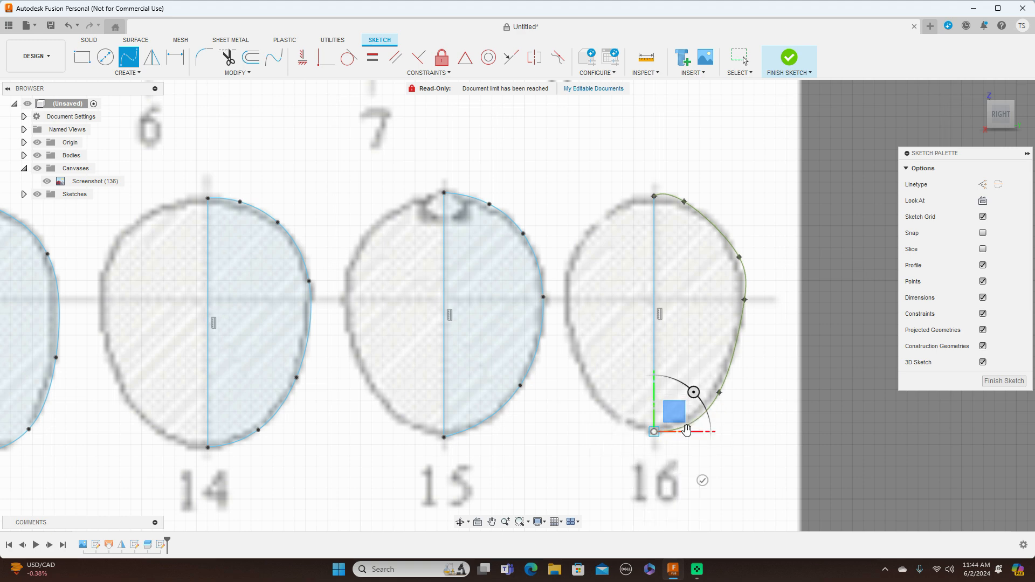
Adjust the two upper intermediate fit points of cross-section 16's spline to follow the blueprint outline.
click(696, 211)
drag(697, 209, 706, 216)
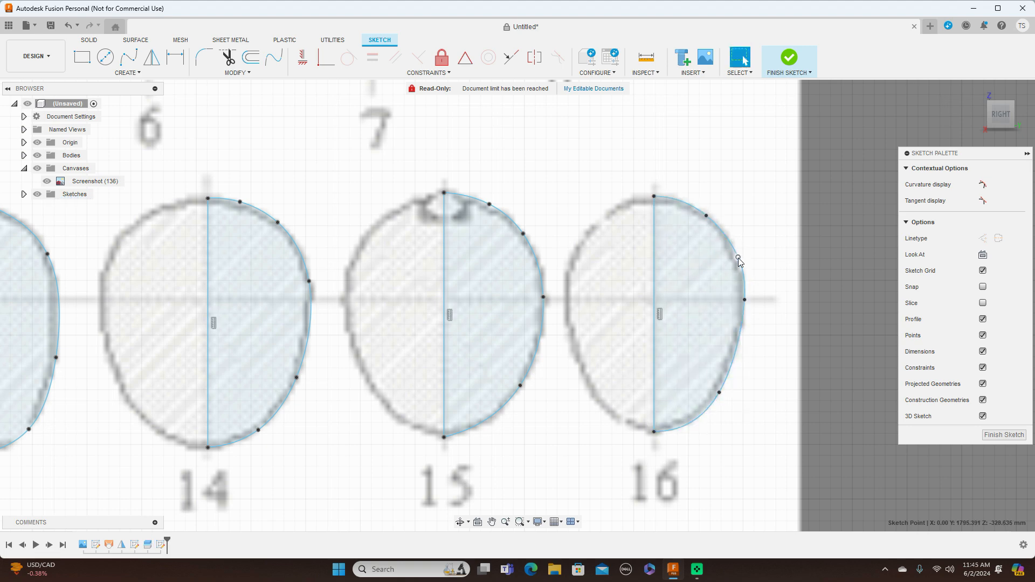
drag(740, 259, 737, 260)
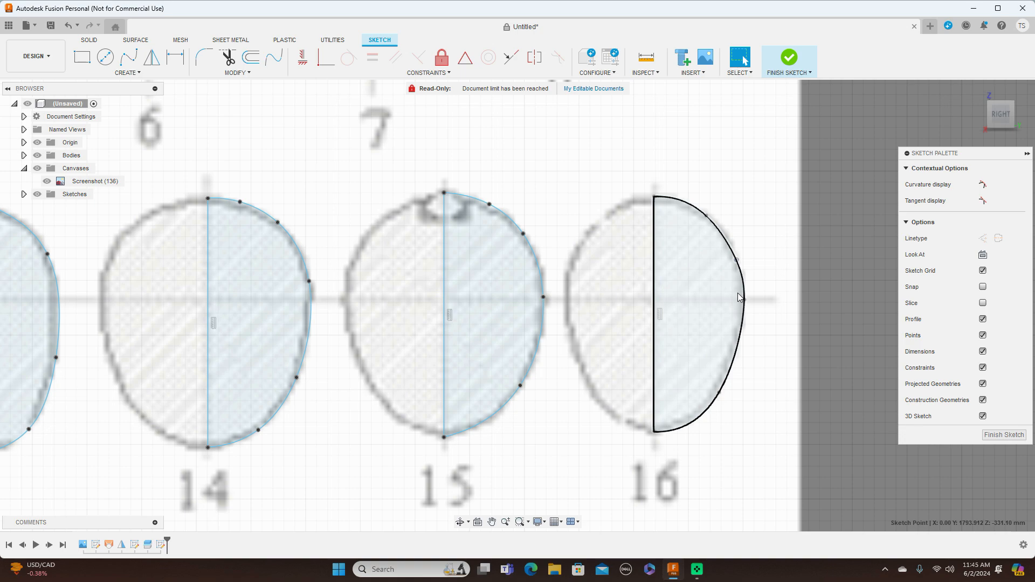
Examine the outlines of cross-sections 17 to 26 below the side view of the blueprint.
scroll(772, 413, down, 3)
scroll(773, 413, down, 2)
middle_drag(701, 449, 764, 245)
scroll(613, 353, down, 3)
scroll(593, 376, down, 2)
middle_drag(596, 372, 728, 334)
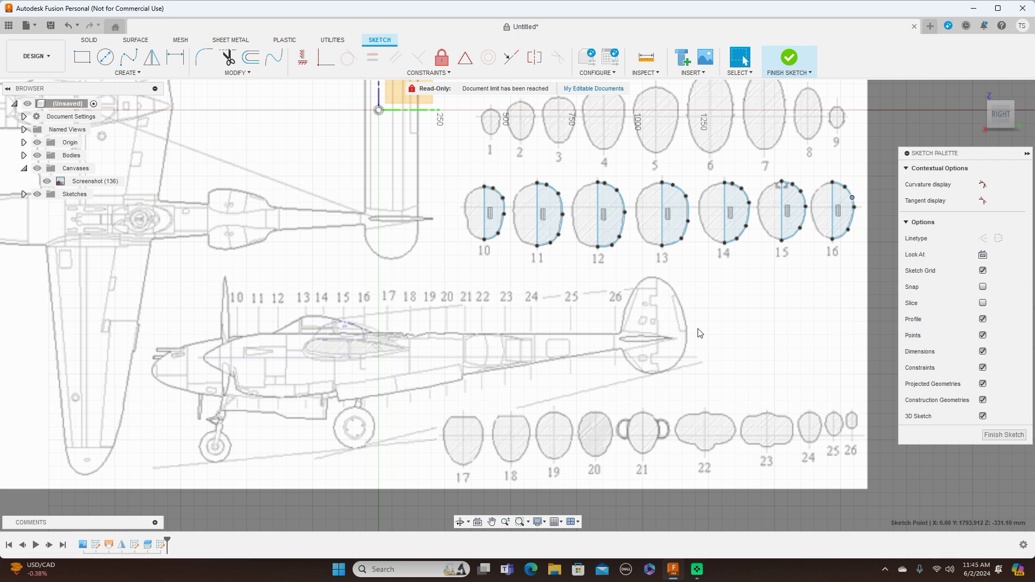
scroll(698, 333, up, 2)
mouse_move(735, 382)
middle_down()
mouse_move(710, 277)
mouse_move(692, 253)
middle_up()
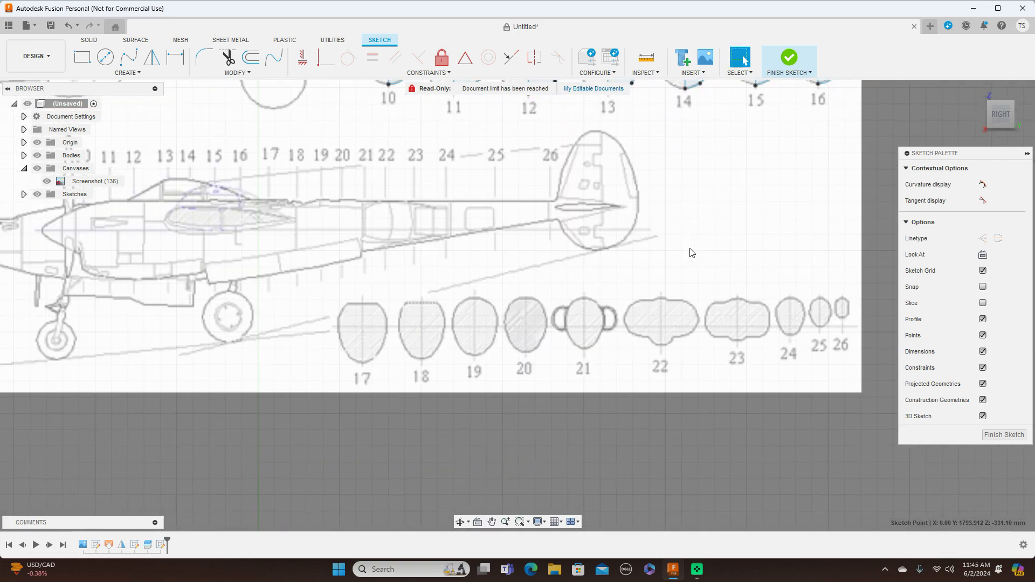
scroll(692, 254, up, 2)
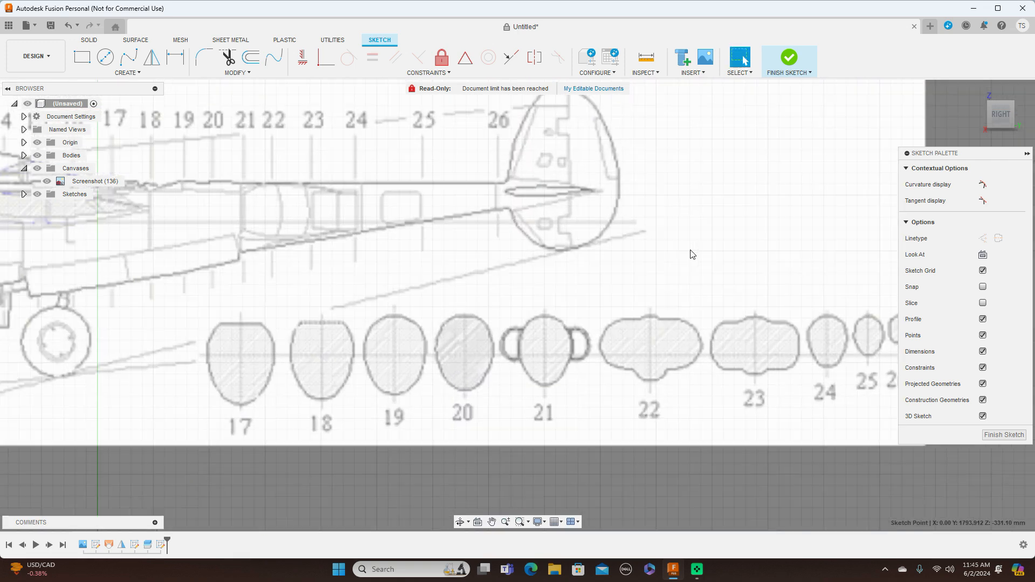
scroll(690, 250, down, 5)
middle_drag(709, 234, 704, 282)
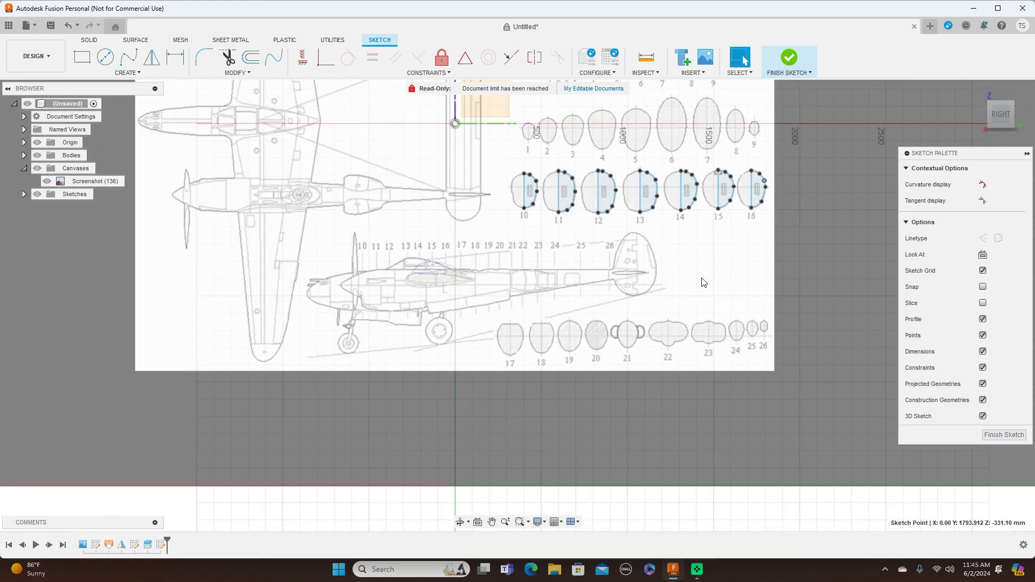
scroll(703, 282, up, 2)
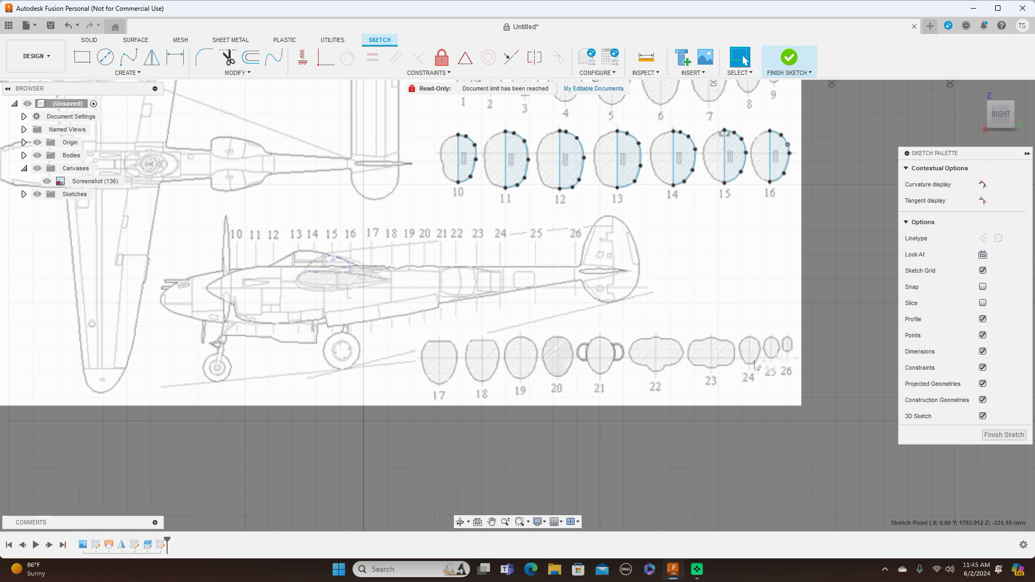
scroll(673, 374, up, 2)
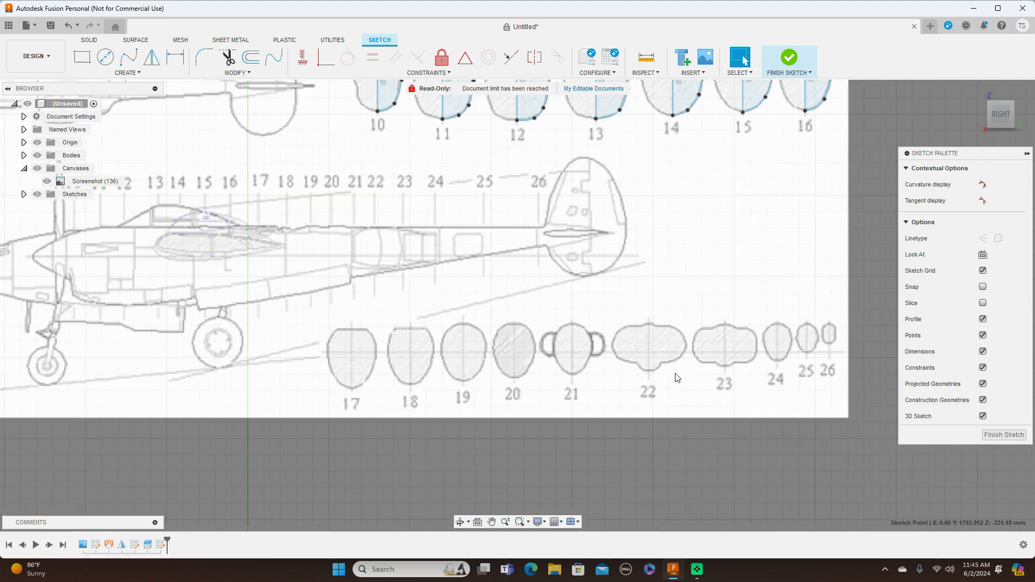
Review the traced half-profiles of cross-sections 17 to 26 and the station lines on the side view.
scroll(678, 378, down, 2)
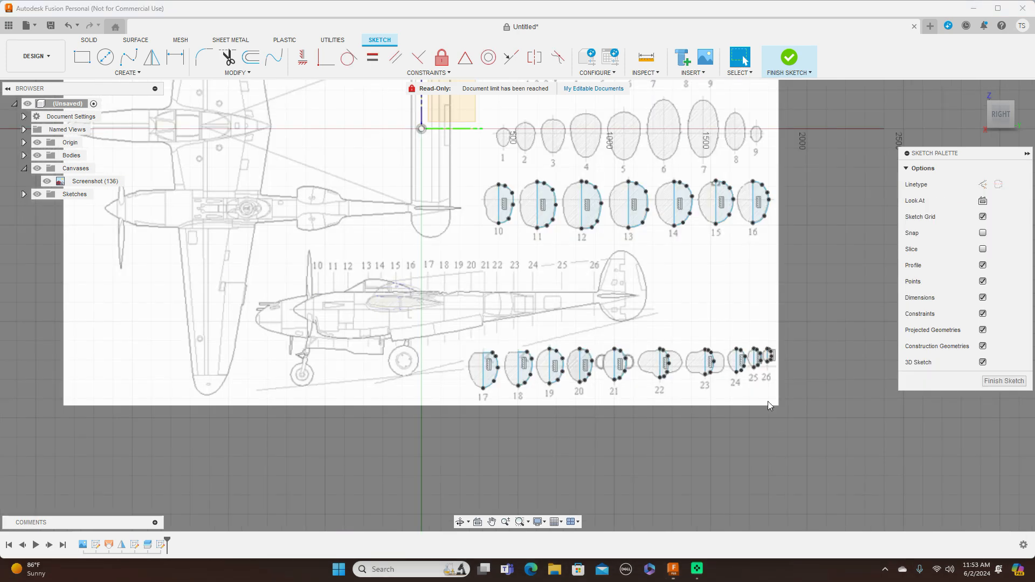
scroll(769, 405, up, 2)
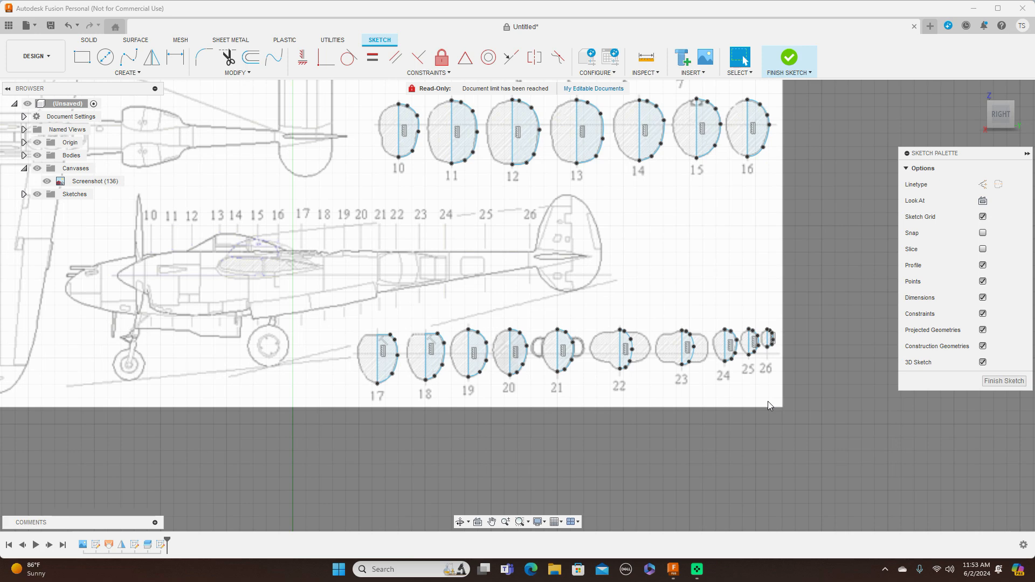
scroll(769, 405, up, 5)
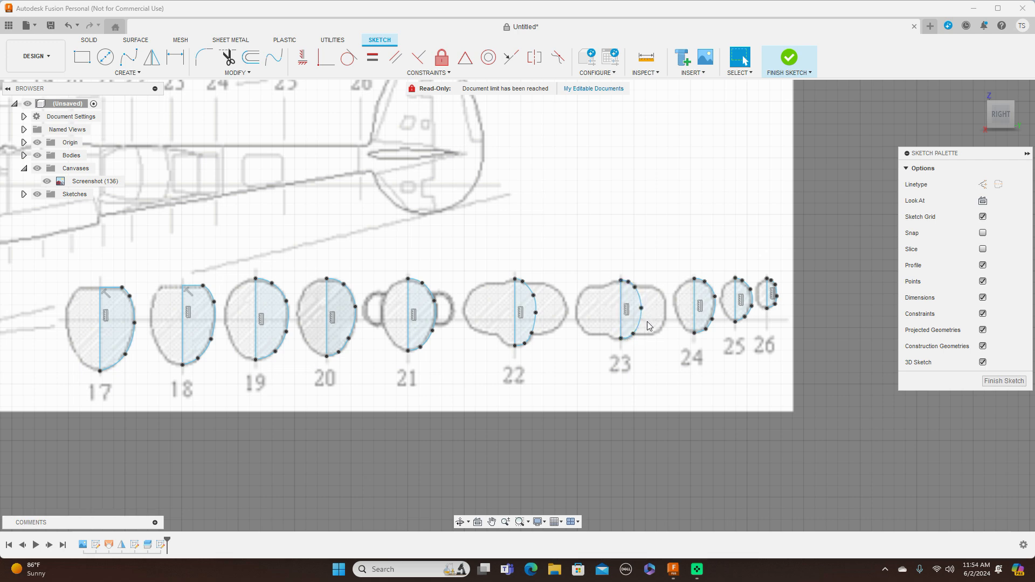
scroll(674, 348, down, 4)
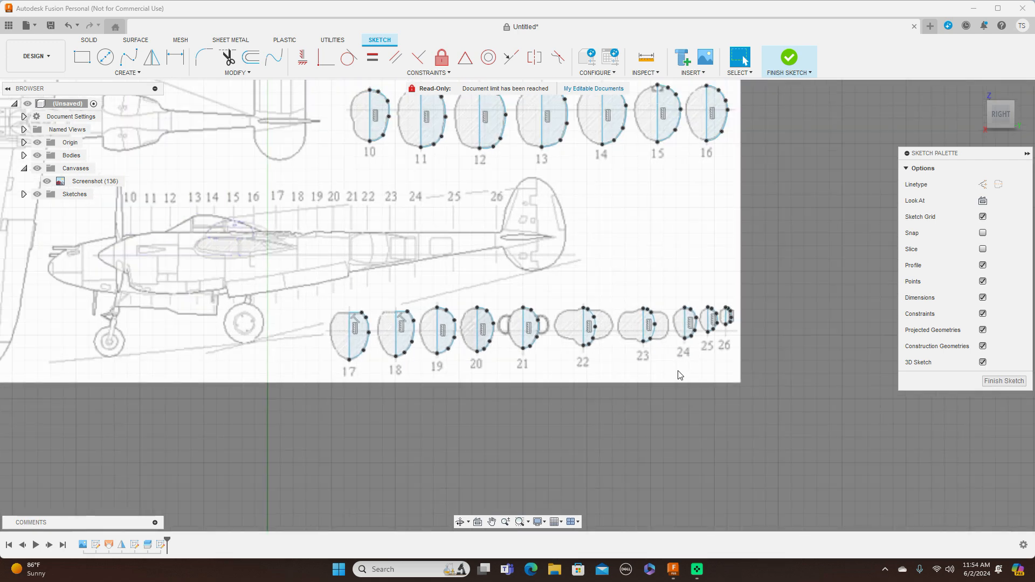
scroll(416, 193, down, 2)
middle_drag(428, 198, 479, 246)
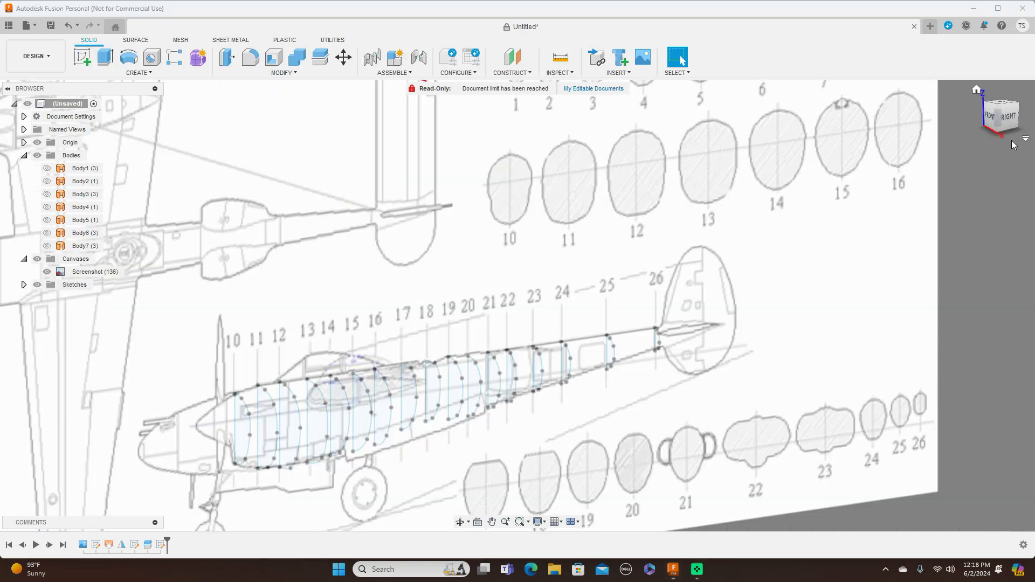
Inspect half-profiles 10 to 26 placed along the side view, from straight-on and angled views.
click(1011, 123)
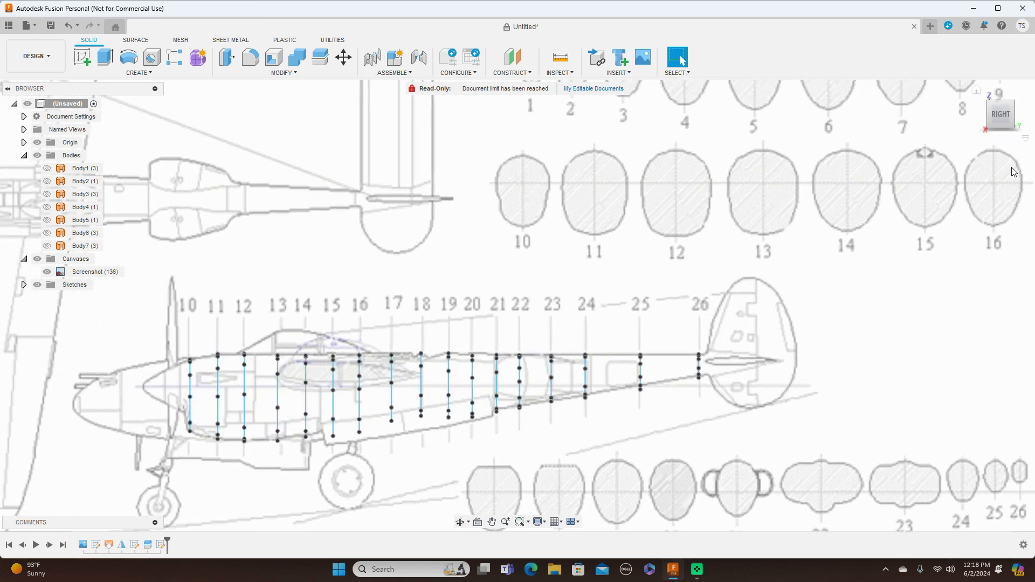
click(993, 122)
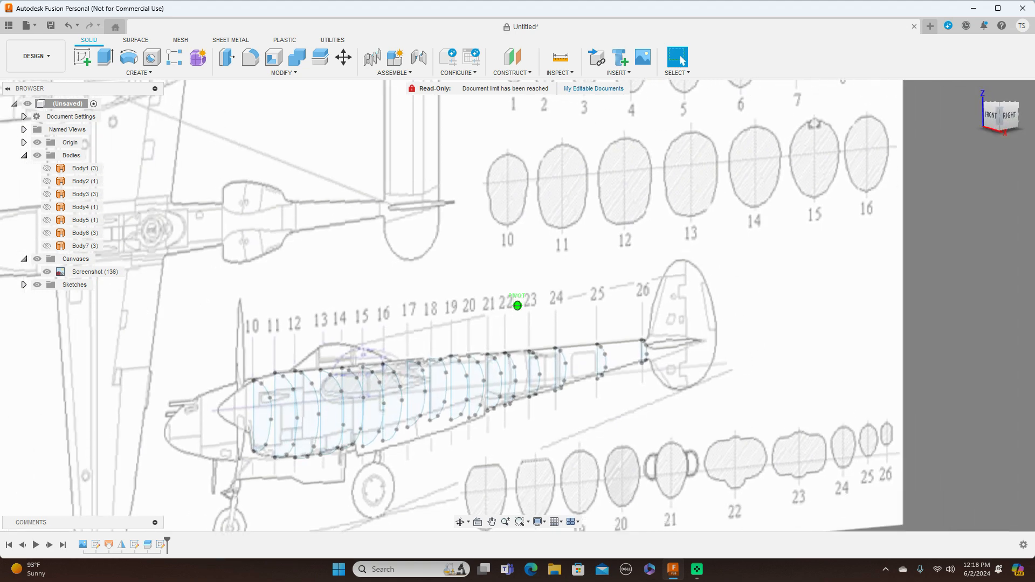
scroll(828, 243, down, 1)
middle_drag(814, 267, 814, 225)
click(1006, 120)
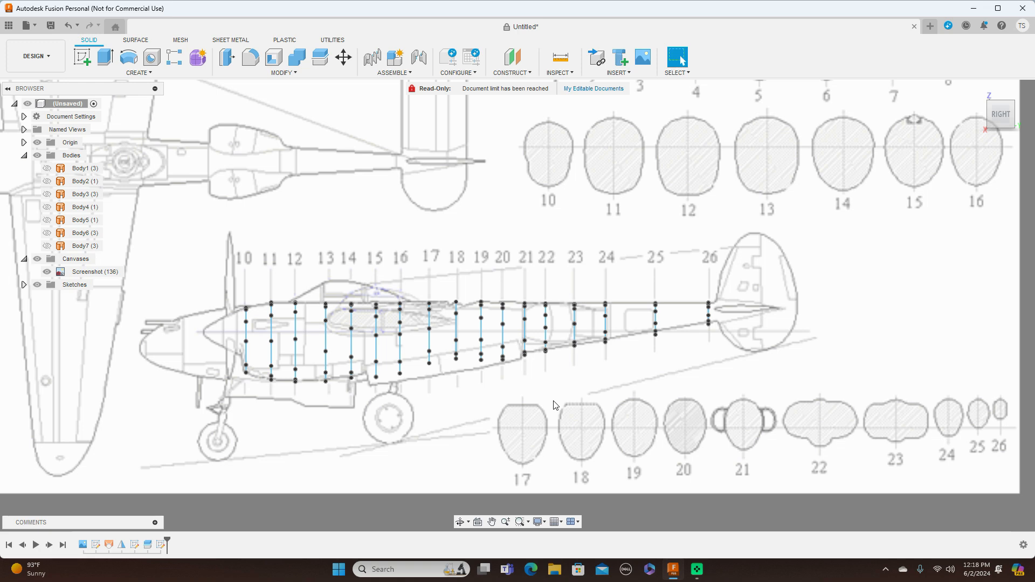
scroll(656, 381, down, 1)
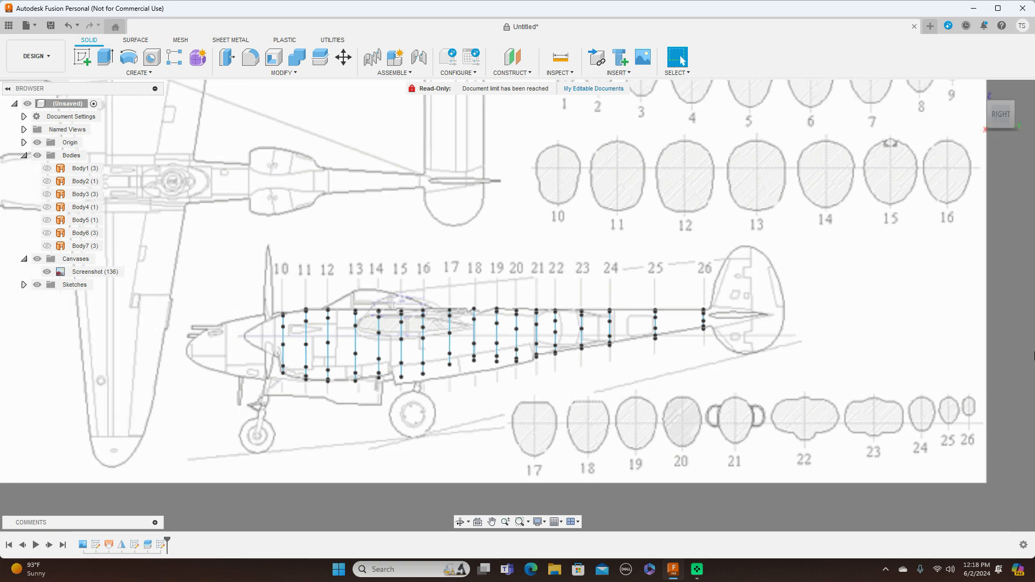
drag(1000, 120, 1019, 129)
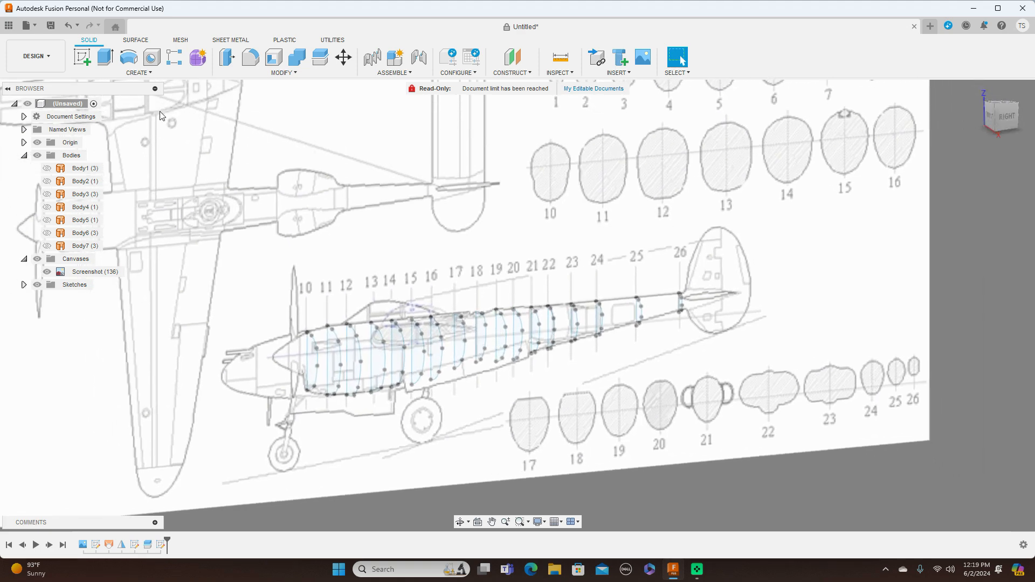
Start a loft through the boom's half-profiles at stations 10 to 17, in order from the nose.
click(152, 72)
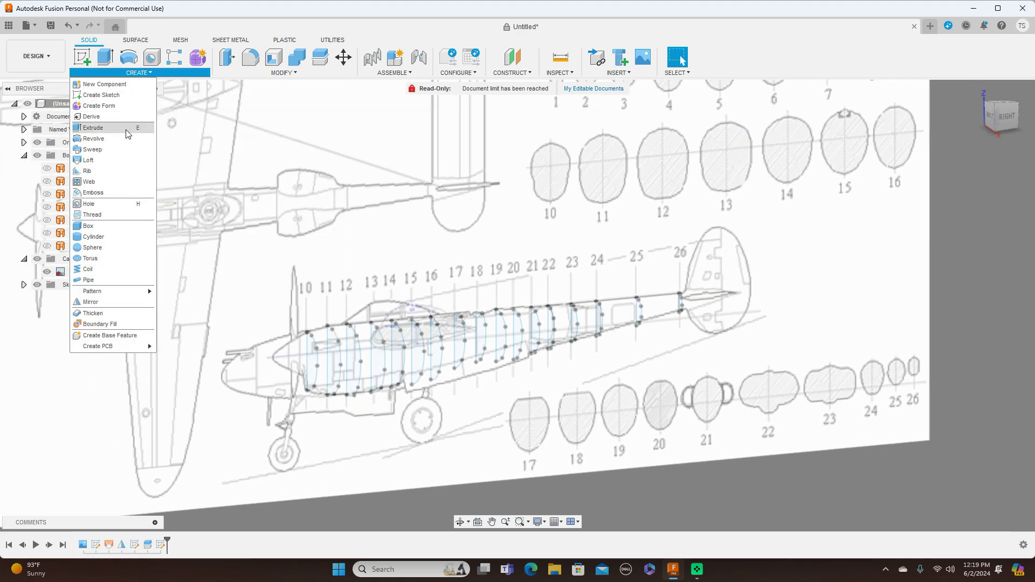
click(120, 160)
scroll(205, 209, up, 1)
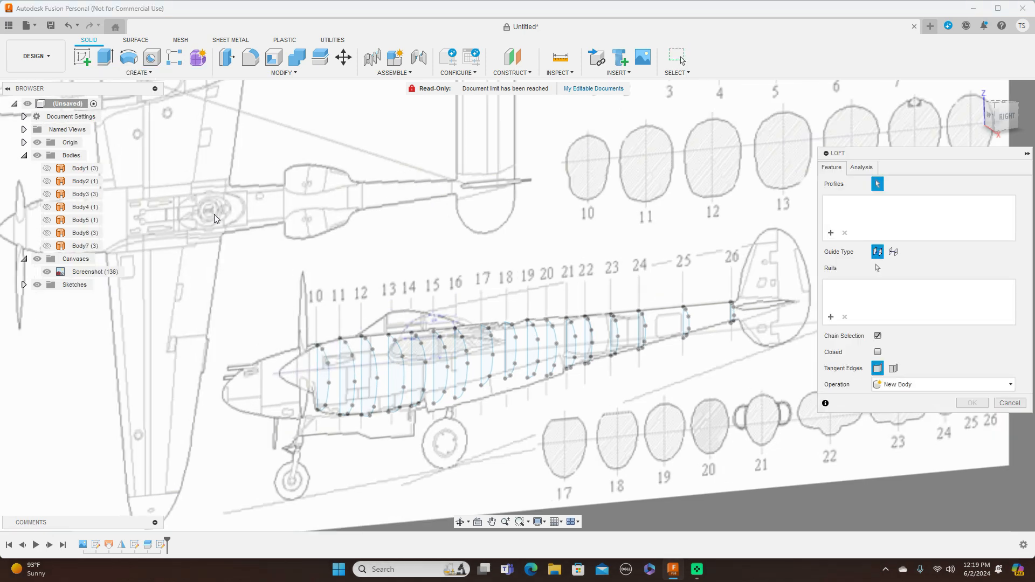
click(320, 372)
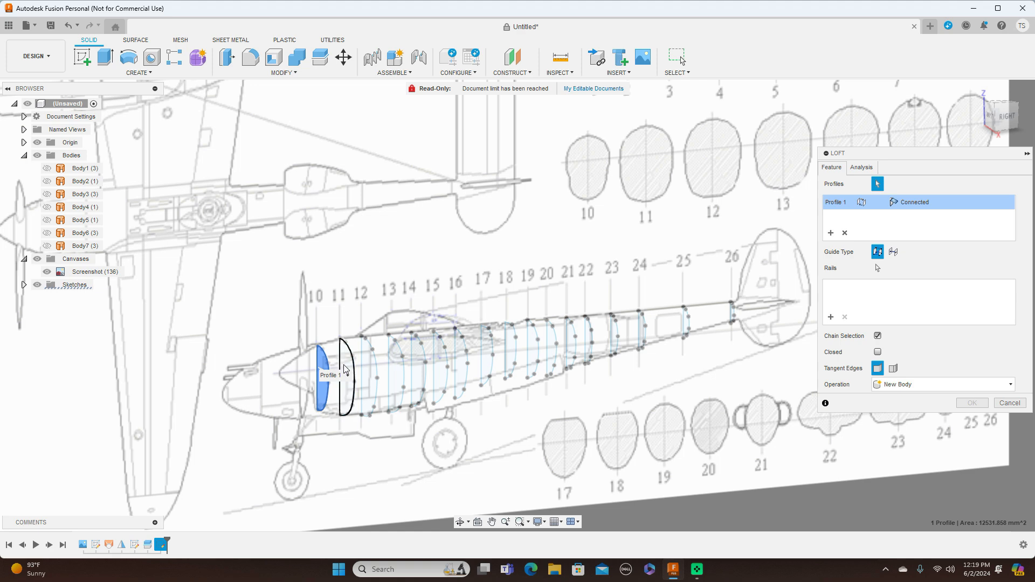
click(345, 369)
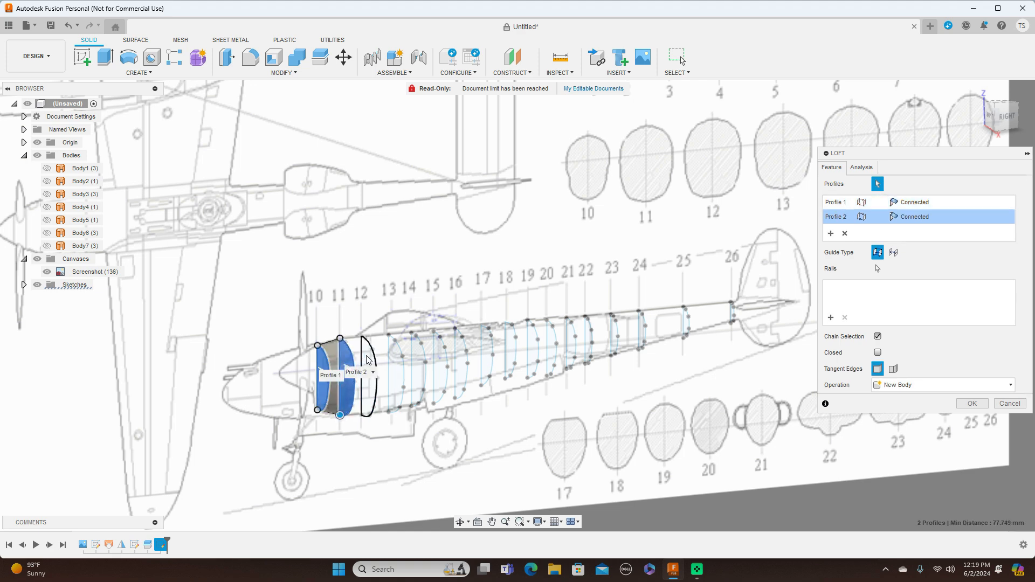
click(367, 360)
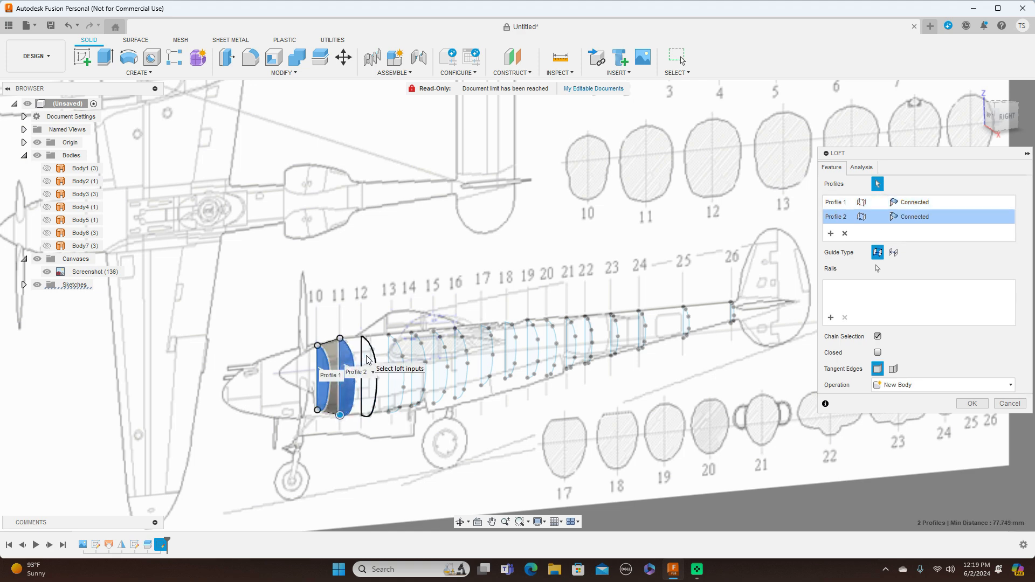
click(394, 377)
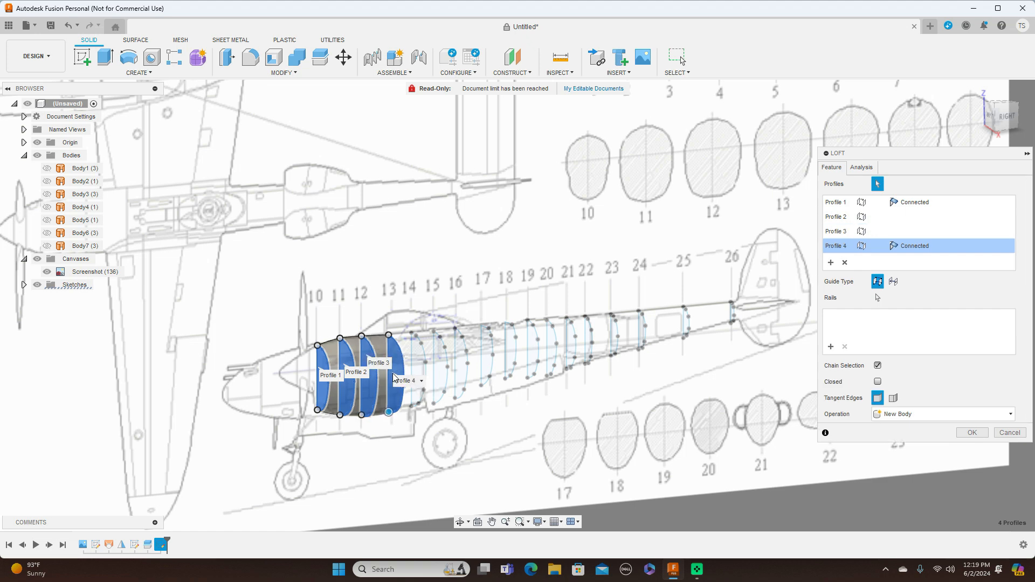
click(420, 362)
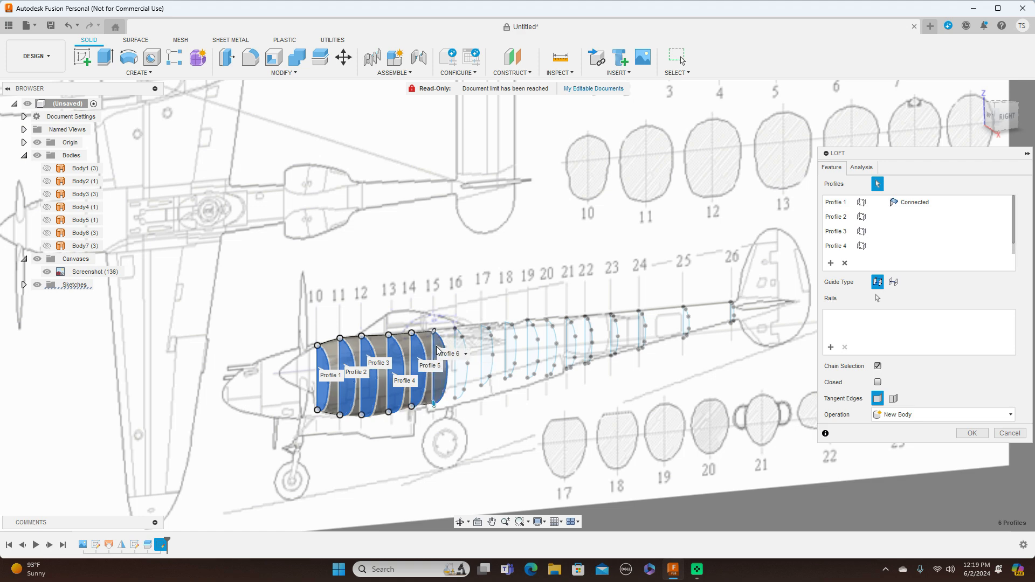
click(460, 371)
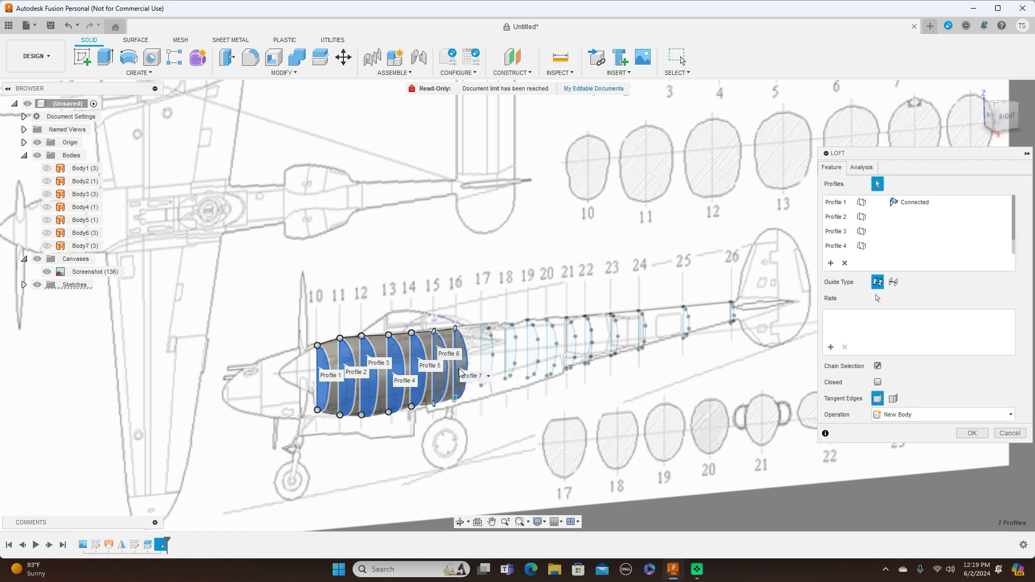
click(484, 351)
click(484, 351)
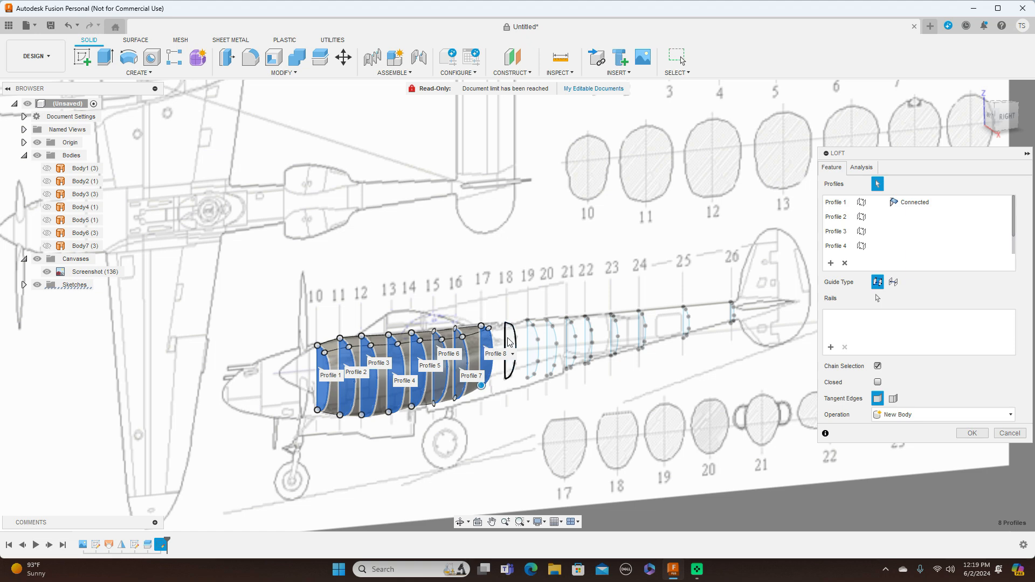
Add the half-profiles at stations 18 to 24 to the boom loft.
click(510, 342)
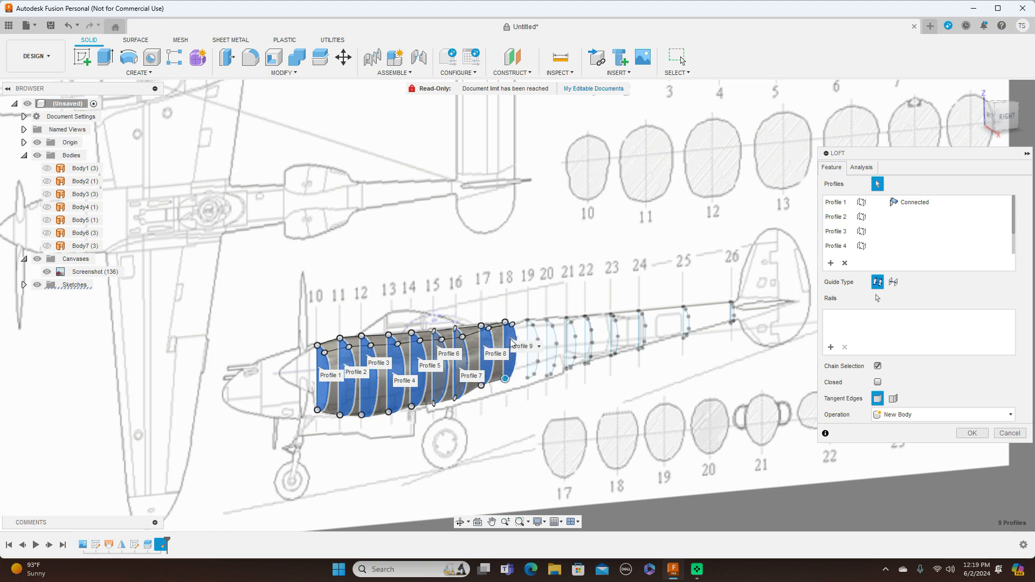
click(531, 336)
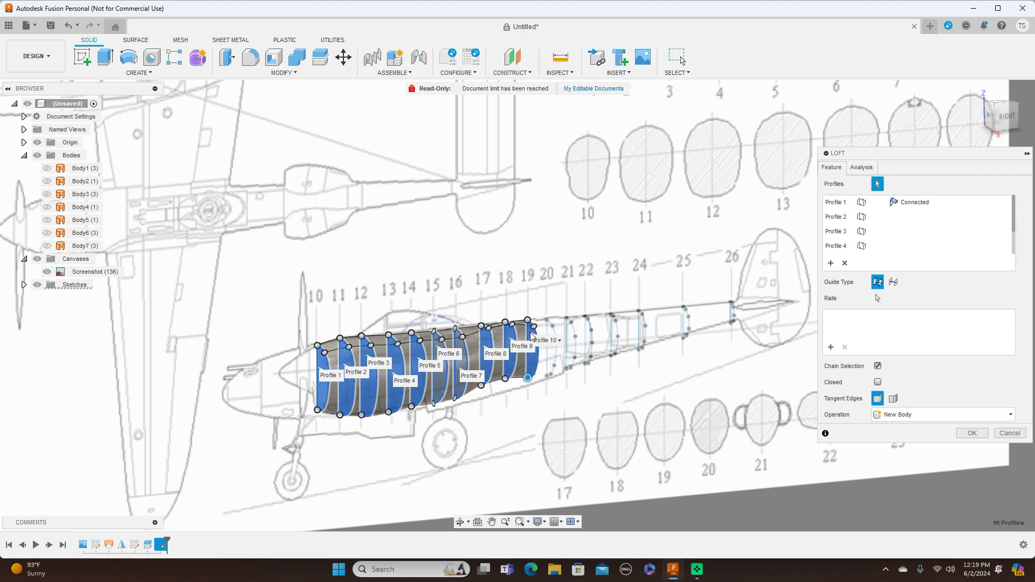
click(551, 356)
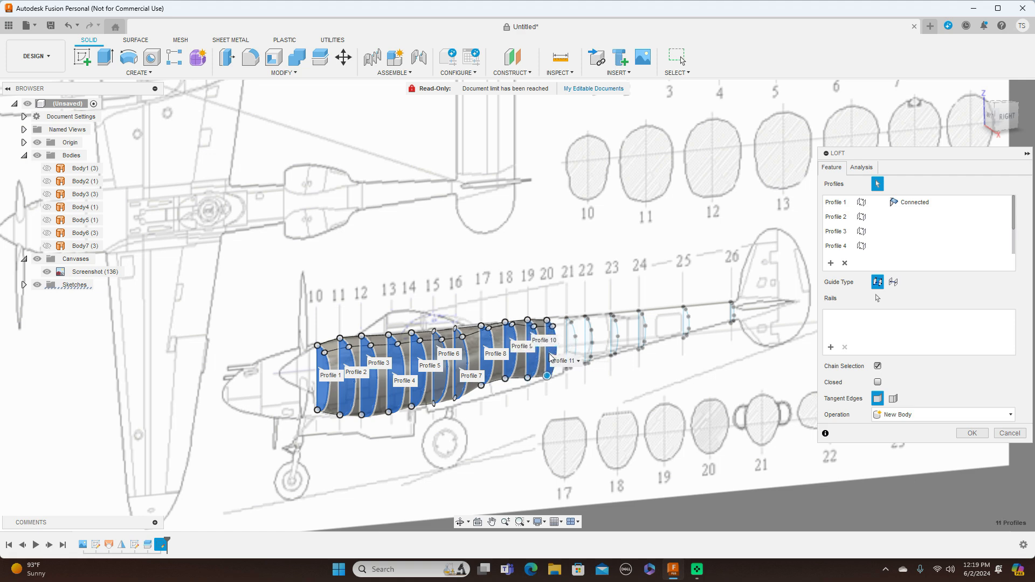
click(579, 337)
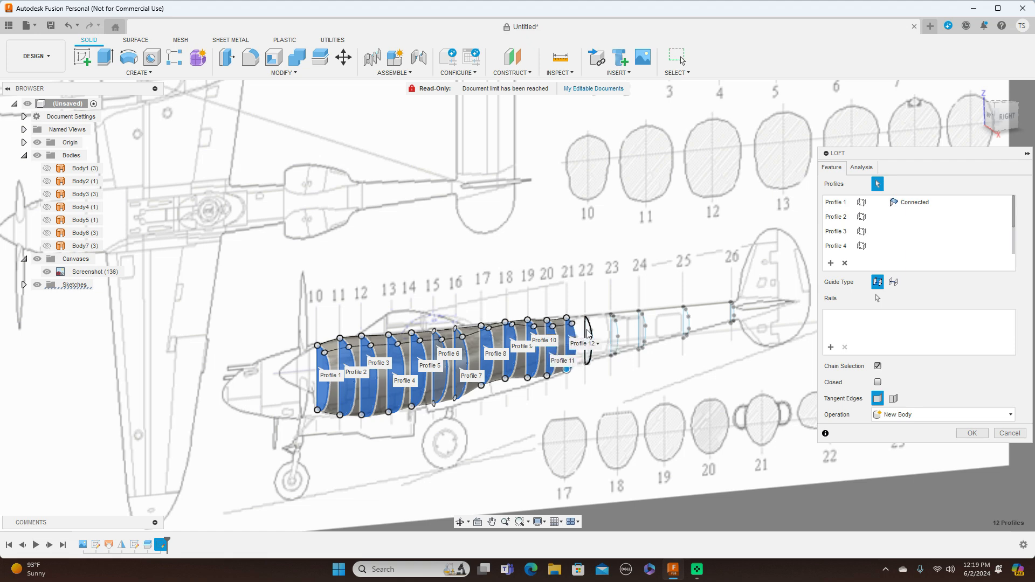
click(611, 330)
scroll(611, 330, up, 3)
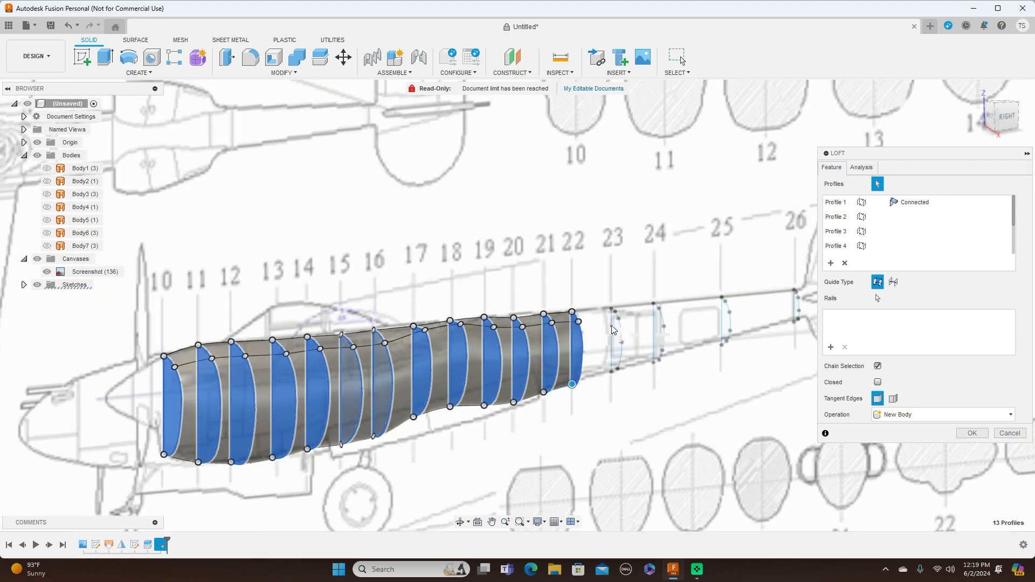
click(614, 334)
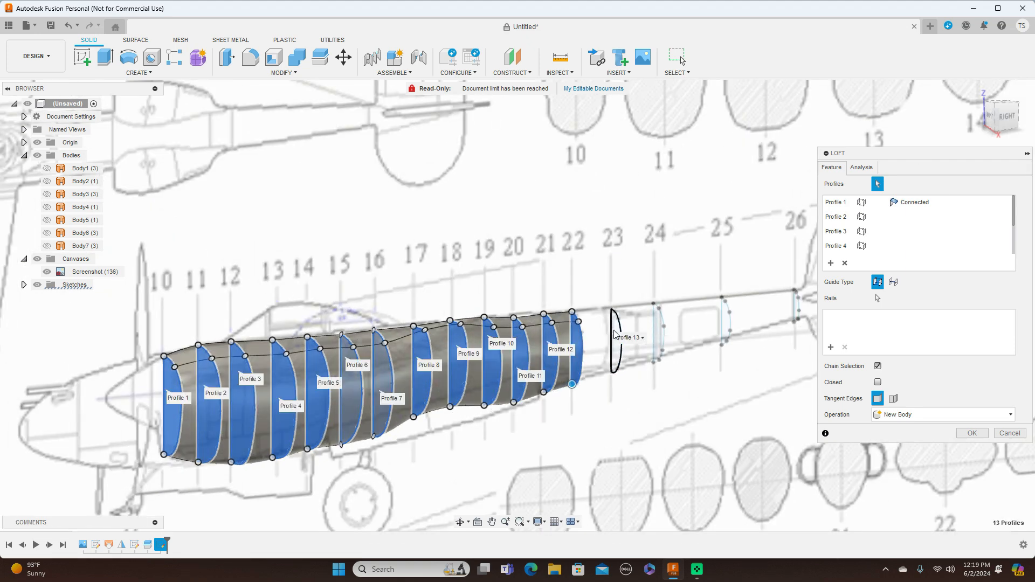
click(660, 330)
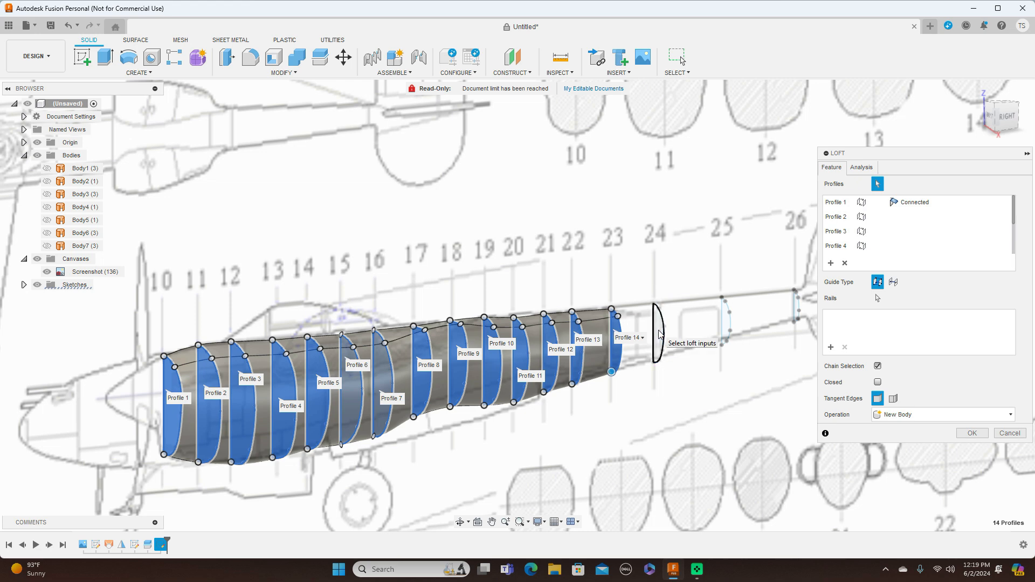
Add the half-profiles at stations 25 and 26 and create the boom loft as a new body.
click(727, 323)
scroll(730, 323, up, 2)
scroll(730, 319, up, 1)
middle_drag(753, 300, 609, 305)
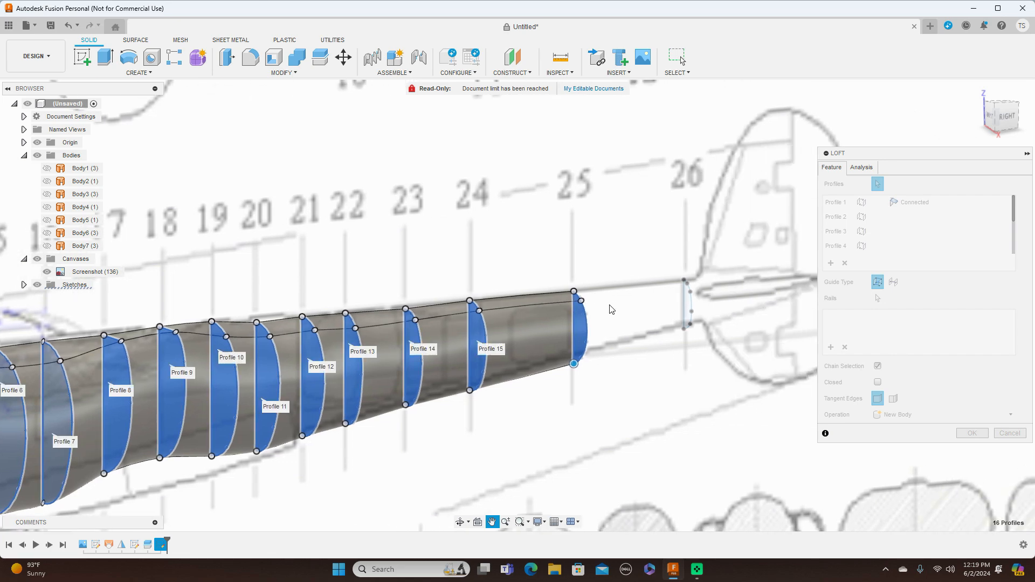
click(687, 305)
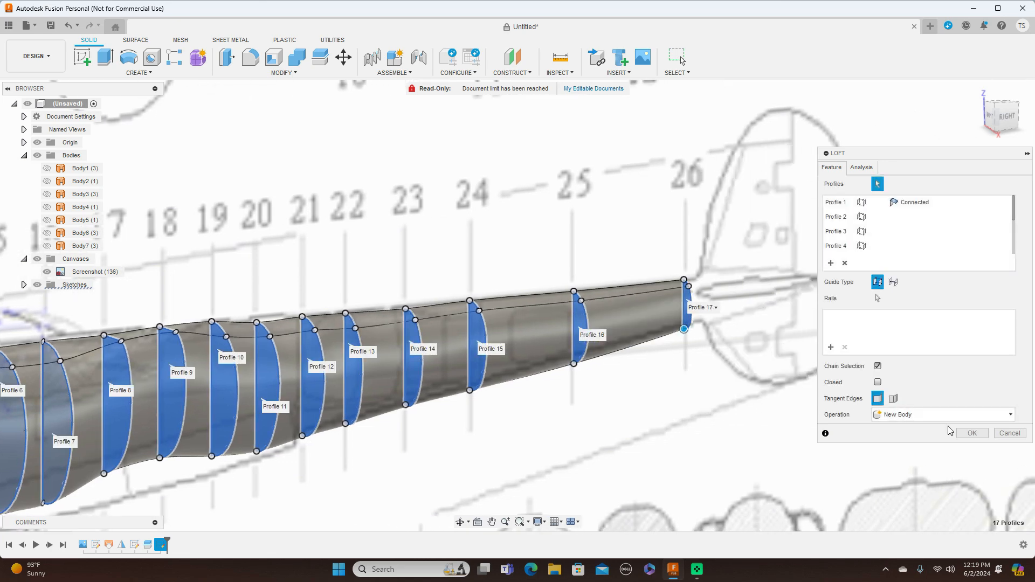
click(972, 434)
Compare the lofted boom half with the blueprint's side view, especially its upper and lower contours around stations 16 to 20.
scroll(769, 425, down, 3)
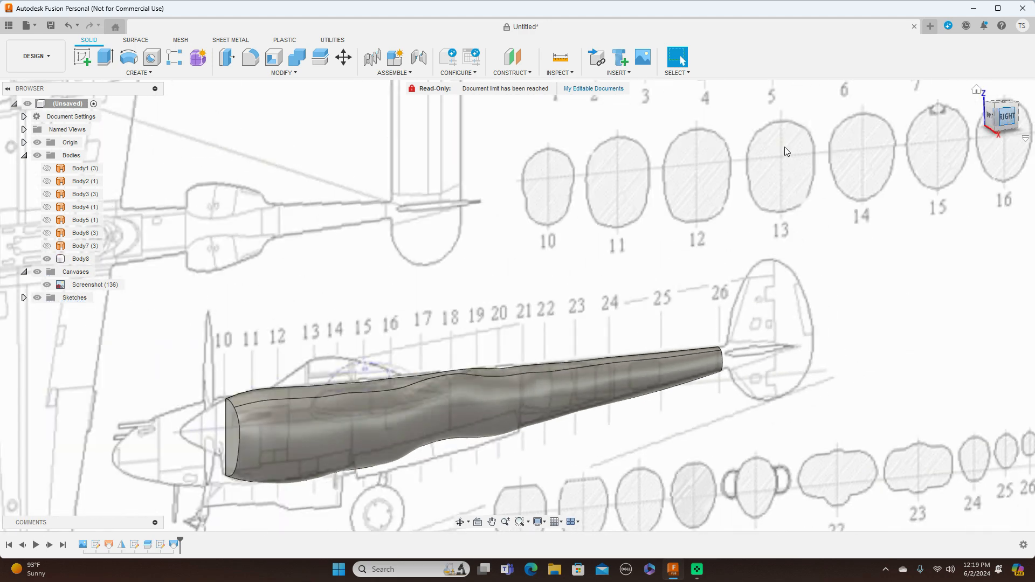
click(1004, 118)
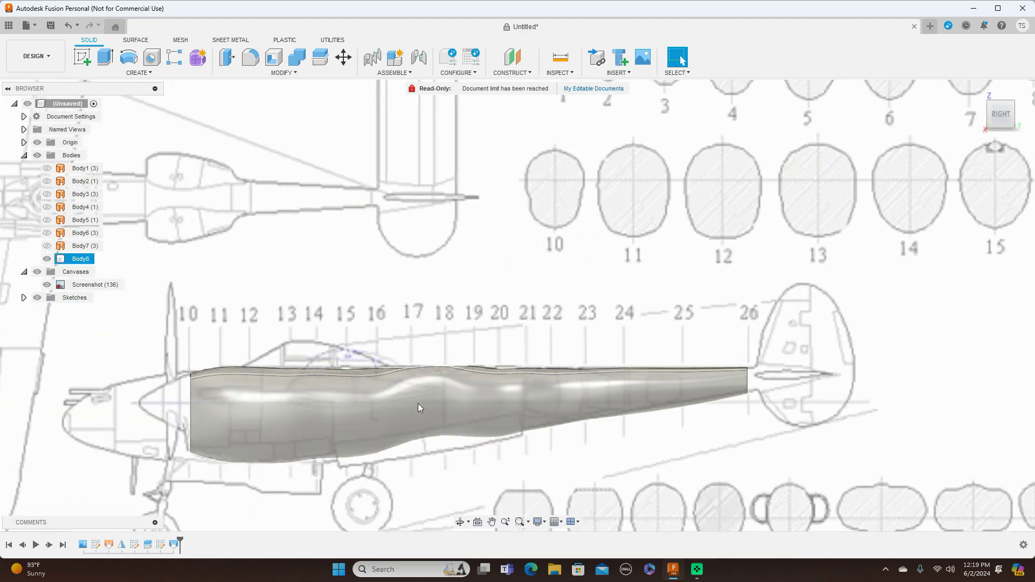
scroll(558, 452, down, 4)
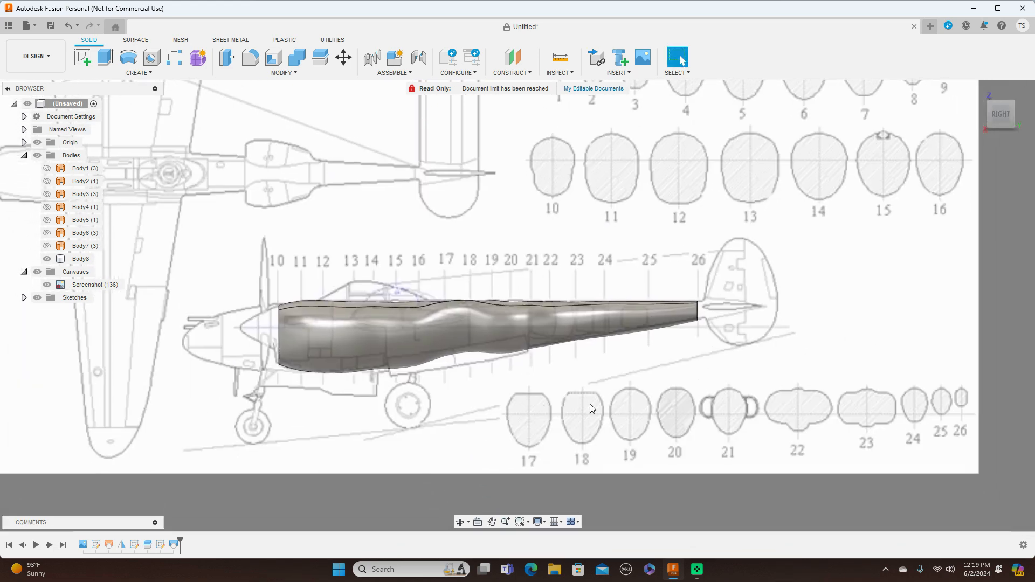
scroll(546, 427, up, 2)
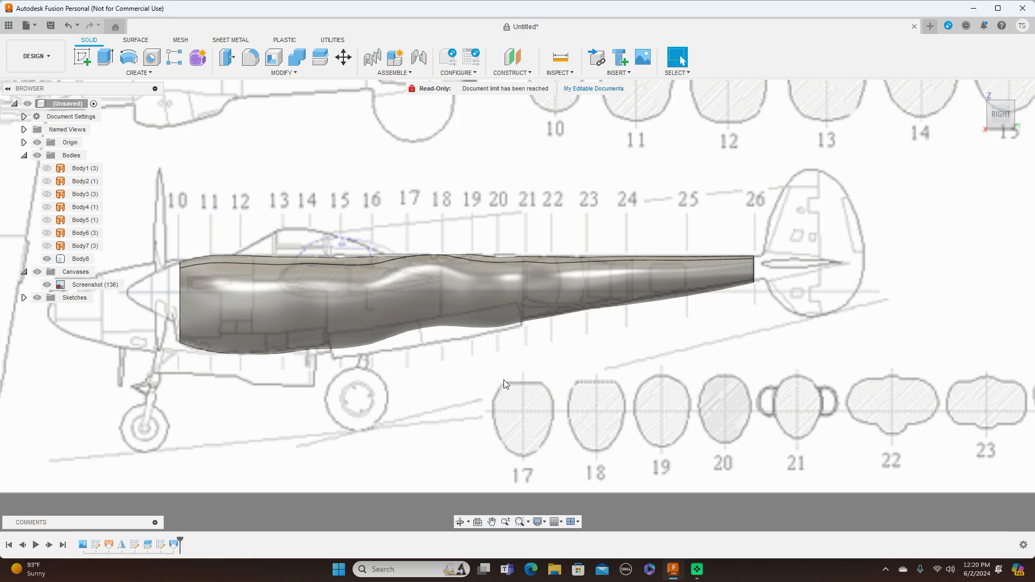
click(436, 329)
click(438, 341)
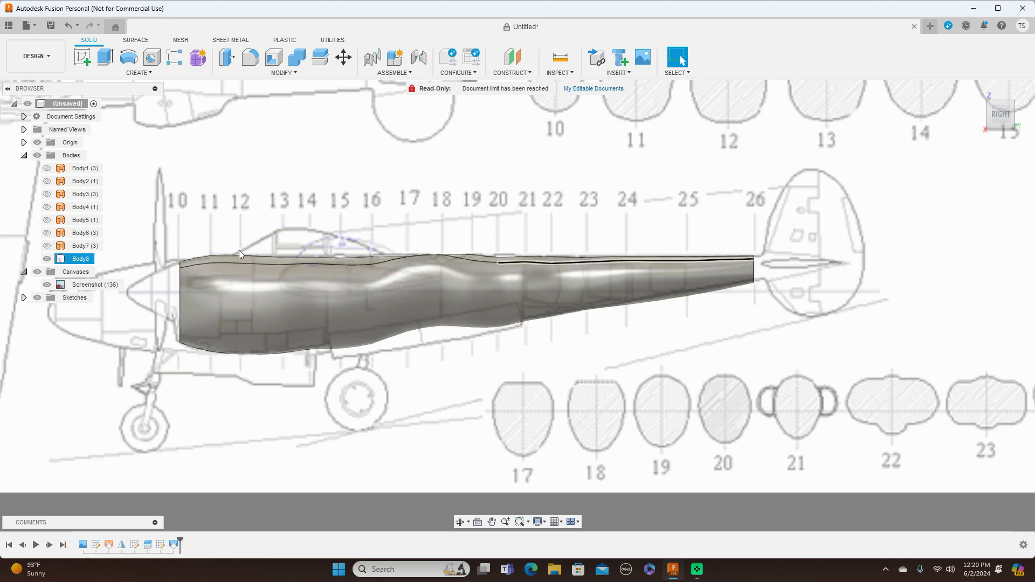
click(326, 344)
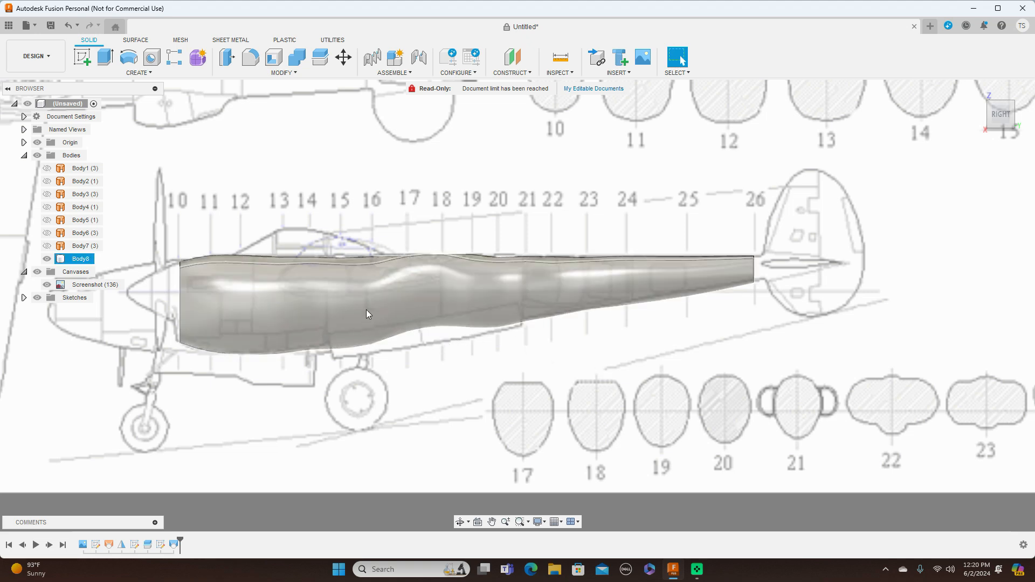
click(388, 345)
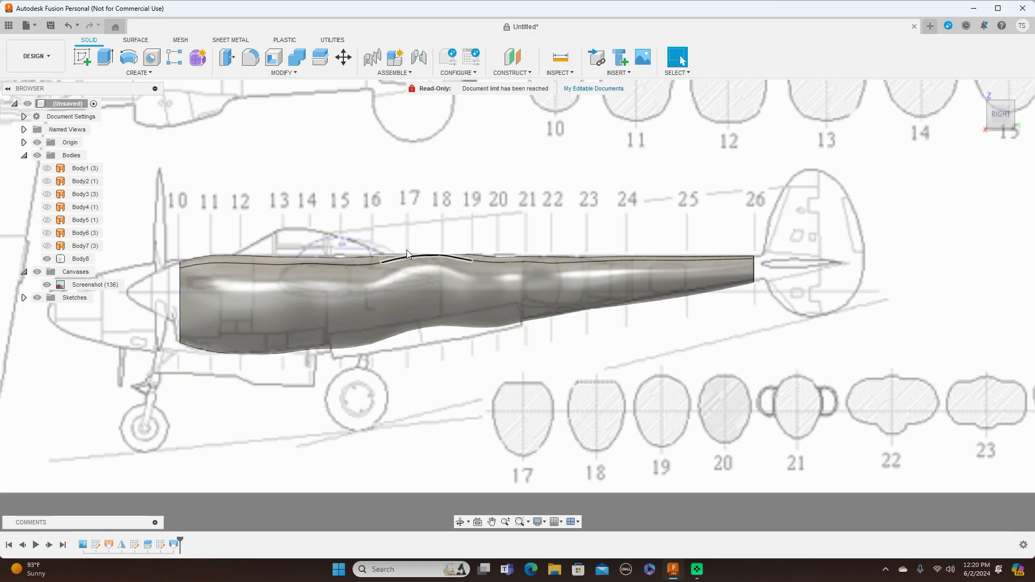
click(456, 307)
Delete the boom's loft feature and show the half-profile sketch, Sketch3, again.
click(173, 544)
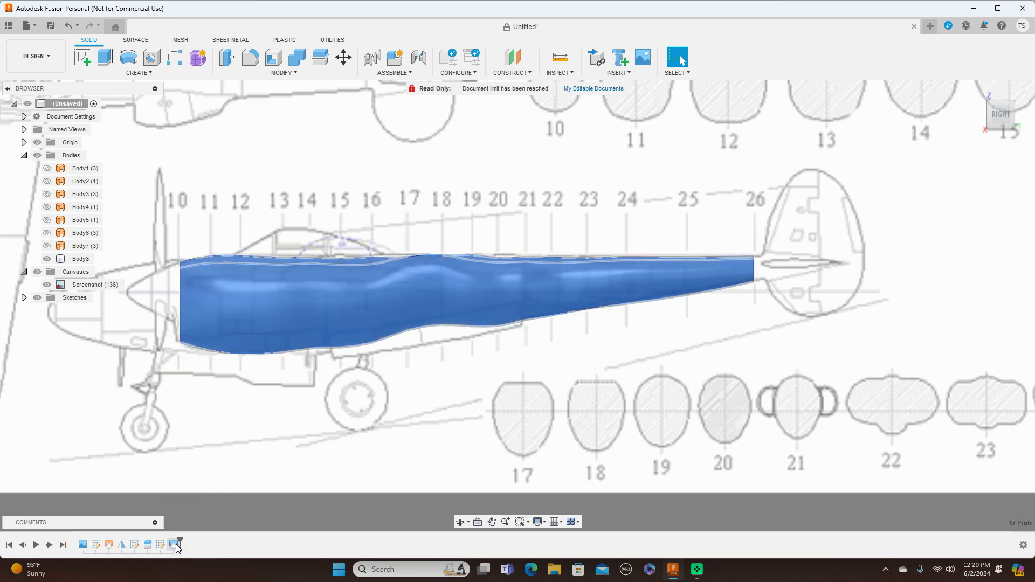
right_click(173, 544)
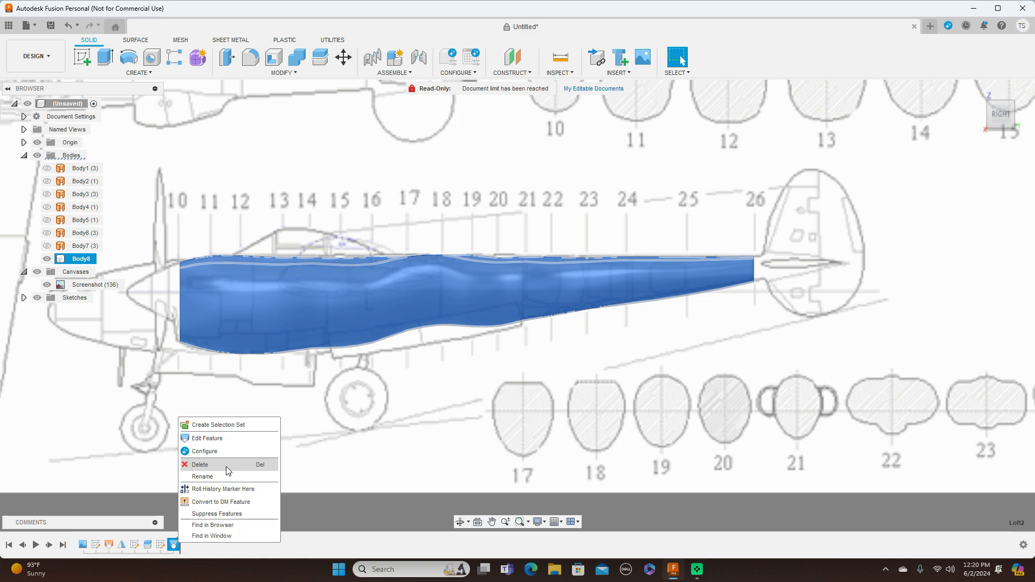
click(225, 465)
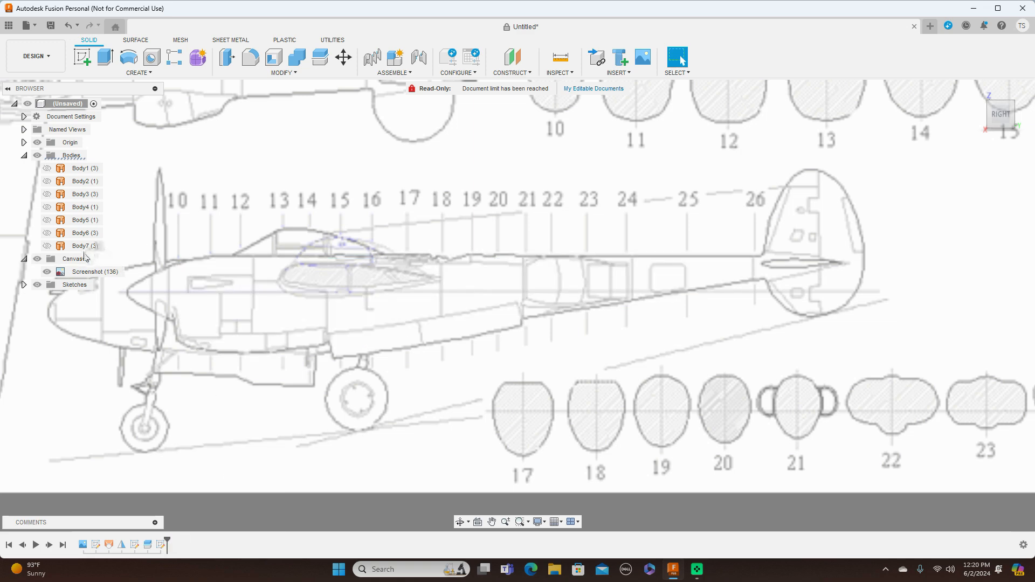
click(23, 285)
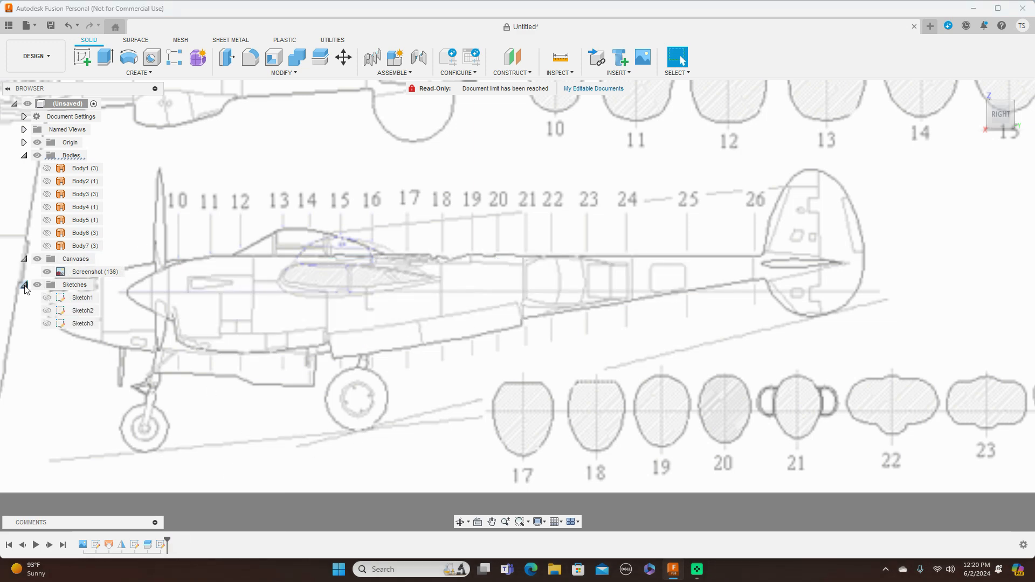
click(47, 310)
click(46, 324)
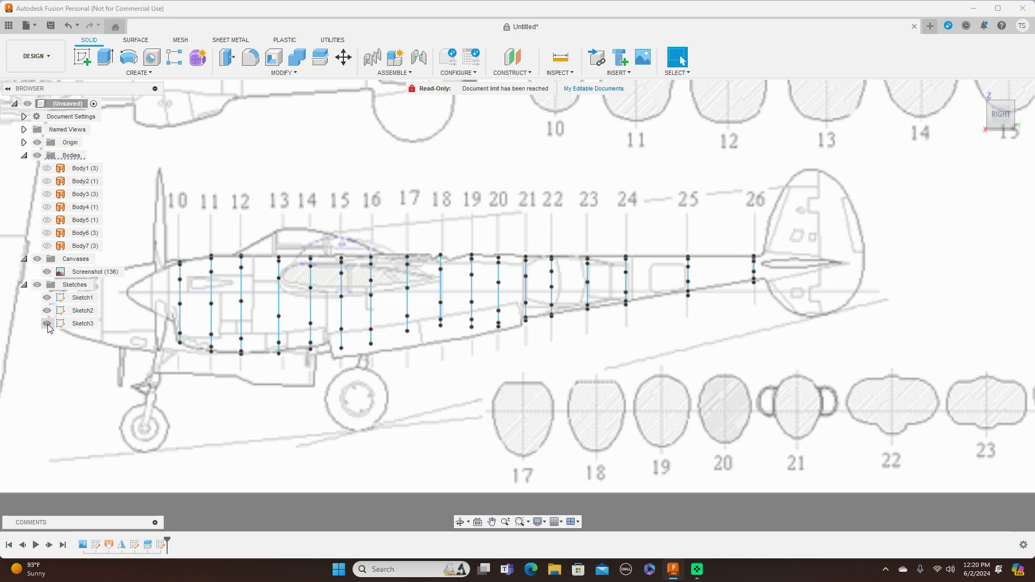
Delete the half-profiles at stations 17 and 18 from the boom's side view.
scroll(356, 392, down, 5)
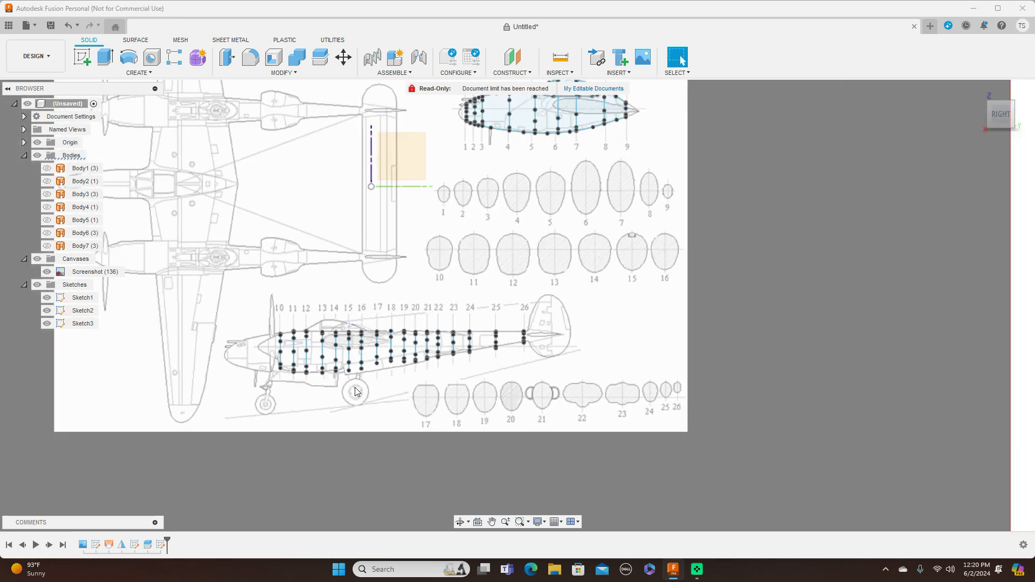
scroll(356, 391, up, 3)
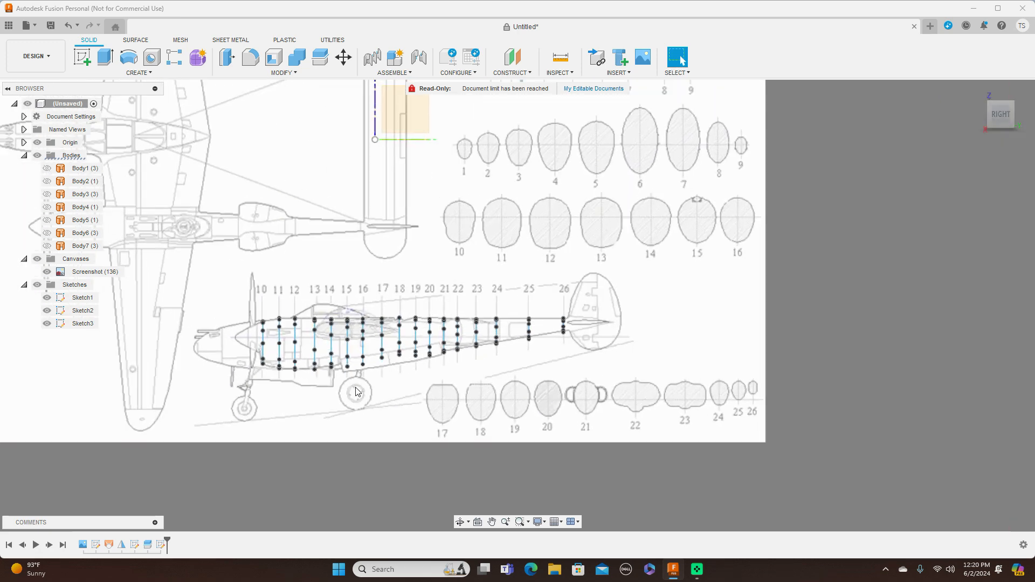
scroll(687, 353, up, 2)
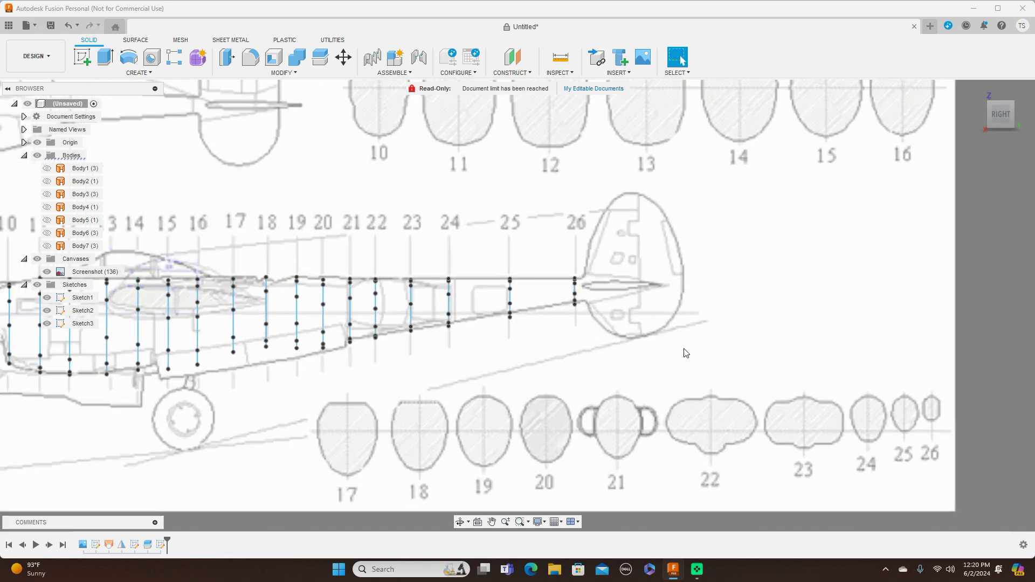
mouse_move(996, 117)
mouse_down()
mouse_move(1011, 117)
mouse_move(984, 127)
mouse_up()
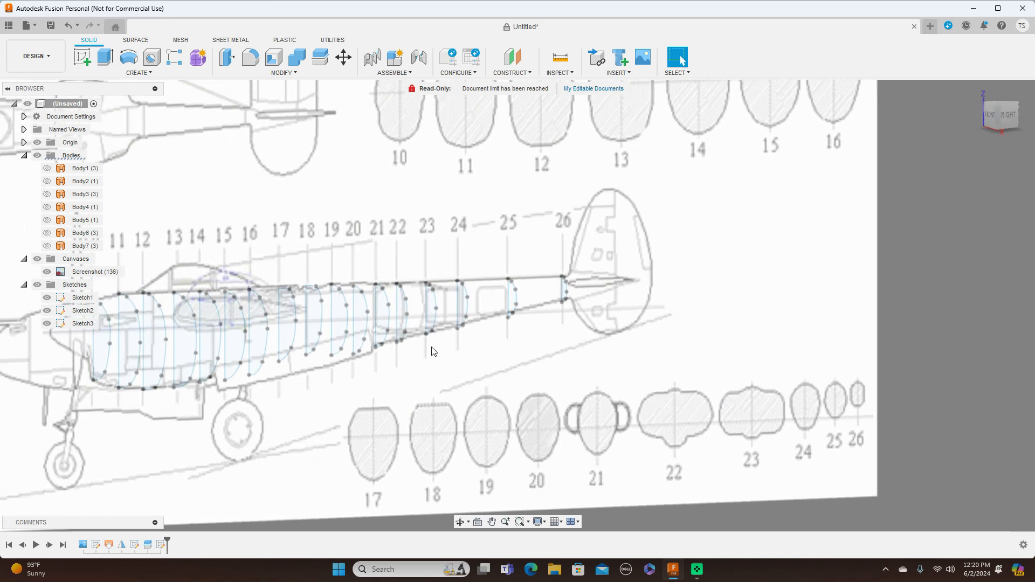
mouse_move(271, 272)
mouse_down()
mouse_move(283, 380)
mouse_move(302, 380)
mouse_up()
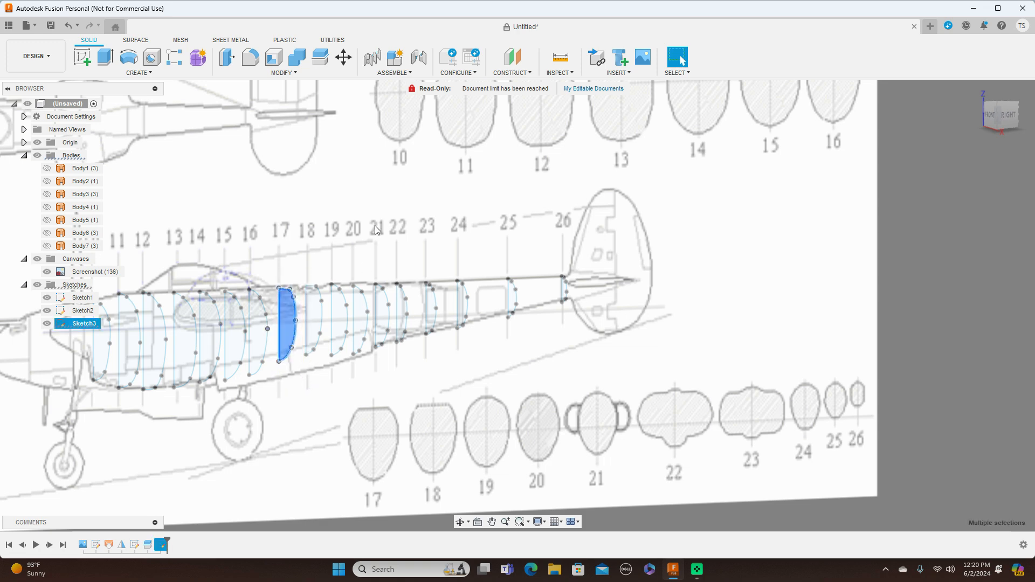
right_click(386, 197)
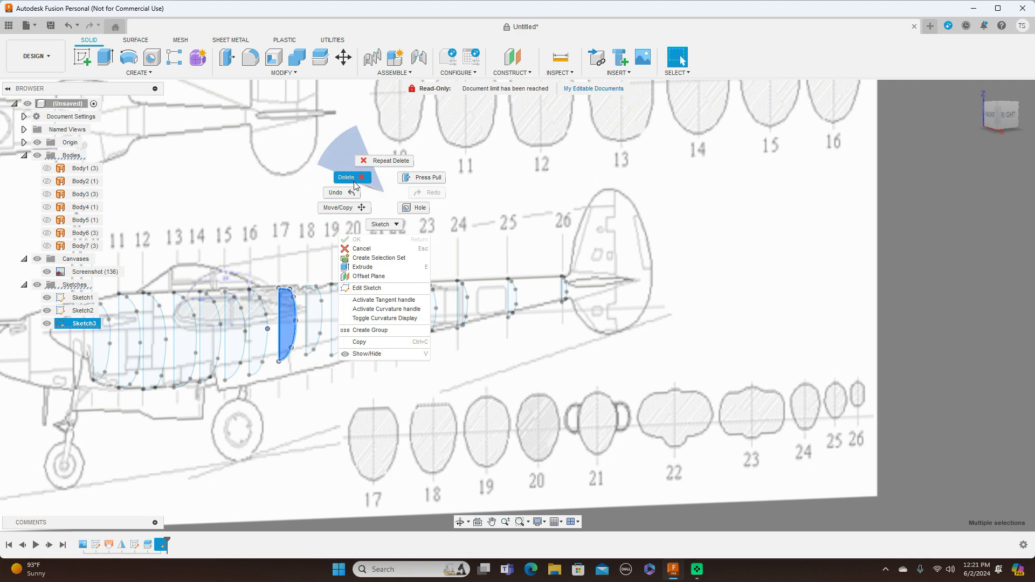
click(347, 178)
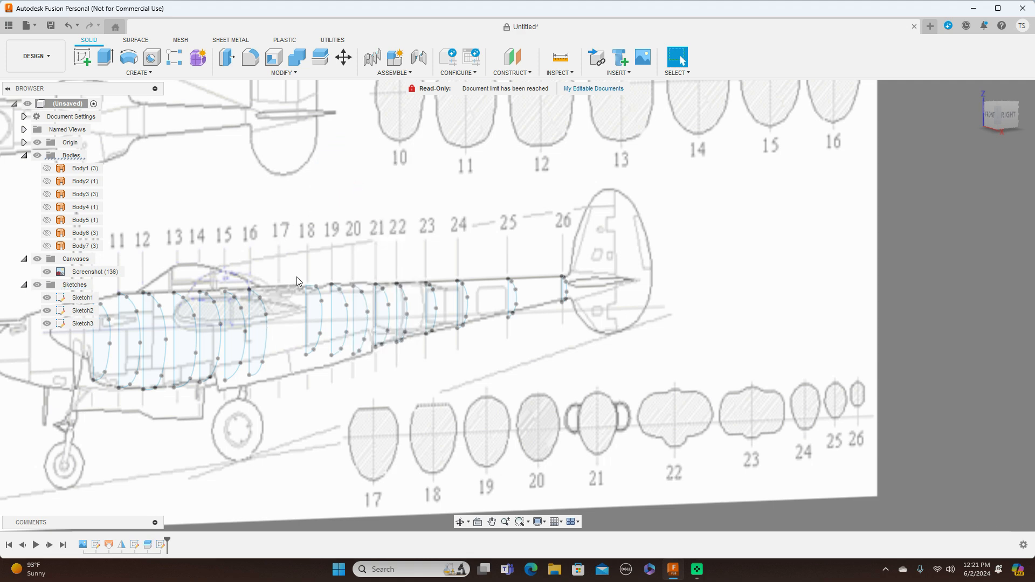
mouse_move(297, 272)
mouse_down()
mouse_move(301, 375)
mouse_move(329, 369)
mouse_up()
right_click(326, 232)
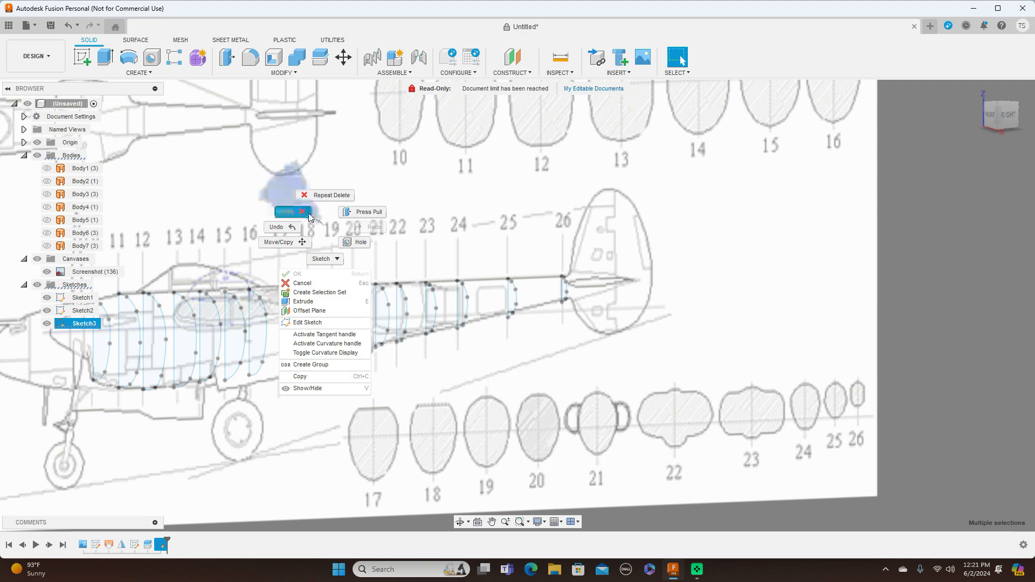
click(291, 208)
Hide Sketch1 and Sketch2, leaving the boom half-profiles in Sketch3 displayed over the side view.
click(1014, 119)
scroll(728, 230, down, 3)
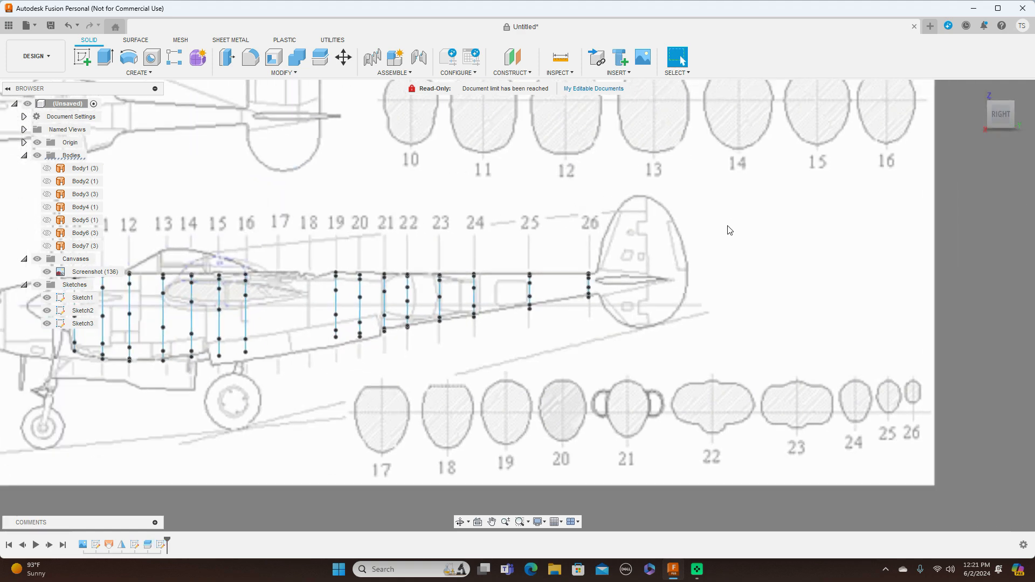
click(999, 95)
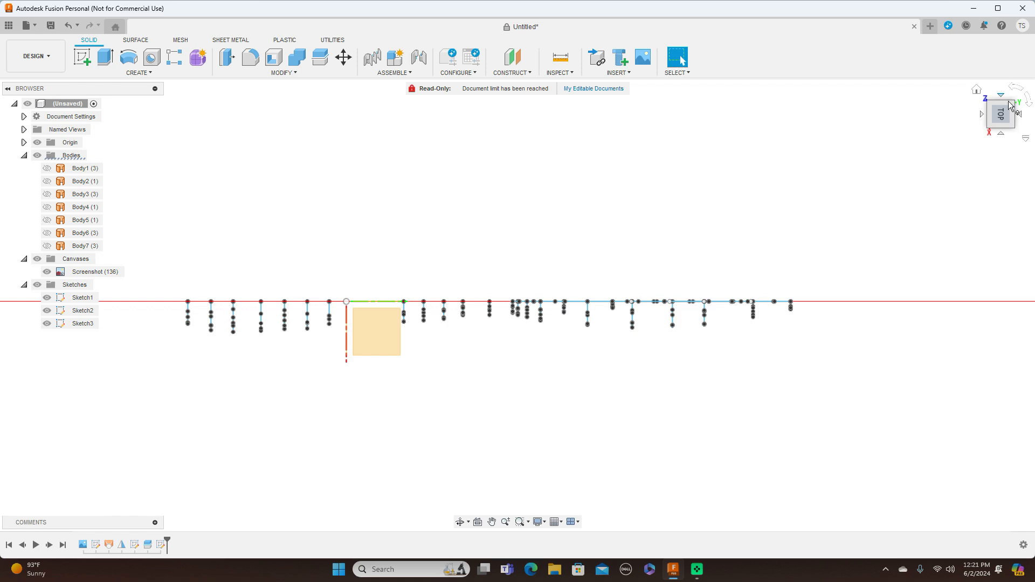
click(1001, 135)
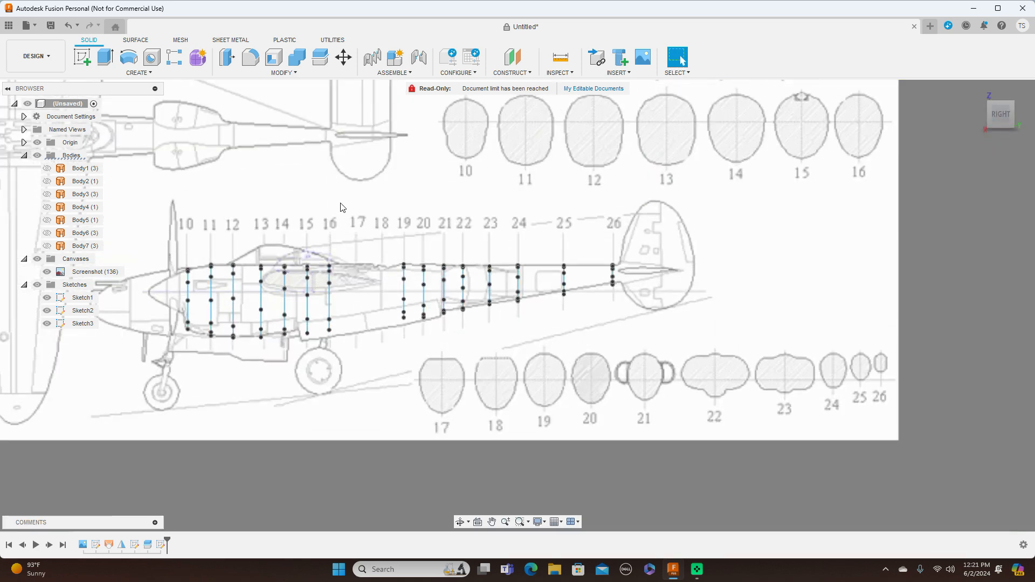
click(46, 311)
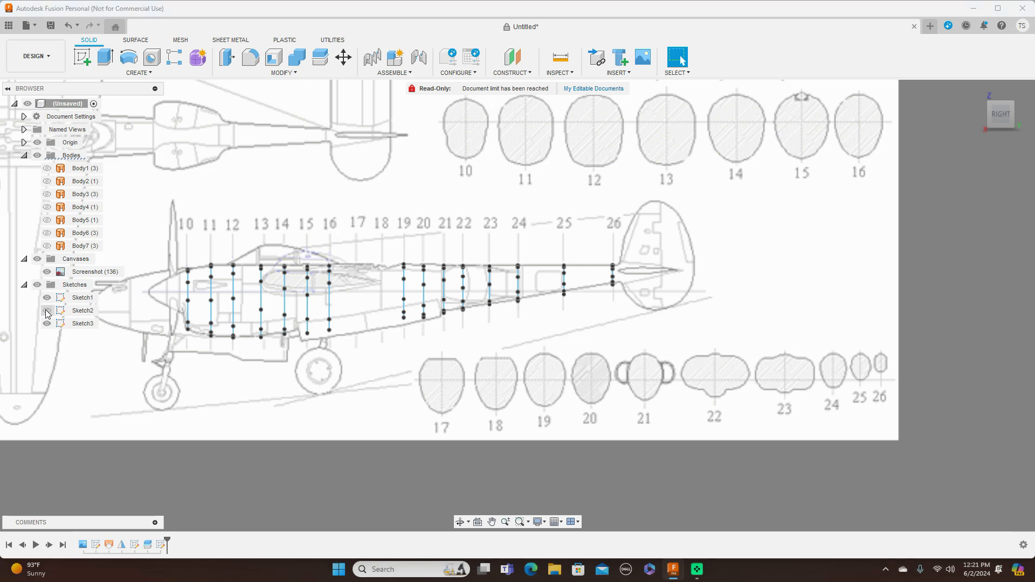
click(46, 302)
Start a new sketch on the blueprint's side-view plane.
scroll(707, 337, up, 1)
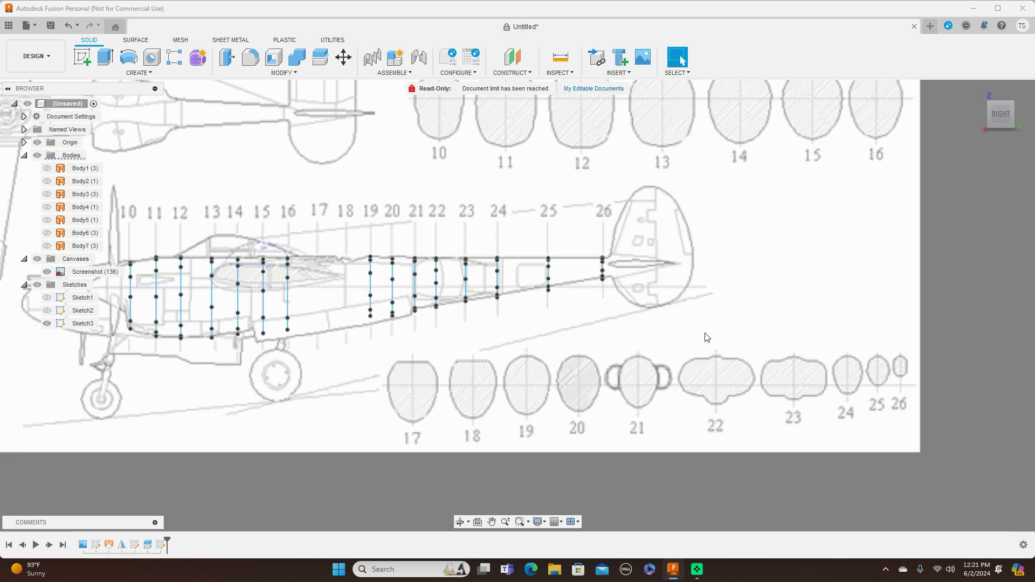
click(1000, 106)
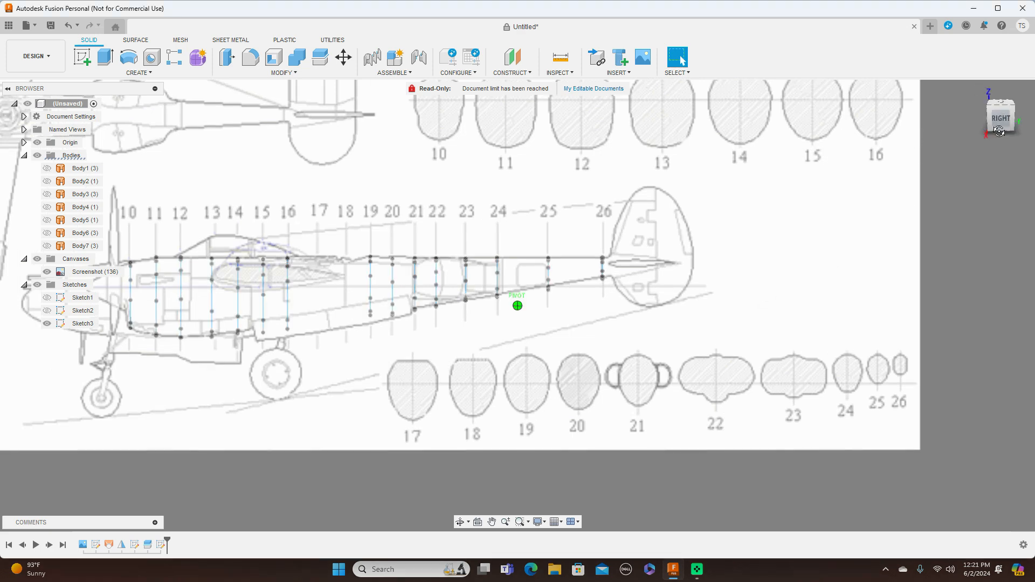
drag(1000, 122, 1000, 131)
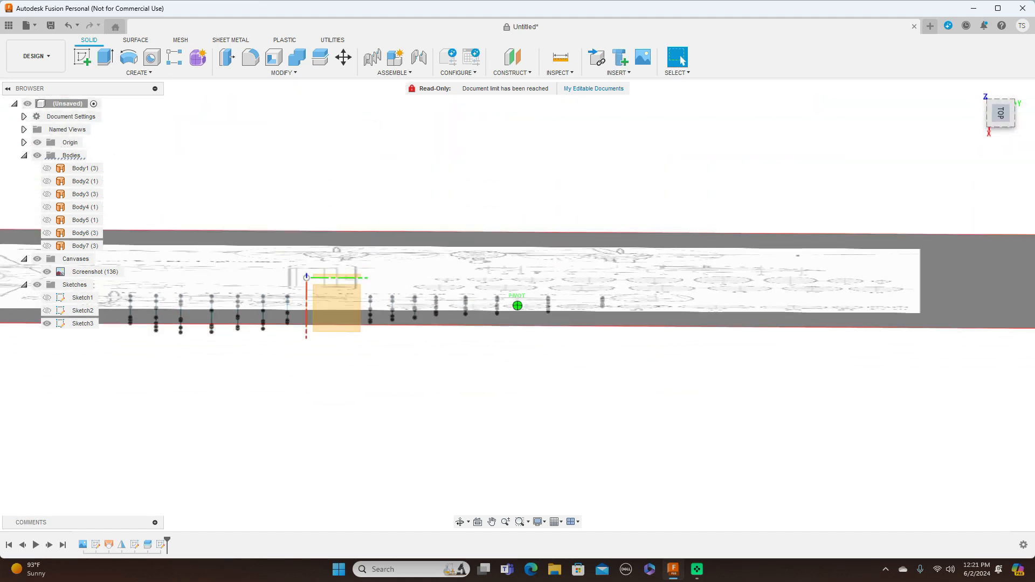
drag(1000, 130, 1001, 102)
scroll(589, 285, down, 1)
scroll(590, 289, down, 1)
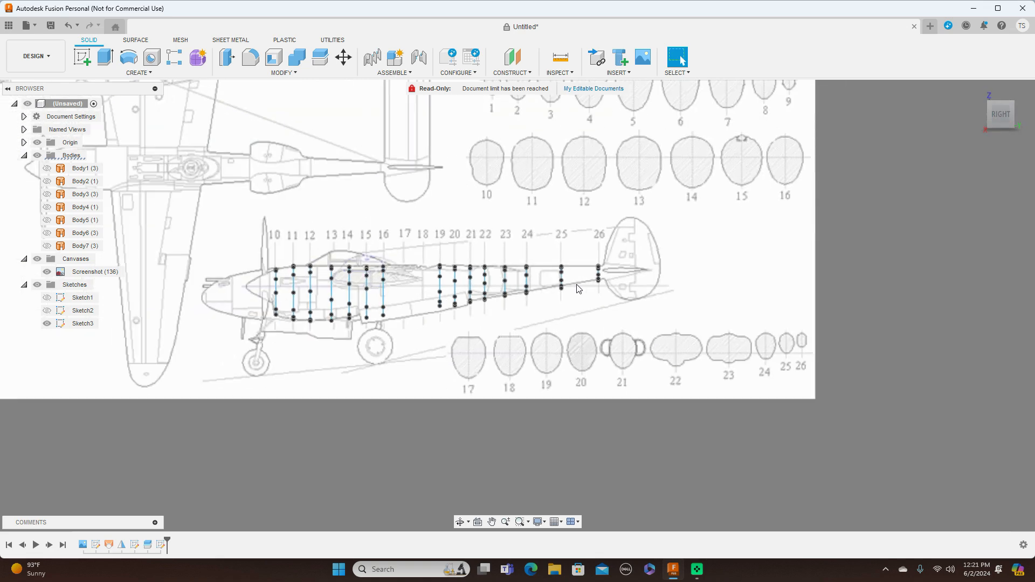
click(86, 56)
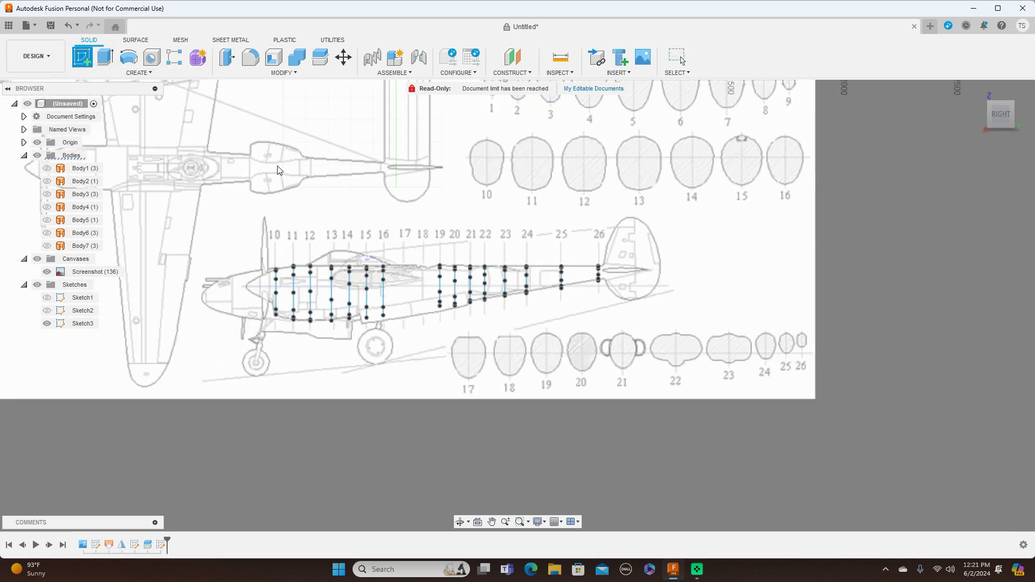
click(283, 167)
Draw a vertical centre line about 201 mm long through cross-section 17, starting above its flat top and ending at its lowest point.
middle_drag(586, 352, 542, 163)
scroll(709, 343, up, 2)
middle_drag(700, 375, 728, 252)
scroll(727, 277, up, 3)
key(l)
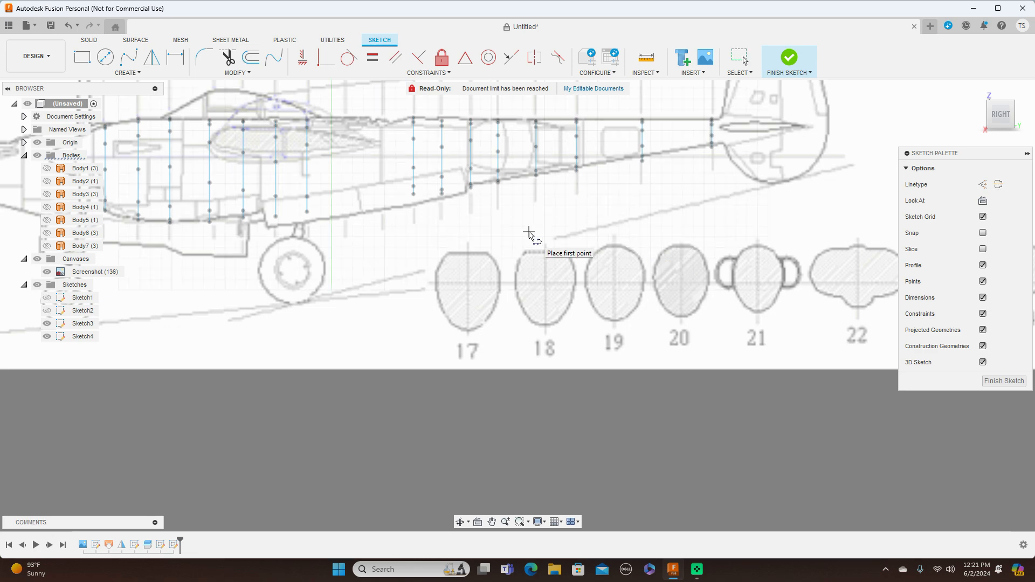
scroll(467, 255, up, 2)
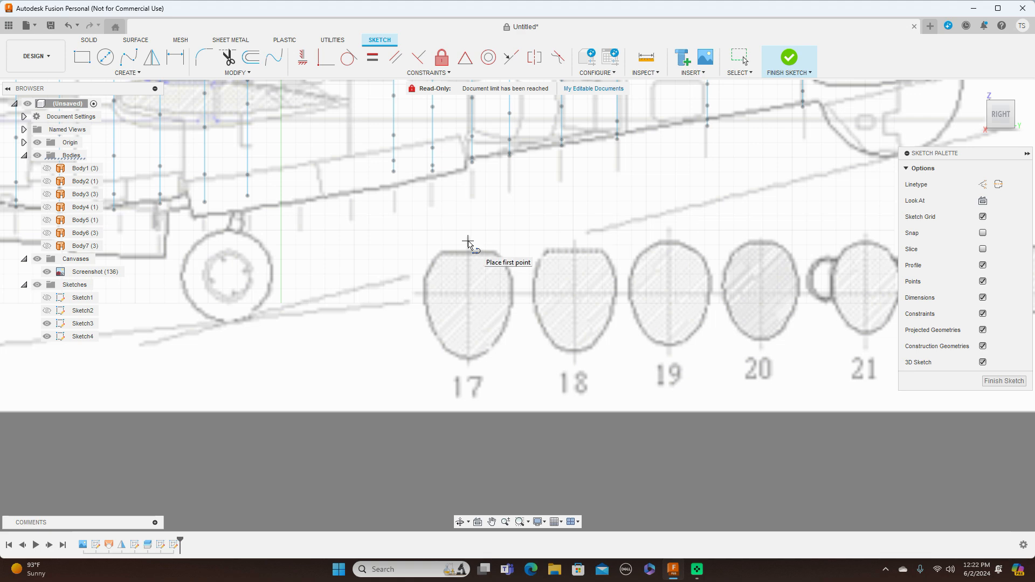
click(468, 241)
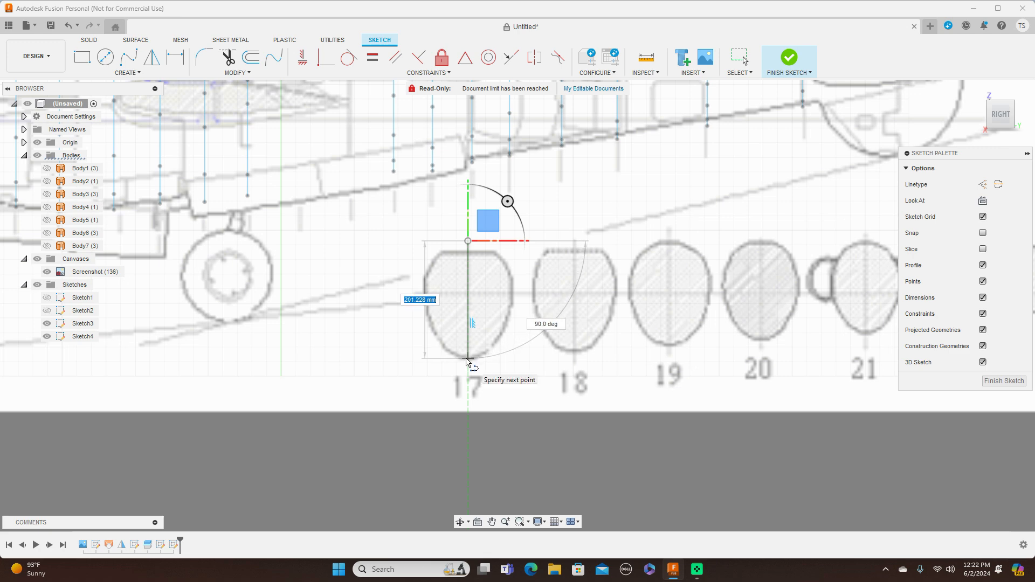
click(467, 360)
right_click(467, 362)
click(510, 359)
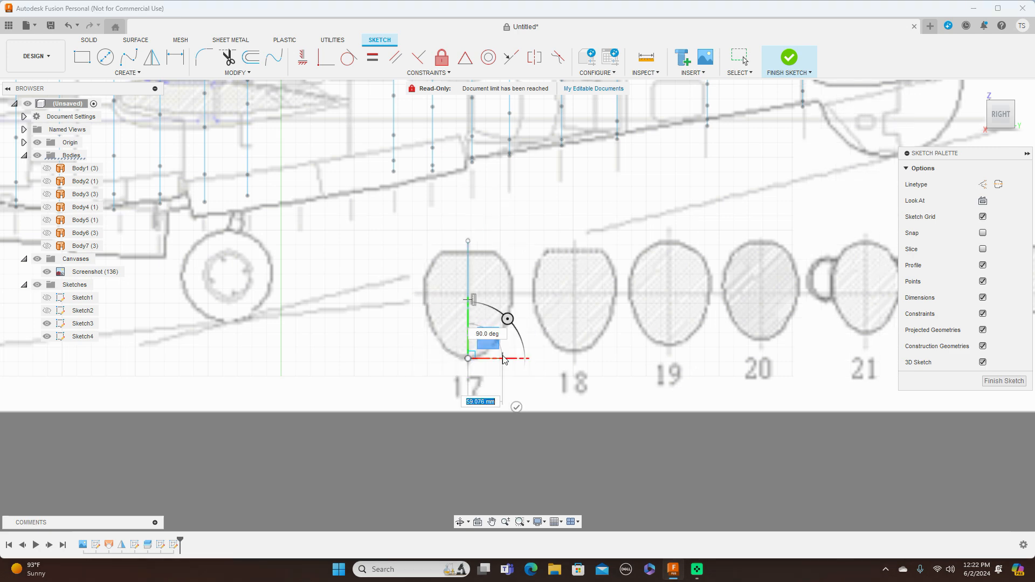
Trace the right half of cross-section 17 with a fit-point spline between the centre line's ends, rounding over the flat top.
click(130, 57)
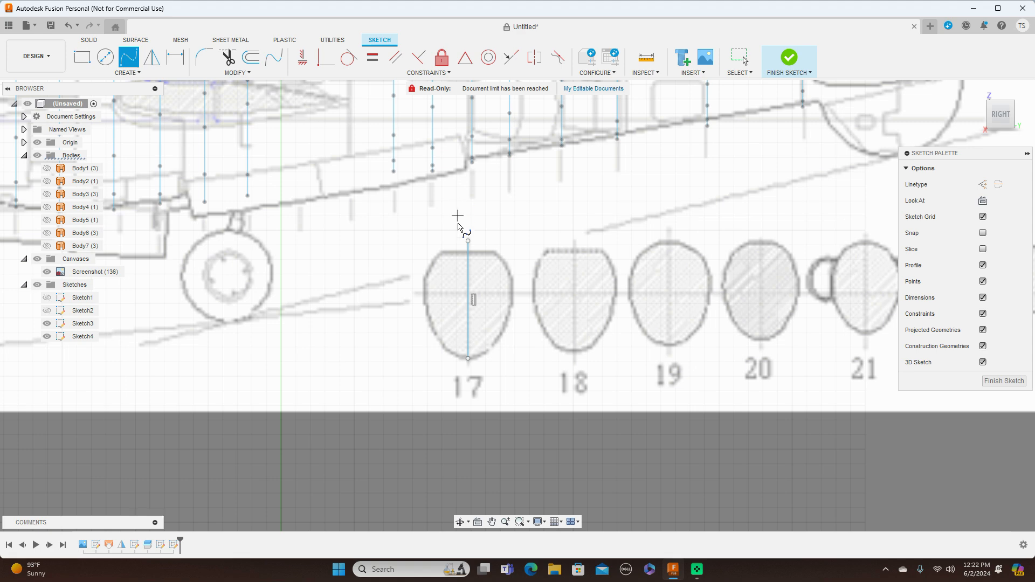
drag(468, 240, 498, 253)
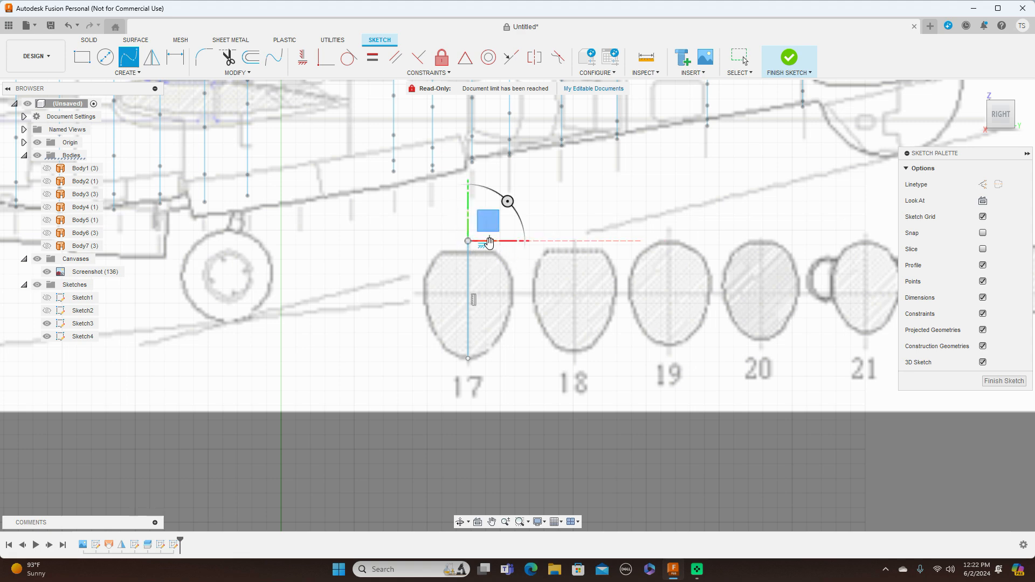
scroll(490, 244, up, 2)
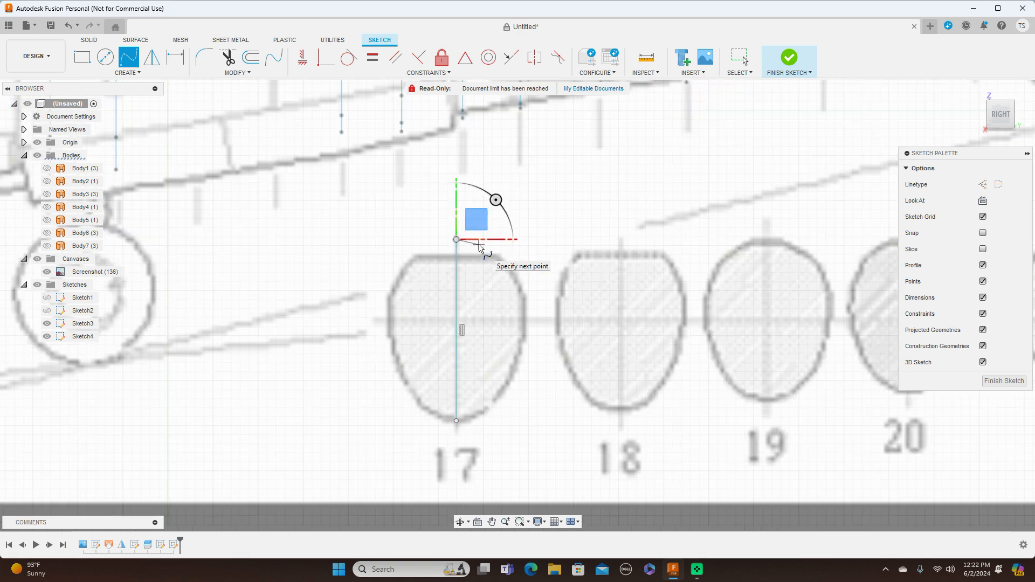
click(478, 246)
drag(496, 253, 528, 304)
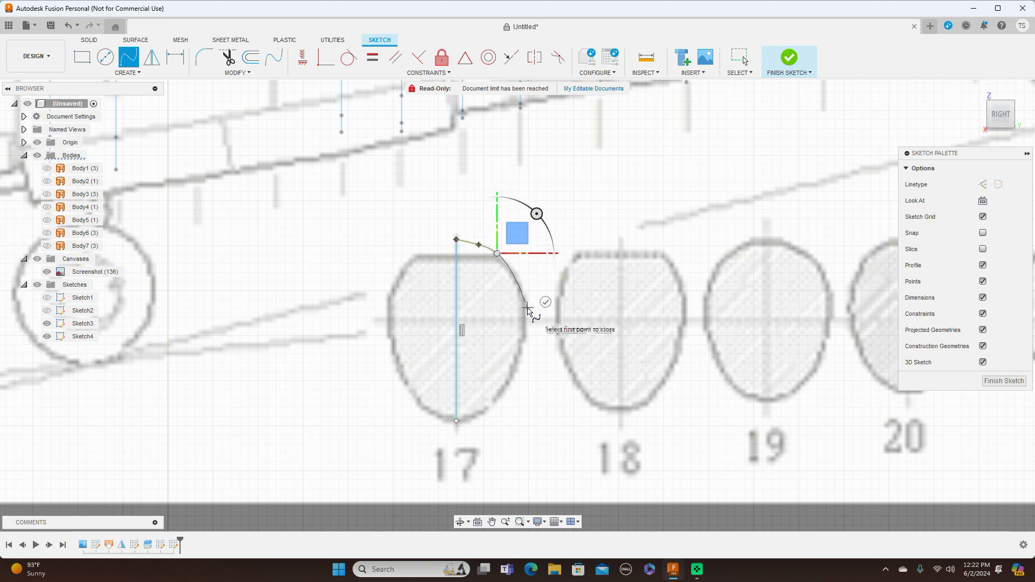
click(527, 307)
click(515, 379)
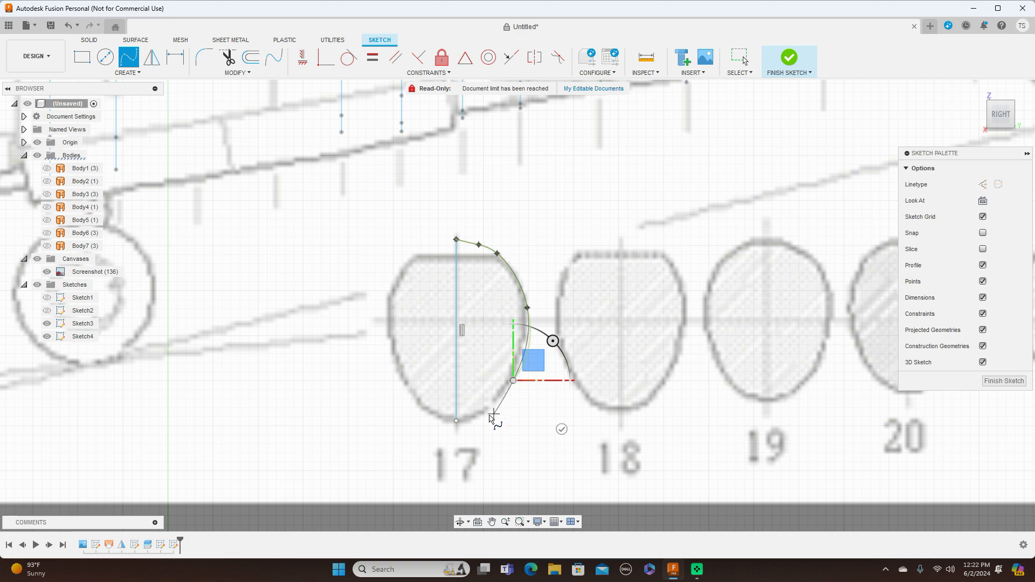
click(456, 420)
right_click(457, 422)
click(491, 423)
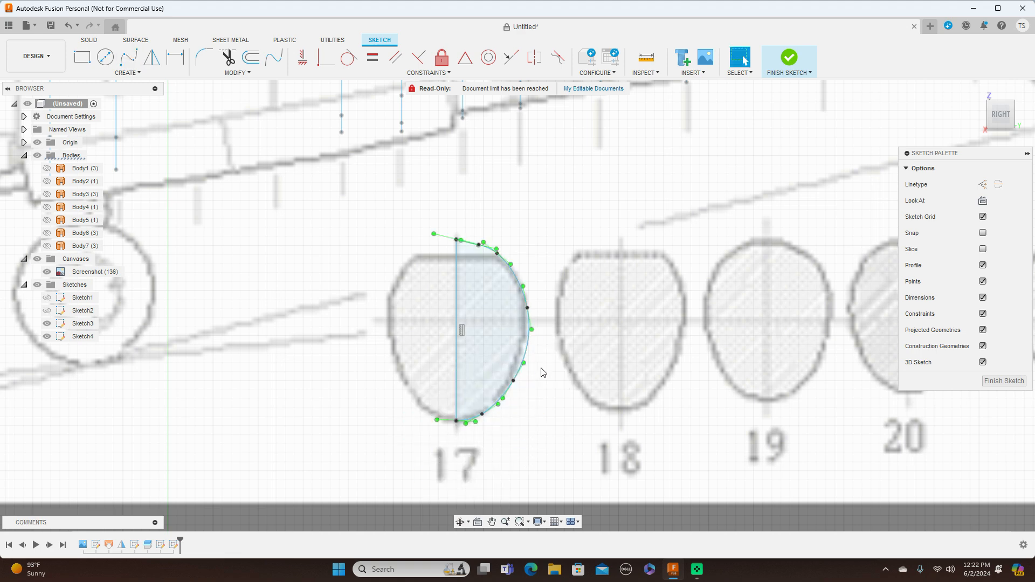
Adjust the section 17 spline's fit points near the crown and lower right to round the top and follow the outline.
click(481, 244)
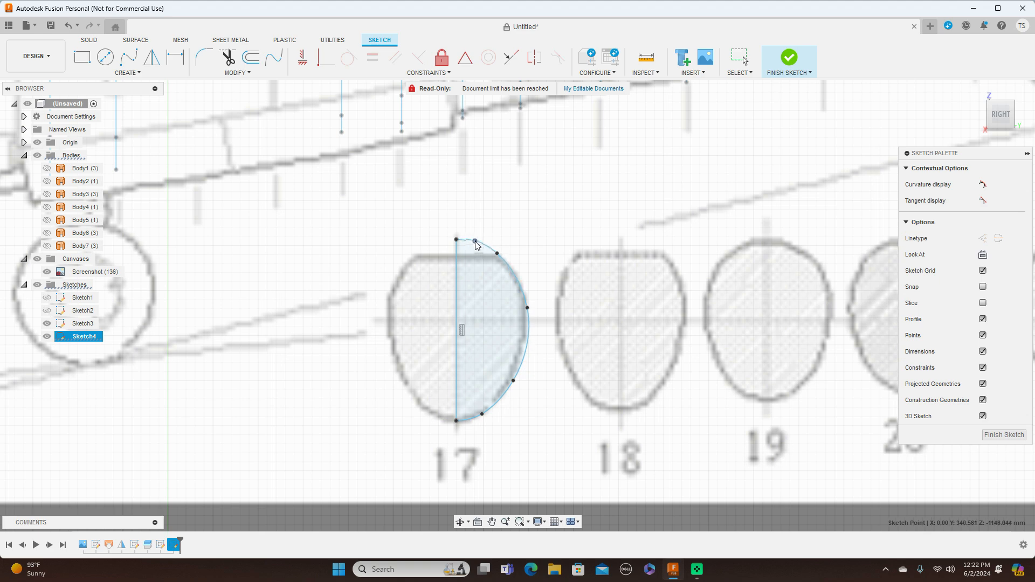
click(511, 272)
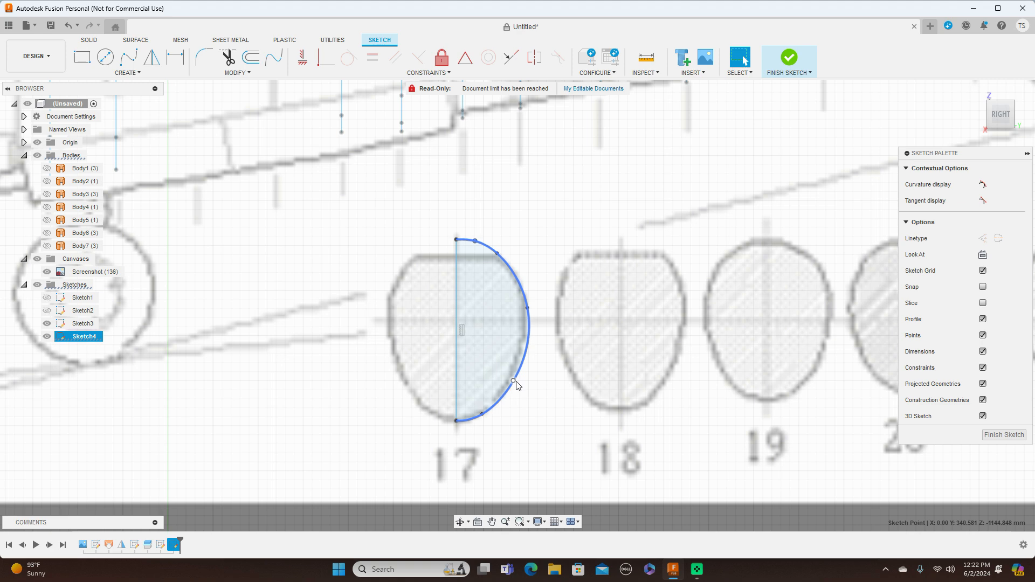
click(511, 383)
drag(511, 387, 508, 390)
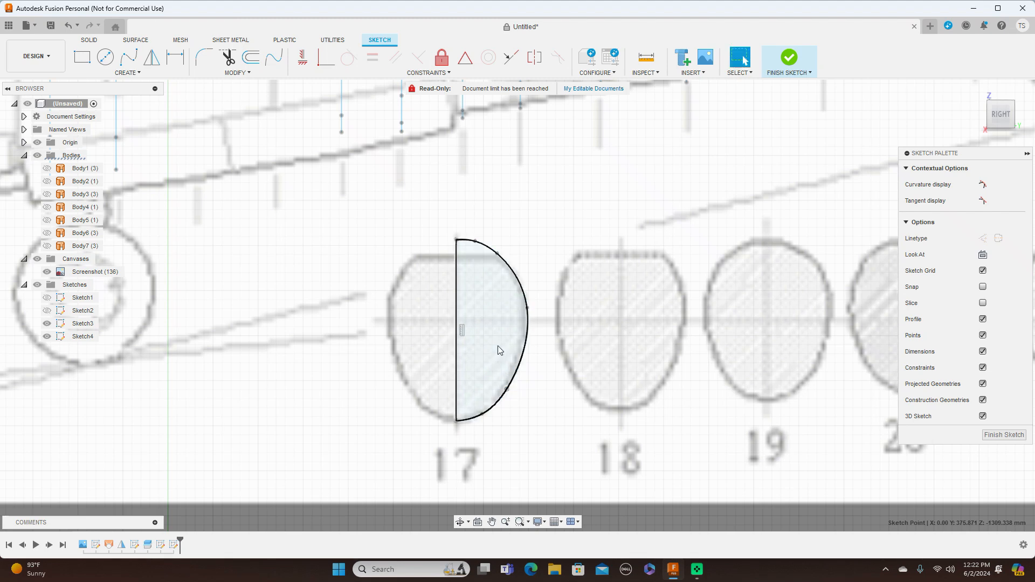
Draw a vertical centre line about 195 mm long through cross-section 18, from above its flat top to its lowest point.
scroll(498, 350, down, 2)
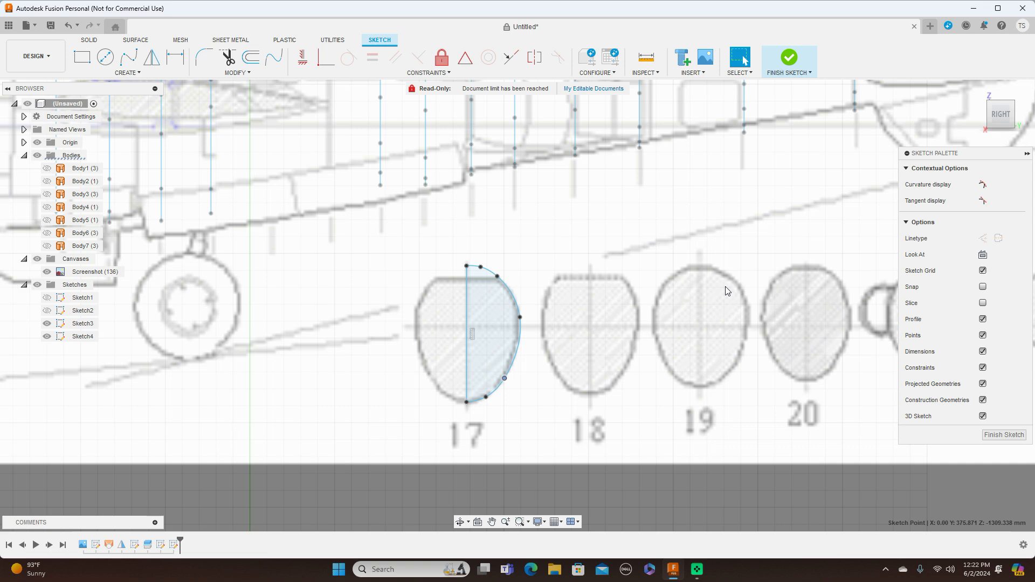
scroll(726, 291, down, 1)
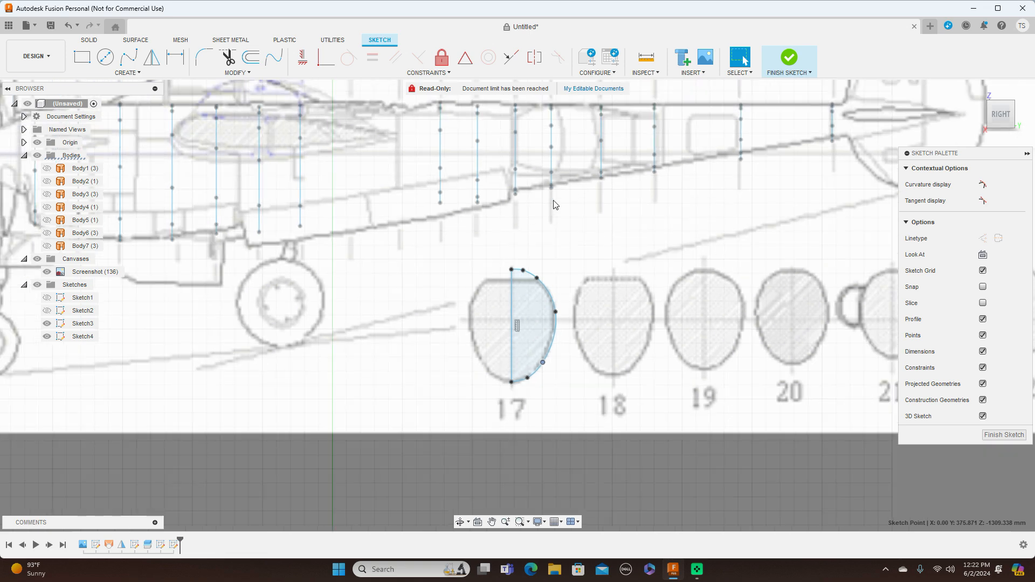
key(l)
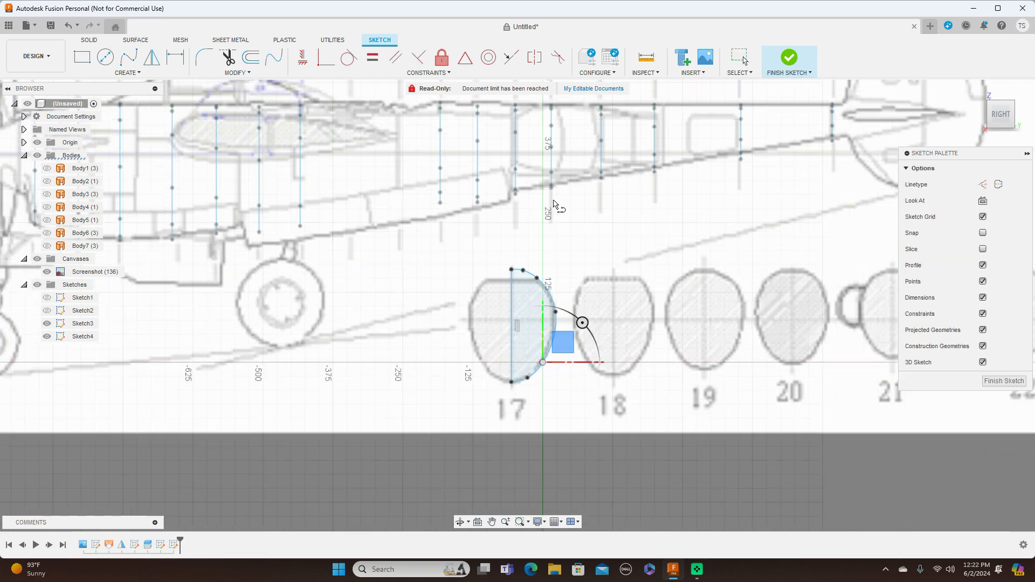
click(613, 268)
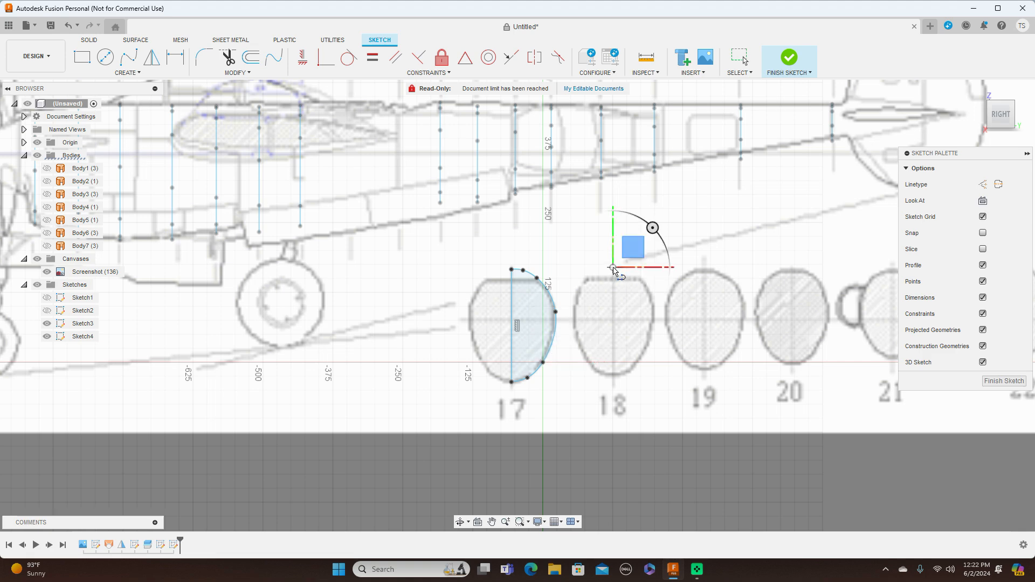
click(613, 377)
right_click(613, 380)
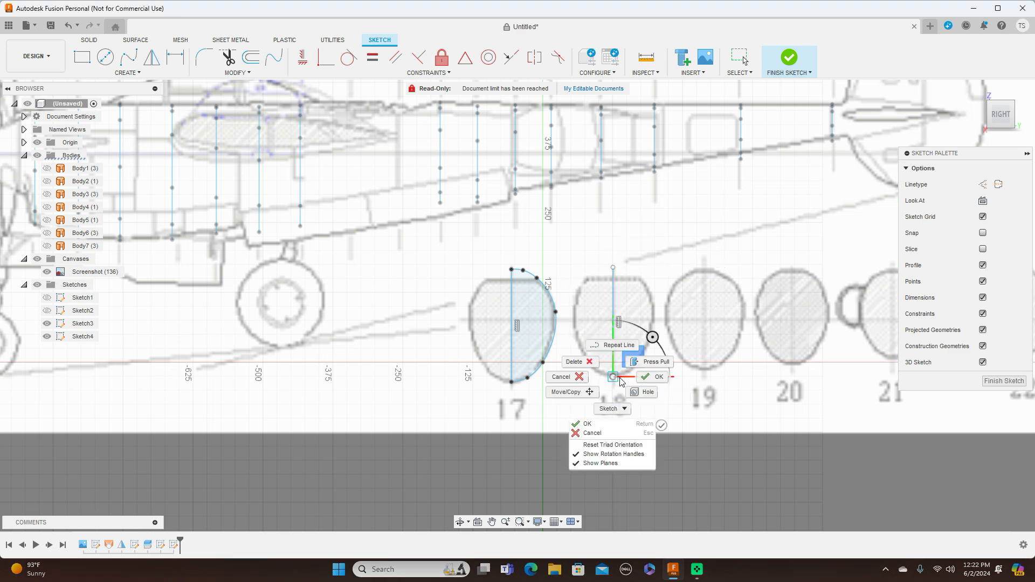
click(652, 375)
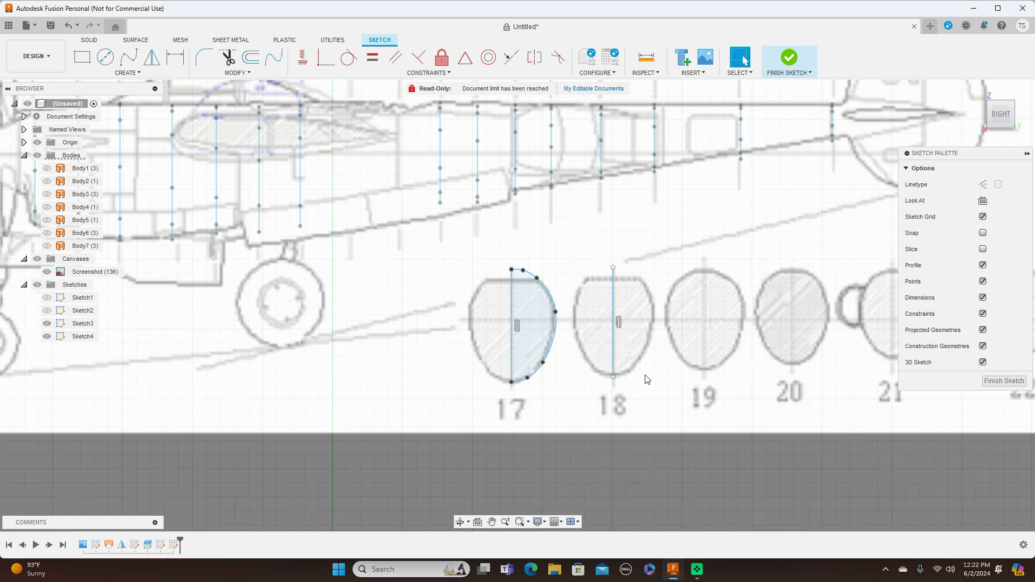
Trace the right half of cross-section 18 with a fit-point spline between the centre line's ends, rounding over the flat top.
click(129, 58)
middle_drag(640, 160, 509, 125)
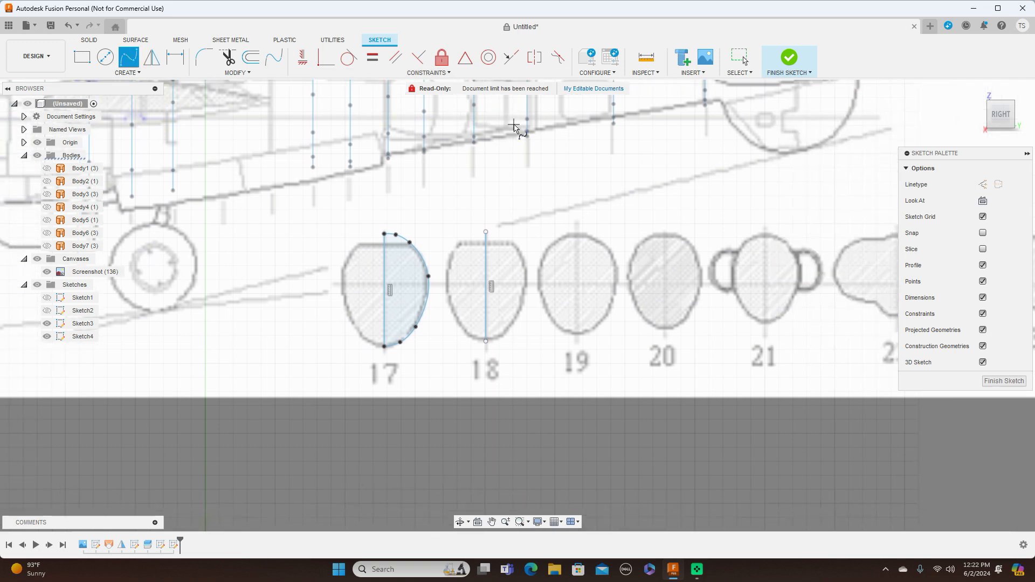
click(486, 232)
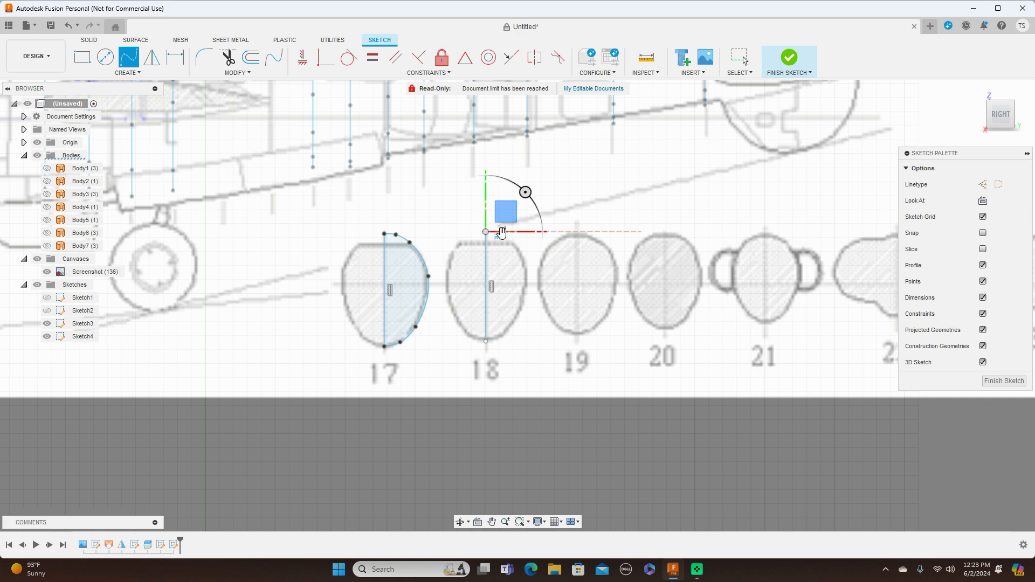
scroll(504, 238, up, 3)
scroll(504, 235, up, 2)
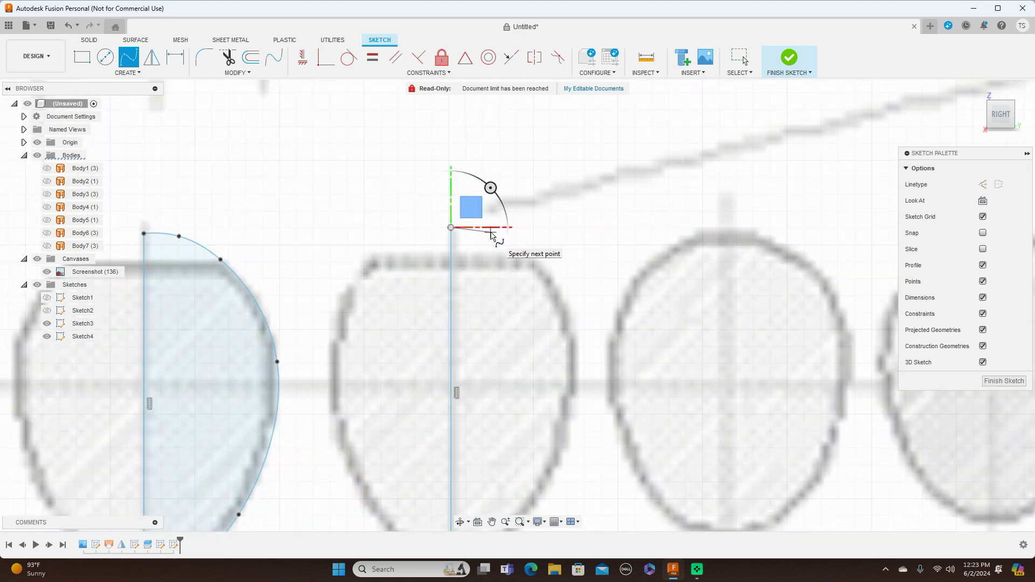
click(490, 232)
click(533, 257)
scroll(538, 261, down, 3)
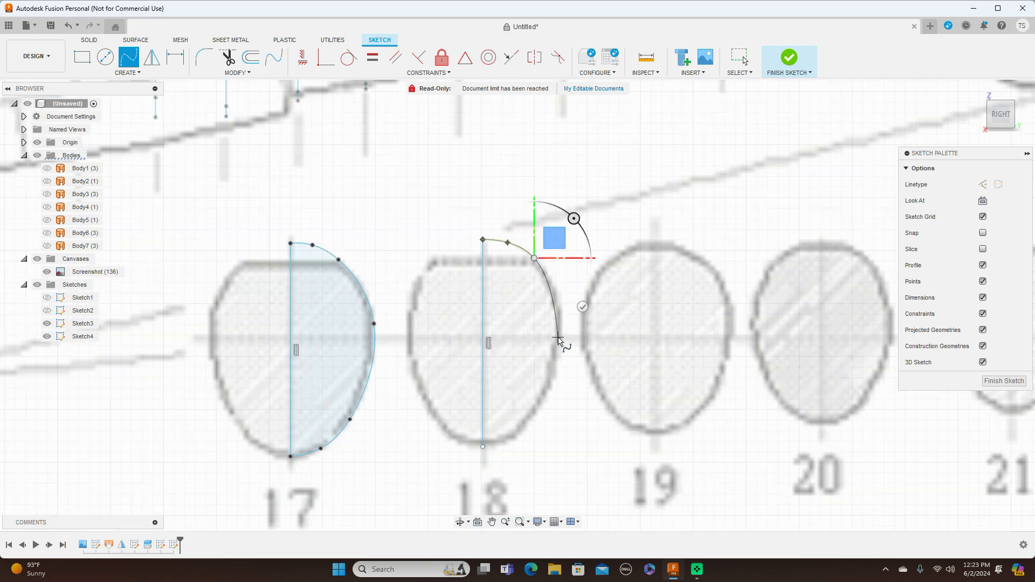
click(561, 333)
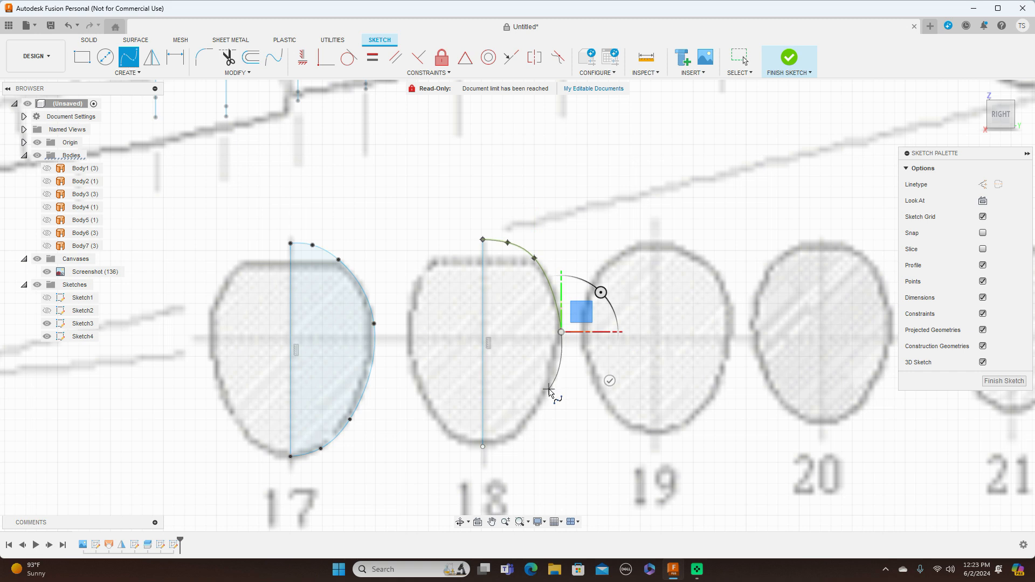
click(549, 391)
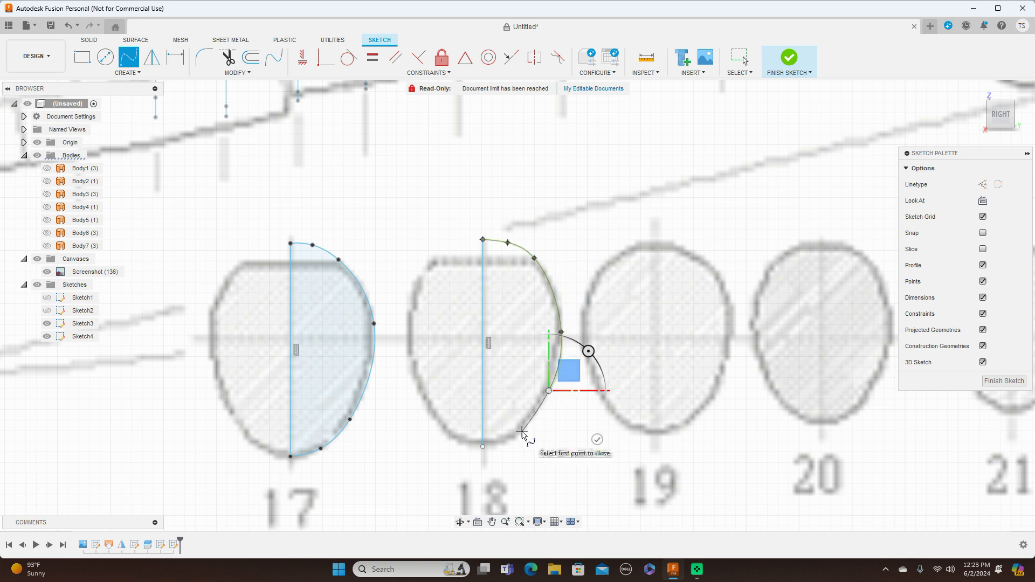
click(521, 432)
click(483, 447)
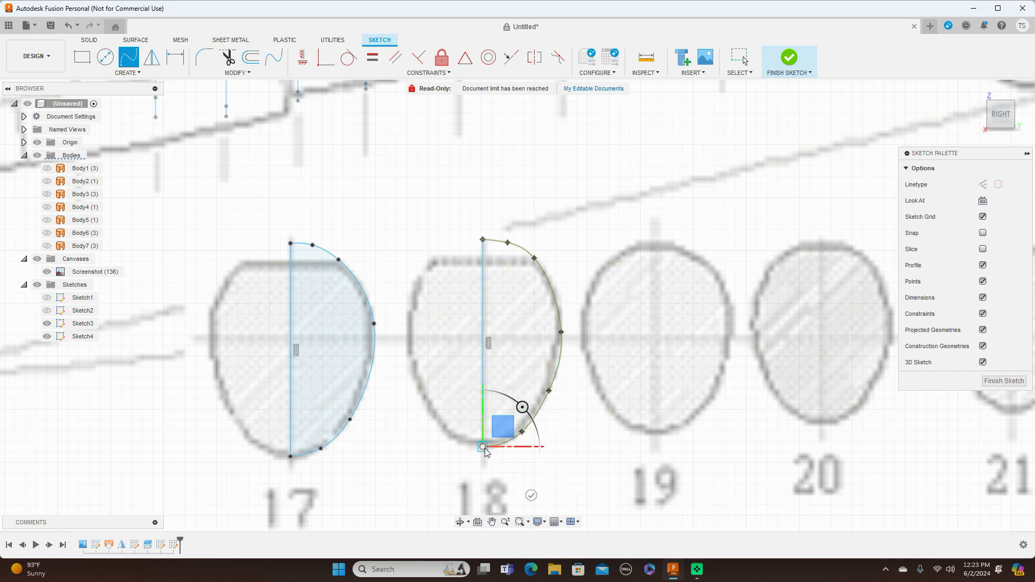
right_click(485, 451)
click(527, 452)
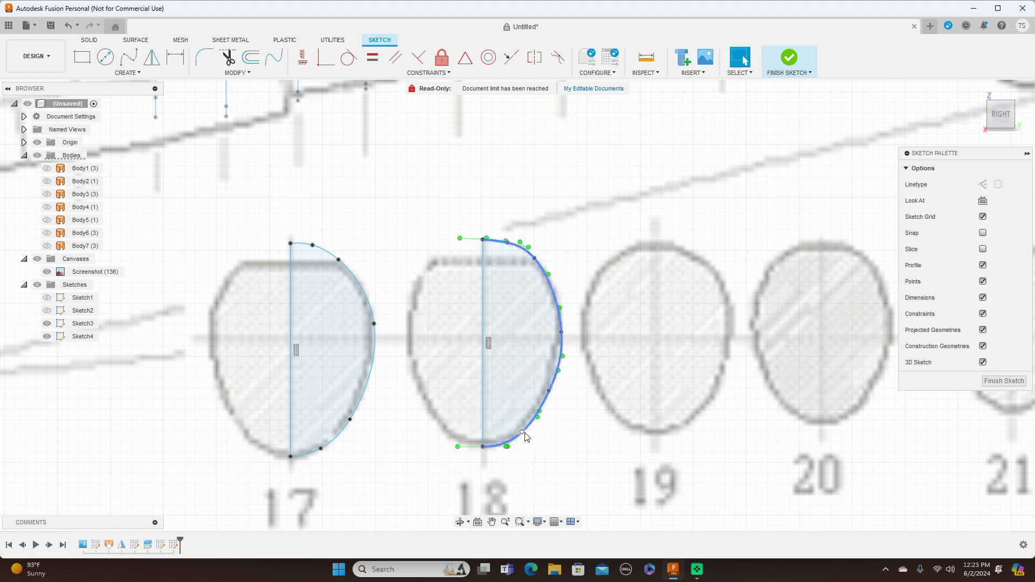
Adjust the section 18 spline's fit points at the widest side and upper right to follow the outline, and finish the sketch.
click(560, 335)
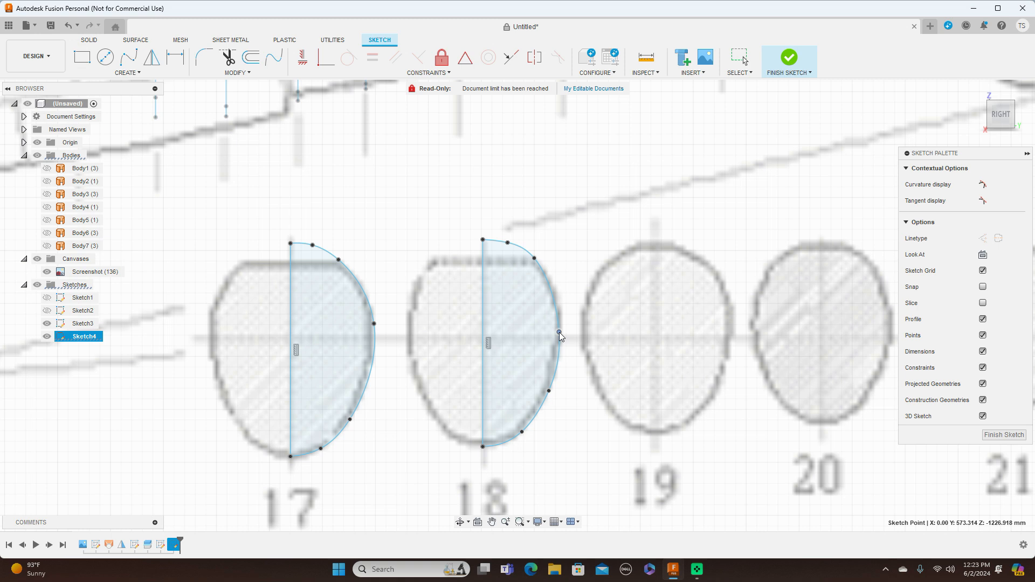
click(534, 262)
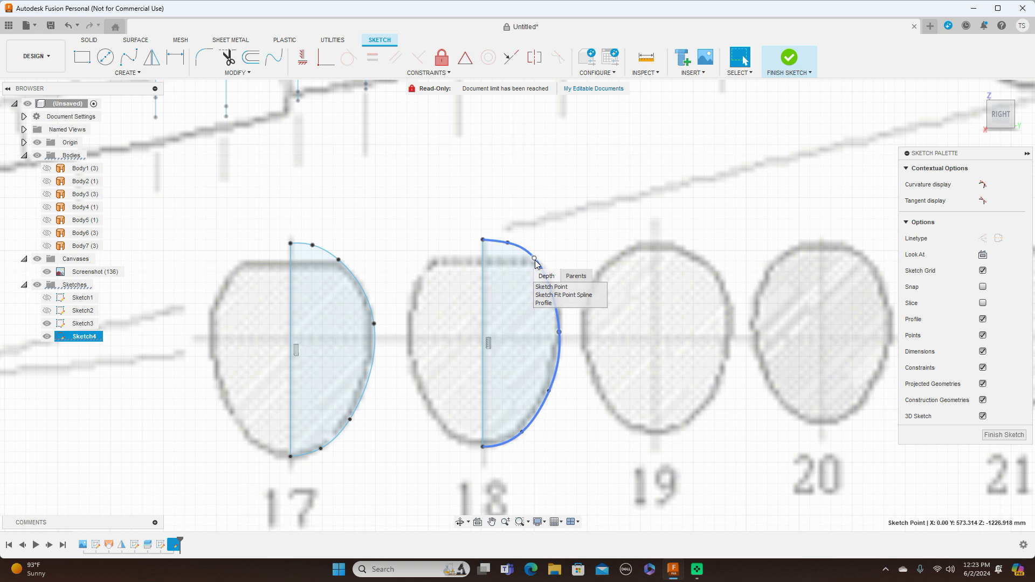
drag(533, 258, 539, 268)
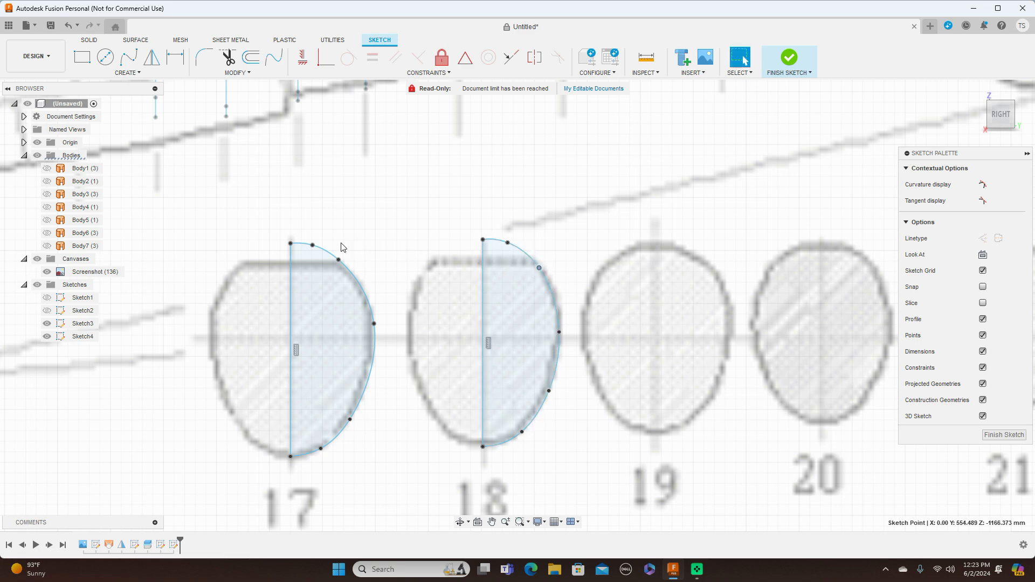
scroll(570, 362, down, 3)
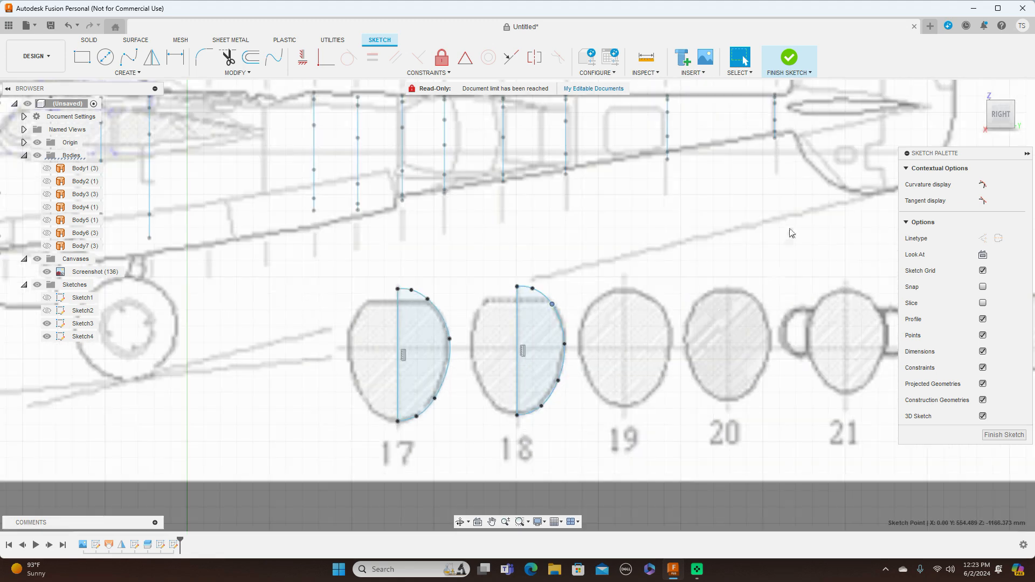
click(1004, 435)
Move the section 17 half-profile onto station 17 of the side view, about -284.5 mm in X and 294.7 mm in Y.
scroll(872, 397, down, 4)
scroll(872, 398, down, 2)
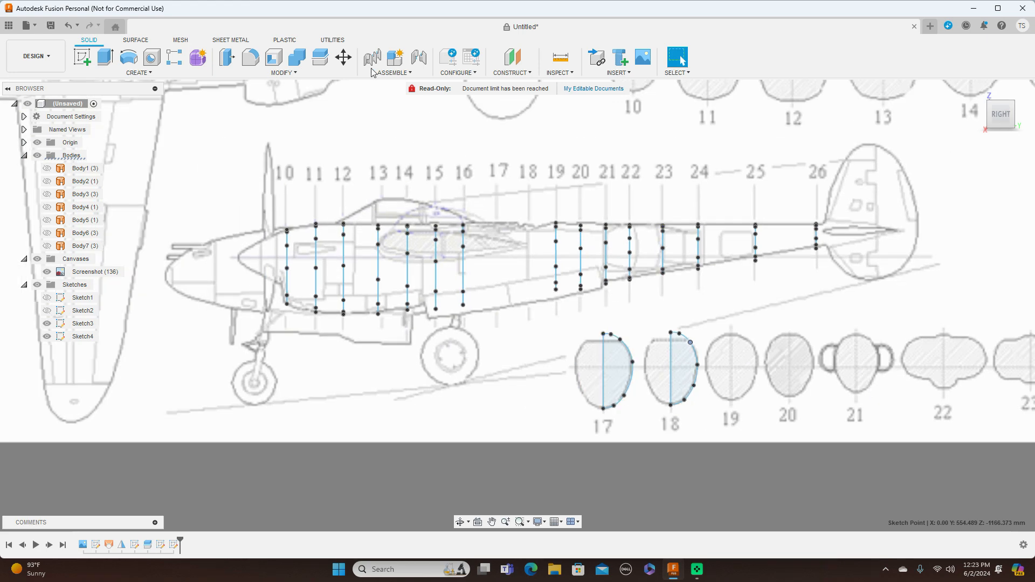
click(343, 58)
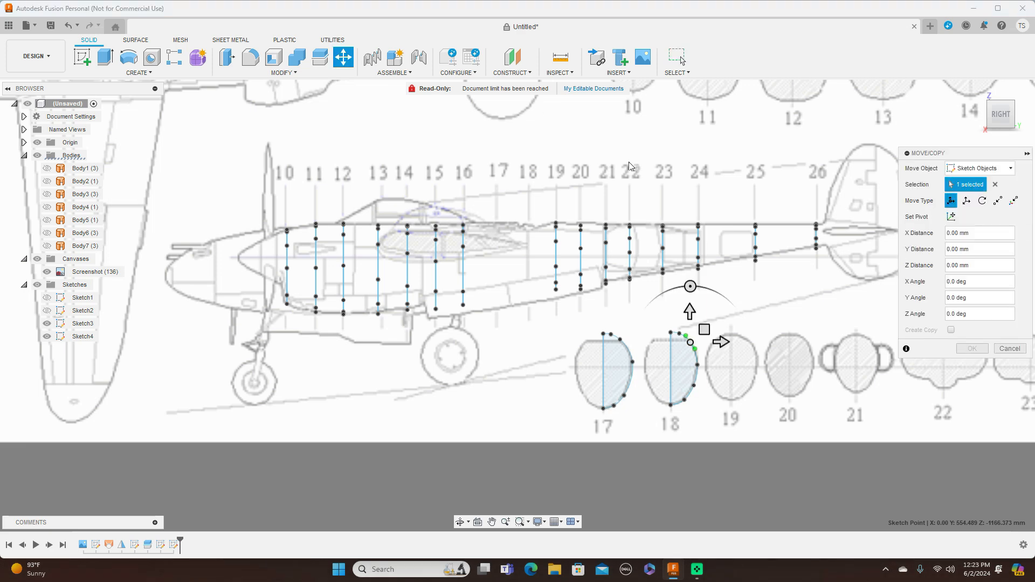
click(995, 184)
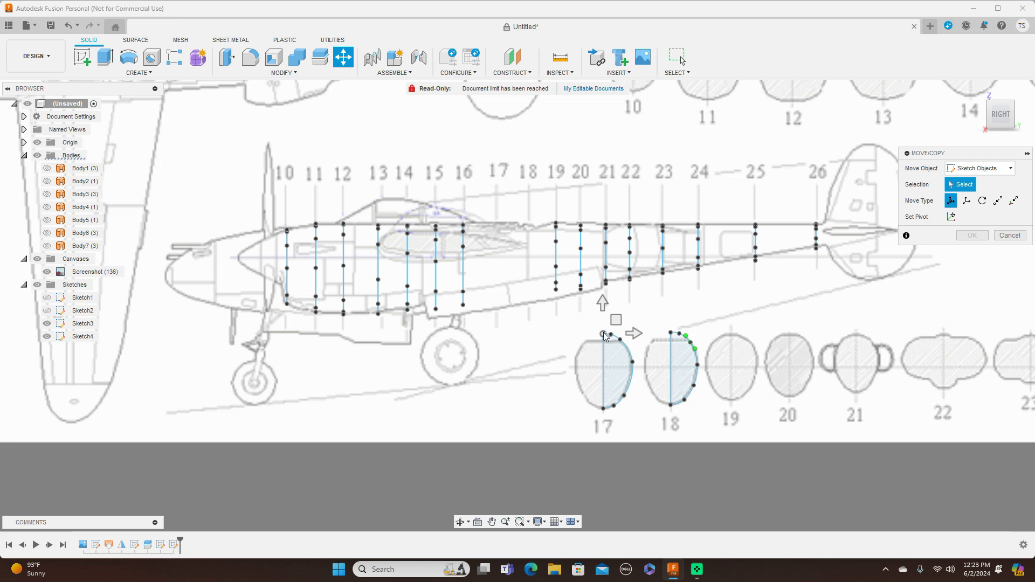
click(627, 348)
click(603, 359)
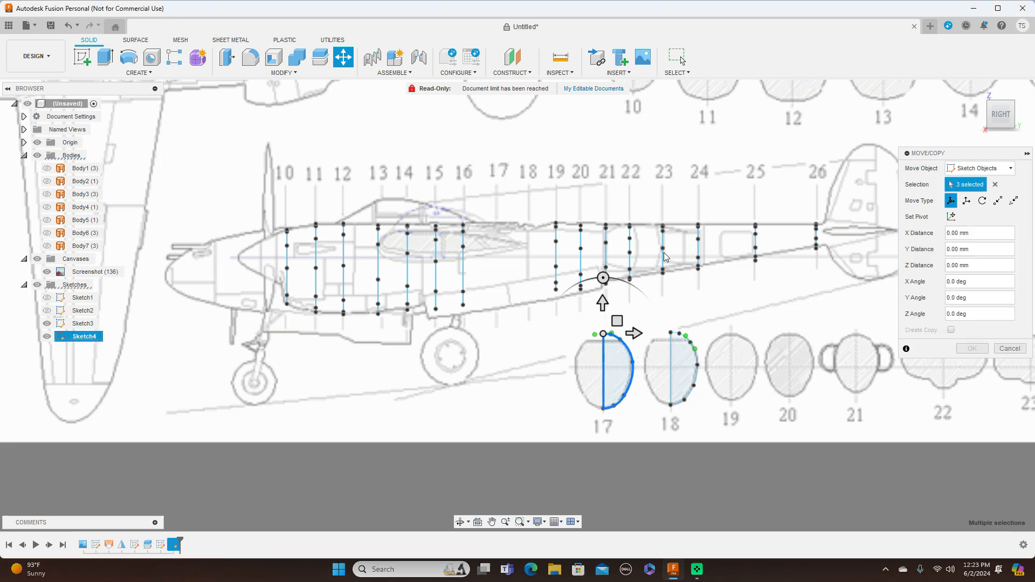
click(617, 321)
mouse_move(617, 321)
mouse_down()
mouse_move(556, 245)
mouse_move(511, 211)
mouse_up()
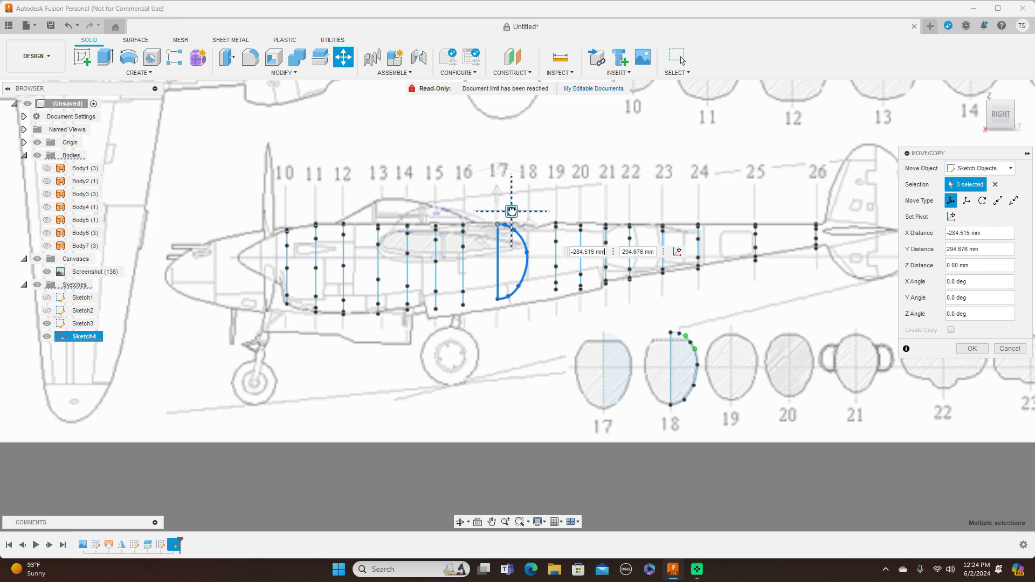
drag(512, 211, 512, 211)
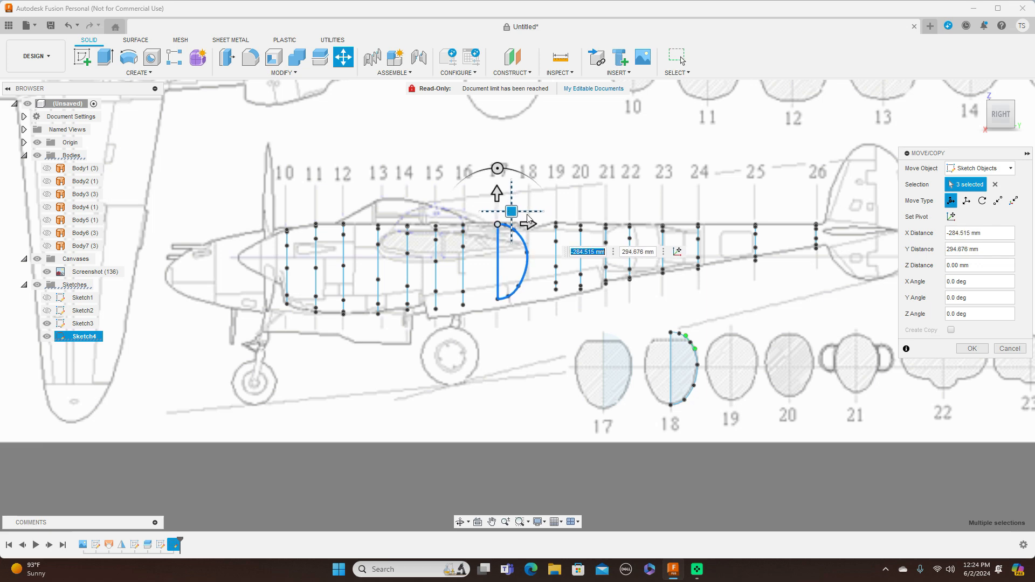
Rotate the section 17 half-profile by -90 degrees about Y so it stands perpendicular to the side view.
click(1002, 96)
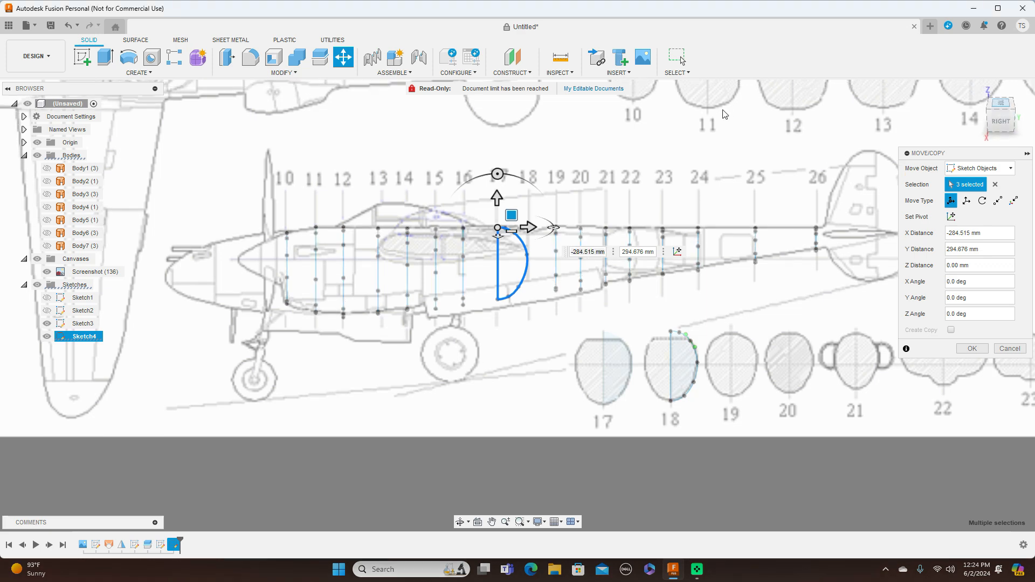
mouse_move(554, 306)
mouse_down()
mouse_move(551, 287)
mouse_move(535, 339)
mouse_move(495, 362)
mouse_up()
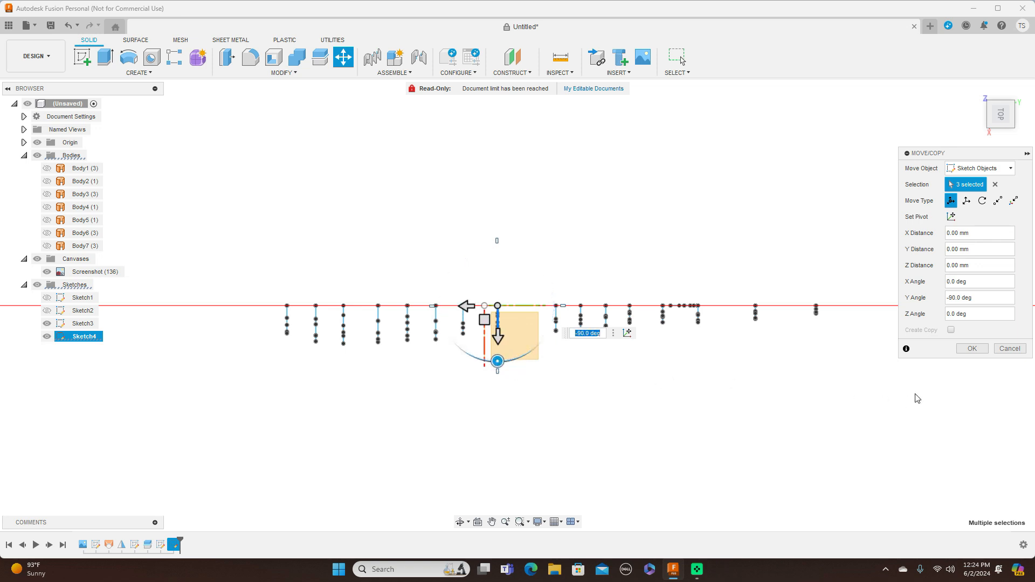
click(972, 348)
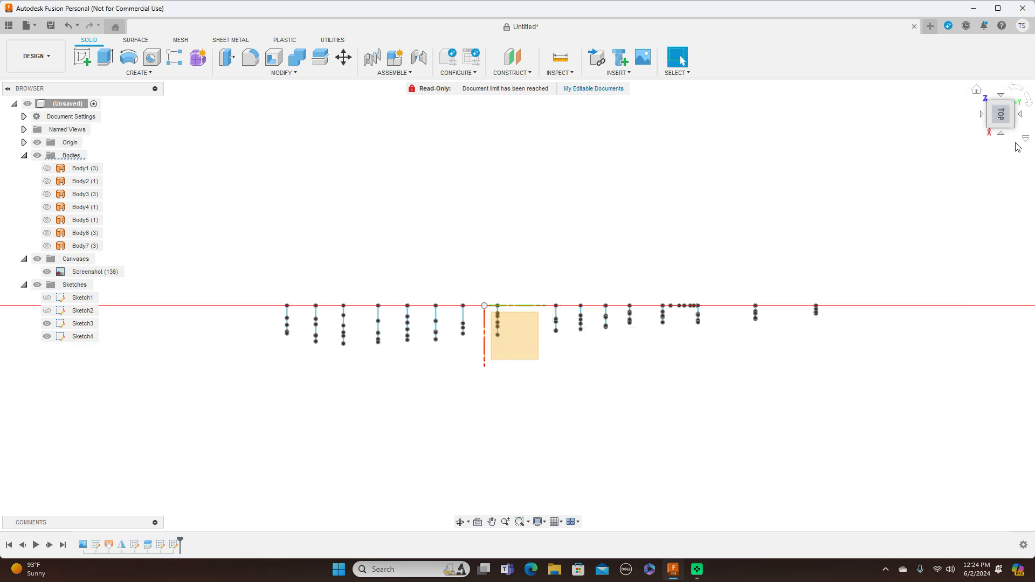
Move the section 18 half-profile onto station 18 of the side view, about -383.7 mm in X and 294.4 mm in Y.
click(1004, 122)
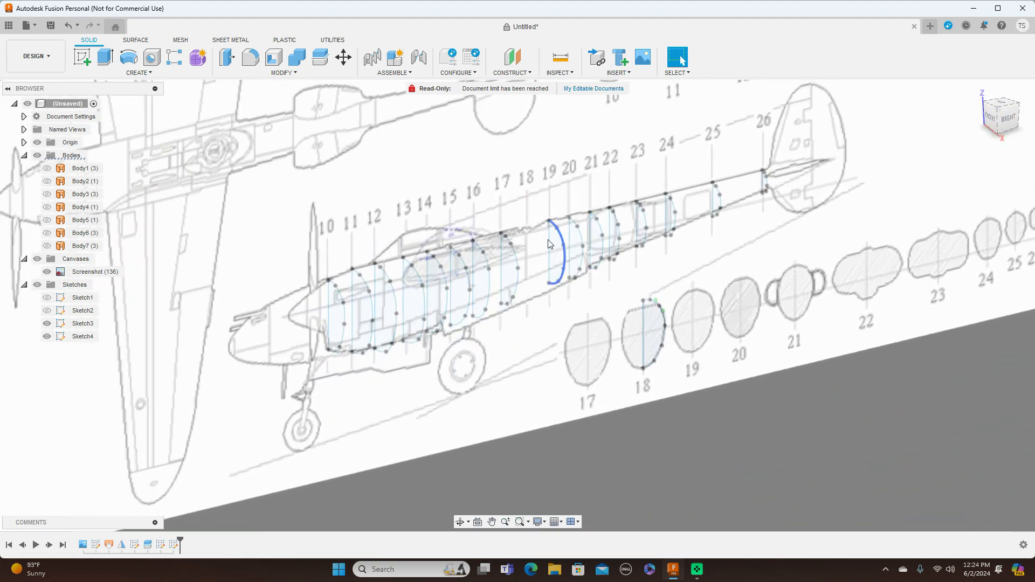
click(1007, 119)
scroll(791, 296, down, 1)
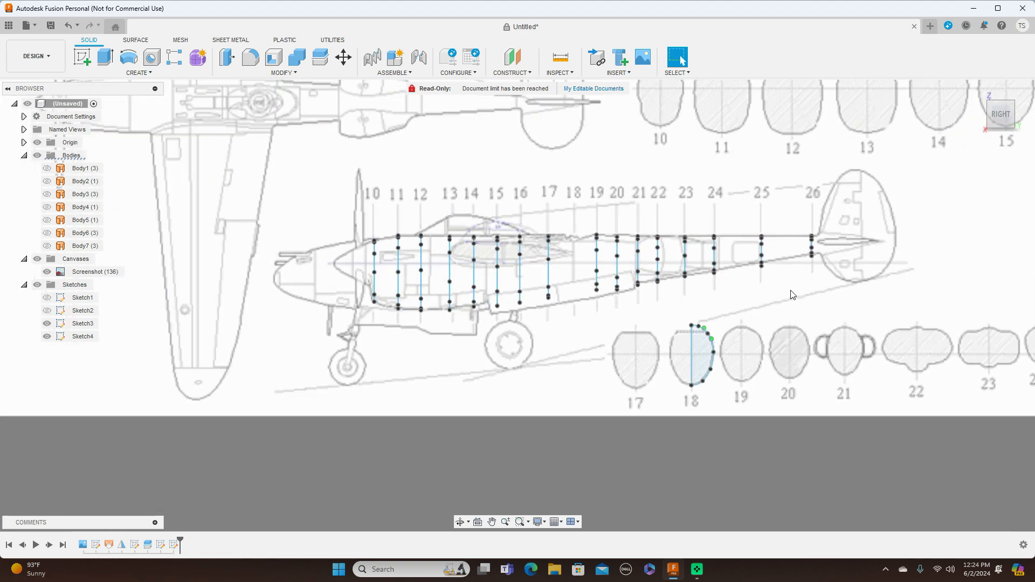
click(343, 58)
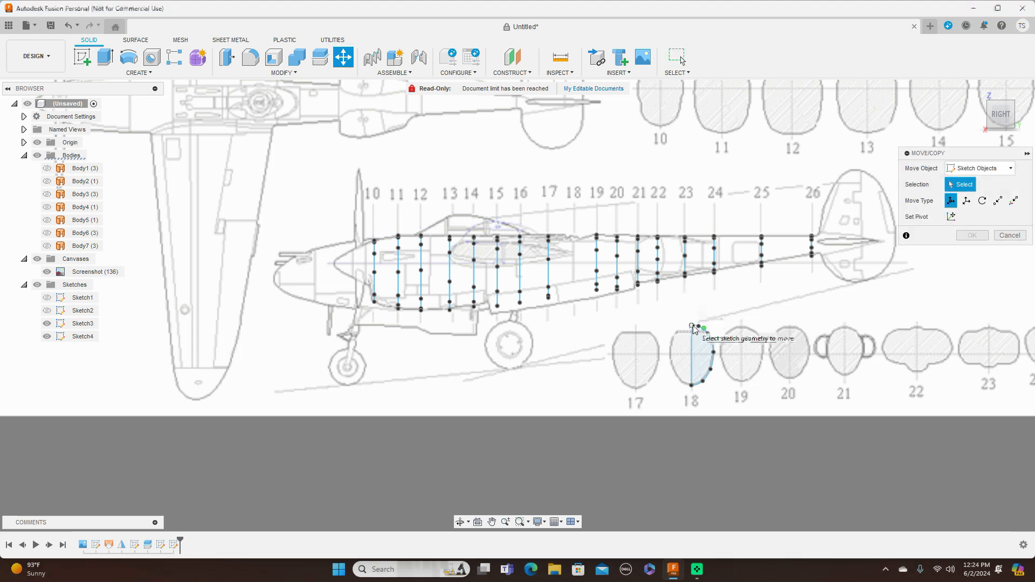
click(711, 332)
scroll(709, 337, up, 2)
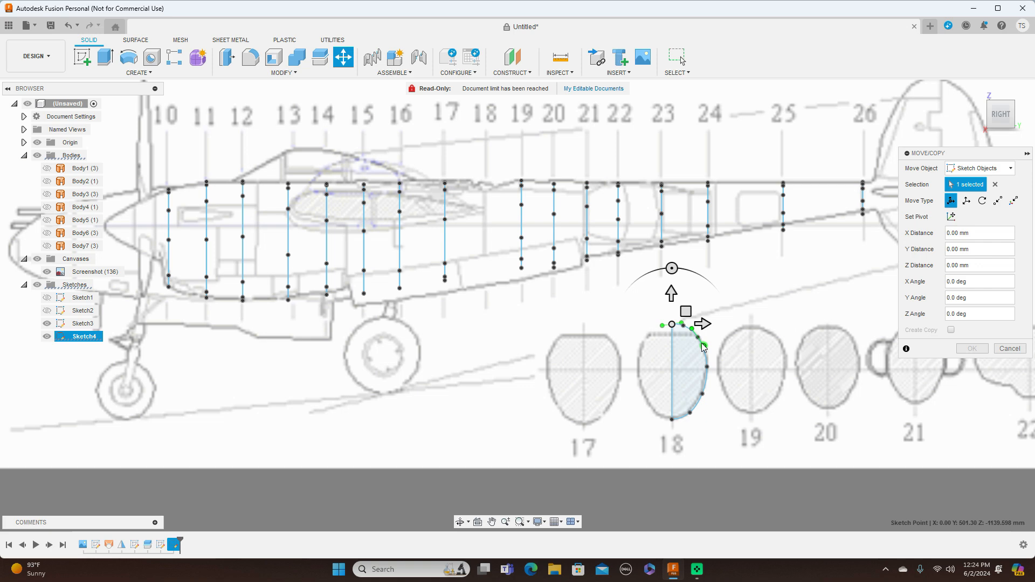
scroll(686, 331, up, 2)
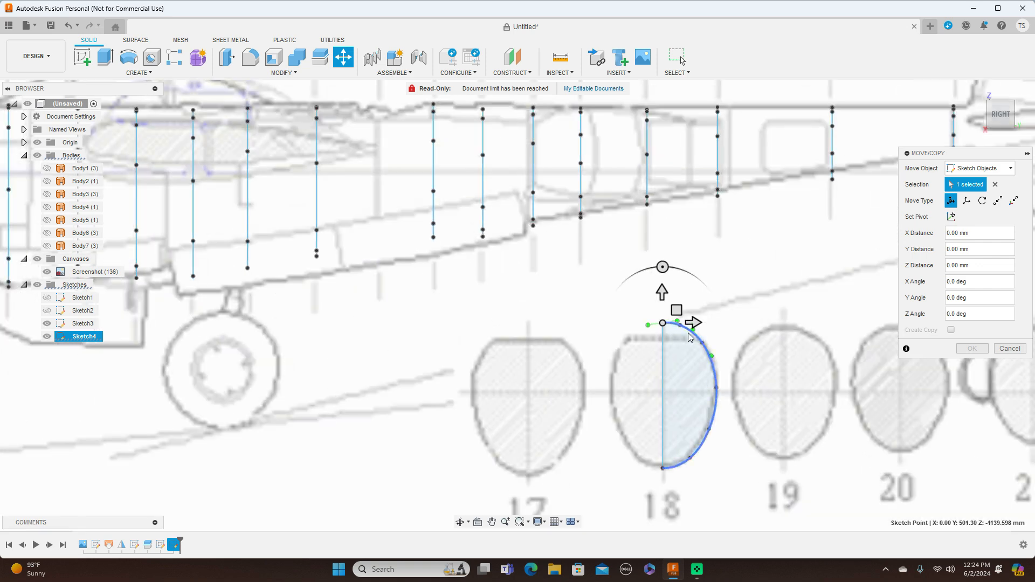
click(665, 345)
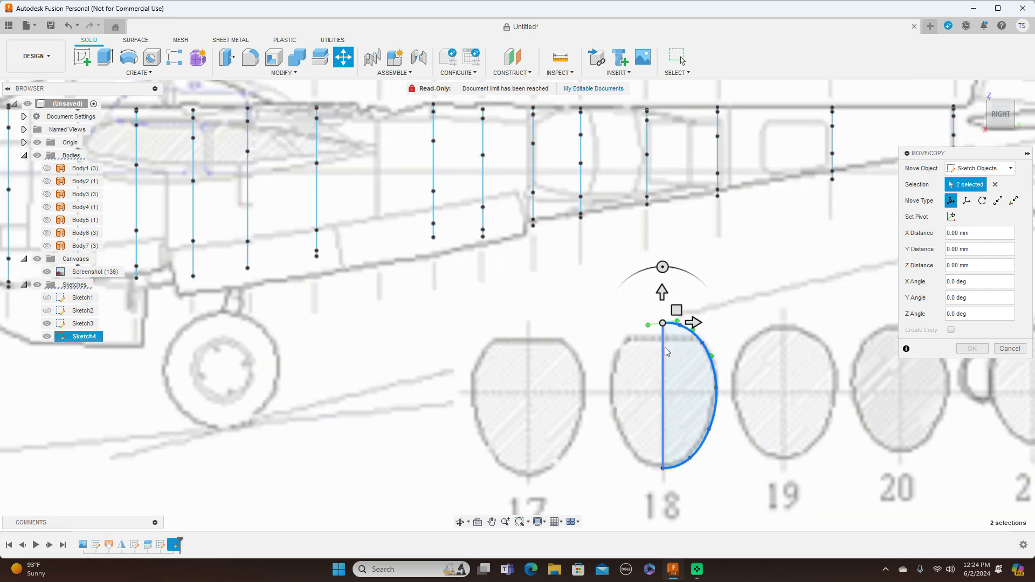
click(711, 356)
scroll(706, 355, down, 2)
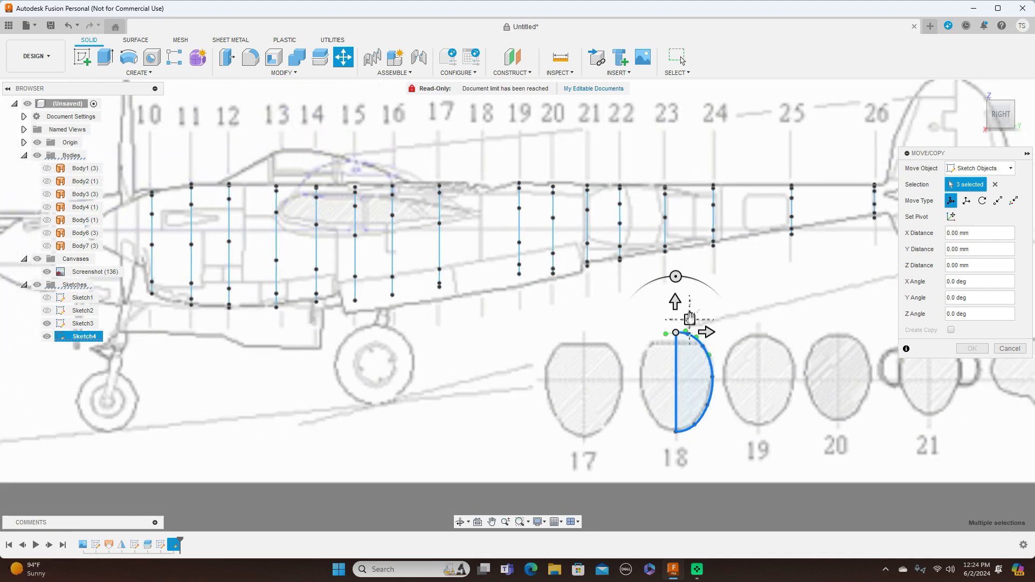
drag(690, 320, 495, 171)
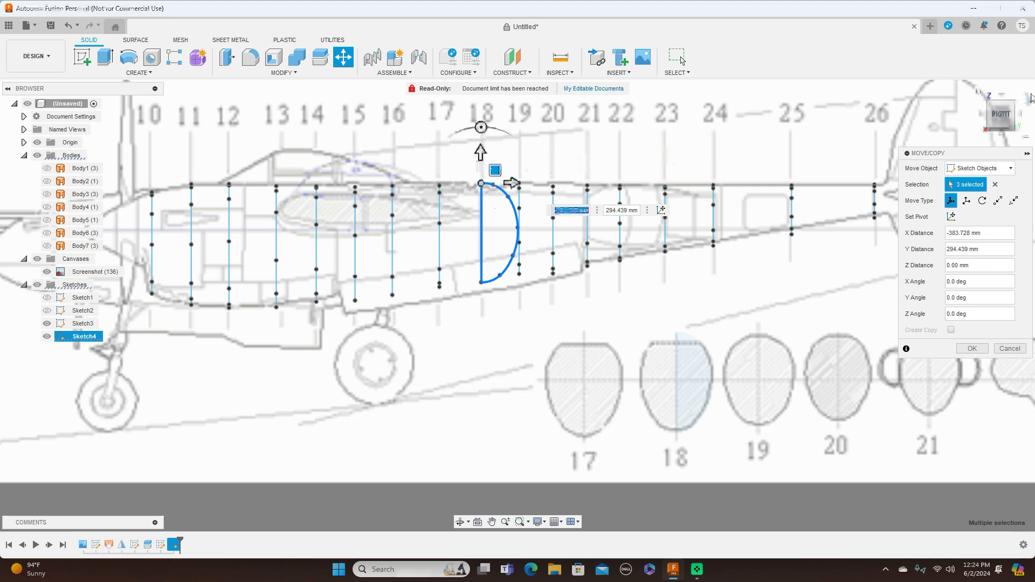
Rotate the section 18 half-profile by -90 degrees about Y so it stands perpendicular to the side view.
click(1001, 95)
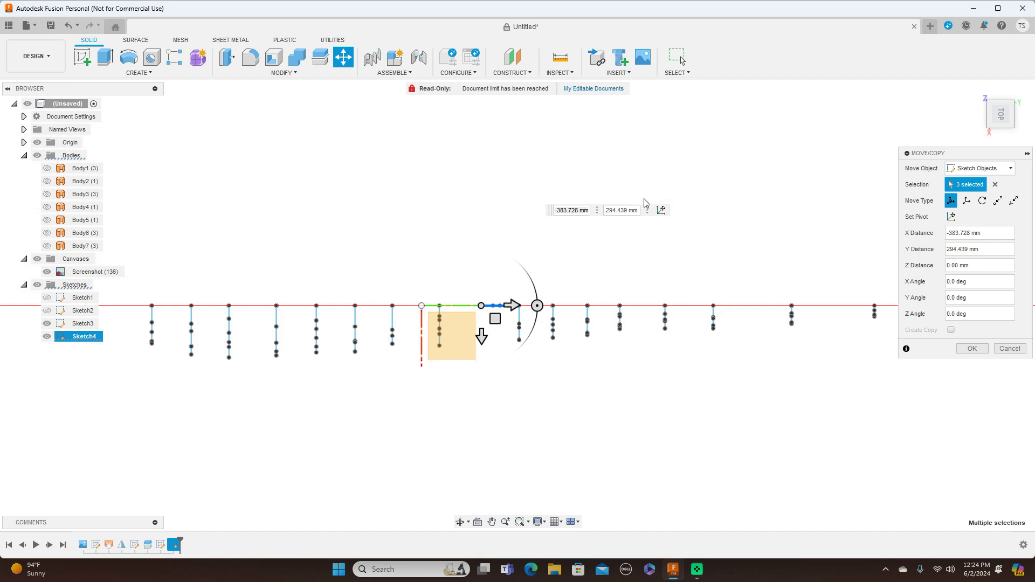
mouse_move(537, 306)
mouse_down()
mouse_move(534, 330)
mouse_move(481, 358)
mouse_up()
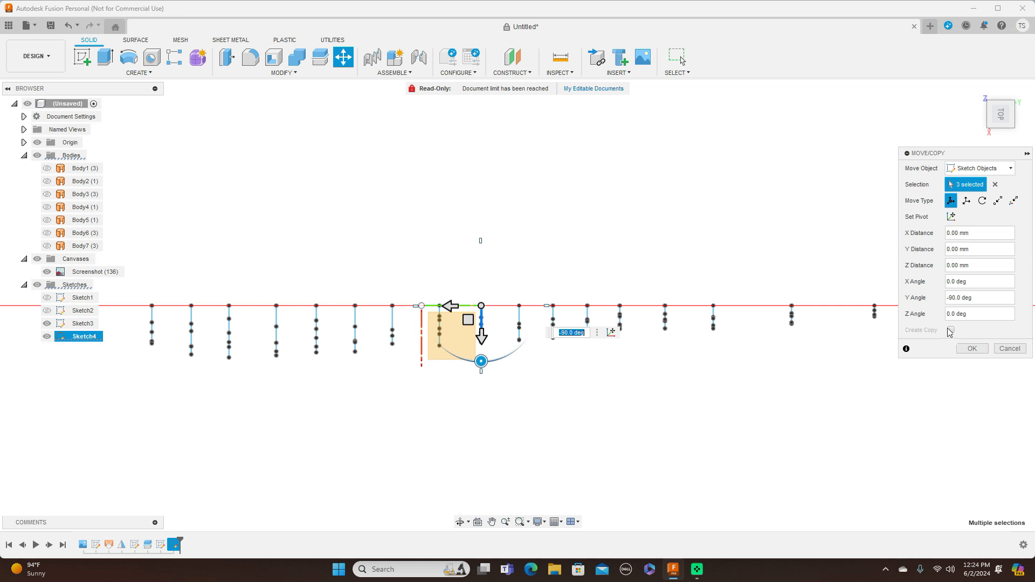
click(971, 349)
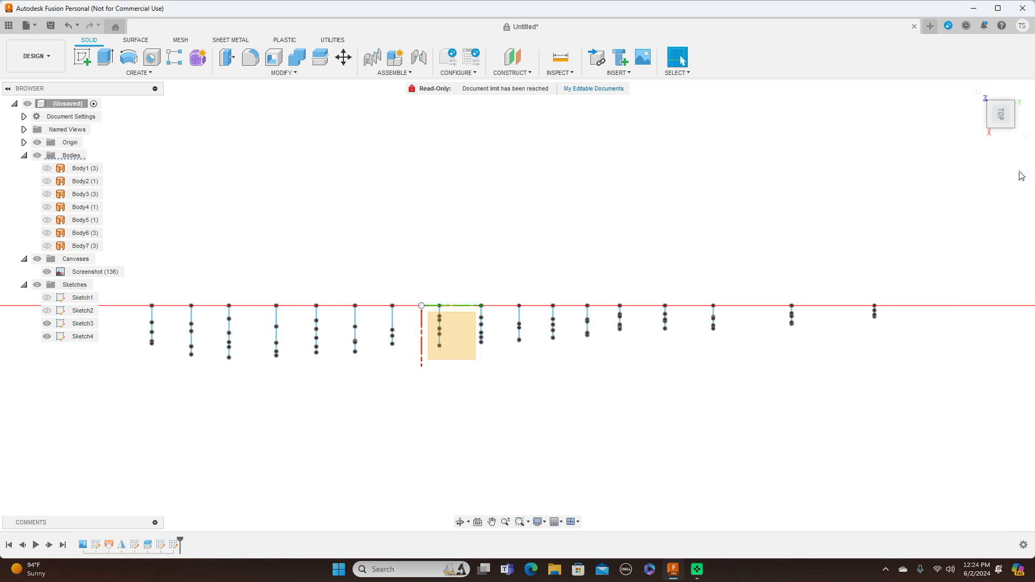
mouse_move(997, 129)
mouse_down()
mouse_move(1016, 79)
mouse_move(997, 81)
mouse_up()
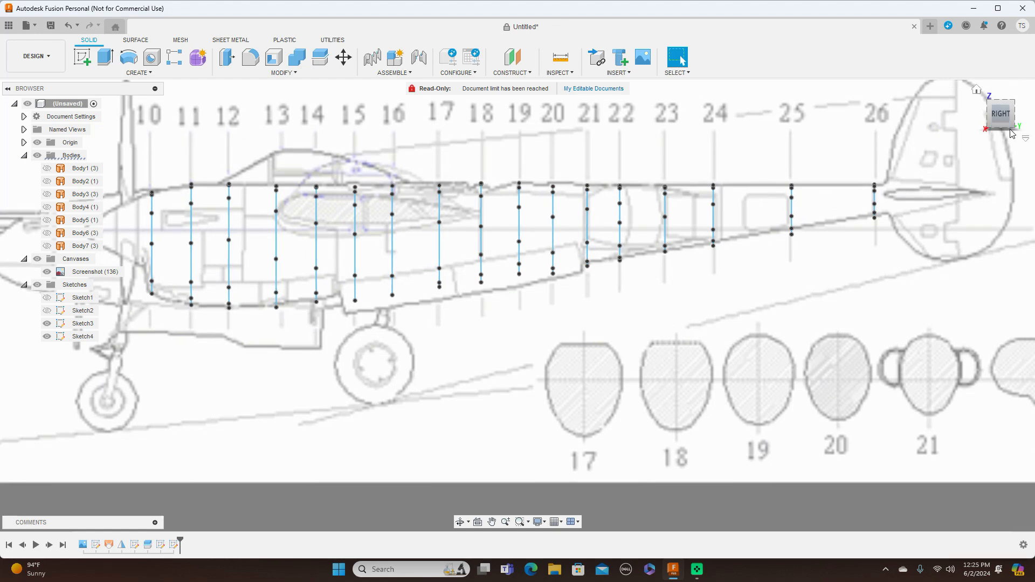
click(1004, 119)
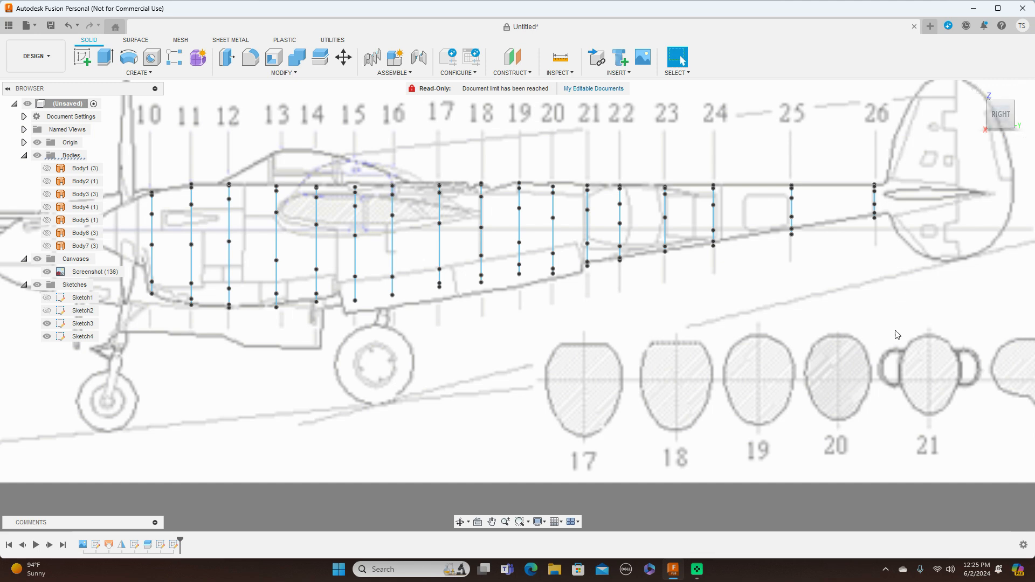
scroll(851, 350, up, 2)
middle_drag(851, 349, 799, 284)
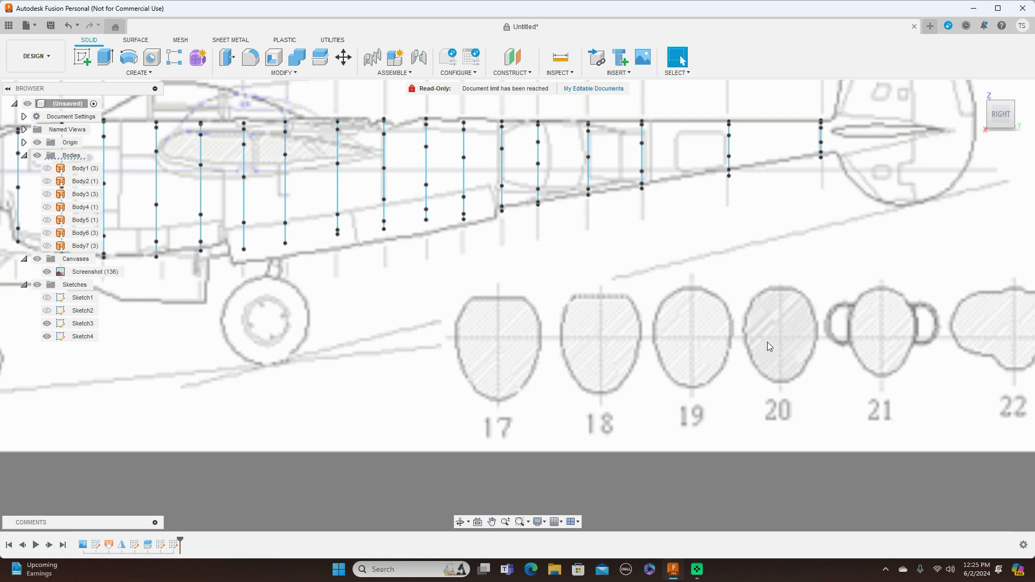
scroll(768, 342, down, 2)
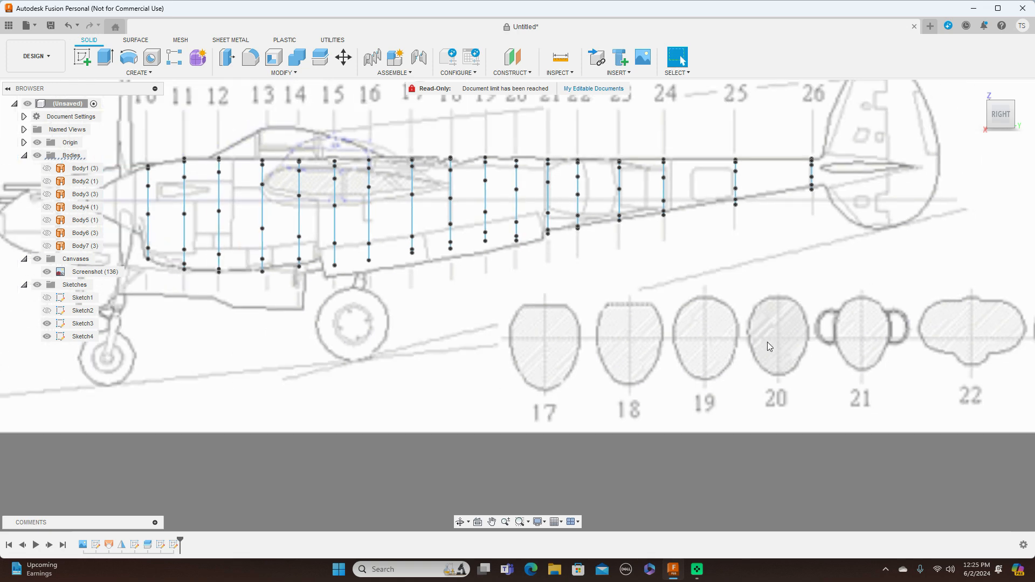
middle_drag(777, 303, 754, 330)
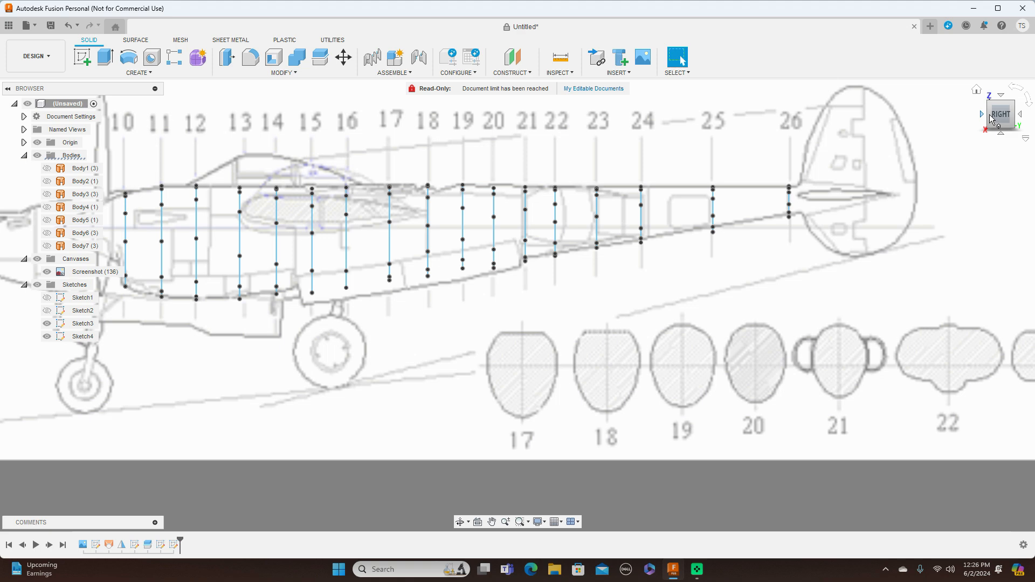
Move the section 19 half-profile down about 6.9 mm, -6.945 mm in Y, to line its top up with the boom outline.
drag(992, 118, 1007, 120)
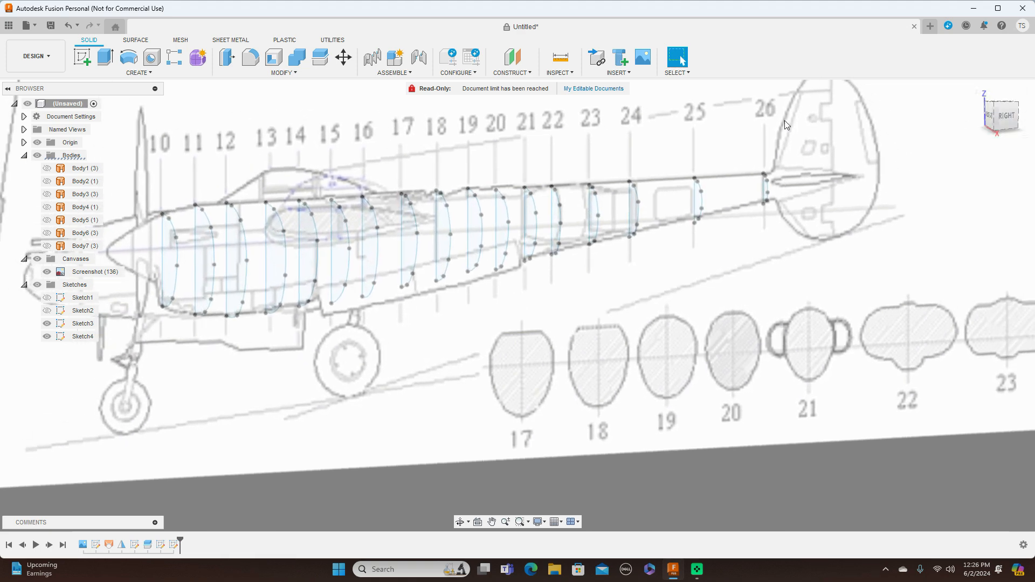
click(343, 58)
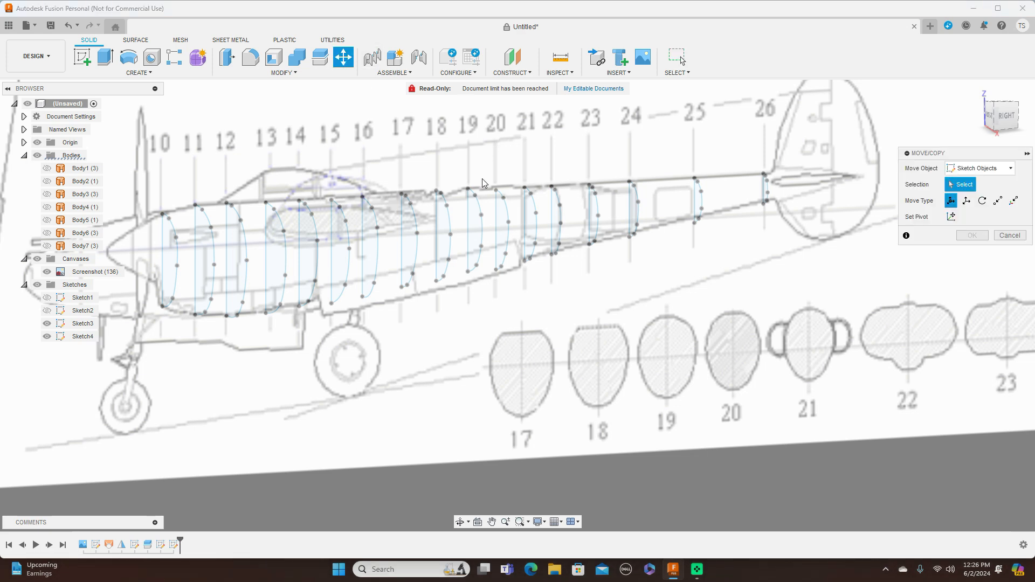
click(468, 189)
click(479, 205)
click(468, 215)
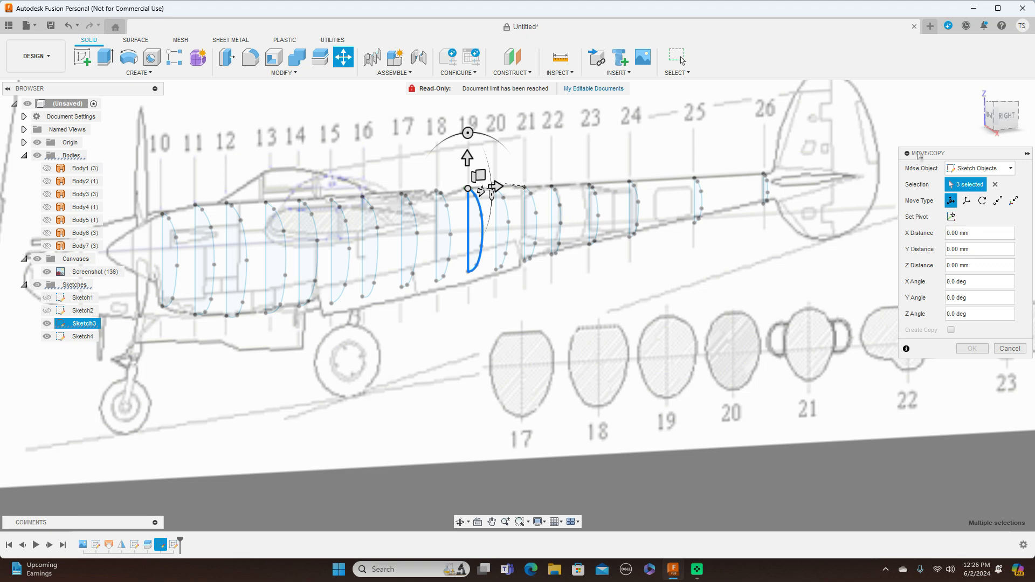
click(1004, 115)
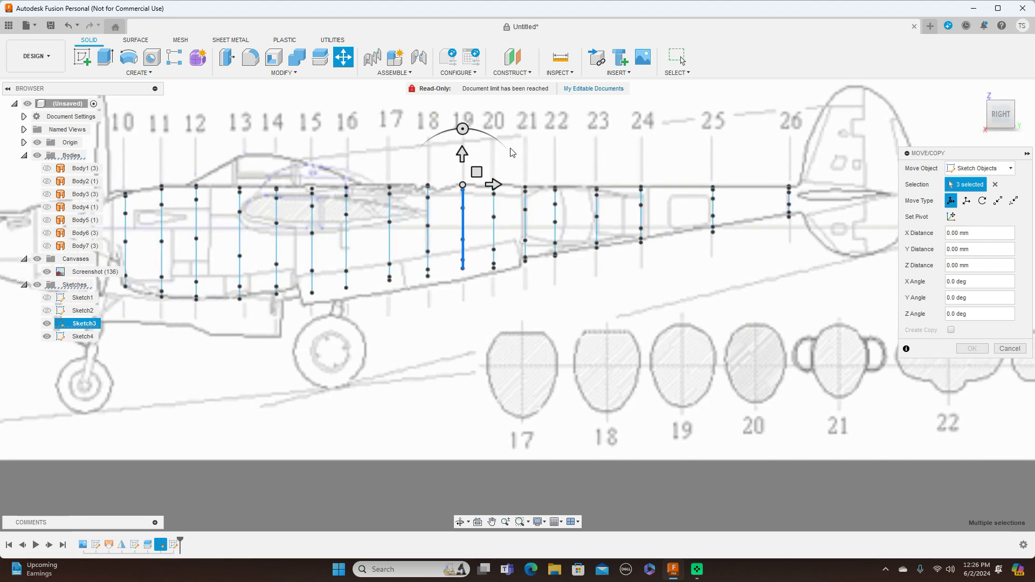
click(476, 171)
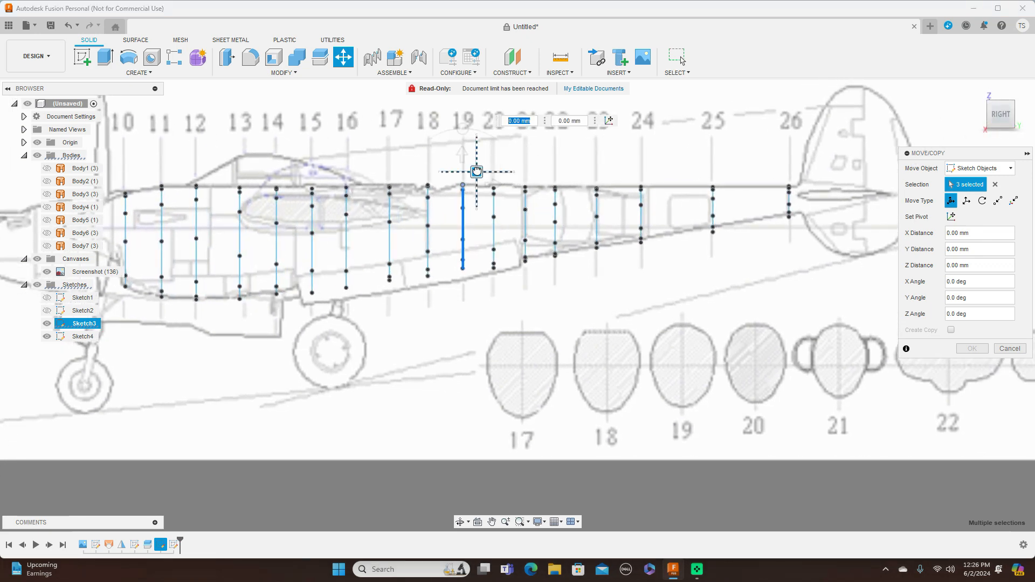
drag(476, 171, 477, 175)
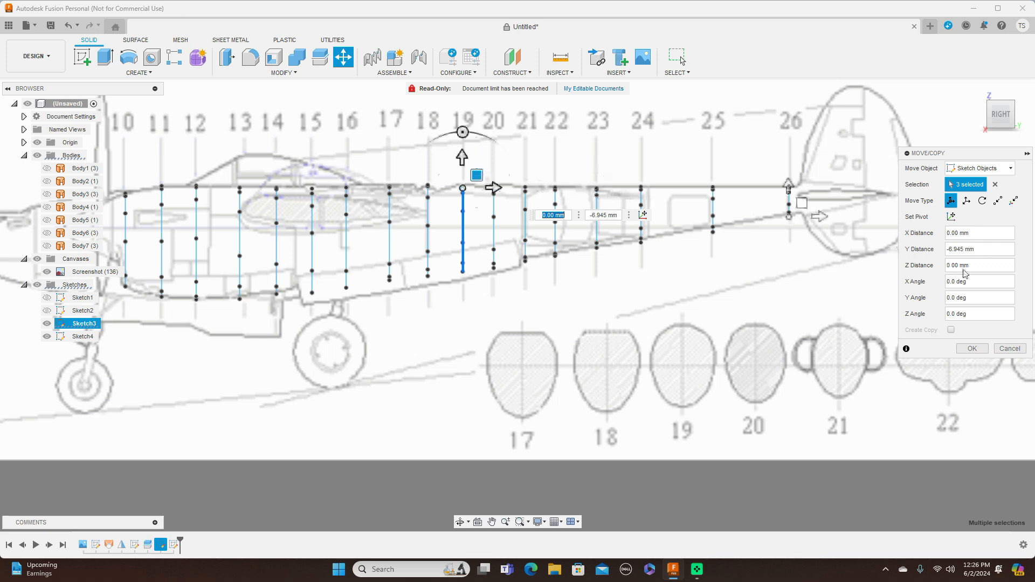
click(970, 349)
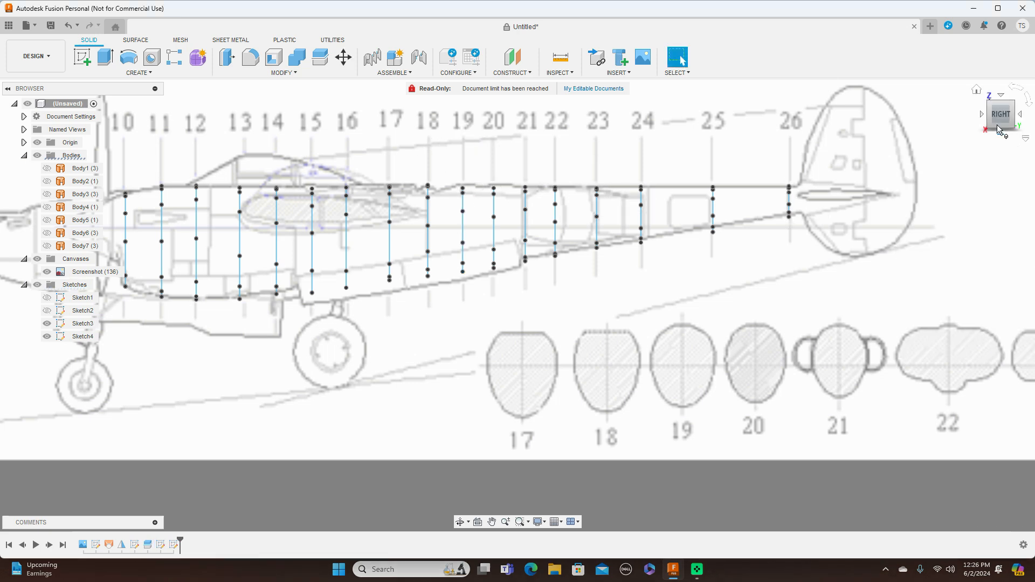
Start a loft through the half-profiles of sections 10 to 16 in order, from the nose of the boom rearward.
drag(988, 118, 1010, 123)
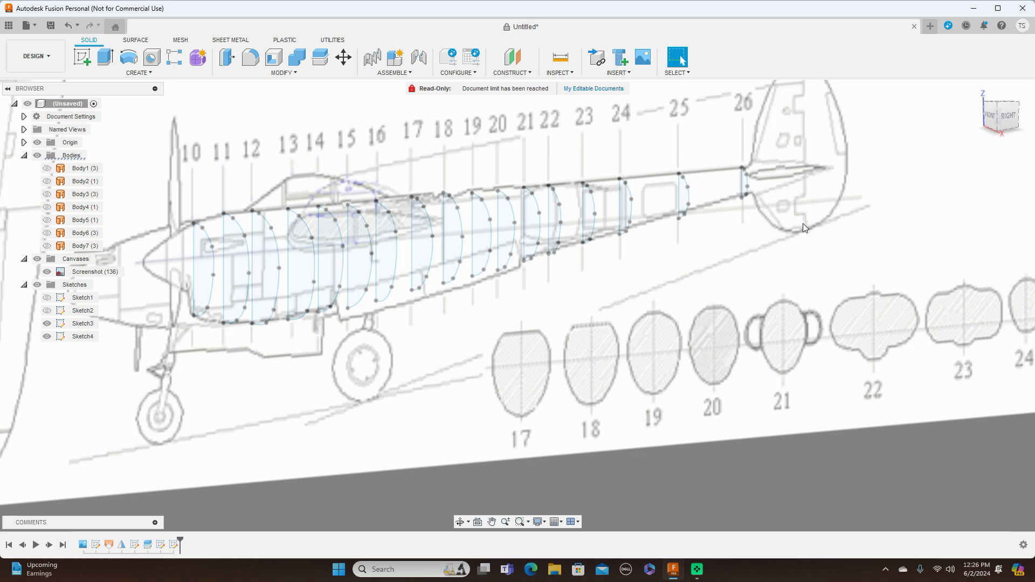
scroll(801, 222, down, 2)
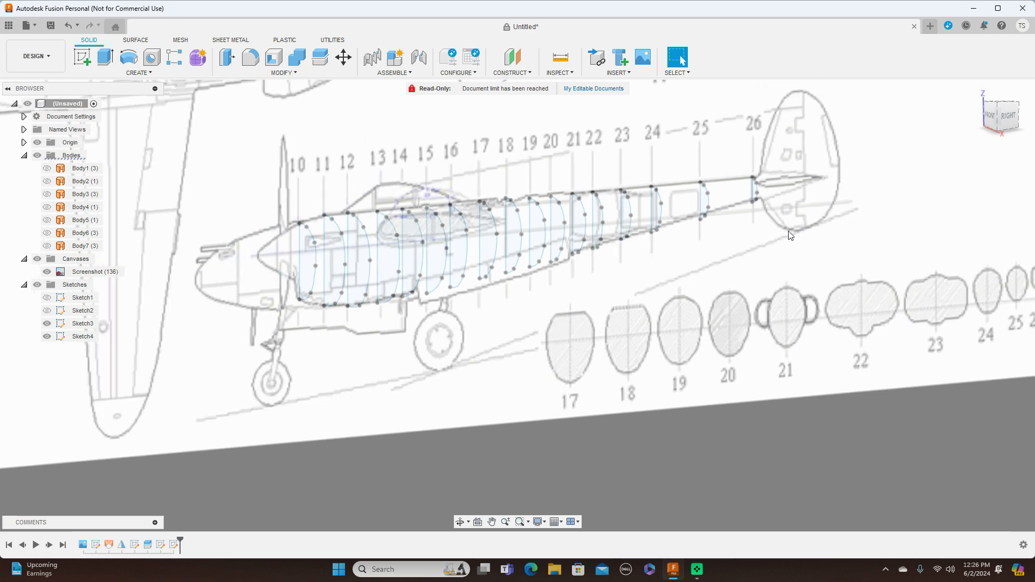
click(158, 74)
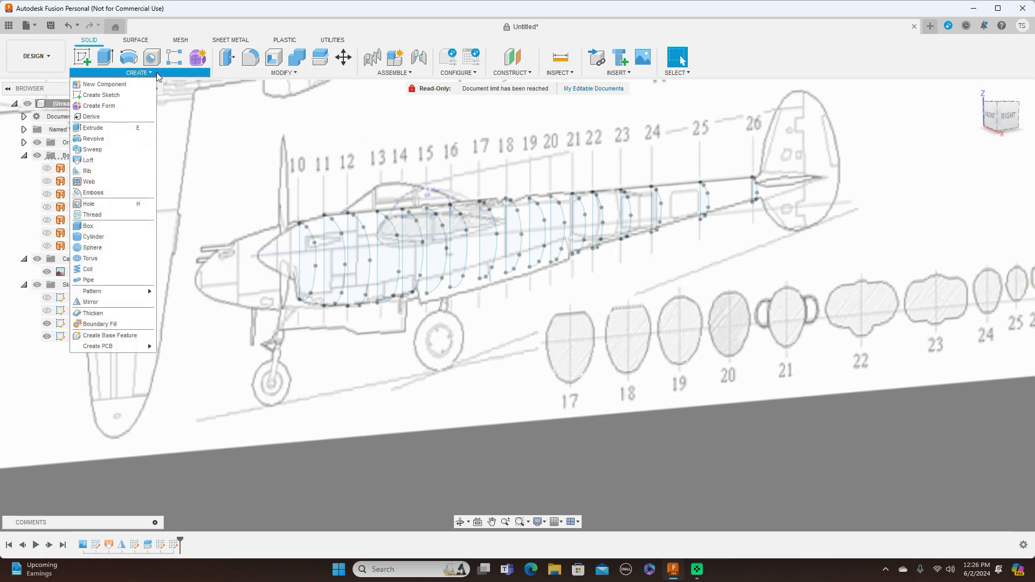
click(119, 161)
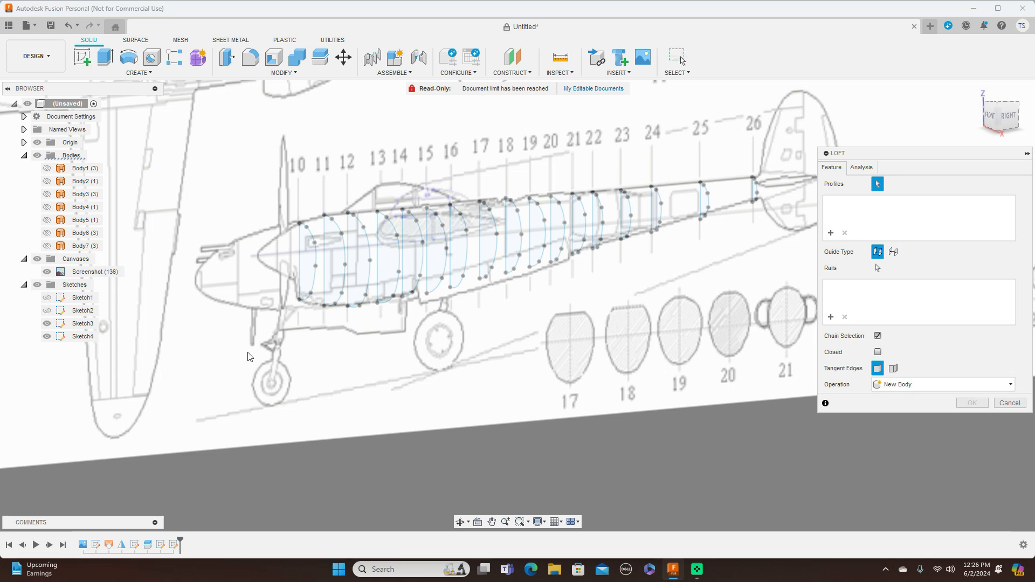
click(307, 259)
click(342, 240)
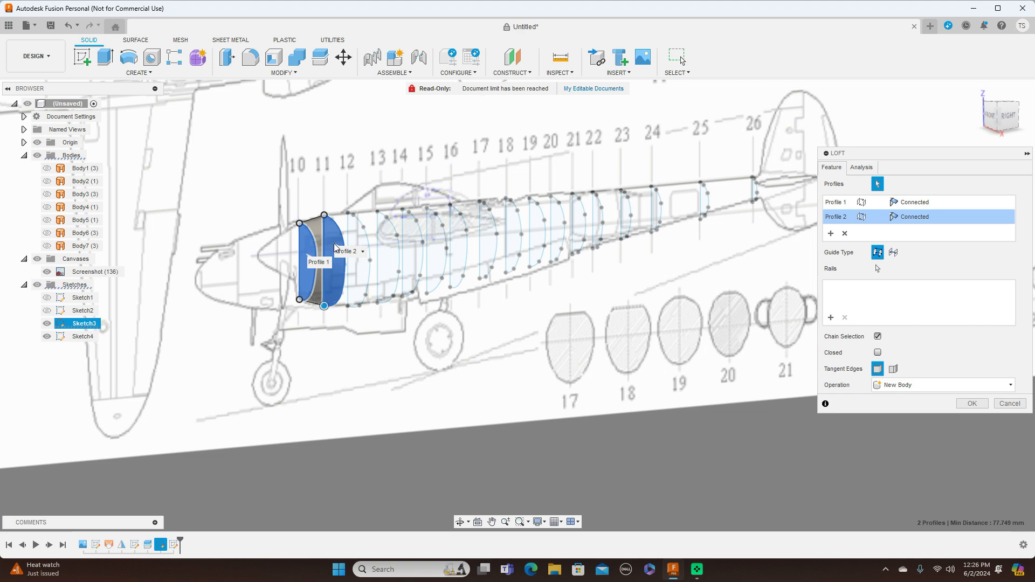
click(358, 244)
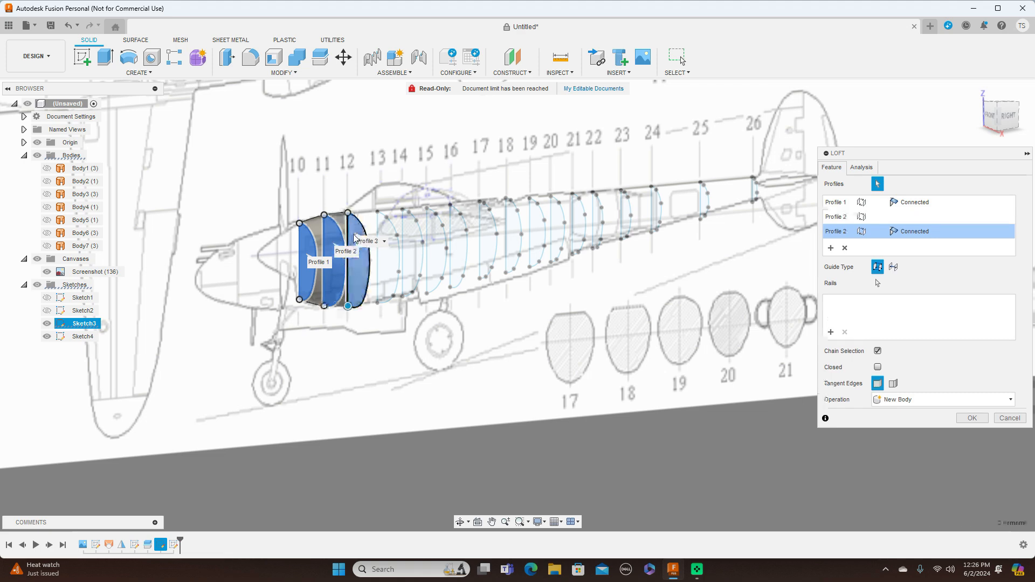
click(400, 257)
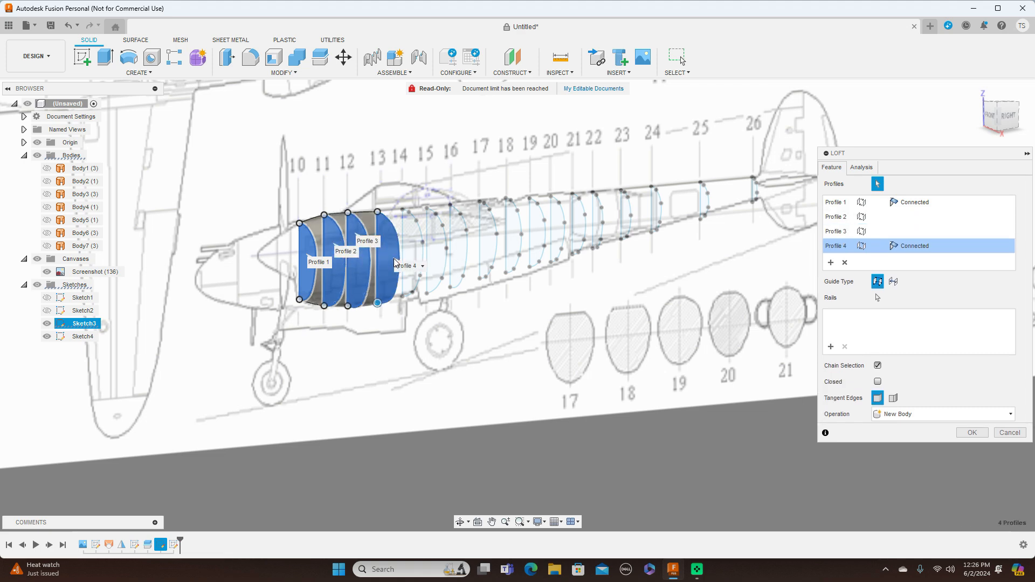
click(434, 252)
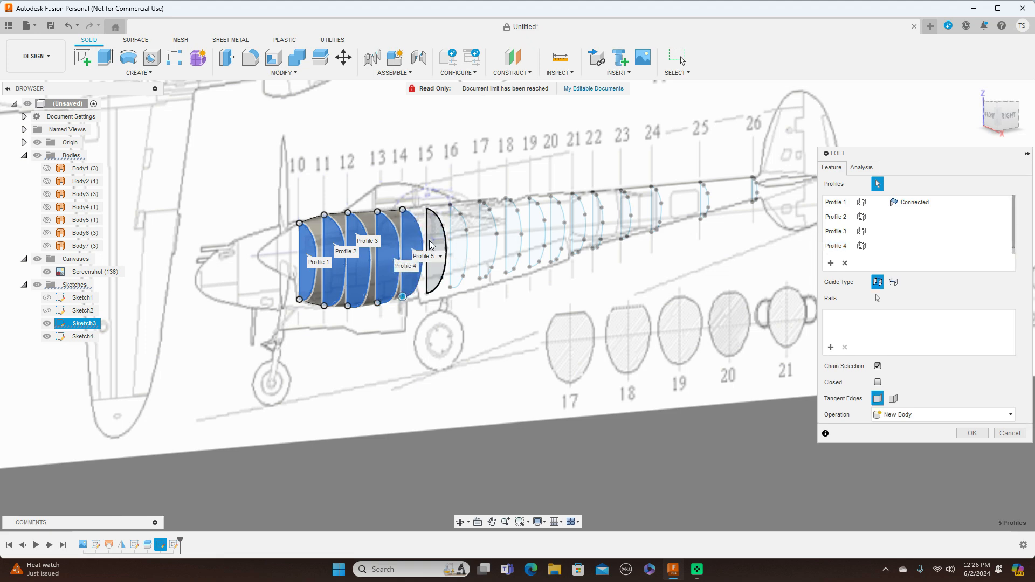
click(457, 242)
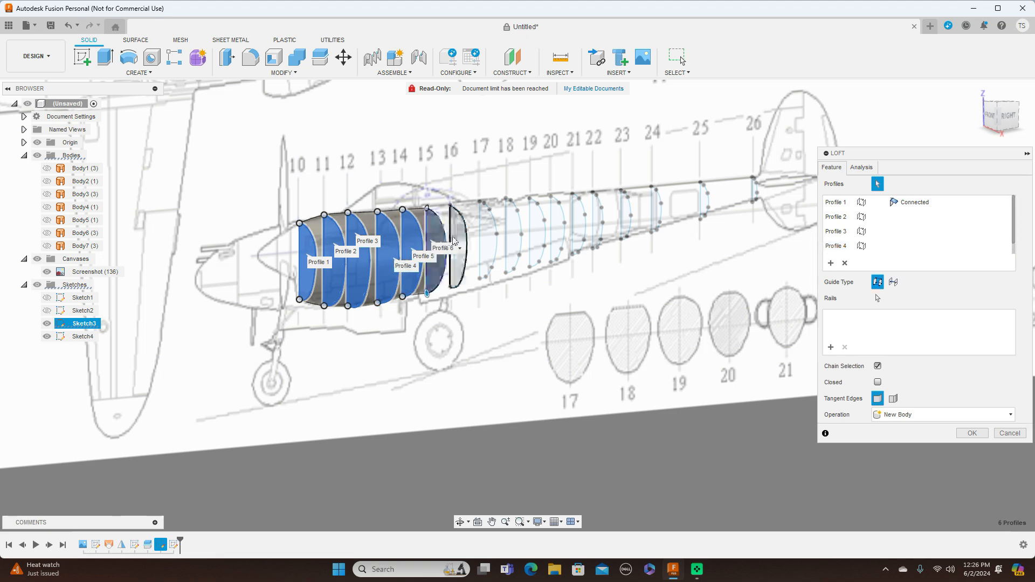
click(457, 241)
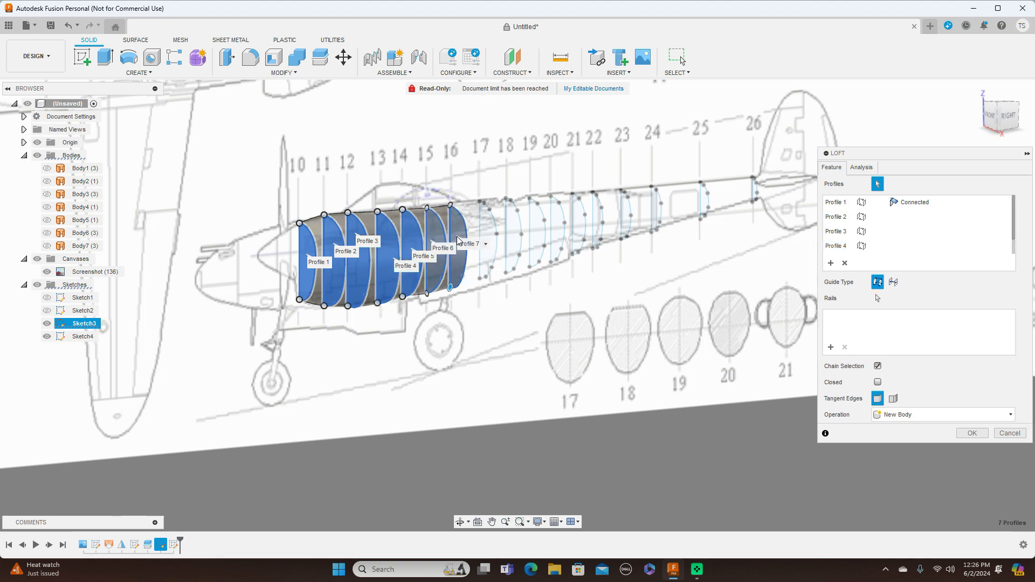
Add the half-profiles of sections 17 to 26 to the loft in order and create the boom half as a new body.
click(487, 232)
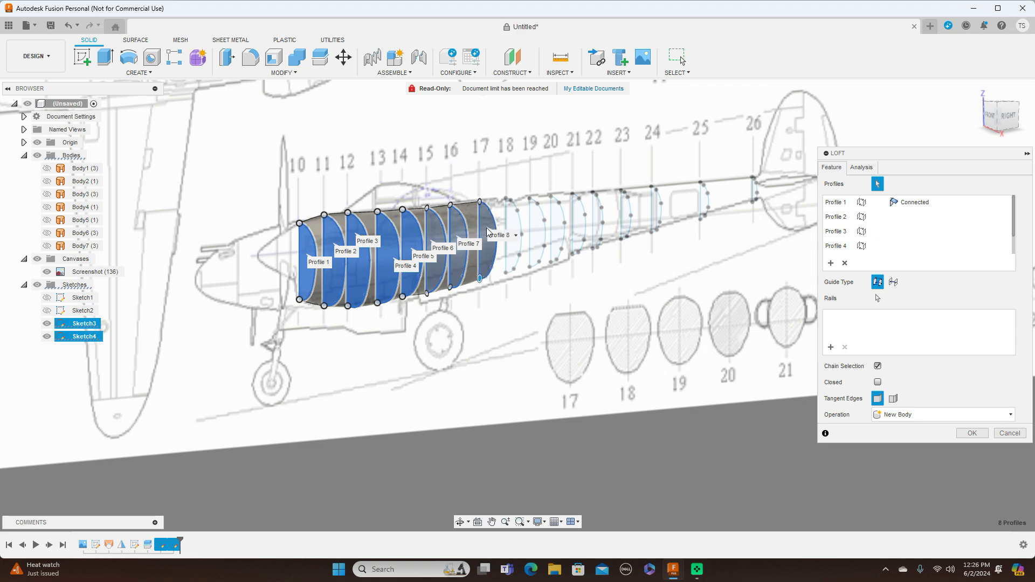
click(526, 218)
click(553, 216)
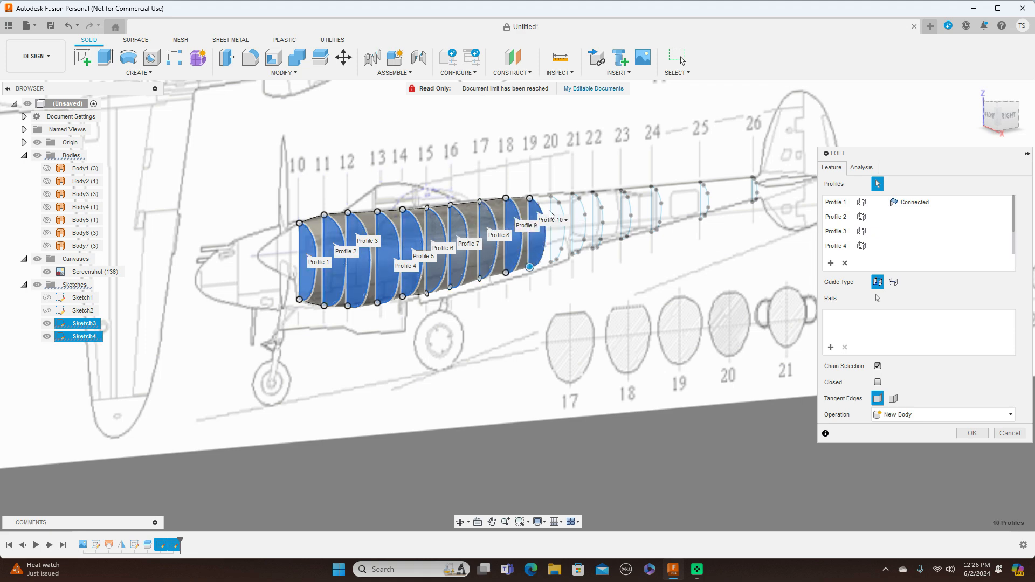
click(576, 210)
click(594, 211)
click(623, 211)
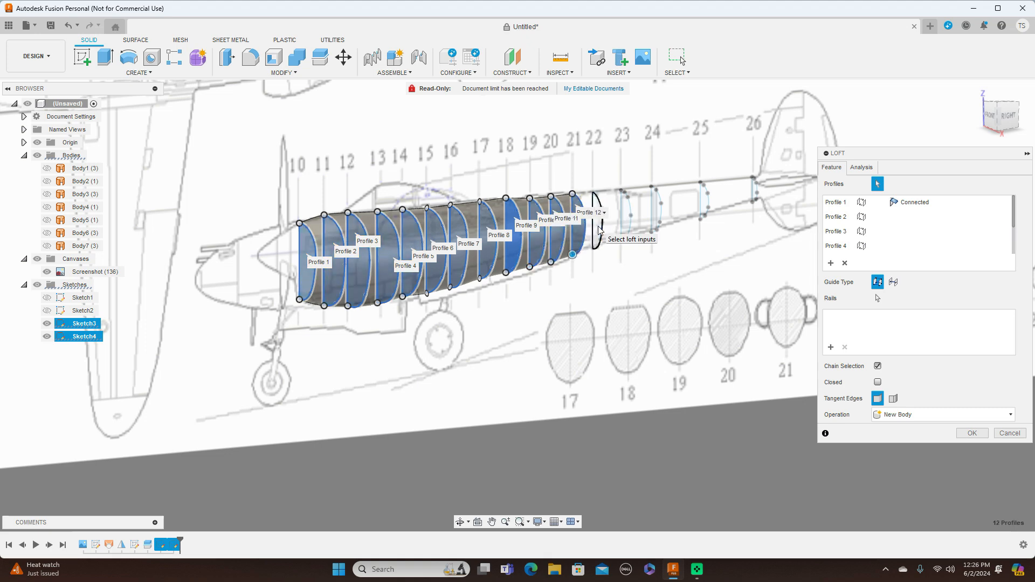
click(653, 209)
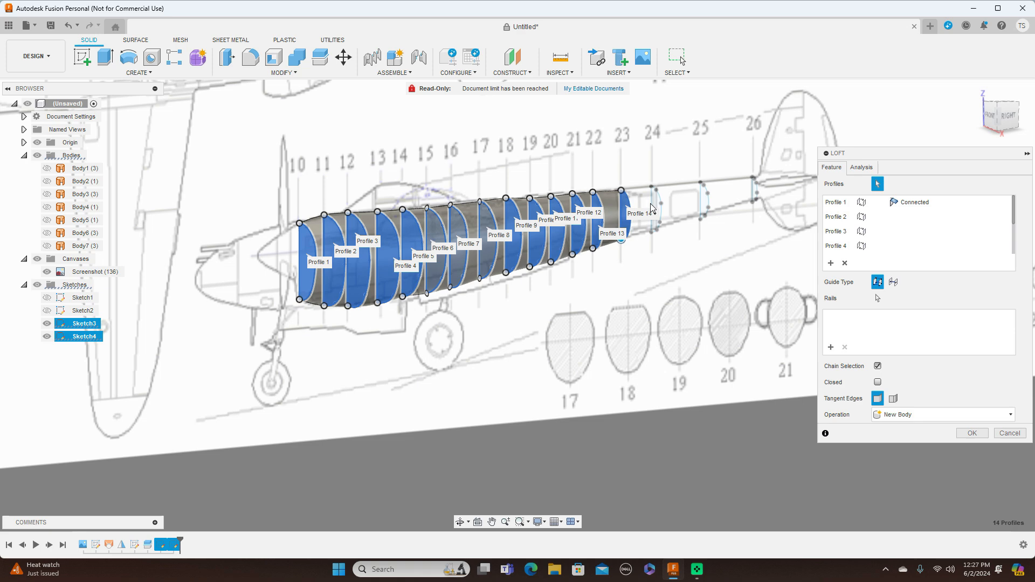
scroll(653, 208, up, 2)
click(654, 208)
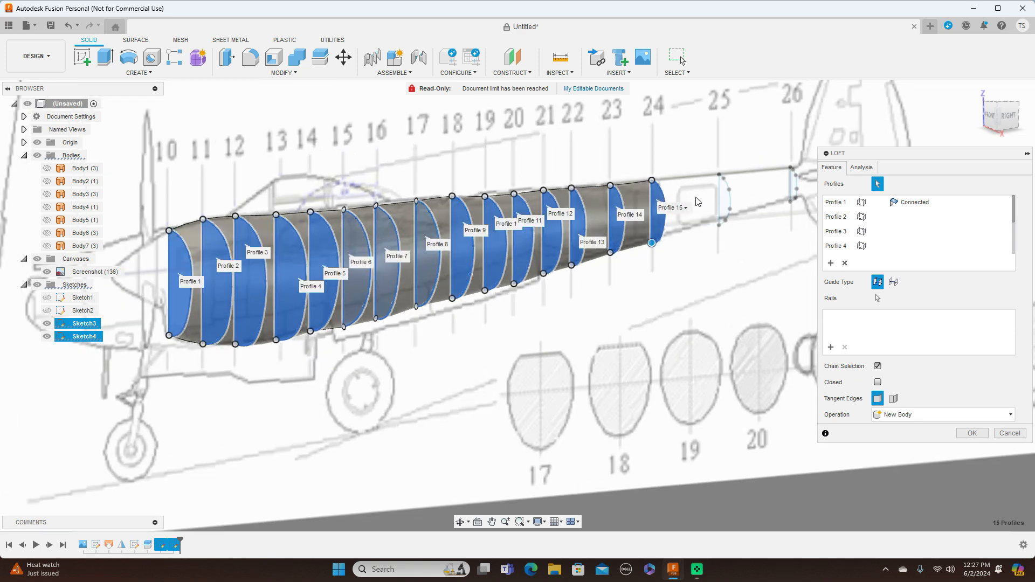
click(719, 197)
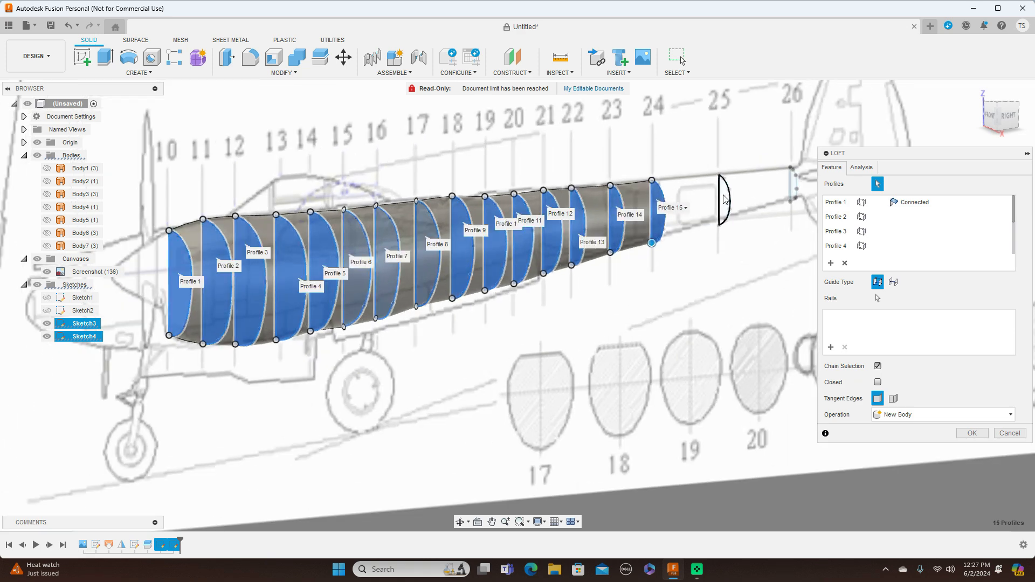
click(796, 187)
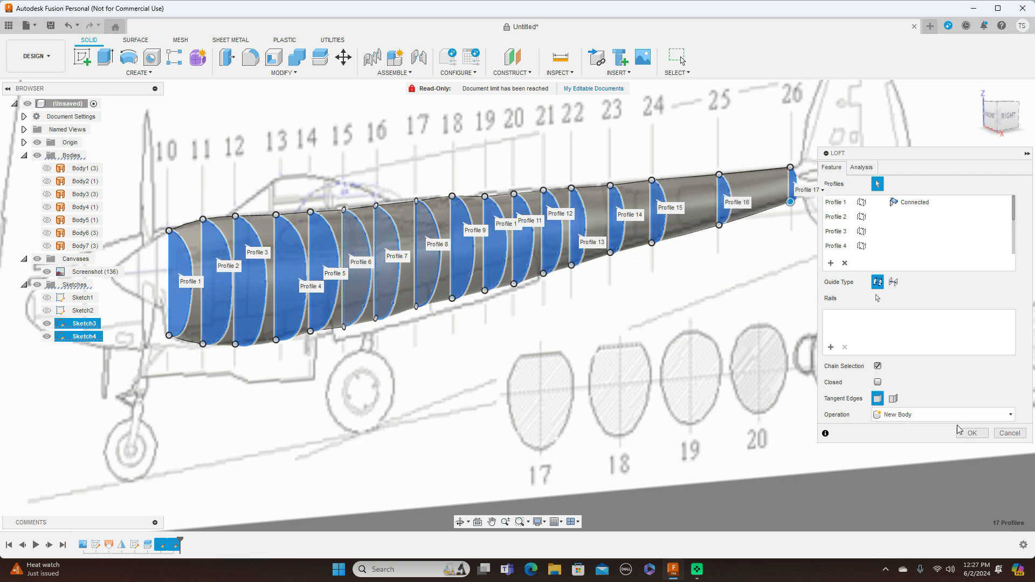
click(971, 433)
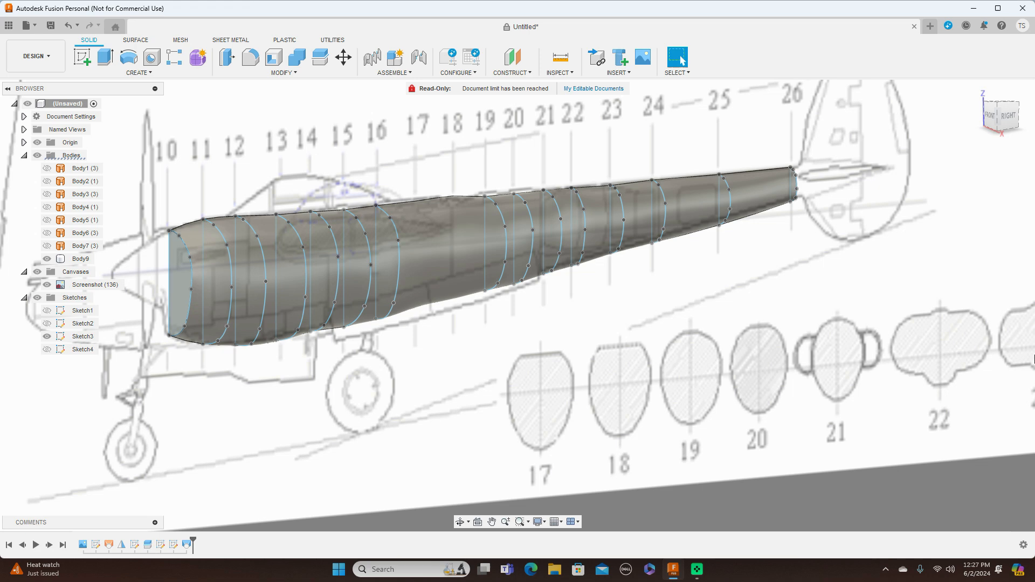
click(1008, 116)
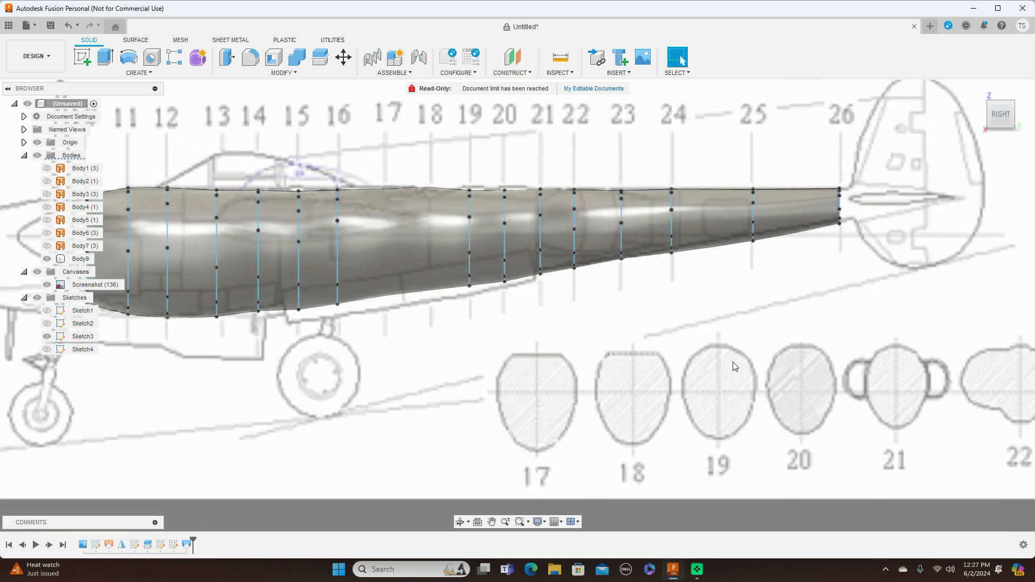
scroll(696, 391, down, 3)
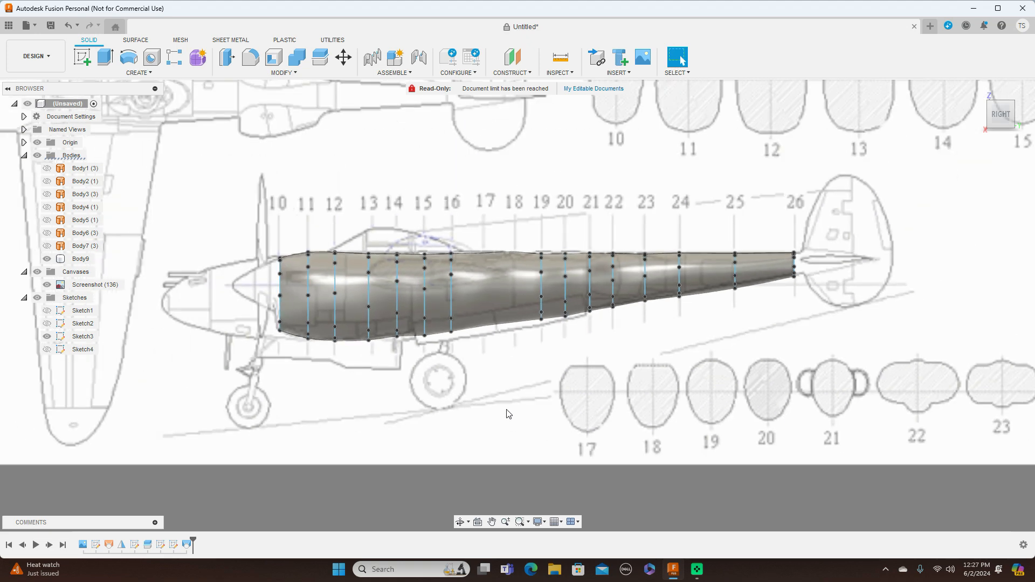
Hide all the sketches and check the lofted boom half against the side-view drawing.
click(37, 299)
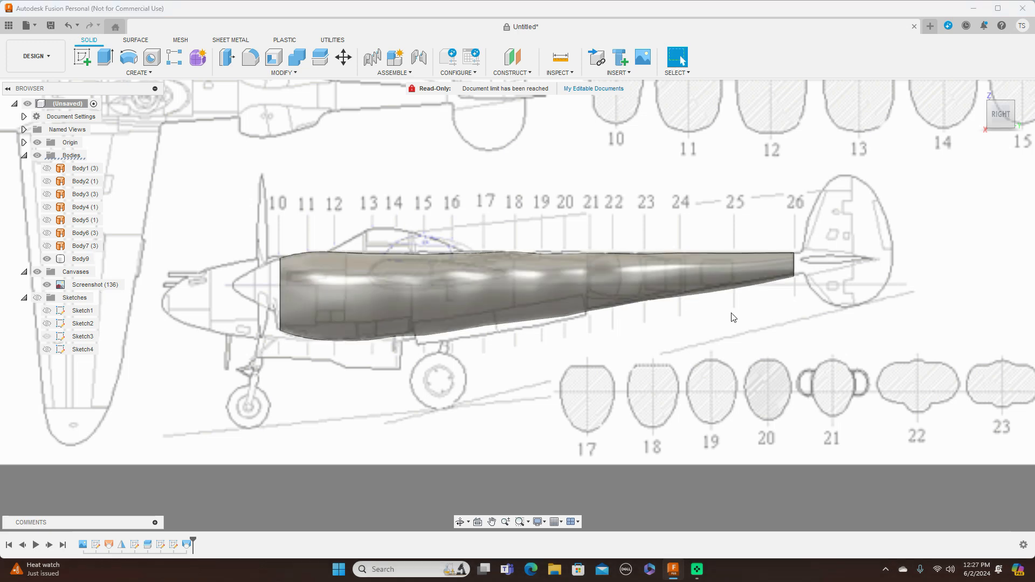
mouse_move(517, 305)
shift+middle_down()
mouse_move(664, 303)
mouse_move(624, 323)
mouse_move(651, 396)
mouse_move(661, 392)
mouse_move(614, 389)
mouse_move(498, 334)
shift+middle_up()
click(992, 120)
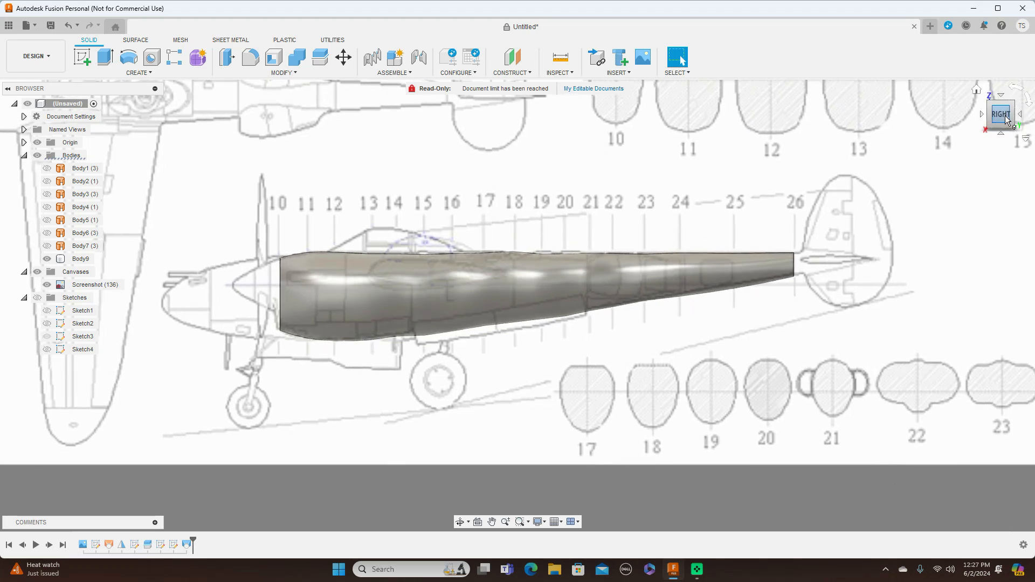
mouse_move(995, 115)
mouse_down()
mouse_move(1012, 114)
mouse_move(994, 114)
mouse_up()
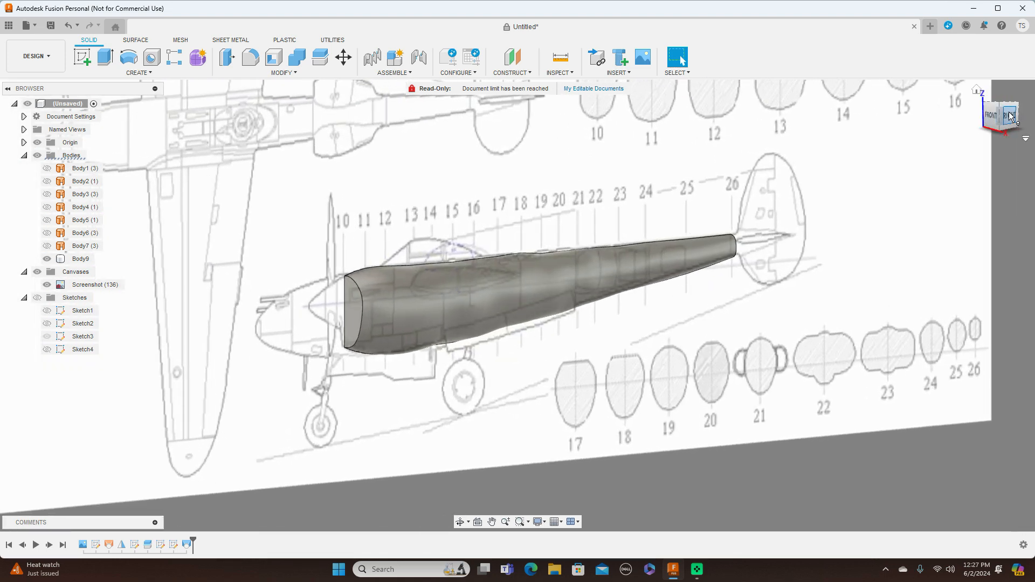
click(1009, 116)
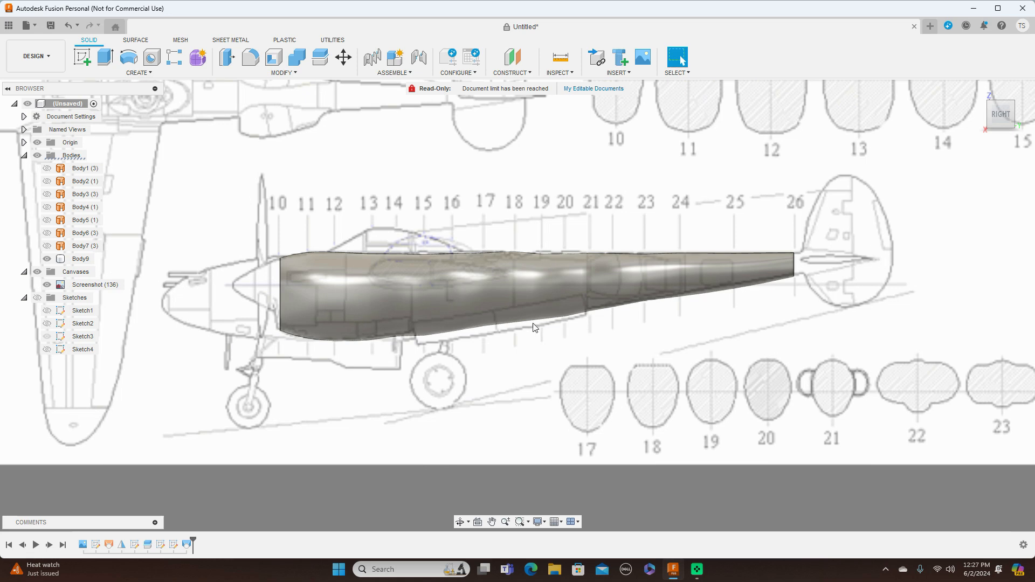
Move the boom half 900 mm in X, straight out from the canvas plane, using the top view.
scroll(590, 396, down, 2)
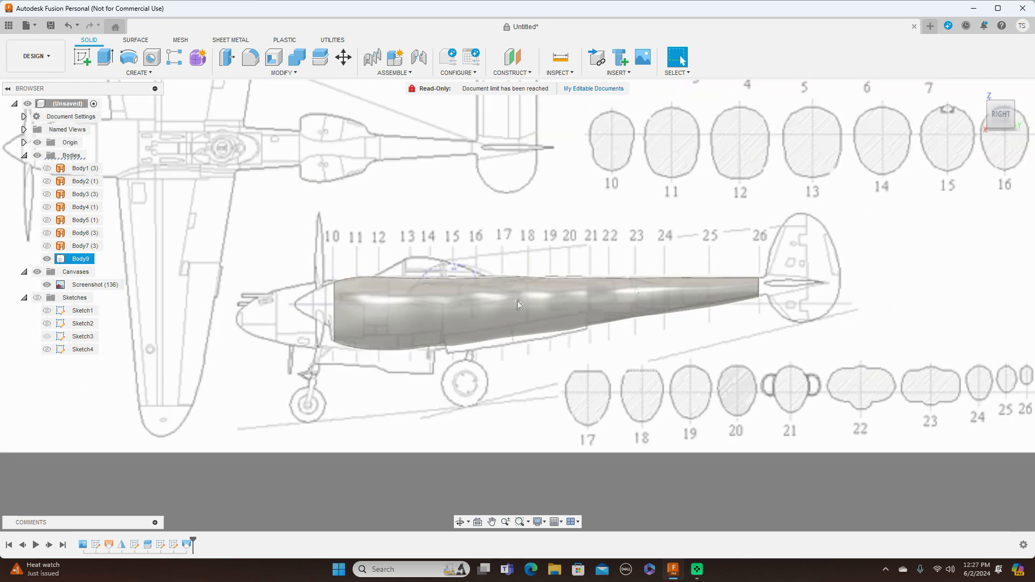
scroll(865, 319, down, 5)
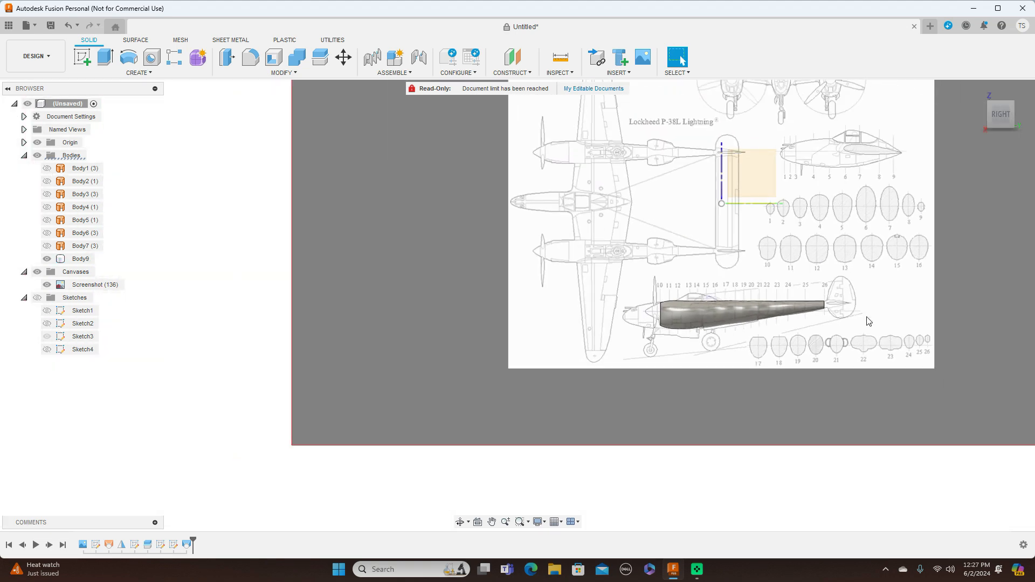
scroll(868, 321, down, 1)
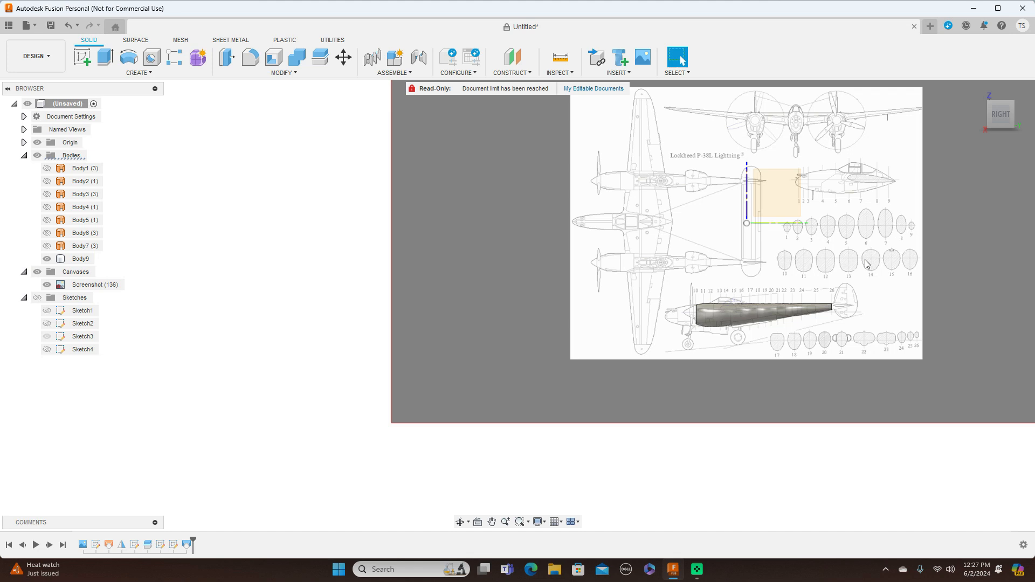
scroll(866, 264, up, 1)
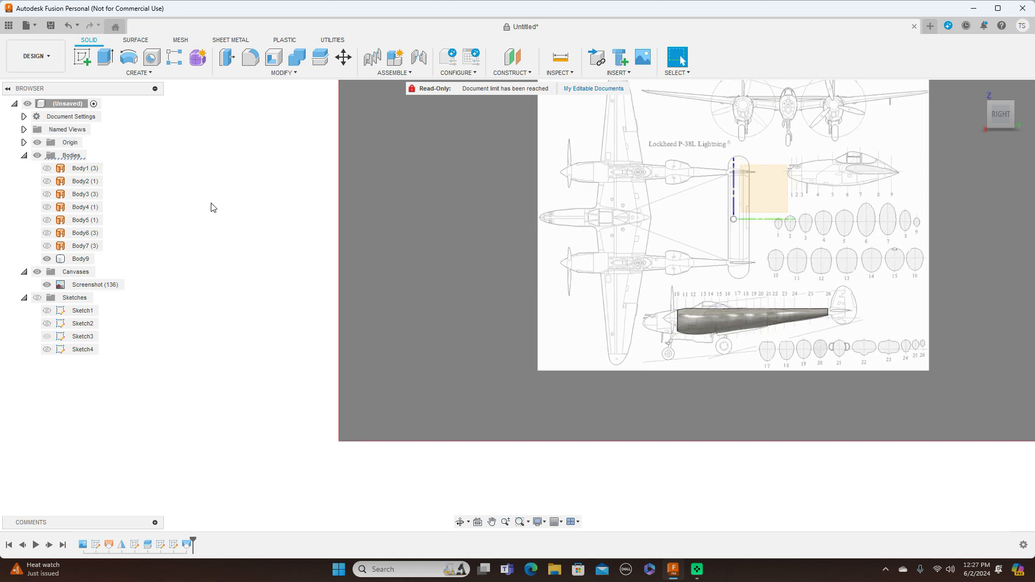
middle_drag(887, 274, 743, 255)
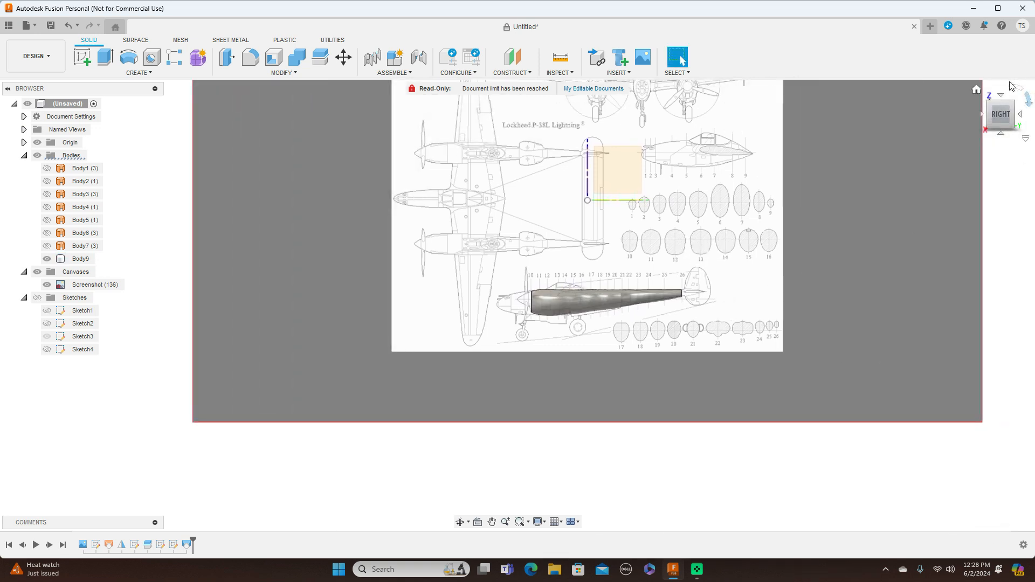
click(1001, 98)
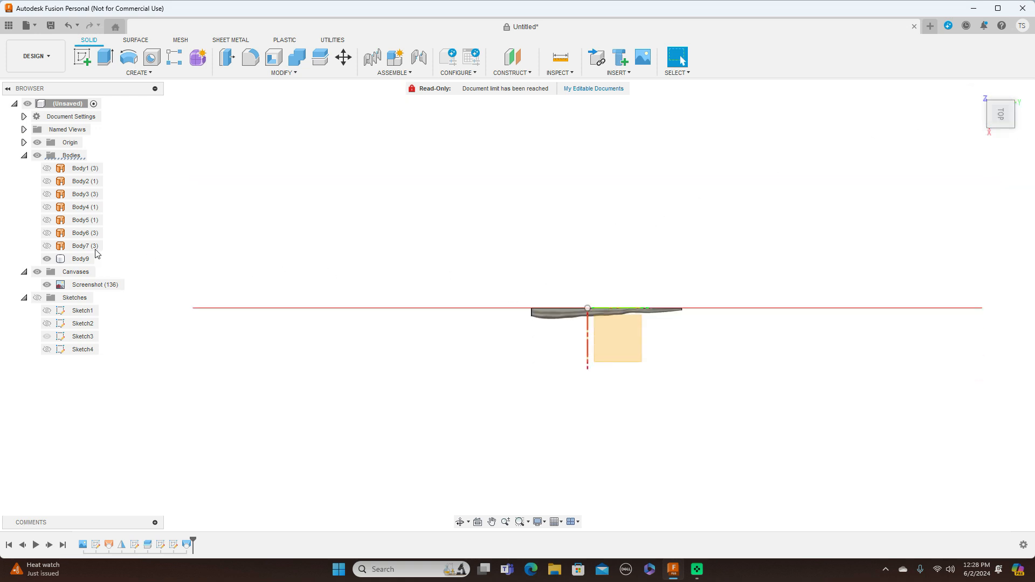
right_click(74, 261)
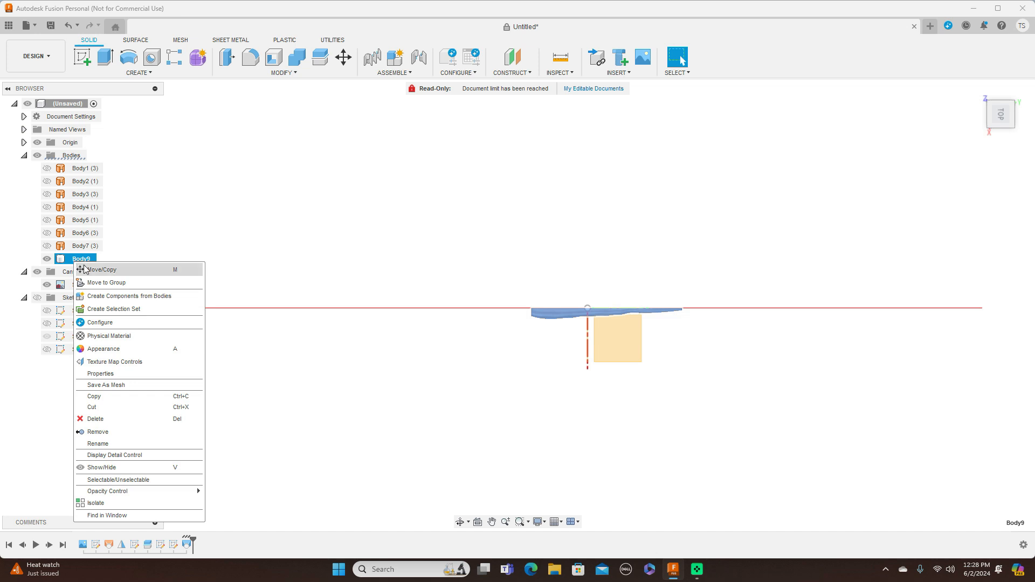
click(86, 271)
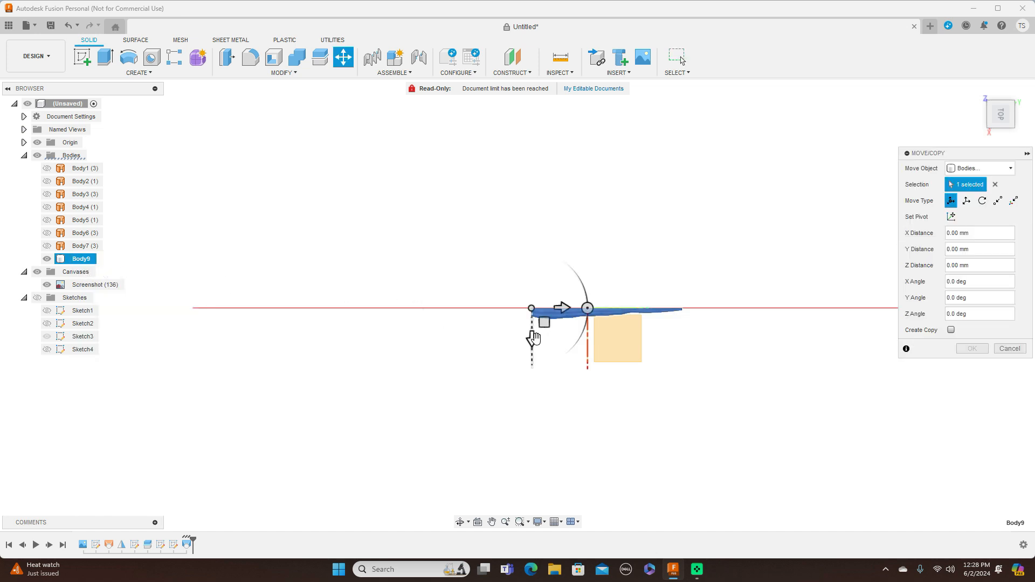
drag(533, 357, 533, 452)
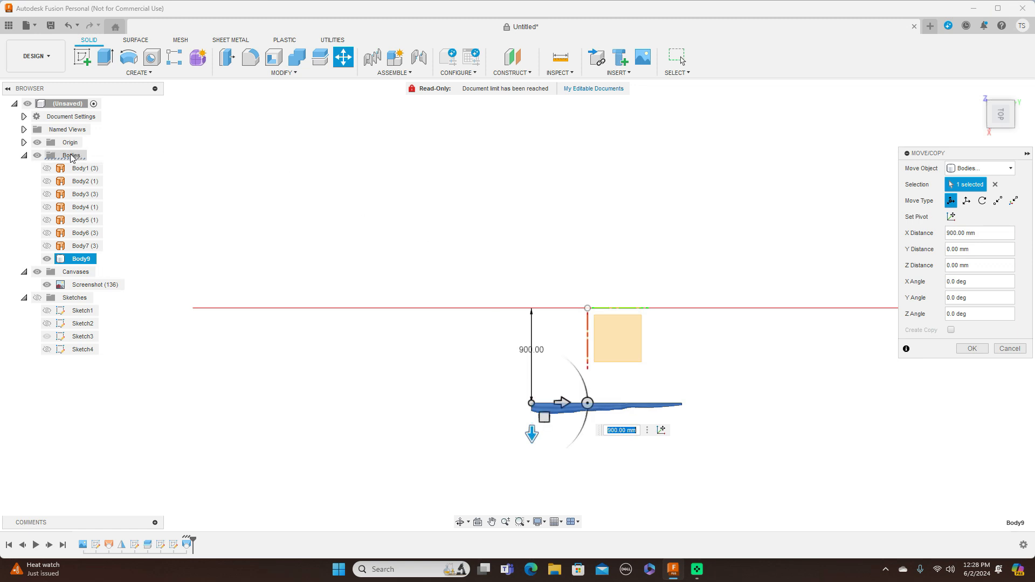
Show the hidden fuselage pod bodies, Body1 to Body7, as a reference for placing the boom half.
click(48, 246)
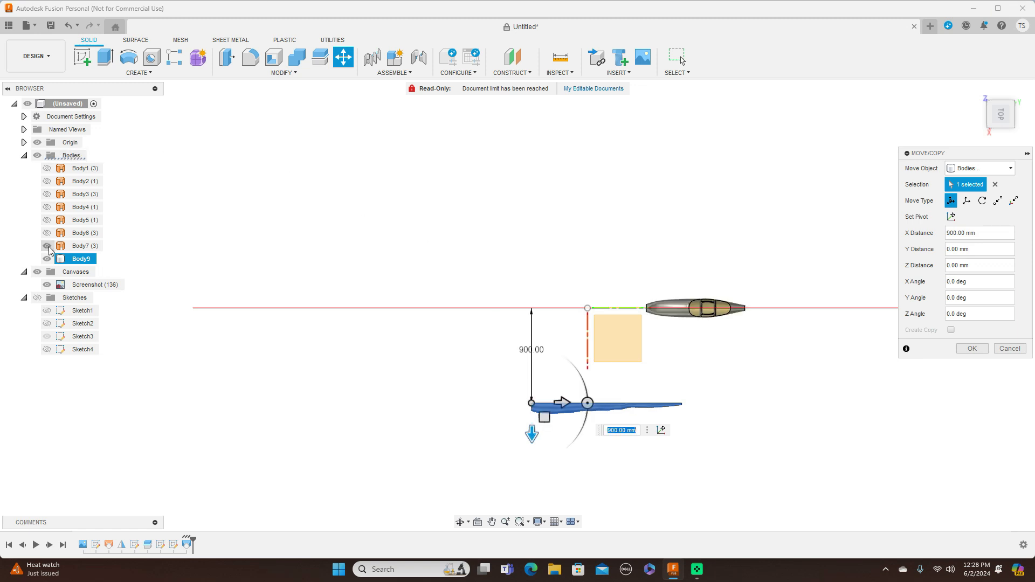
click(47, 233)
click(47, 219)
click(48, 207)
click(48, 194)
click(47, 182)
click(47, 168)
Shift the boom half about -519.3 mm in X and 1316.8 mm in Y to sit beside the fuselage pod, and apply the move.
scroll(310, 222, down, 1)
scroll(310, 222, down, 1)
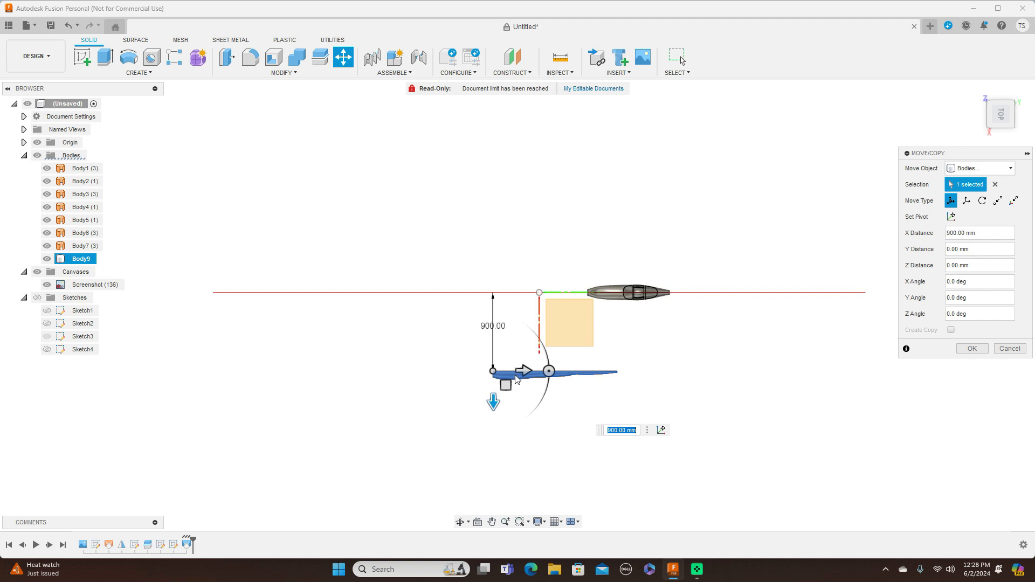
drag(507, 384, 625, 339)
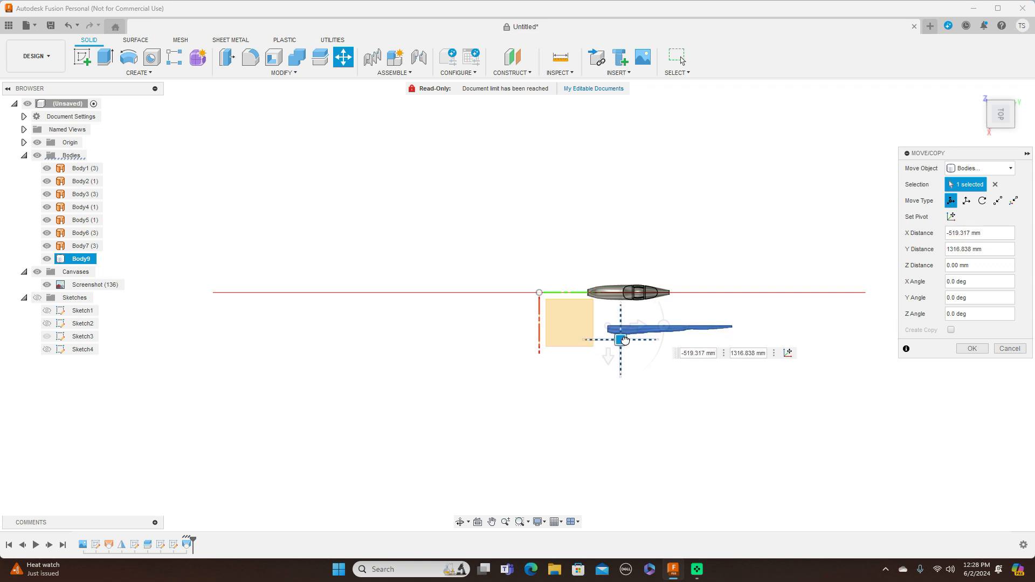
click(972, 348)
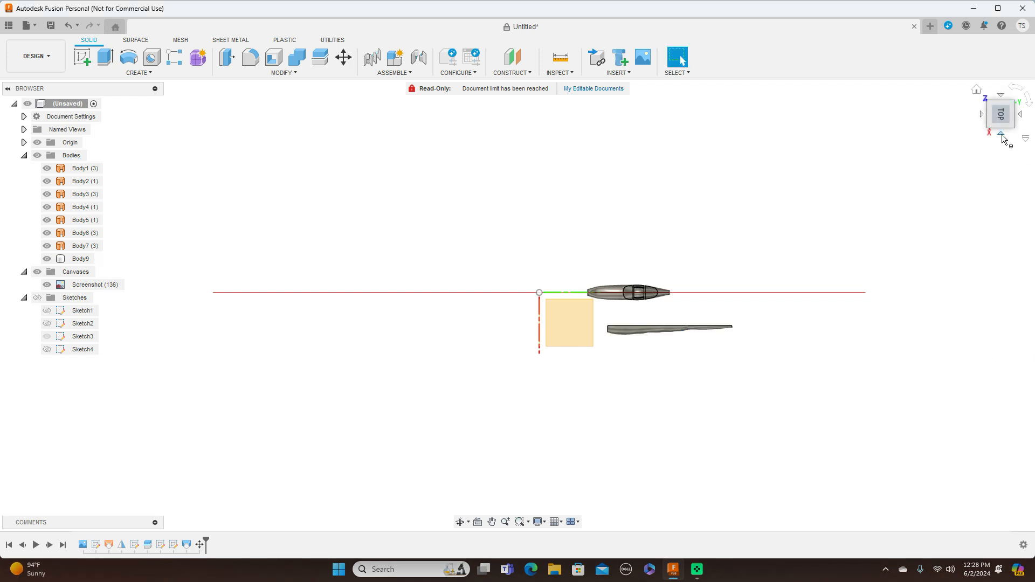
Raise the boom half about 1409.6 mm in Z and shift it about 6.2 mm in Y to bring it level with the fuselage pod.
click(1001, 135)
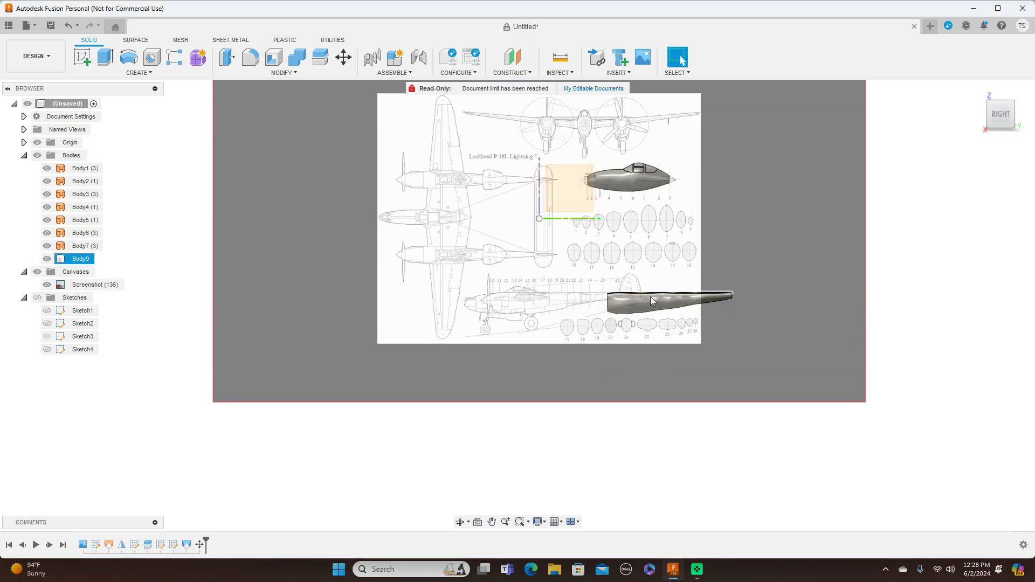
right_click(78, 260)
click(98, 266)
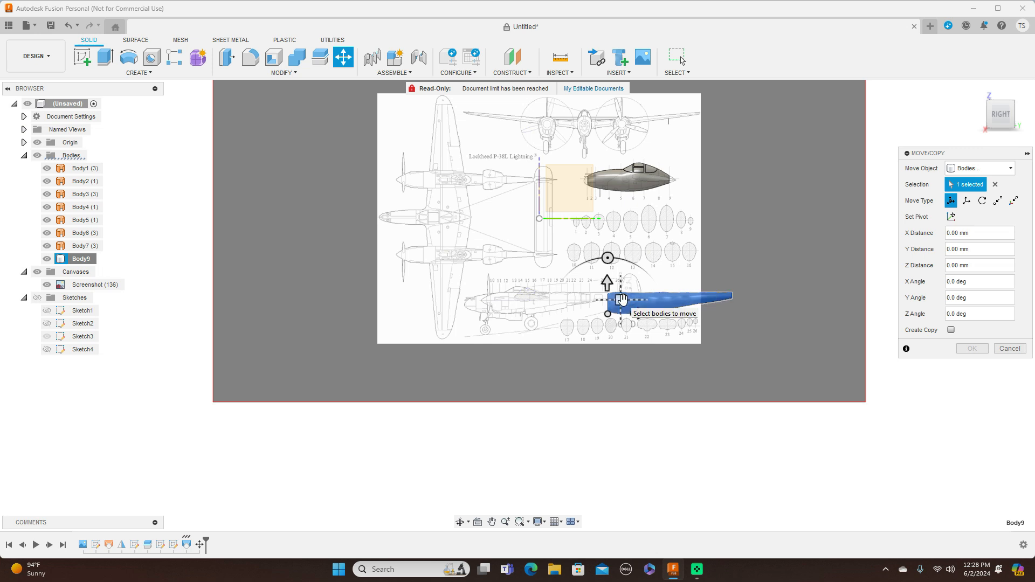
drag(622, 299, 618, 251)
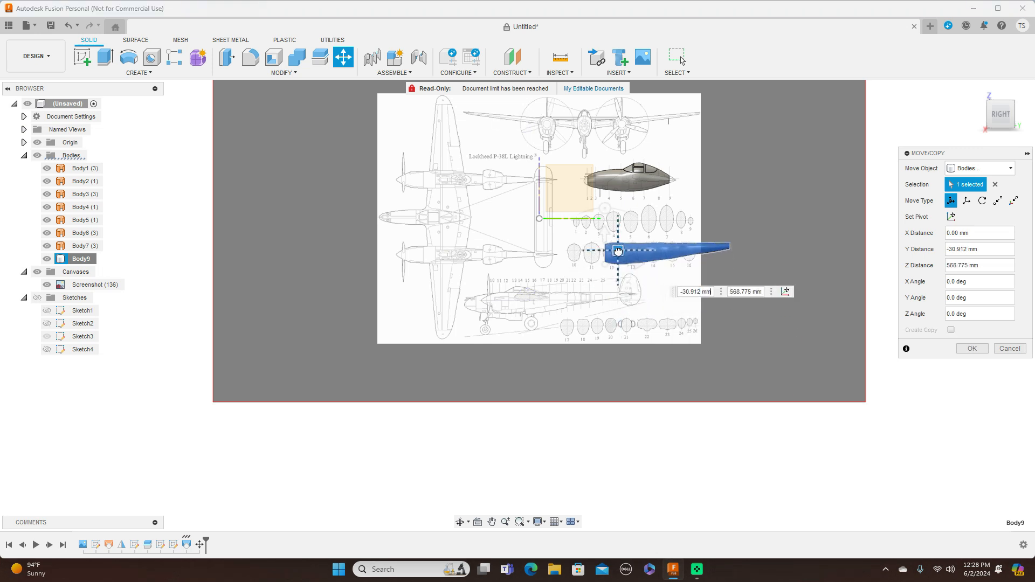
drag(618, 251, 621, 178)
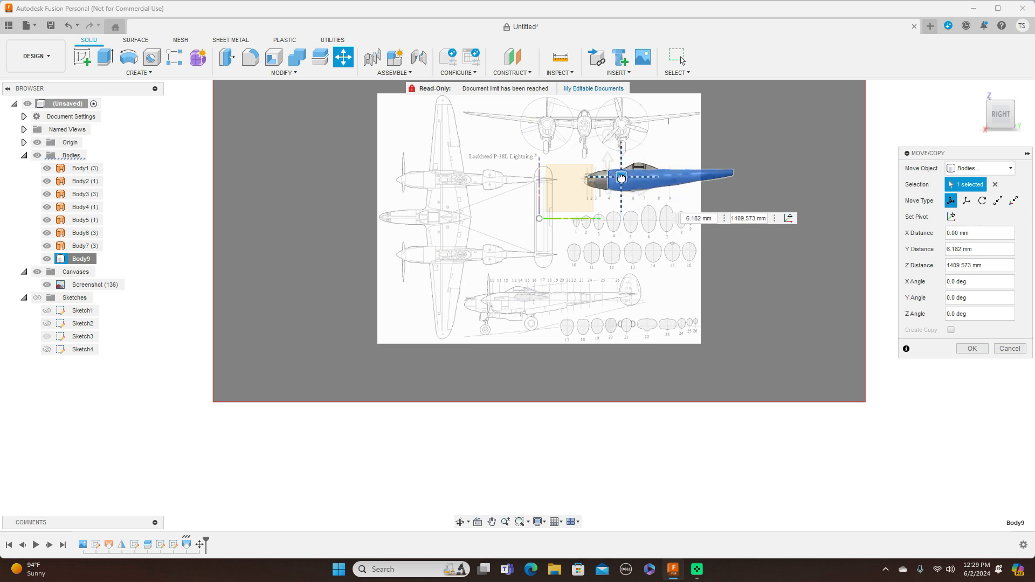
drag(621, 178, 621, 178)
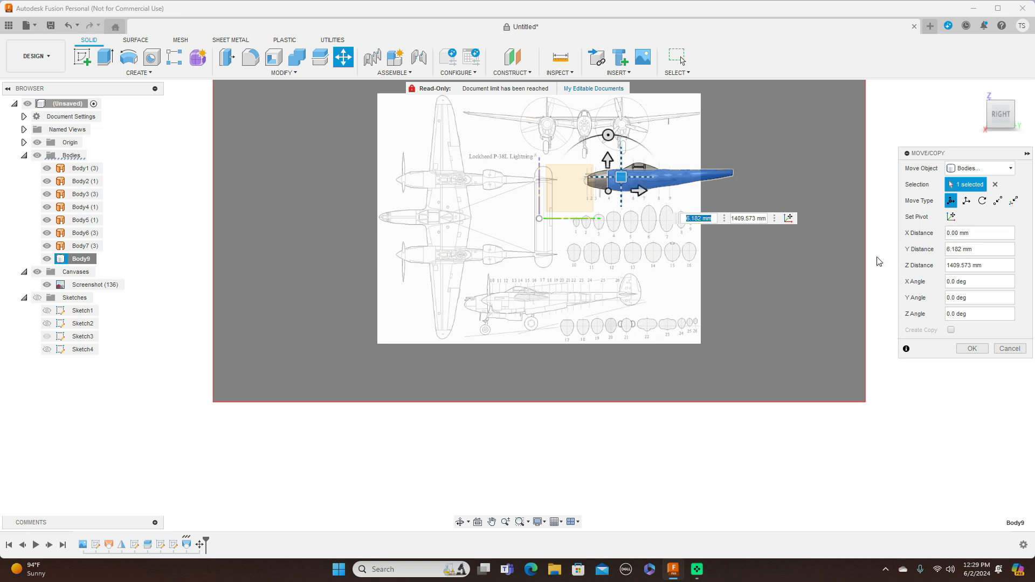
click(972, 349)
Try to mirror the boom half's curved outer face across its flat inner face, with Faces as the object type.
scroll(797, 264, up, 5)
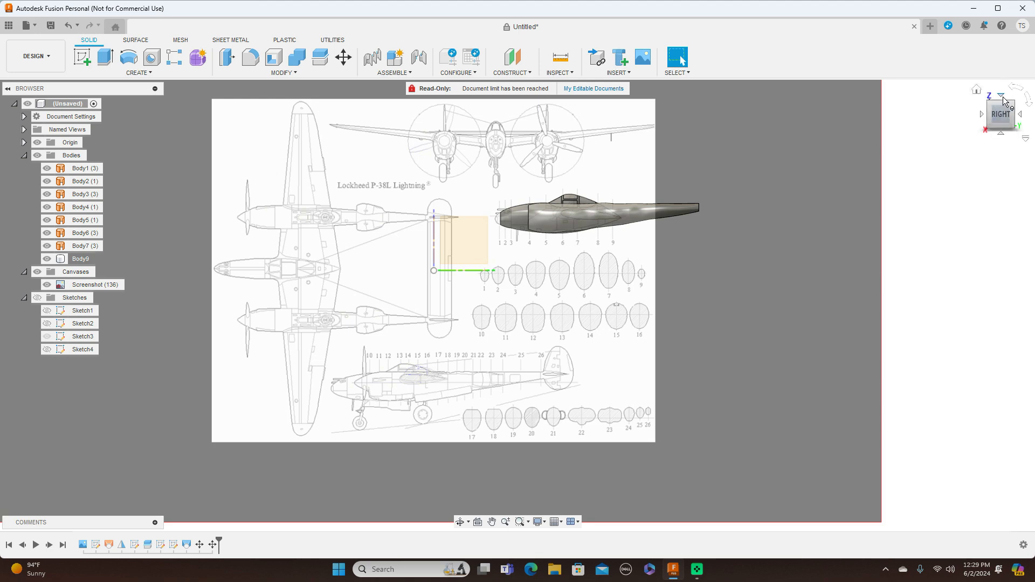
click(1001, 96)
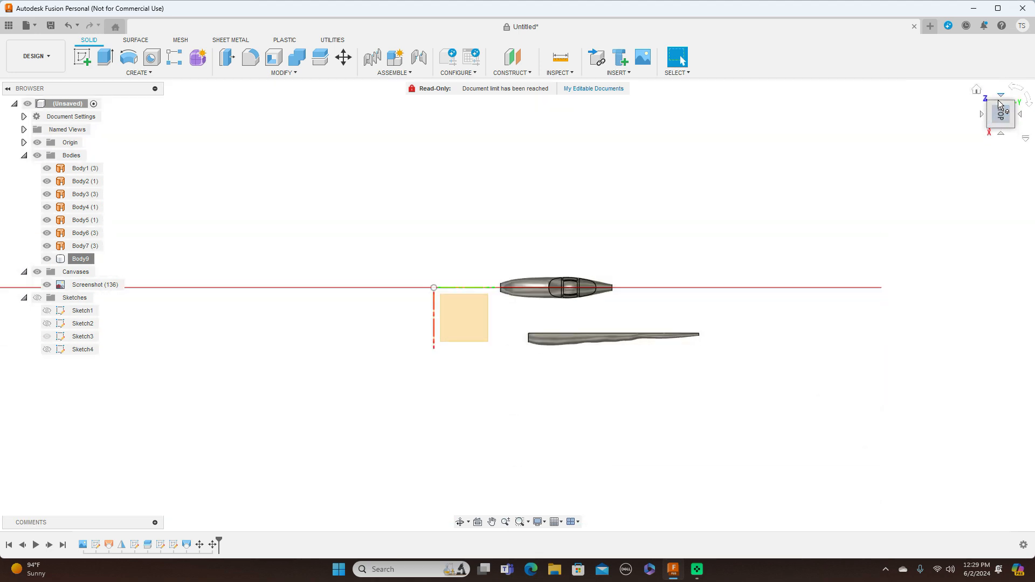
mouse_move(1001, 120)
mouse_down()
mouse_move(1034, 76)
mouse_move(1032, 86)
mouse_up()
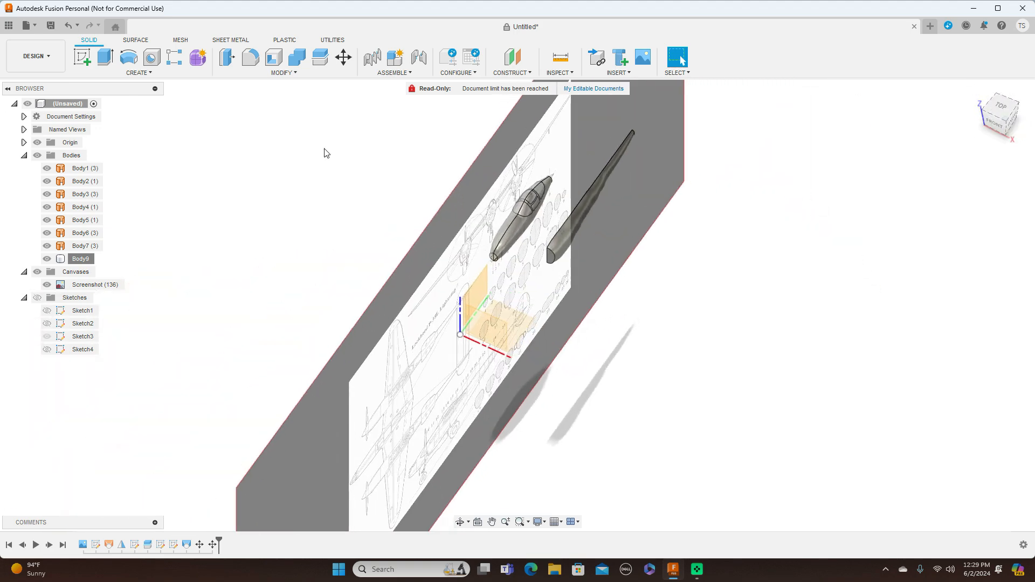
click(151, 73)
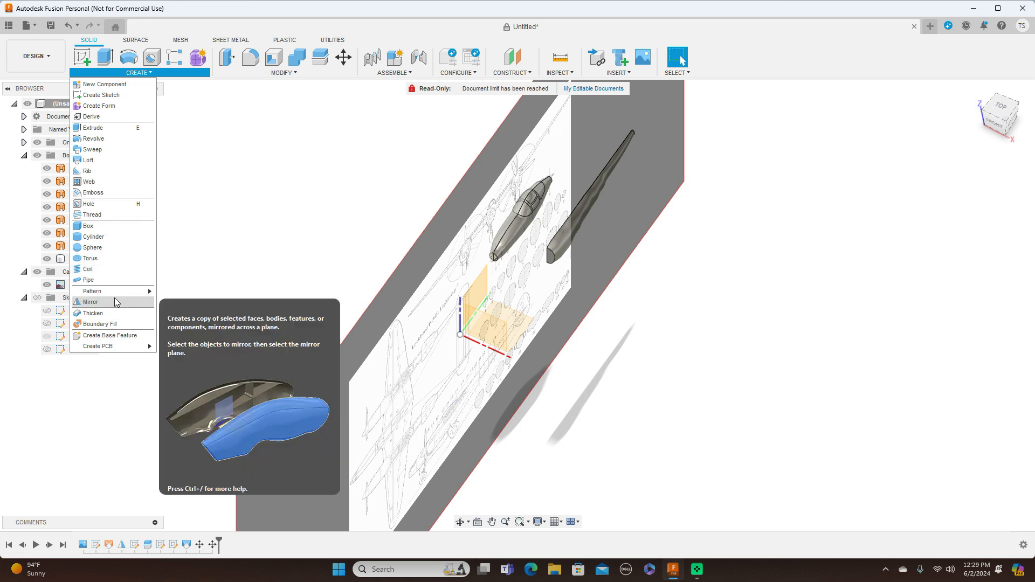
click(562, 235)
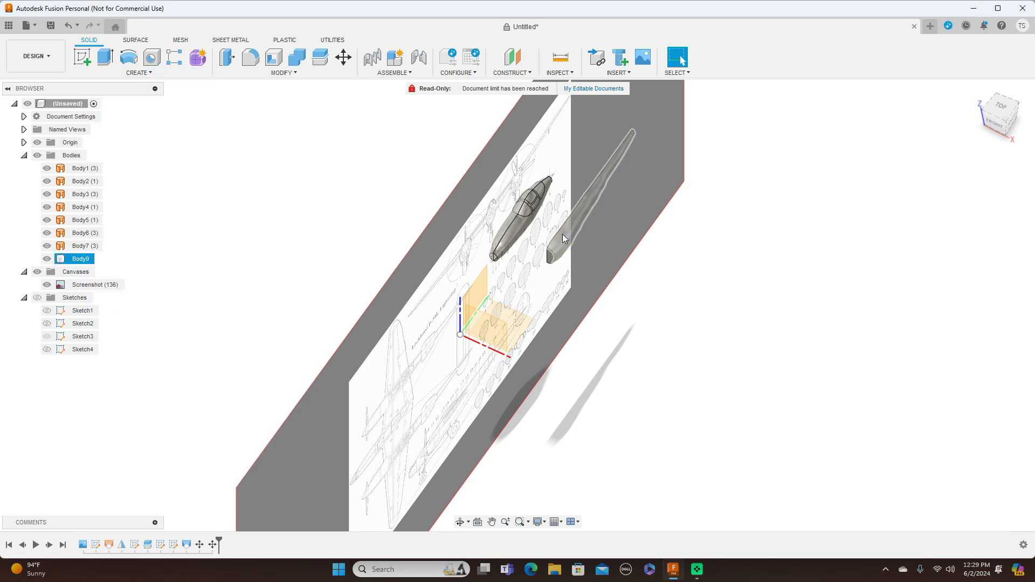
click(151, 74)
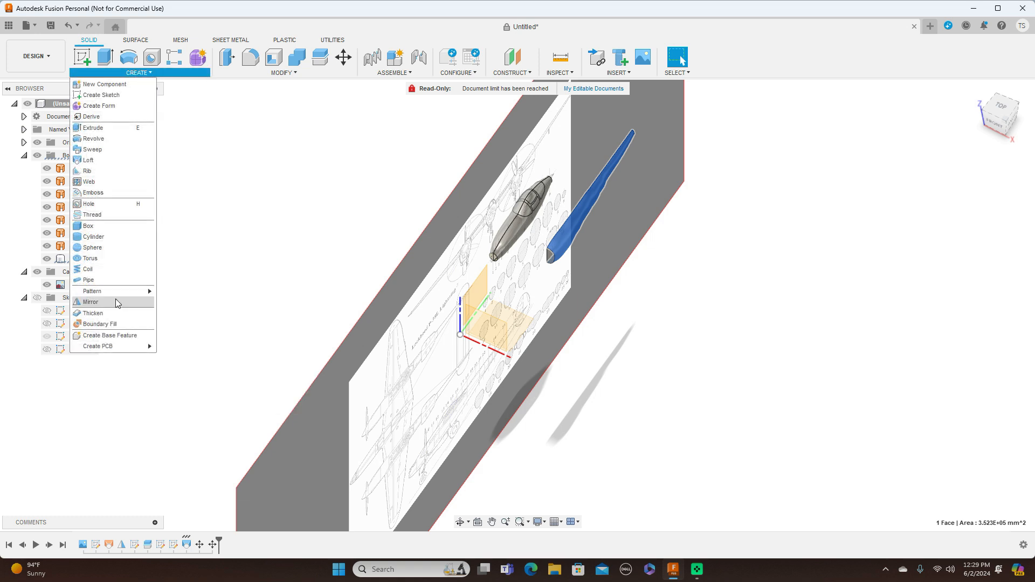
click(117, 303)
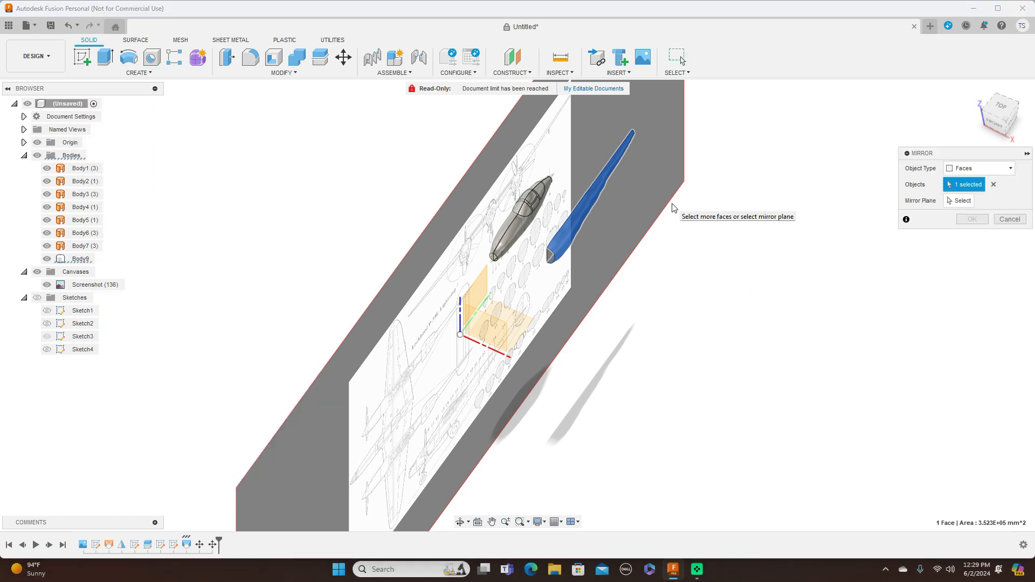
click(959, 201)
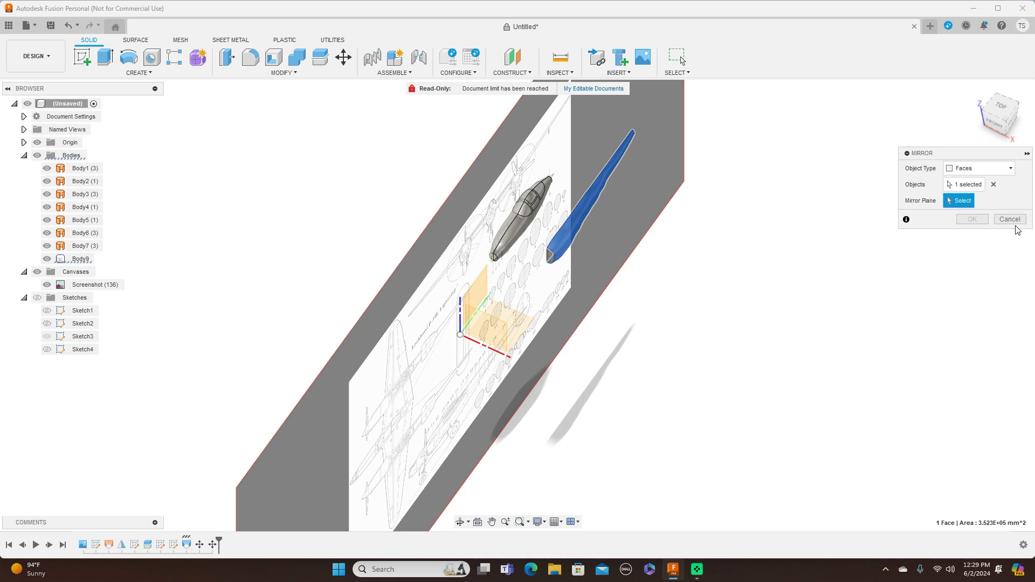
click(1003, 126)
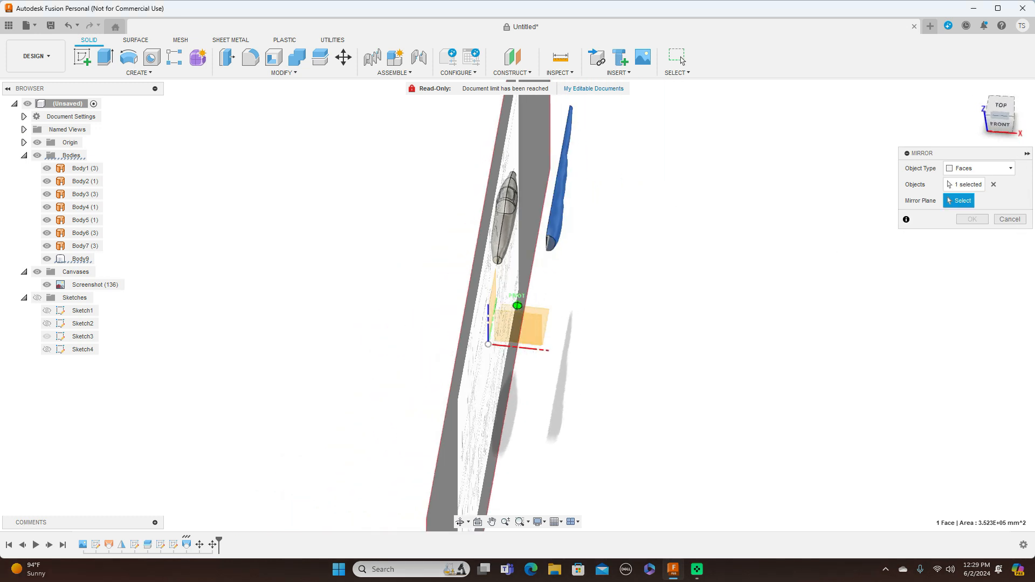
drag(1001, 120, 1007, 121)
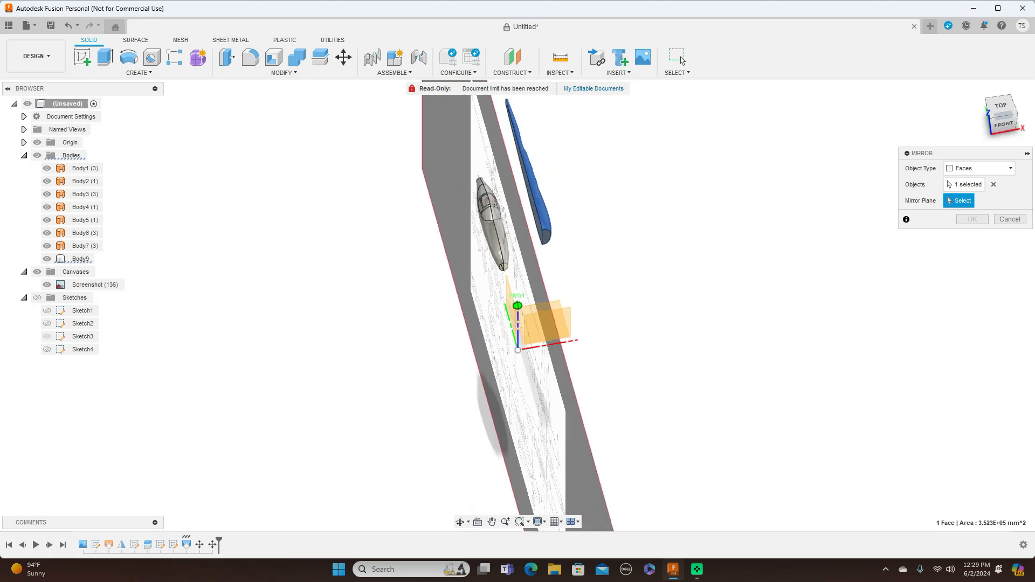
click(533, 202)
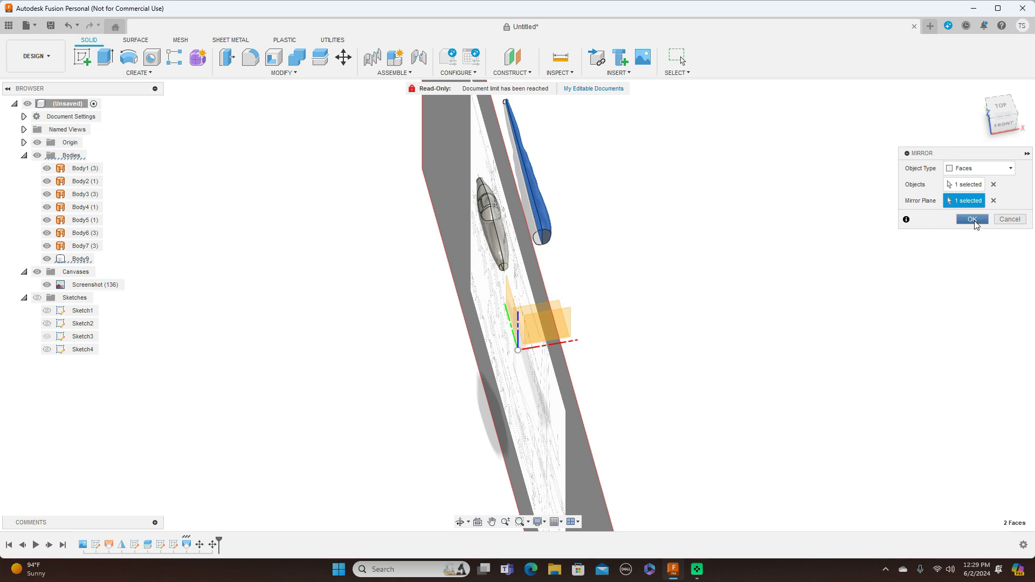
click(976, 222)
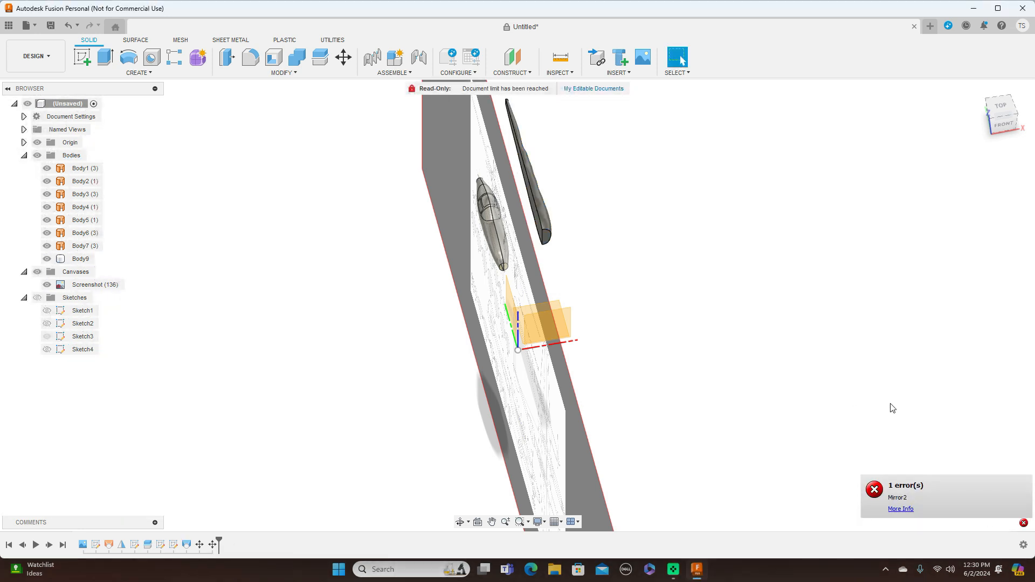
click(1005, 119)
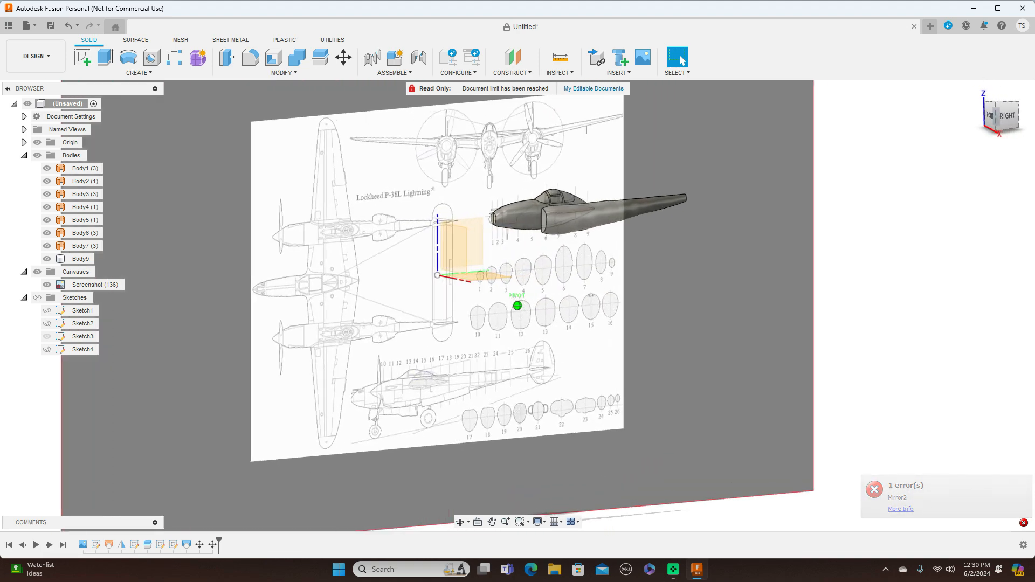
Examine the boom half's placement beside the fuselage pod from the right side and from an oblique angle.
mouse_move(992, 118)
mouse_down()
mouse_move(1024, 119)
mouse_move(1006, 128)
mouse_move(982, 112)
mouse_up()
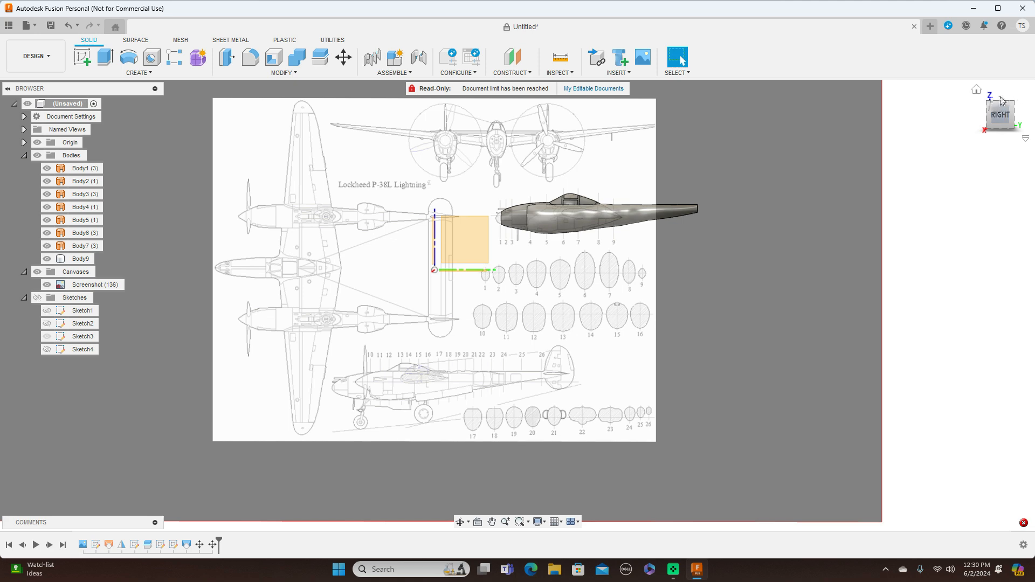
mouse_move(1001, 119)
mouse_down()
mouse_move(1019, 131)
mouse_move(1034, 121)
mouse_move(1008, 116)
mouse_up()
click(1007, 114)
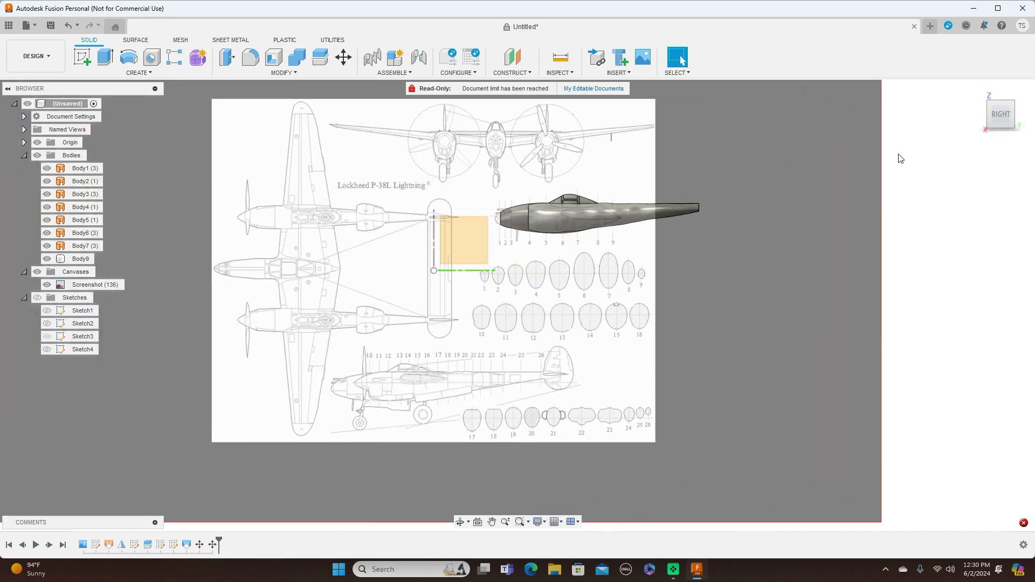
drag(1010, 126, 1021, 132)
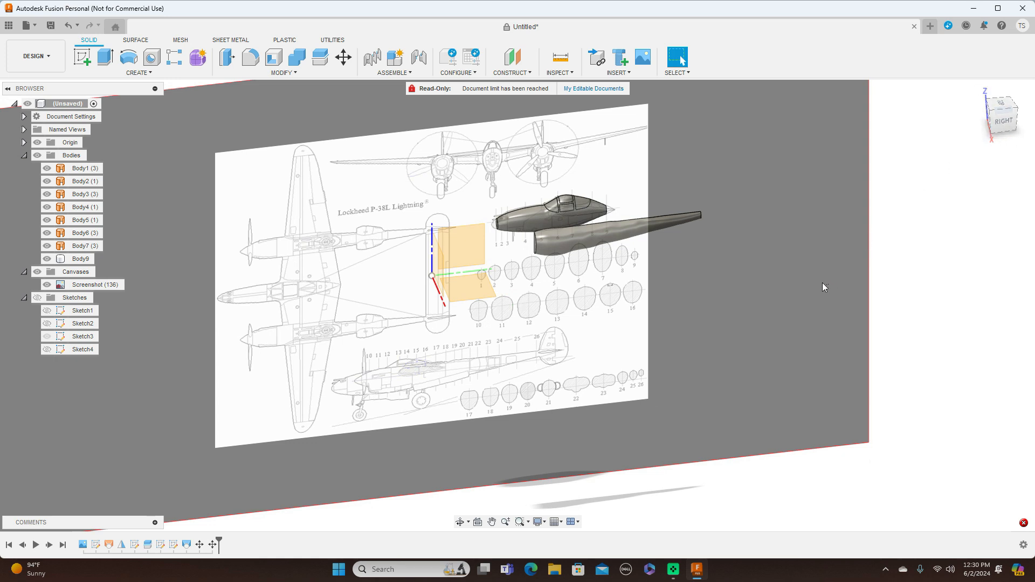
click(543, 251)
click(538, 224)
click(729, 270)
click(600, 241)
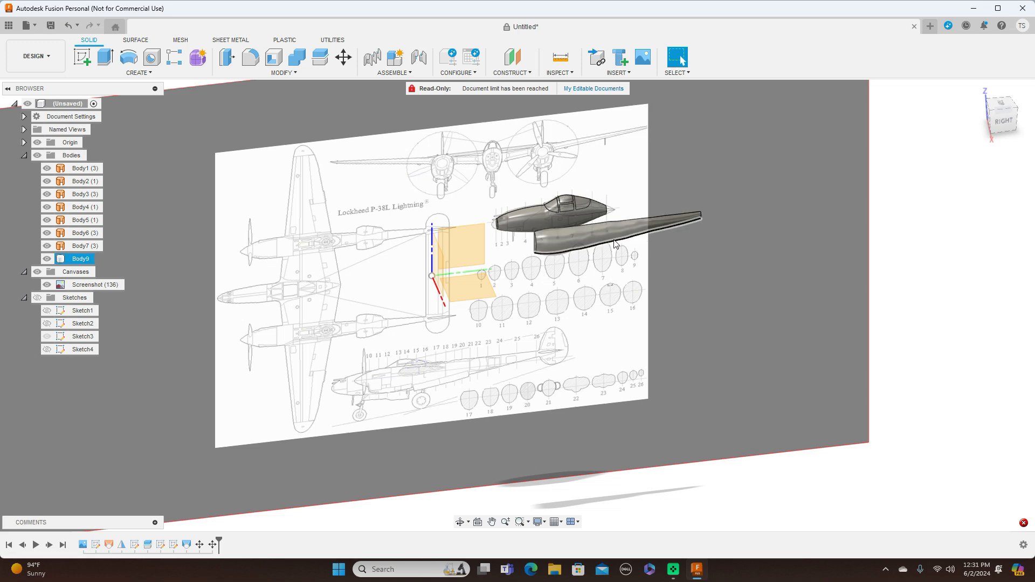
click(910, 119)
scroll(662, 302, up, 5)
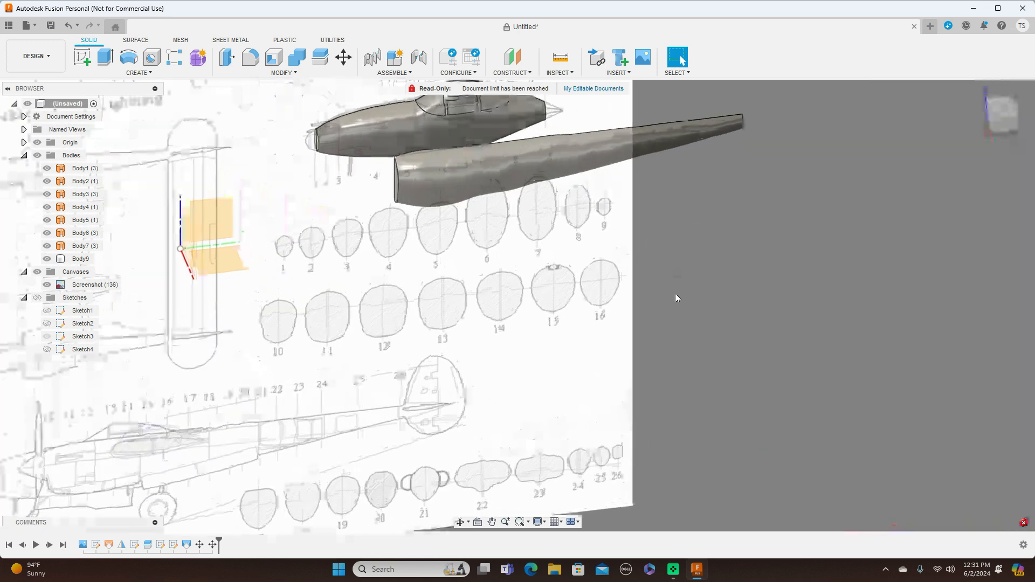
scroll(877, 278, down, 1)
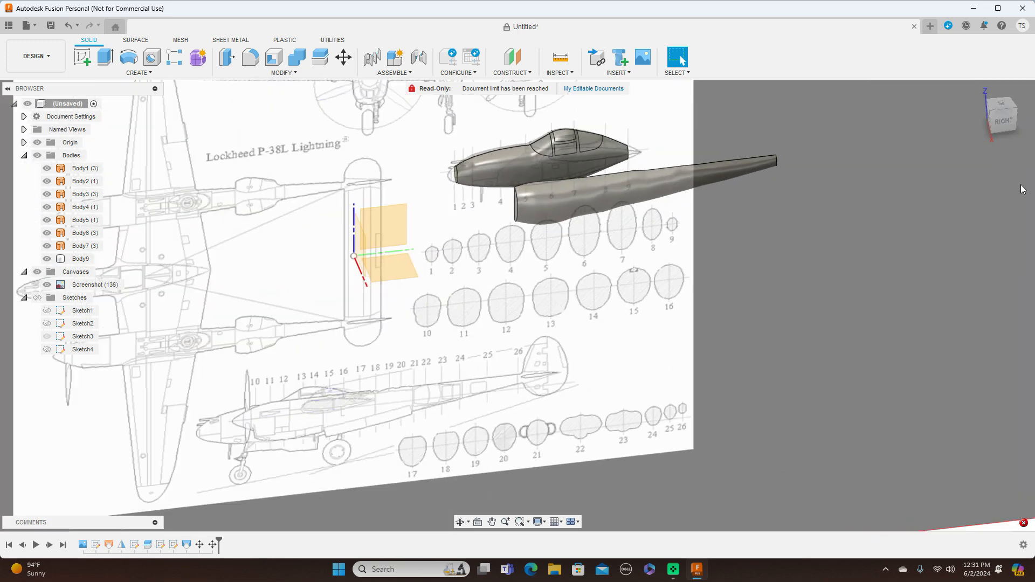
Compare the side profile of the pod and boom half with the blueprint's side view and numbered cross-sections.
click(1002, 123)
scroll(749, 299, down, 2)
scroll(749, 299, up, 2)
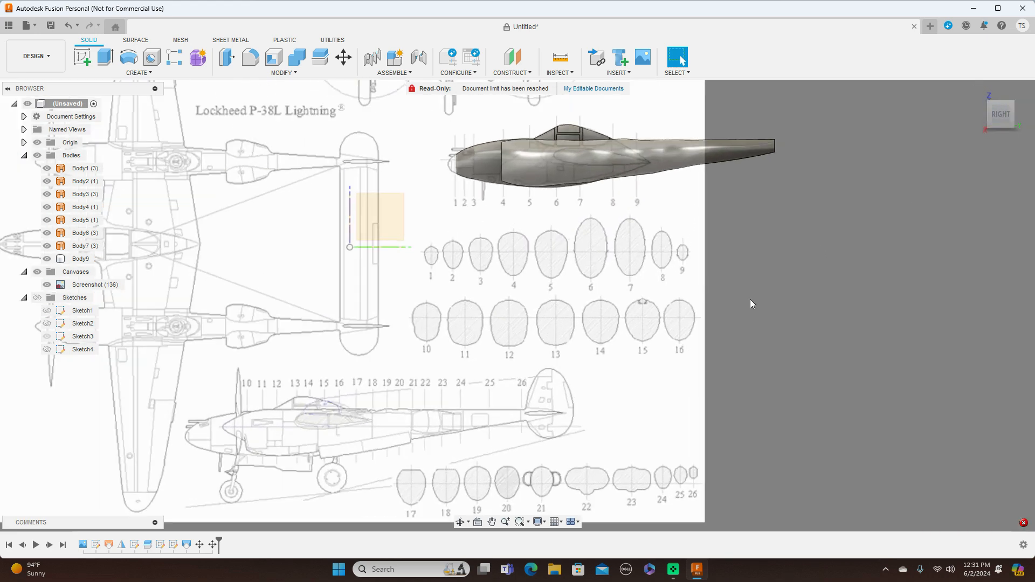
middle_drag(672, 315, 791, 298)
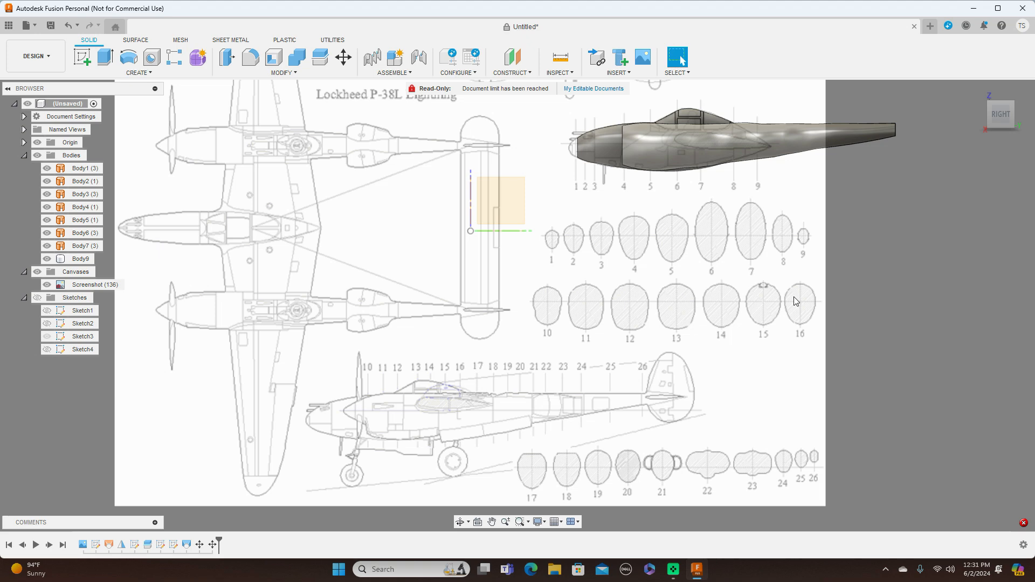
scroll(756, 302, down, 2)
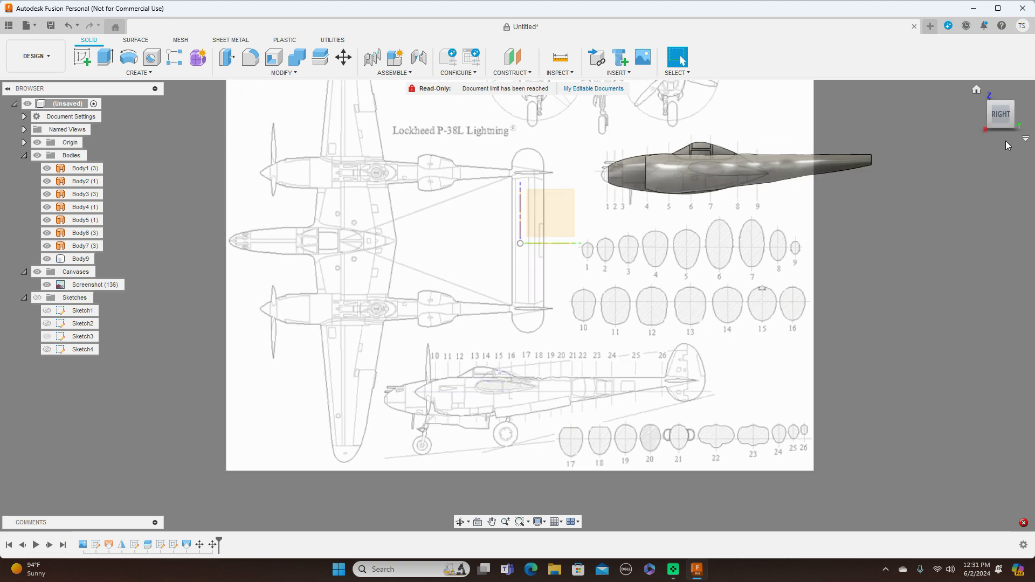
mouse_move(995, 103)
mouse_down()
mouse_move(1019, 129)
mouse_move(1034, 121)
mouse_move(998, 104)
mouse_up()
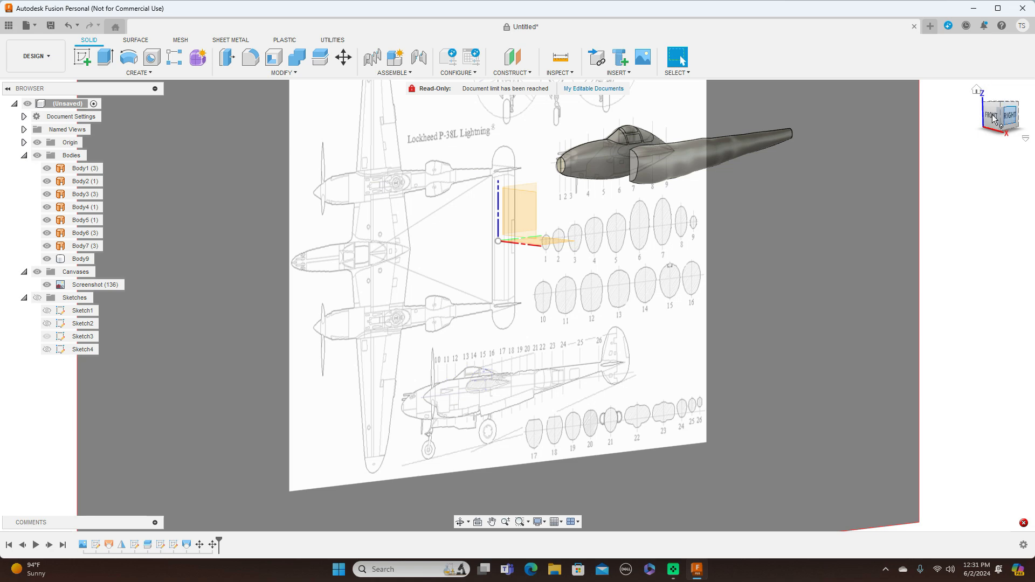
click(993, 118)
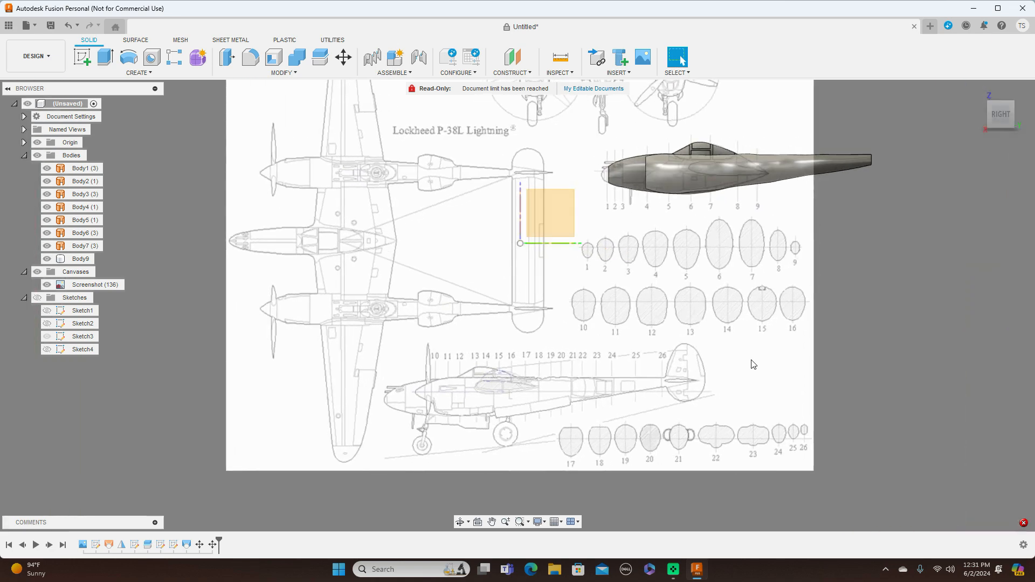
middle_drag(766, 287, 754, 318)
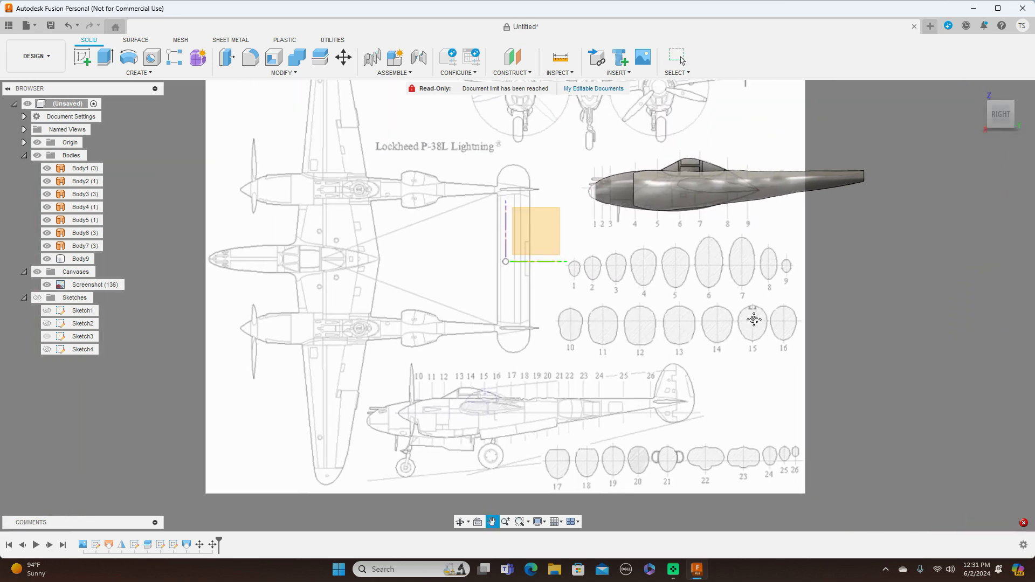
scroll(738, 328, down, 1)
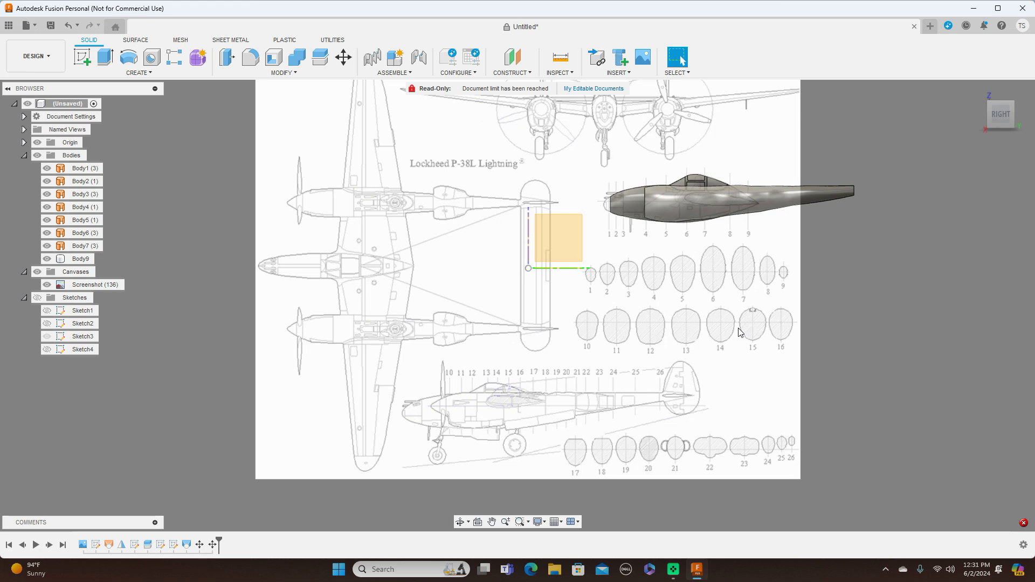